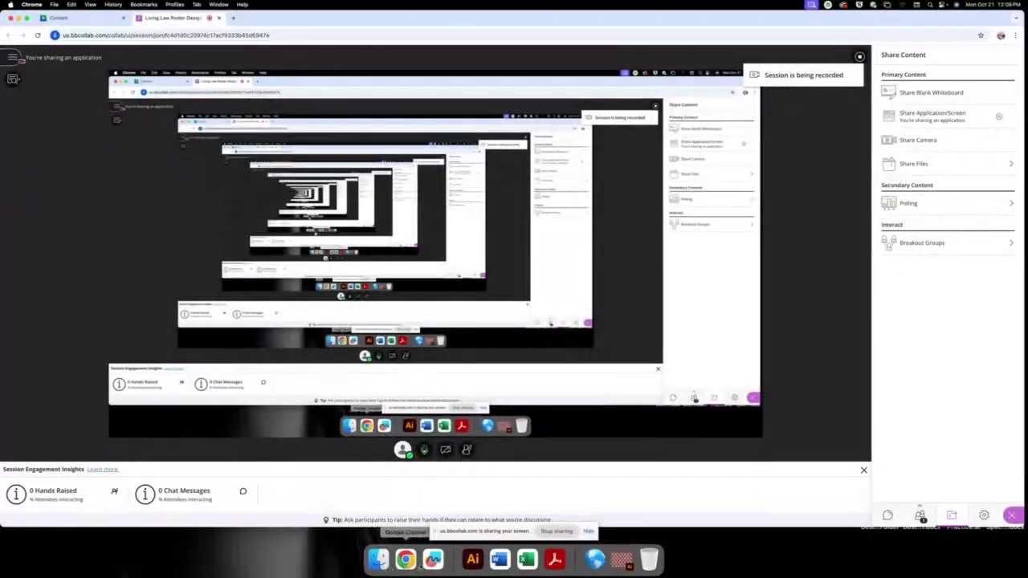
- Close the duck pattern document without saving
click(472, 561)
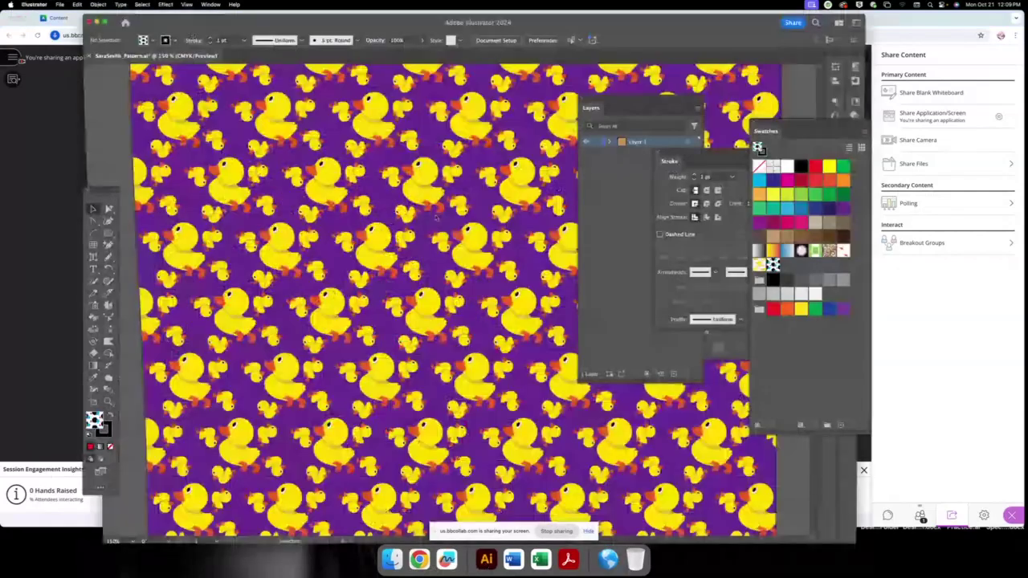
key(super+w)
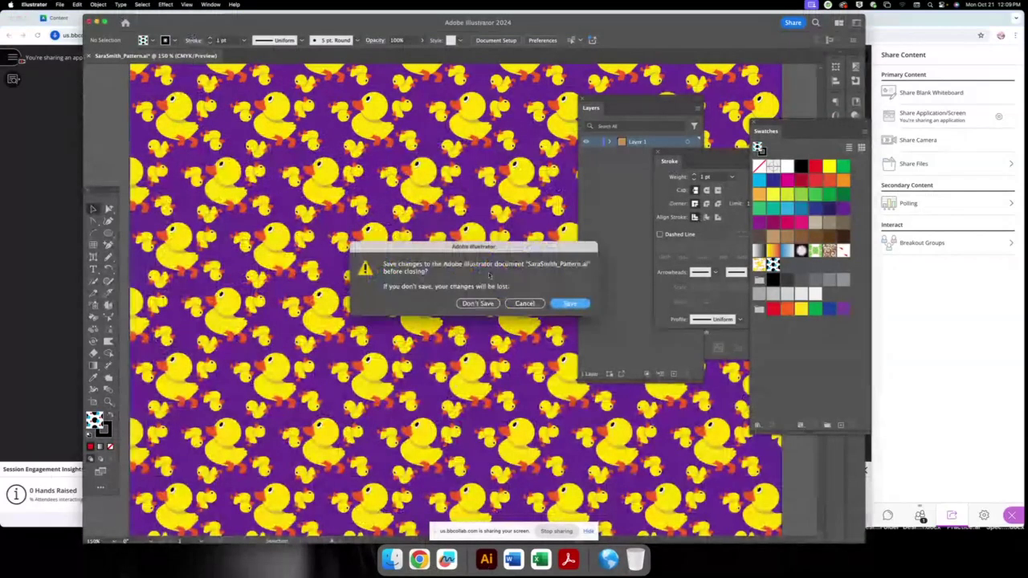
click(477, 303)
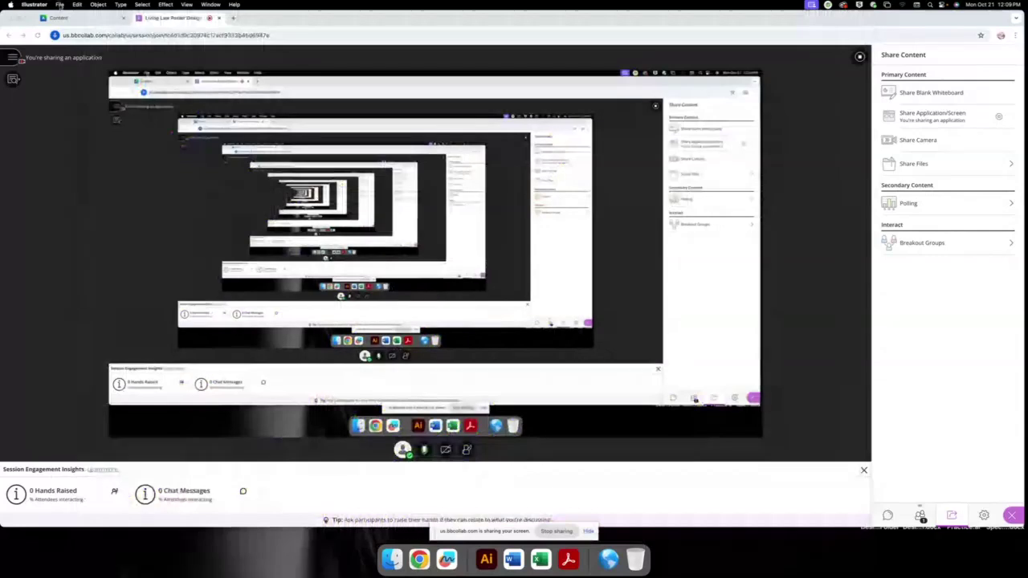
- Create a new document with 3 artboards, 24 in wide by 36 in tall
click(60, 5)
click(73, 14)
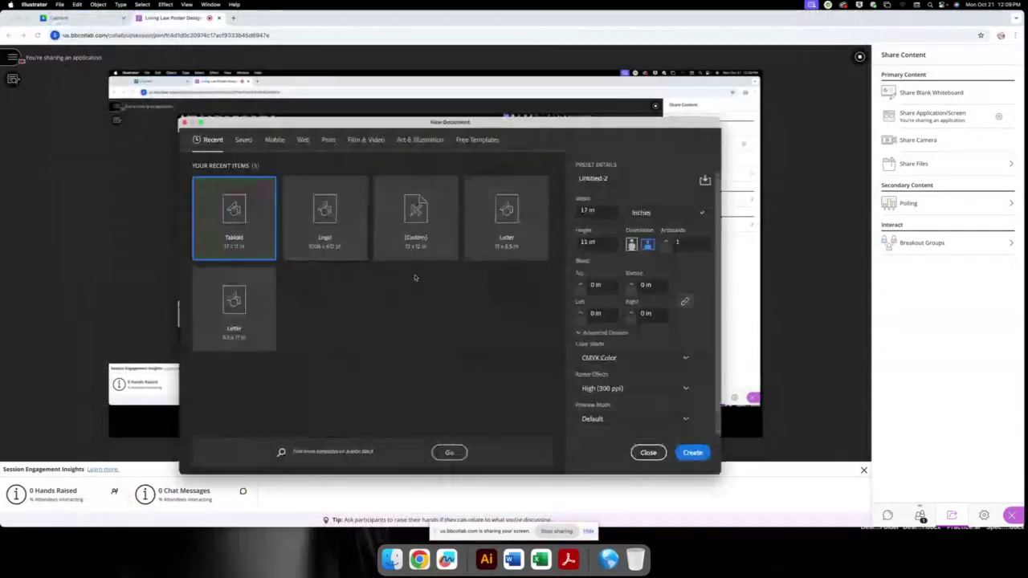
click(666, 243)
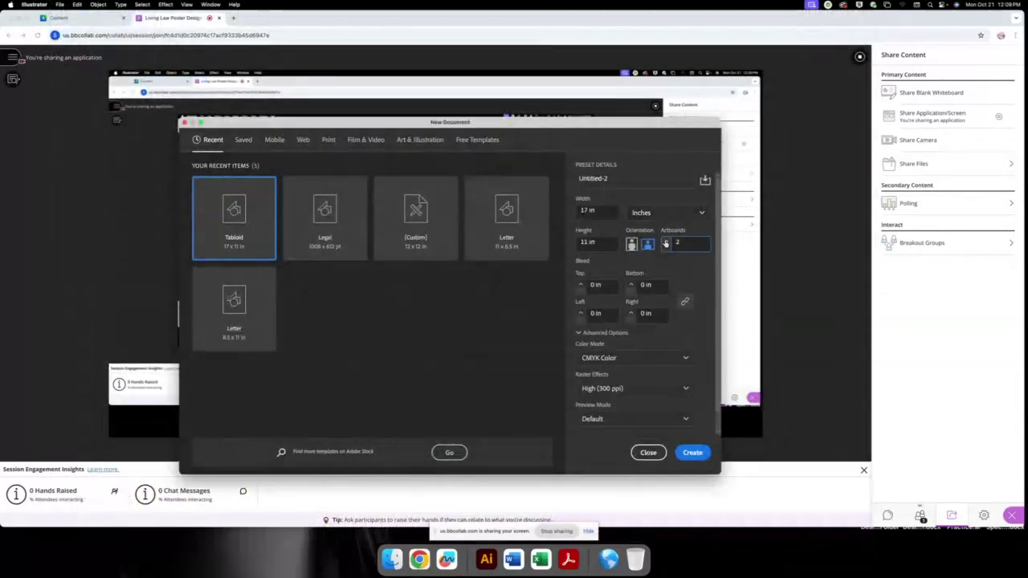
click(665, 242)
click(606, 210)
text(24)
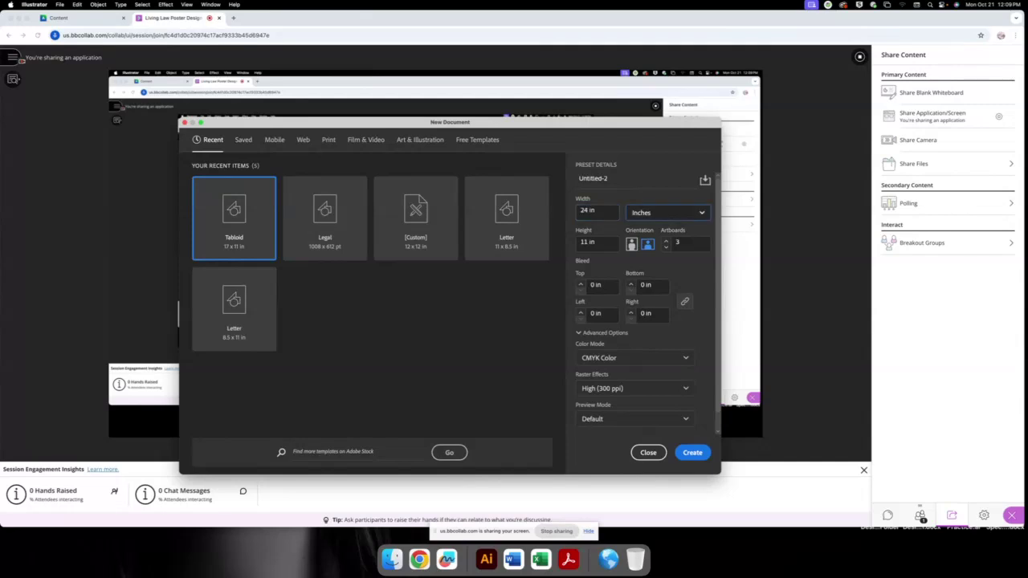
key(Tab)
text(36)
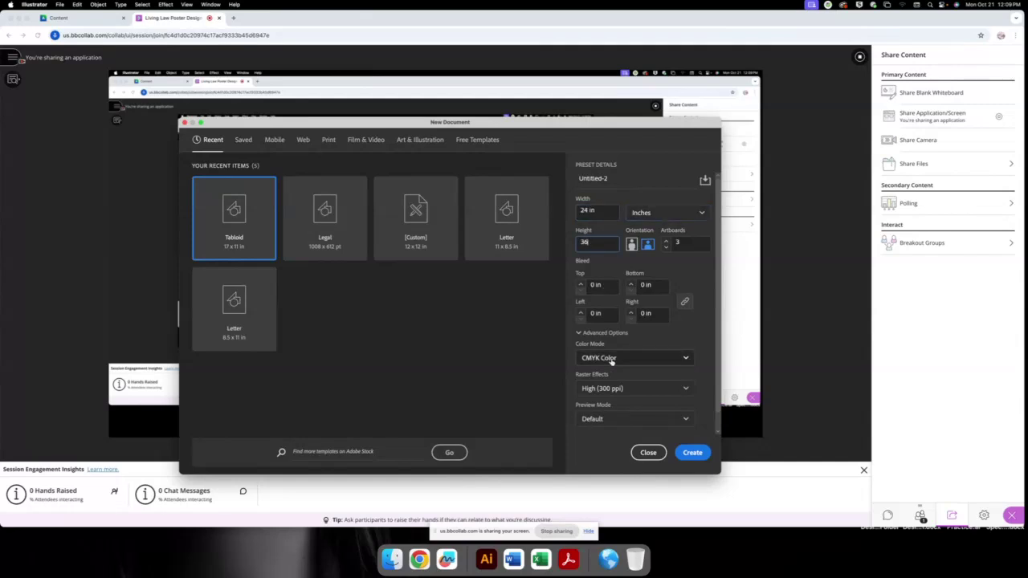
click(693, 454)
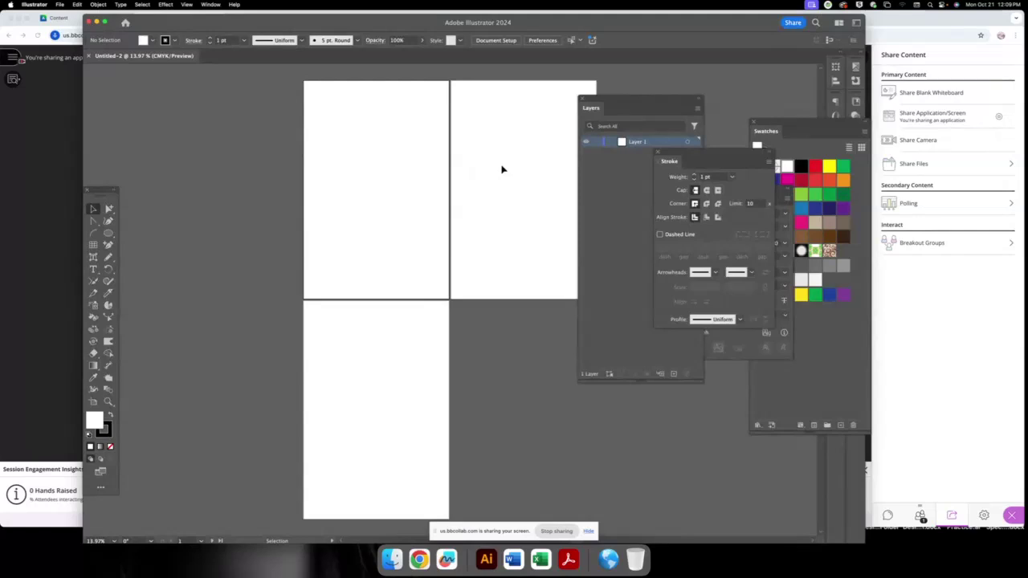
- Rearrange all artboards in a single row with 1.125 in spacing
click(211, 5)
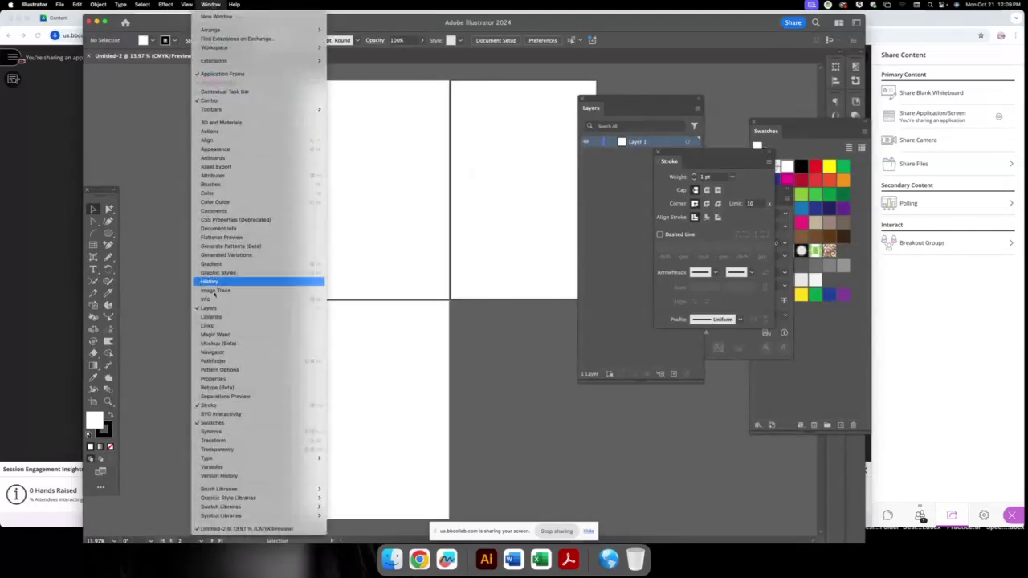
click(227, 378)
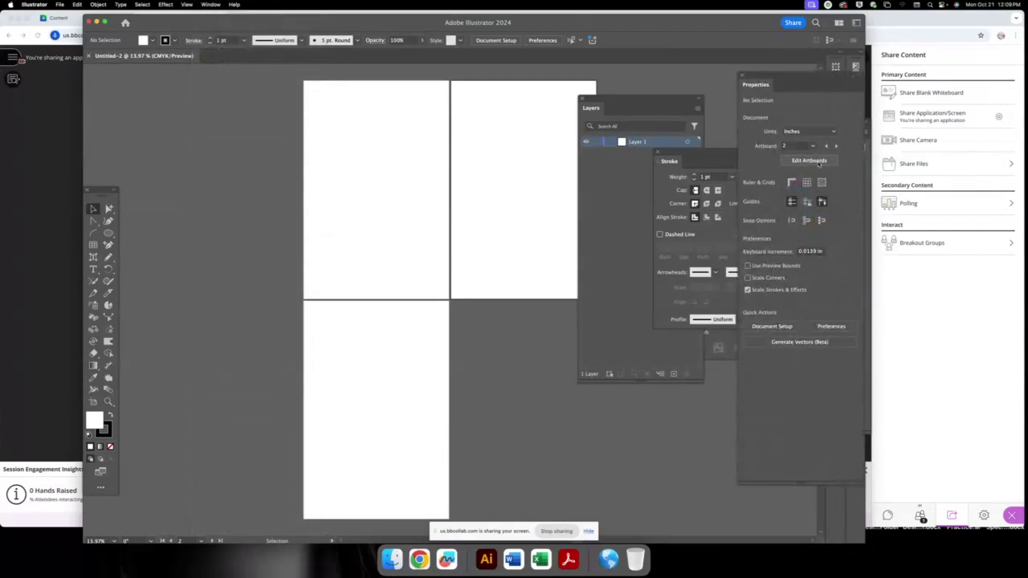
click(819, 162)
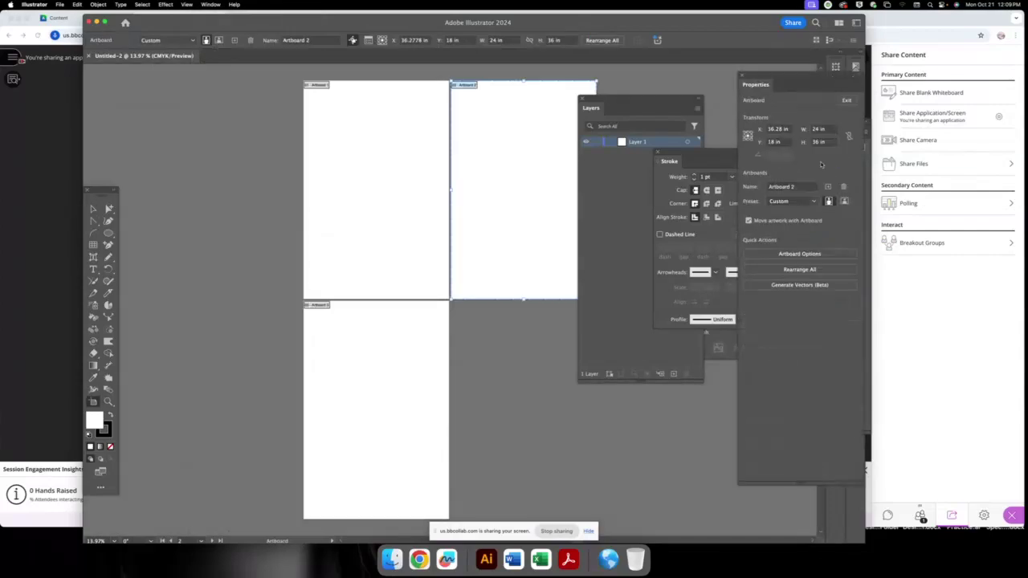
click(809, 271)
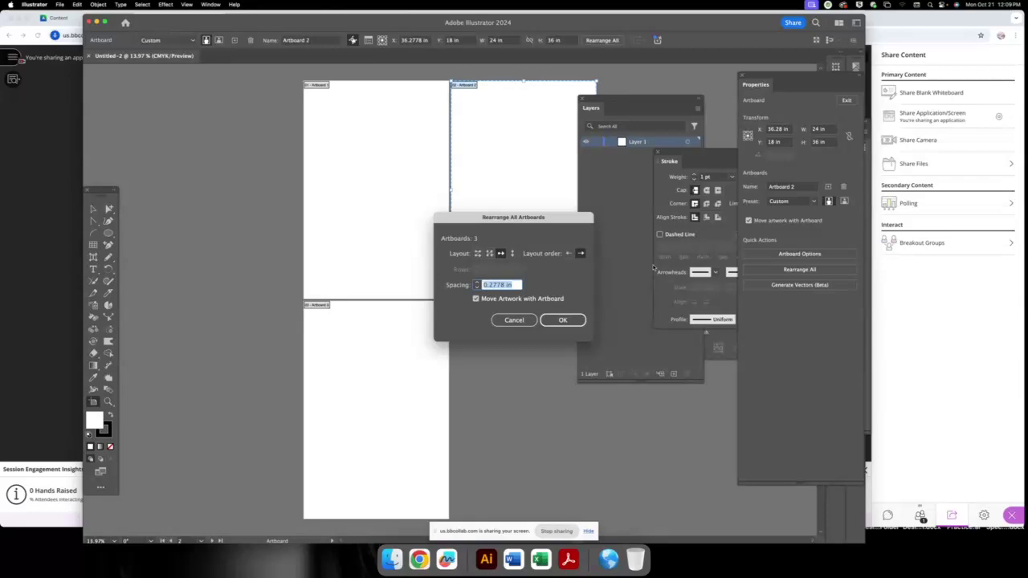
click(502, 254)
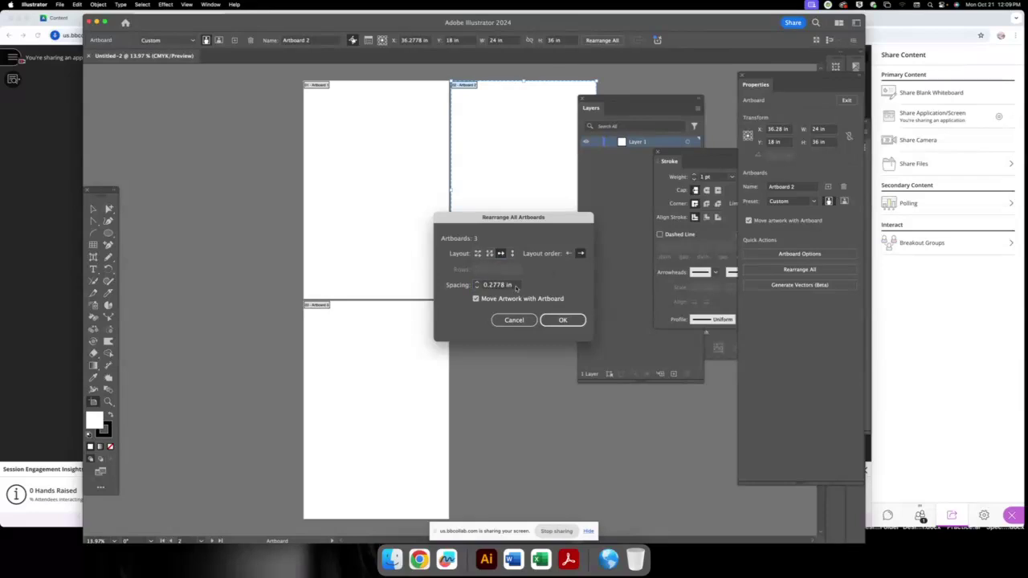
click(477, 282)
text(1.125)
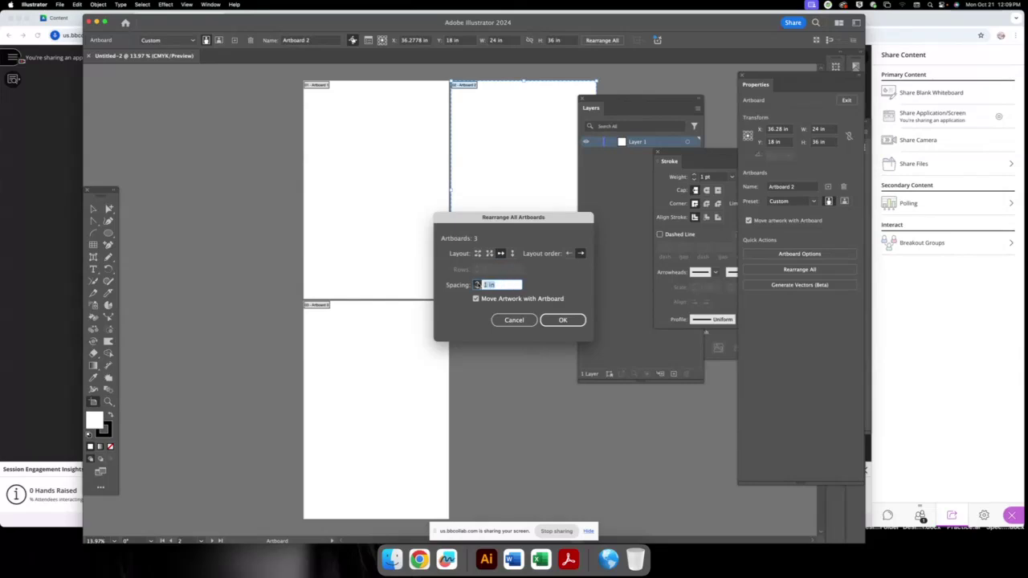
click(566, 319)
click(93, 209)
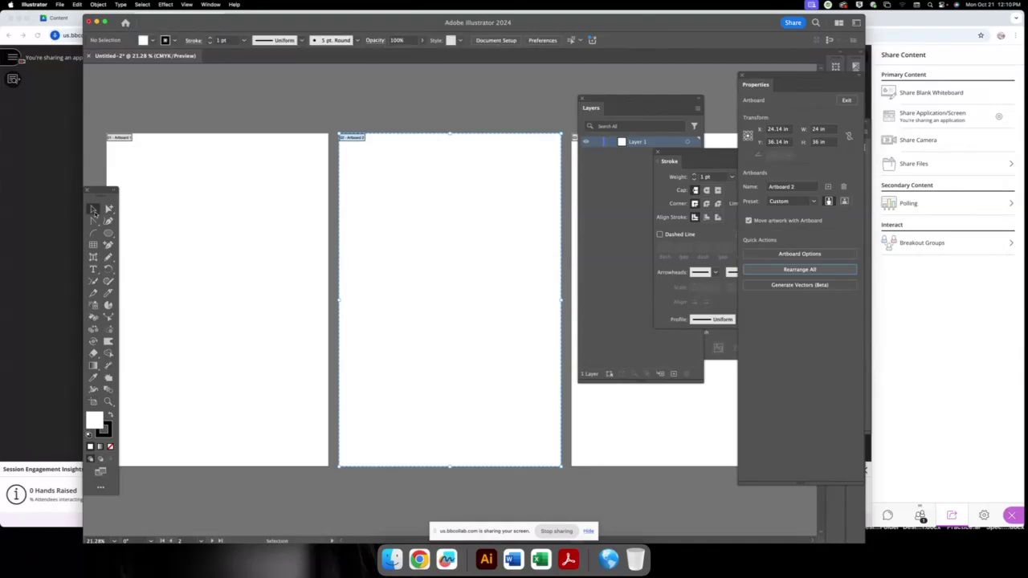
drag(492, 97, 555, 110)
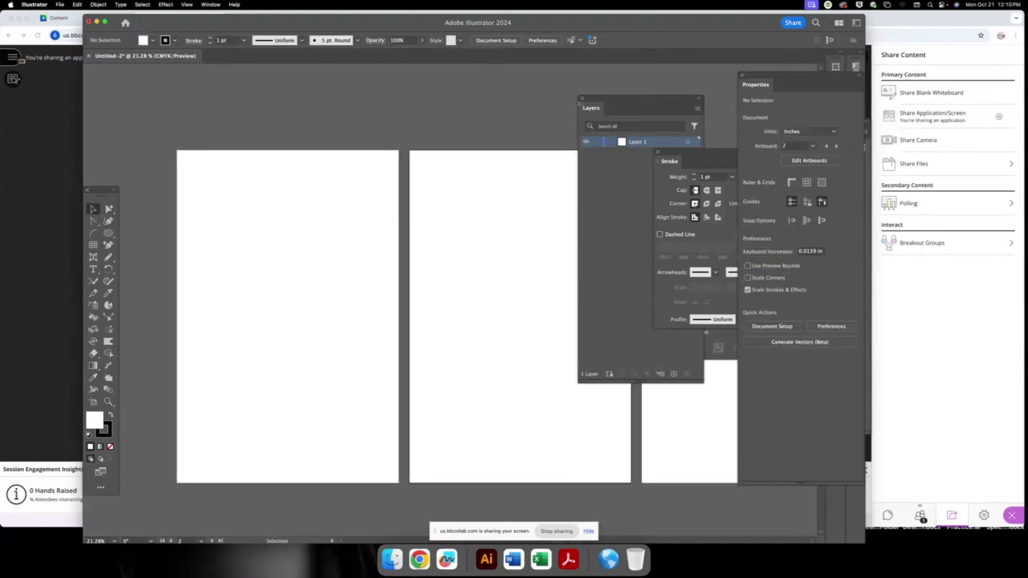
- Close the Layers and Stroke panels and reposition the Character and Properties panels
click(582, 98)
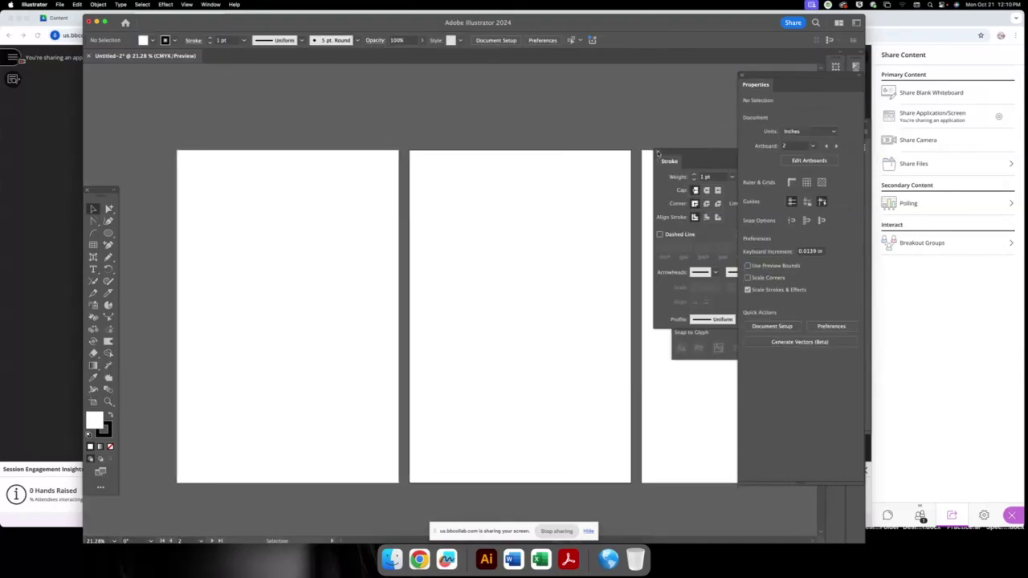
click(658, 153)
drag(685, 190, 625, 77)
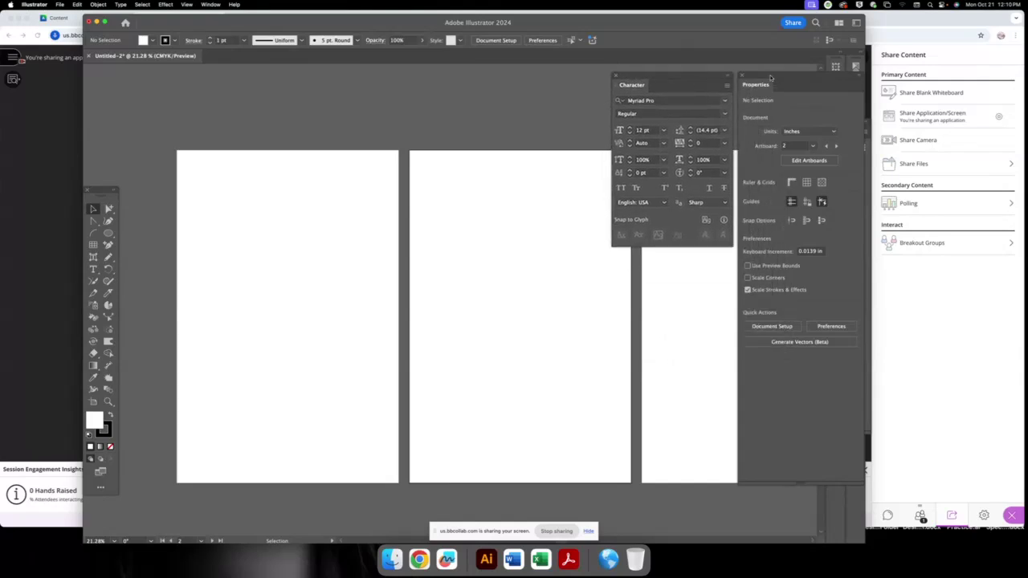
drag(770, 78, 871, 87)
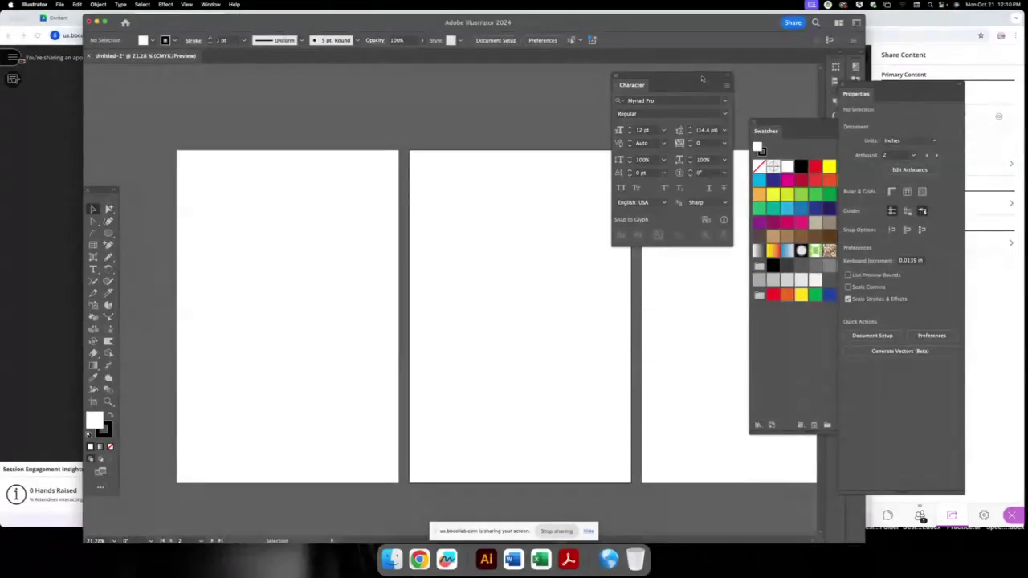
drag(701, 78, 772, 71)
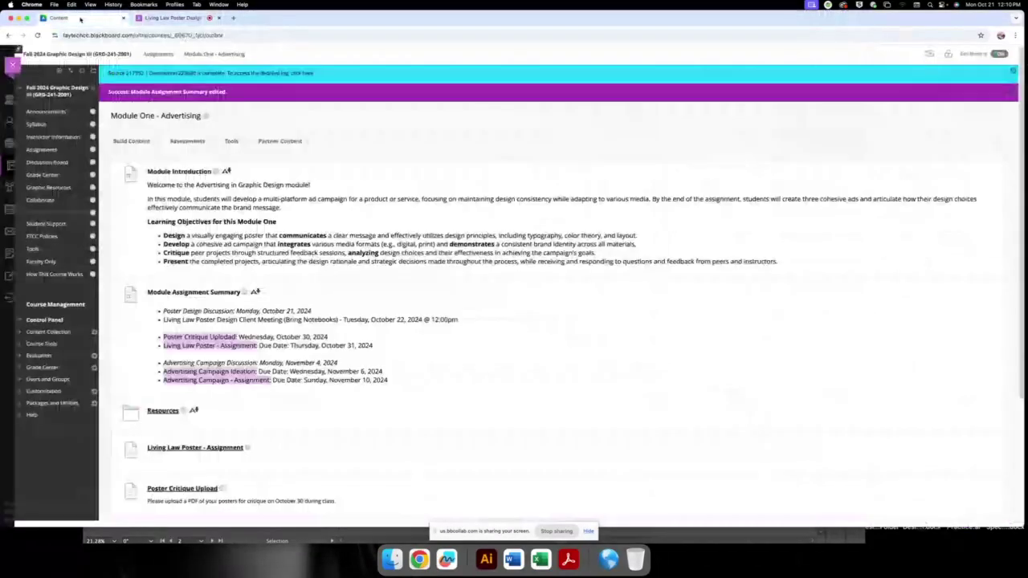
- Open the Living Law Poster assignment in Blackboard
scroll(226, 241, down, 1)
scroll(226, 273, down, 4)
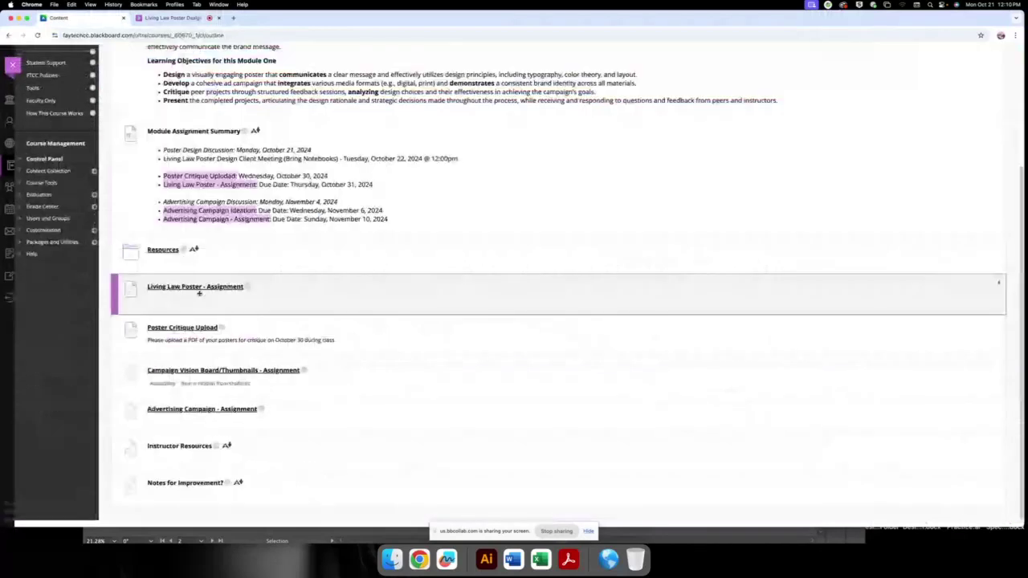
click(226, 284)
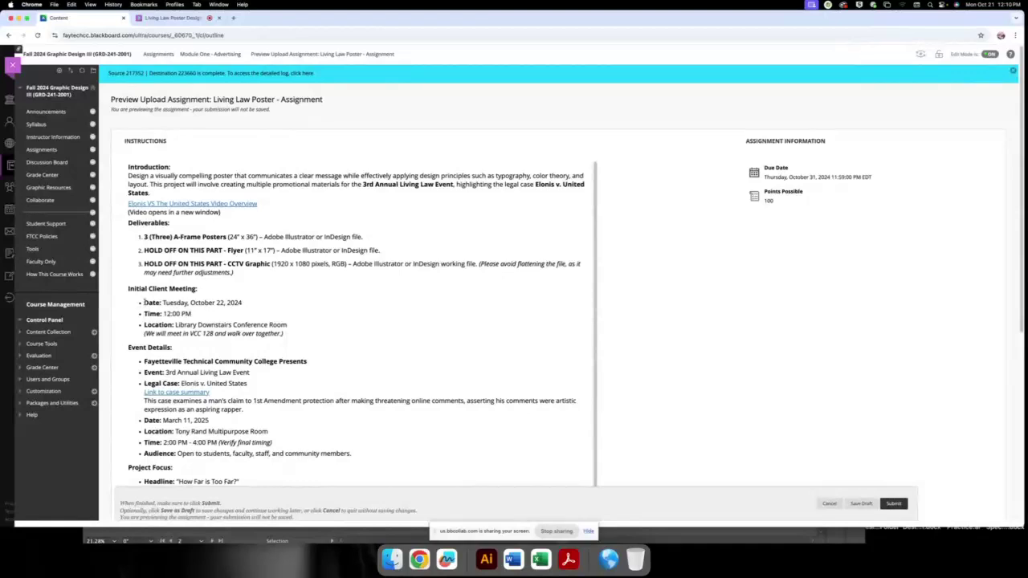
- Select the event details through the FTCC Living Law Project link text, then return to Illustrator
scroll(136, 345, down, 1)
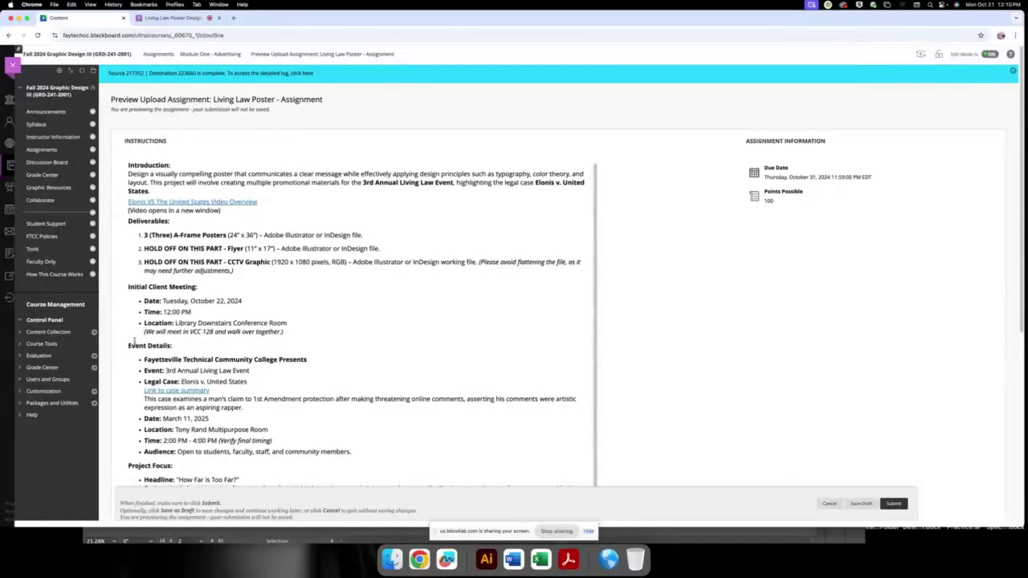
scroll(136, 340, down, 4)
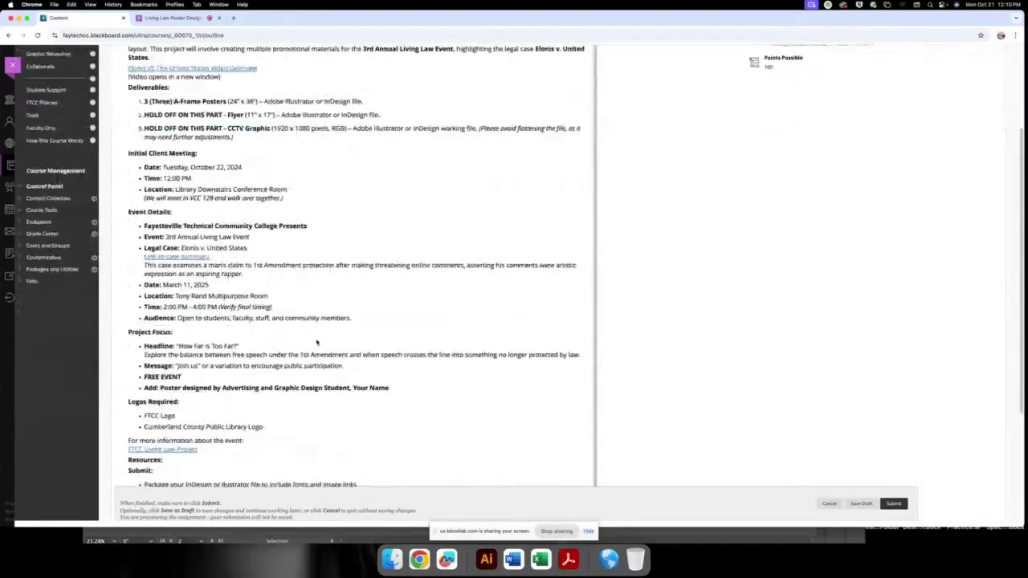
scroll(136, 340, down, 1)
drag(128, 141, 287, 373)
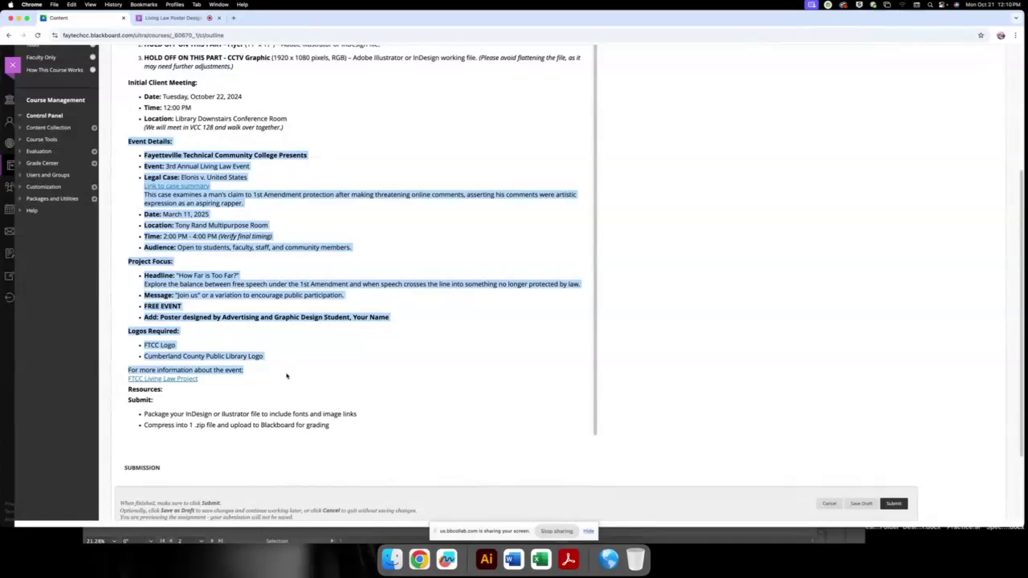
drag(287, 373, 287, 379)
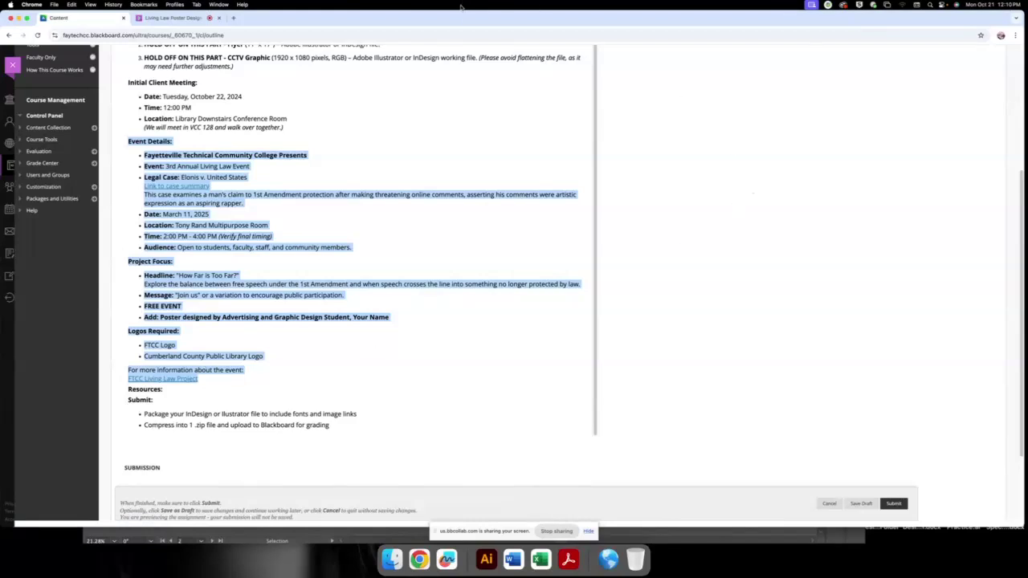
key(super+Tab)
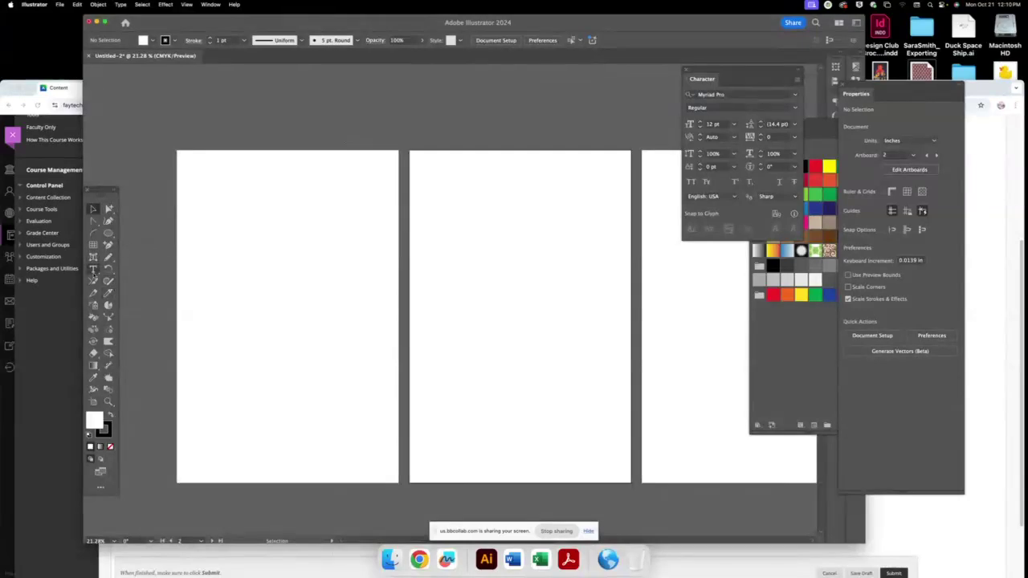
- Paste the assignment text into a new text frame on the middle artboard
click(93, 270)
mouse_move(417, 163)
mouse_down()
mouse_move(568, 410)
mouse_move(574, 404)
mouse_up()
key(super+v)
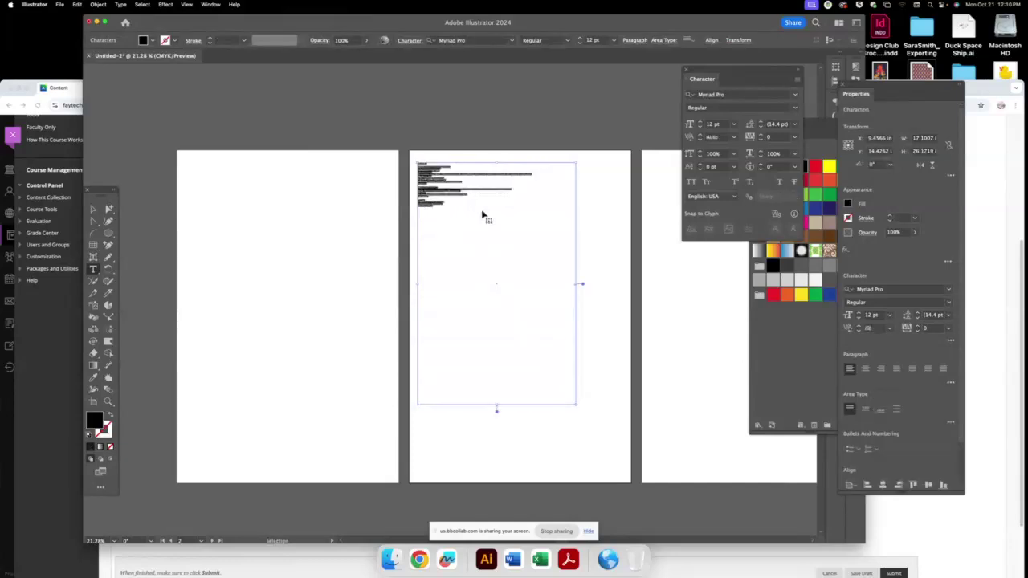
- Set the pasted text to 55 pt and enlarge its frame to show every line
click(700, 123)
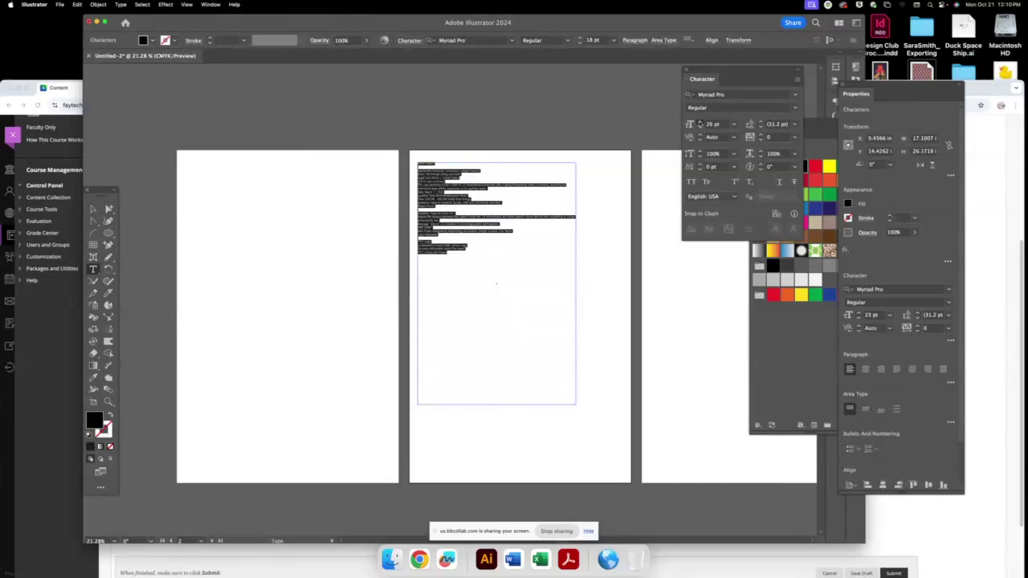
click(700, 123)
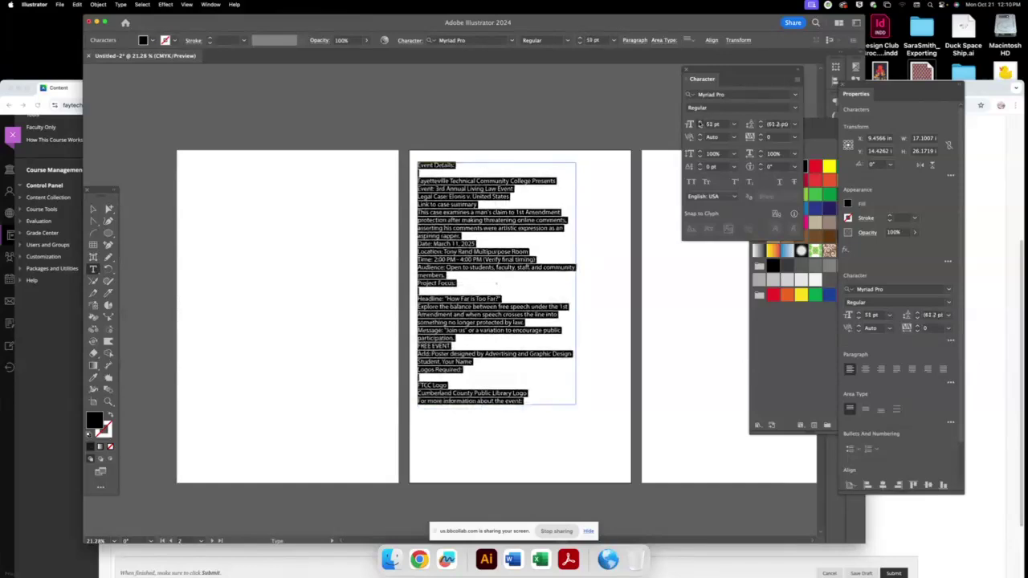
key(Escape)
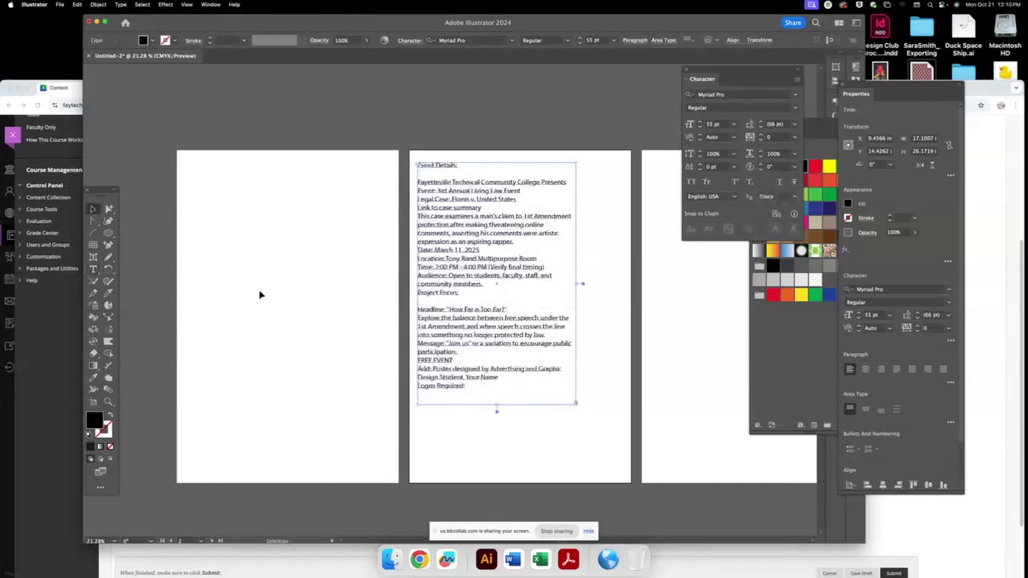
drag(496, 404, 498, 464)
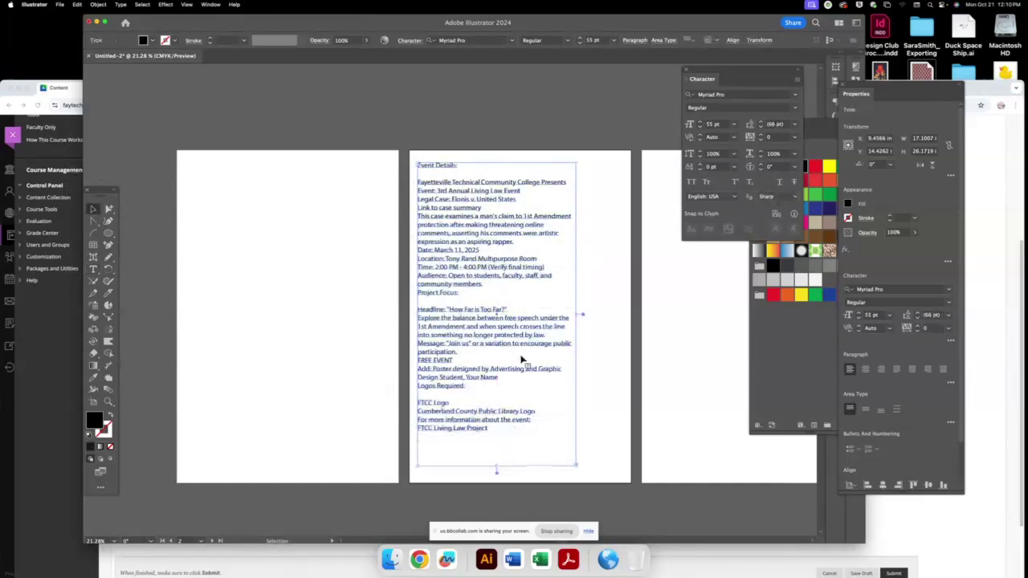
drag(576, 314, 612, 317)
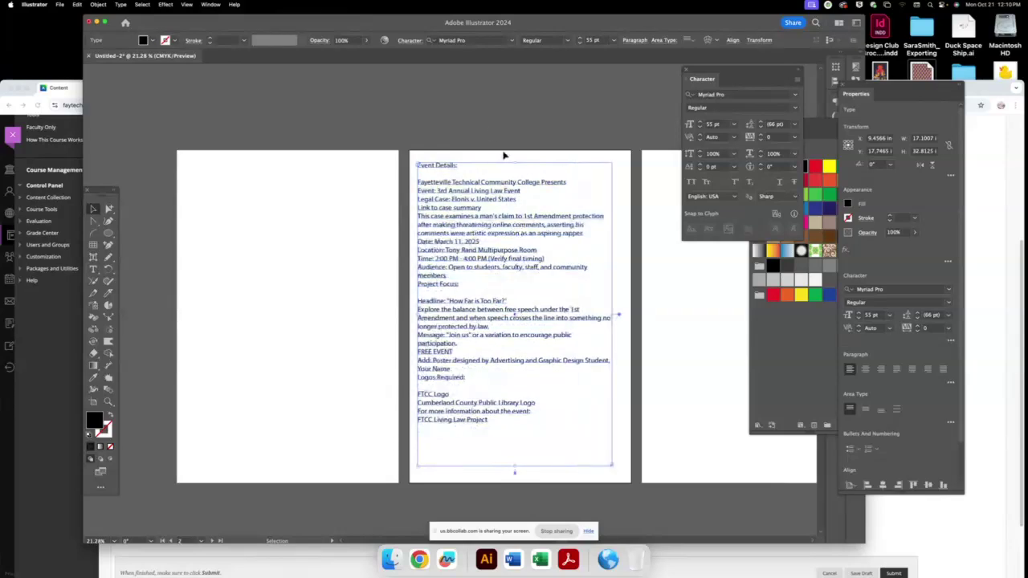
click(474, 117)
click(70, 96)
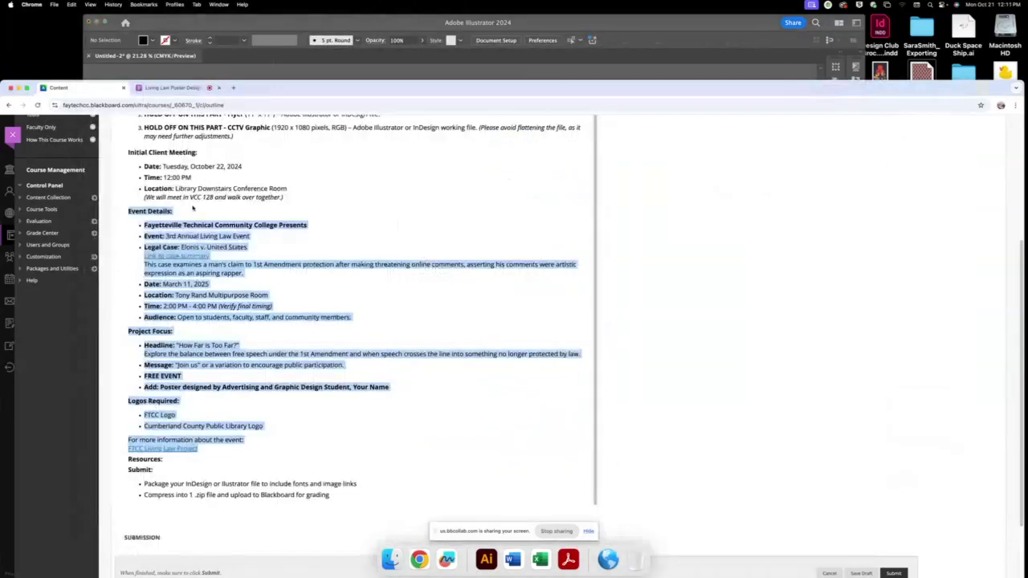
- Open the Living Law Poster assignment for editing under Assignments > Module One - Advertising
click(193, 209)
scroll(332, 297, up, 5)
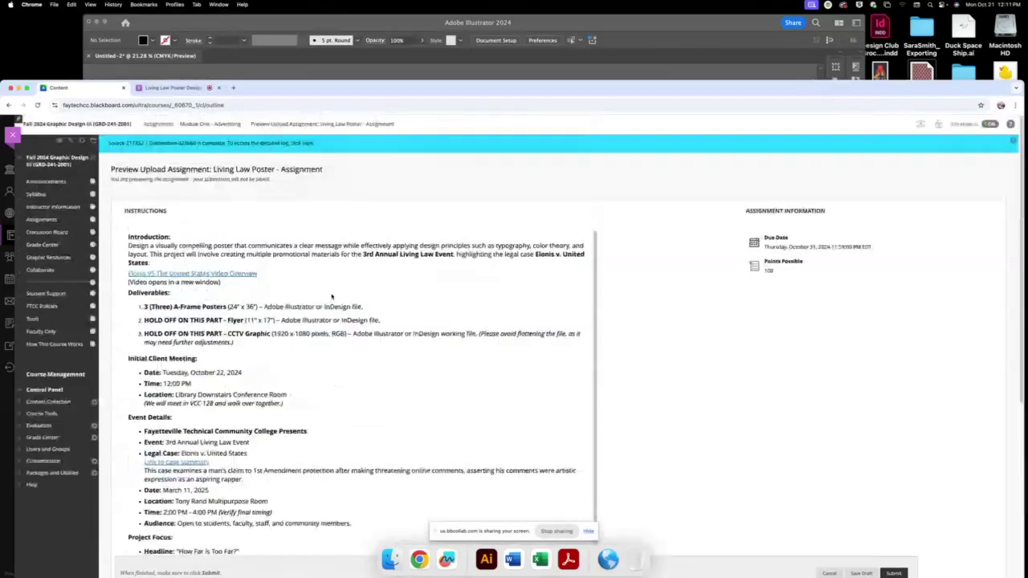
click(41, 219)
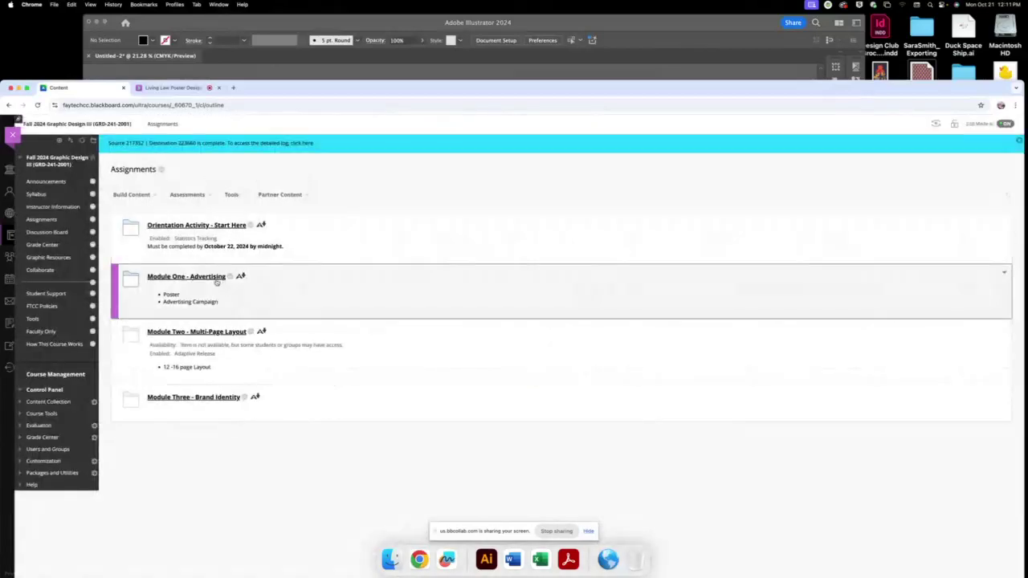
click(217, 278)
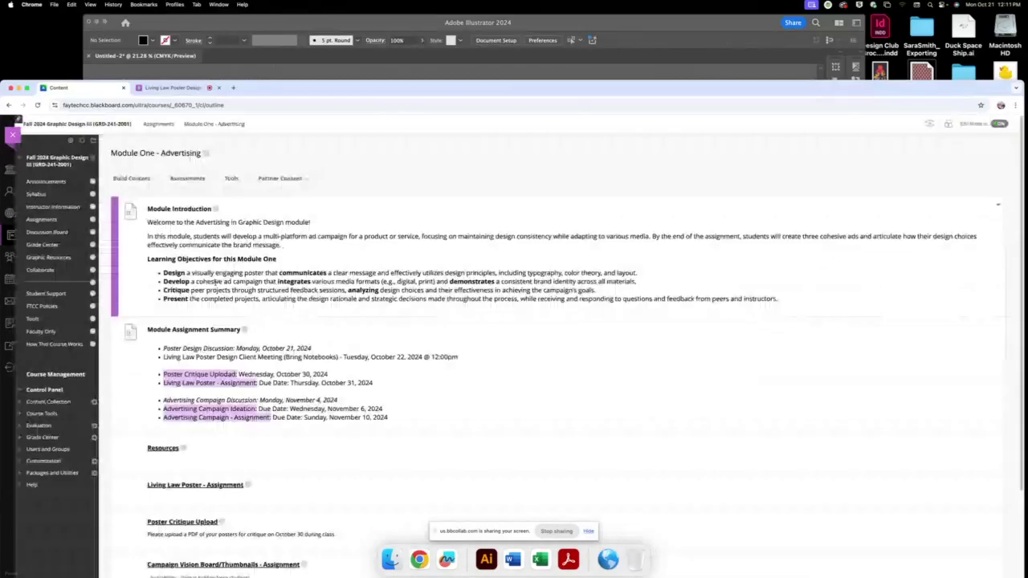
scroll(215, 283, down, 3)
click(245, 205)
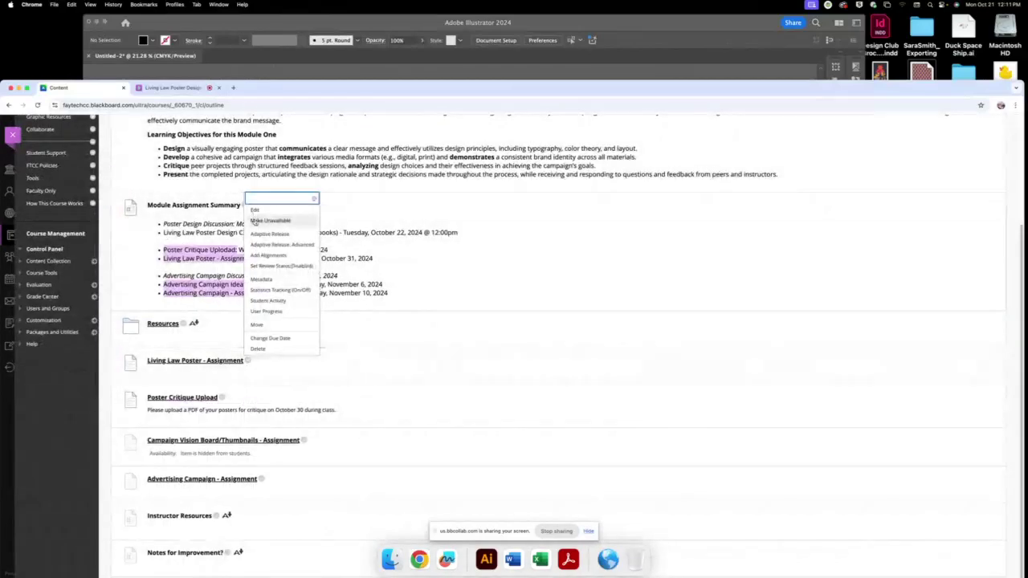
click(254, 210)
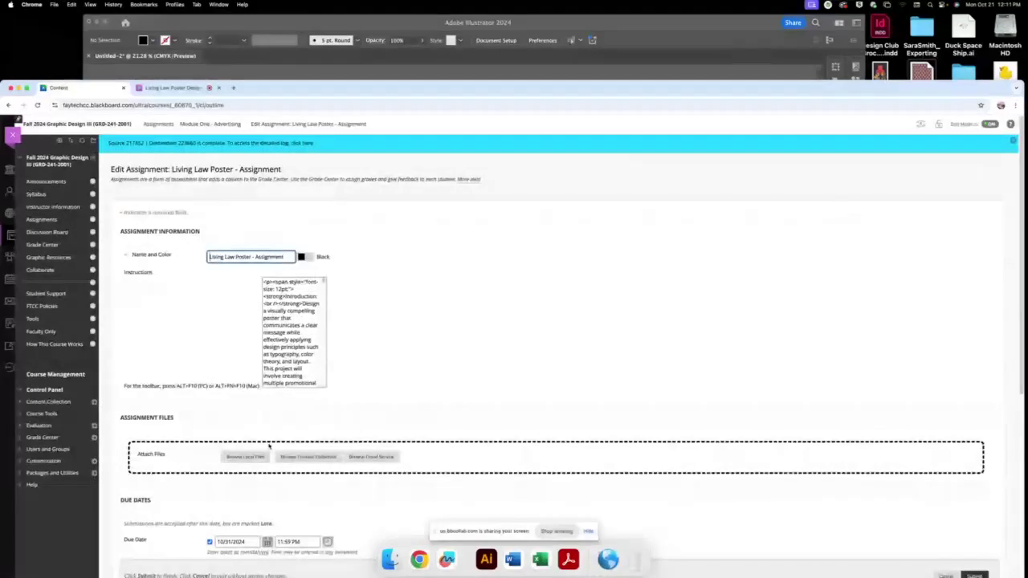
- Add a QR Code bullet under the library logo line and submit the edit
scroll(272, 443, down, 5)
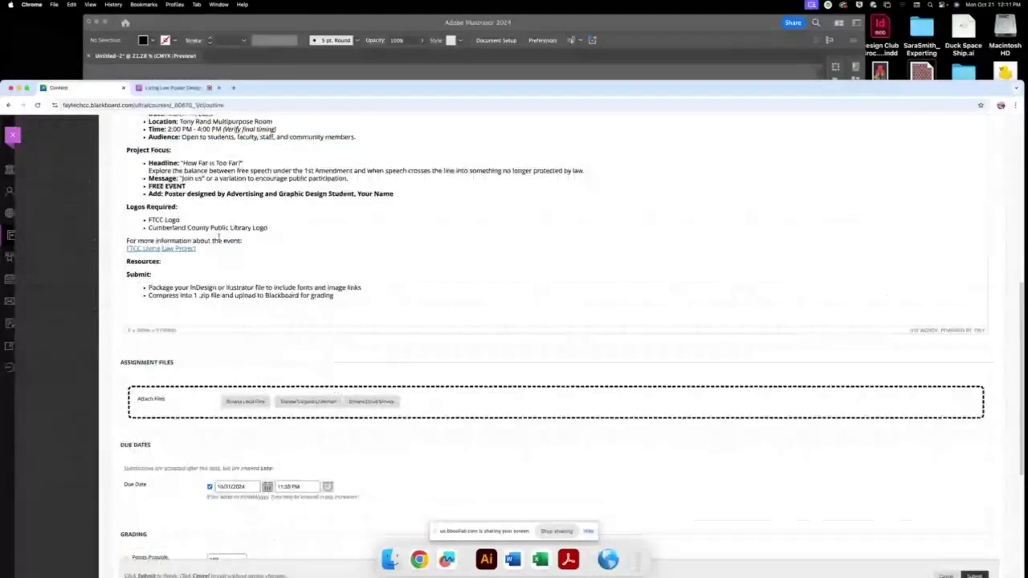
click(269, 227)
key(Return)
text(Q)
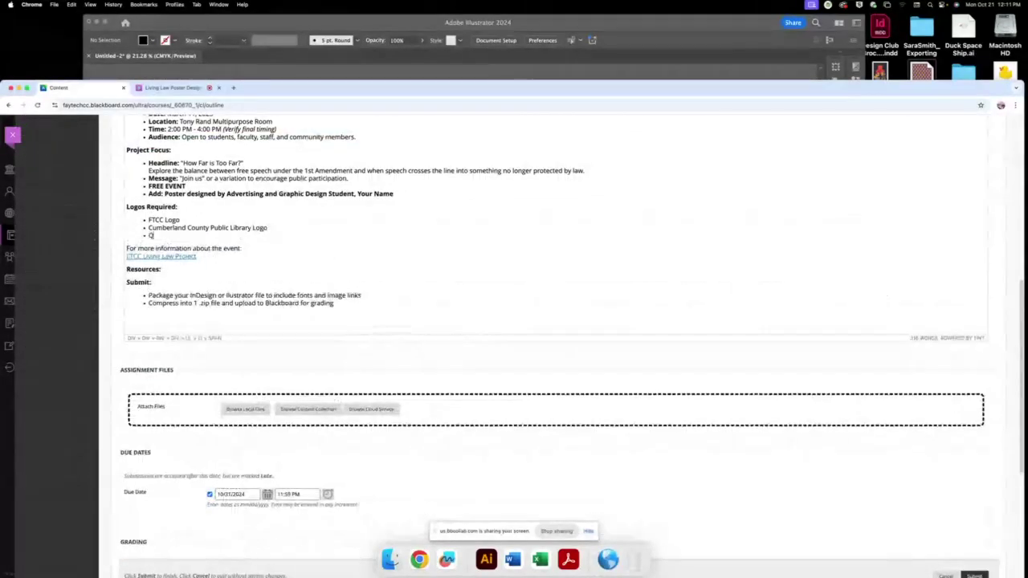
text(R Code at least 1.5" squar)
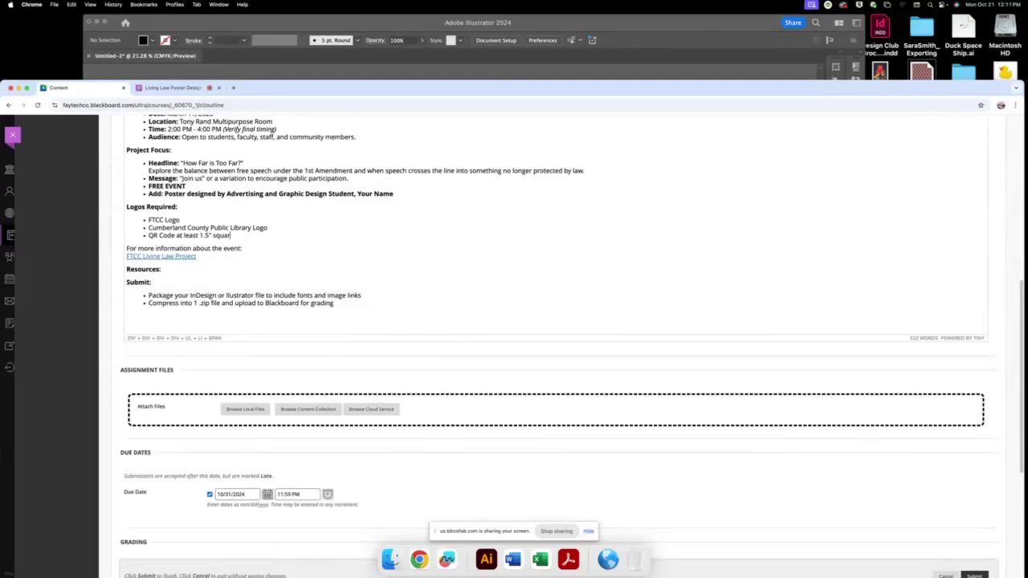
text(e (Will be provided)
click(974, 576)
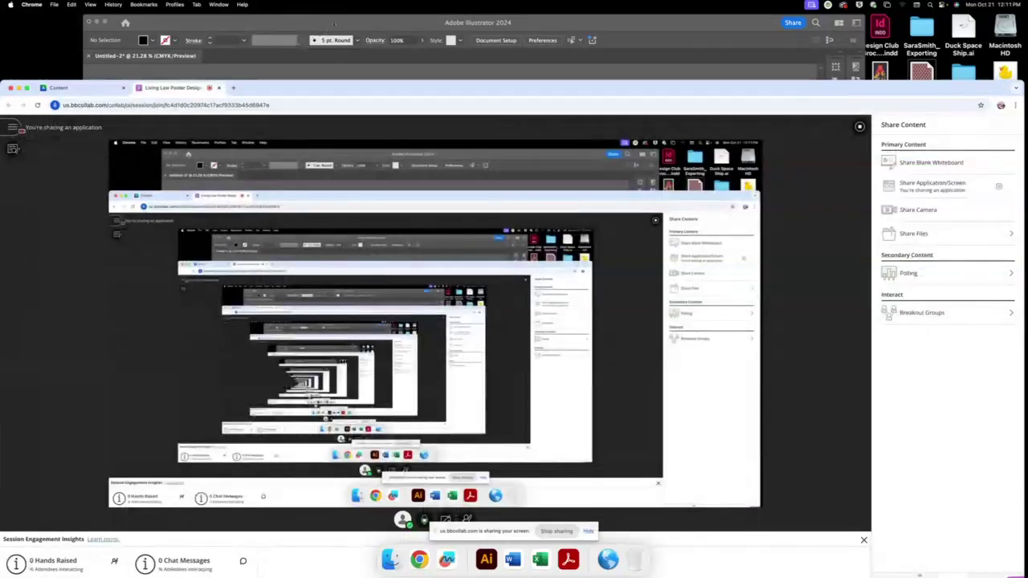
- Nudge the Illustrator window left and open a new browser window
click(334, 24)
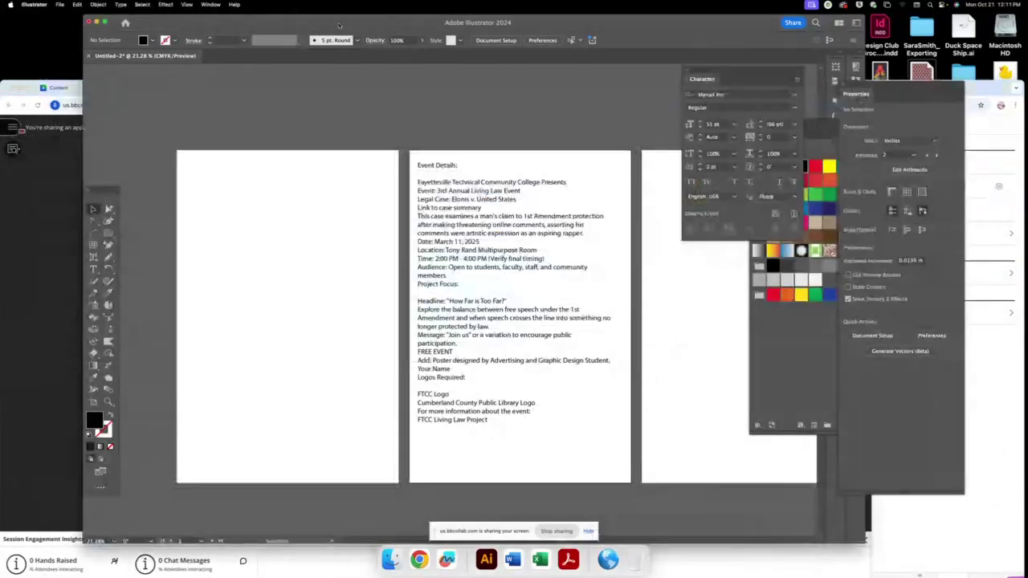
drag(337, 25, 312, 24)
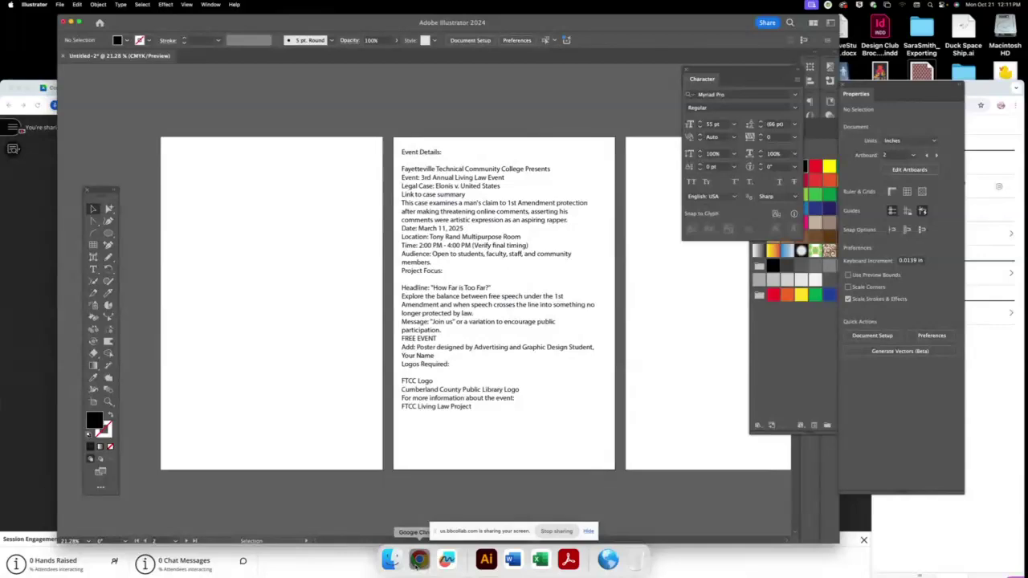
right_click(418, 560)
click(448, 480)
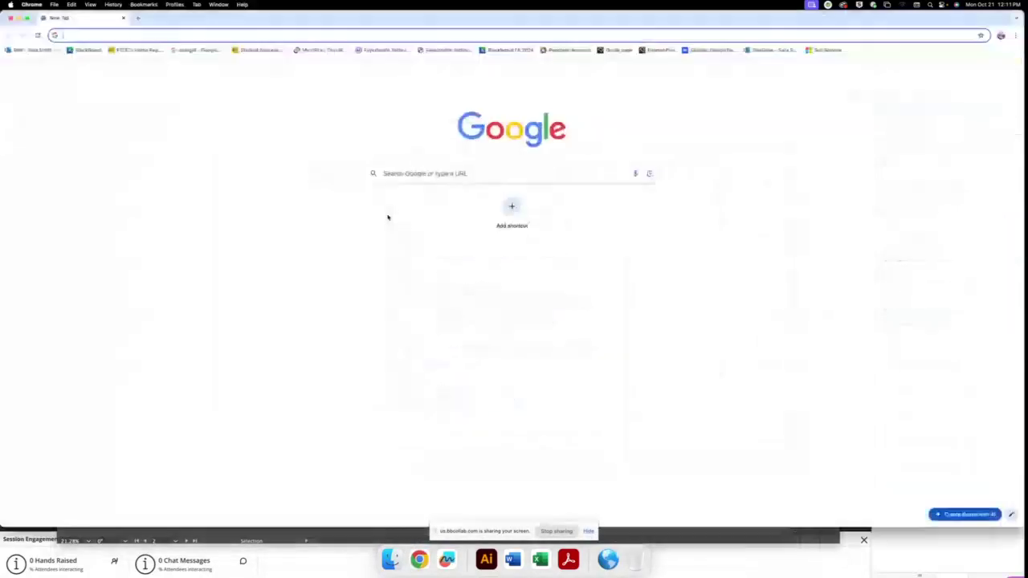
- Search Google for youtube and go to the YouTube site
click(444, 174)
text(youtube)
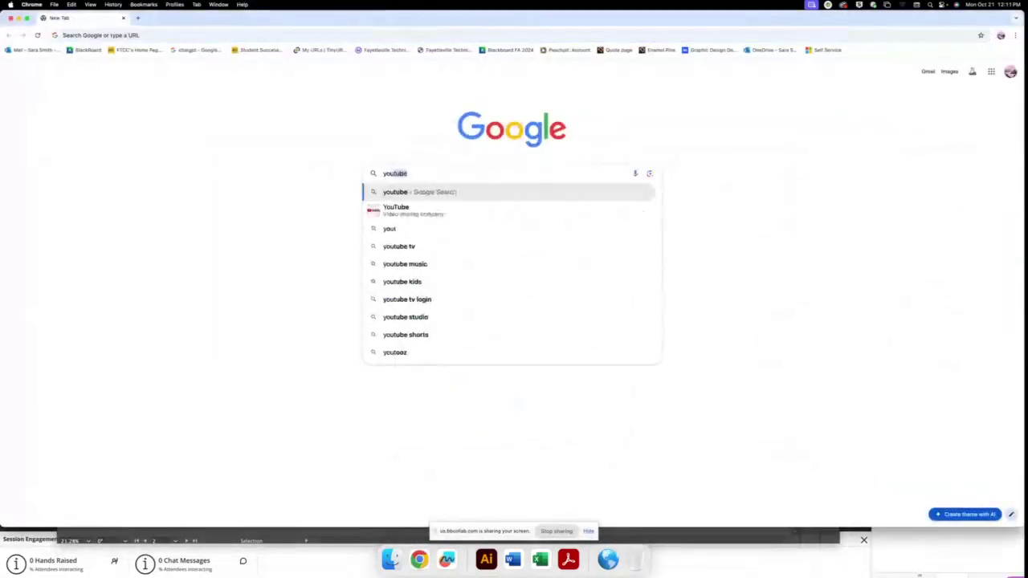
key(Return)
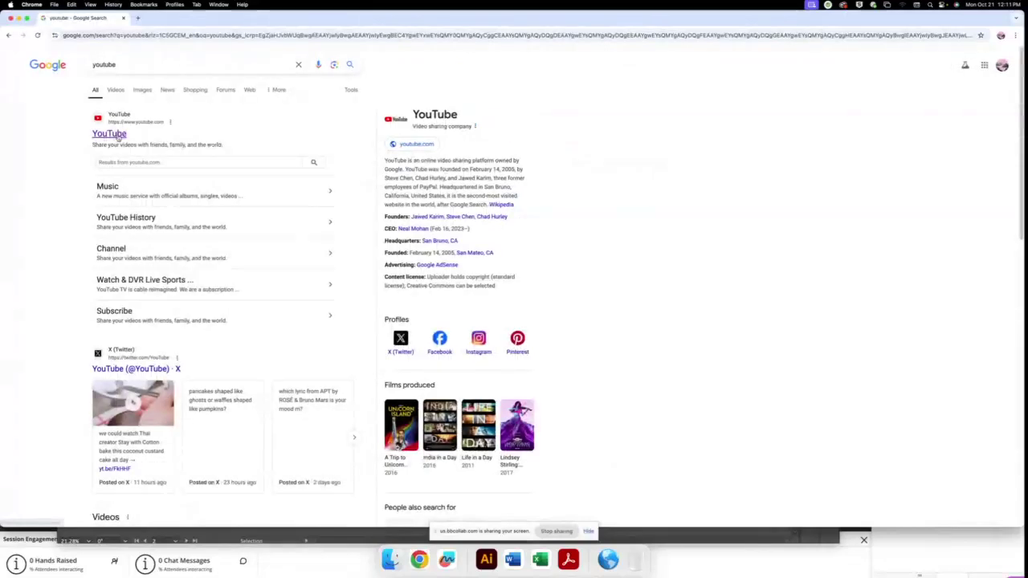
click(117, 134)
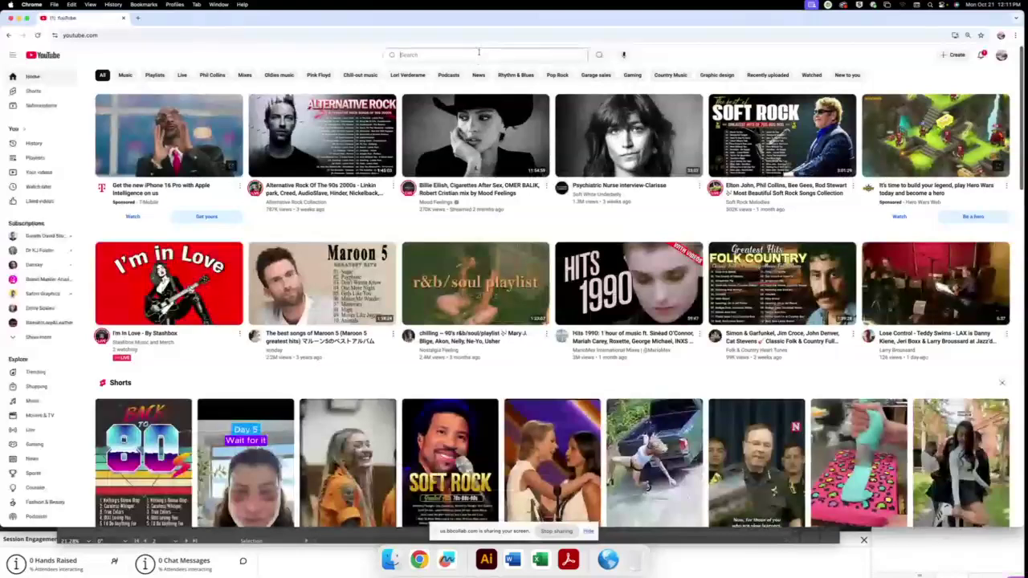
- Search 'teddy swims' and play Lose Control (The Village Sessions), adjusting the volume
text(teddy s)
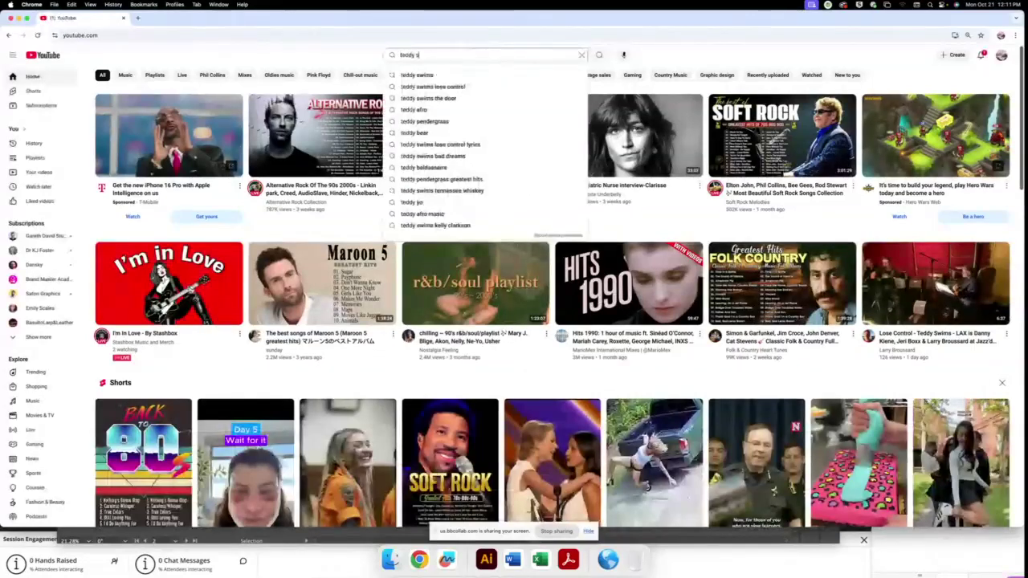
text(wims)
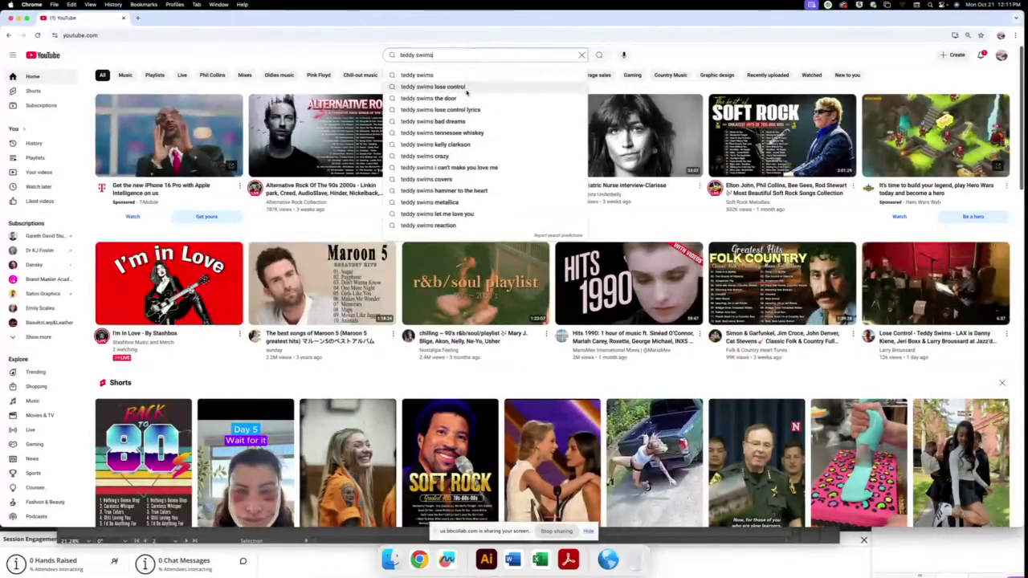
click(465, 89)
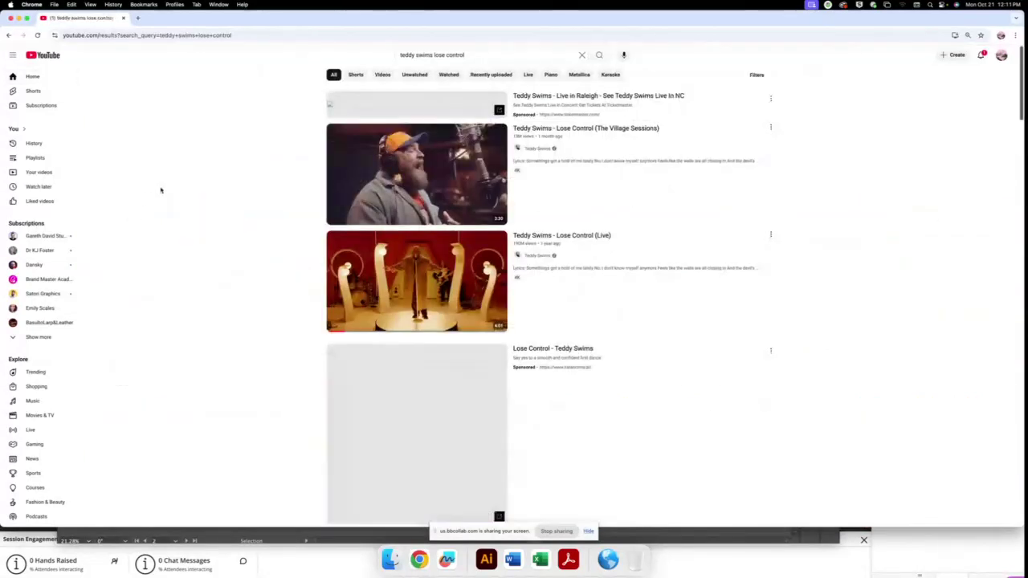
key(XF86AudioRaiseVolume)
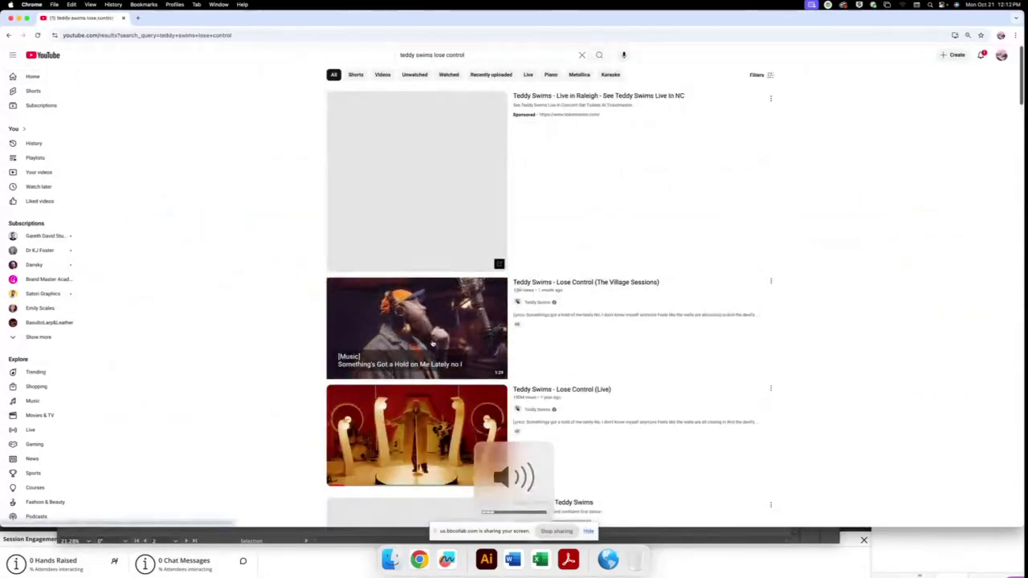
click(409, 329)
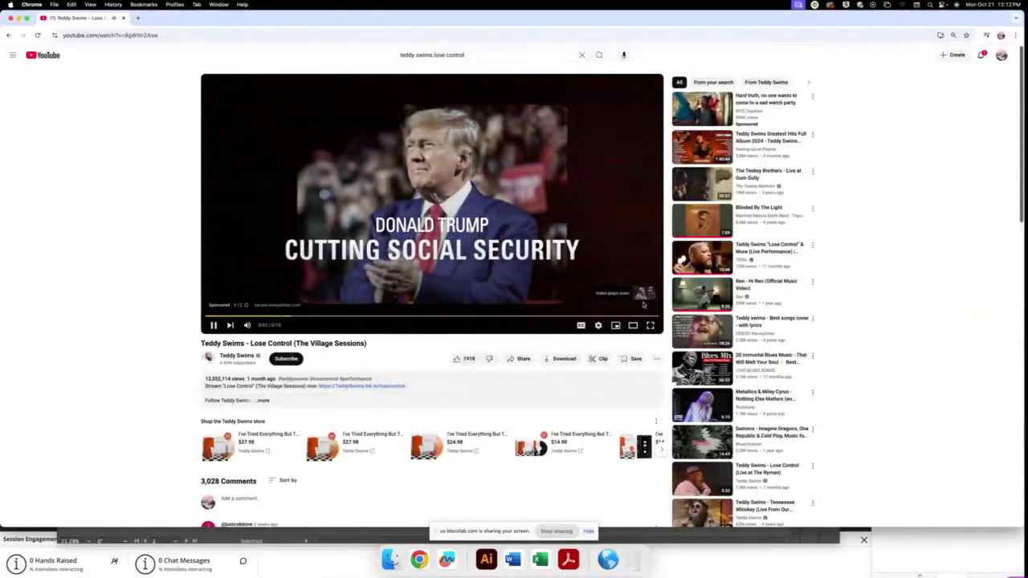
key(XF86AudioMute)
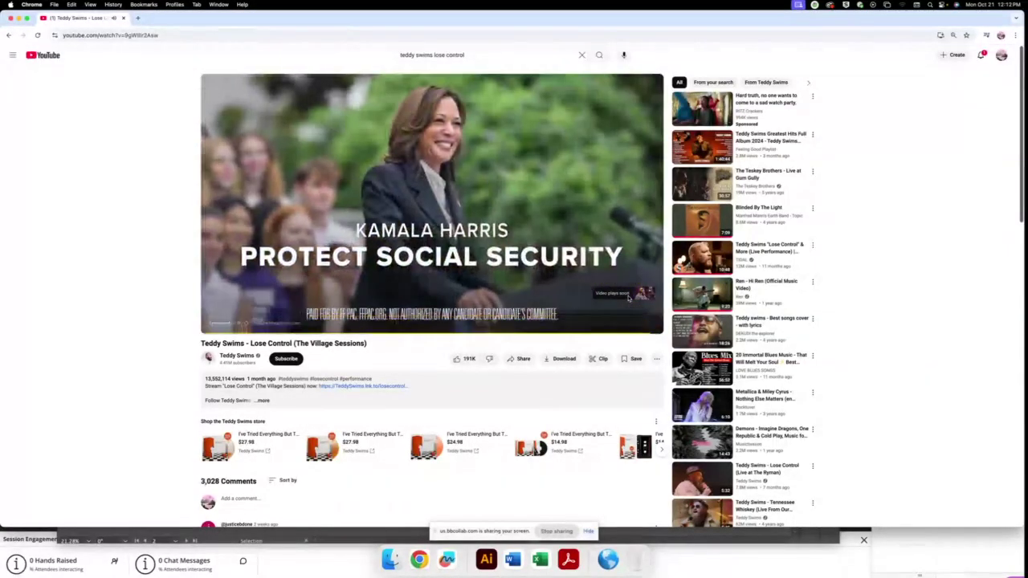
key(XF86AudioRaiseVolume)
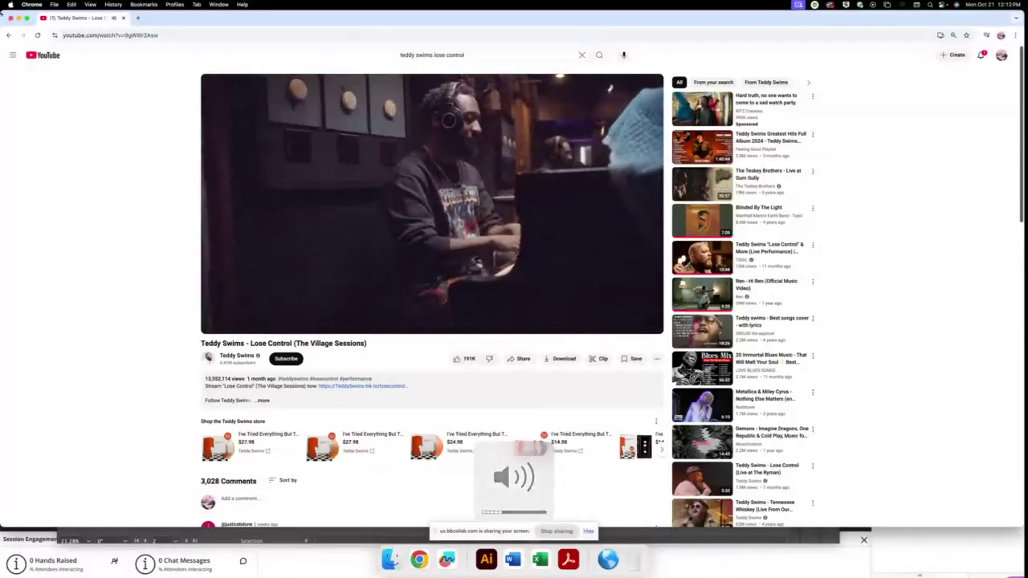
double_click(296, 12)
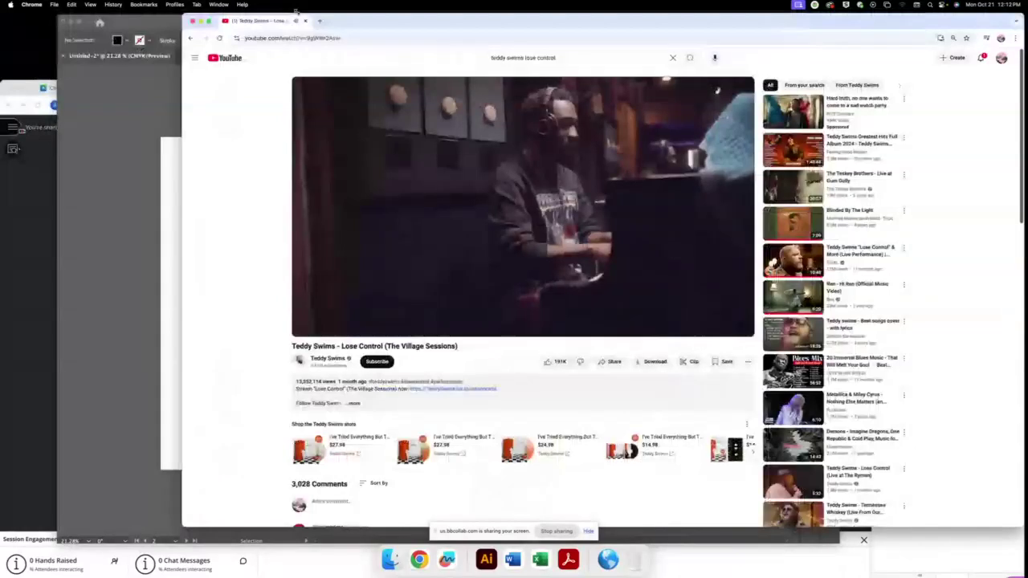
- Dock the browser narrowly at right and select 'How Far is Too Far' in the details text
drag(296, 11, 930, 22)
key(XF86AudioRaiseVolume)
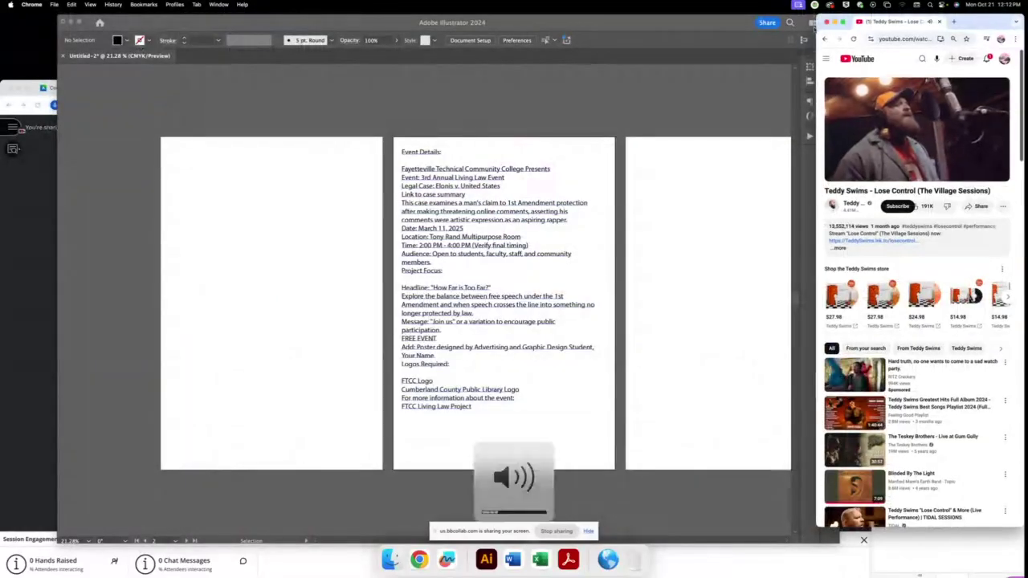
click(379, 241)
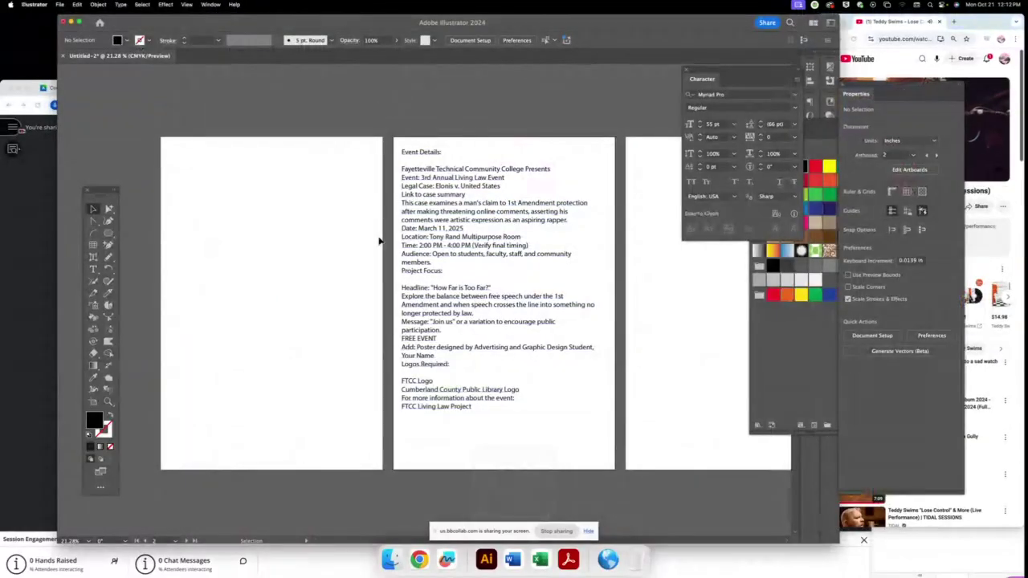
double_click(434, 287)
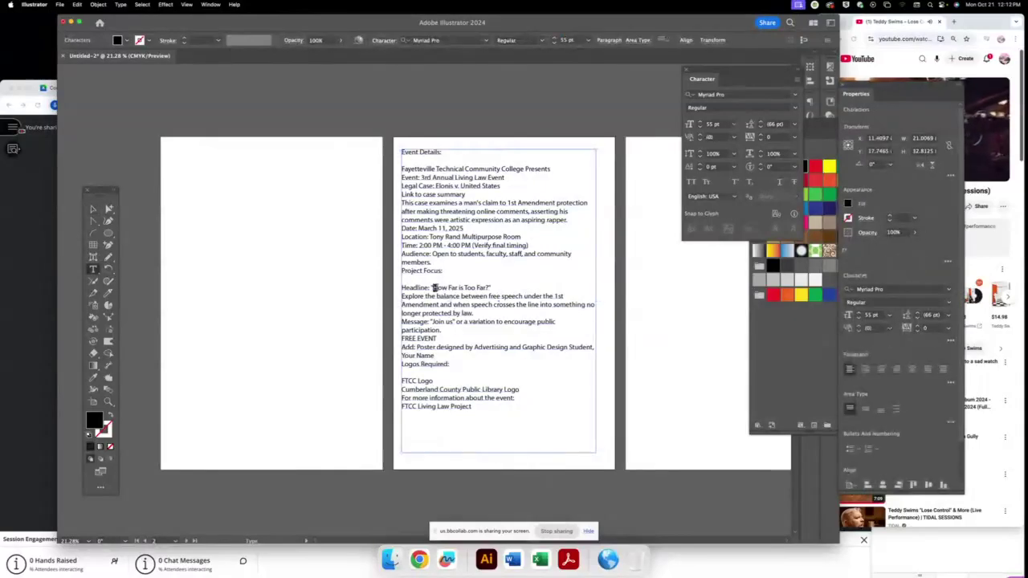
drag(434, 287, 487, 287)
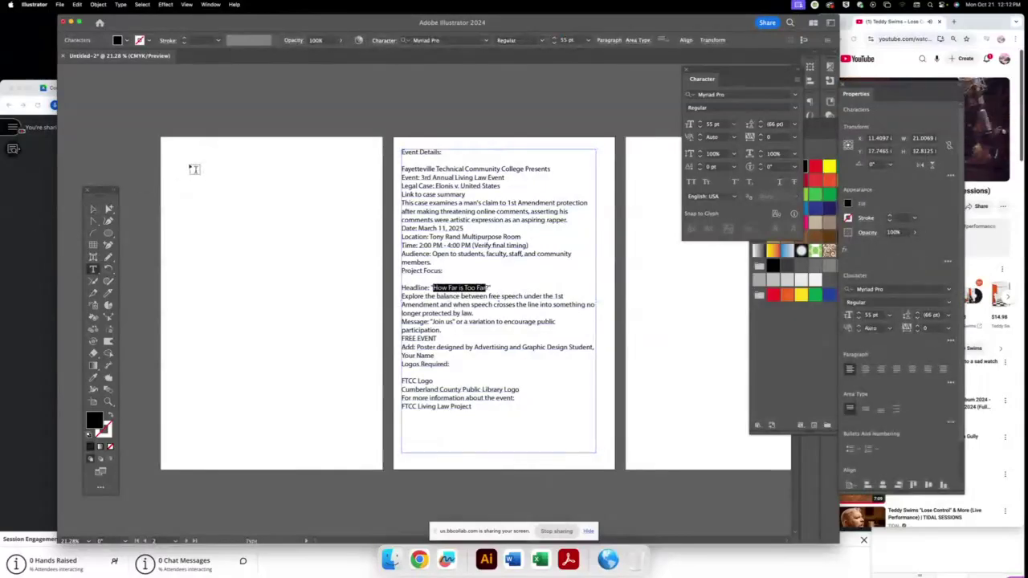
- Type 'How Far is Too Far' in a new text area on the left artboard at 135 pt
drag(185, 163, 355, 216)
text(How Far is Too Far)
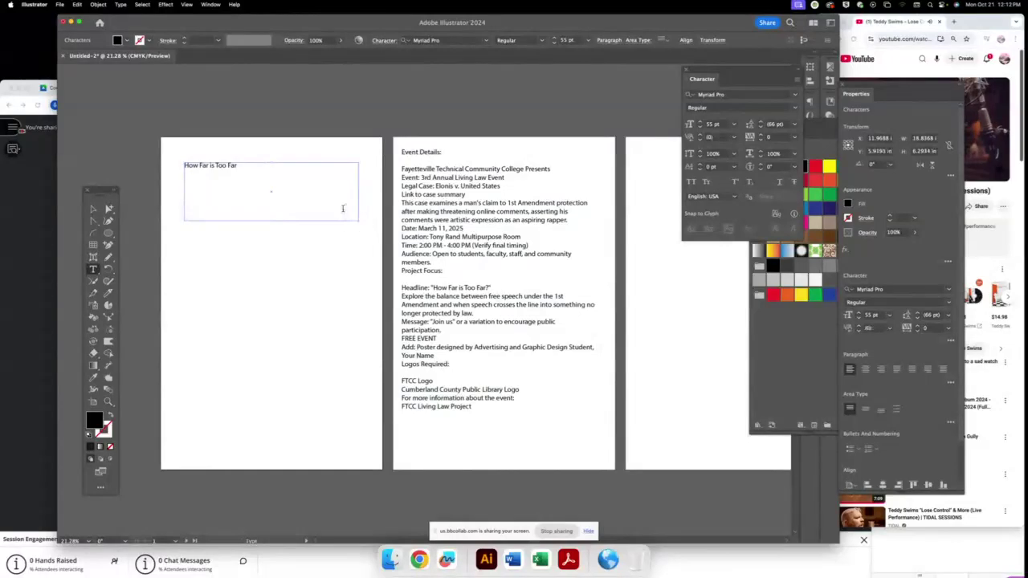
key(super+a)
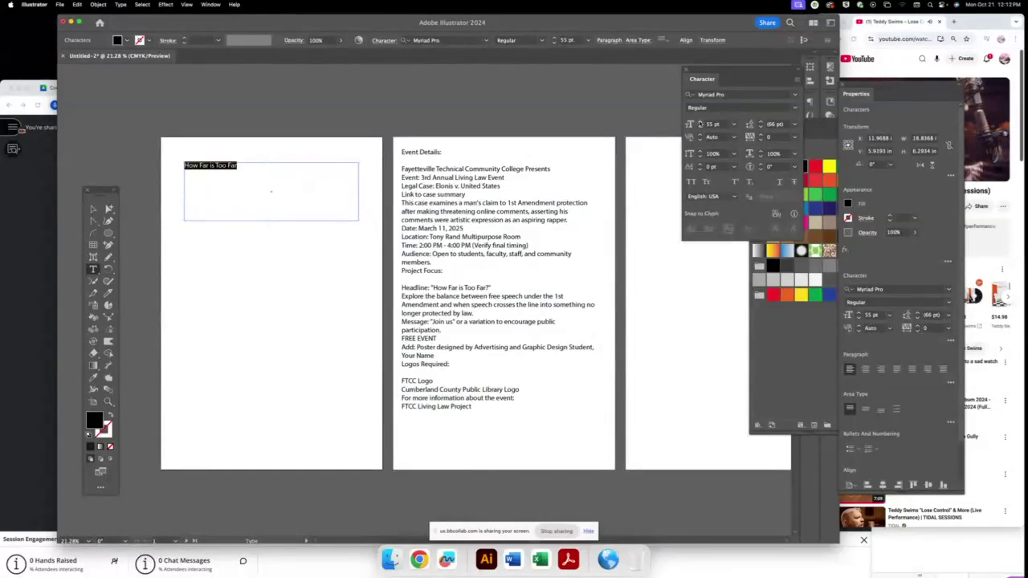
scroll(700, 124, up, 8)
scroll(699, 123, up, 8)
scroll(700, 124, up, 8)
scroll(699, 123, up, 8)
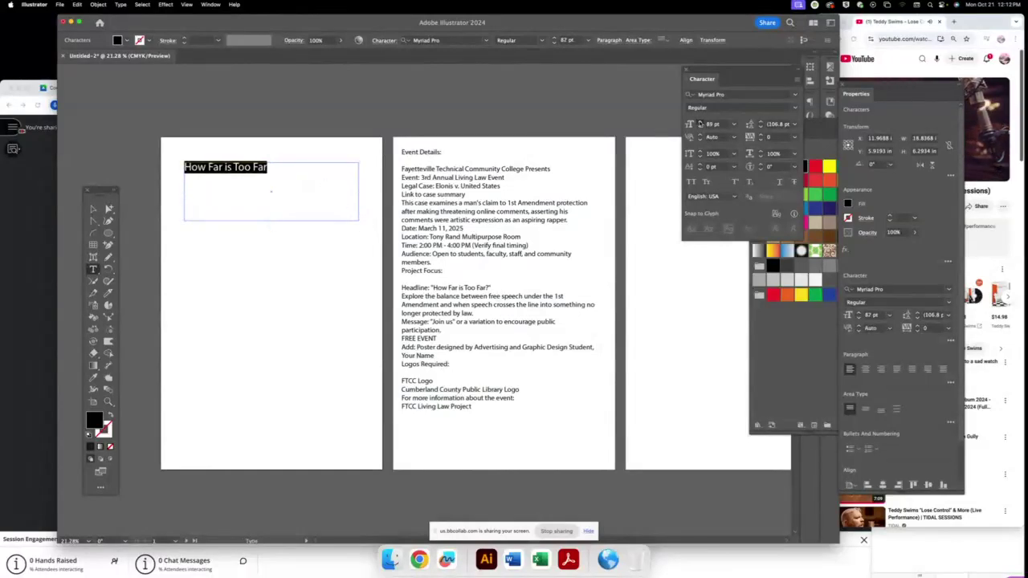
scroll(699, 123, up, 10)
scroll(699, 124, up, 10)
scroll(699, 123, up, 10)
scroll(699, 124, up, 10)
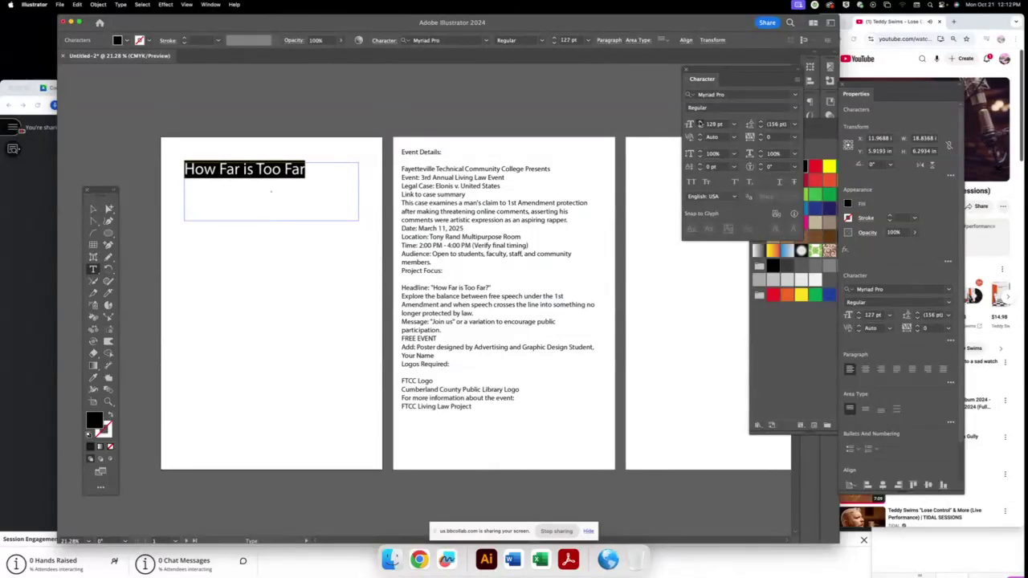
scroll(700, 124, up, 8)
- Center-align the headline within its text box
click(610, 40)
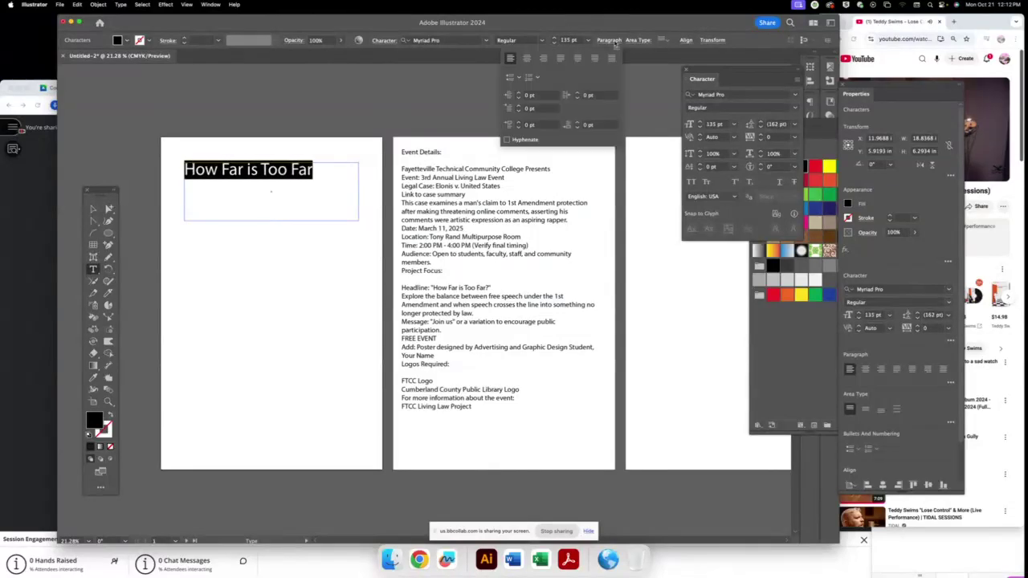
click(528, 59)
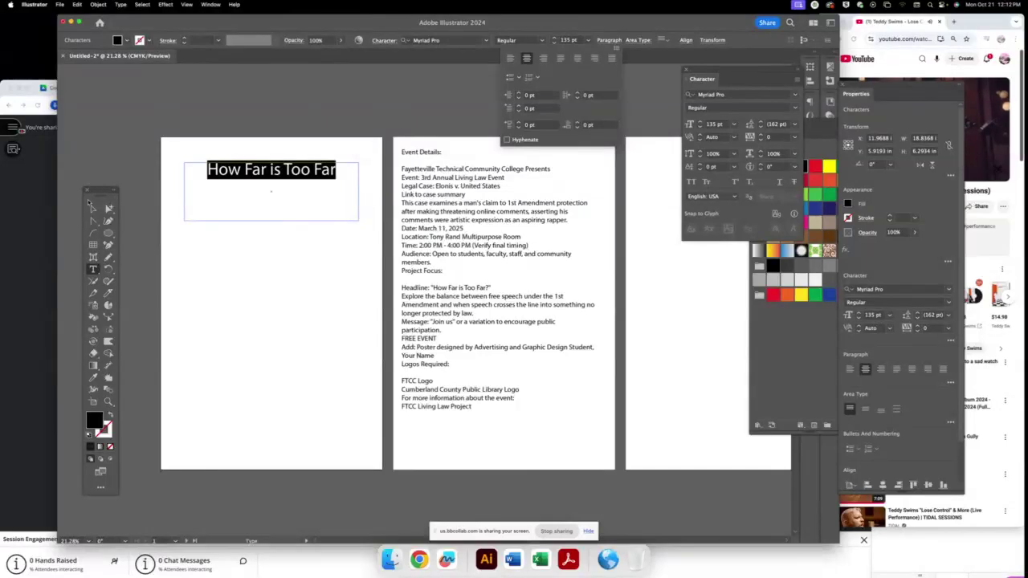
click(214, 222)
key(Escape)
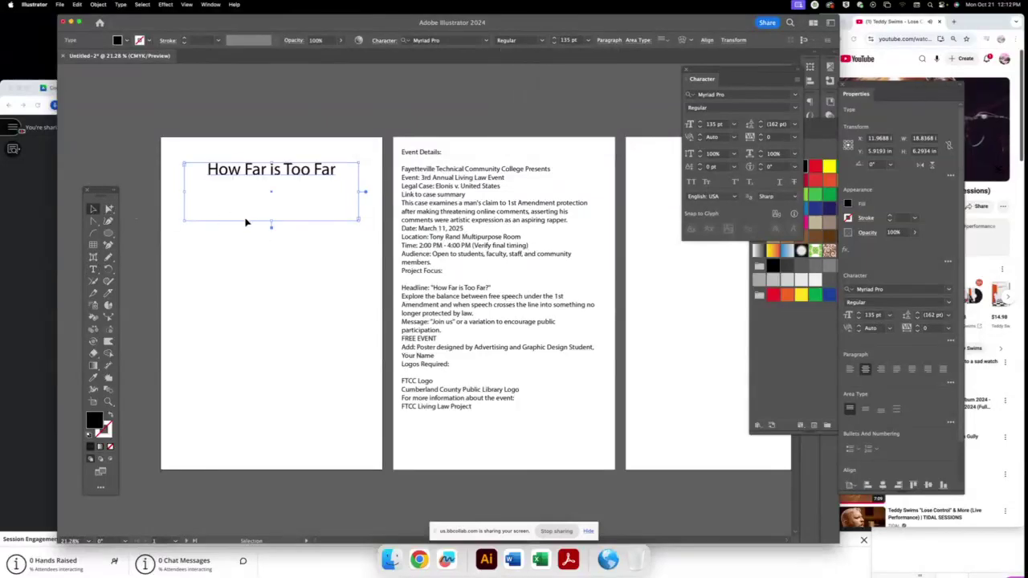
- Shorten the headline box and add 'FREE EVENT' in a new text area low on the left page
drag(272, 224, 273, 186)
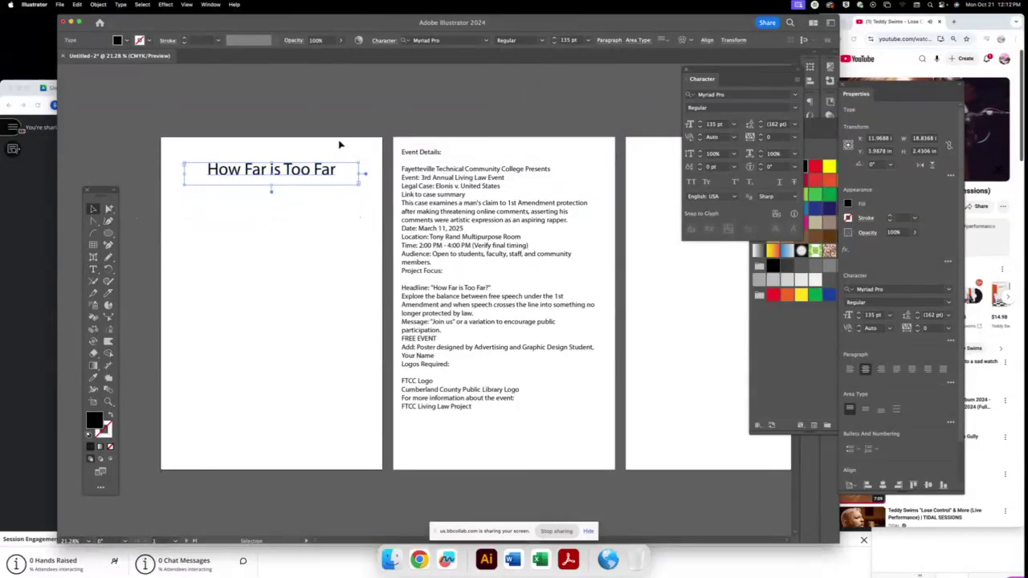
click(339, 144)
click(93, 269)
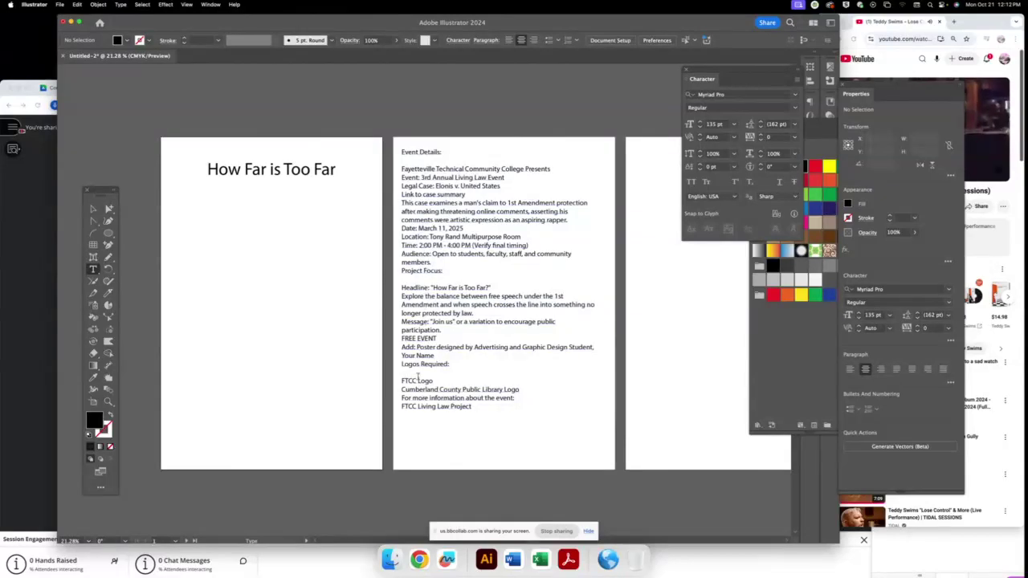
click(404, 338)
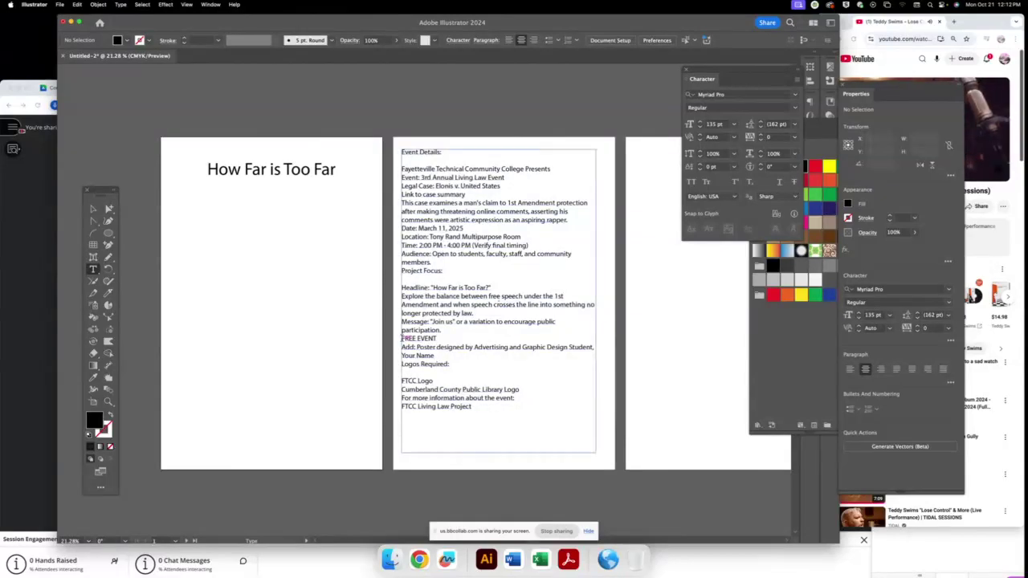
drag(183, 354, 280, 394)
text(FREE)
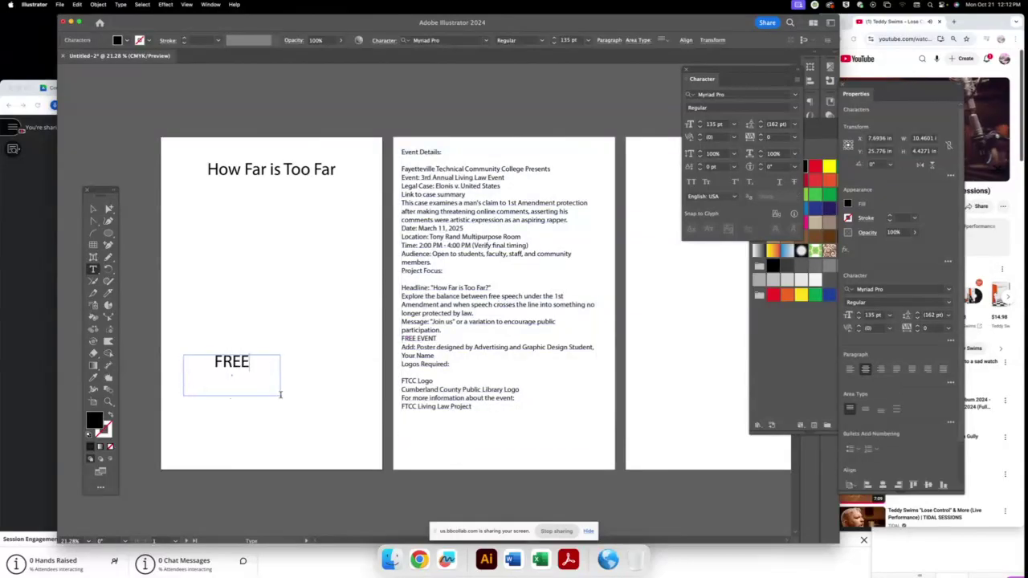
text( EVENT)
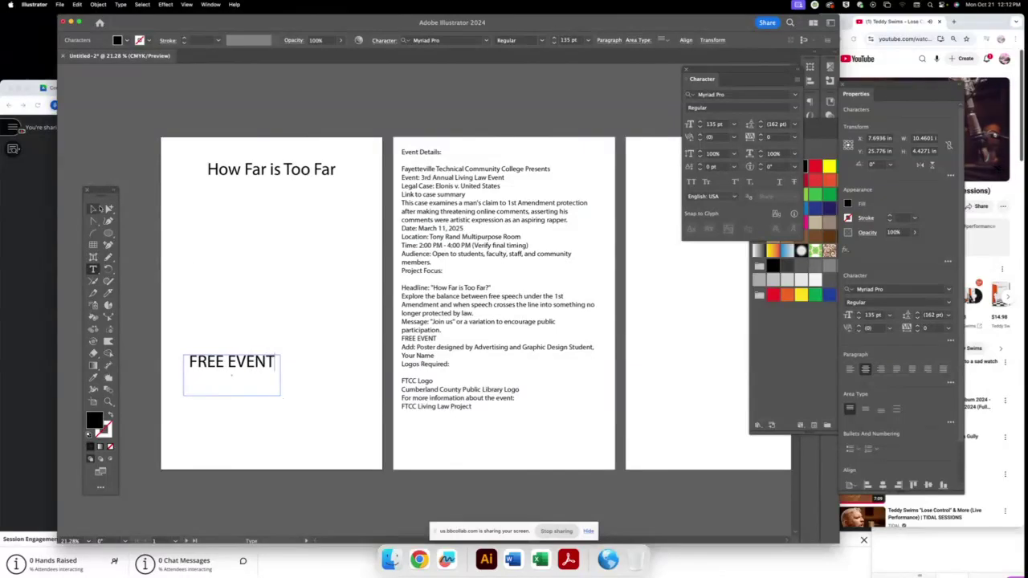
- Duplicate FREE EVENT just below the headline and select the copy's text
click(93, 209)
drag(250, 365, 252, 243)
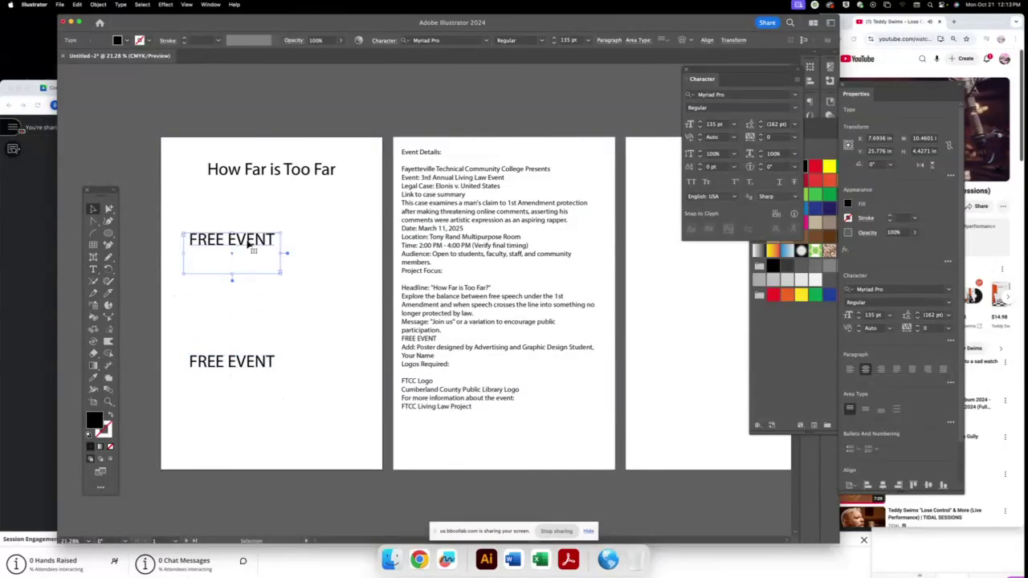
triple_click(252, 243)
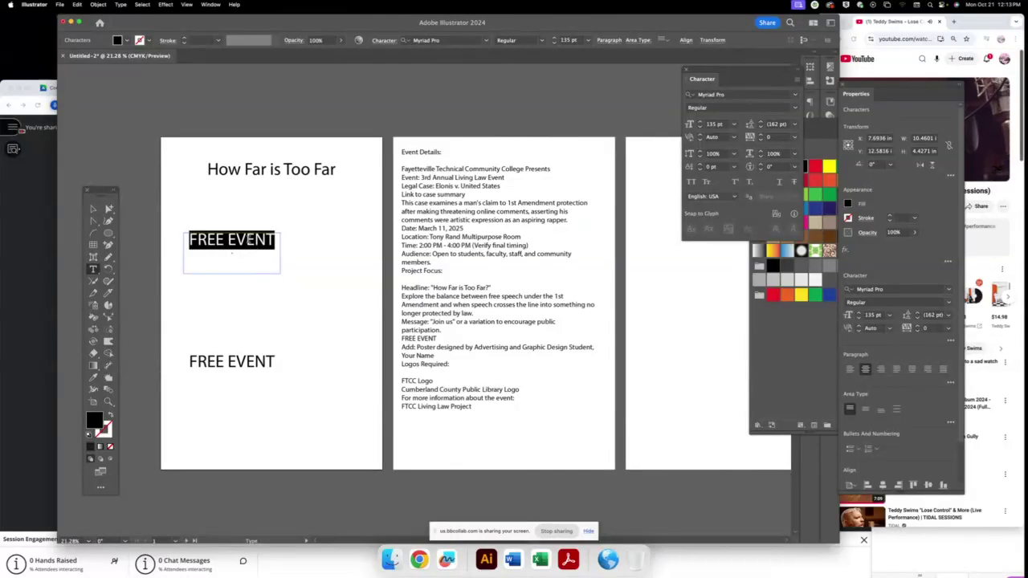
- Launch Calendar from Applications and page forward toward March 2025
click(391, 560)
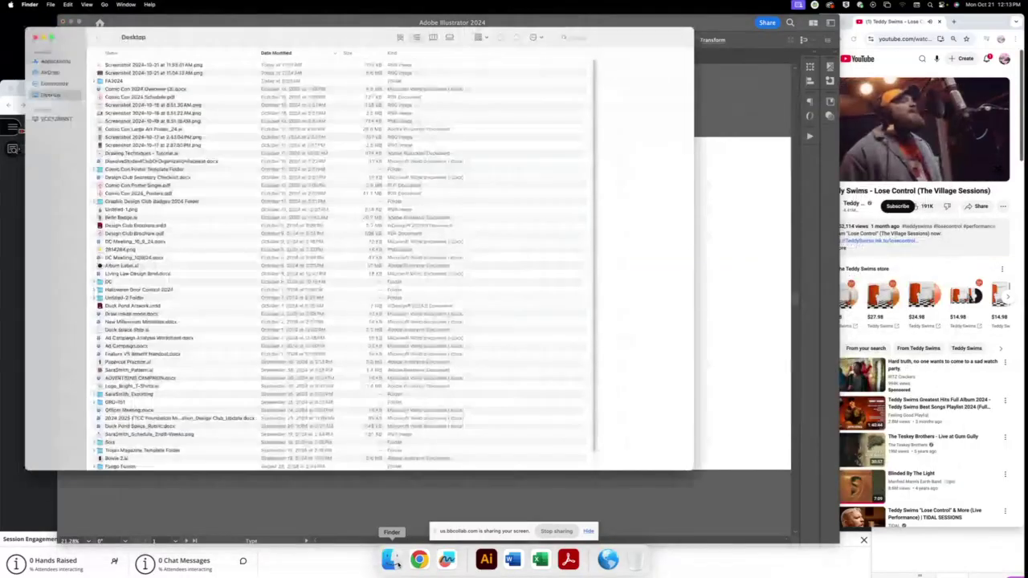
click(55, 61)
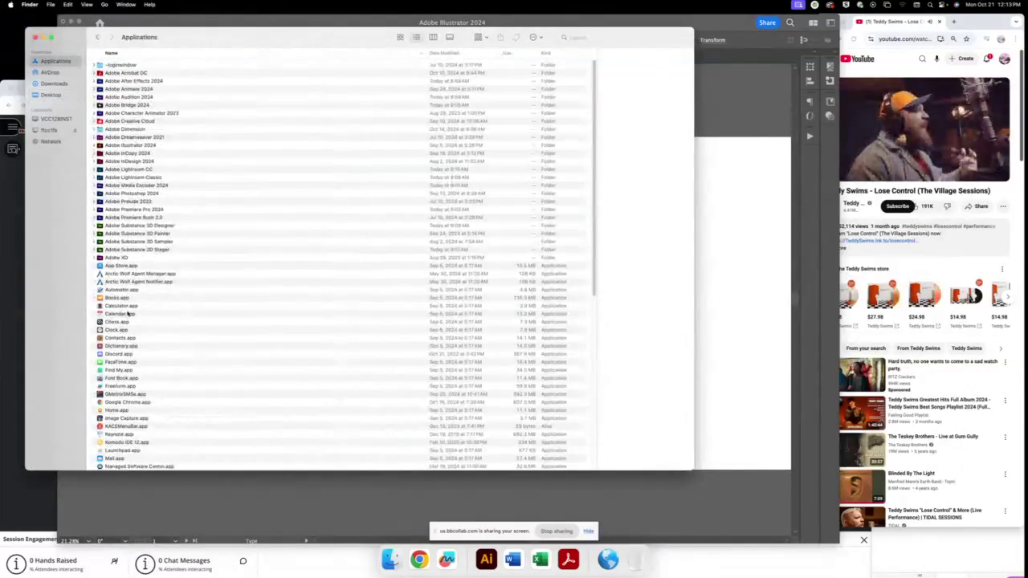
double_click(121, 314)
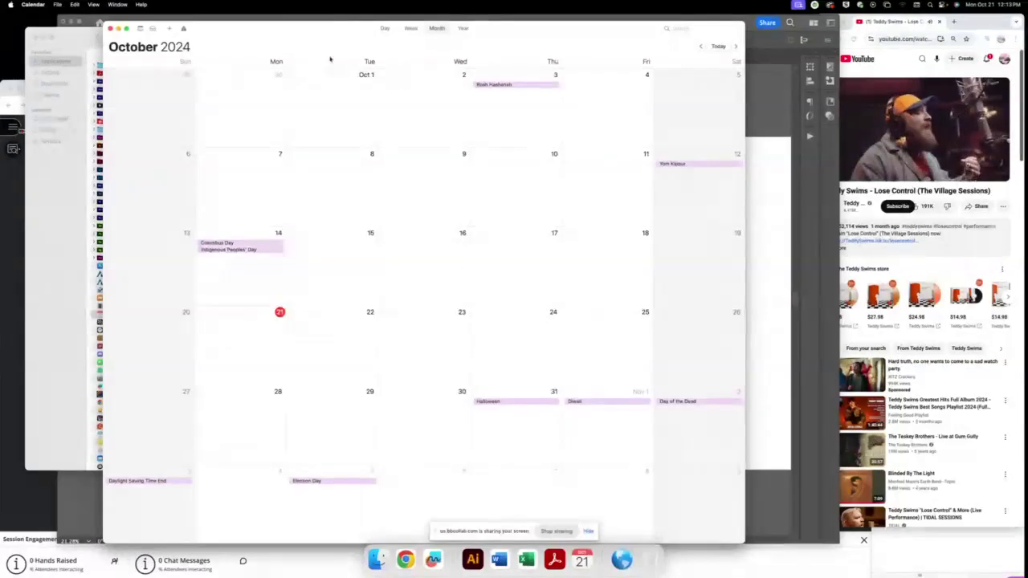
click(736, 46)
click(735, 46)
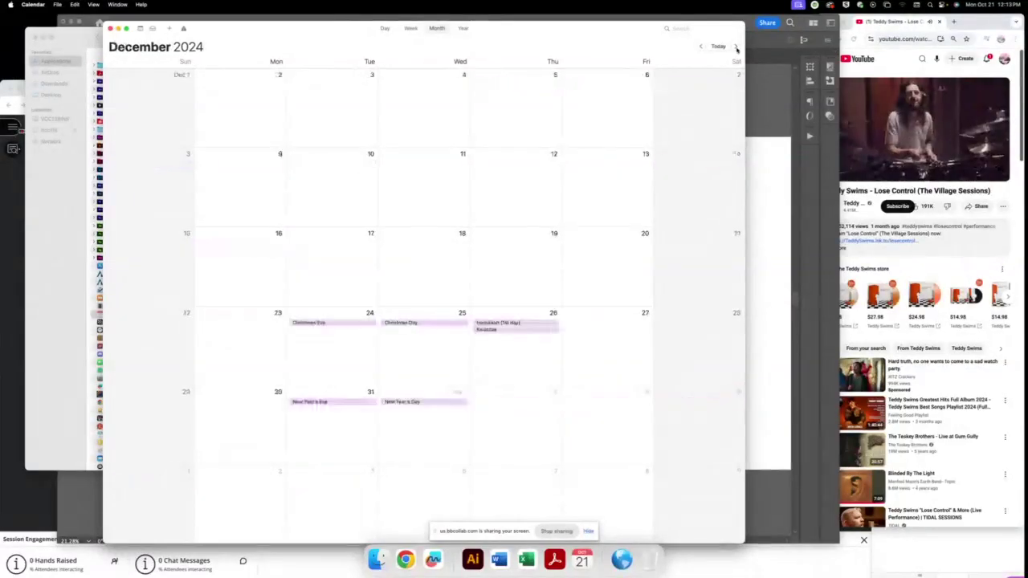
click(735, 47)
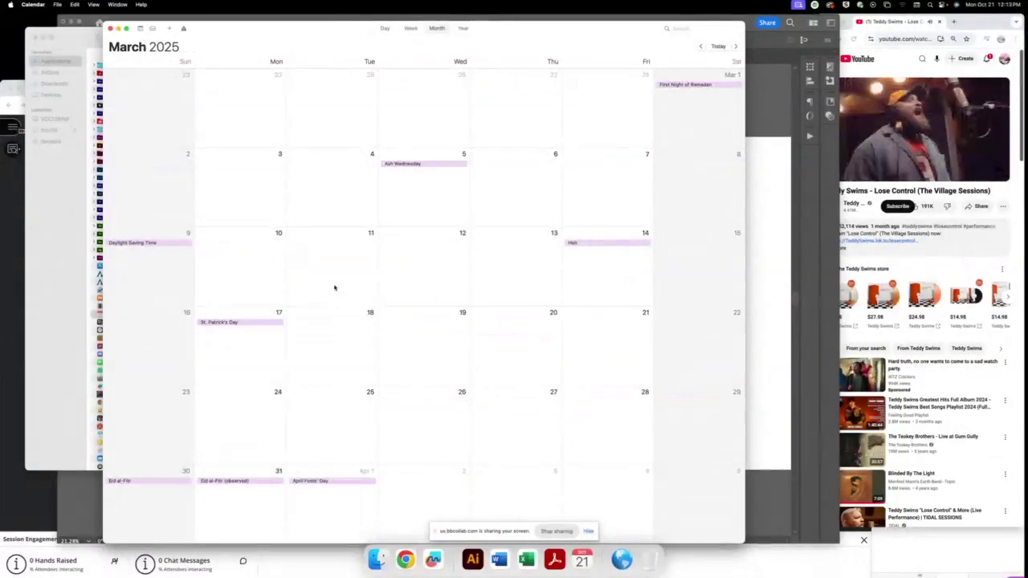
- Retype the upper FREE EVENT copy as 'Tuesday' over 'March 11, 2025'
click(69, 515)
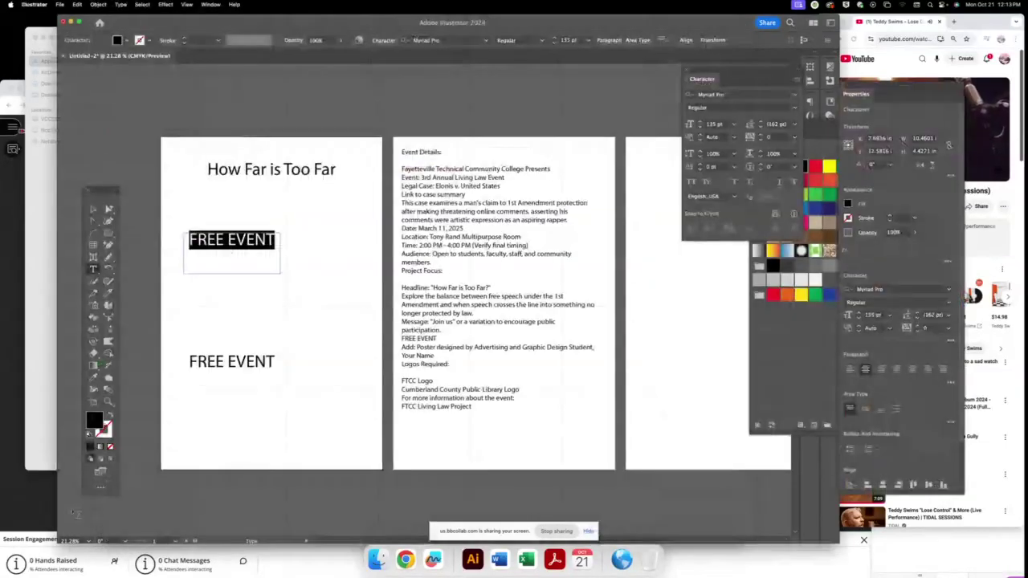
text(Tues)
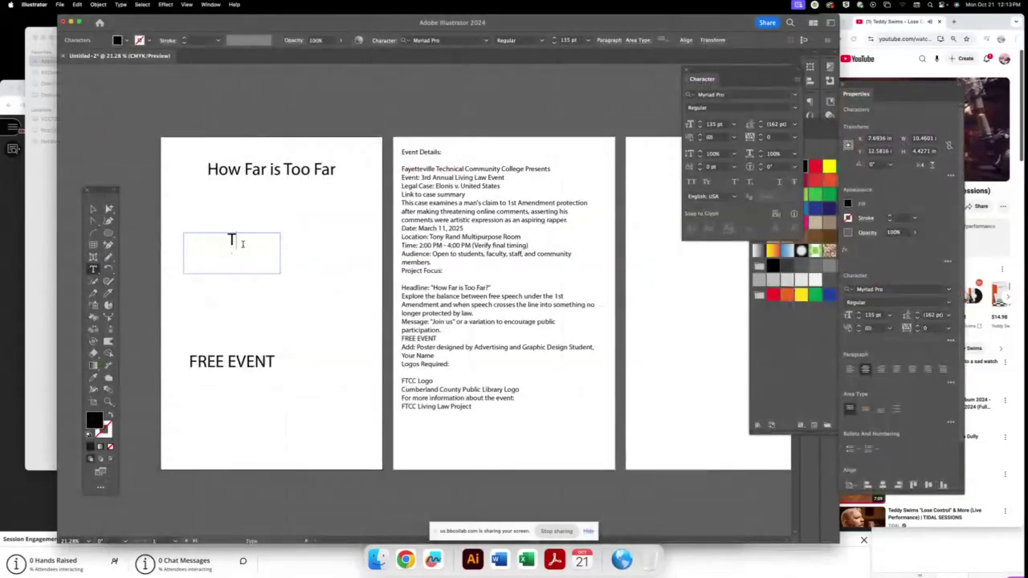
text(day)
key(Return)
text(Marc)
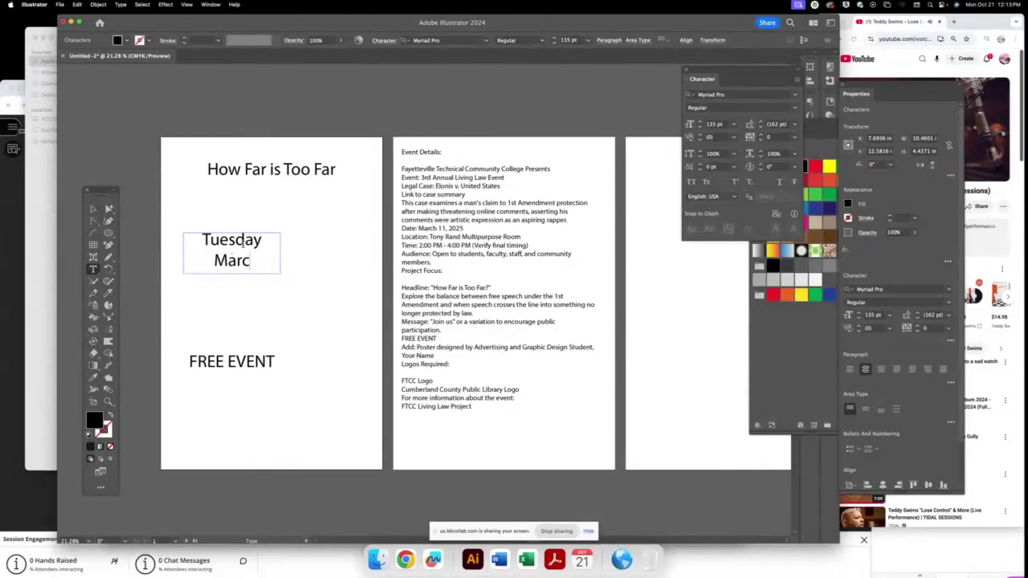
text(h 11, 20)
key(BackSpace)
key(BackSpace)
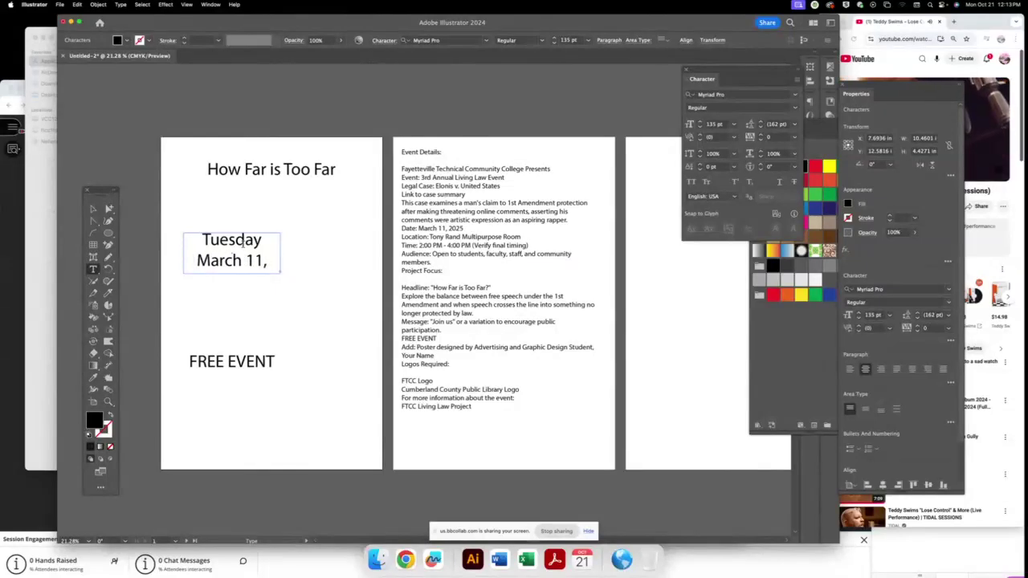
key(Escape)
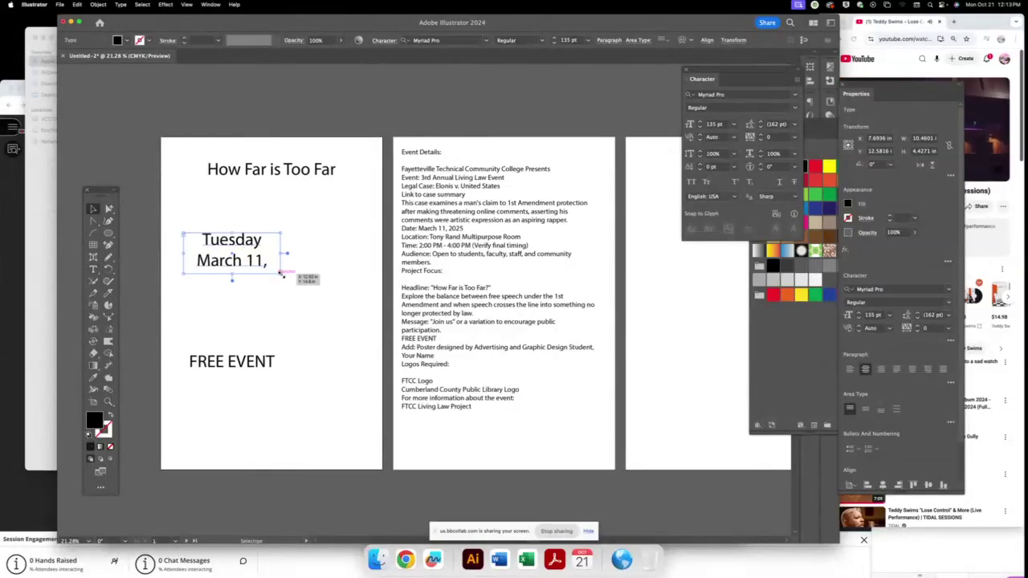
- Widen and duplicate the date box, then start retyping the copy as 'Fayetteville Technical Commu…'
mouse_move(281, 274)
mouse_down()
mouse_move(327, 269)
mouse_move(343, 326)
mouse_up()
double_click(342, 324)
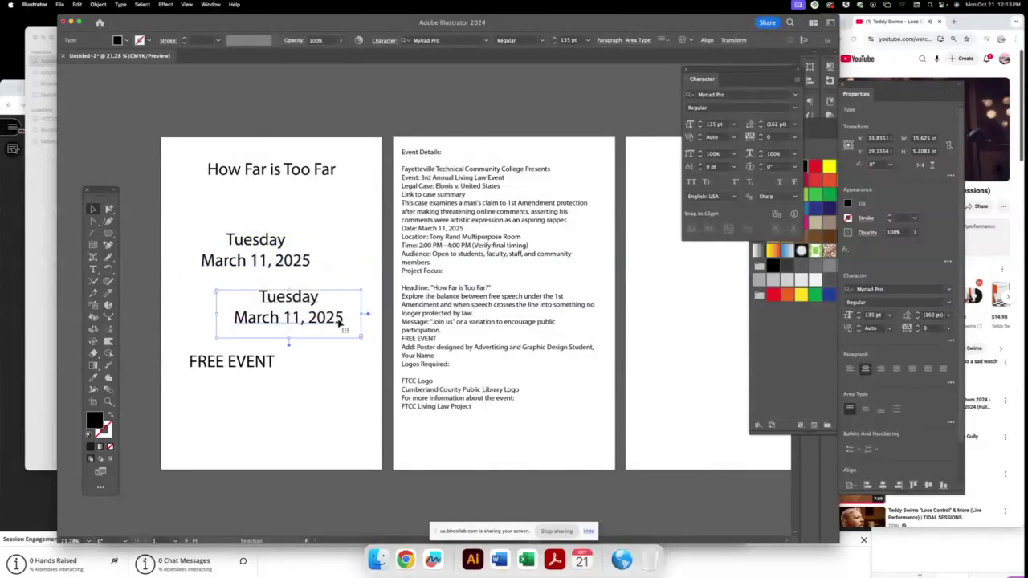
key(super+a)
text(F)
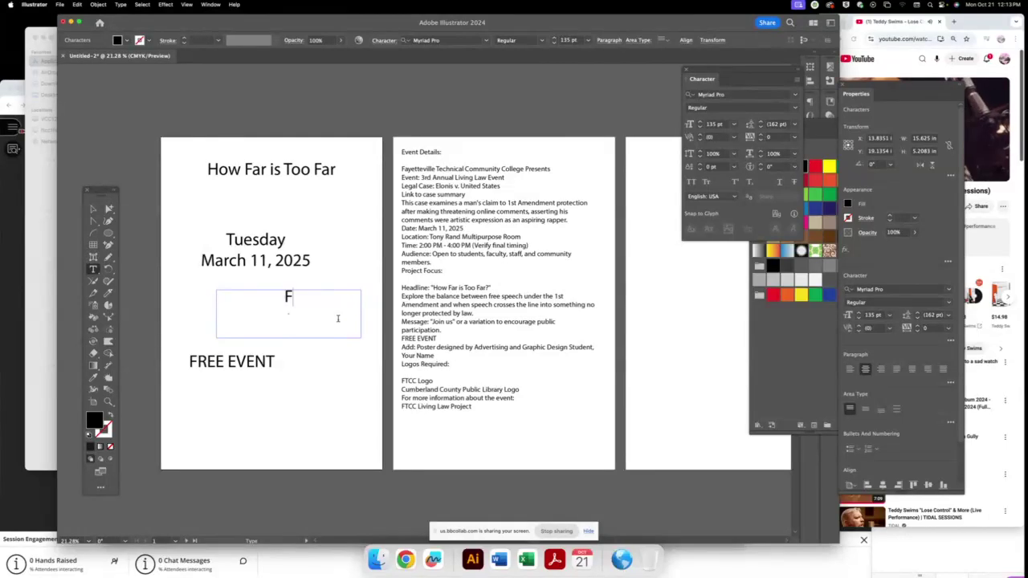
text(ayettevi)
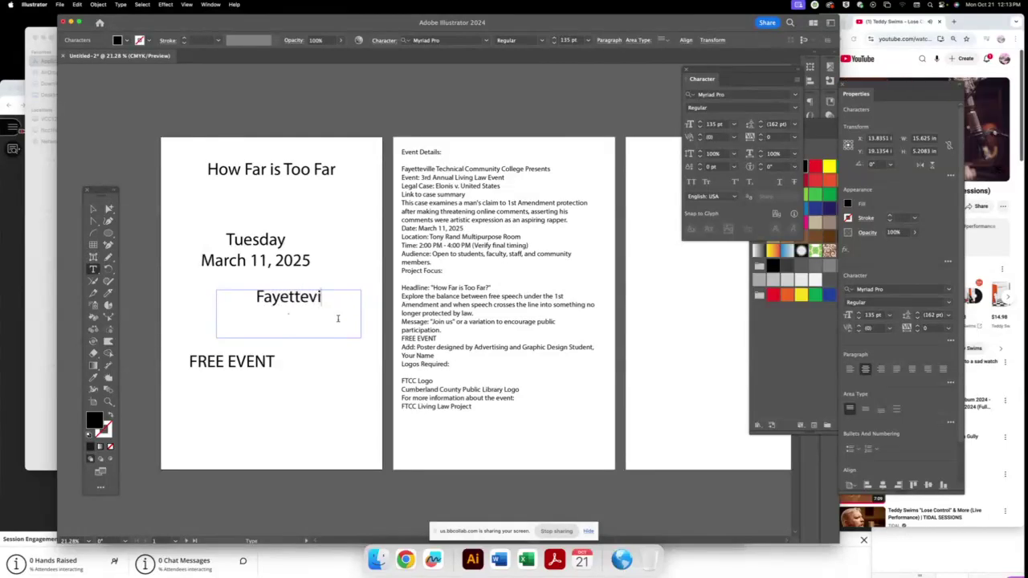
text(lle Technical)
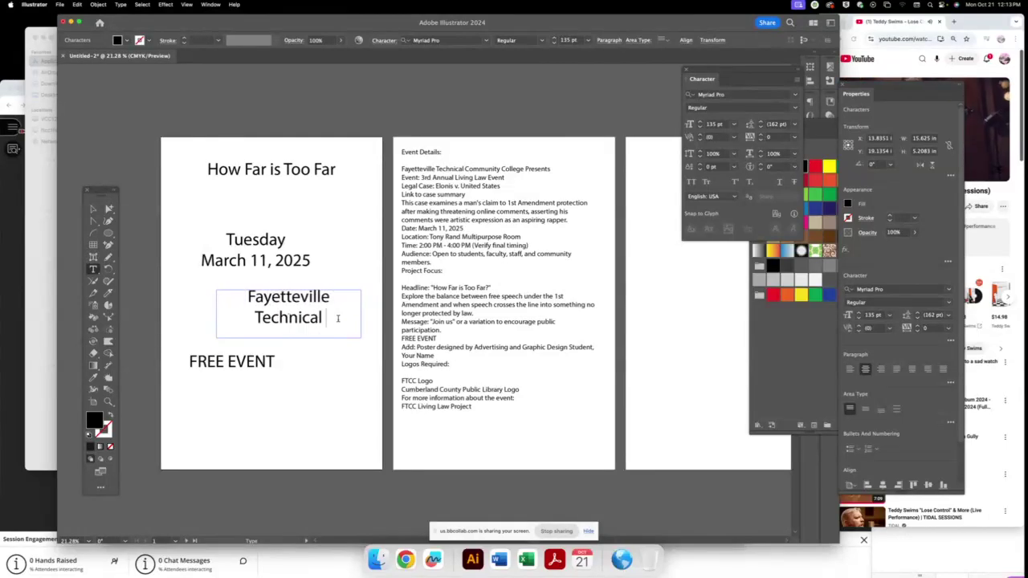
text( Commu)
- Resize 'Fayetteville Technical Community College Presents' to 107 pt and drag it above the left artboard
key(BackSpace)
key(BackSpace)
key(BackSpace)
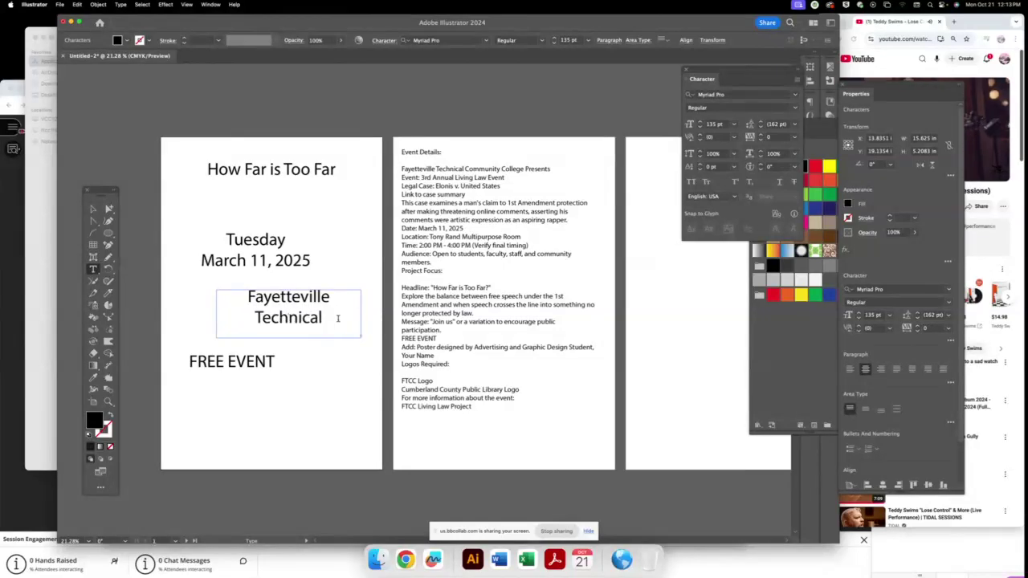
key(super+a)
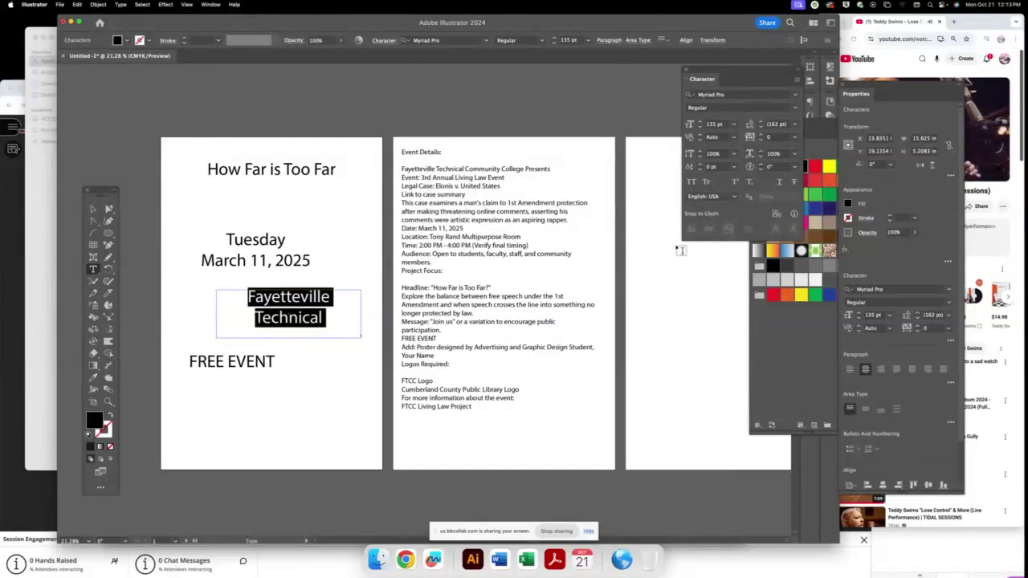
click(699, 127)
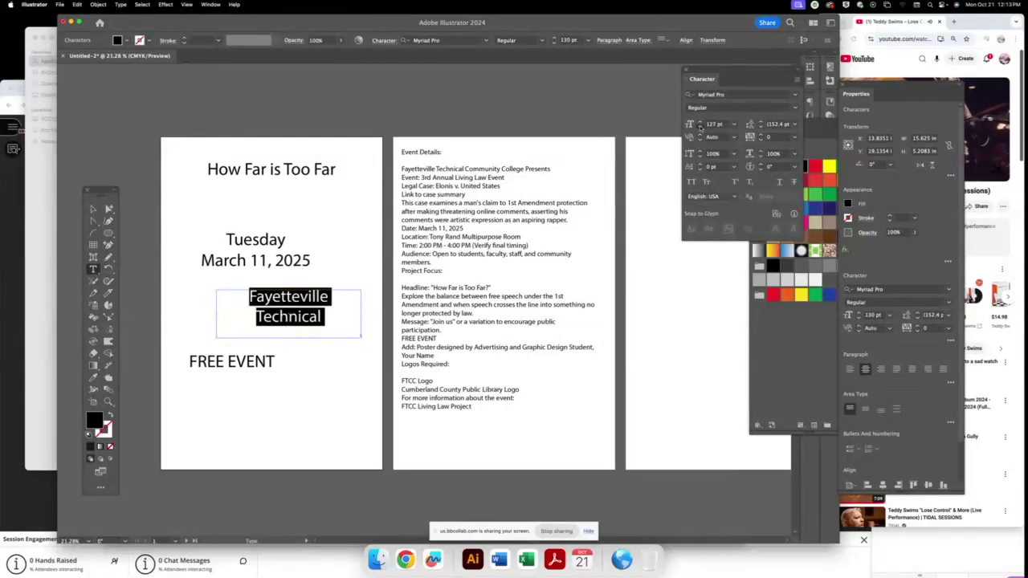
click(699, 127)
click(699, 127)
click(699, 127)
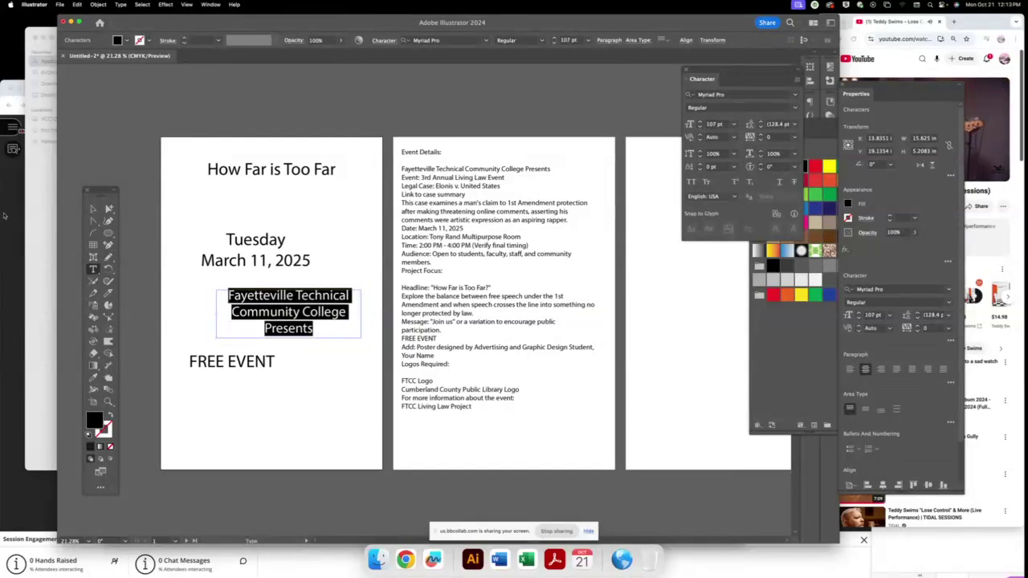
click(94, 209)
drag(287, 299, 169, 100)
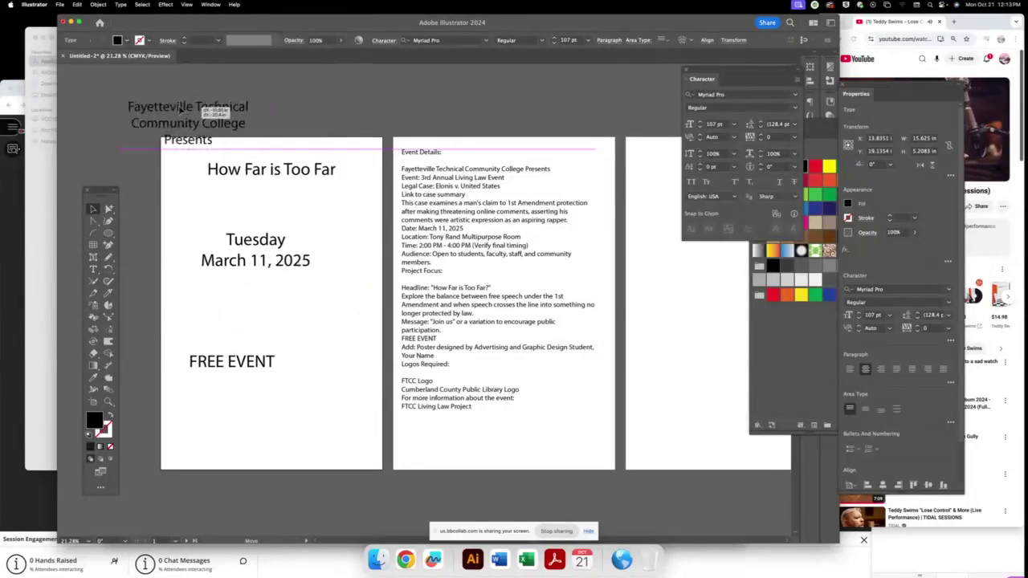
drag(362, 264, 423, 276)
scroll(475, 210, right, 3)
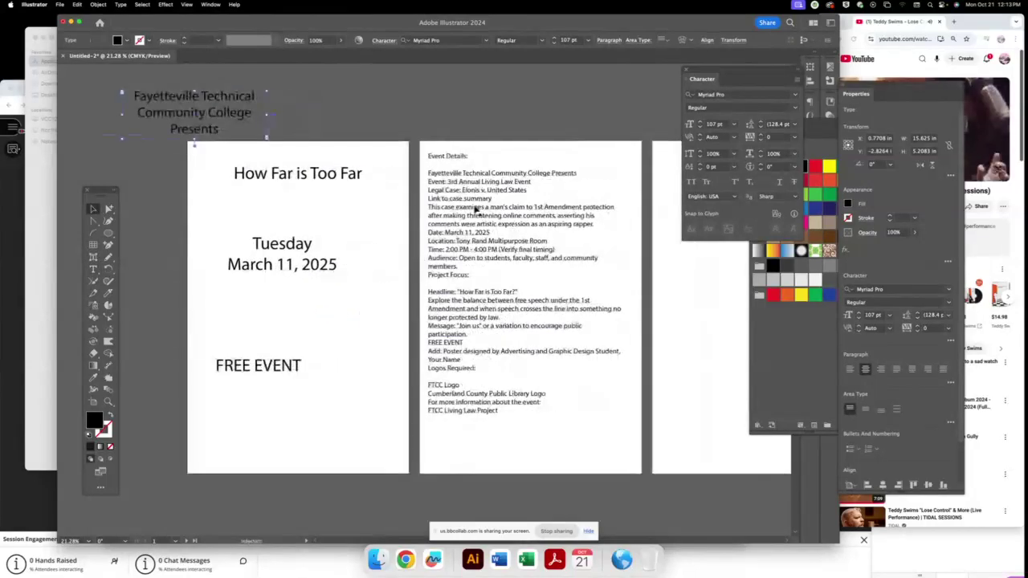
- Paste '3rd Annual Living Law Event' into a new 107 pt centred frame above the left artboard
double_click(456, 182)
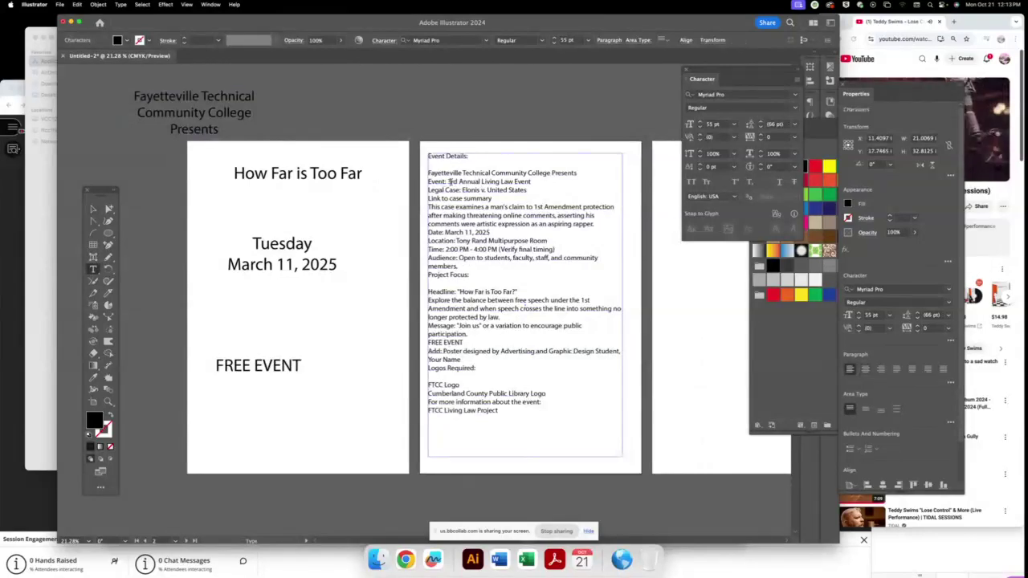
drag(448, 181, 545, 184)
key(super+c)
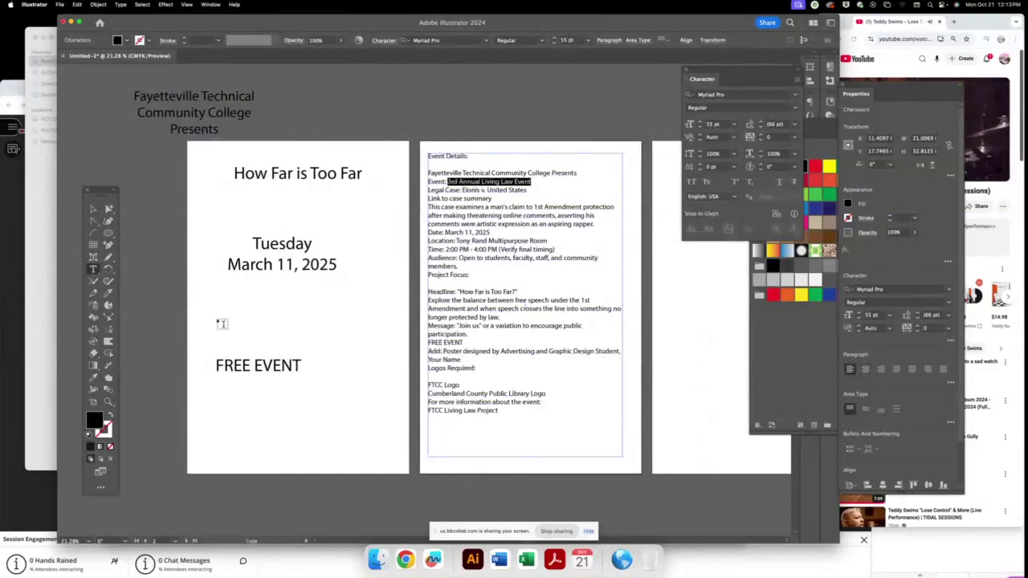
drag(174, 297, 374, 328)
key(super+v)
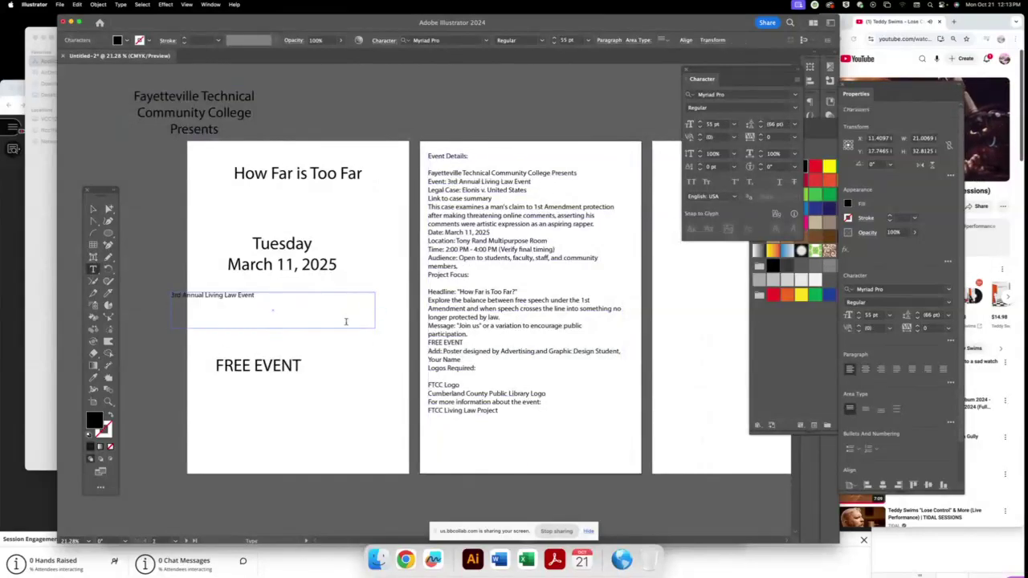
drag(269, 298, 162, 295)
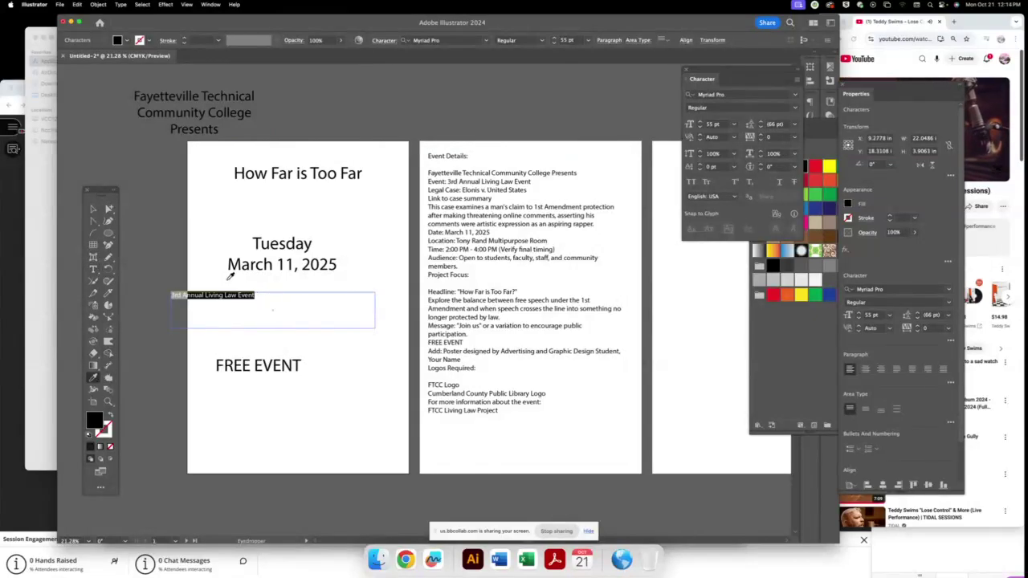
click(224, 106)
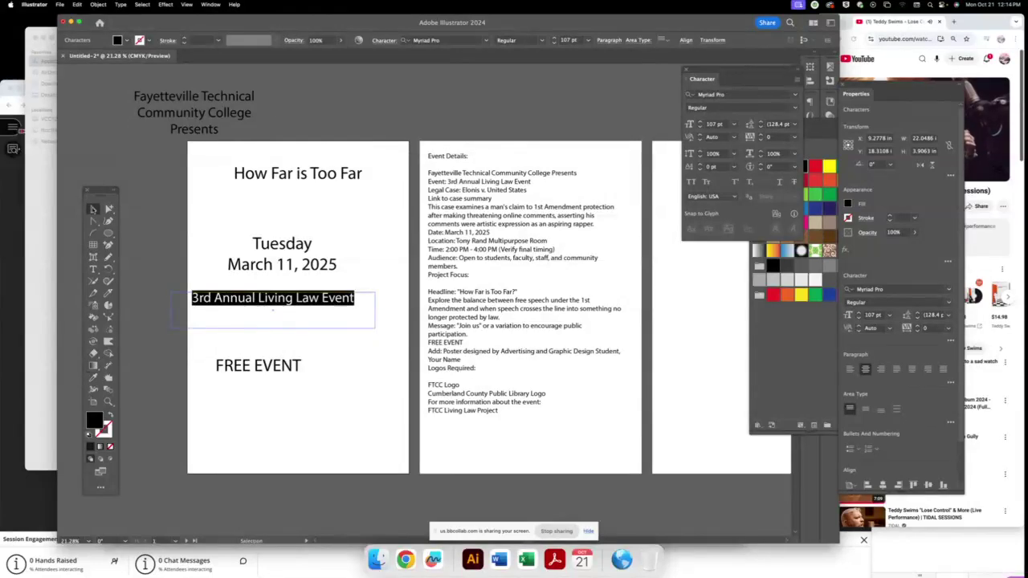
drag(273, 305, 365, 137)
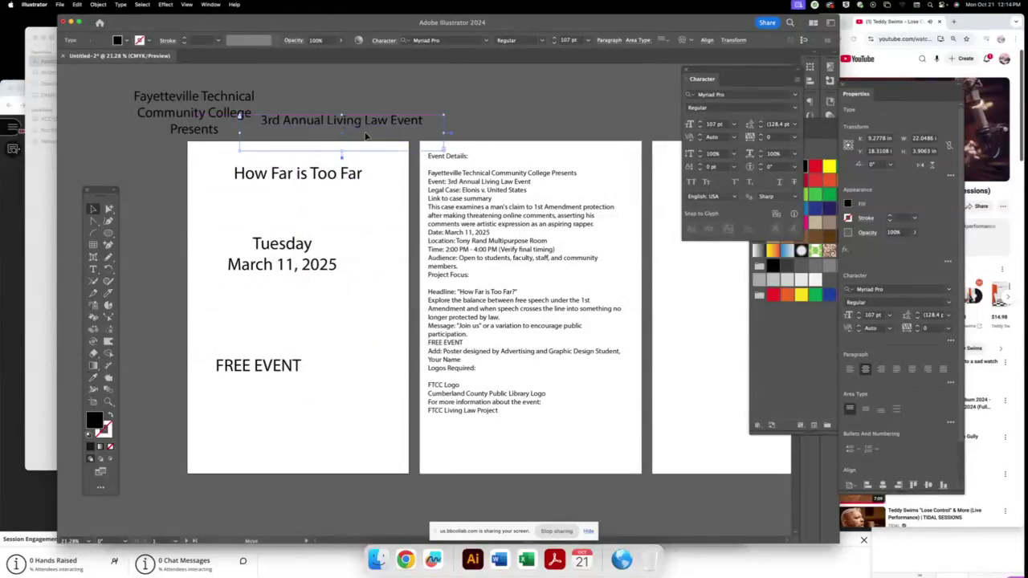
click(473, 198)
- Copy 'Elonis v. United States' from the event details into a new text area below the date
double_click(464, 190)
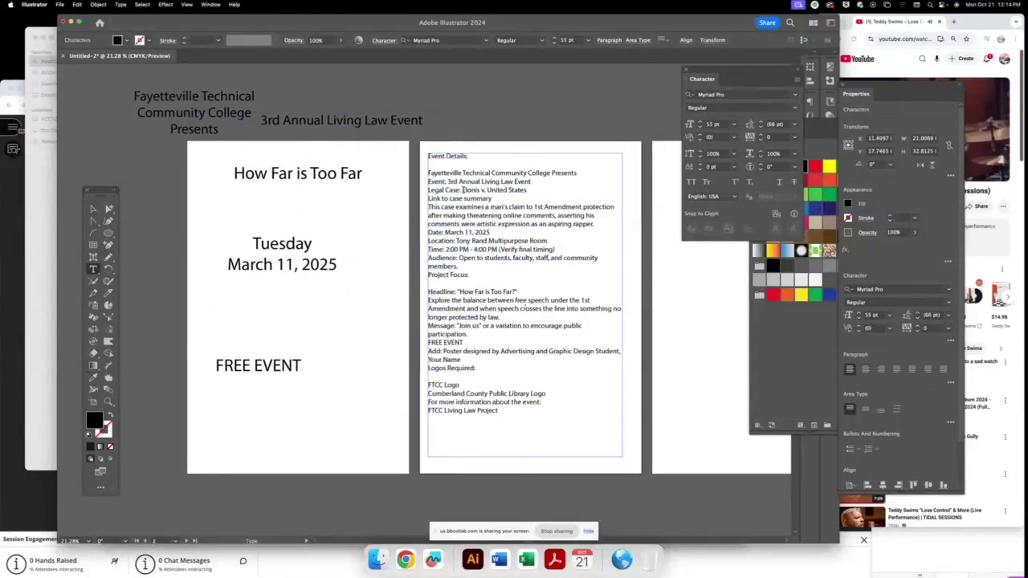
drag(463, 191, 529, 191)
key(super+c)
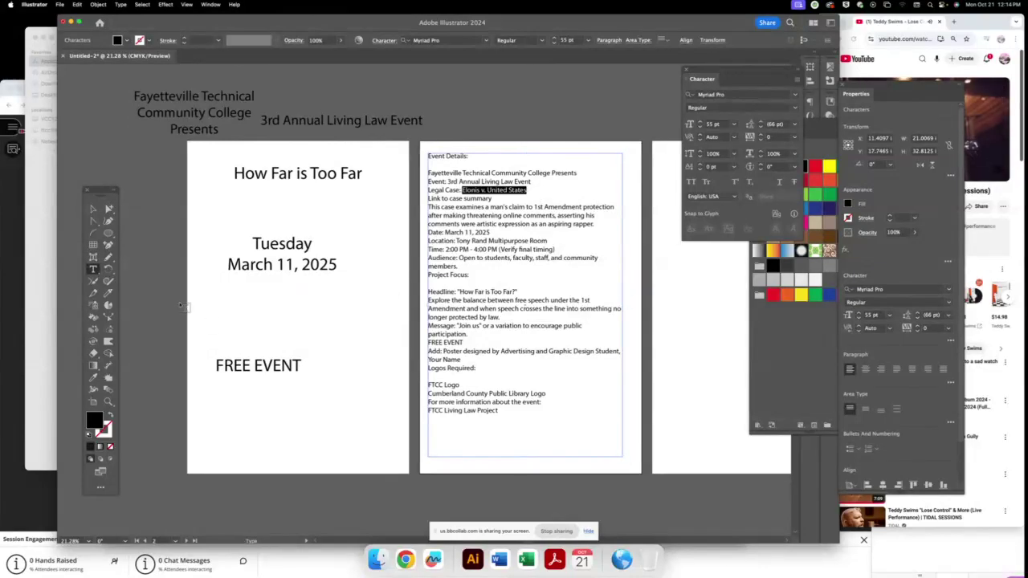
drag(180, 303, 362, 332)
key(super+v)
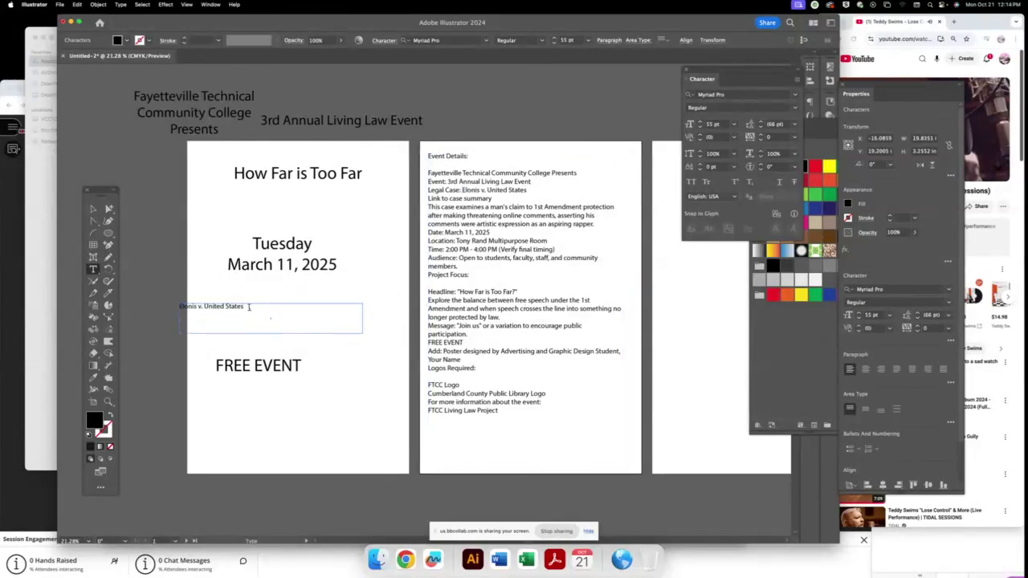
key(super+a)
- Centre the case name and enlarge it to 120 pt
click(608, 40)
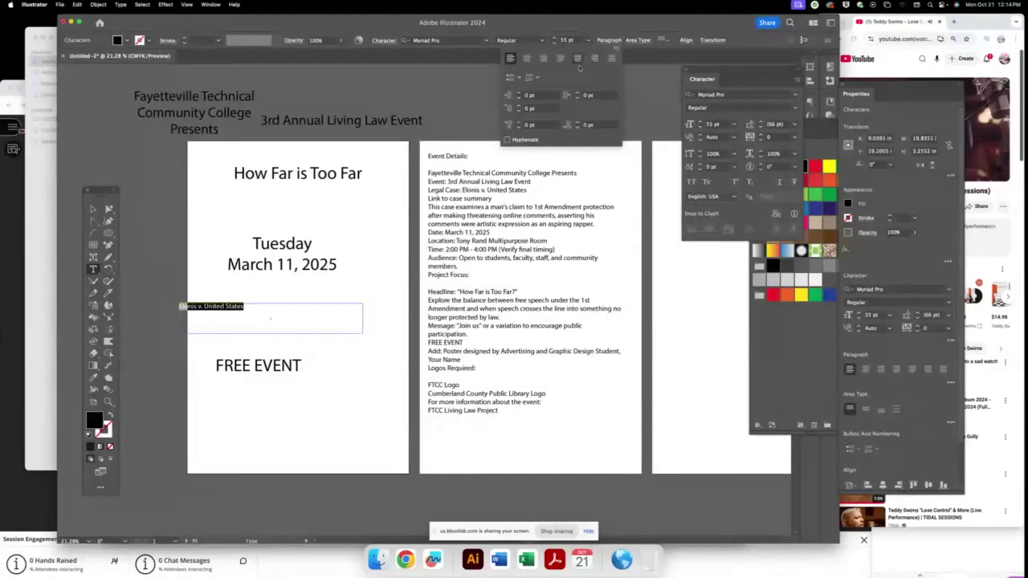
click(527, 59)
click(699, 125)
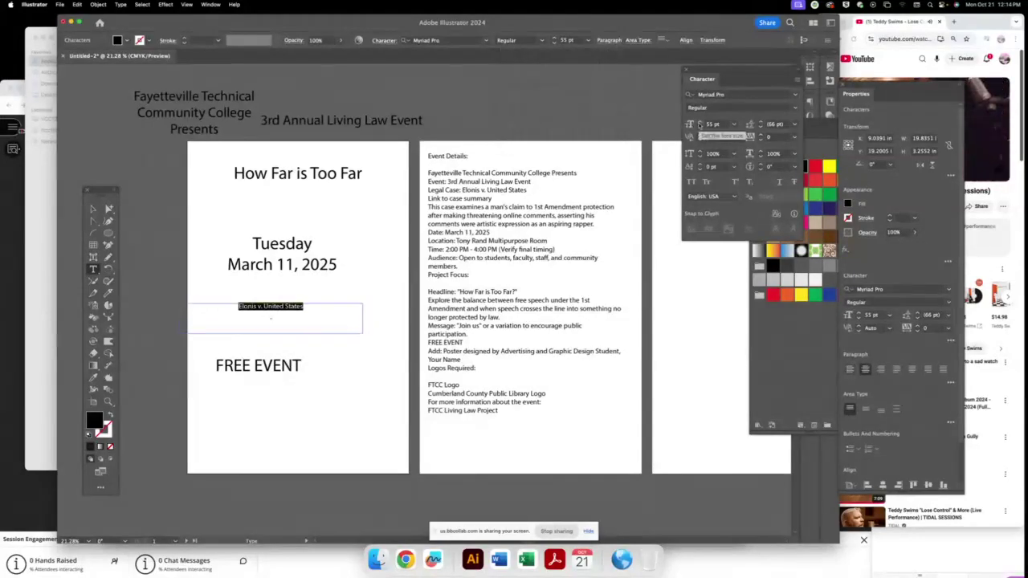
click(699, 124)
click(699, 124)
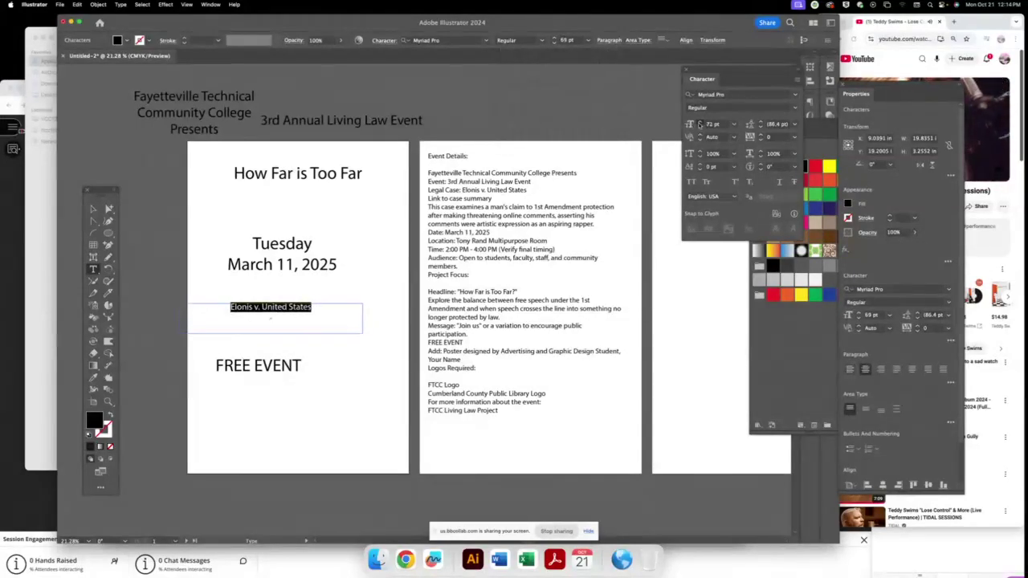
click(699, 125)
click(700, 124)
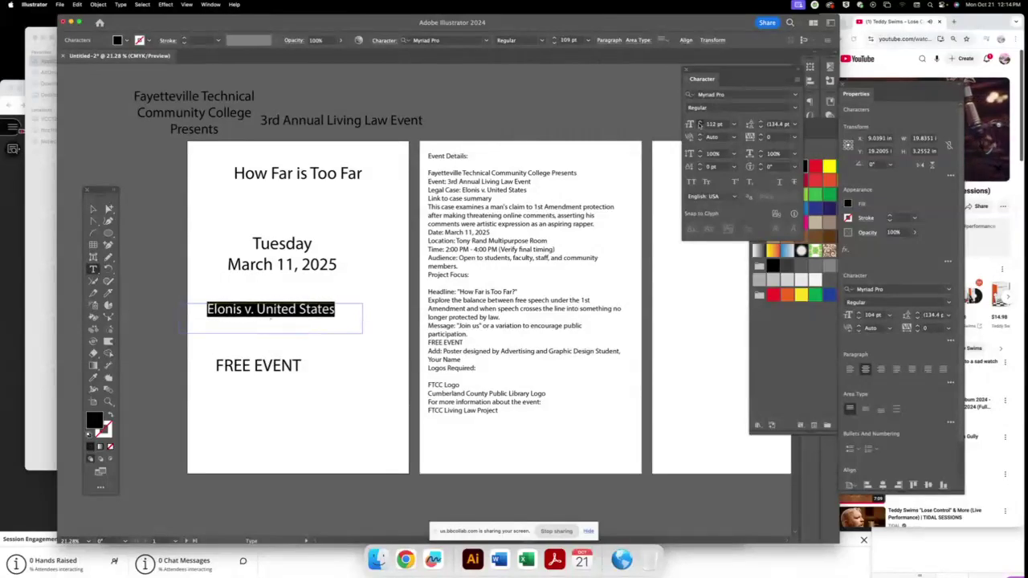
click(93, 209)
click(200, 241)
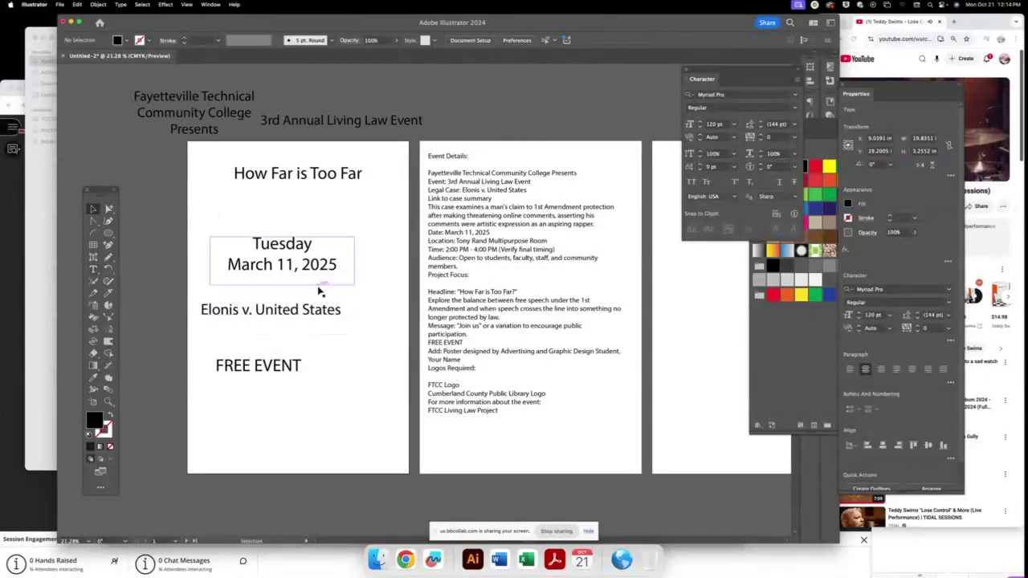
- Copy the room and time lines into a new 100 pt text area at the left page bottom
double_click(457, 241)
drag(456, 240, 568, 250)
key(super+c)
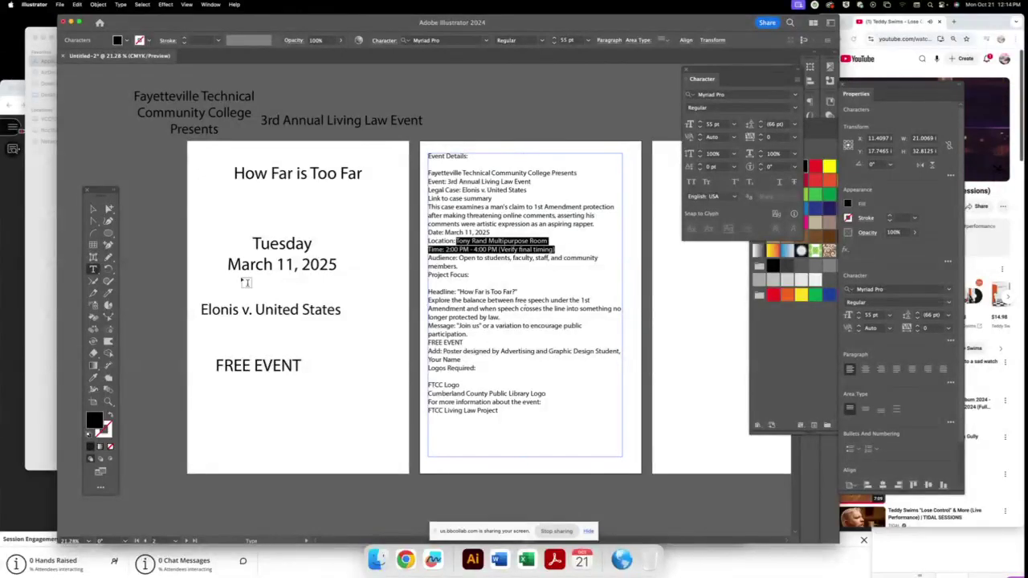
drag(166, 403, 380, 465)
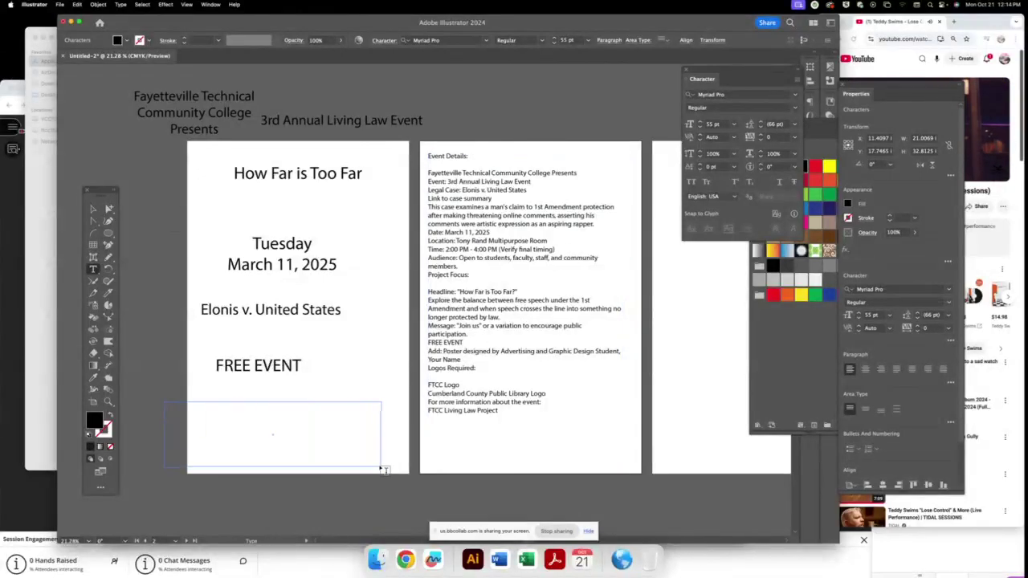
key(super+v)
key(super+a)
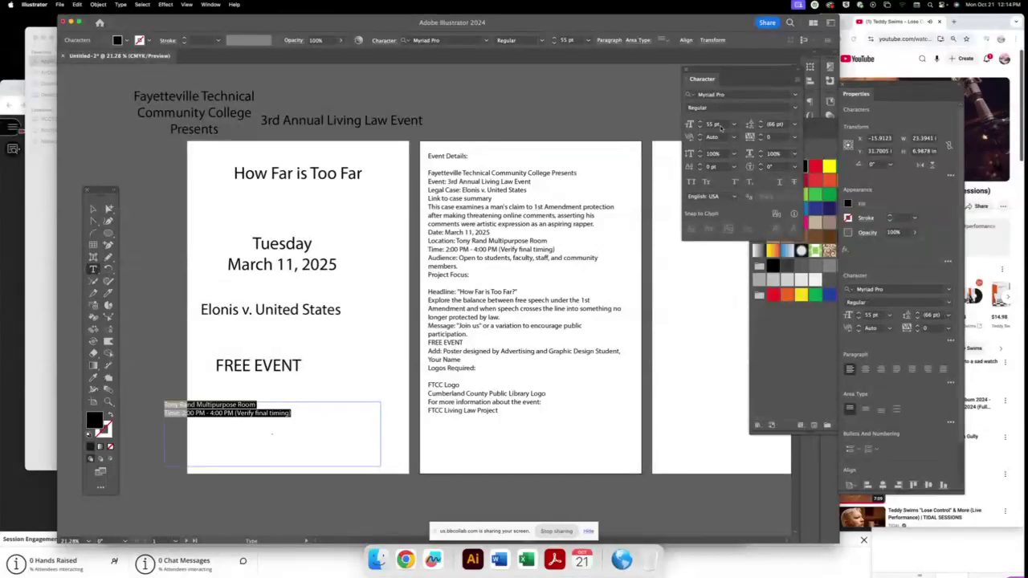
text(00)
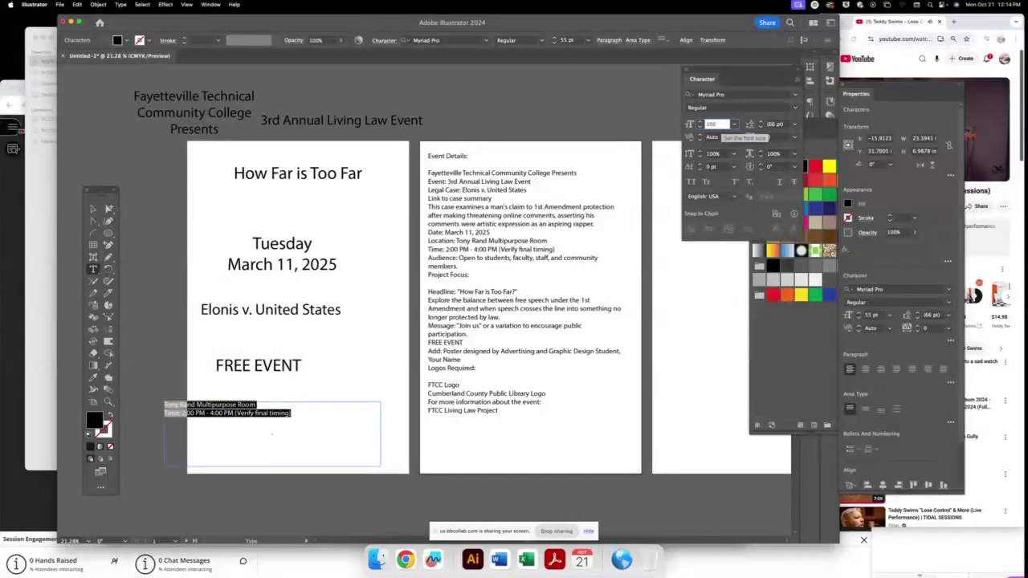
key(Return)
- Remove the '(Verify final timing)' note and 'Time:' label, then centre the lines
click(275, 422)
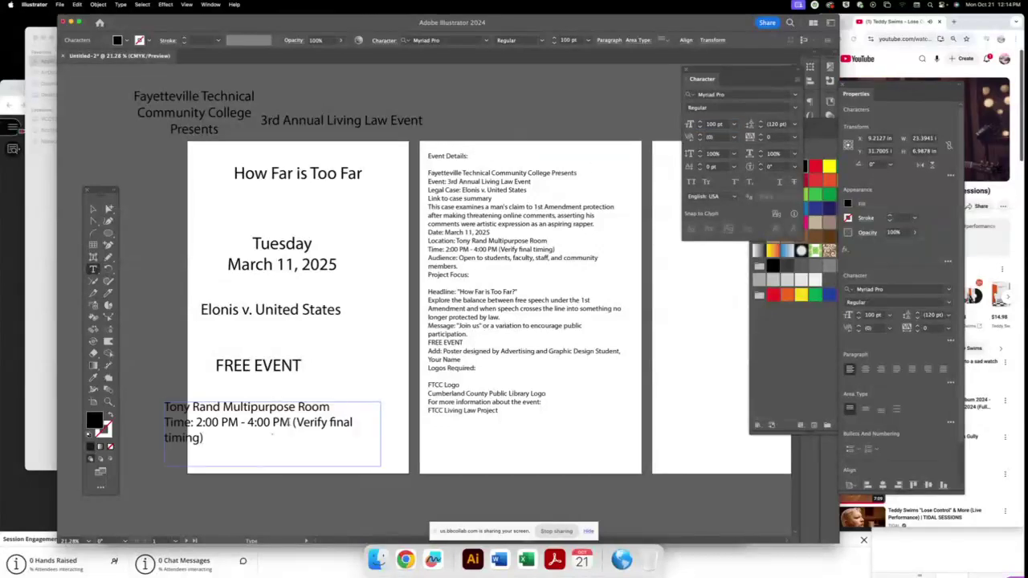
drag(289, 421, 306, 451)
key(BackSpace)
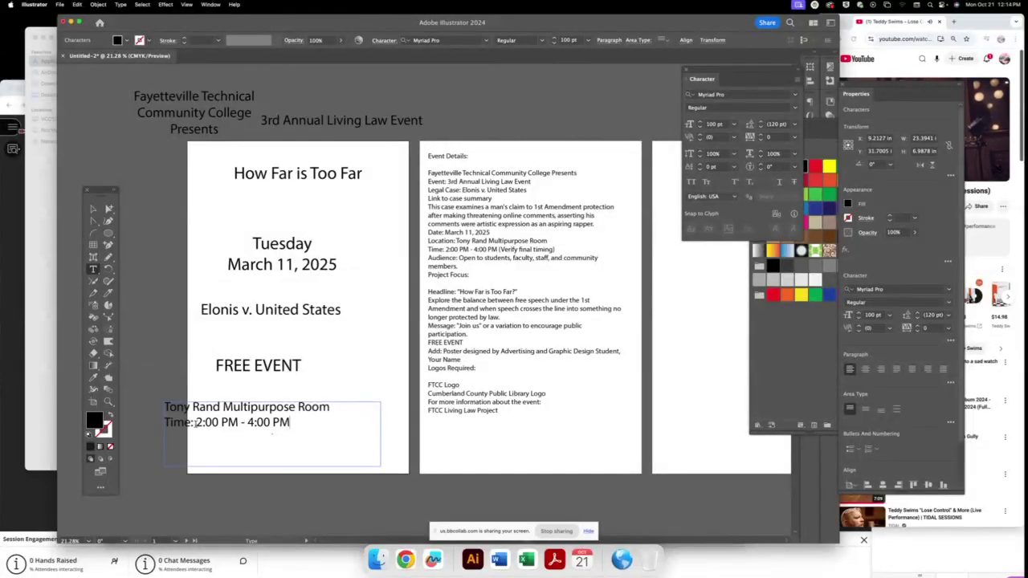
drag(194, 424, 163, 423)
key(BackSpace)
key(Escape)
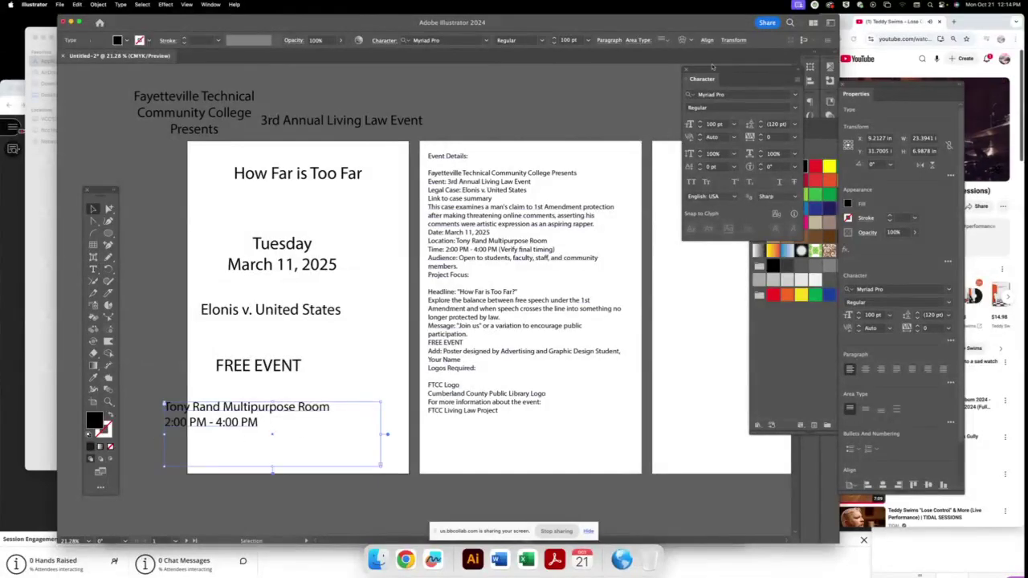
click(609, 40)
click(526, 58)
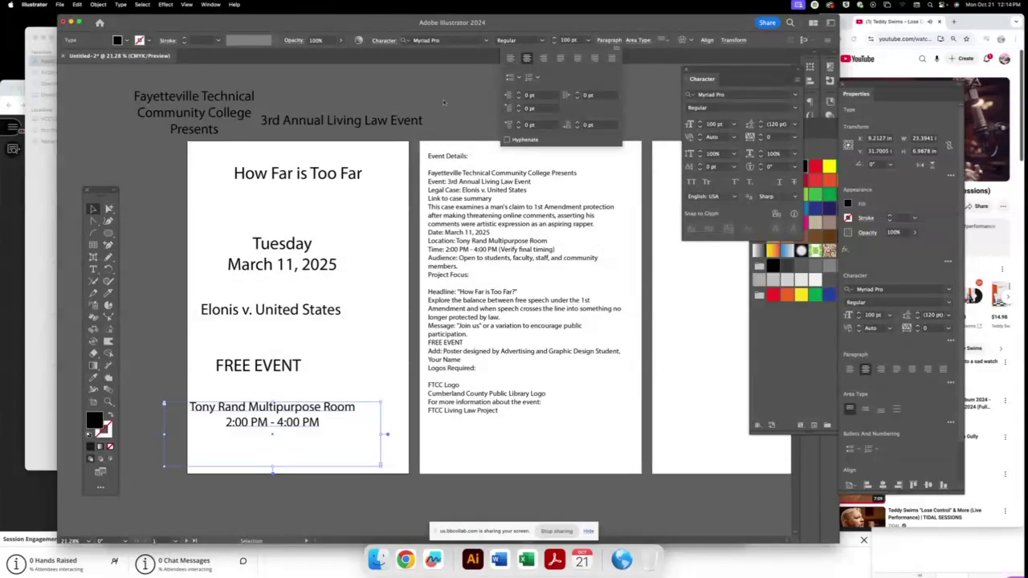
click(202, 238)
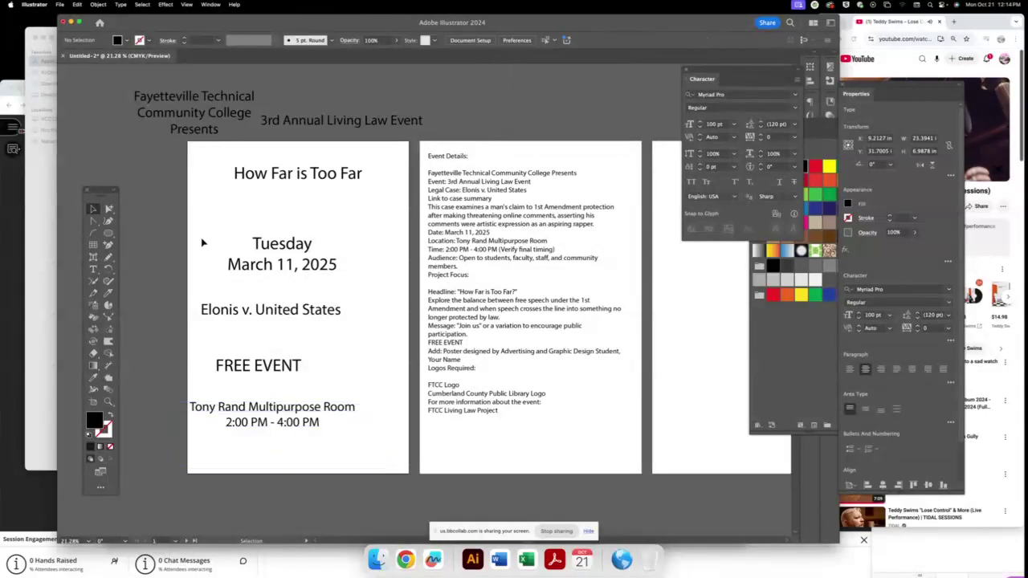
click(439, 260)
key(super+equal)
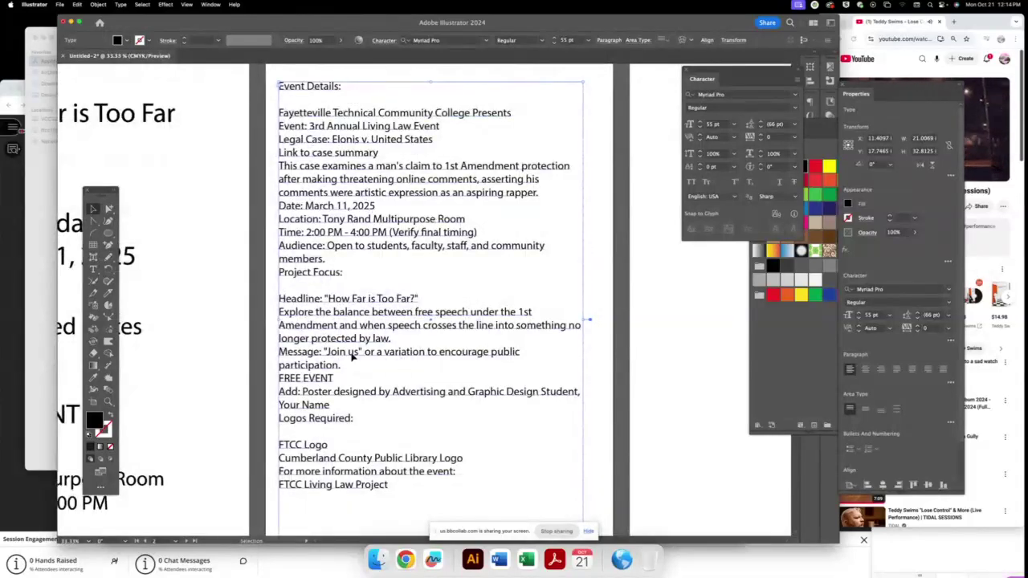
- Duplicate FREE EVENT above itself, change the copy to 'Join Us', and trim its frame to one line
scroll(329, 357, left, 5)
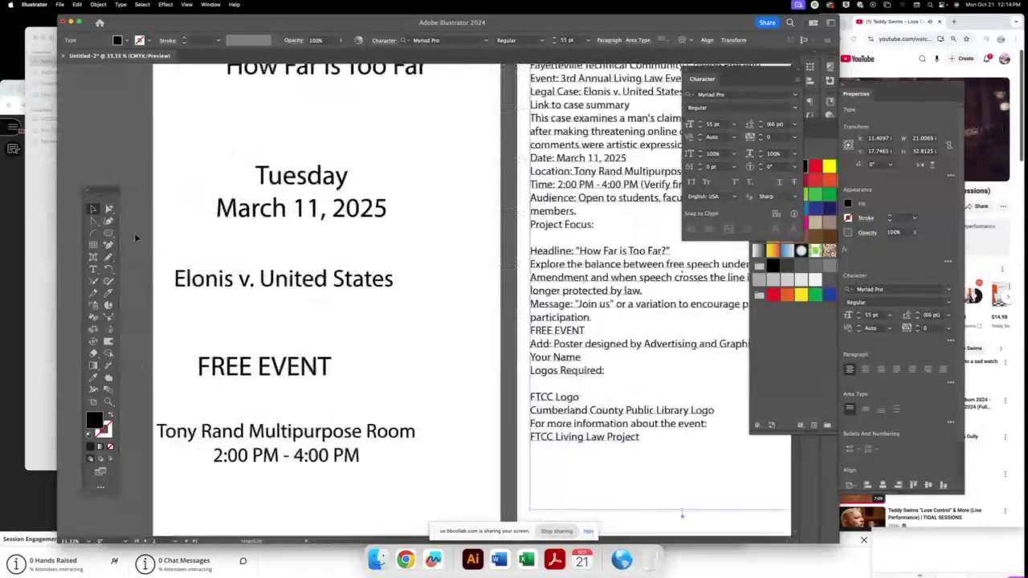
drag(284, 370, 303, 328)
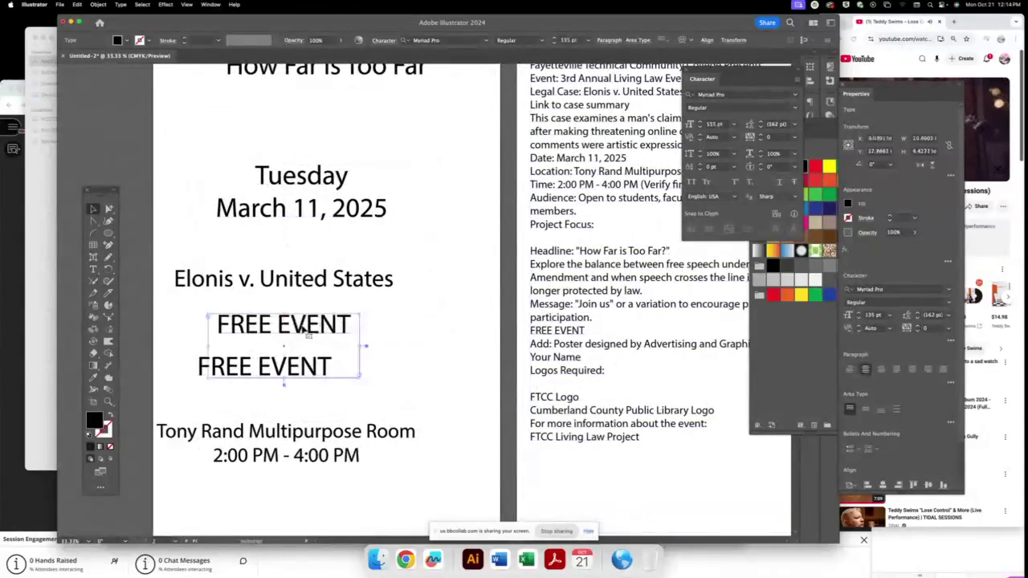
triple_click(307, 322)
text(Join)
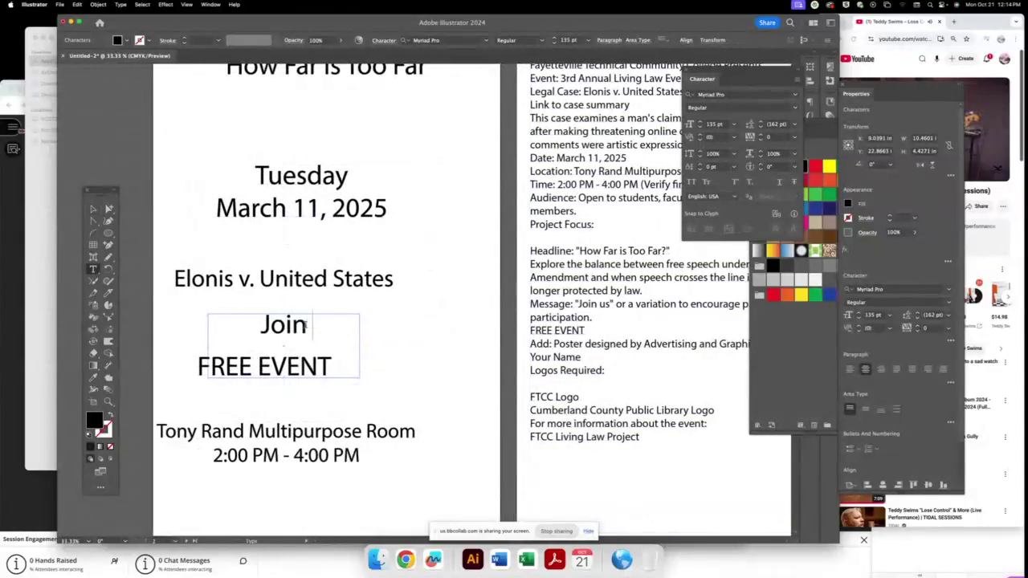
text( Us)
key(Escape)
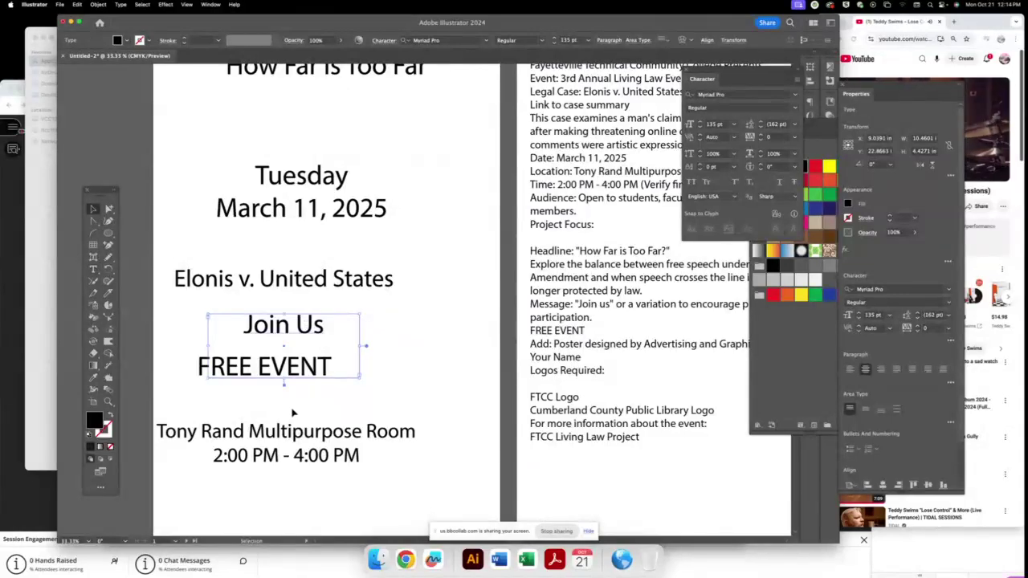
click(295, 350)
drag(294, 350, 294, 338)
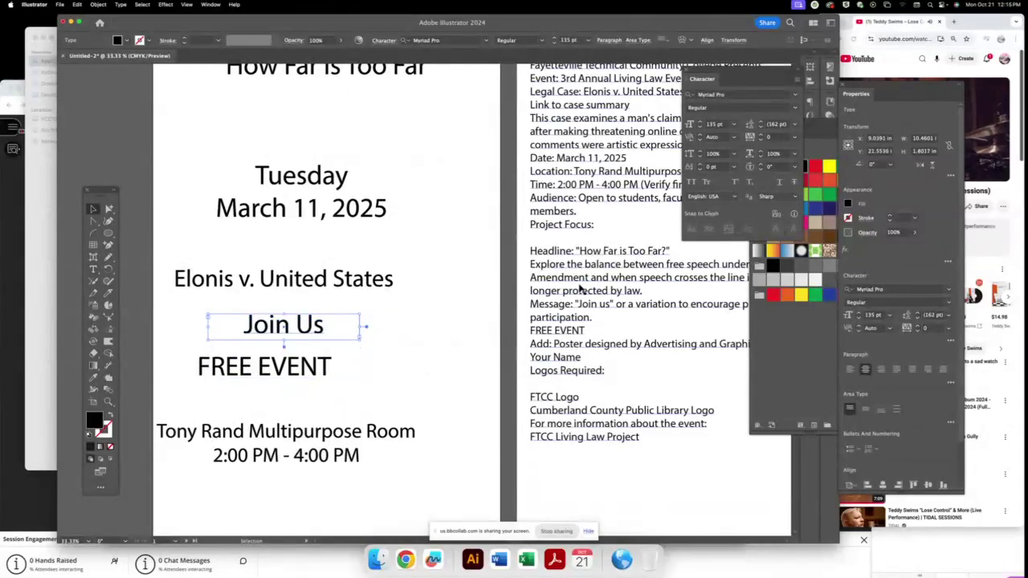
drag(575, 308, 498, 253)
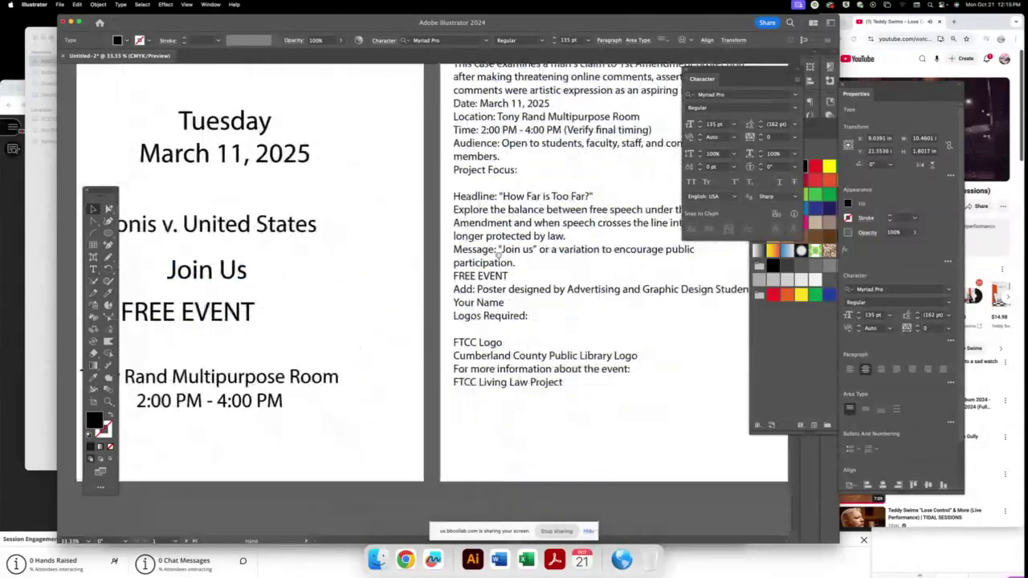
- Cut the designer credit line out of the event notes text
double_click(498, 296)
drag(477, 290, 505, 302)
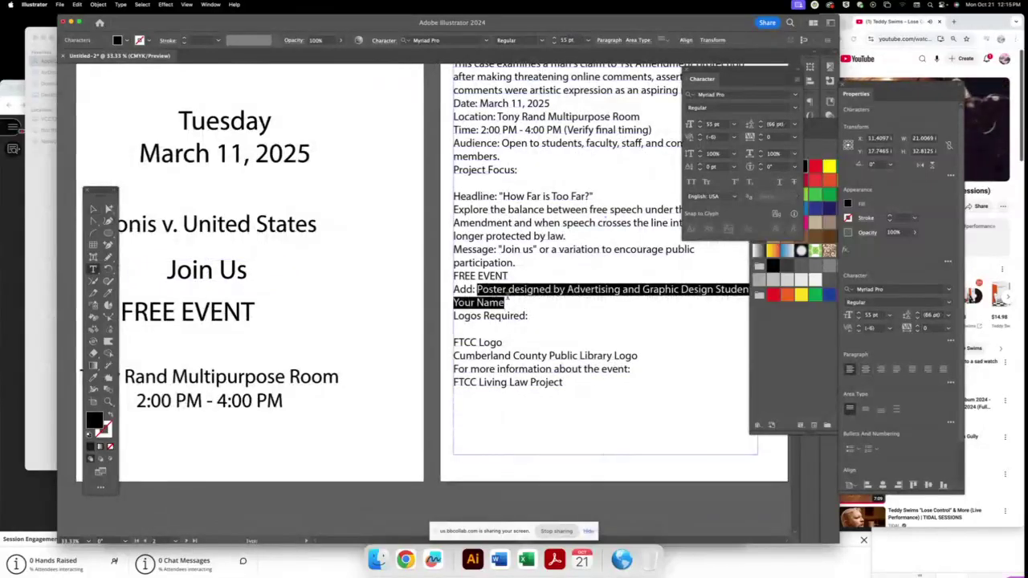
key(BackSpace)
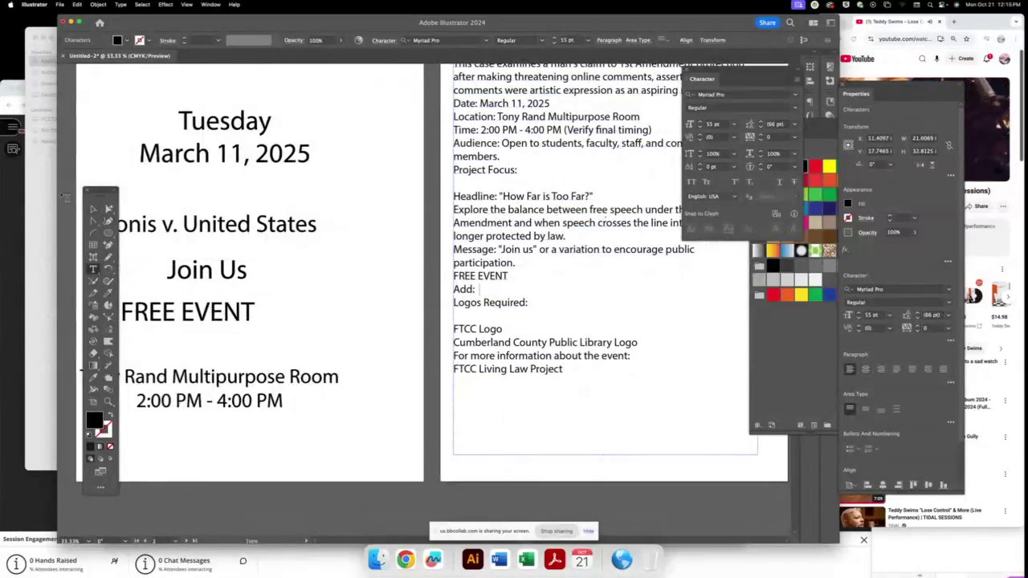
key(Escape)
scroll(411, 273, down, 5)
scroll(411, 273, left, 3)
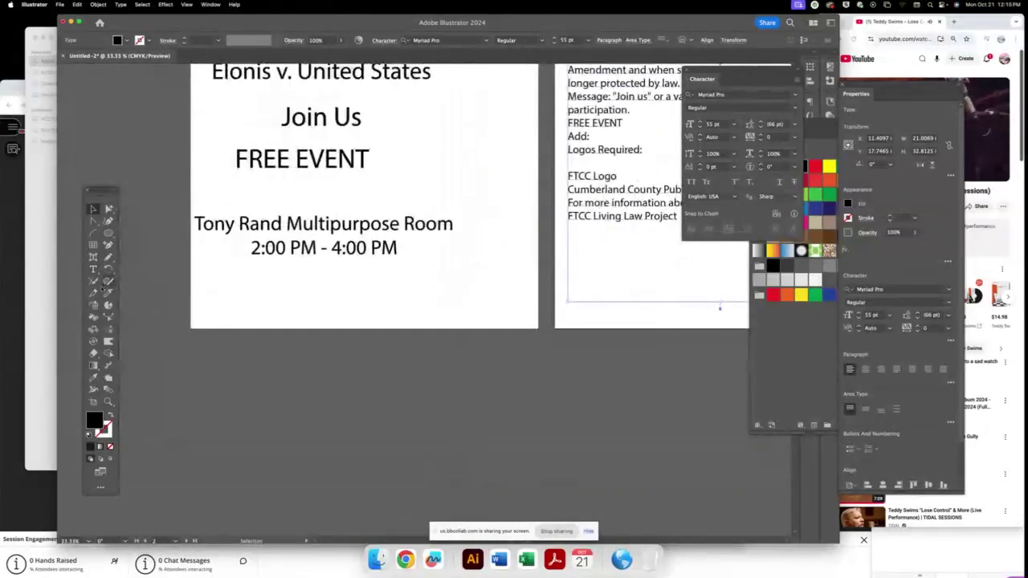
- Paste the credit line into a new box below the times, replacing 'Your Name' with the student's name
drag(202, 286, 527, 318)
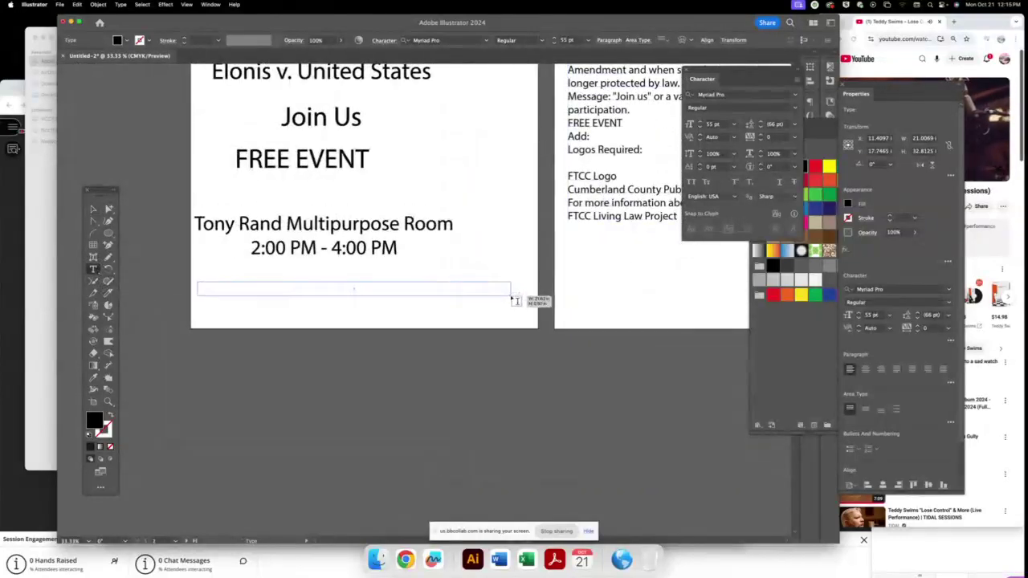
text(Poster designed by Advertising and Graphic Design Student, Your Name)
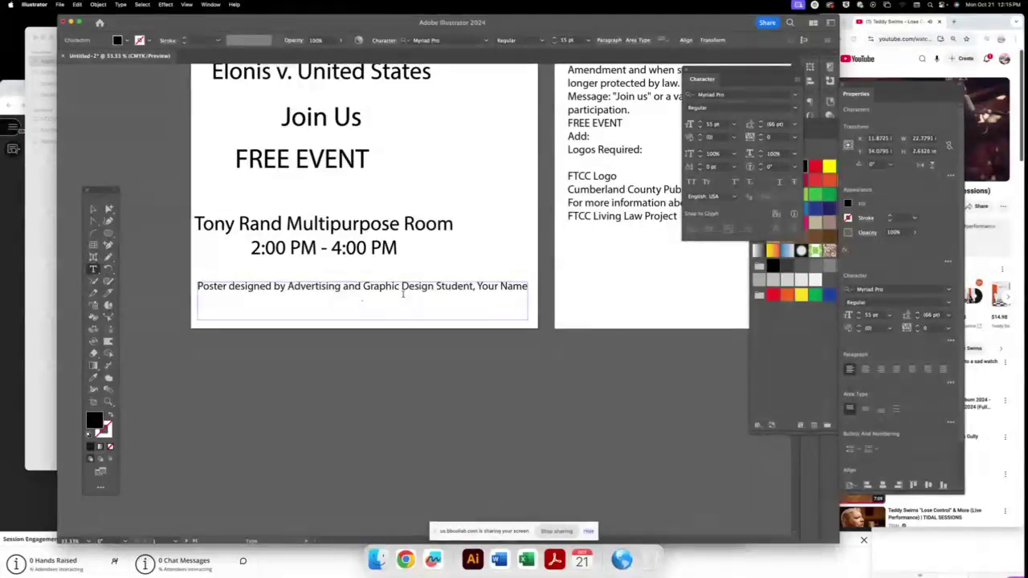
drag(478, 285, 543, 286)
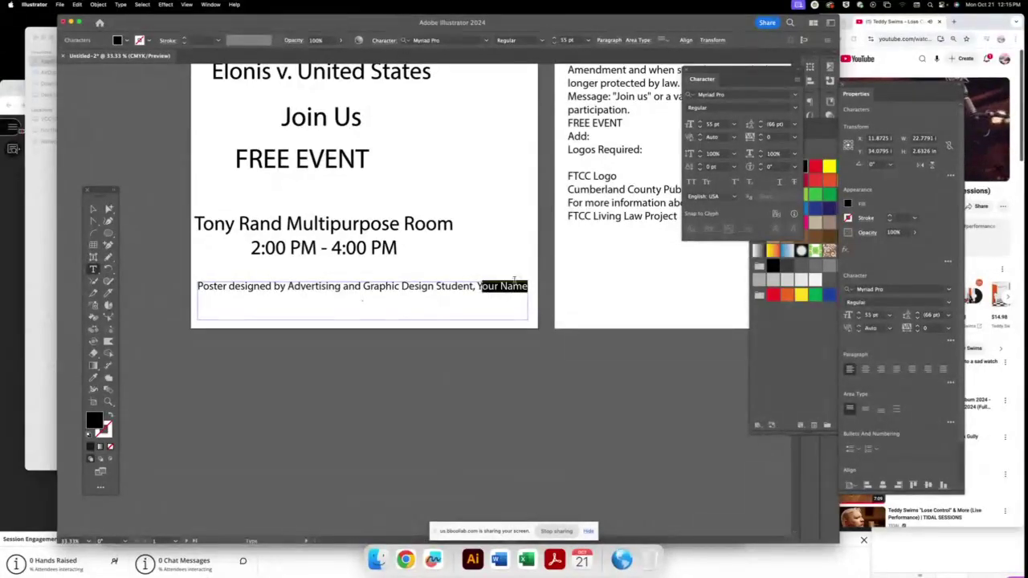
text(Y)
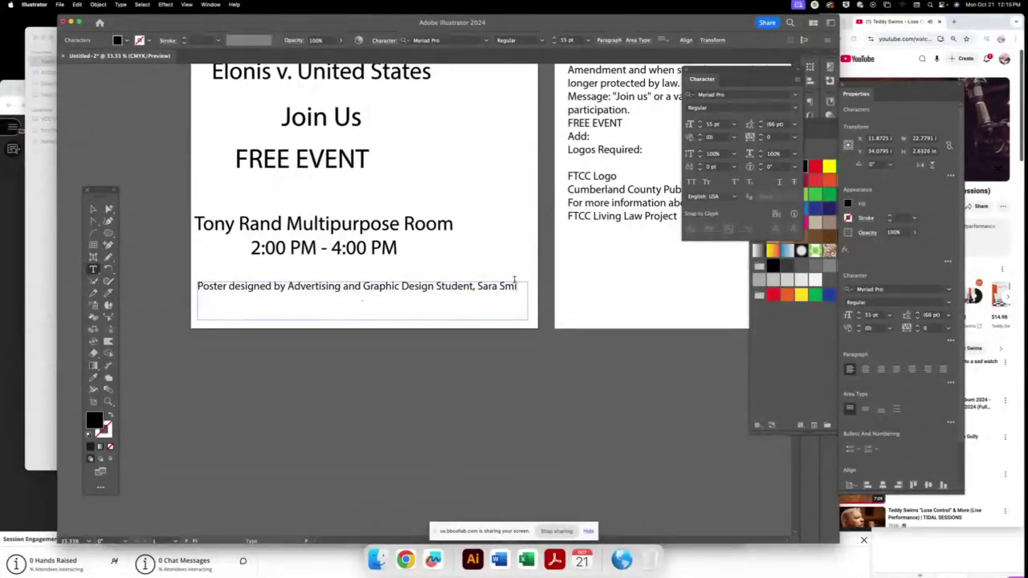
text(th)
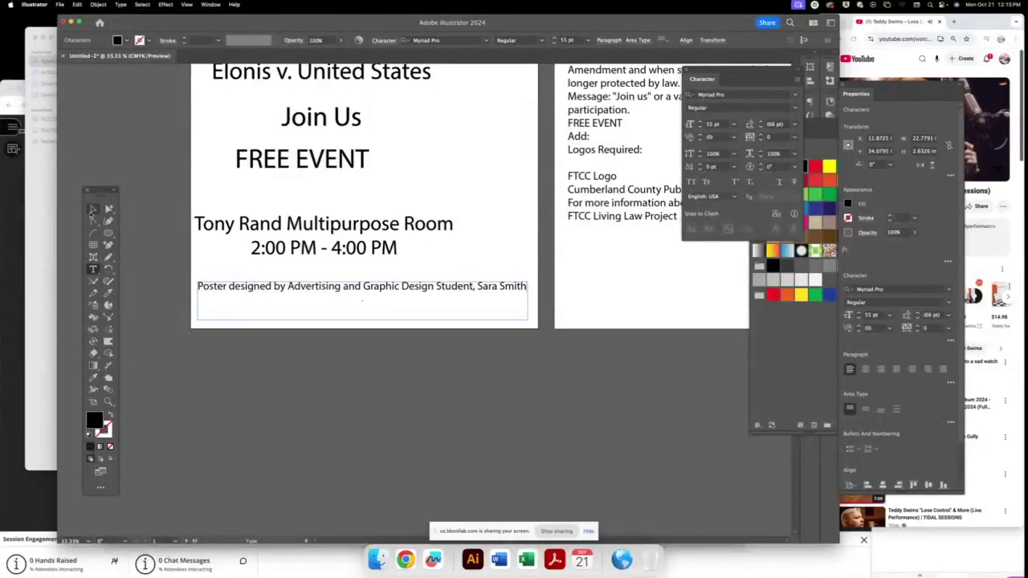
click(93, 209)
drag(362, 320, 362, 302)
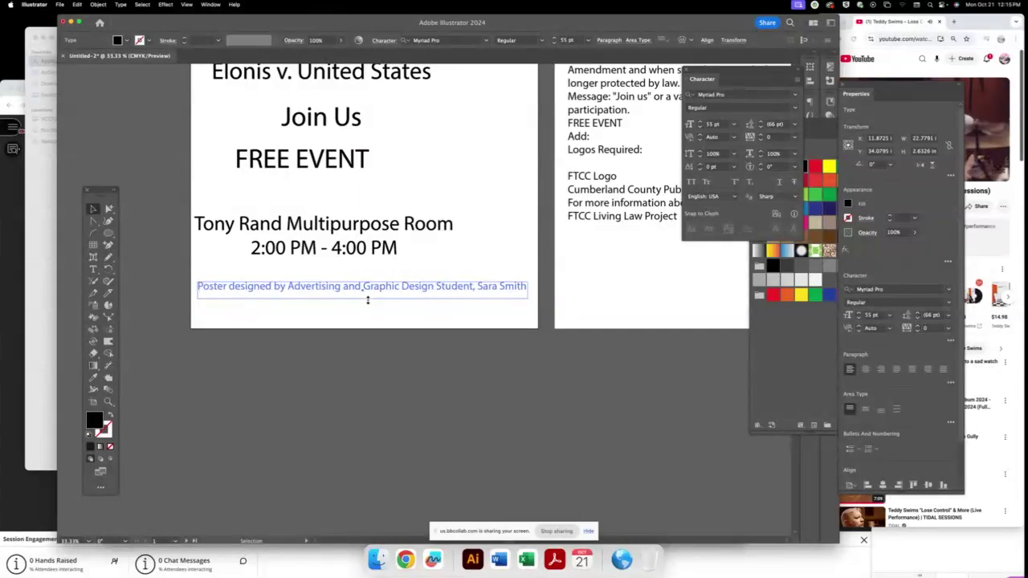
- Centre the credit line horizontally and move it to the poster's bottom edge
click(706, 40)
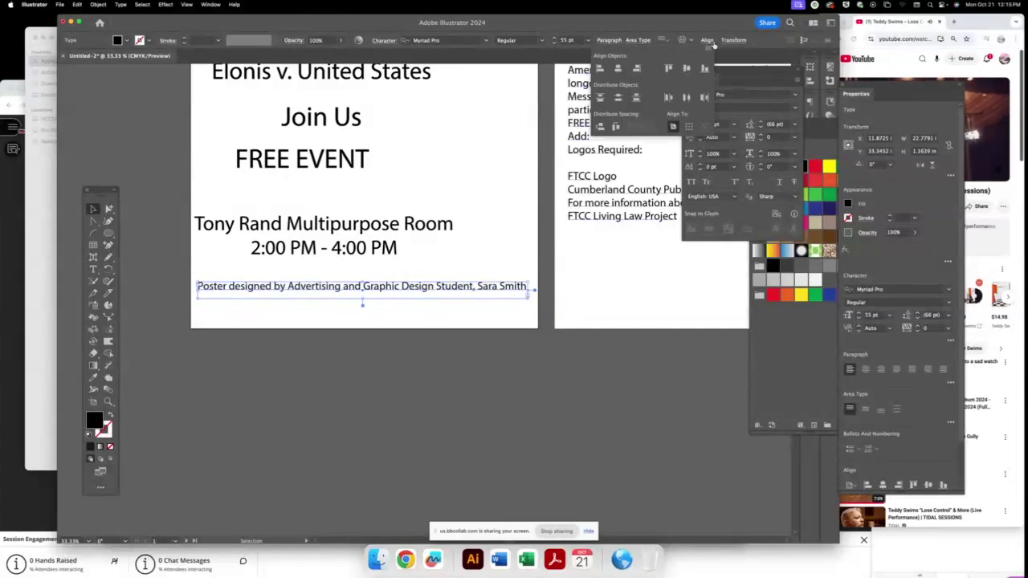
click(617, 69)
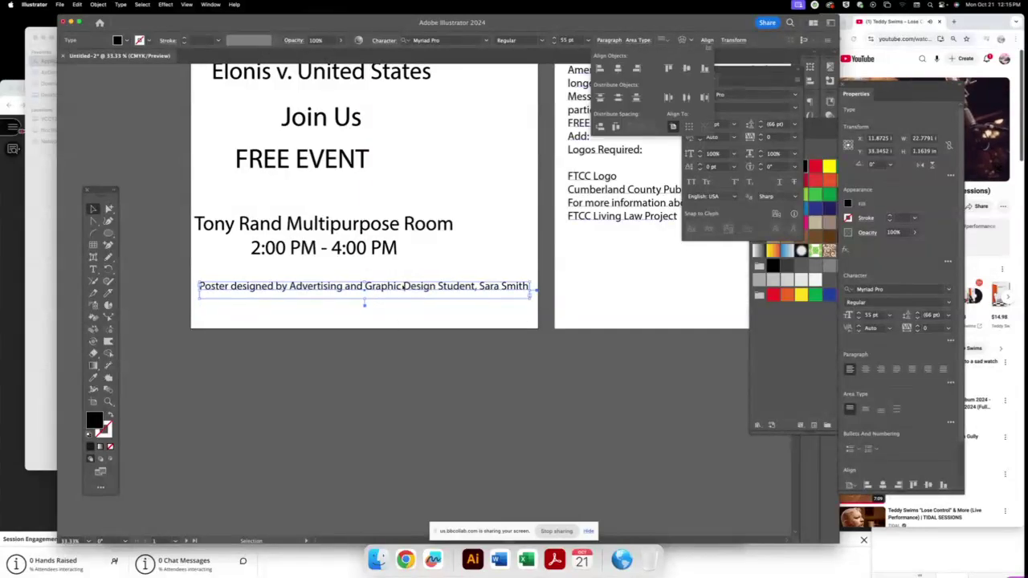
click(405, 314)
drag(412, 291, 415, 306)
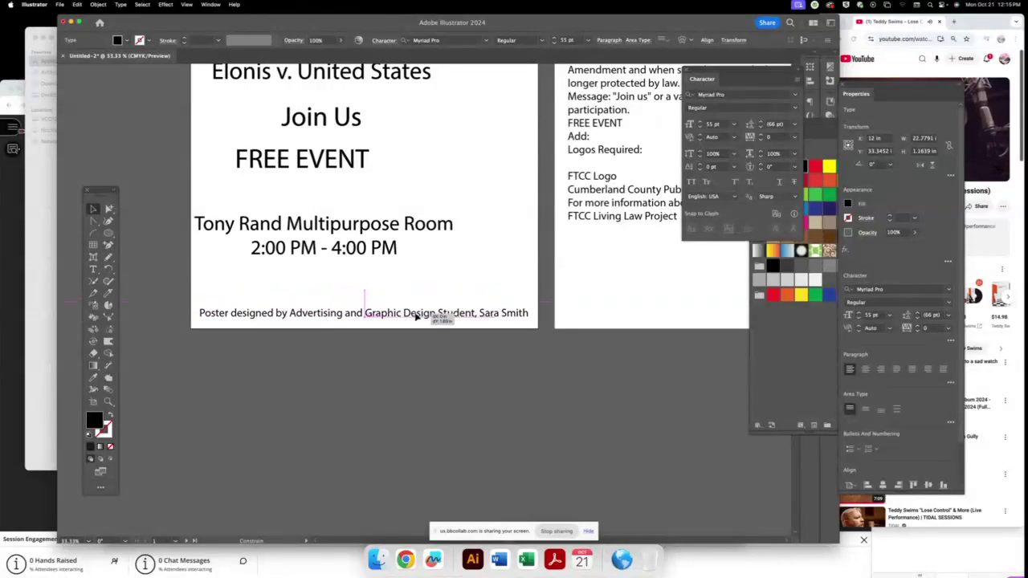
drag(415, 306, 413, 310)
key(super+minus)
key(super+minus)
key(super+minus)
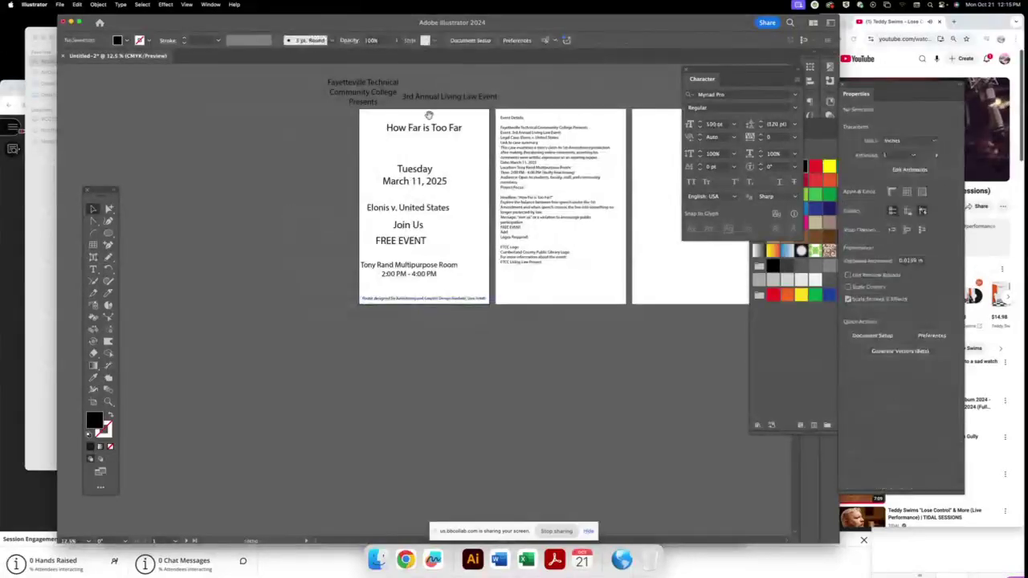
scroll(408, 283, right, 3)
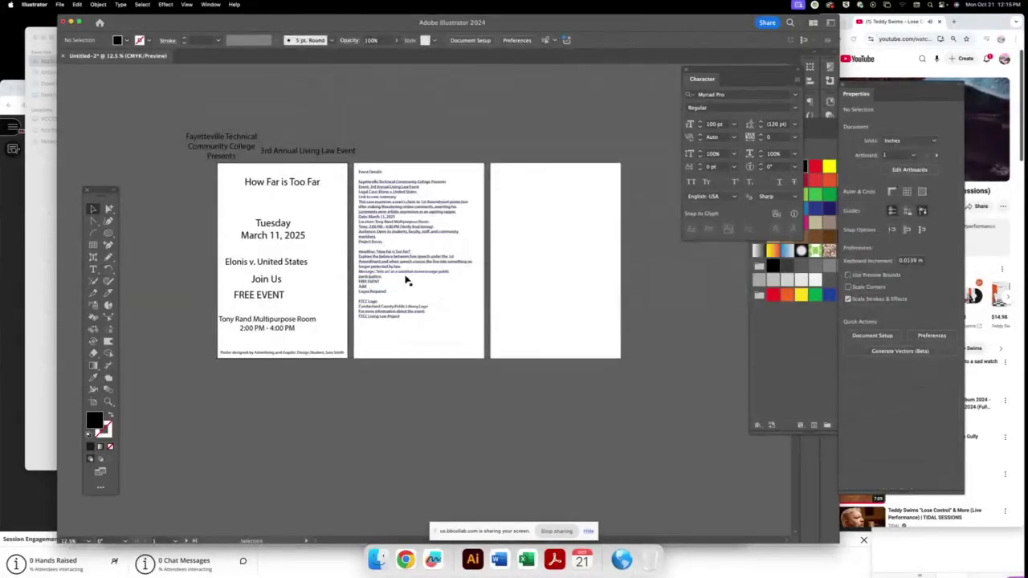
key(super+equal)
key(super+equal)
key(super+equal)
key(super+equal)
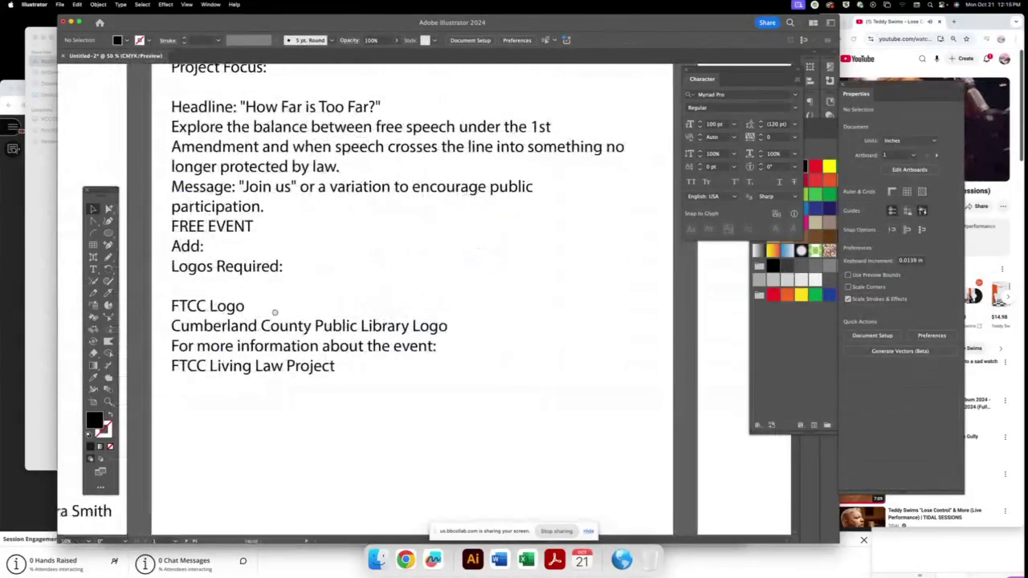
scroll(275, 313, left, 3)
scroll(275, 313, down, 1)
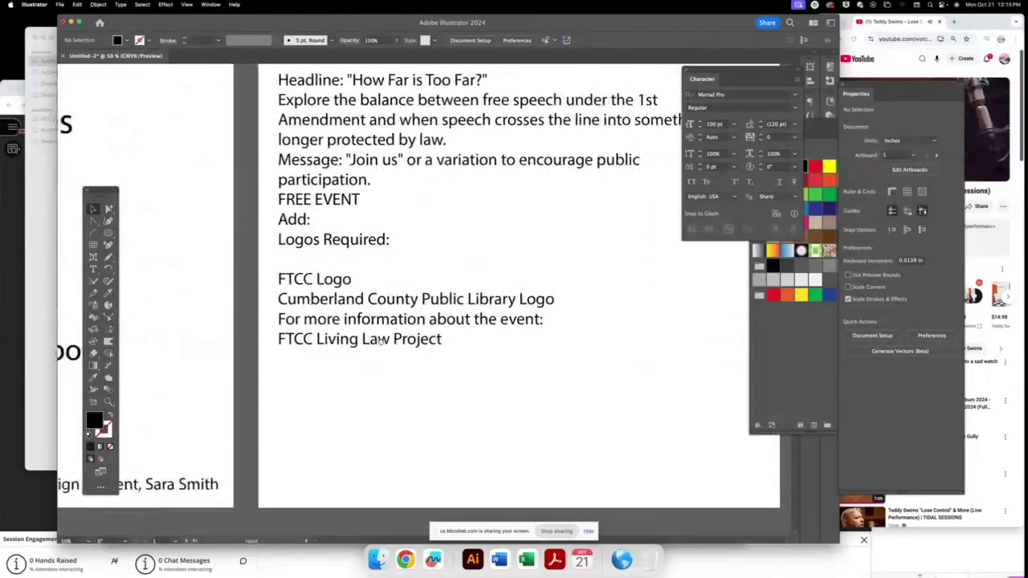
scroll(377, 328, left, 10)
- In a new Chrome window, search images for 'FTCC logo' and preview the first result
right_click(406, 559)
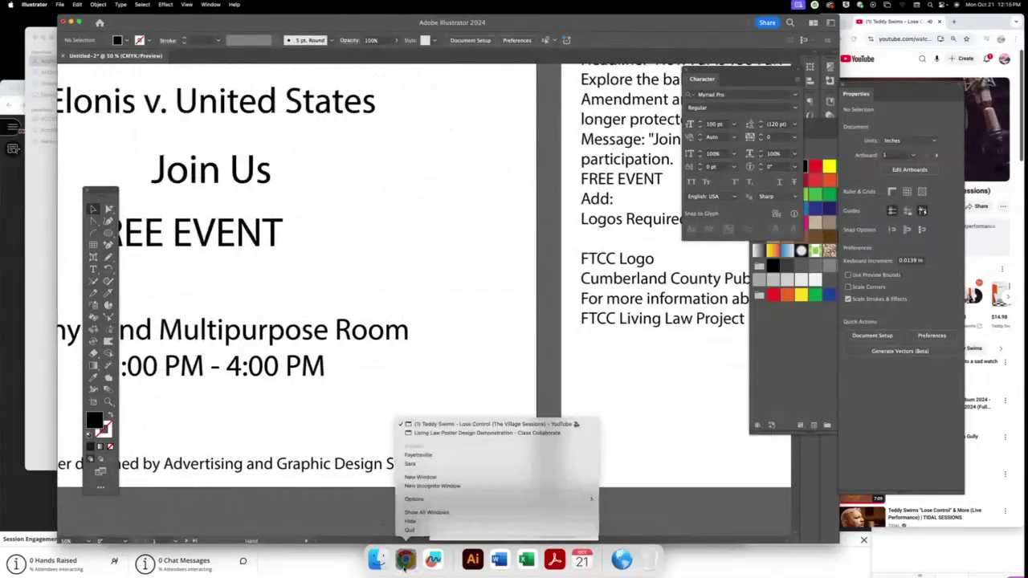
click(482, 475)
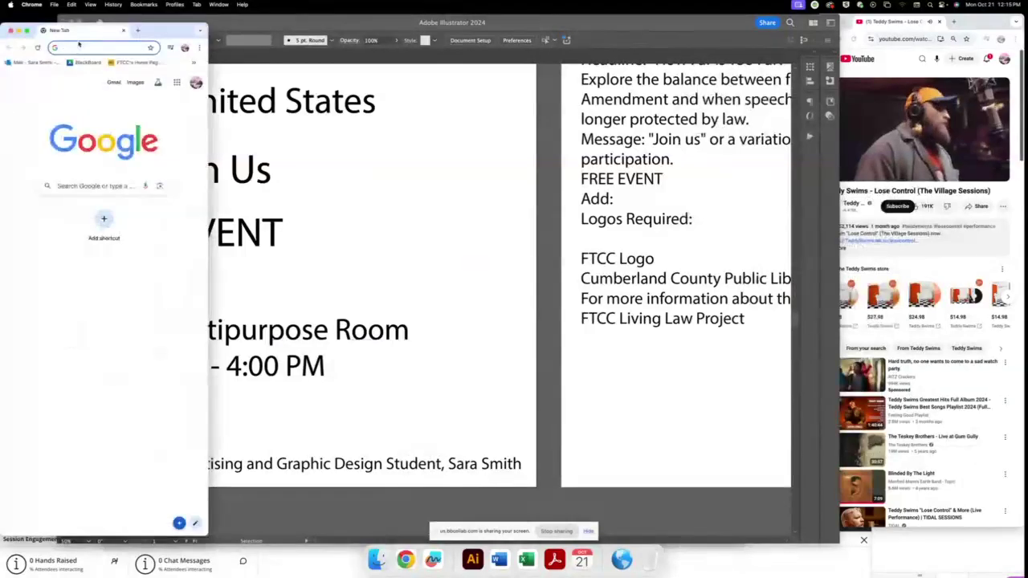
click(96, 185)
text(FTCC l)
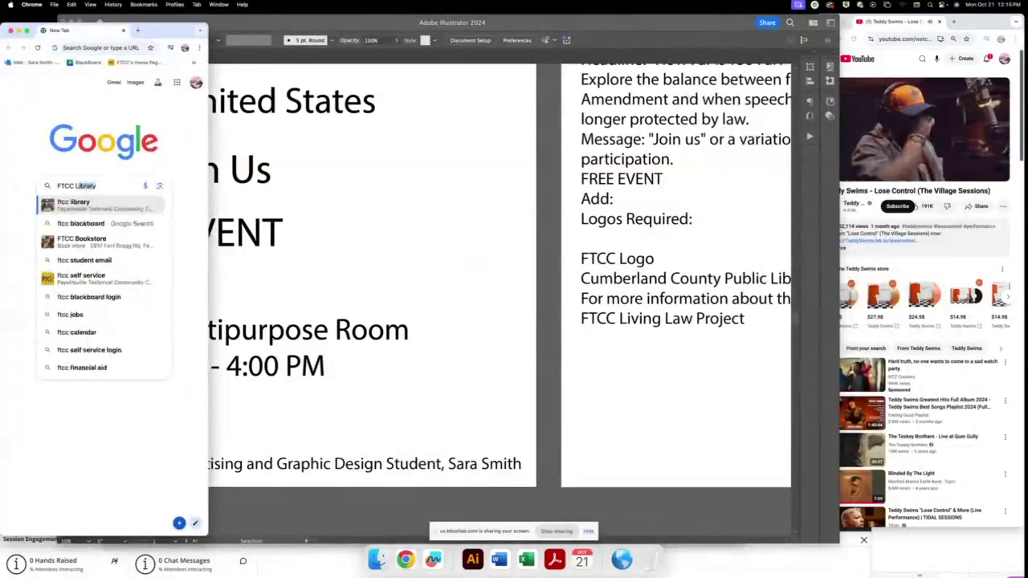
text(ogo)
key(Return)
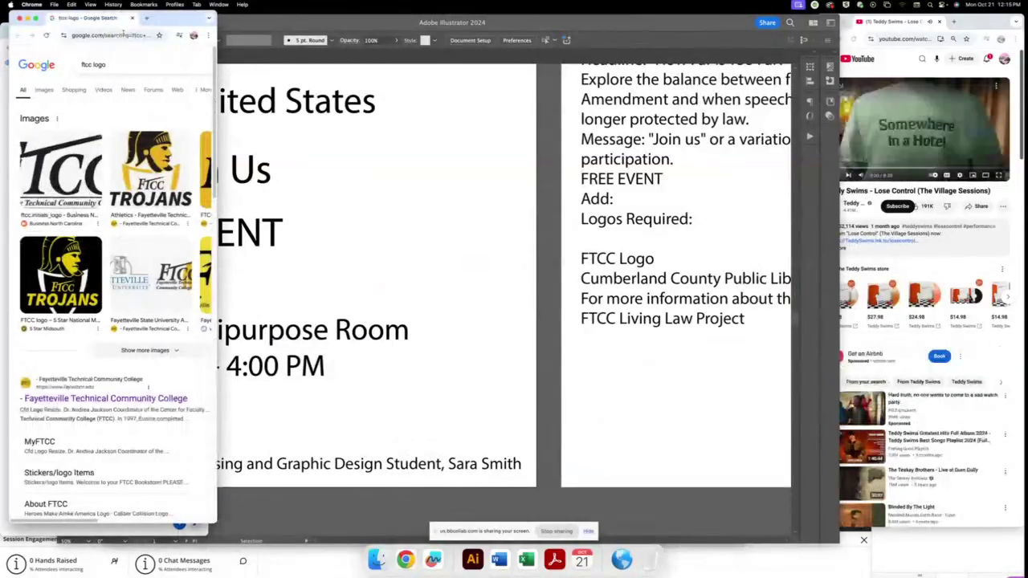
drag(215, 128, 684, 128)
drag(711, 7, 771, 16)
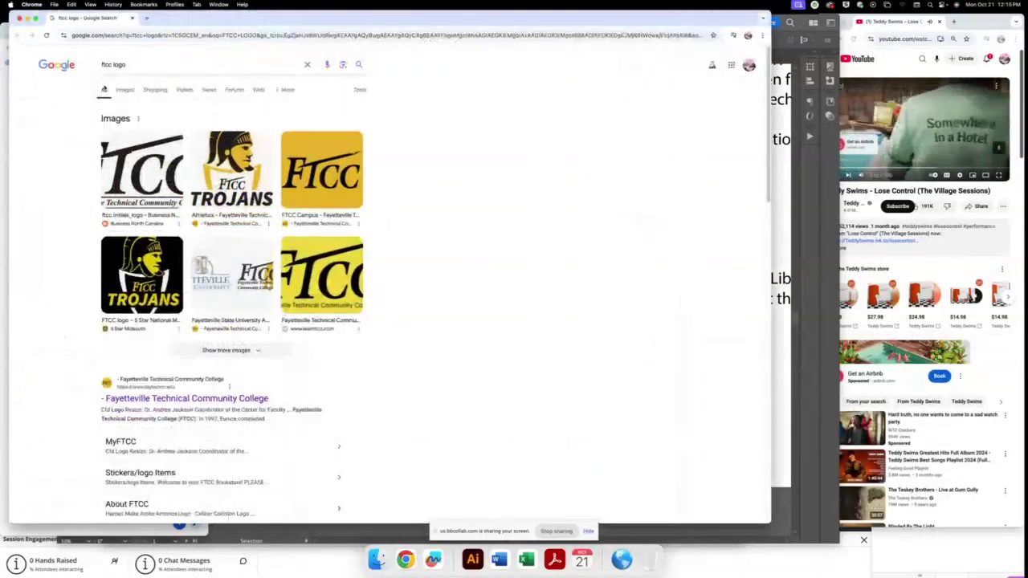
click(124, 89)
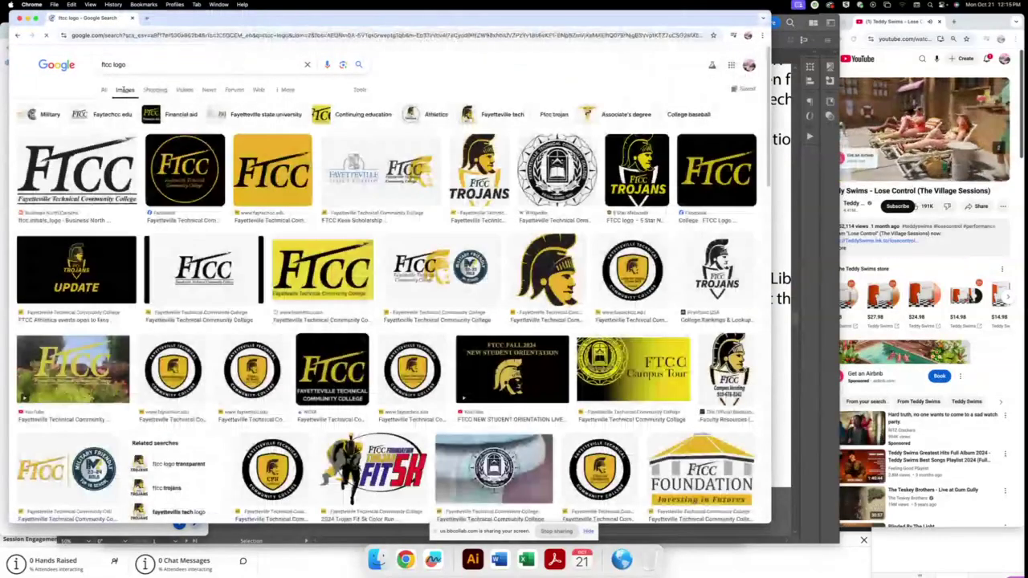
click(72, 177)
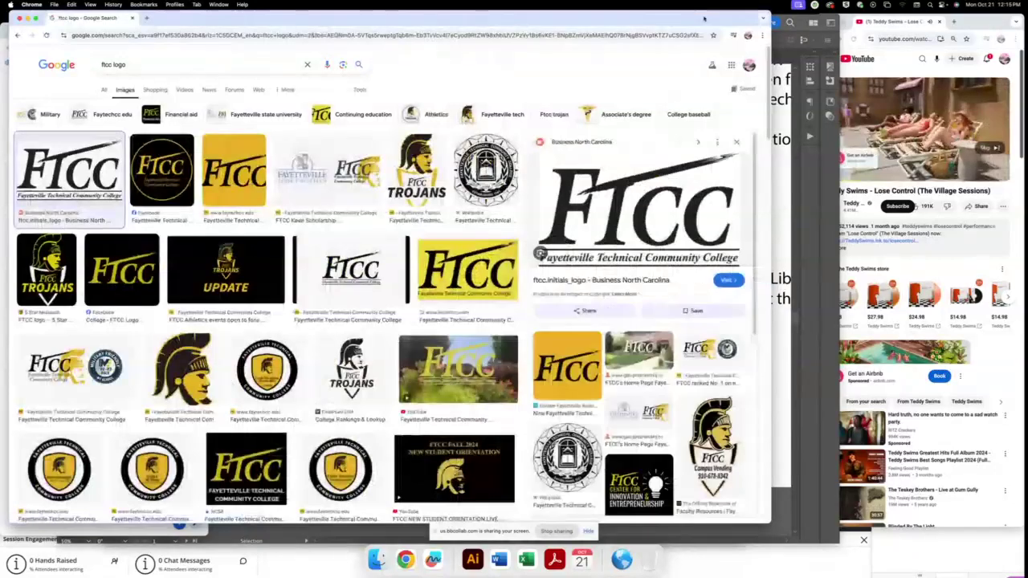
- Move the YouTube and image search windows aside so the FTCC logo preview is fully visible
drag(703, 17, 464, 24)
click(986, 22)
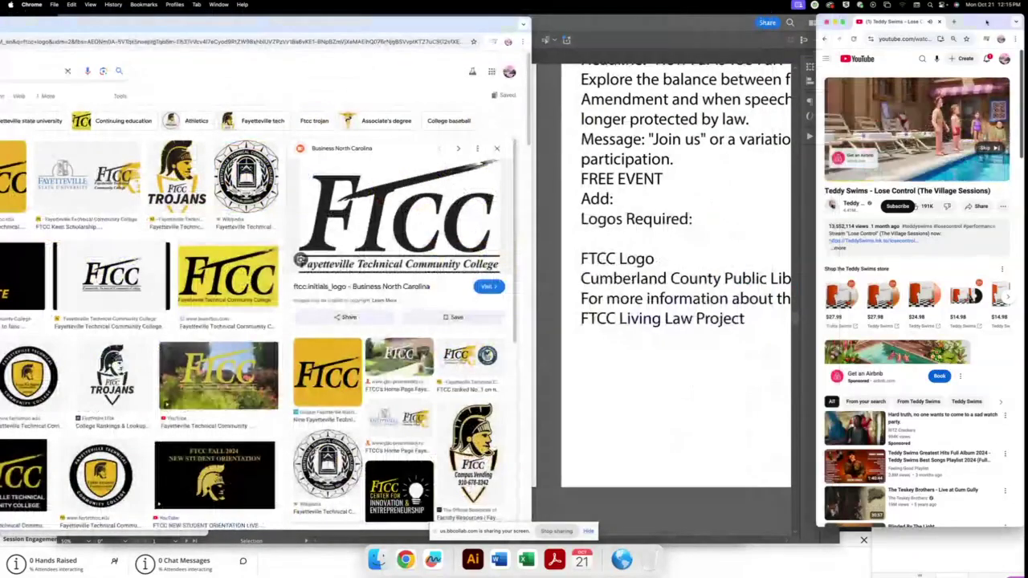
drag(986, 21, 986, 132)
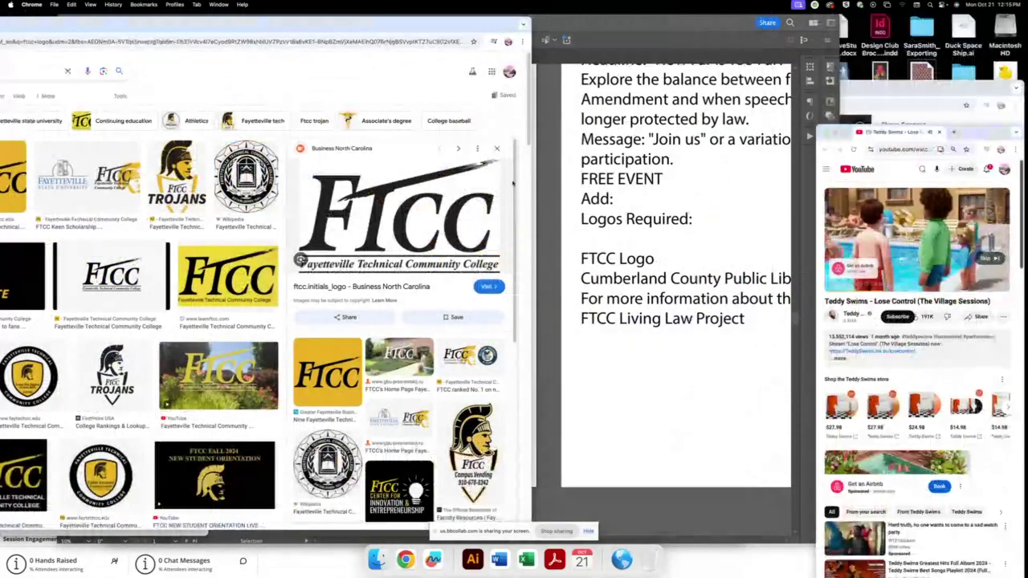
click(103, 71)
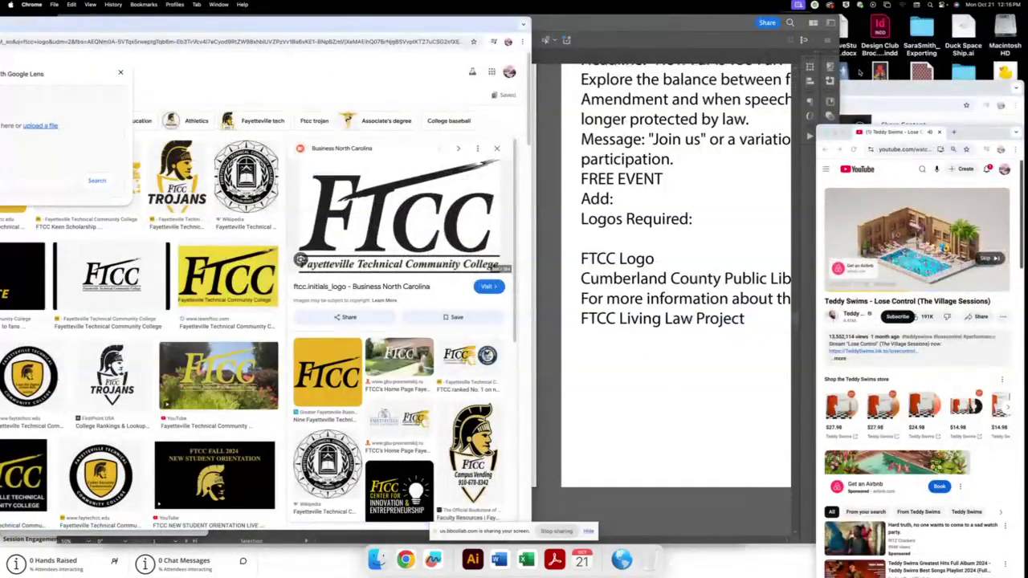
key(XF86AudioRaiseVolume)
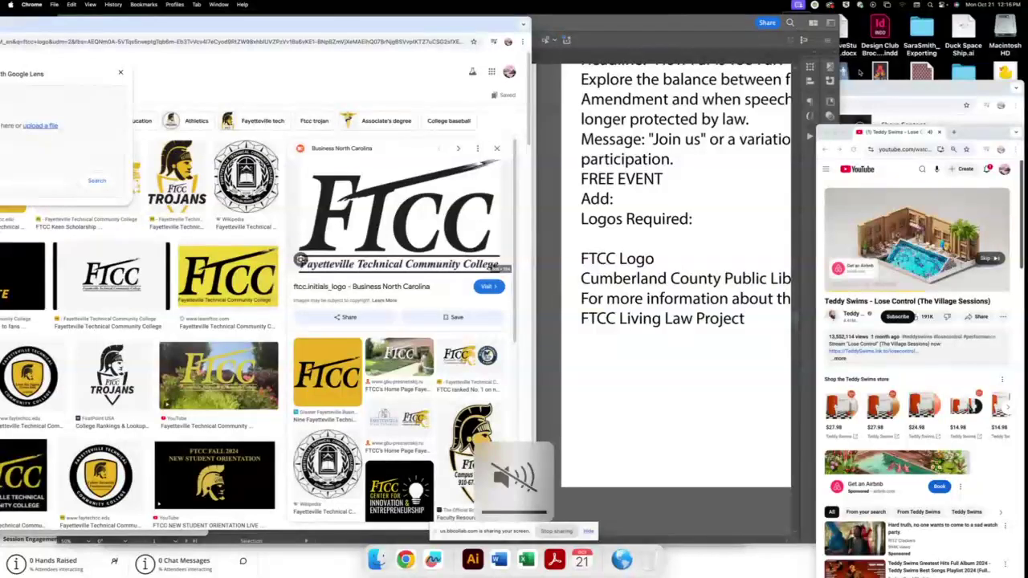
drag(453, 21, 626, 15)
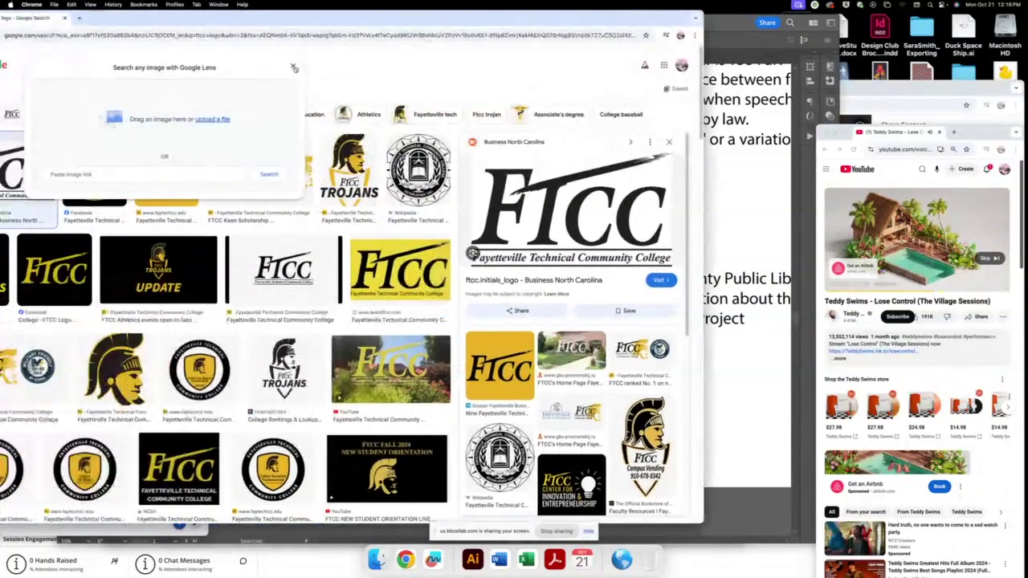
click(294, 67)
mouse_move(345, 22)
mouse_down()
mouse_move(436, 23)
mouse_move(413, 23)
mouse_up()
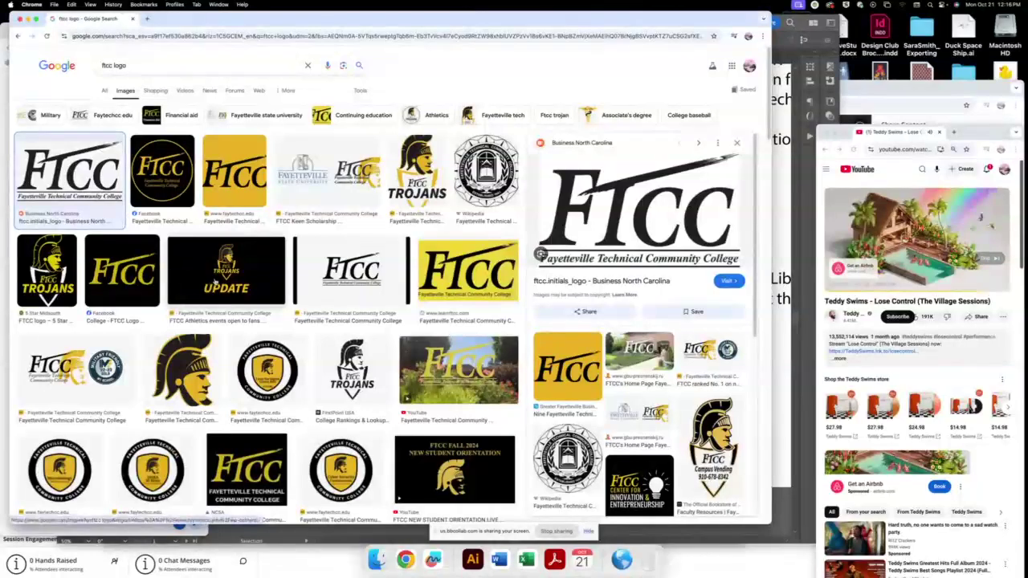
- Search images for 'Cumberland County Library logo' and preview the Cumberland County Public Library logo
click(199, 67)
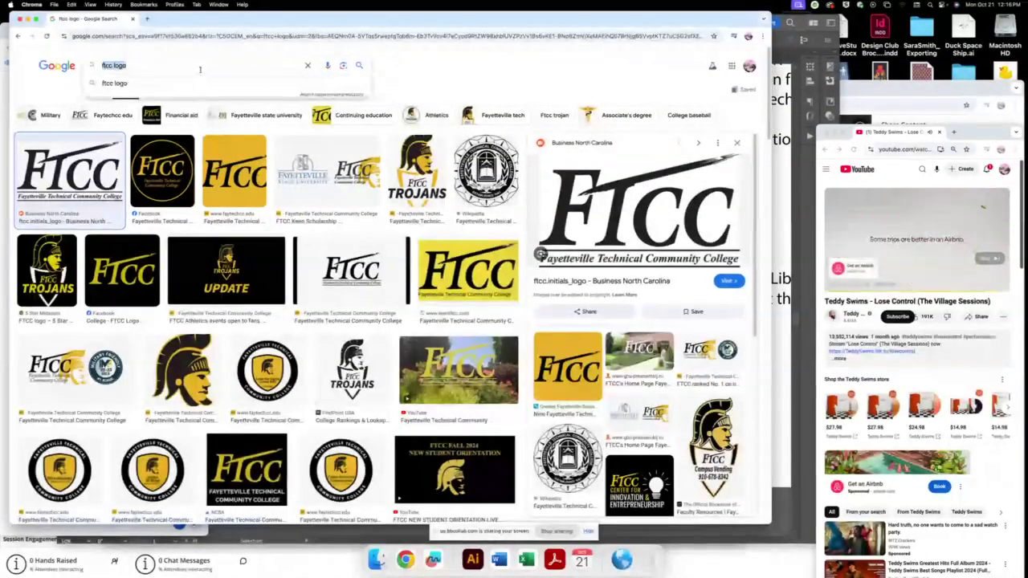
text(Cumberland C)
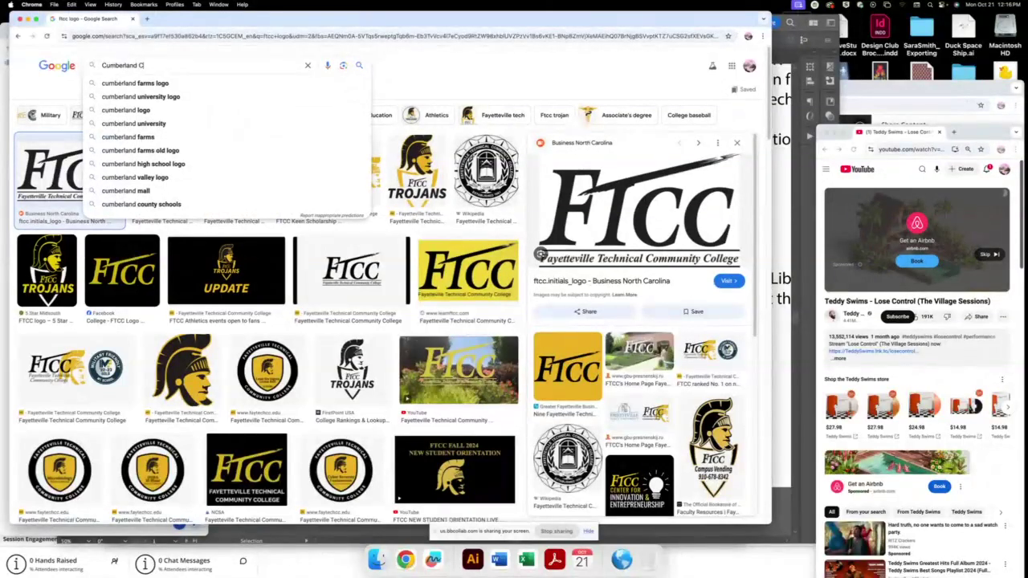
text(ounty)
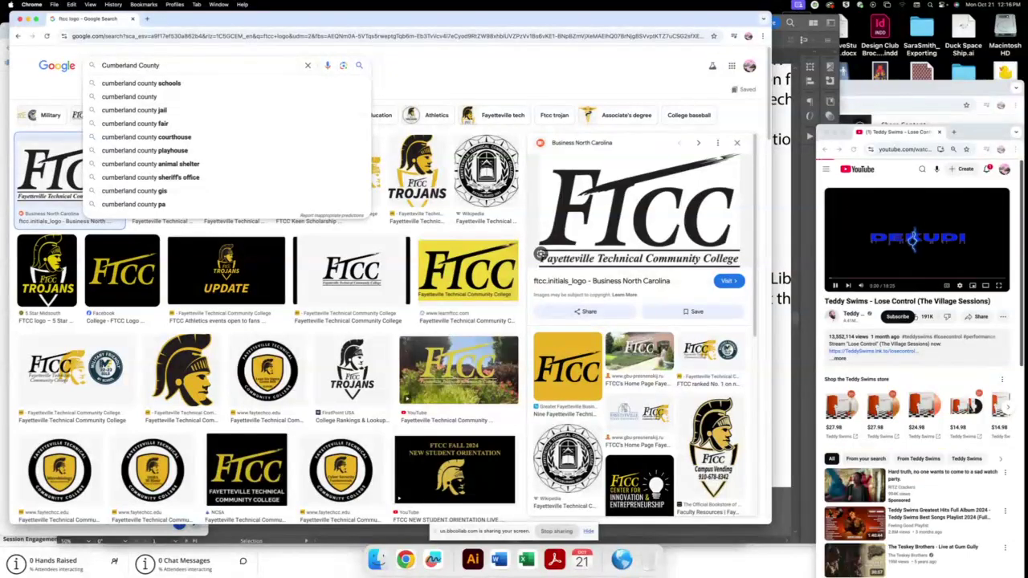
text( Library)
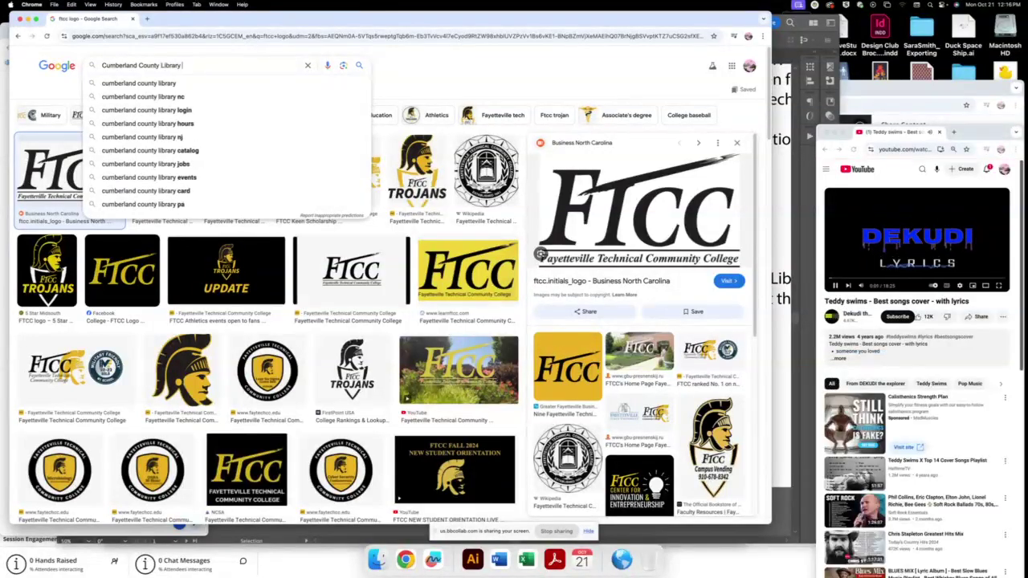
text( logo)
key(Return)
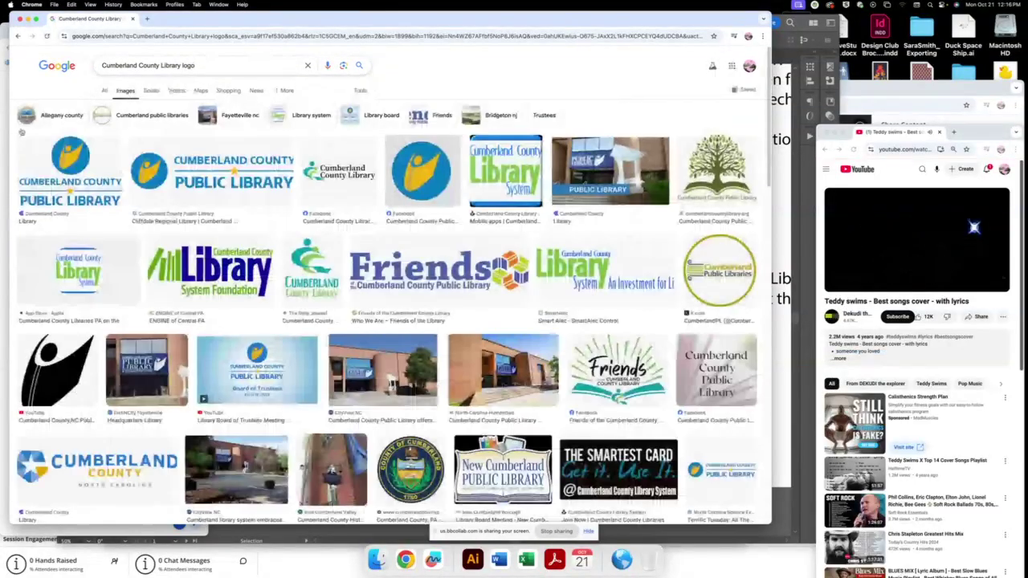
click(225, 171)
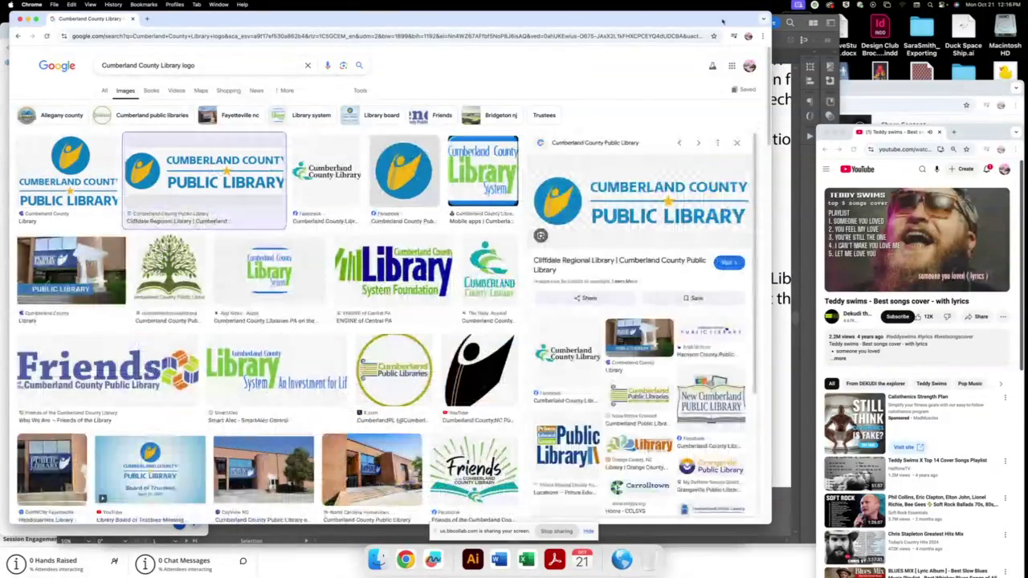
drag(417, 18, 331, 17)
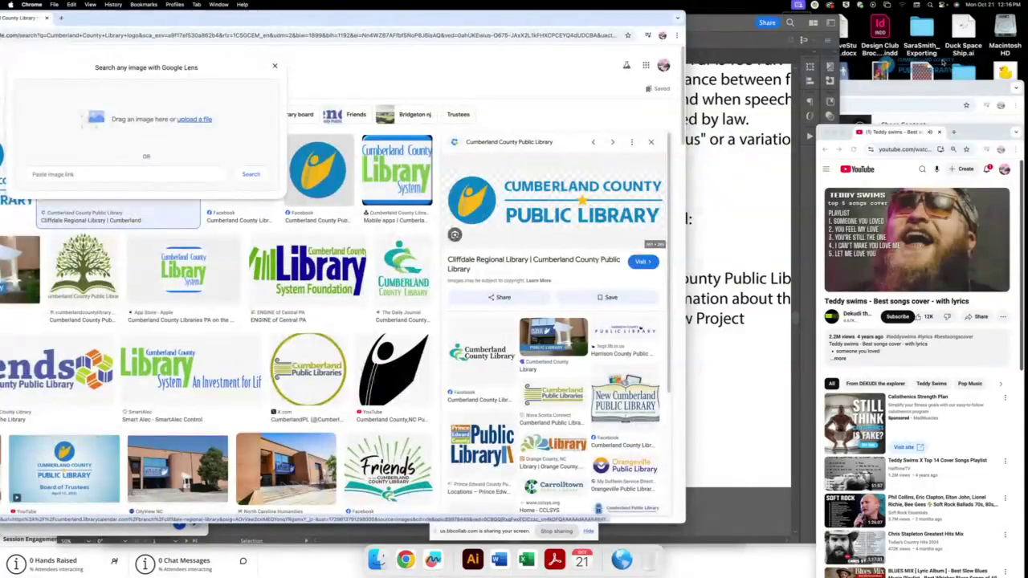
- In Illustrator, load both the library and FTCC logo files for placing
click(806, 163)
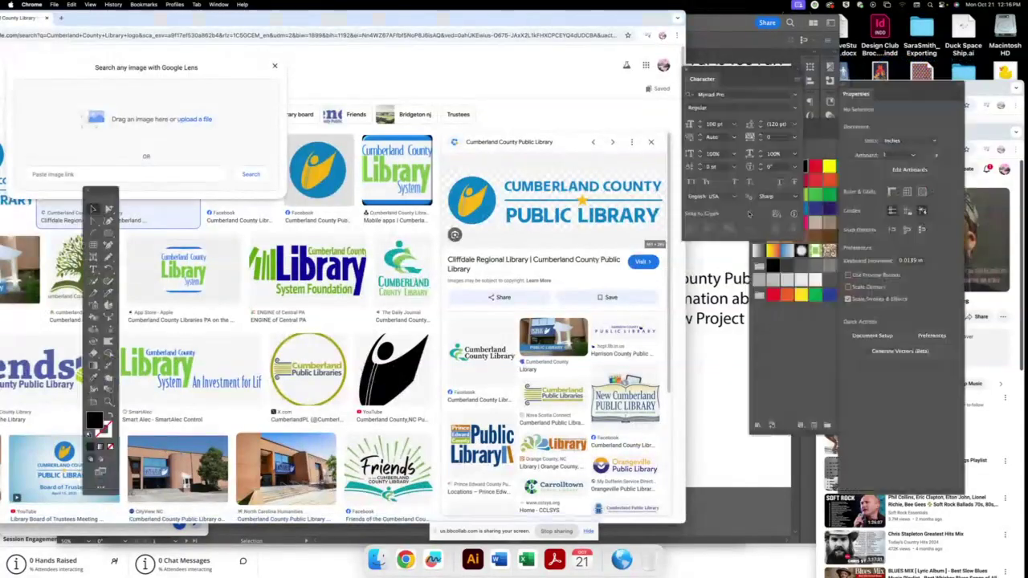
key(super+minus)
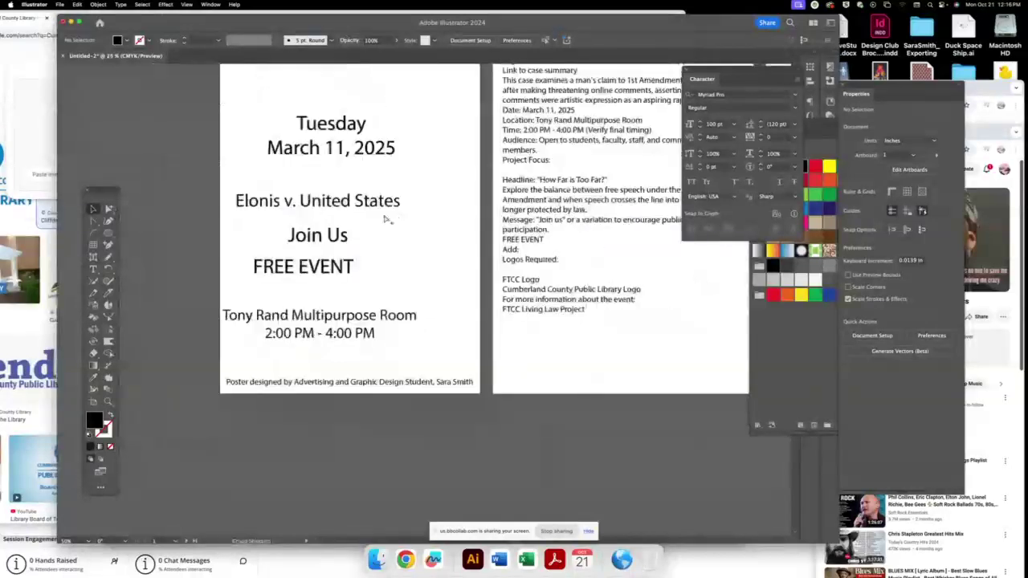
click(60, 4)
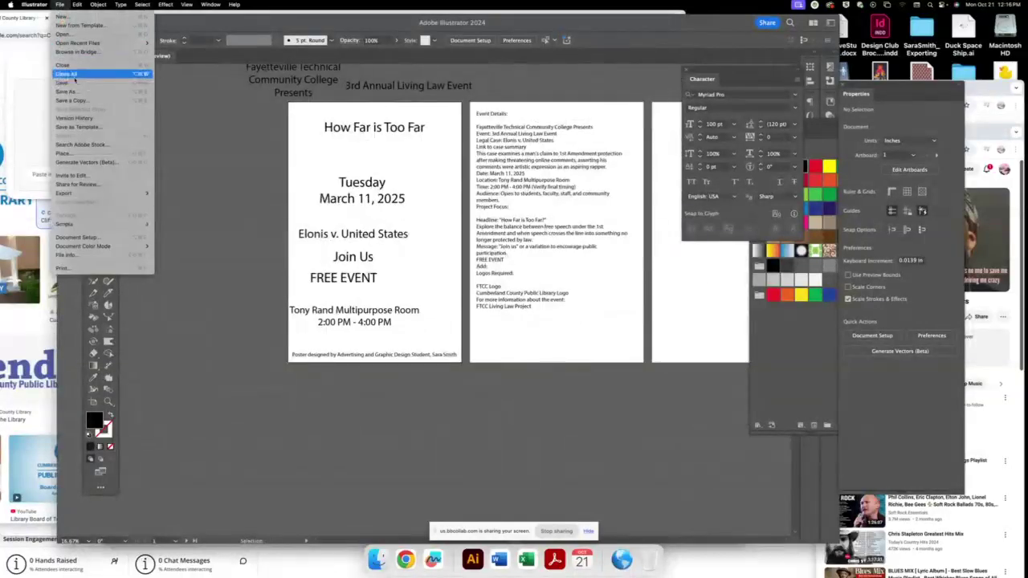
key(Escape)
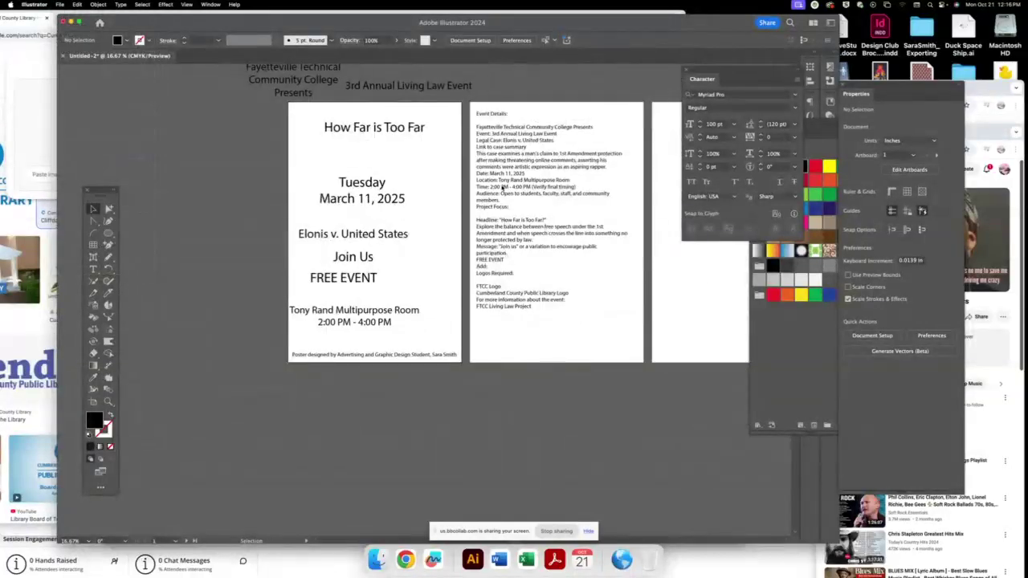
key(super+o)
click(267, 62)
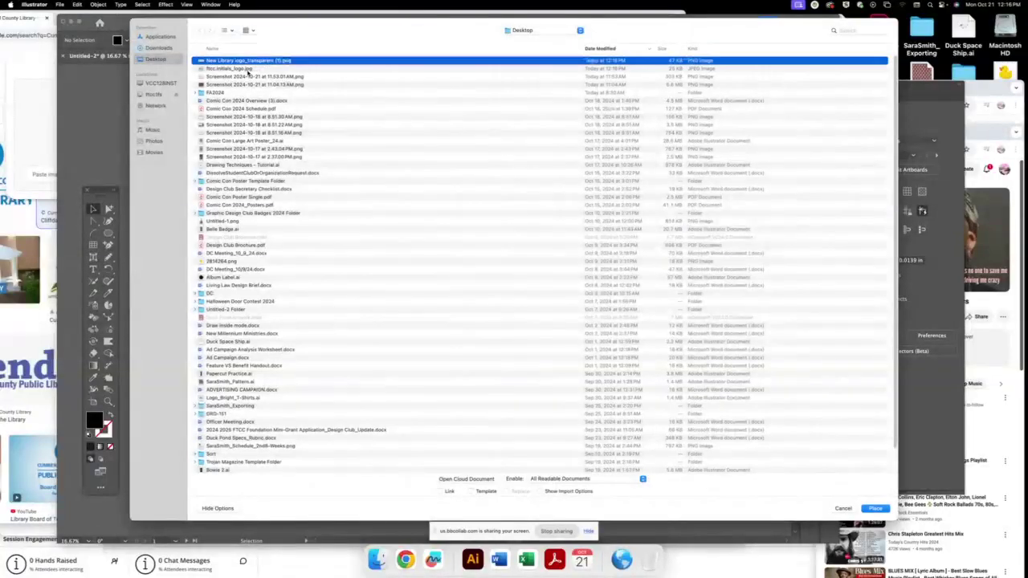
key(shift+Down)
click(875, 509)
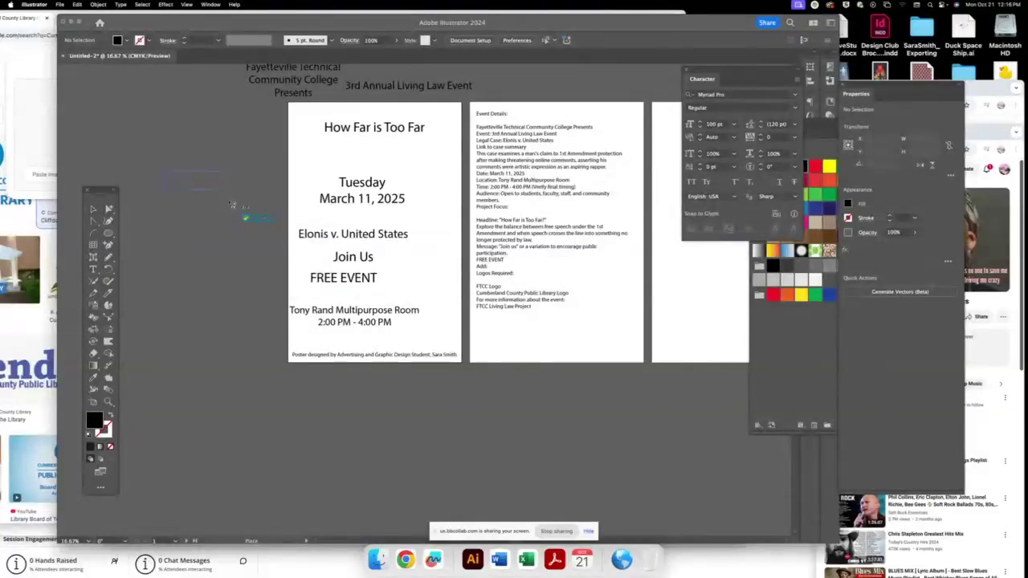
- Drop both logos onto the canvas and move them just below the poster
click(184, 215)
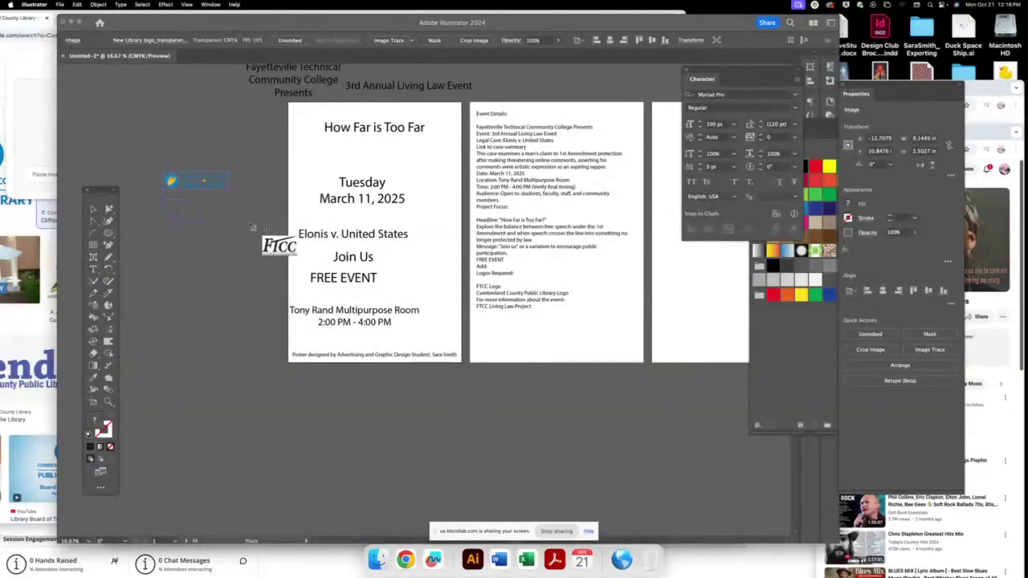
click(163, 200)
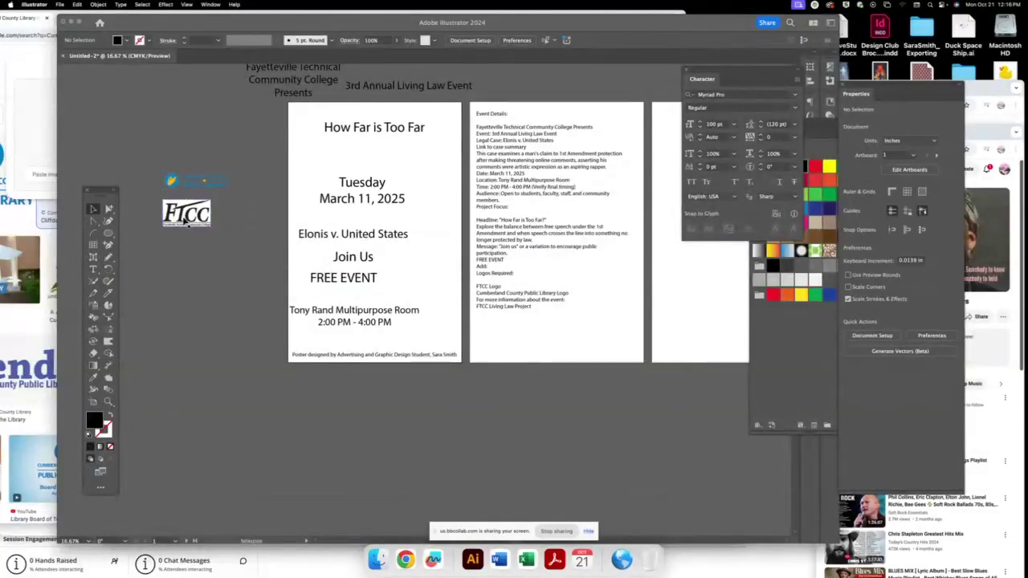
mouse_move(186, 157)
mouse_down()
mouse_move(231, 205)
mouse_move(201, 225)
mouse_move(431, 428)
mouse_move(370, 386)
mouse_move(374, 374)
mouse_move(390, 379)
mouse_up()
click(503, 415)
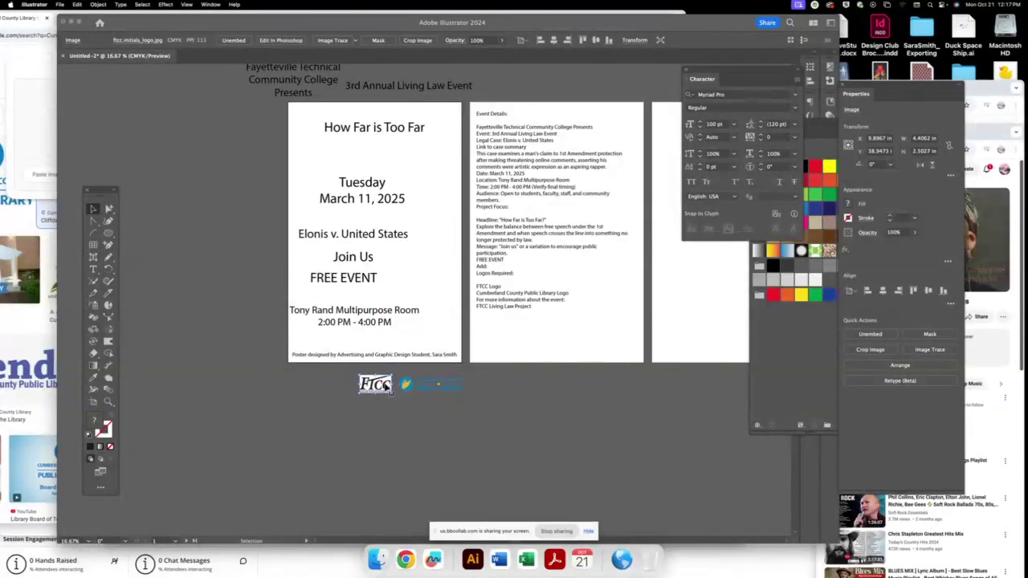
click(506, 389)
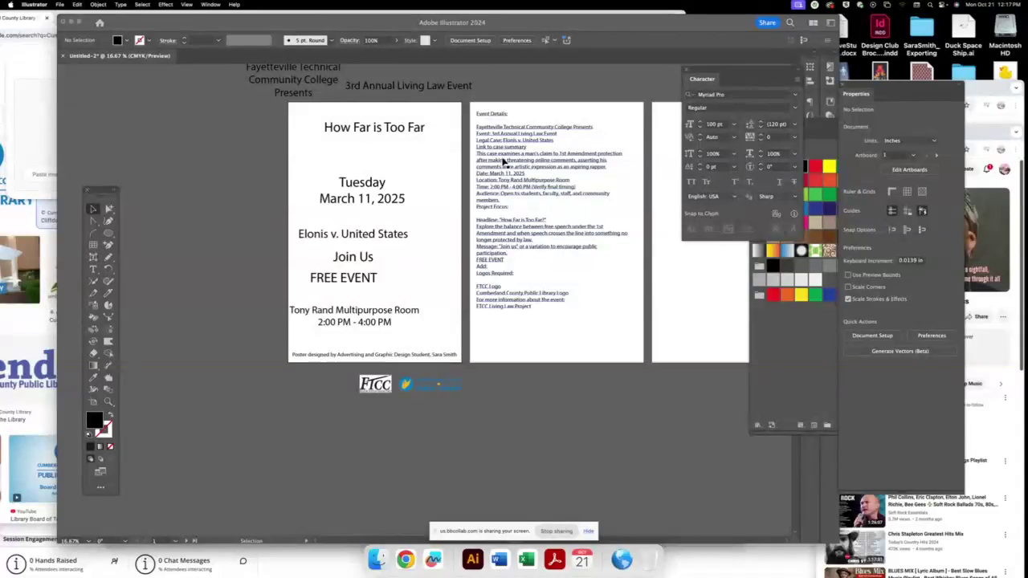
- Copy the 'This case examines…' description into a new text frame beside the poster
double_click(482, 154)
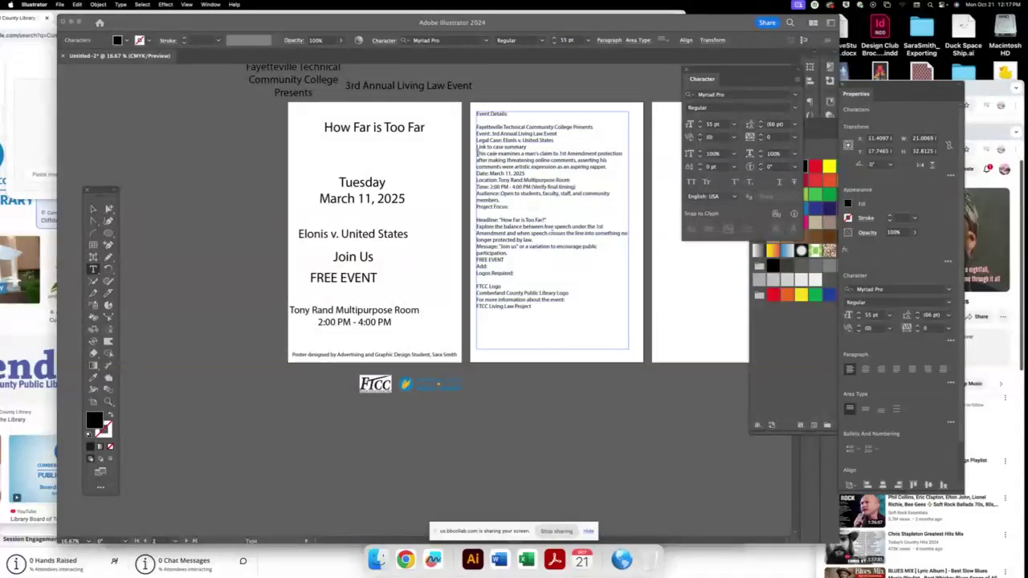
drag(476, 152, 608, 167)
key(super+c)
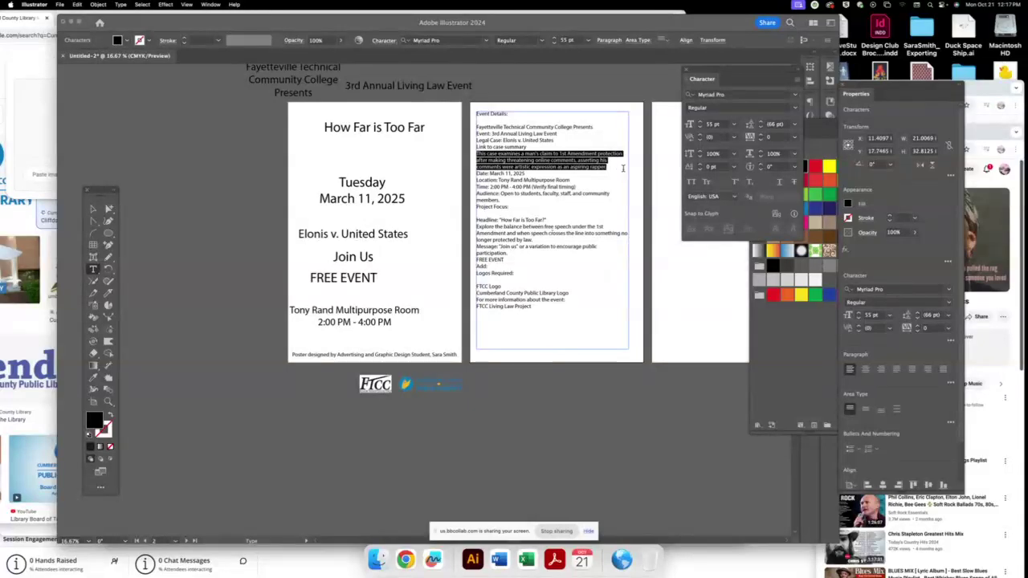
mouse_move(109, 128)
mouse_down()
mouse_move(253, 162)
mouse_move(289, 158)
mouse_up()
key(super+v)
- Delete the event-details notes frame from the second artboard
click(93, 209)
click(484, 172)
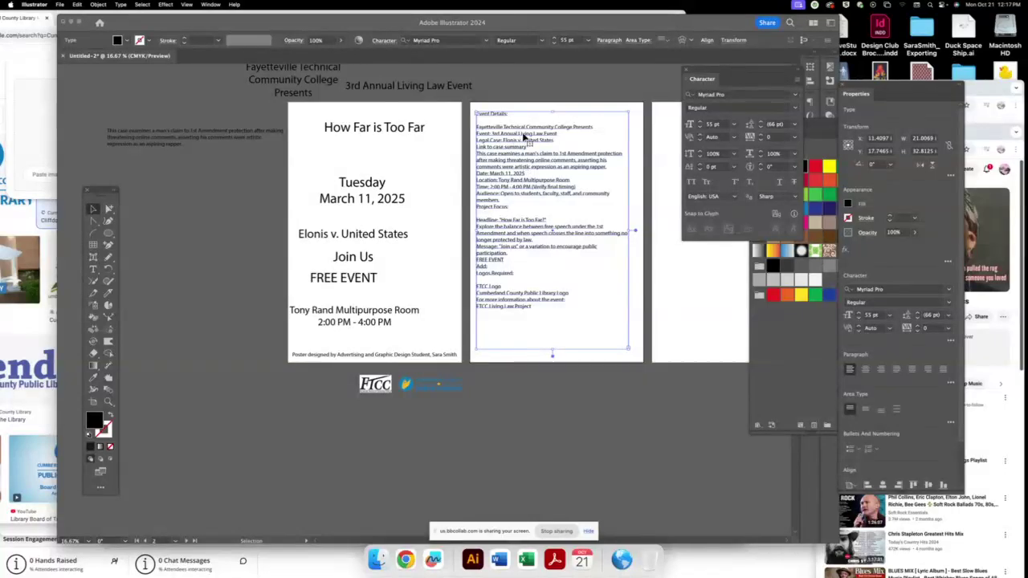
key(Delete)
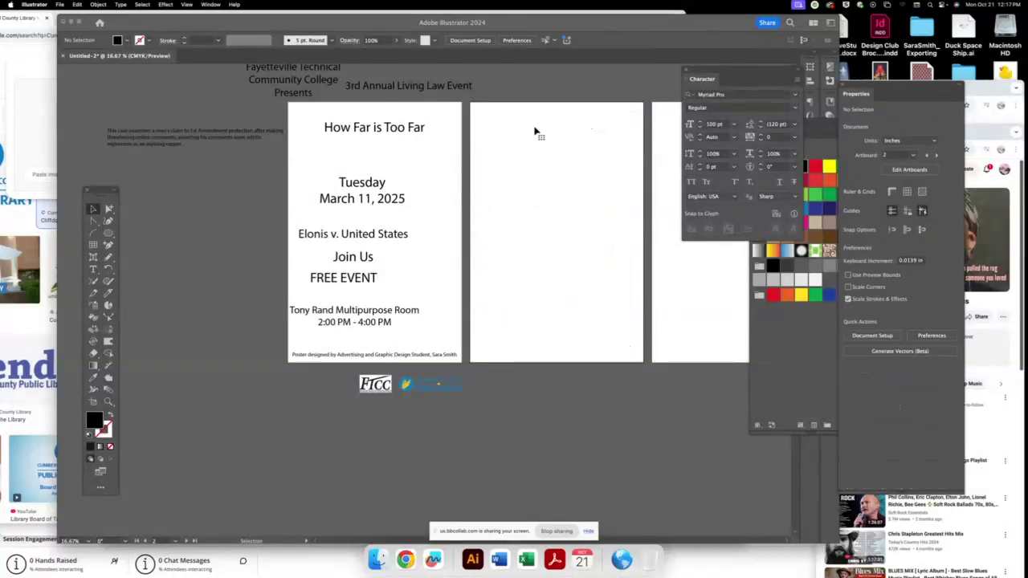
scroll(327, 129, up, 5)
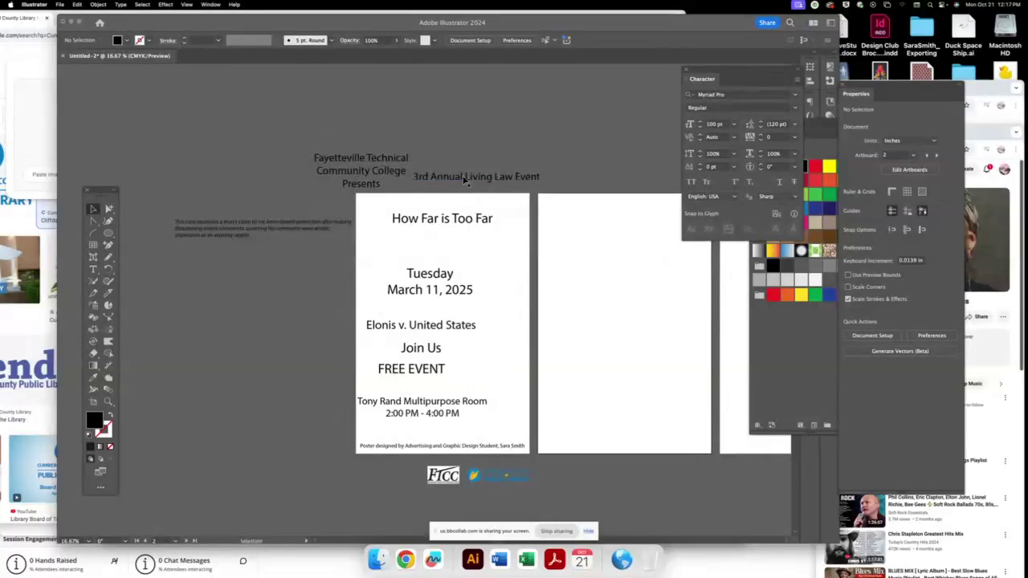
- Raise the event heading and move the title, FREE EVENT, Join Us and room/time block lower
mouse_move(466, 181)
mouse_down()
mouse_move(427, 112)
mouse_move(416, 122)
mouse_up()
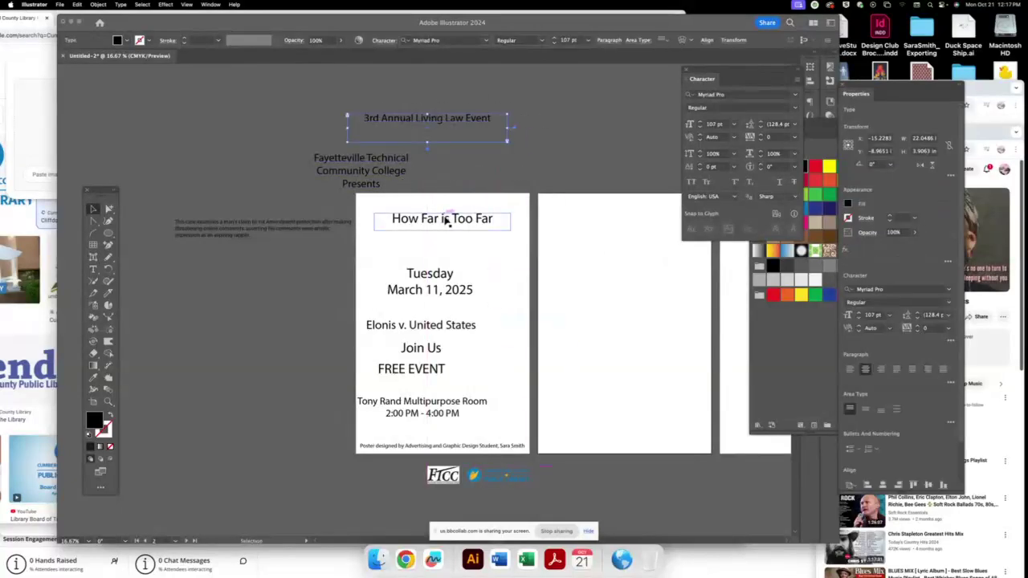
mouse_move(444, 222)
mouse_down()
mouse_move(452, 326)
mouse_move(474, 332)
mouse_up()
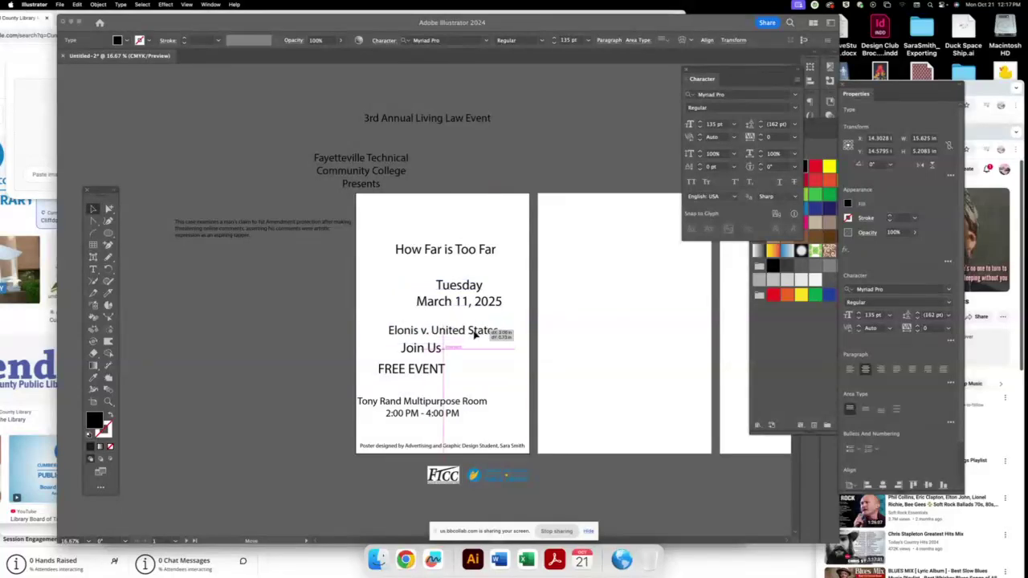
click(434, 375)
drag(434, 375, 434, 396)
drag(420, 348, 421, 365)
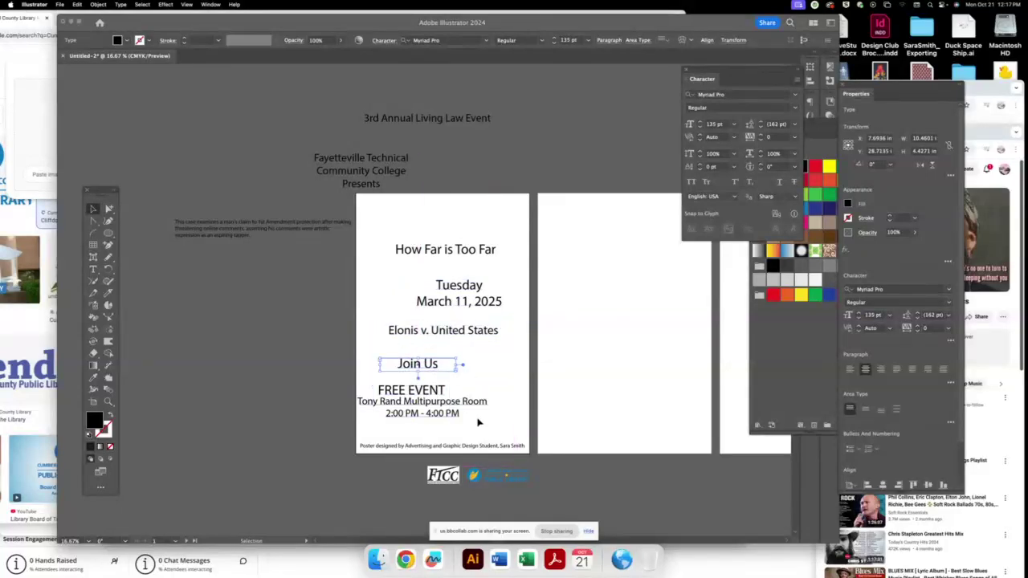
drag(480, 407, 500, 425)
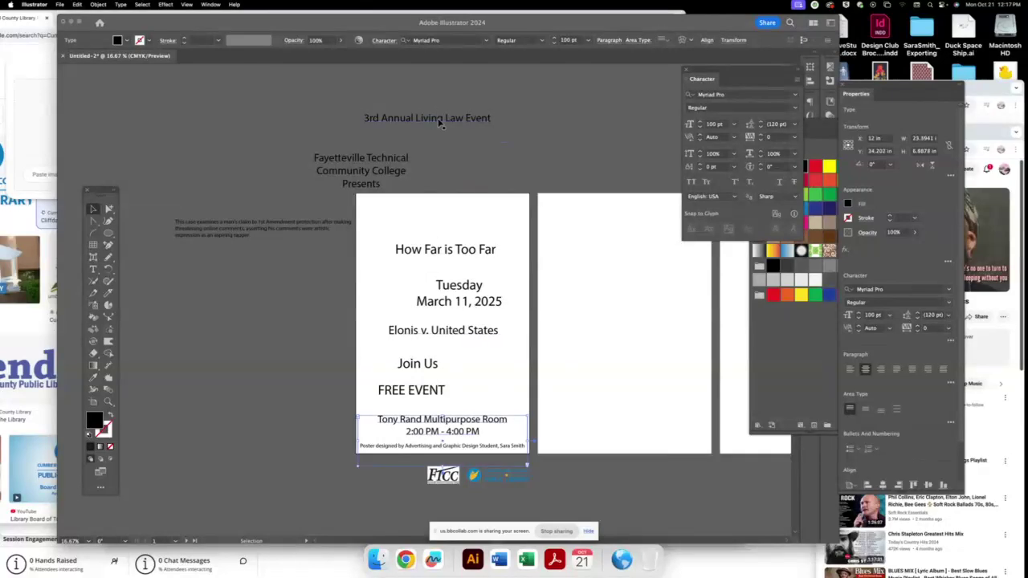
- Put the college Presents text at the poster top and shrink it to about 83 pt
mouse_move(392, 163)
mouse_down()
mouse_move(442, 209)
mouse_move(529, 227)
mouse_up()
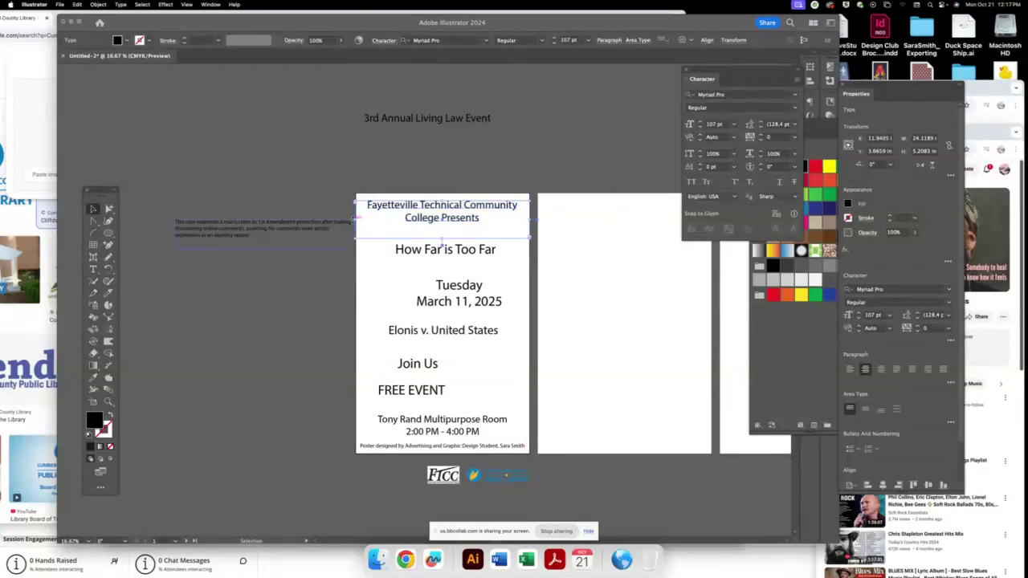
click(699, 127)
click(698, 127)
click(699, 127)
click(699, 128)
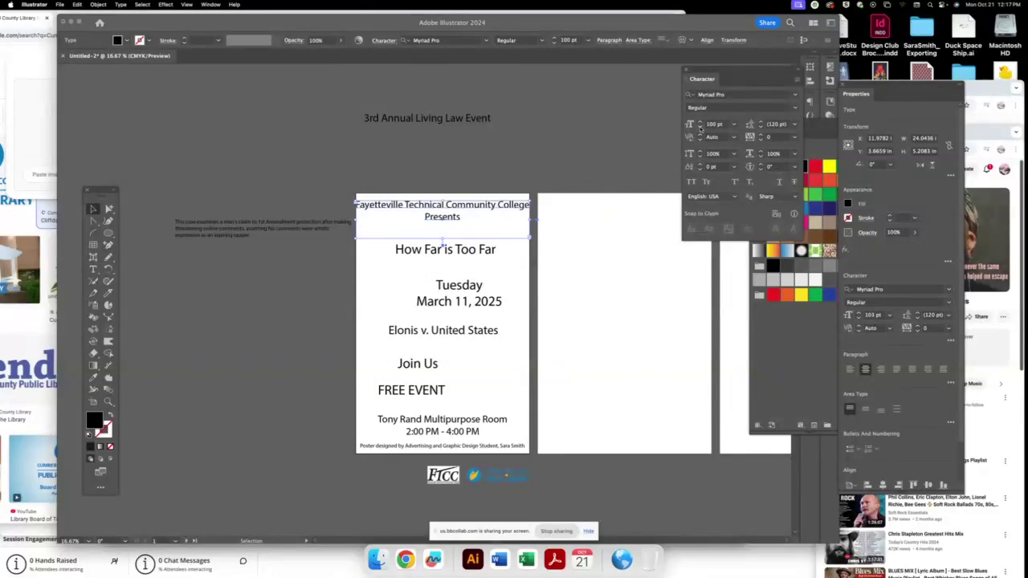
click(699, 126)
click(700, 127)
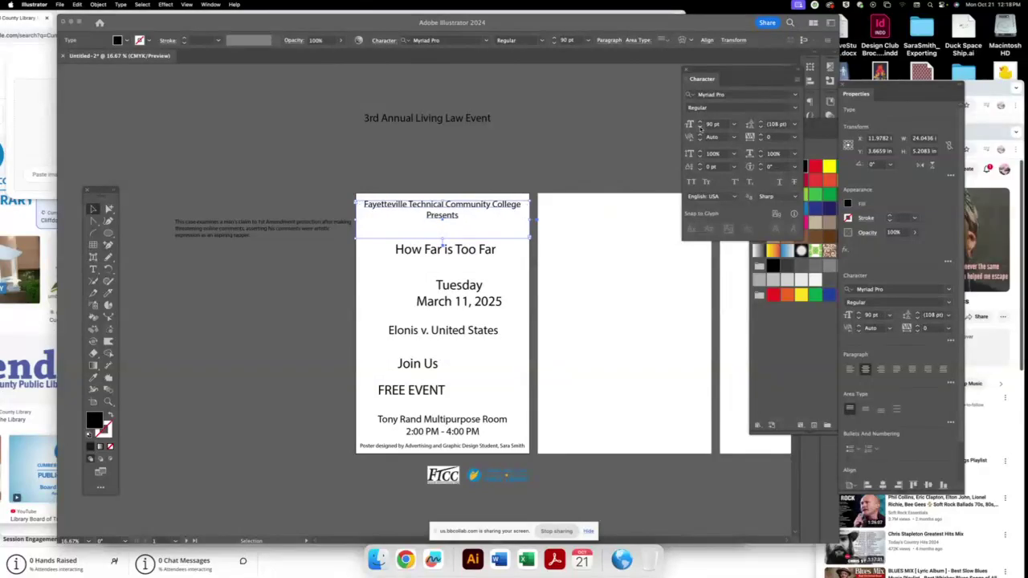
click(699, 127)
click(699, 127)
click(699, 127)
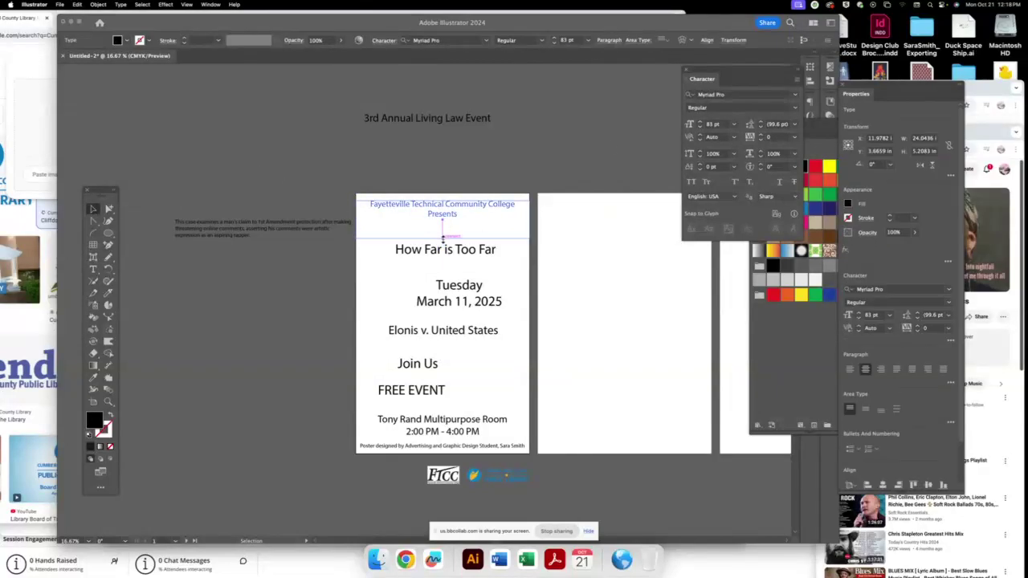
drag(443, 239, 443, 223)
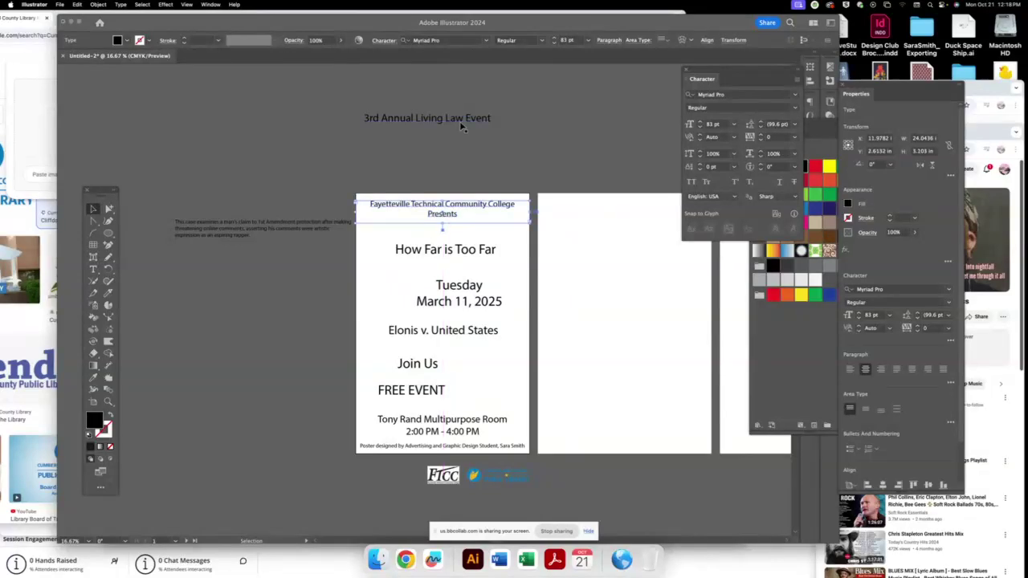
- Centre How Far is Too Far horizontally and place 3rd Annual Living Law Event below it
click(459, 252)
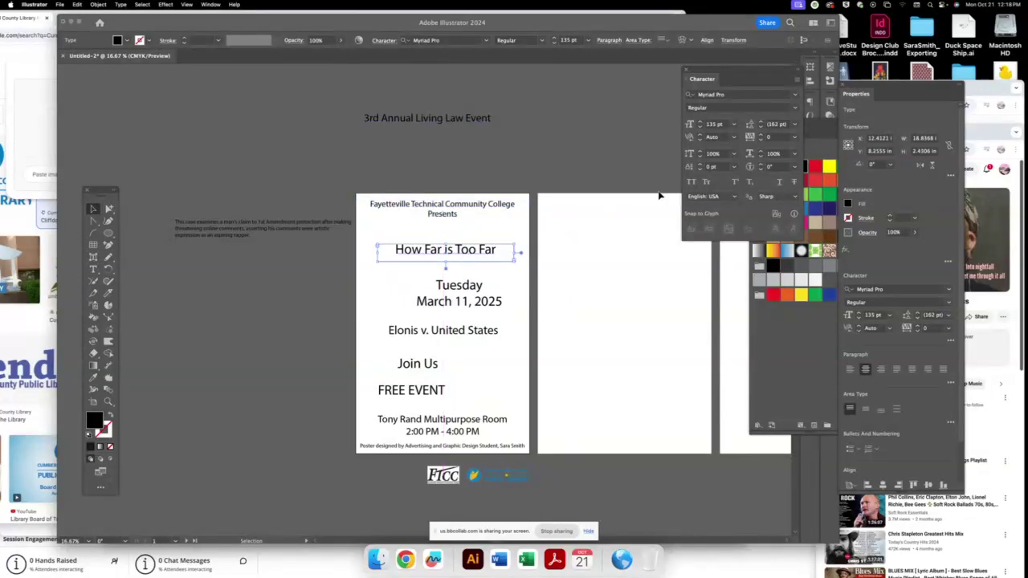
click(706, 40)
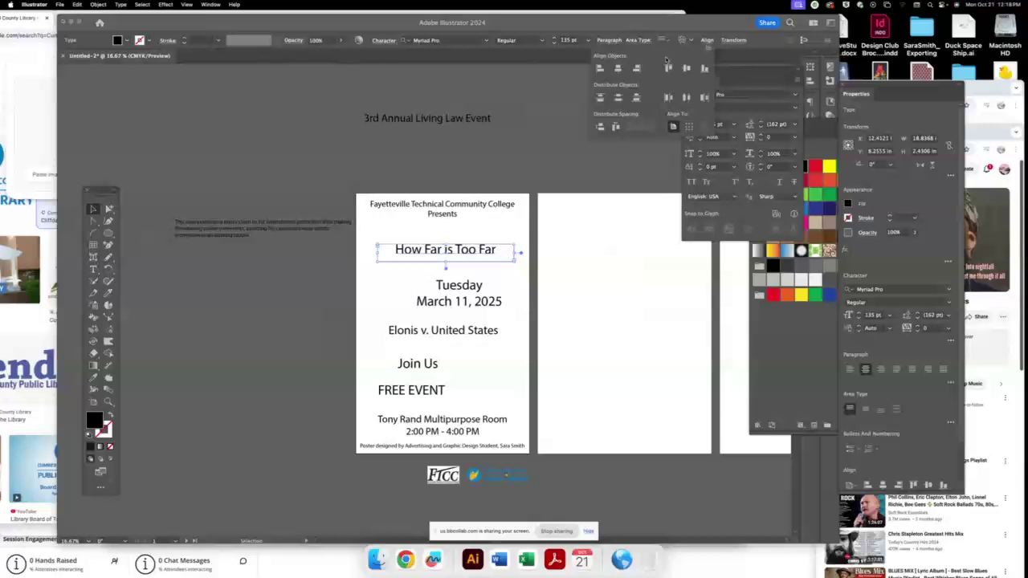
click(617, 68)
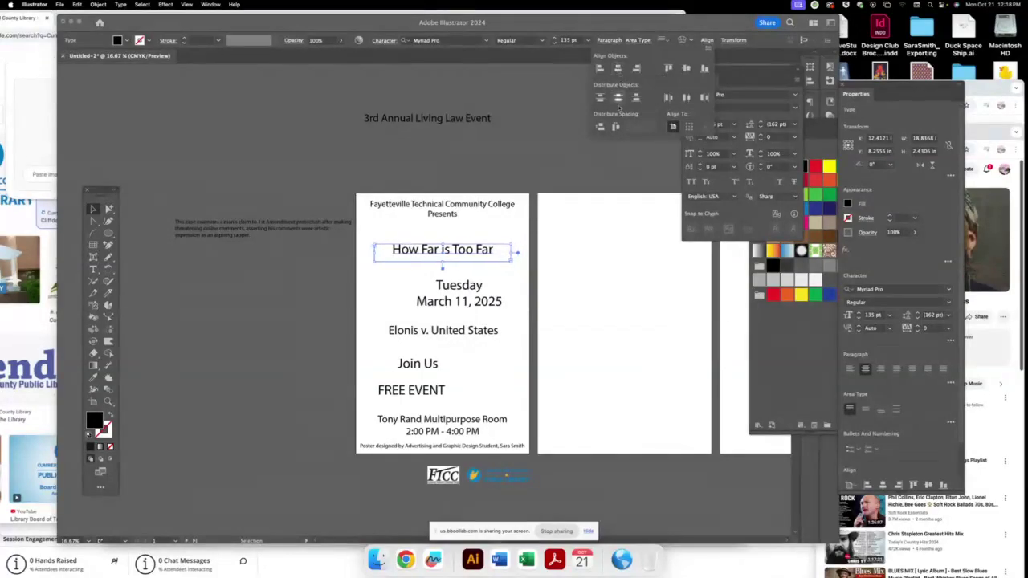
click(457, 251)
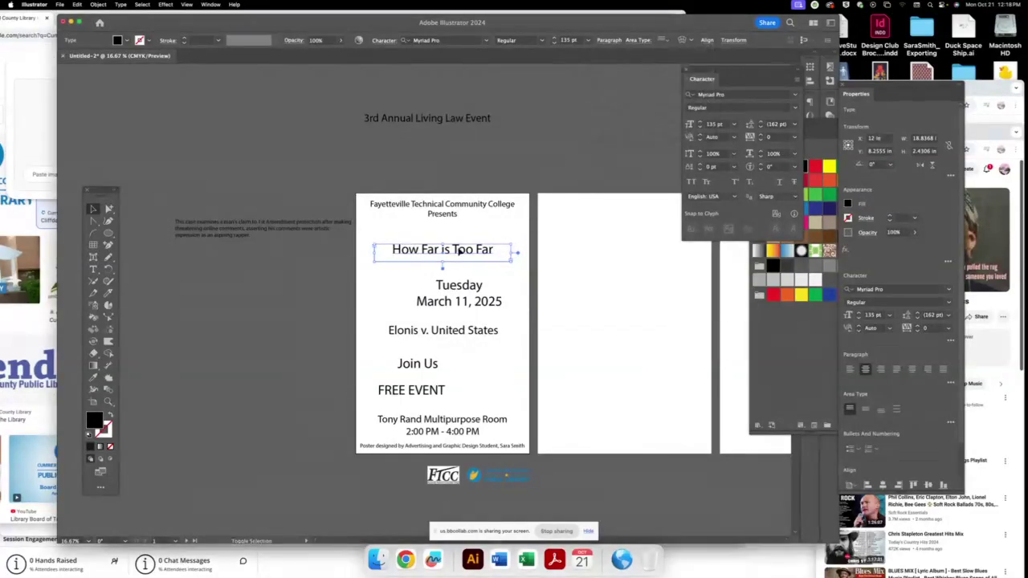
drag(459, 251, 457, 243)
drag(483, 121, 498, 253)
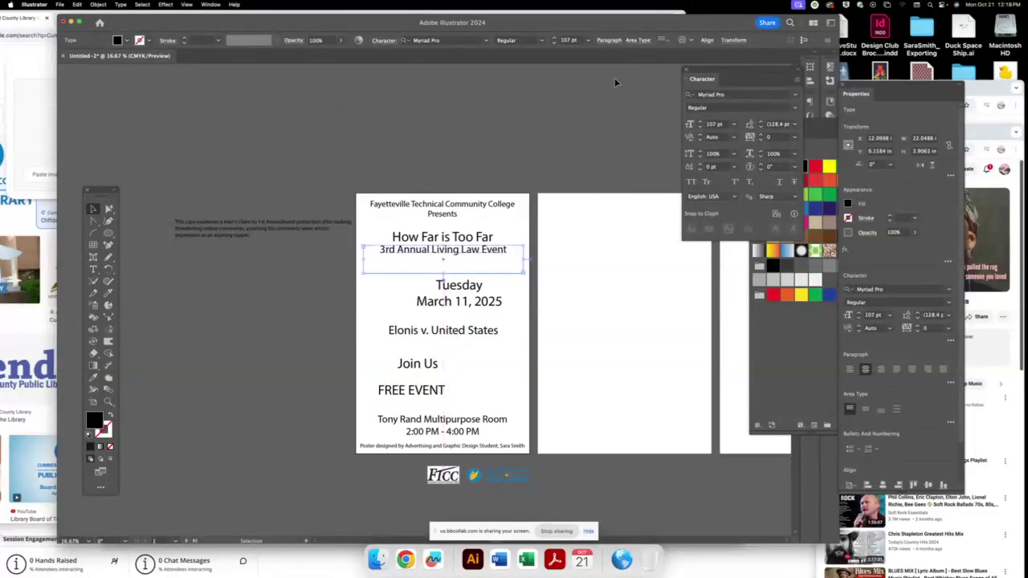
- Centre the event name, park the date off-poster, and stack Elonis v. United States under the title
click(707, 40)
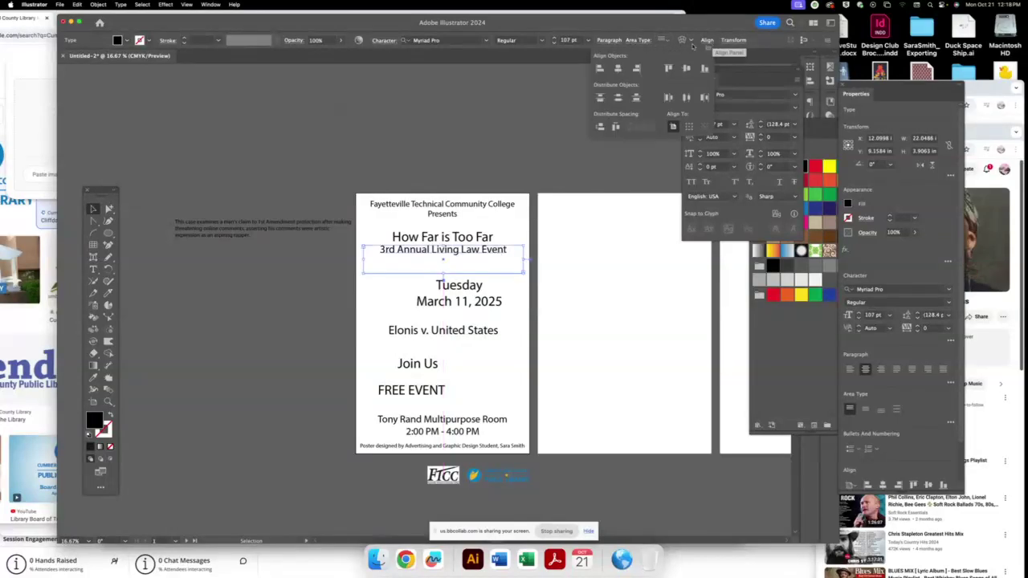
click(617, 70)
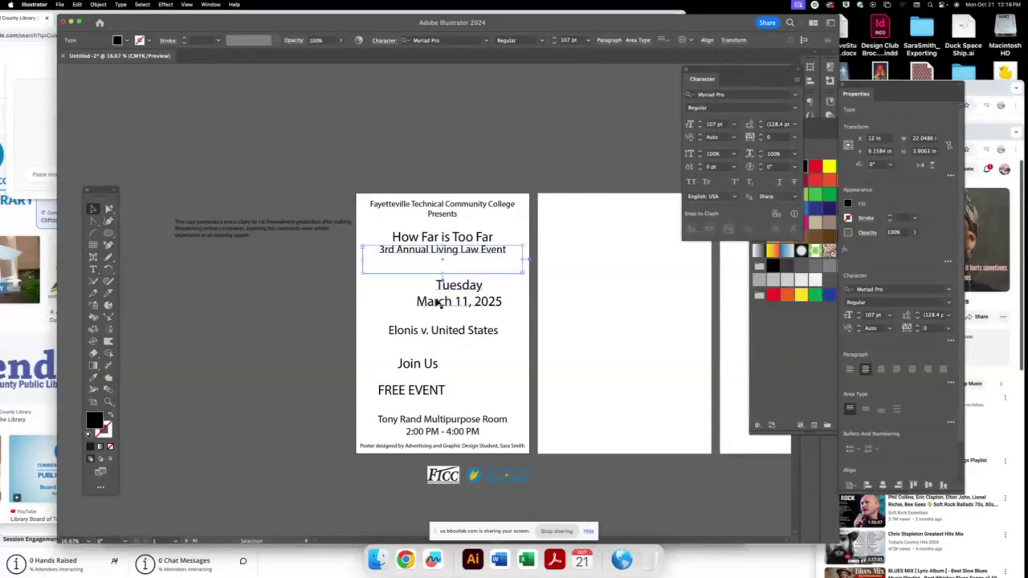
drag(439, 304, 255, 327)
drag(443, 335, 442, 275)
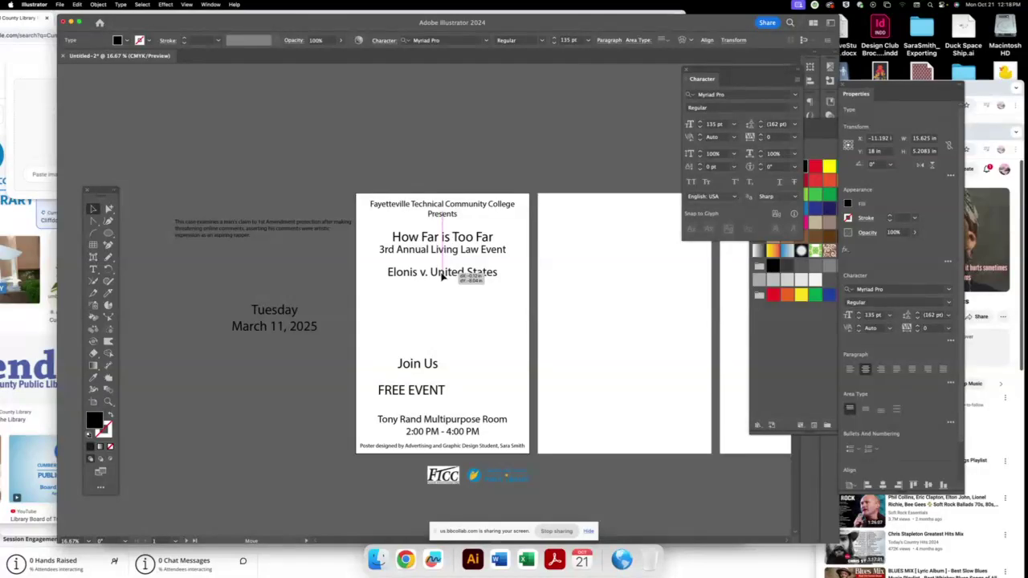
drag(442, 275, 441, 273)
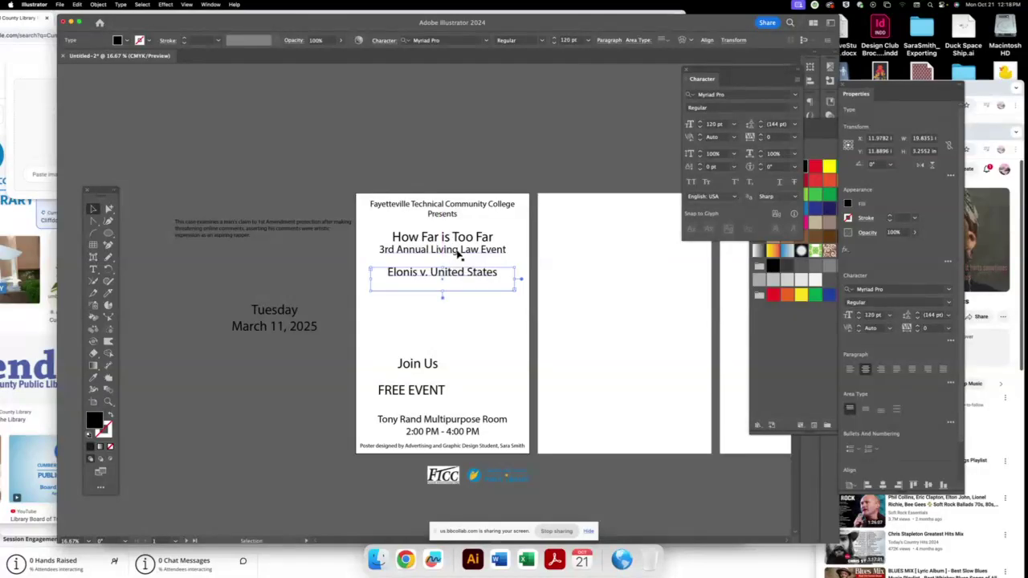
click(459, 254)
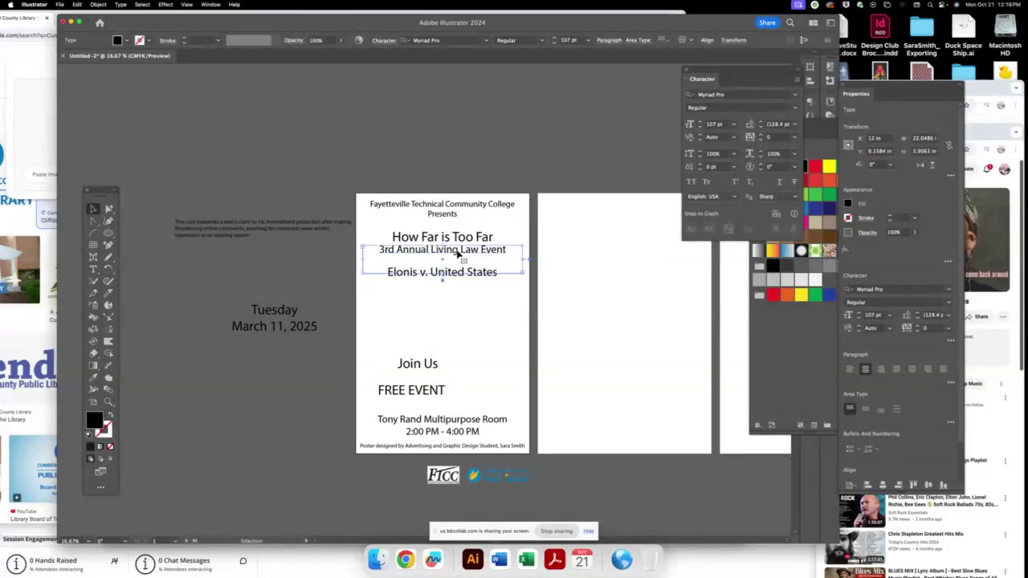
mouse_move(458, 252)
mouse_down()
mouse_move(459, 235)
mouse_move(461, 261)
mouse_up()
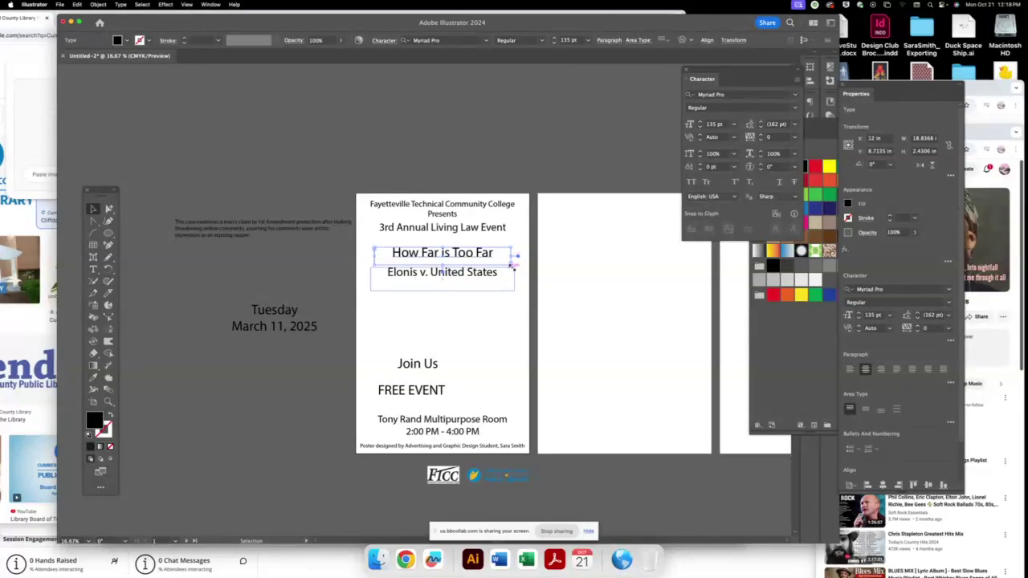
- Widen the How Far is Too Far frame and enlarge the title to 198 pt
drag(512, 265, 530, 275)
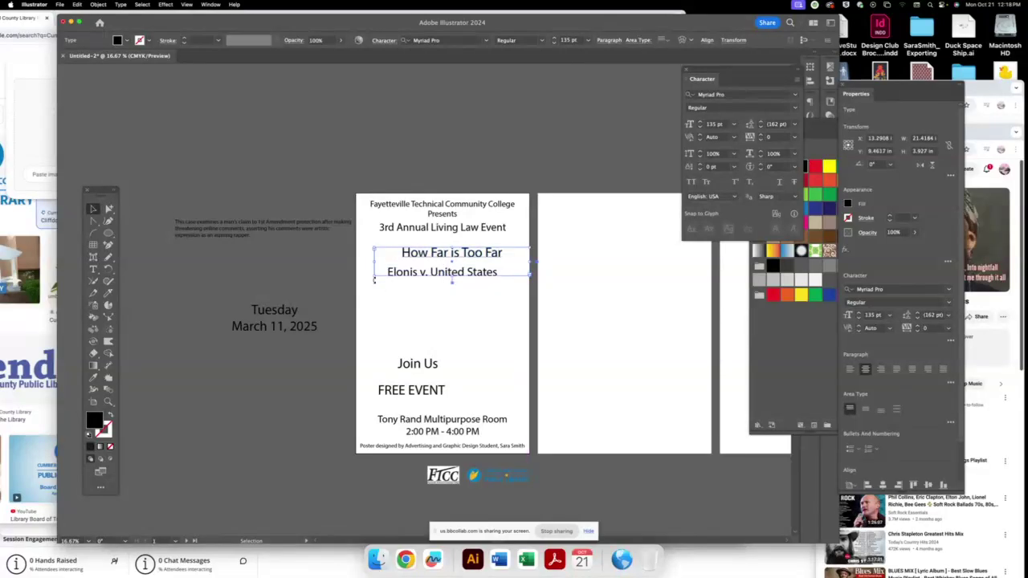
drag(374, 279, 355, 282)
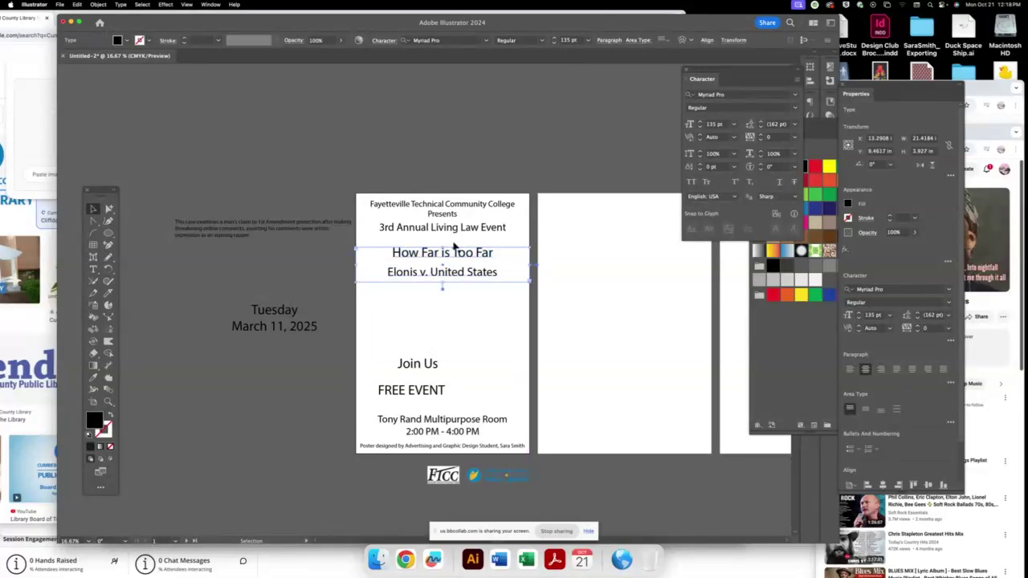
click(700, 121)
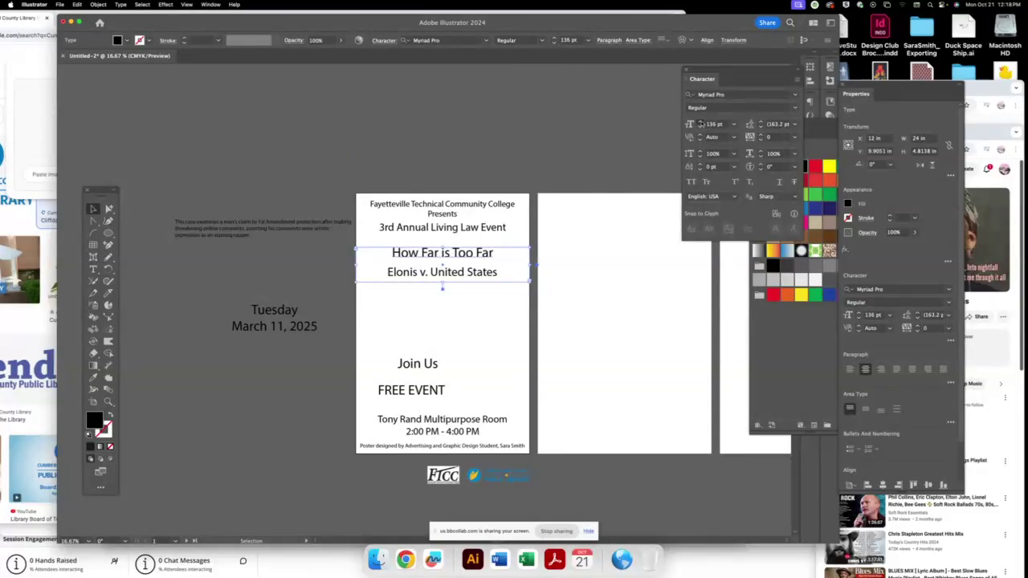
click(701, 122)
text(184)
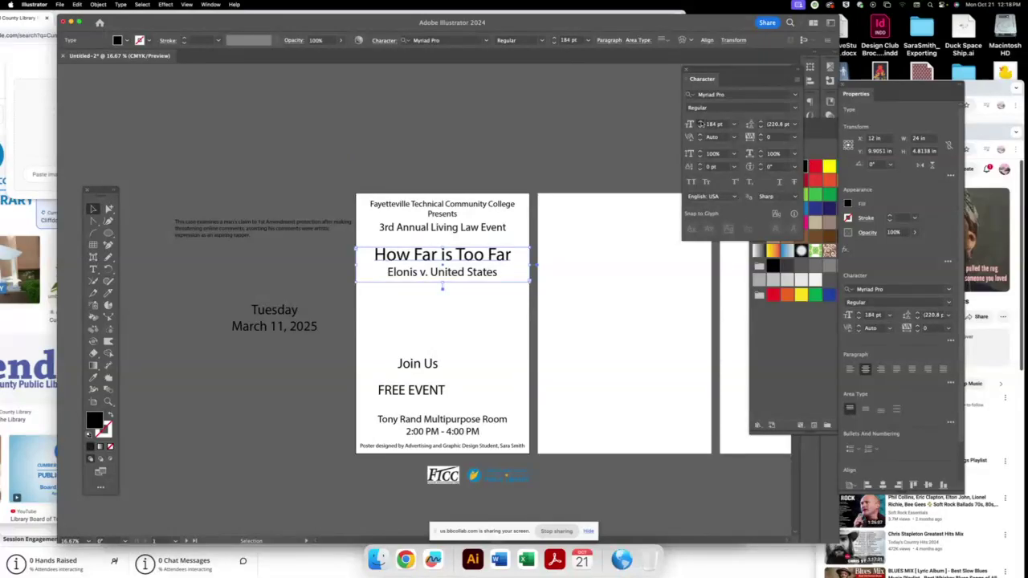
click(700, 122)
click(700, 122)
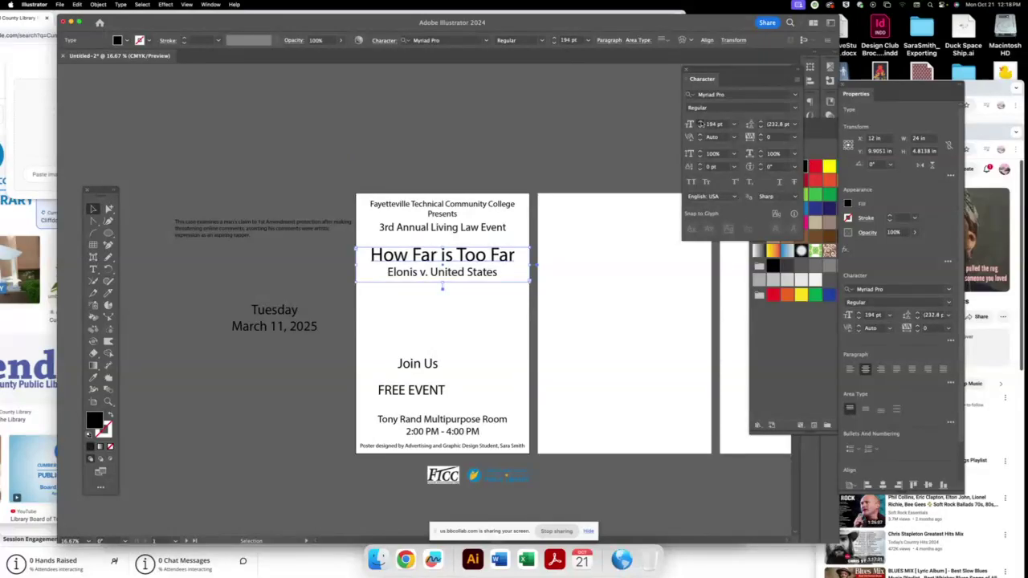
click(700, 122)
click(700, 122)
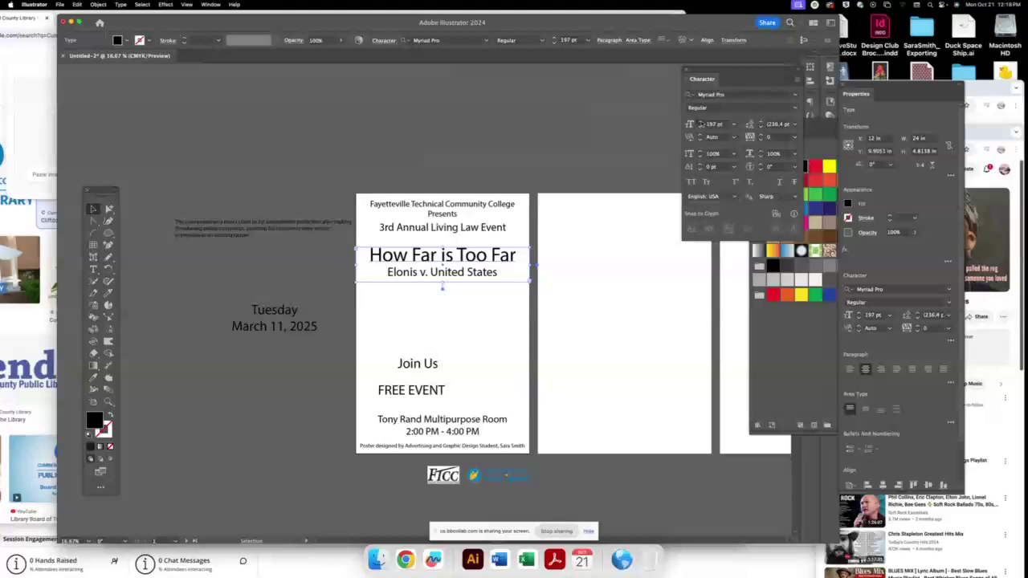
click(214, 178)
drag(458, 260, 464, 272)
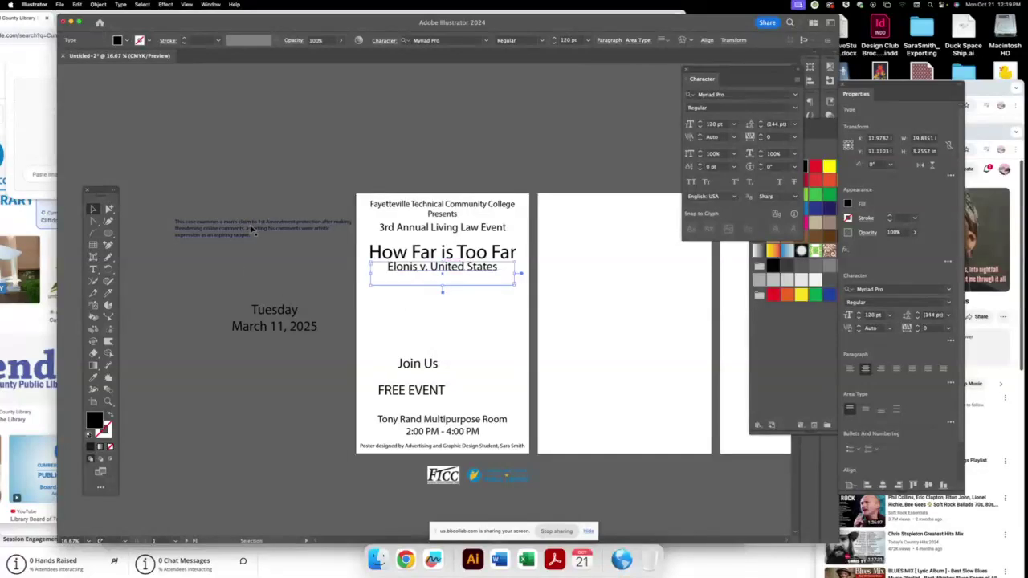
- Move the case description below Elonis, narrow it, and centre-align its text
drag(244, 227, 437, 294)
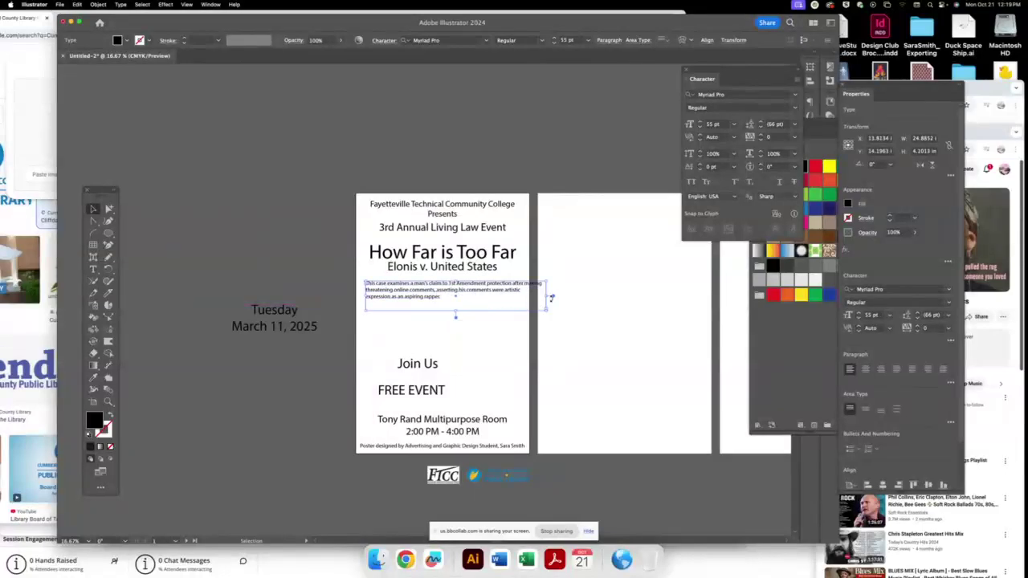
drag(549, 296, 526, 296)
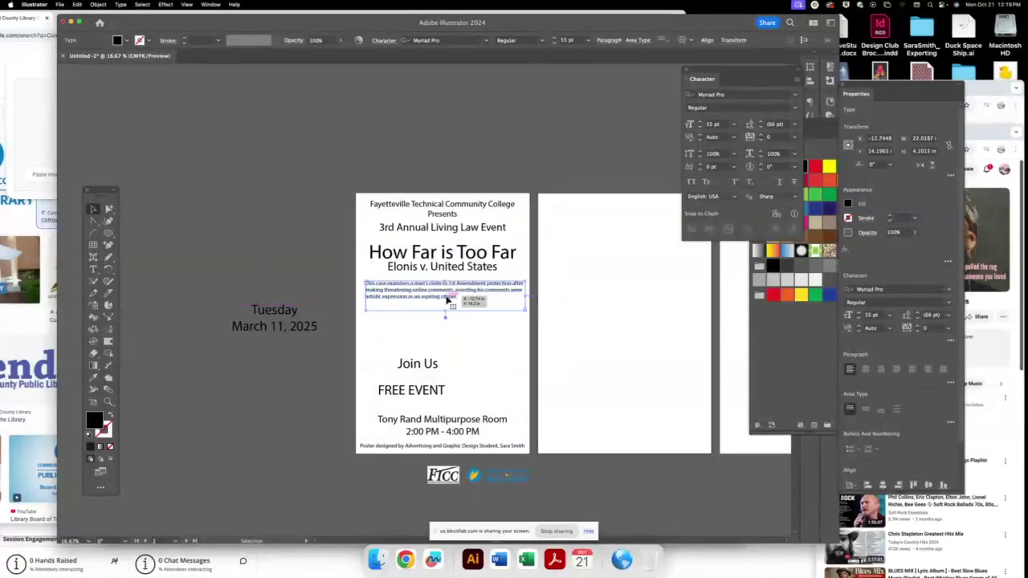
key(super+a)
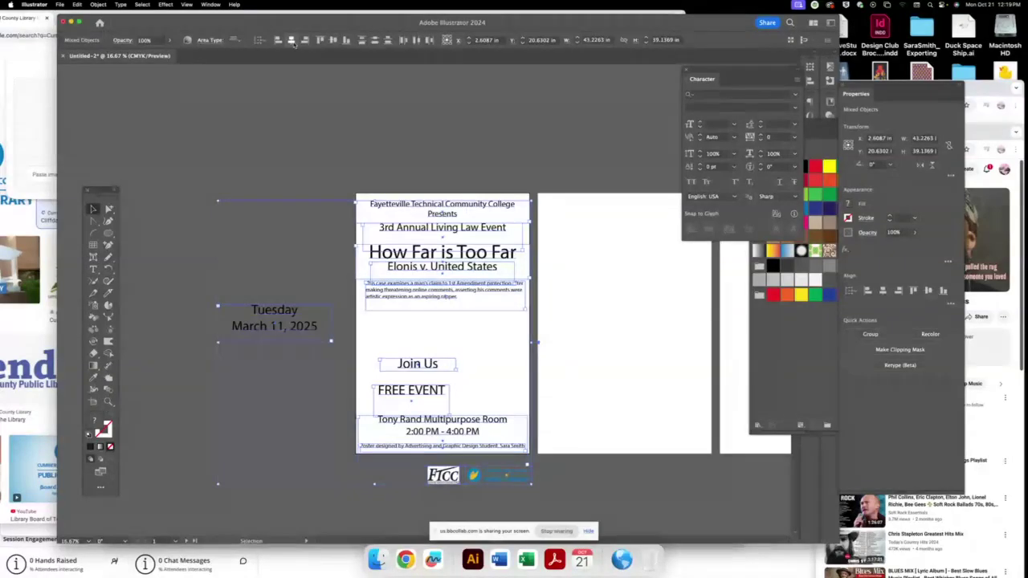
click(486, 155)
click(475, 295)
triple_click(474, 294)
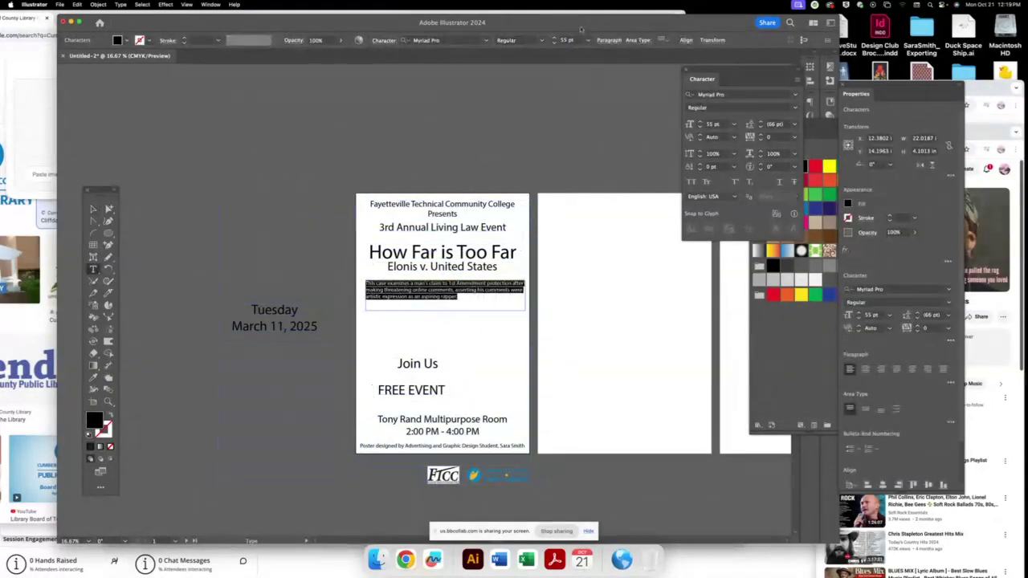
click(617, 41)
click(527, 59)
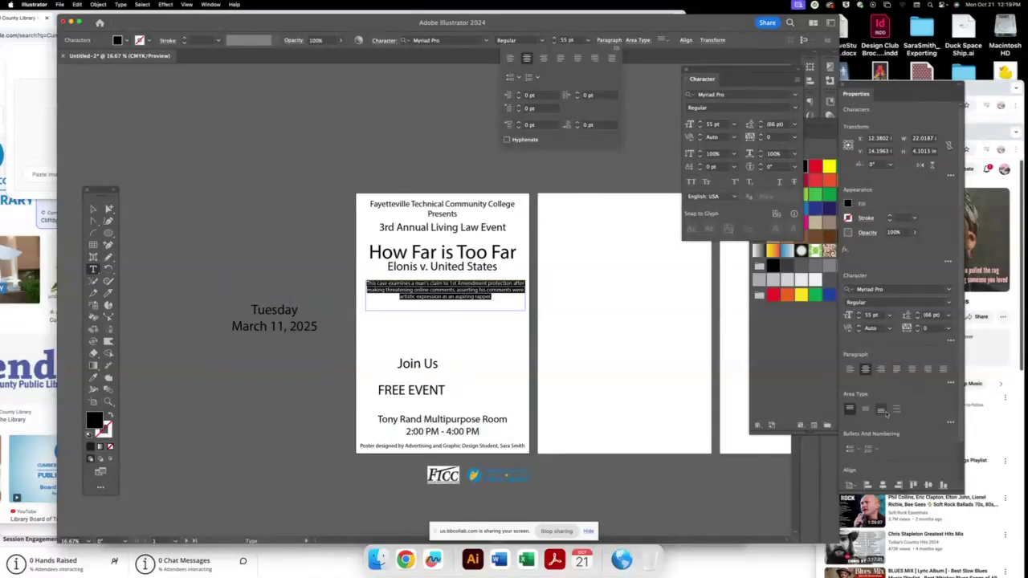
click(230, 209)
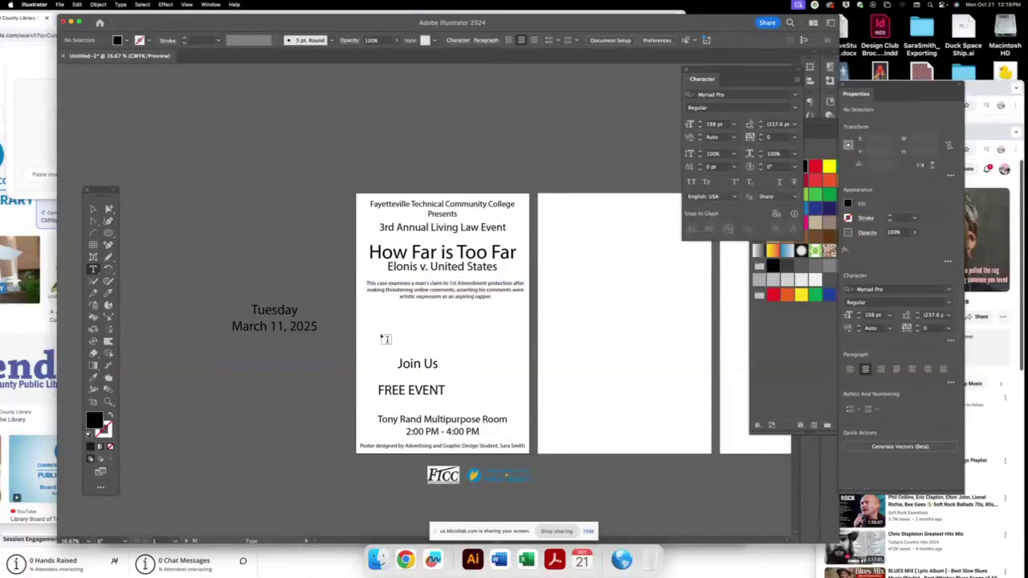
- Zoom in and widen the case description frame on both sides
click(109, 401)
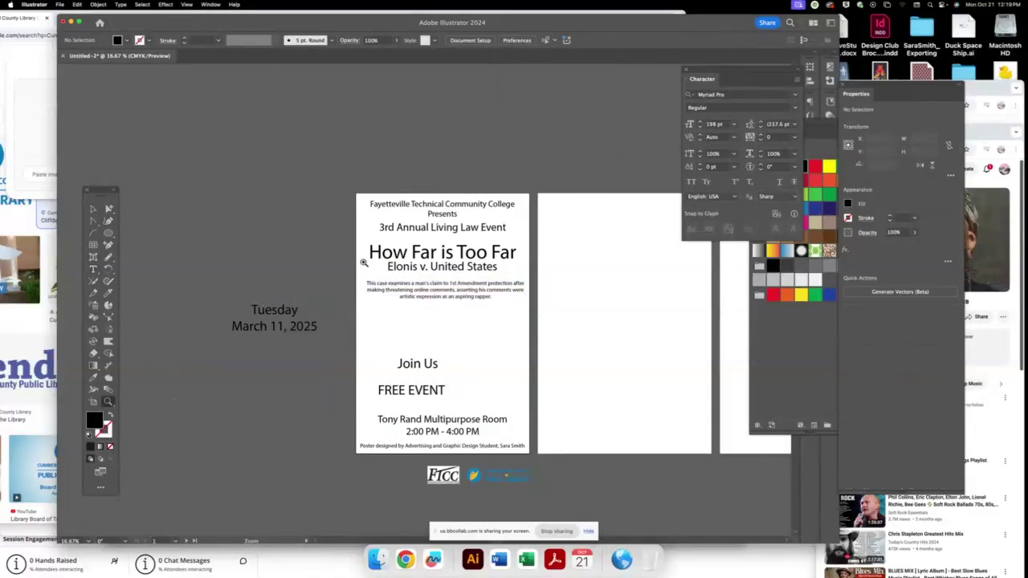
click(366, 265)
click(446, 341)
key(v)
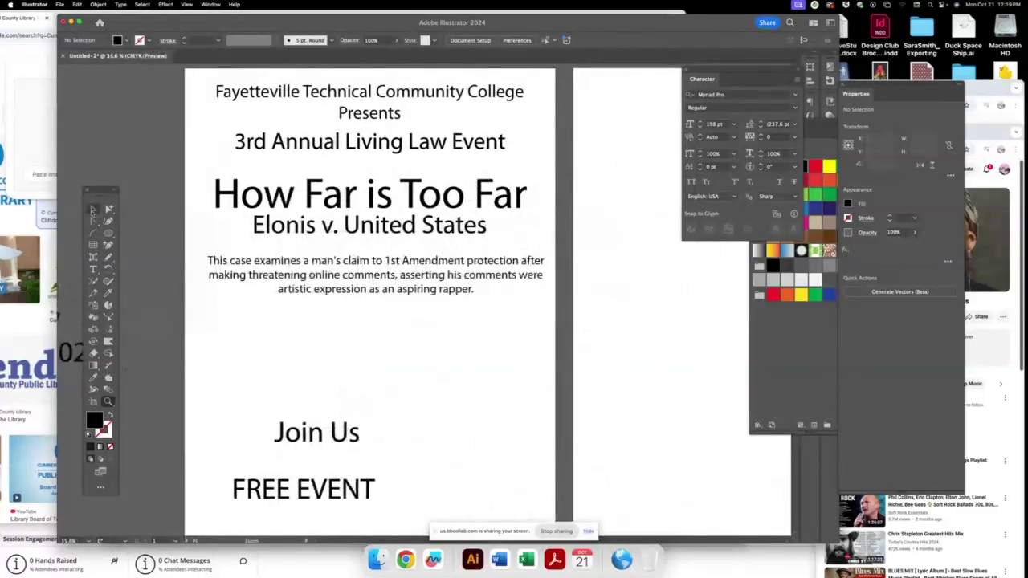
click(458, 276)
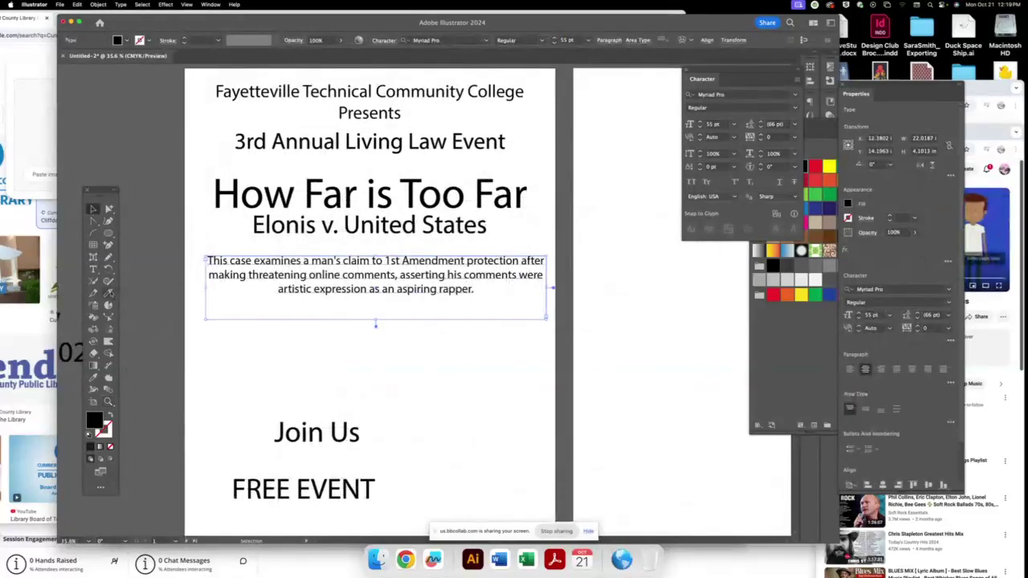
drag(207, 289, 186, 290)
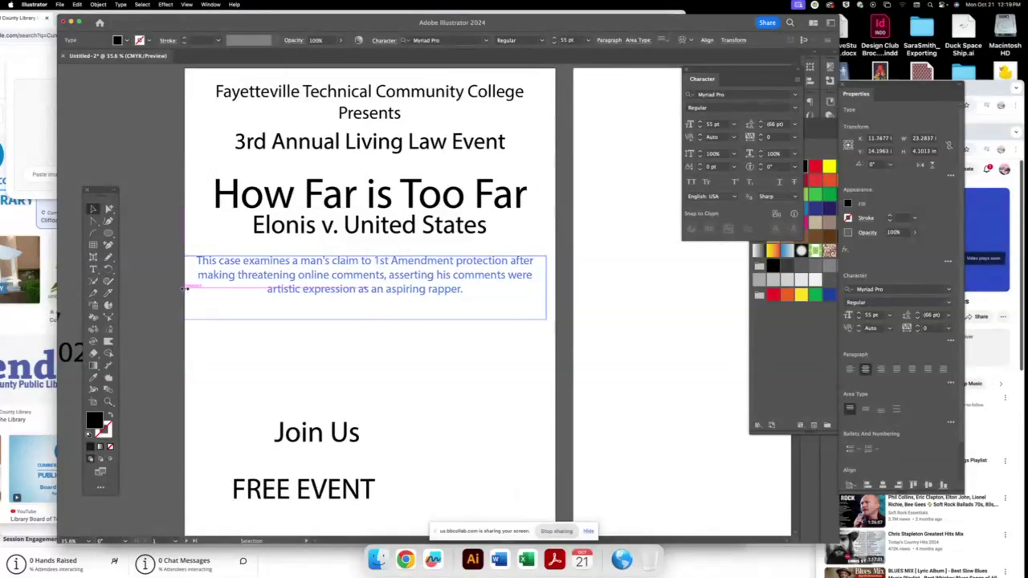
drag(547, 287, 556, 289)
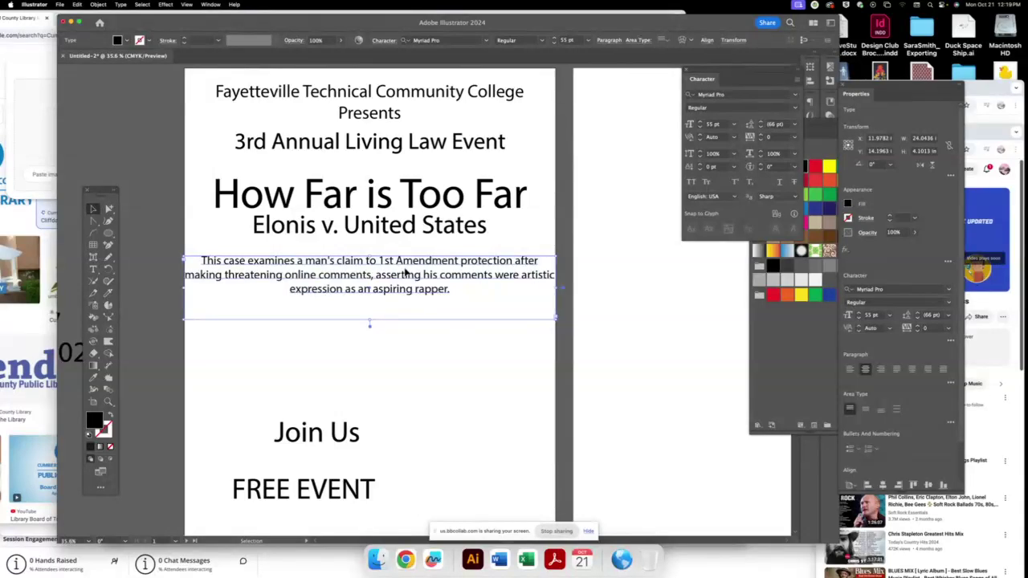
- Insert line breaks before 'after' and 'were' to make three even lines
double_click(522, 265)
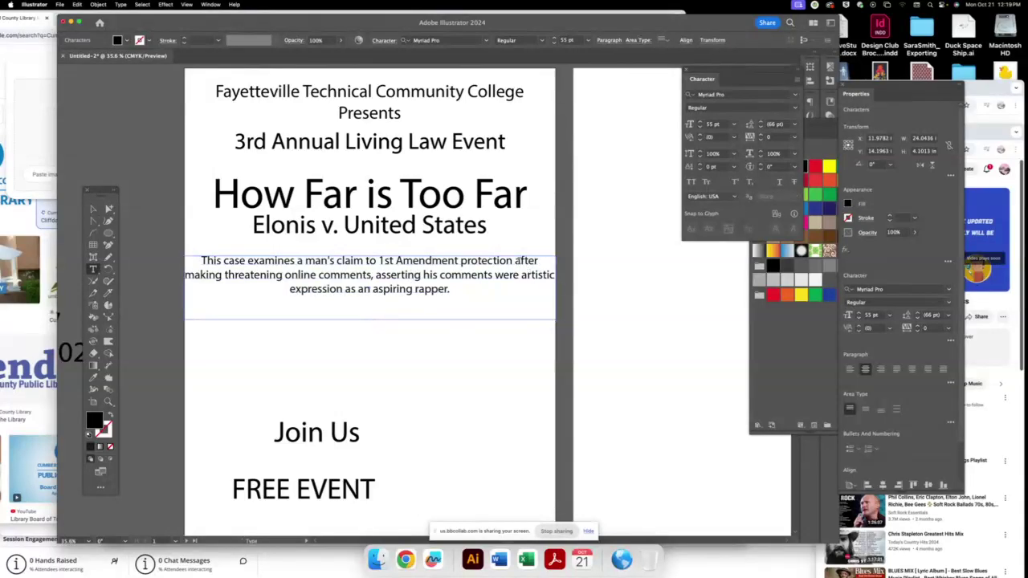
key(Return)
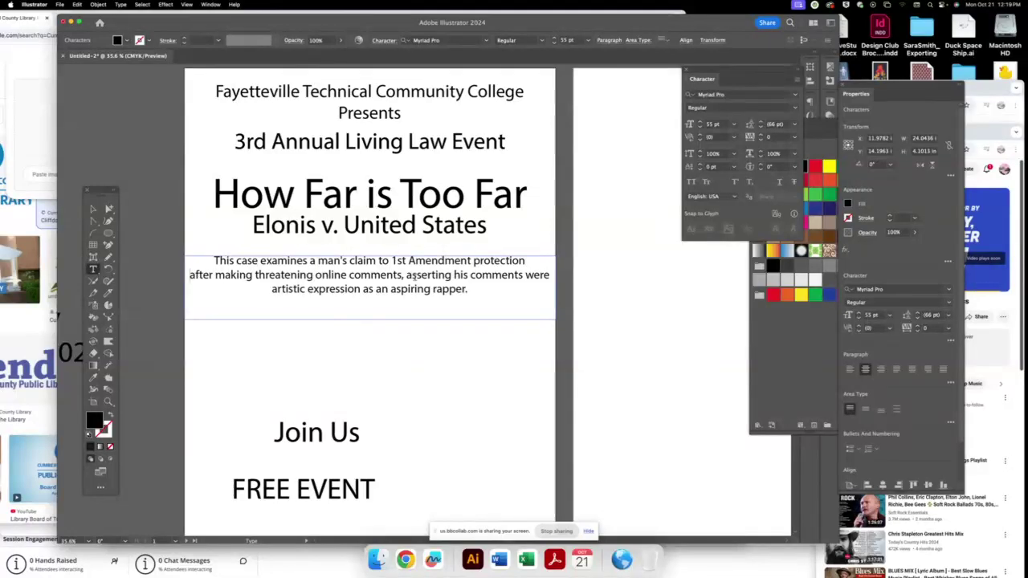
click(526, 274)
key(Return)
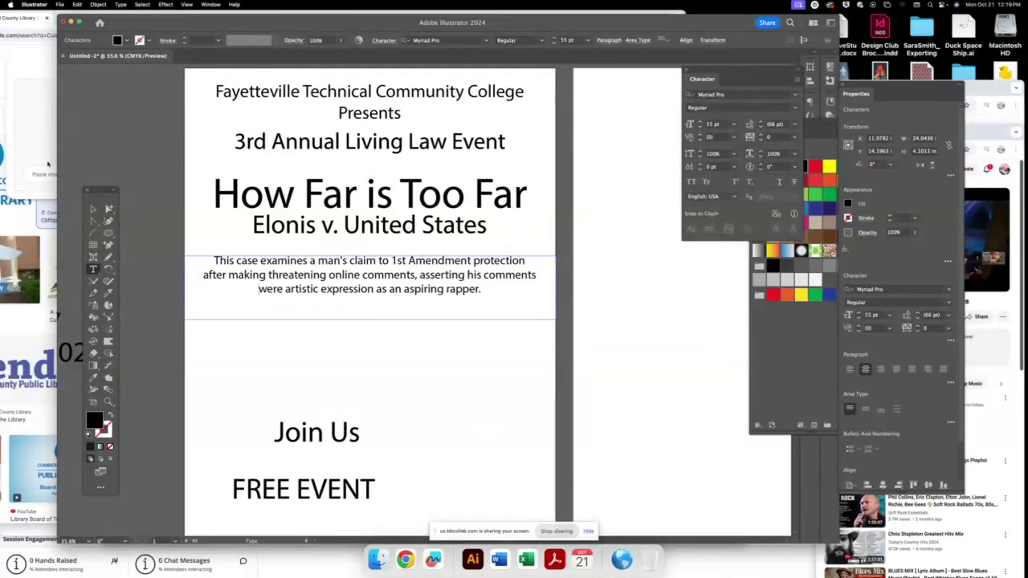
click(92, 209)
click(165, 207)
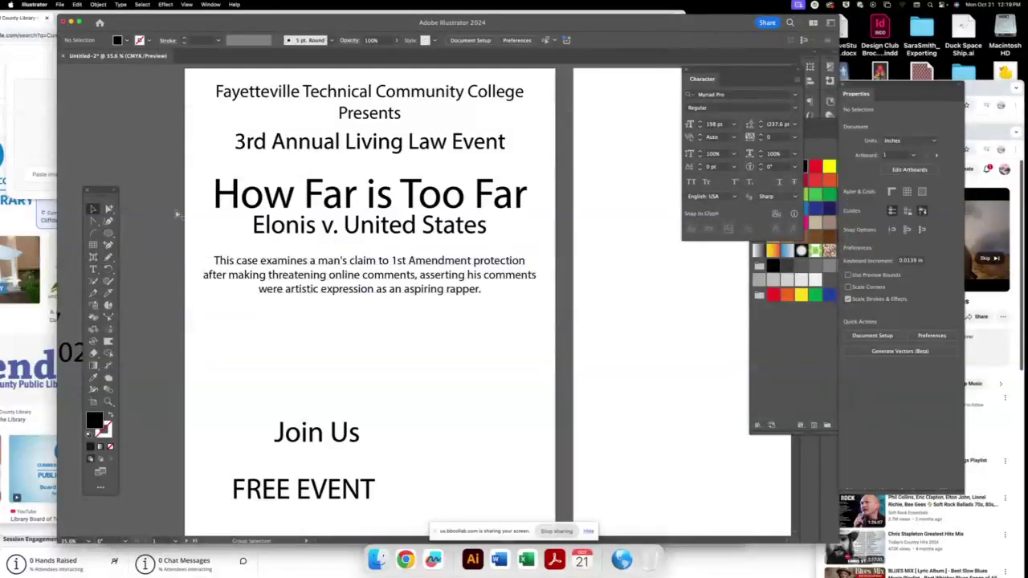
key(ctrl+0)
- Bring the Tuesday, March 11, 2025 date from the pasteboard to just below the case description
key(ctrl+minus)
scroll(354, 161, down, 3)
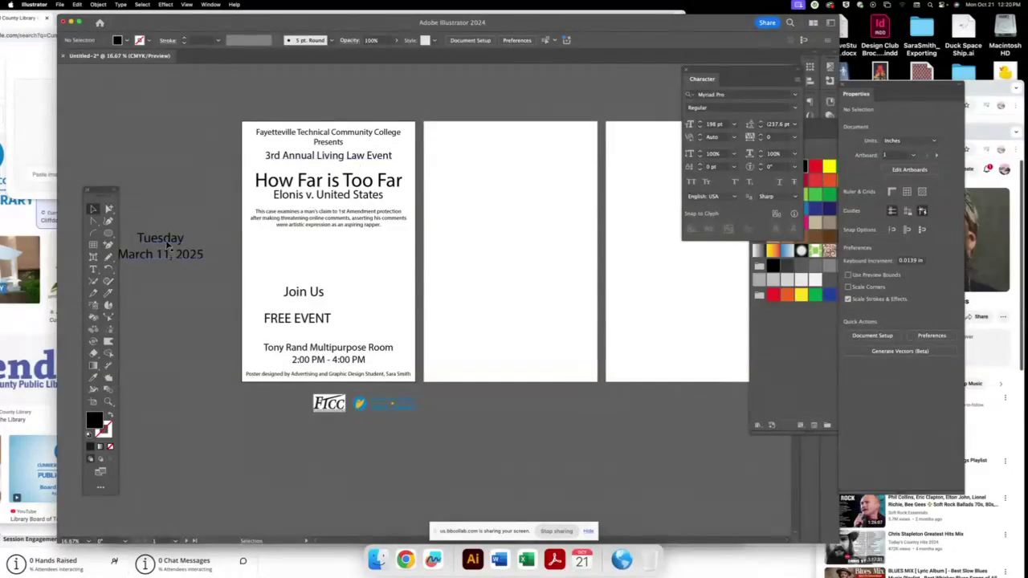
drag(168, 244, 335, 252)
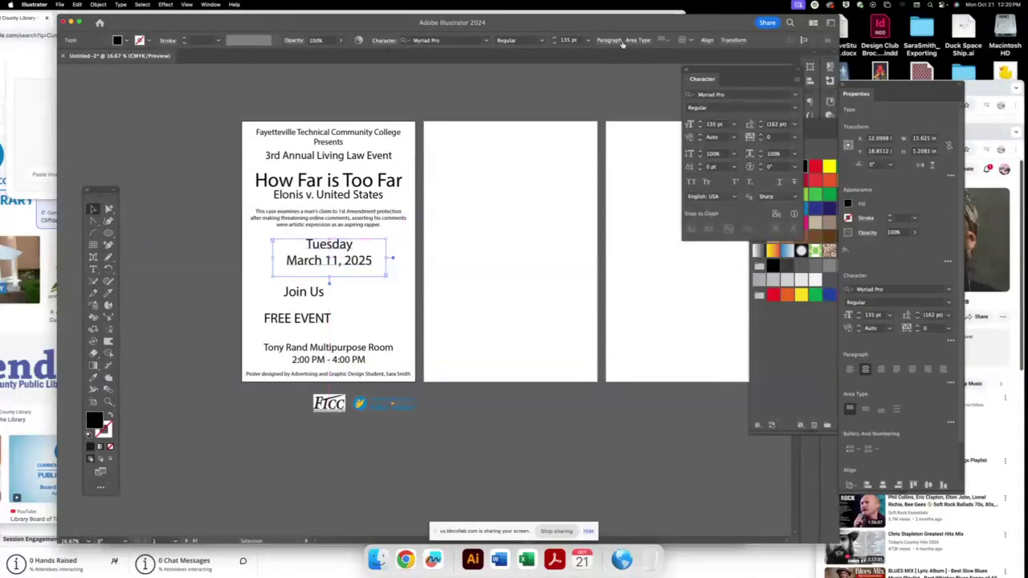
- Centre the date on the poster and move Join Us and FREE EVENT to the pasteboard
click(706, 40)
click(618, 68)
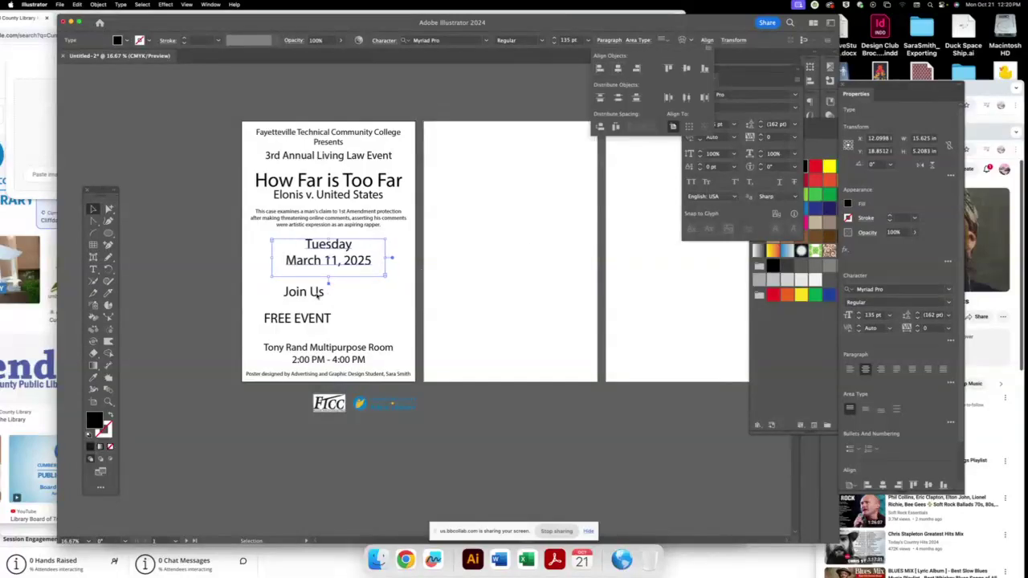
drag(299, 301, 166, 419)
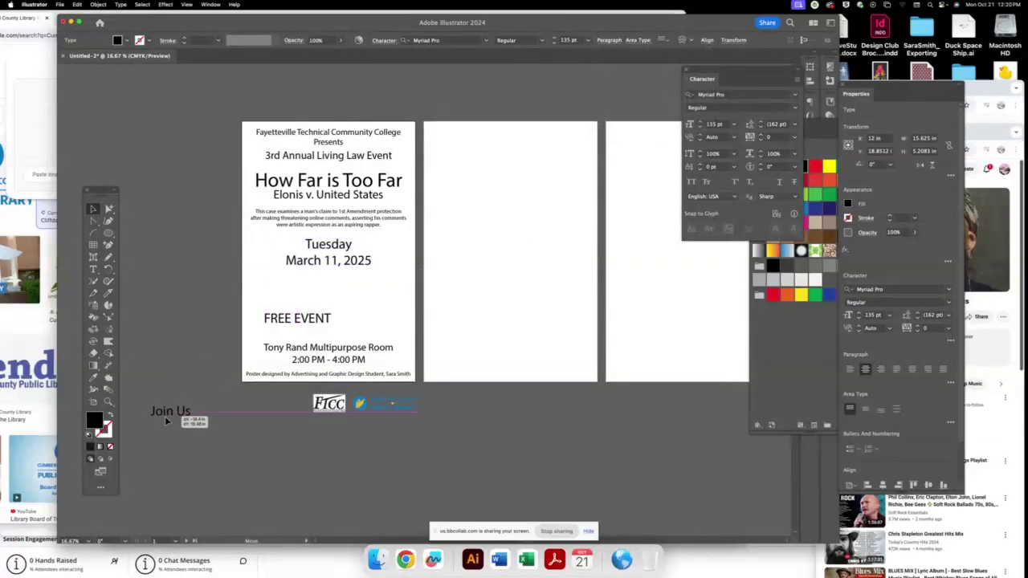
mouse_move(274, 321)
mouse_down()
mouse_move(205, 340)
mouse_move(154, 390)
mouse_up()
shift+click(170, 411)
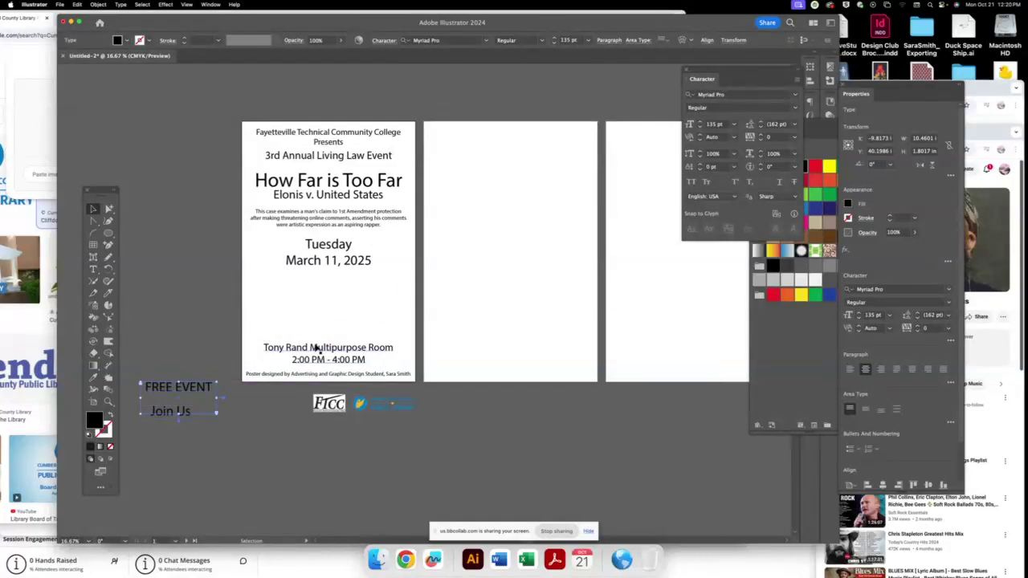
- Raise the room and time text under the date and put the library logo bottom-right
drag(347, 351, 348, 278)
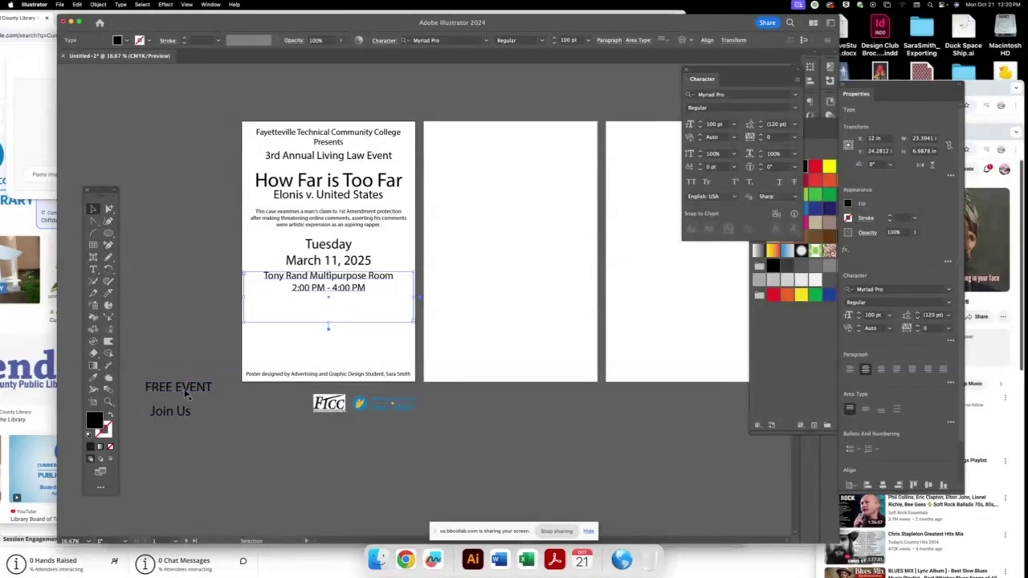
mouse_move(184, 393)
mouse_down()
mouse_move(349, 337)
mouse_move(150, 334)
mouse_up()
drag(383, 410, 387, 360)
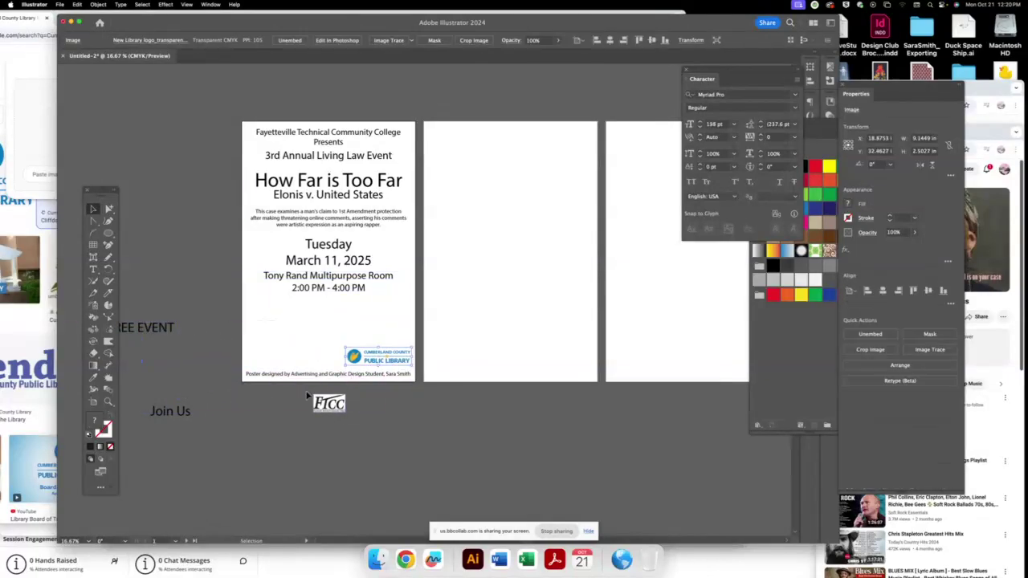
- Place the FTCC logo bottom-left and nudge the library logo into the bottom-right corner
mouse_move(331, 409)
mouse_down()
mouse_move(317, 362)
mouse_move(266, 361)
mouse_up()
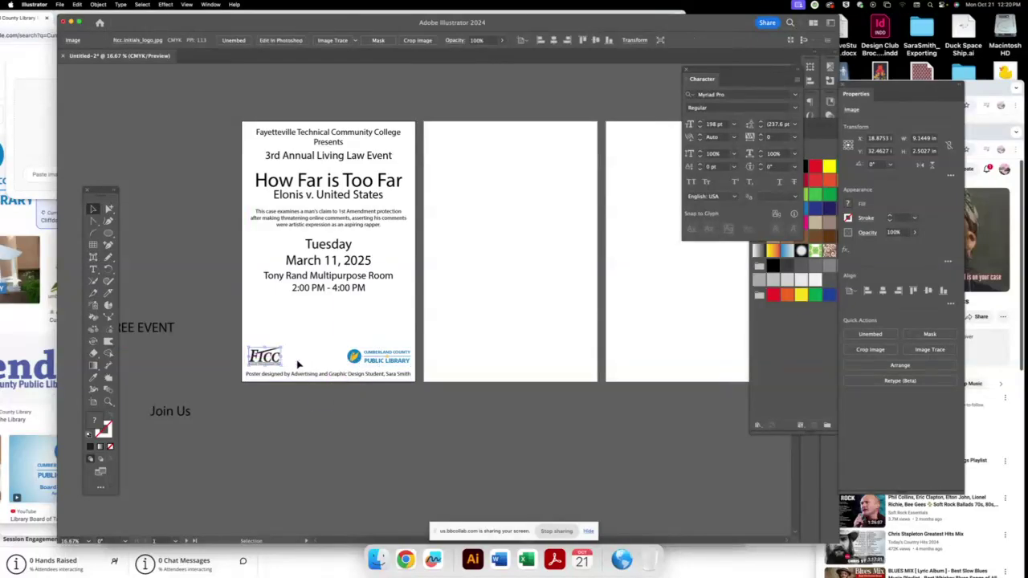
click(398, 365)
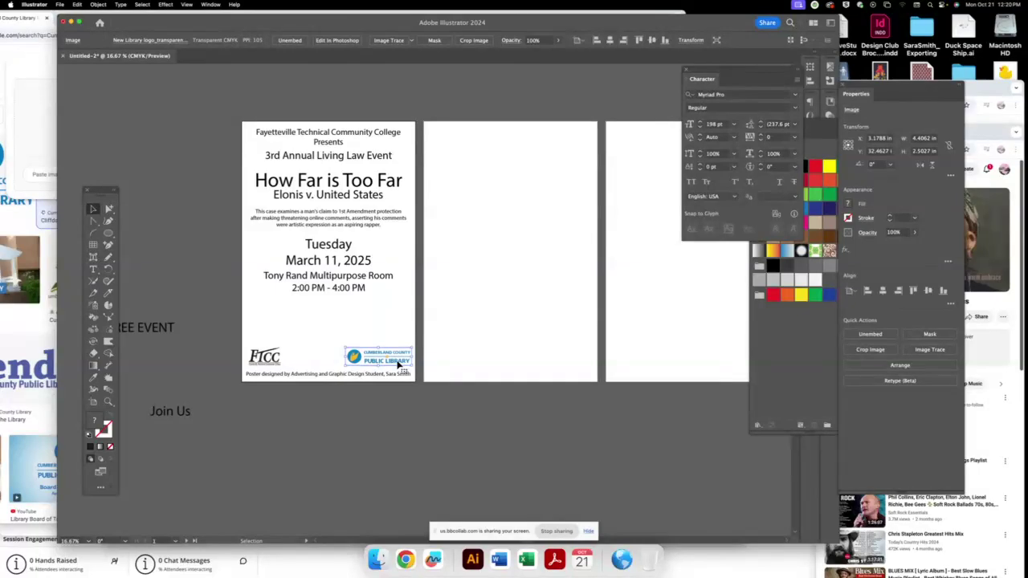
drag(401, 363, 402, 362)
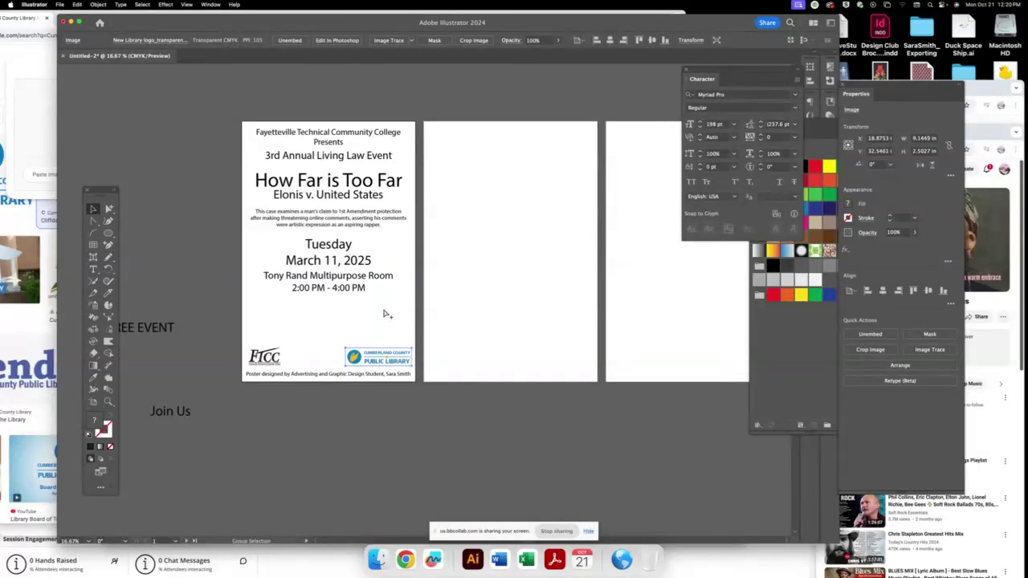
key(super+0)
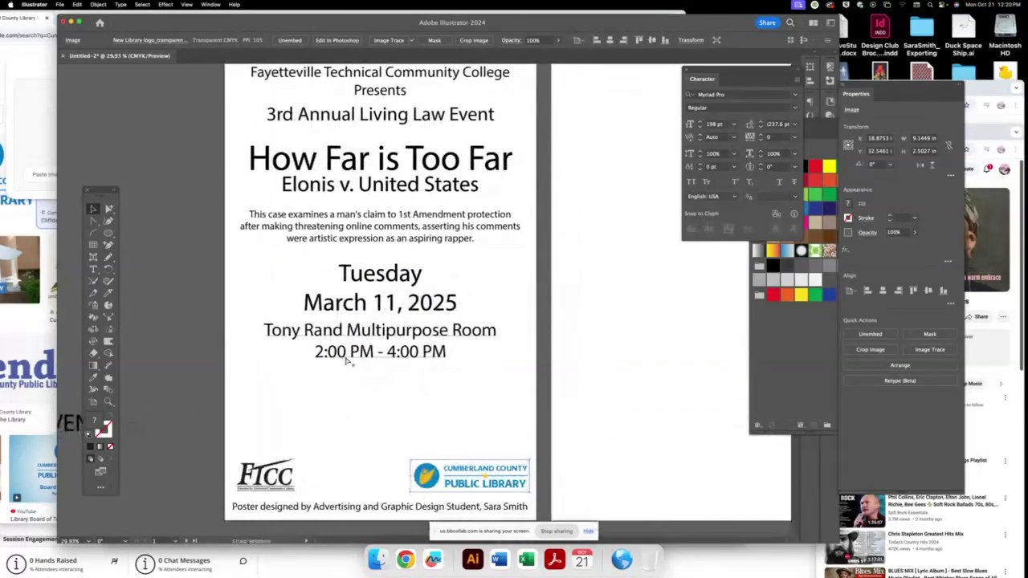
- Drag a ruler guide down to the logos and lower the library logo slightly
drag(376, 107, 378, 497)
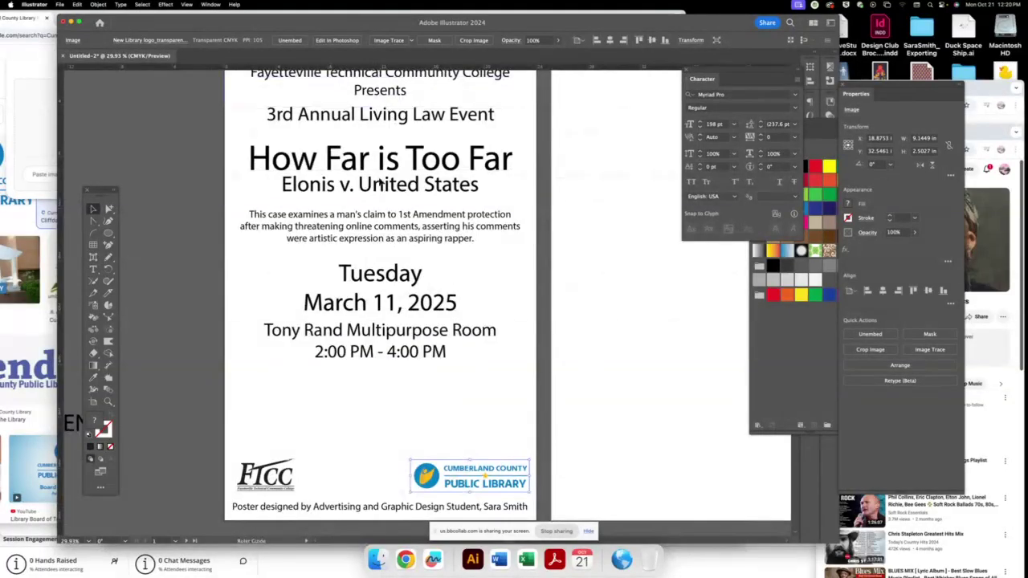
click(378, 494)
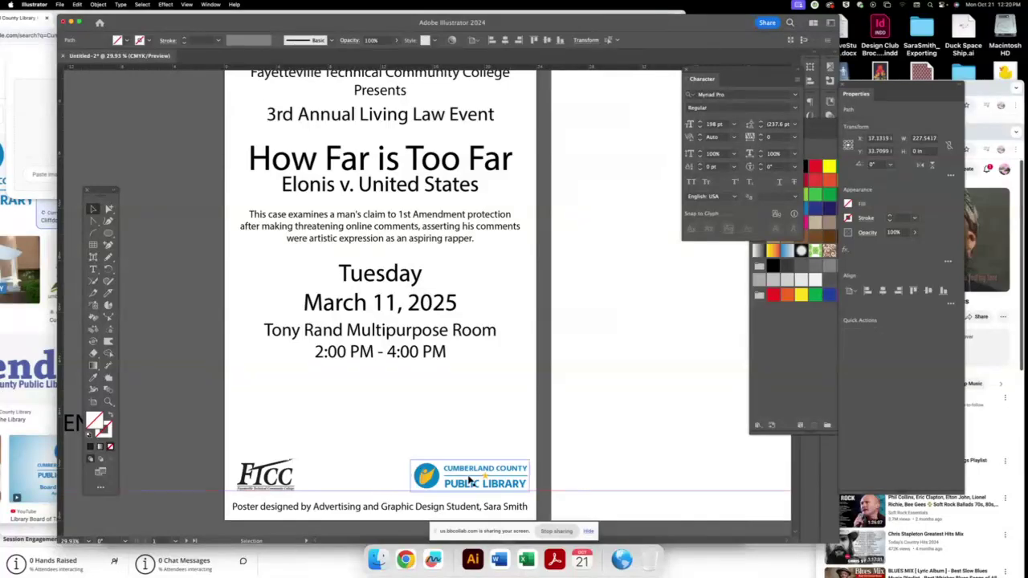
drag(472, 479, 474, 481)
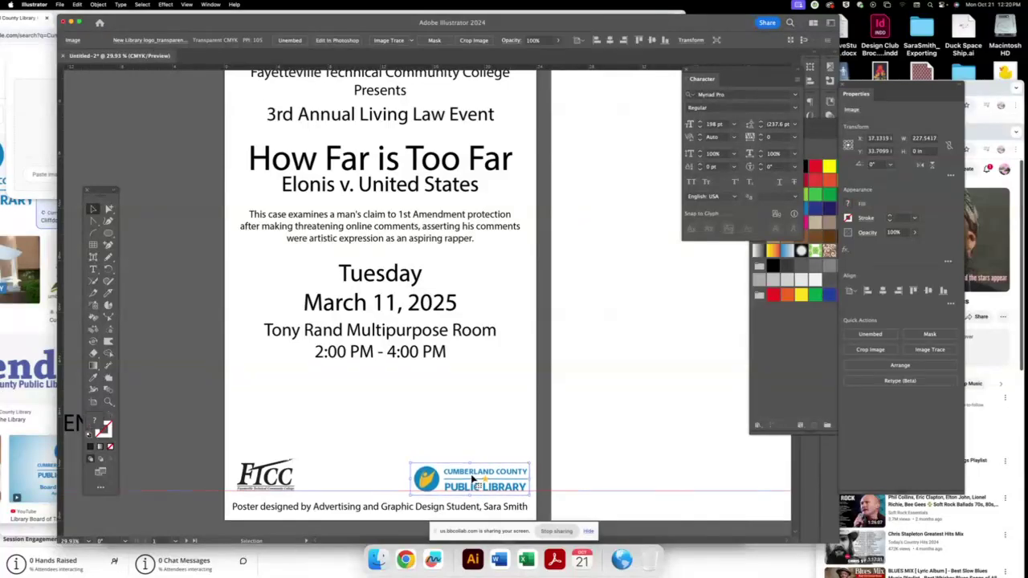
drag(474, 480, 475, 482)
click(205, 450)
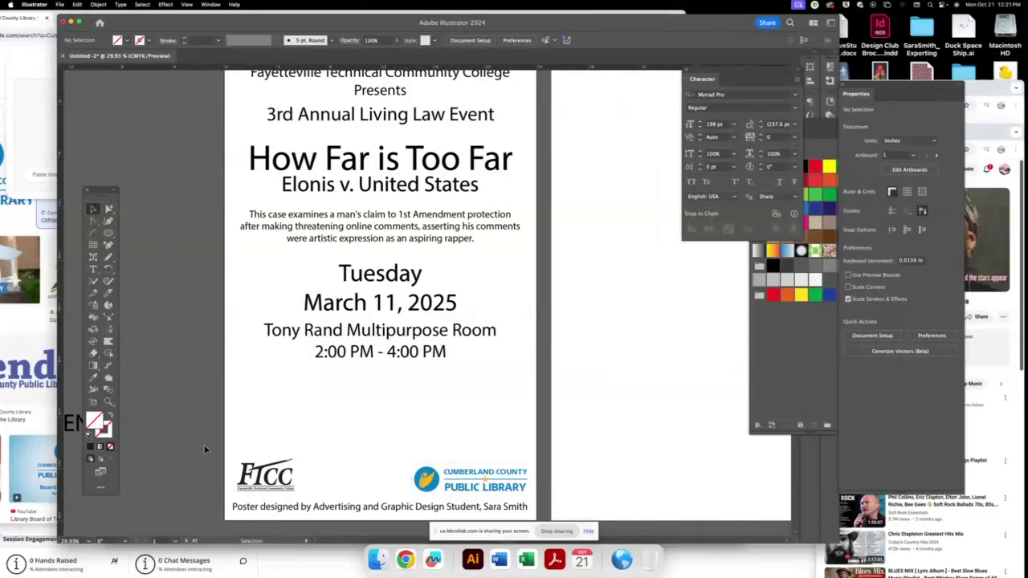
- Nudge the FTCC and library logos up together so they sit level
click(418, 476)
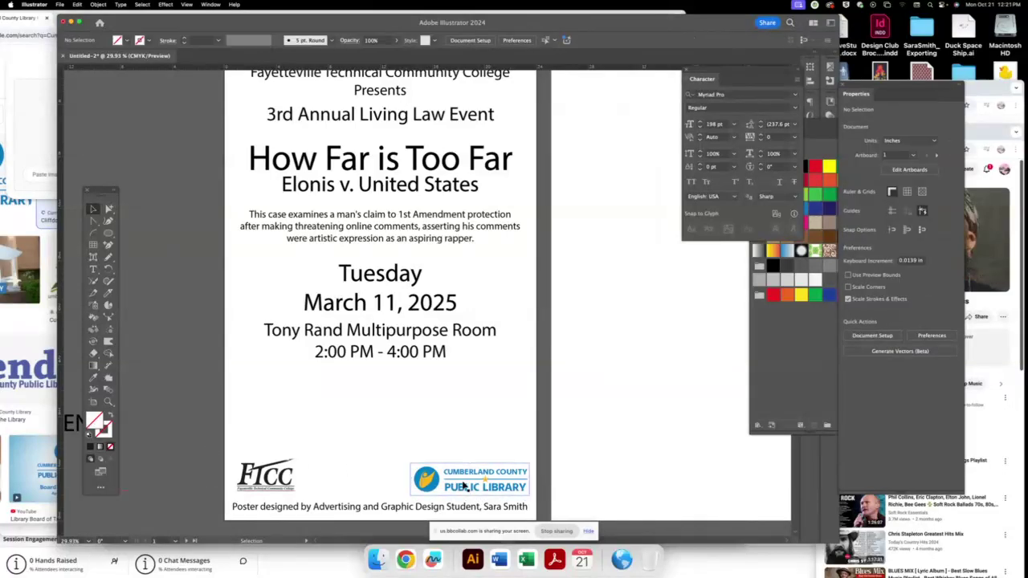
shift+click(281, 489)
key(Up)
key(Up)
key(Up)
key(Up)
key(Up)
key(Up)
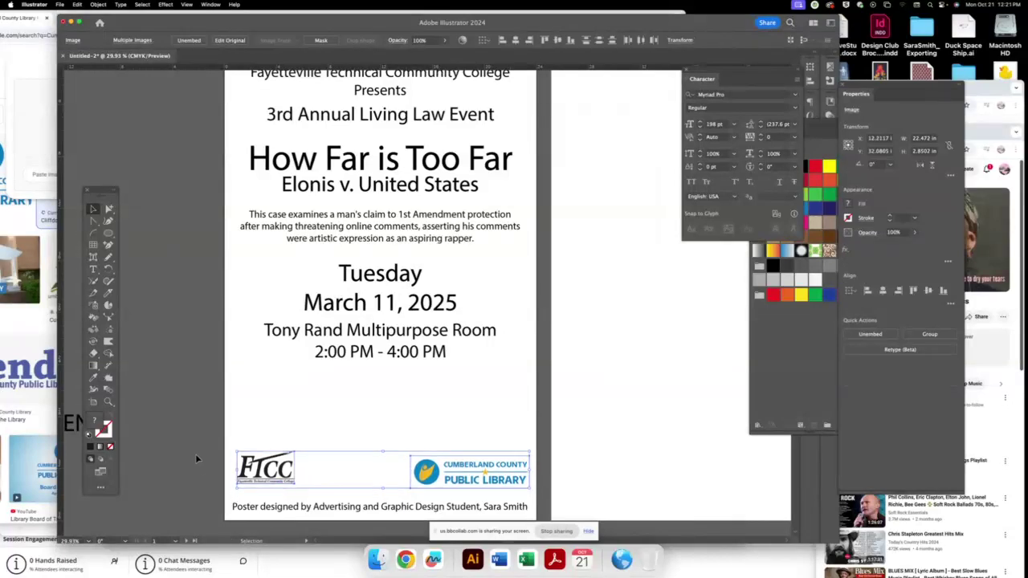
click(195, 457)
key(super+minus)
key(super+minus)
scroll(266, 256, right, 3)
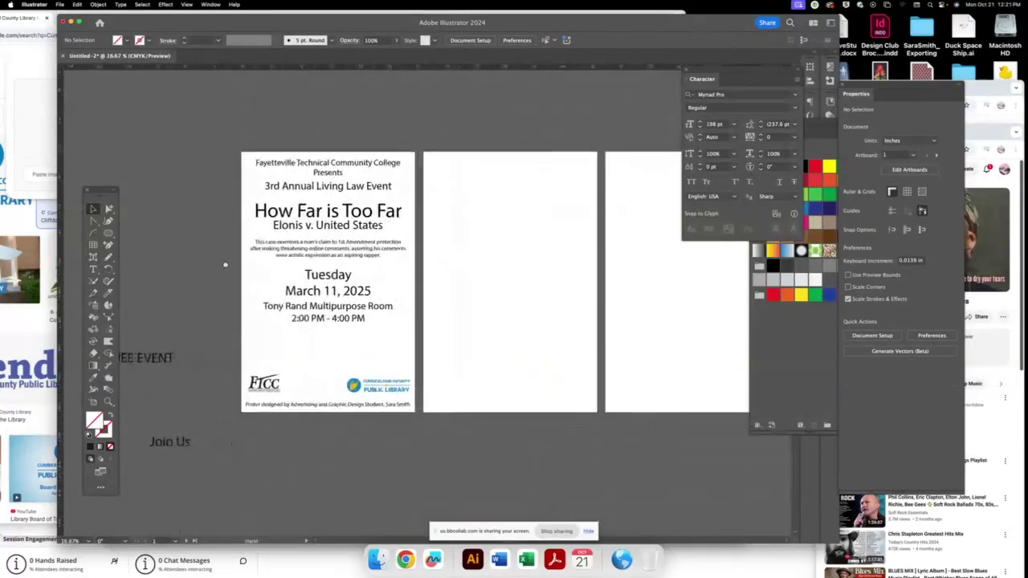
- Search Google Images for 'free event' in Chrome
click(31, 331)
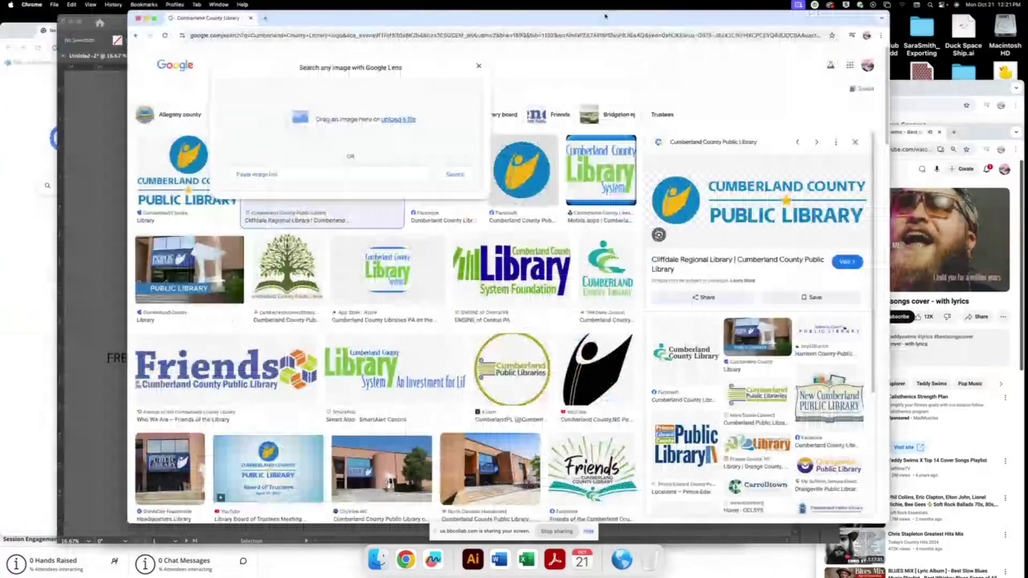
drag(605, 15, 738, 15)
click(602, 36)
text(free event)
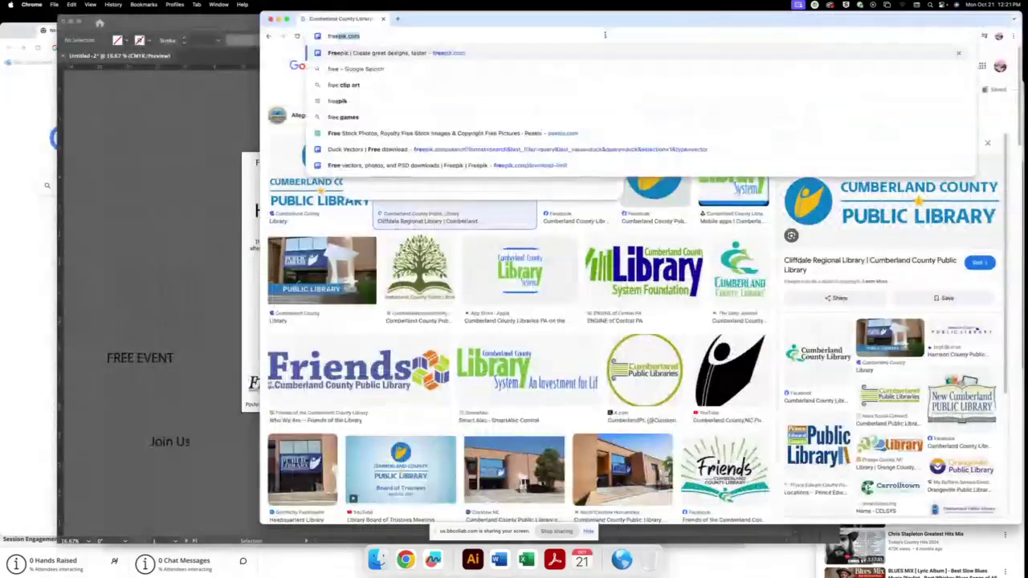
text(s)
key(BackSpace)
key(Return)
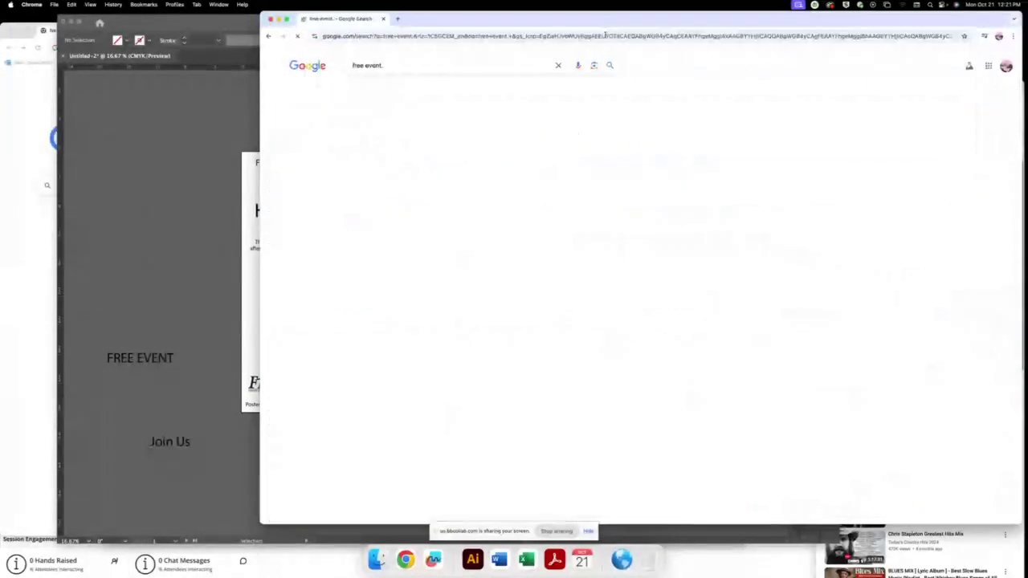
click(374, 91)
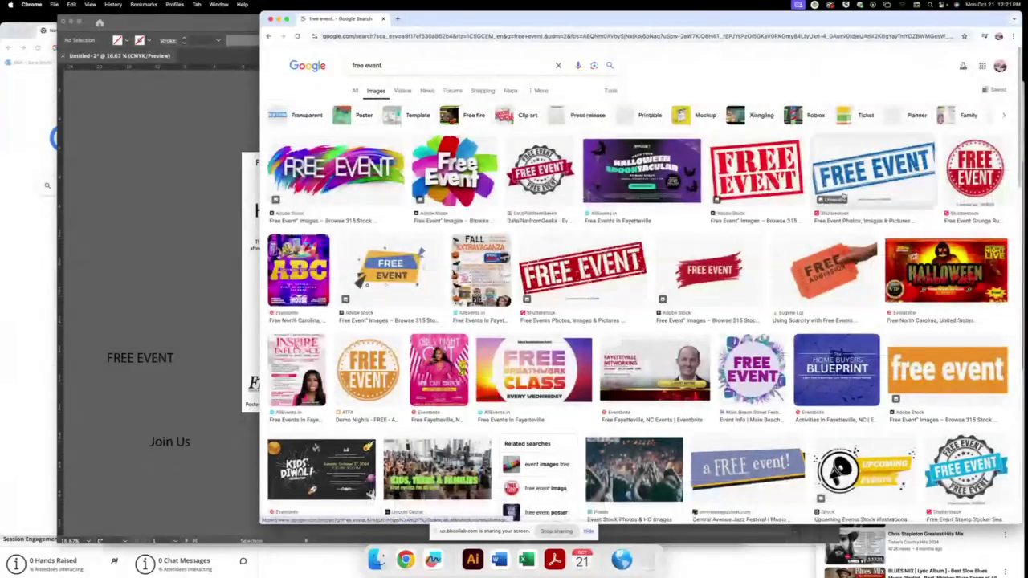
- Scroll the free event image results and preview the green Free Event image
drag(838, 17, 733, 17)
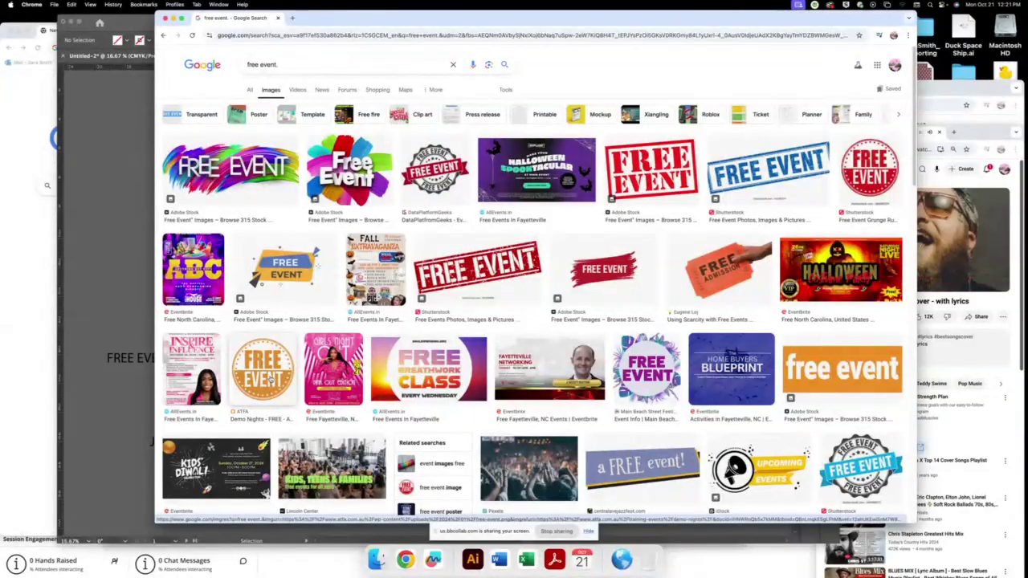
scroll(271, 377, down, 2)
scroll(271, 378, down, 1)
scroll(313, 378, down, 3)
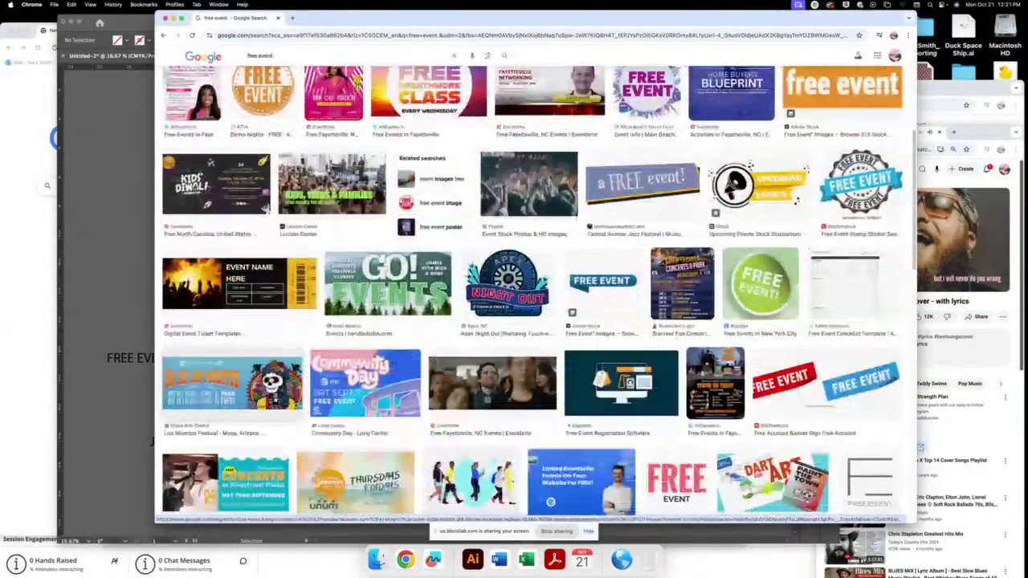
scroll(265, 94, down, 2)
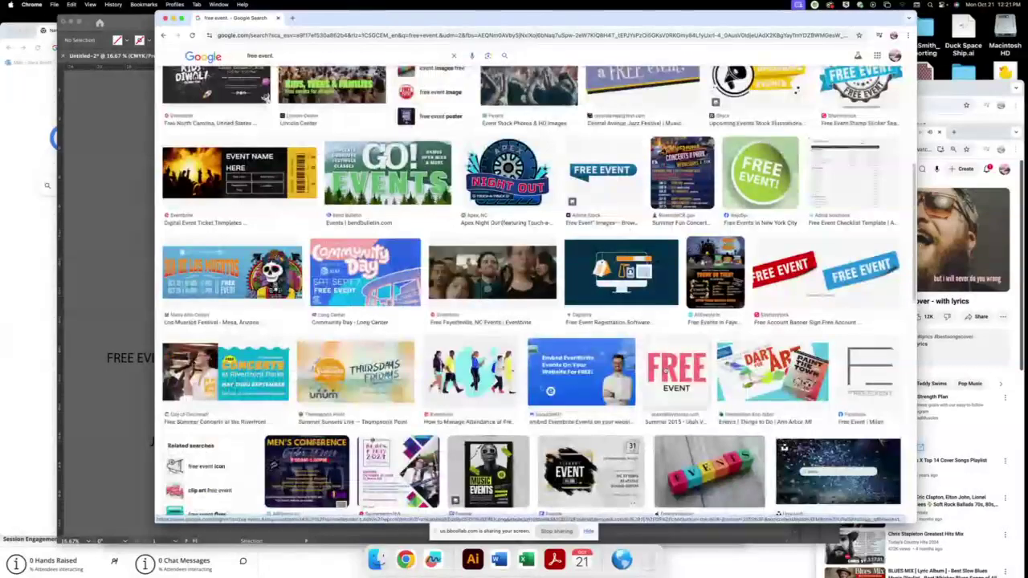
scroll(669, 373, down, 2)
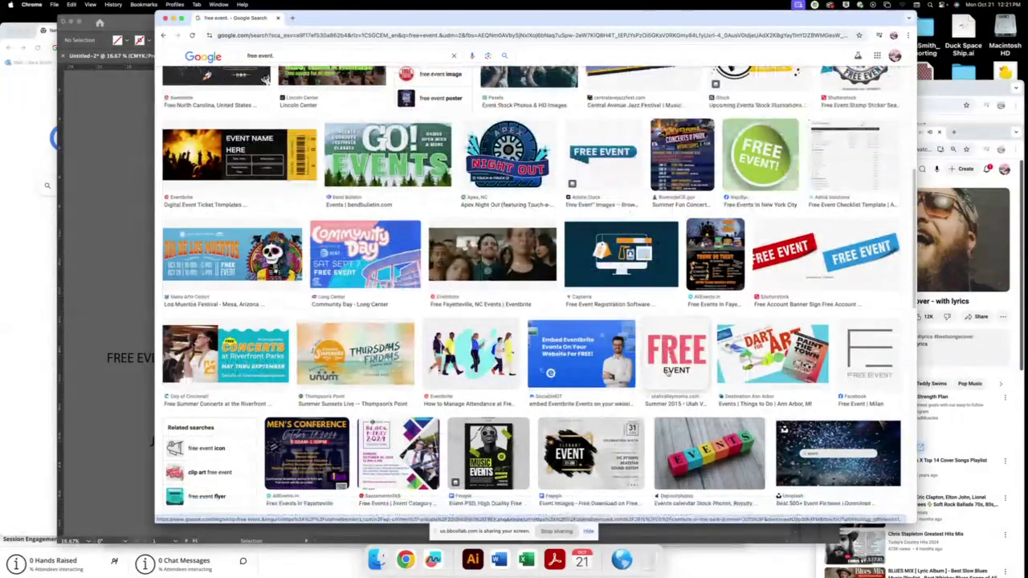
scroll(667, 373, down, 1)
scroll(707, 337, up, 10)
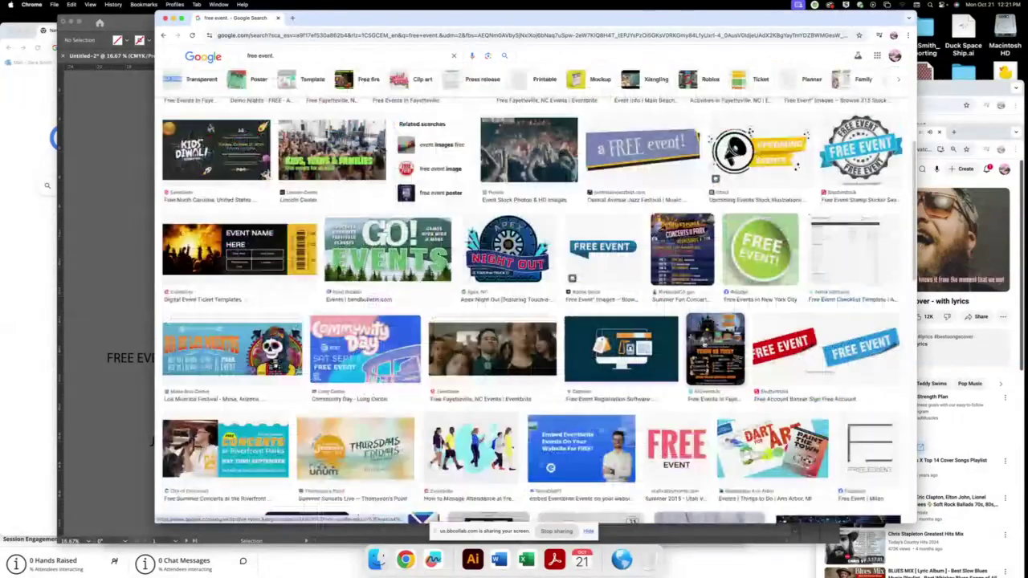
click(763, 259)
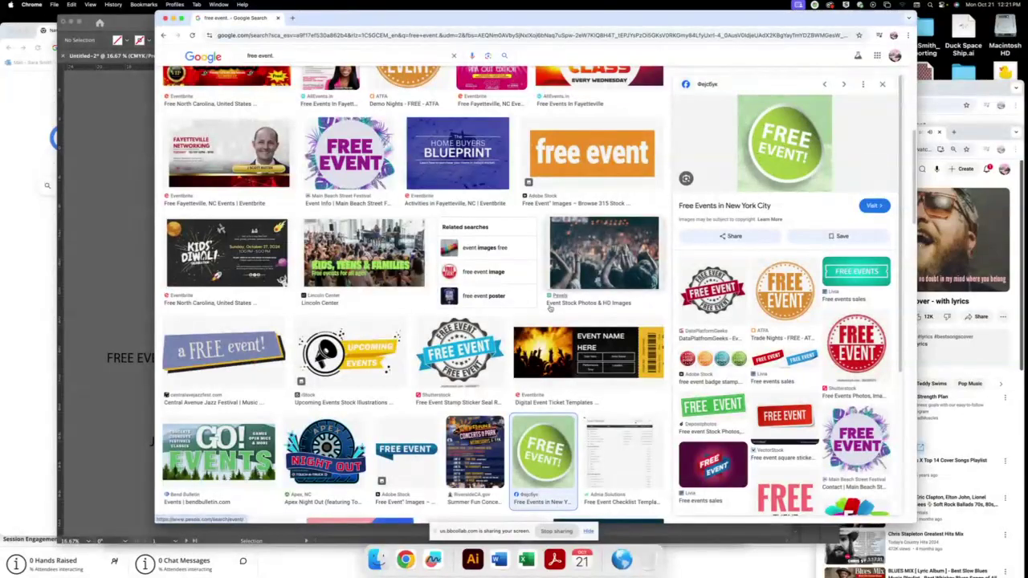
- Scroll further and preview the red and blue FREE EVENT banner
scroll(411, 293, down, 1)
scroll(551, 308, down, 1)
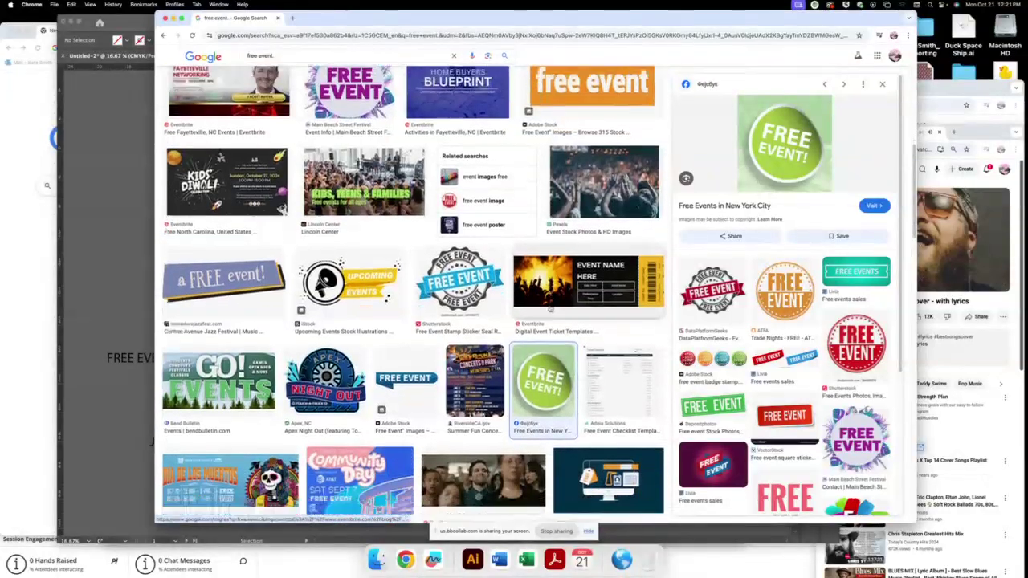
scroll(551, 308, down, 3)
scroll(551, 307, down, 2)
scroll(551, 307, down, 2)
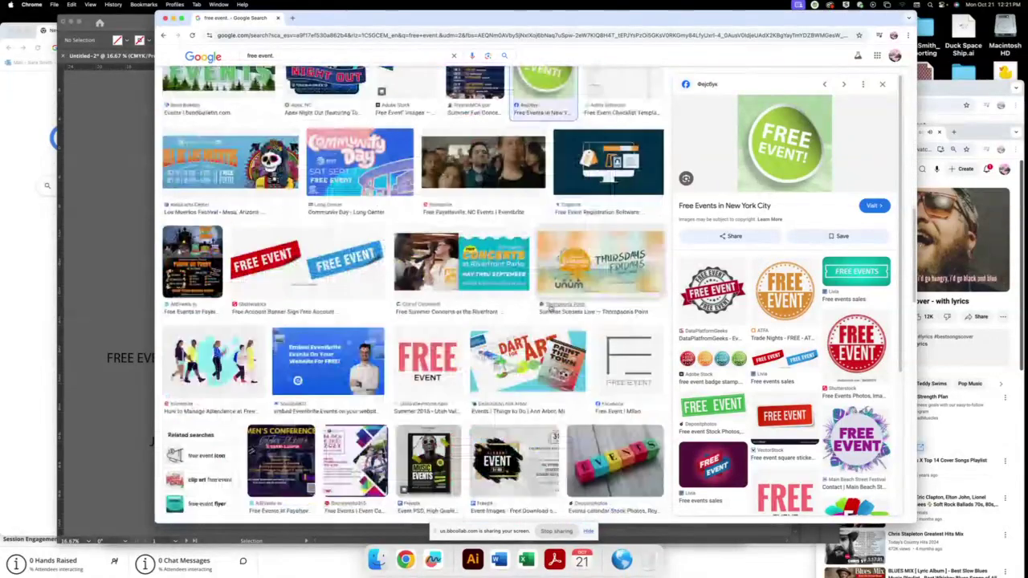
click(270, 267)
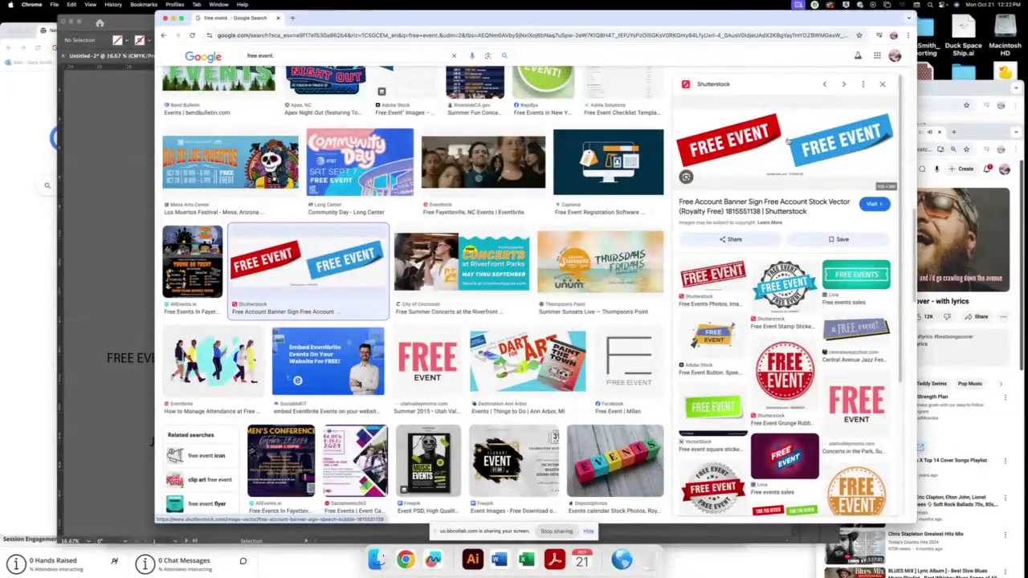
click(514, 36)
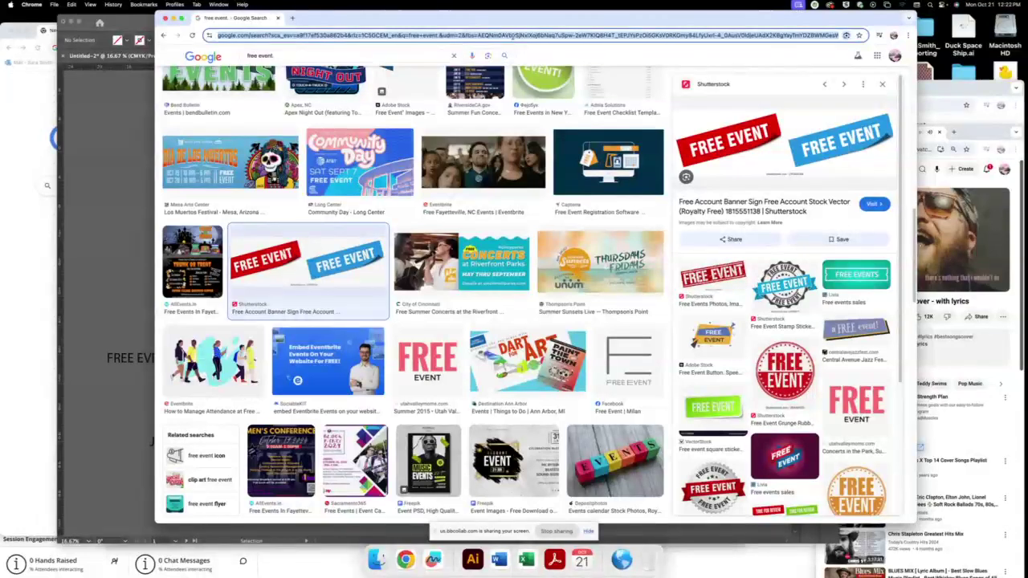
- Go to Freepik and limit the asset search to free vectors
text(freepik)
key(Return)
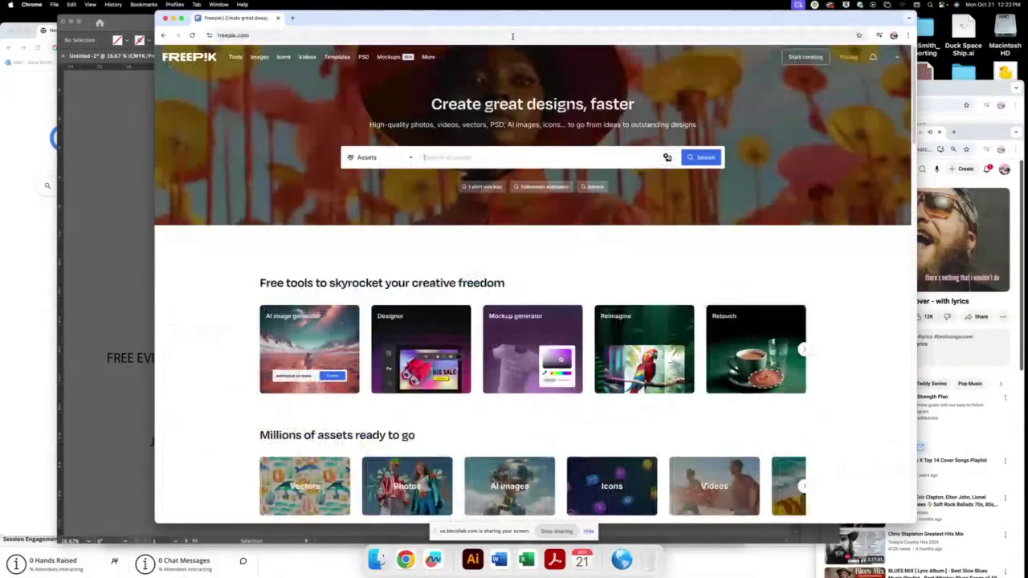
click(412, 157)
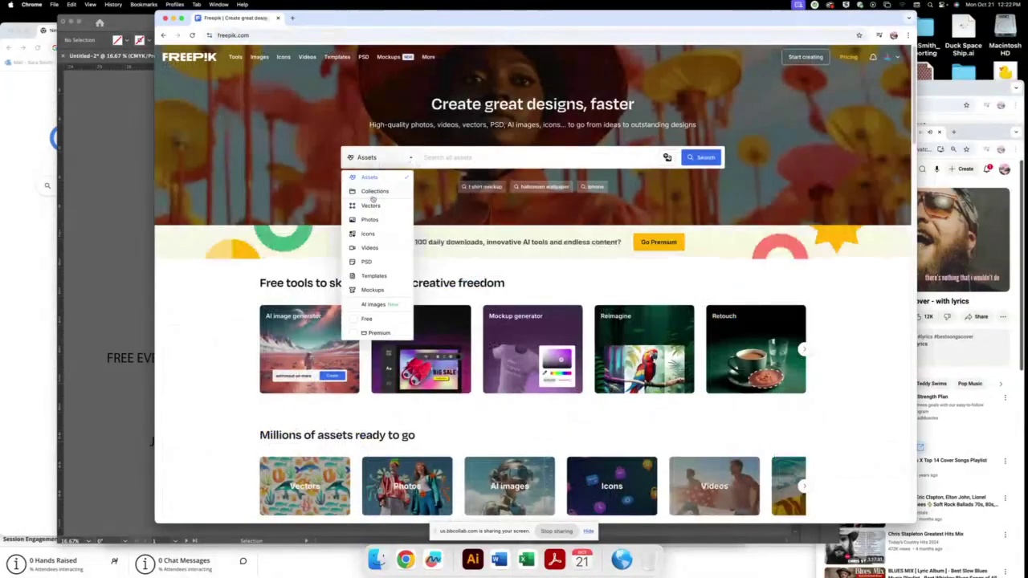
click(371, 205)
click(362, 319)
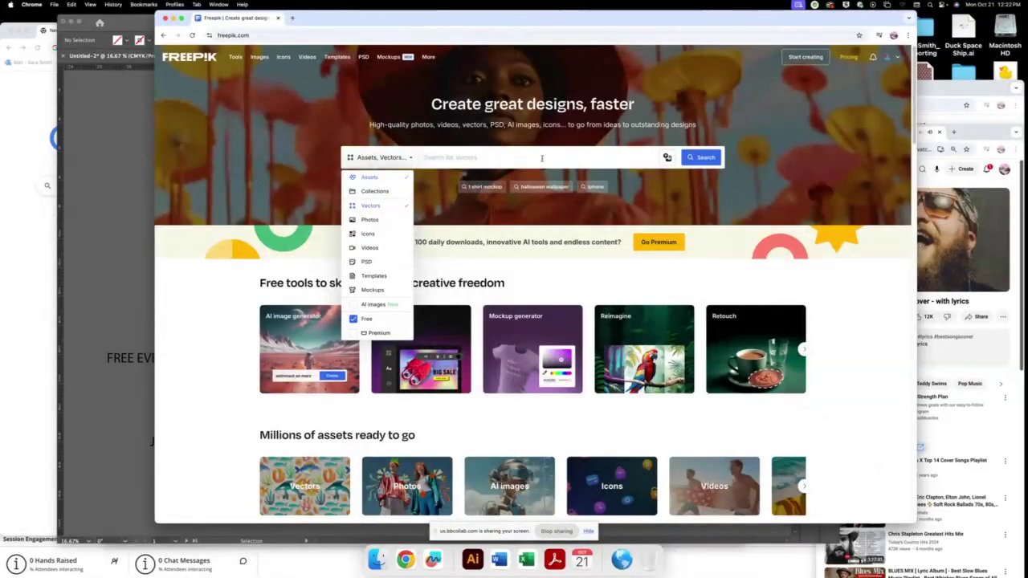
- Search Freepik for 'peeling paper' and scroll through the vector results
click(482, 157)
text(peeling)
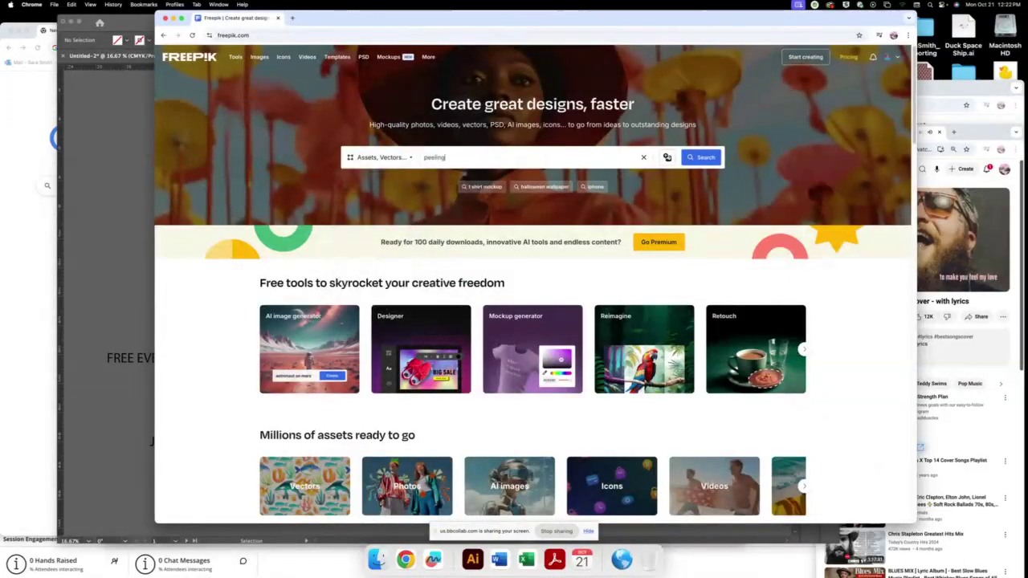
text( paper)
key(Return)
scroll(604, 227, down, 1)
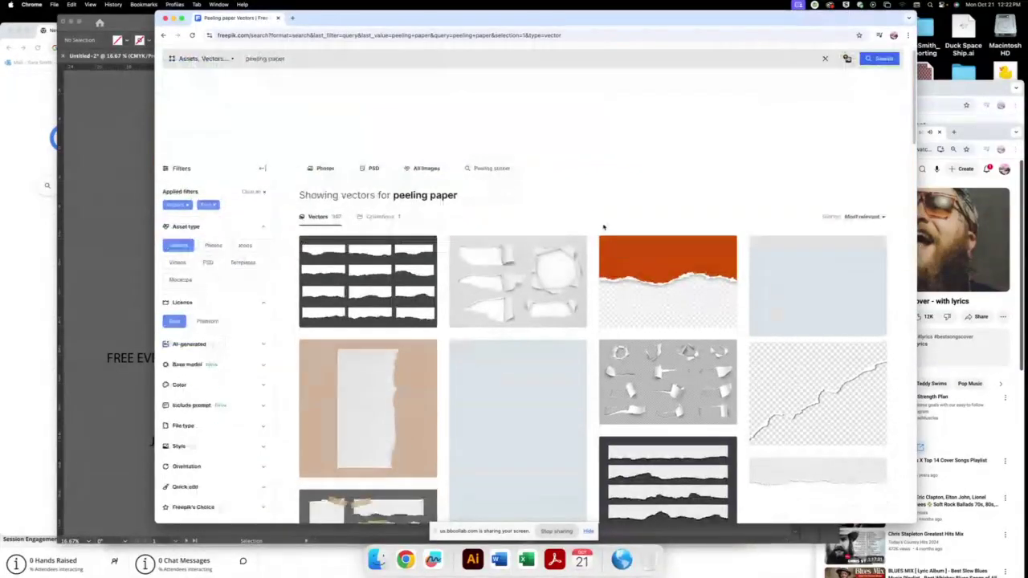
scroll(604, 228, down, 3)
scroll(604, 228, down, 5)
scroll(604, 227, down, 2)
scroll(604, 229, down, 3)
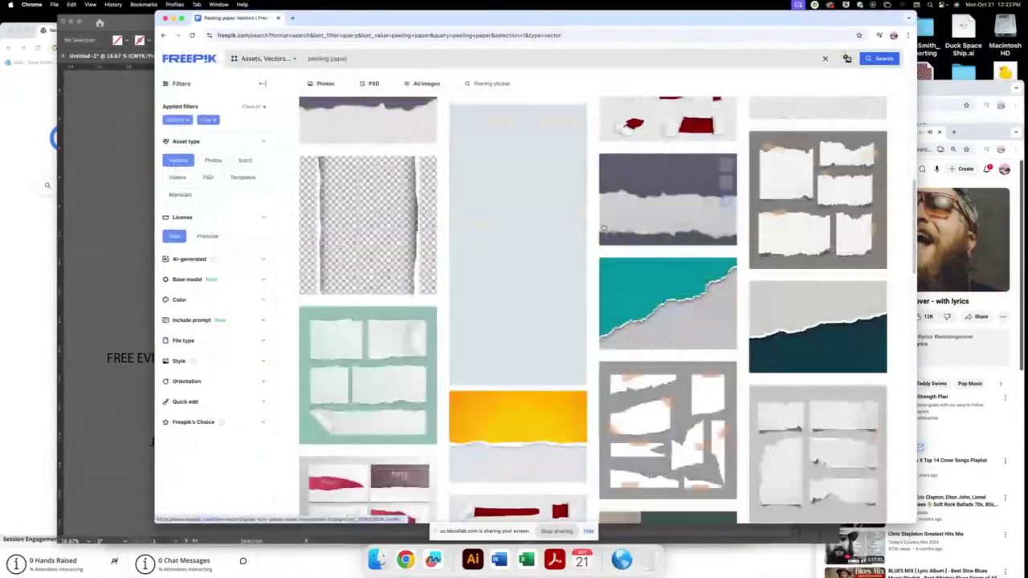
scroll(604, 227, down, 1)
scroll(604, 227, down, 2)
scroll(603, 227, down, 5)
scroll(604, 228, down, 2)
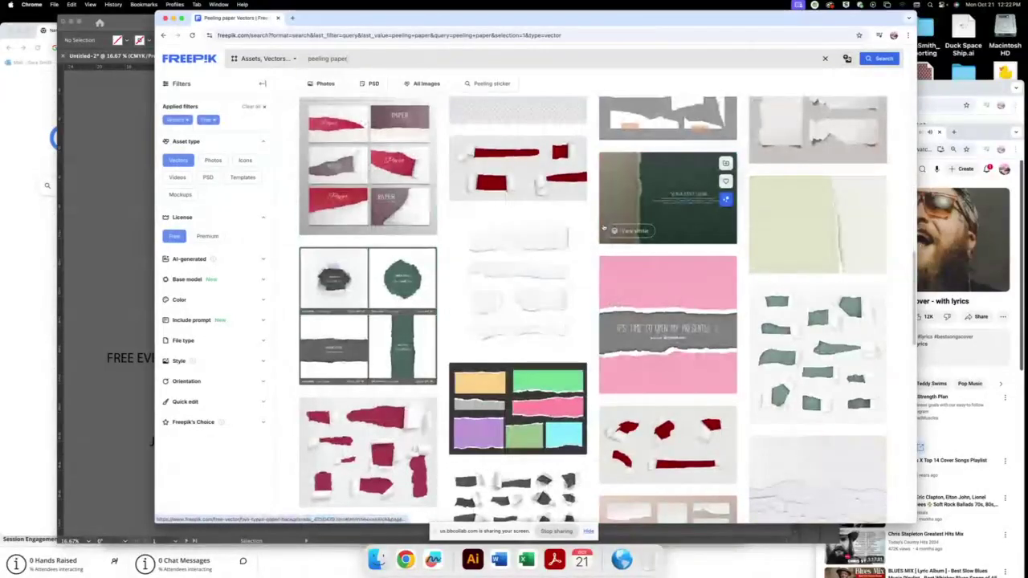
scroll(604, 227, down, 4)
scroll(604, 227, down, 2)
scroll(604, 227, up, 20)
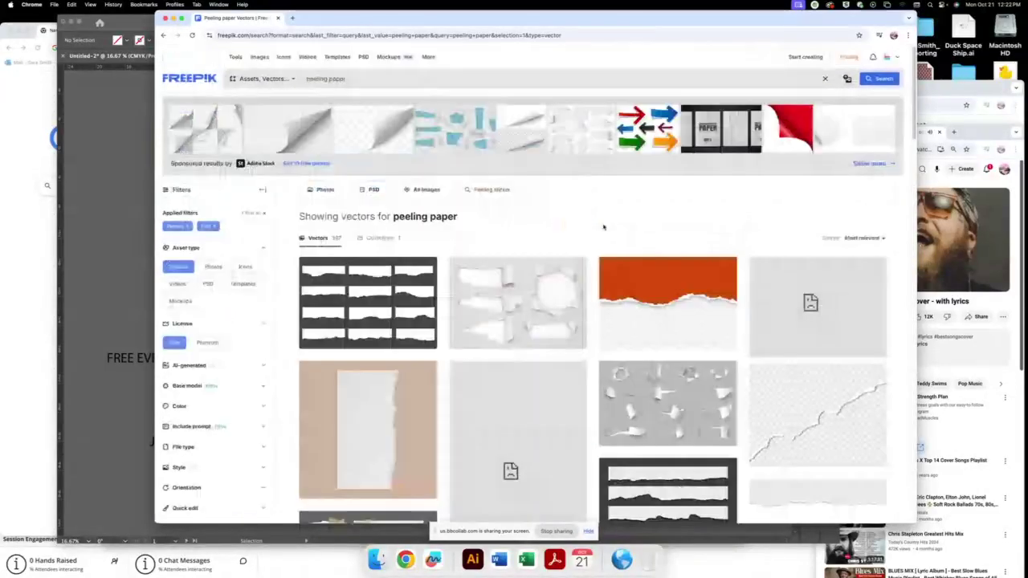
- Go back twice to the Google 'free event' image results
drag(323, 19, 319, 52)
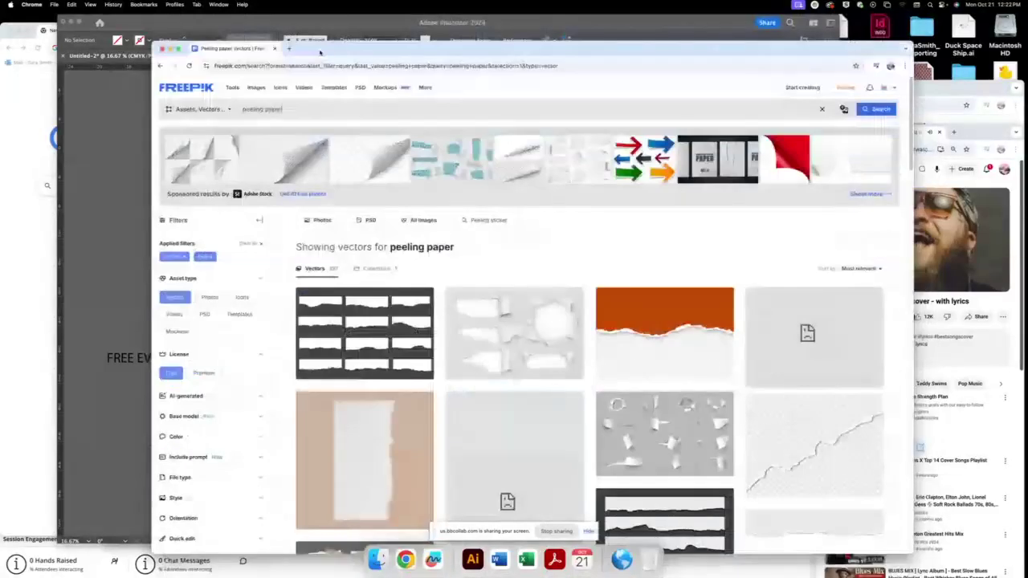
click(159, 65)
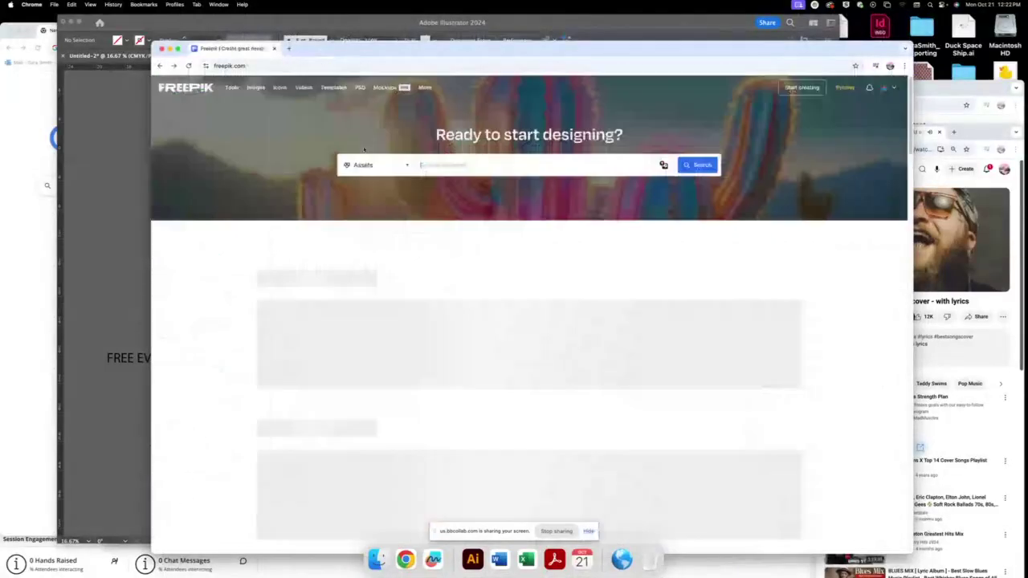
click(159, 65)
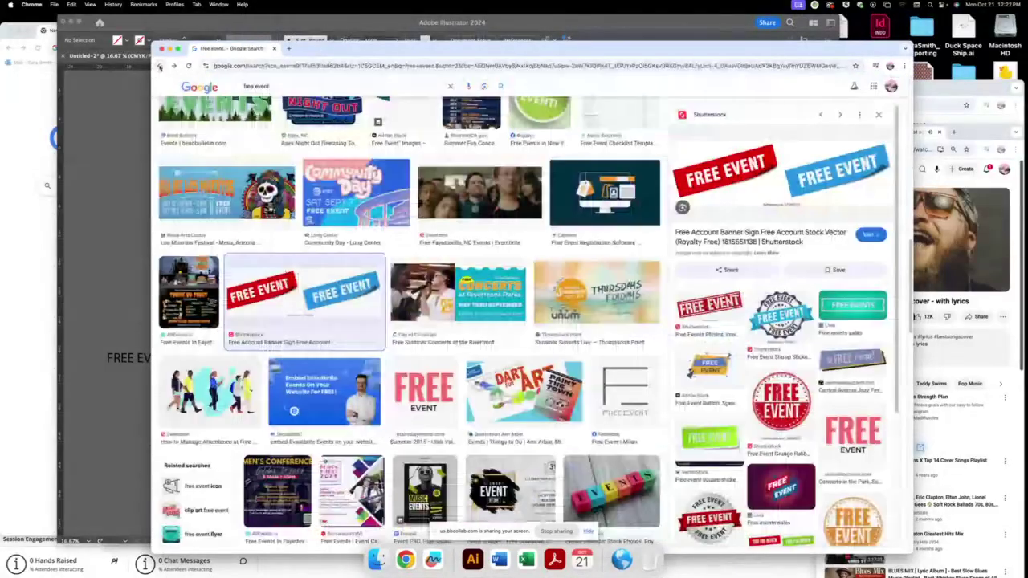
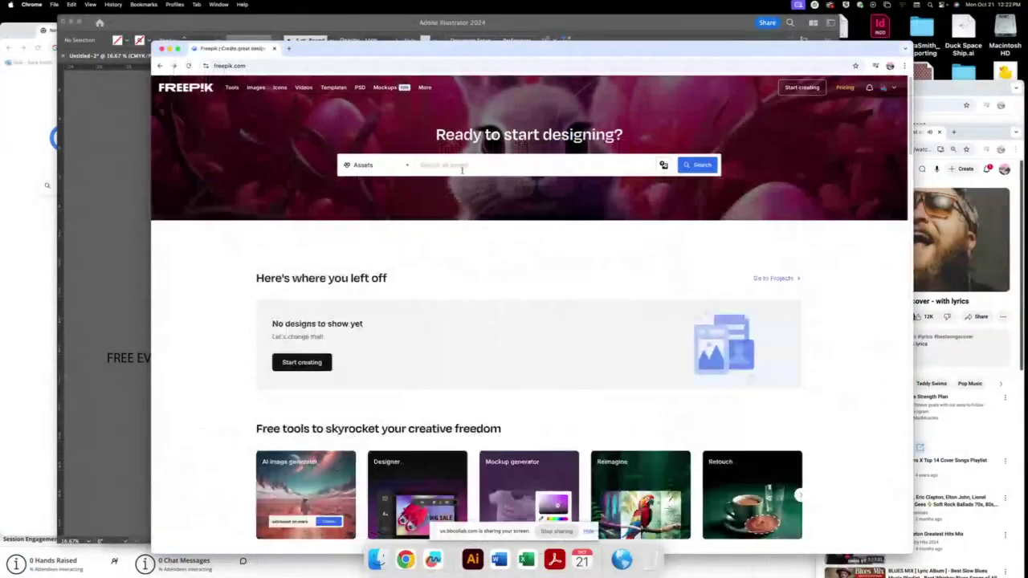
- Search Freepik for 'corner peel' and browse the results
text(omi)
text(corner peel)
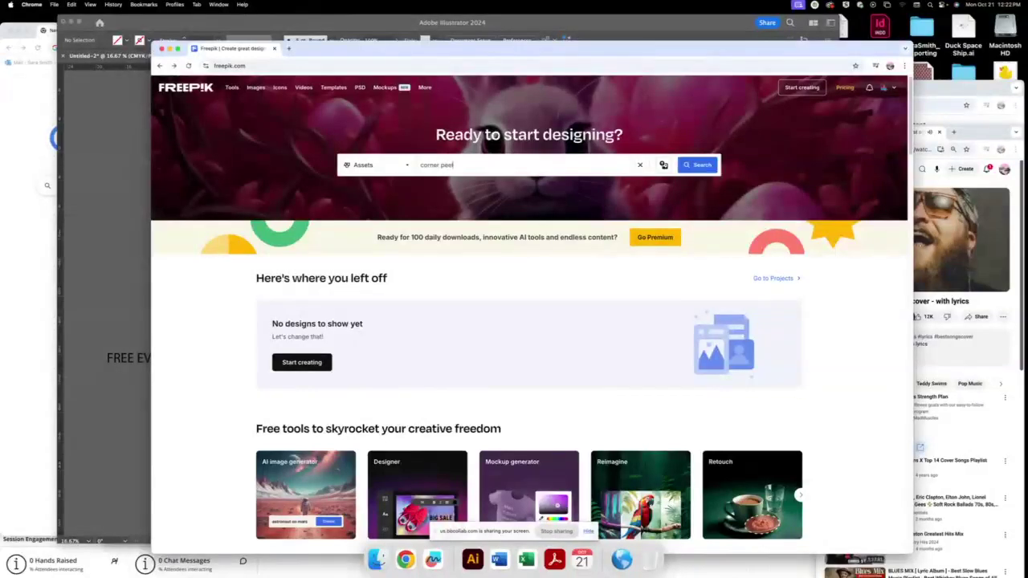
key(Return)
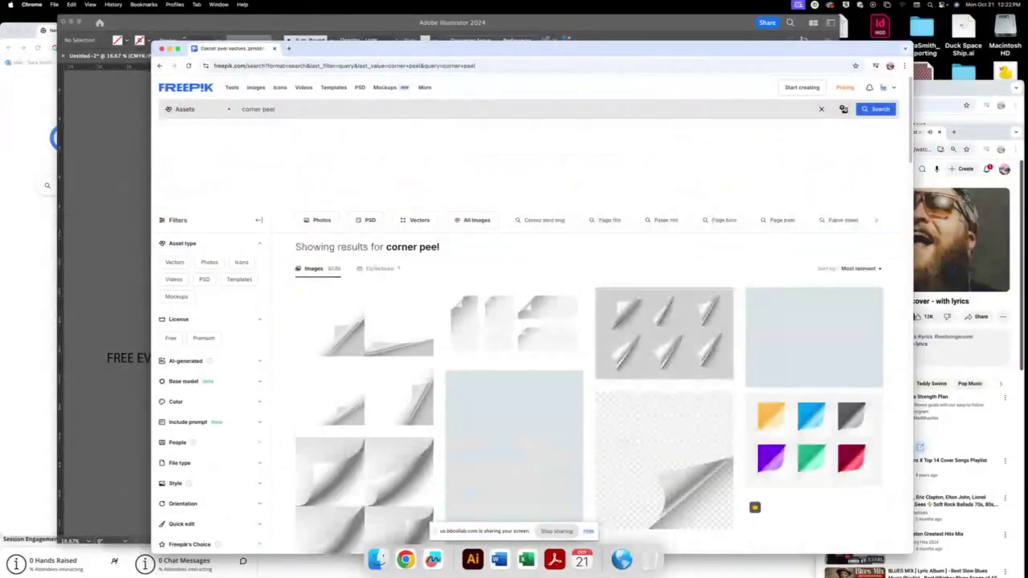
scroll(582, 209, down, 5)
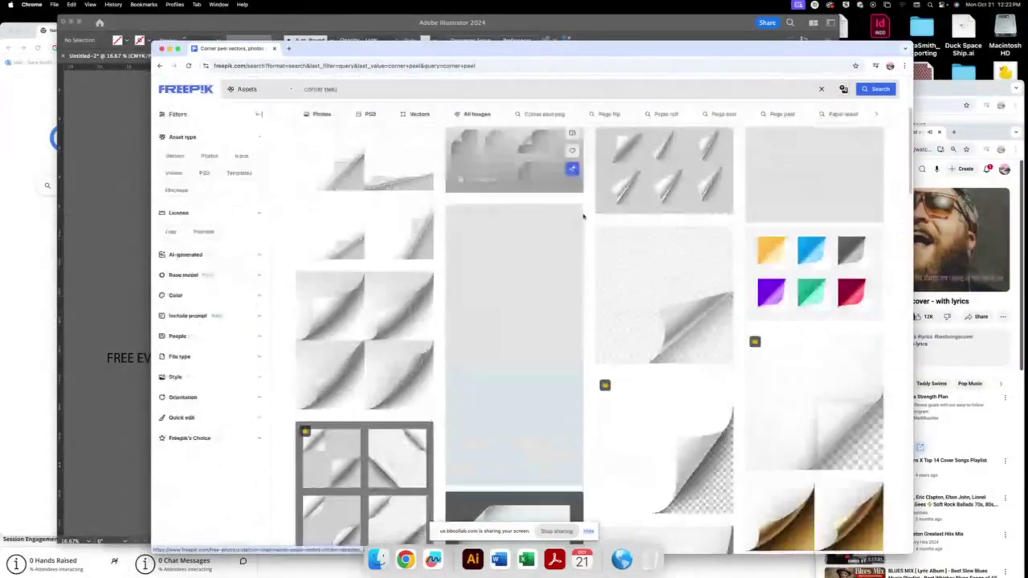
scroll(583, 215, down, 3)
scroll(578, 216, down, 1)
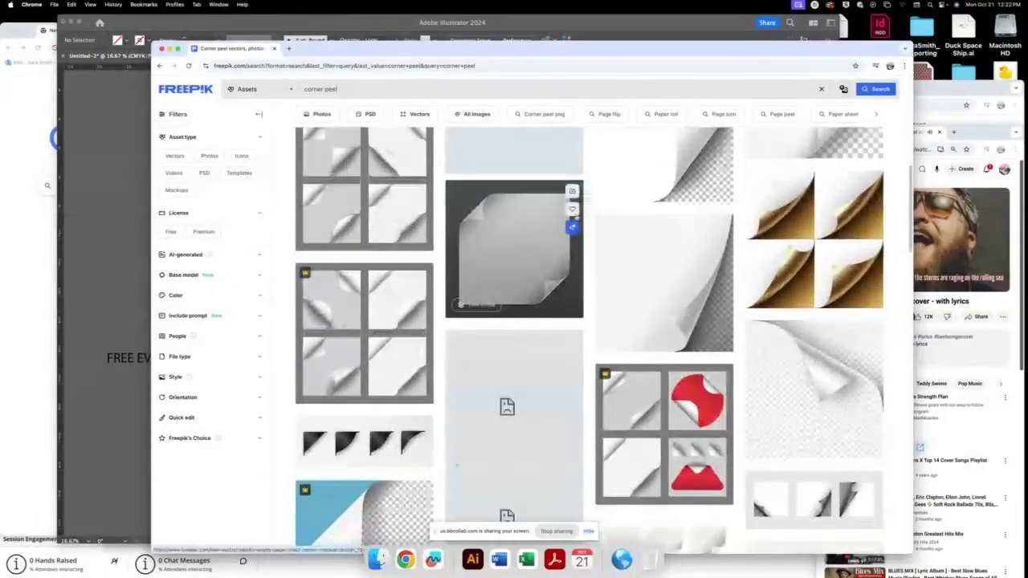
scroll(576, 216, down, 3)
scroll(575, 217, down, 1)
scroll(576, 217, down, 1)
scroll(575, 217, down, 1)
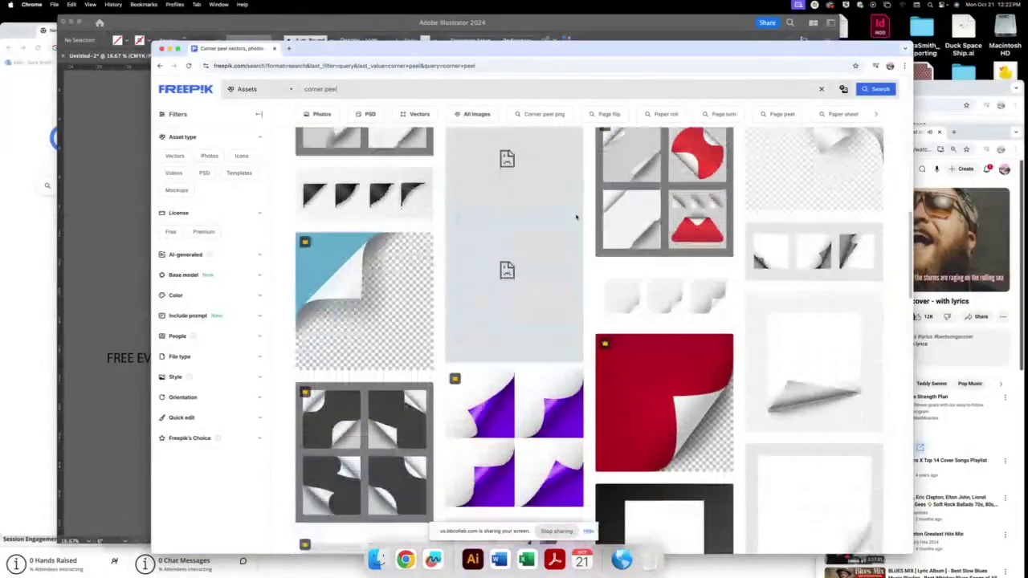
scroll(575, 216, down, 1)
scroll(576, 217, down, 1)
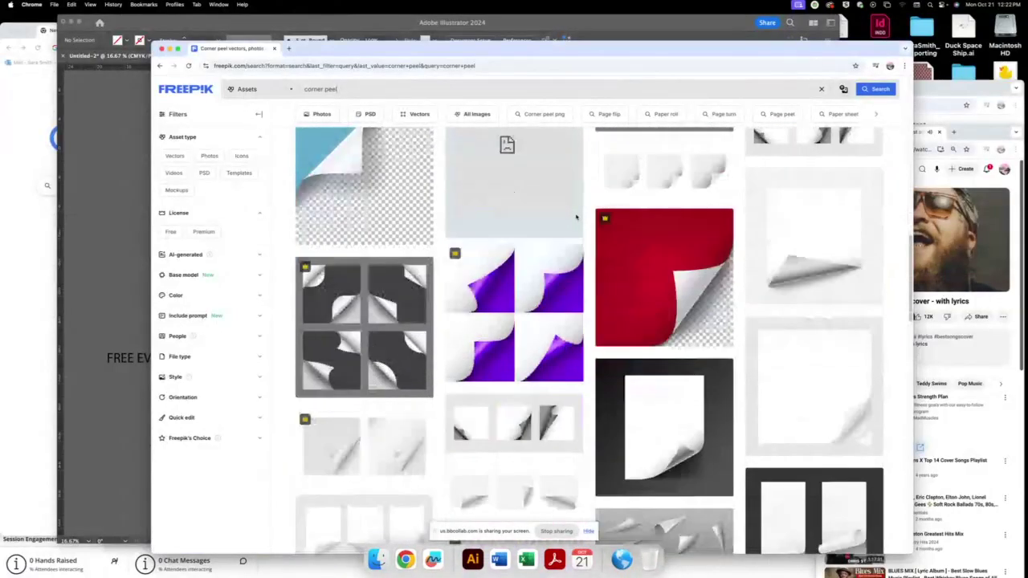
scroll(482, 201, up, 10)
scroll(322, 144, up, 3)
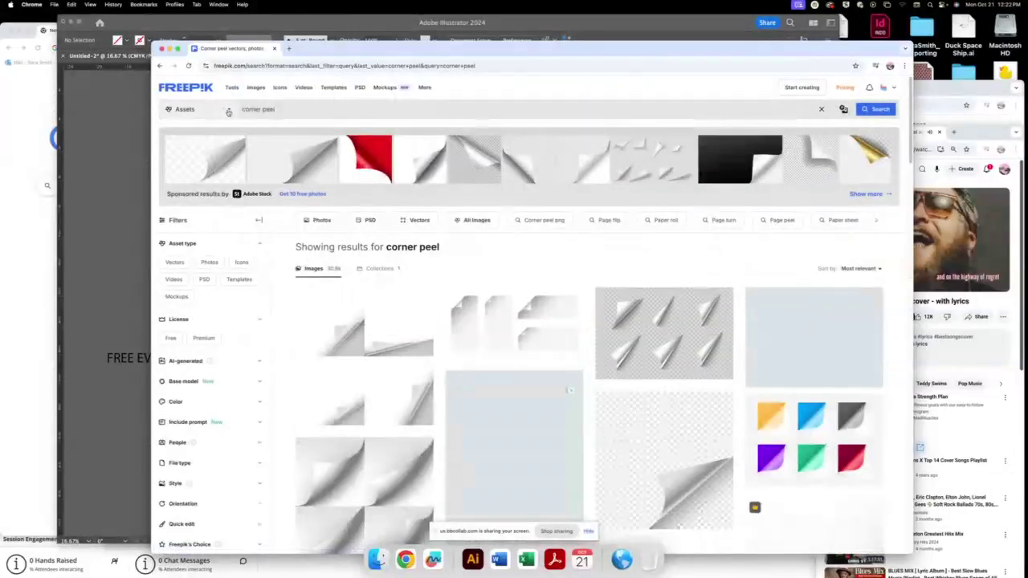
- Filter the results to Vectors and open the red stickers mockup labels asset
click(228, 110)
click(193, 156)
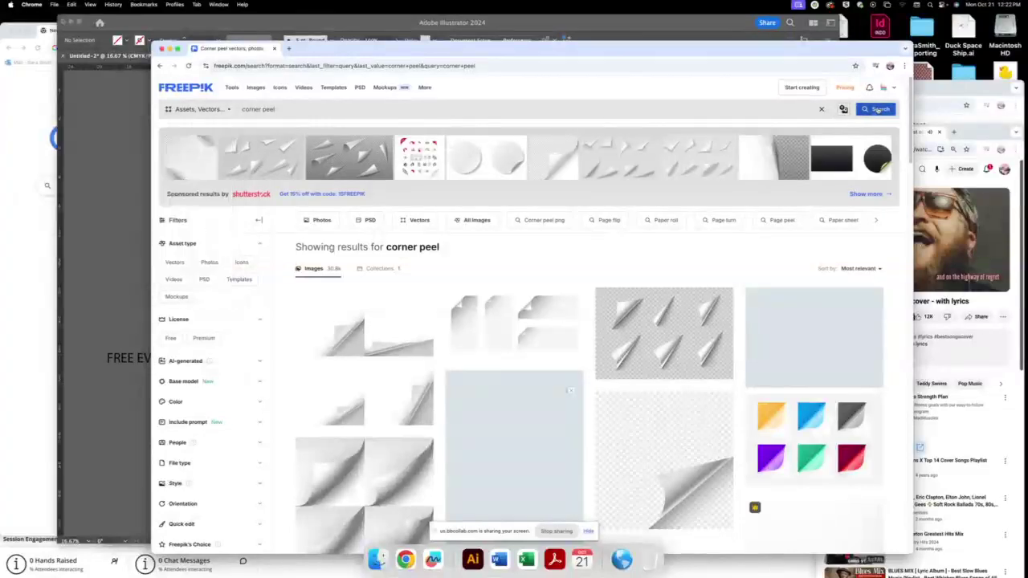
scroll(662, 189, down, 5)
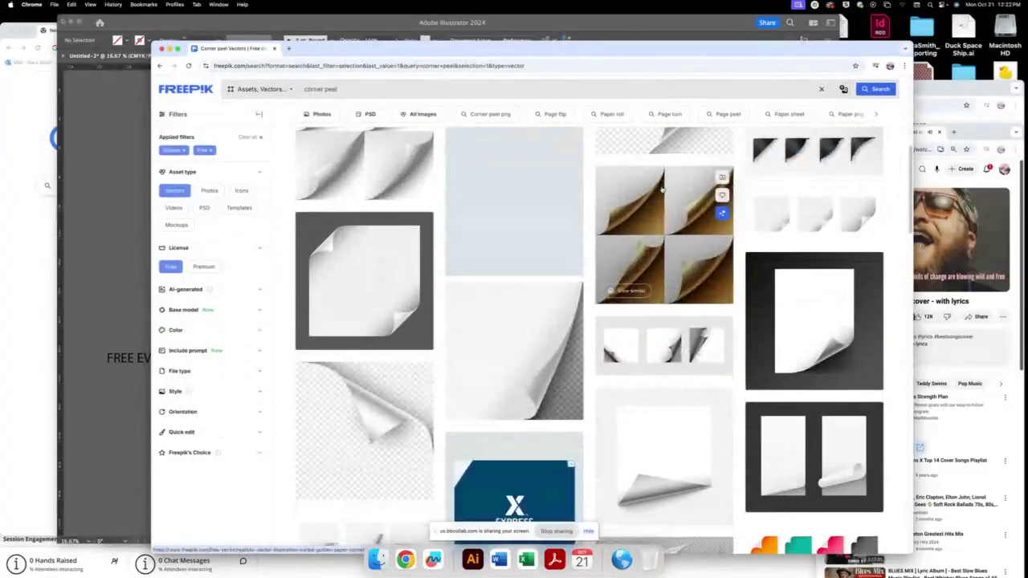
scroll(661, 190, down, 3)
scroll(662, 190, down, 2)
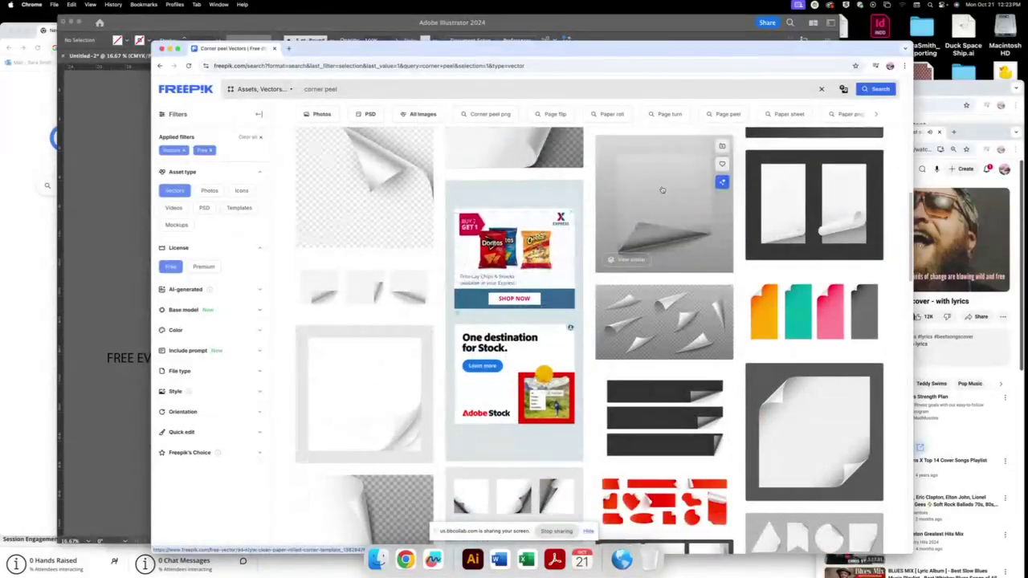
scroll(662, 190, down, 4)
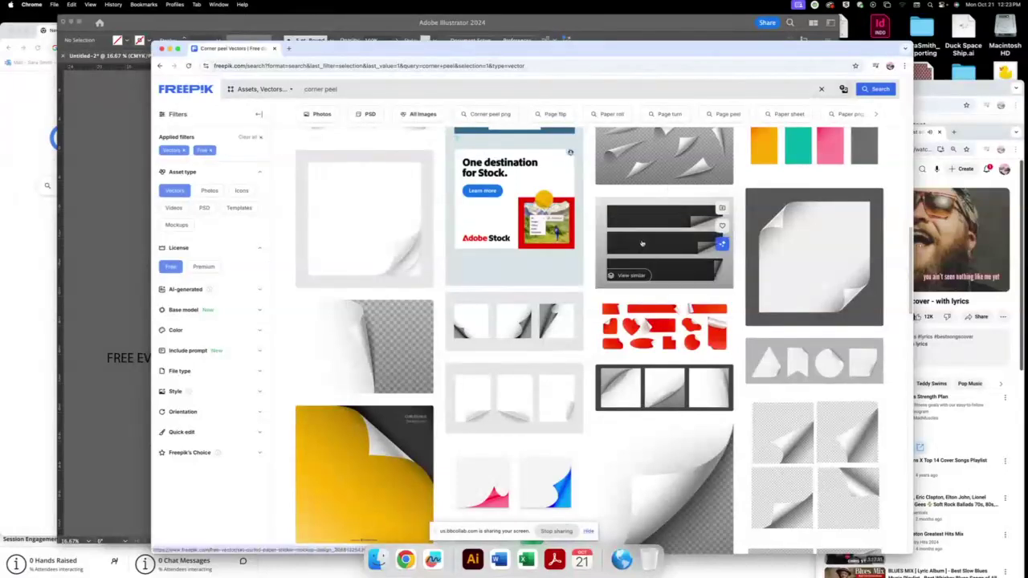
click(663, 329)
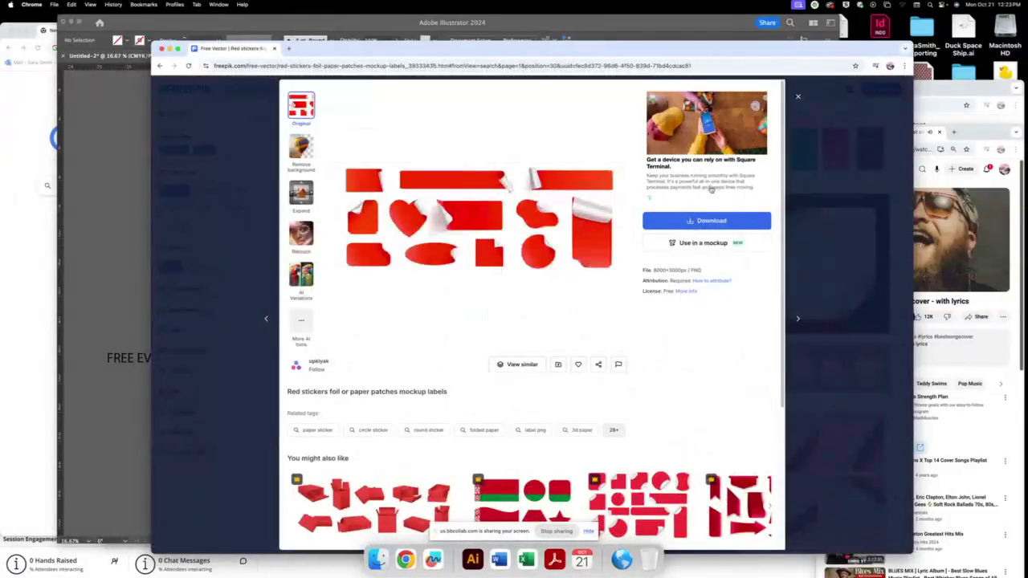
- Free-download the red stickers mockup labels vector and reveal it from Chrome's downloads
click(712, 225)
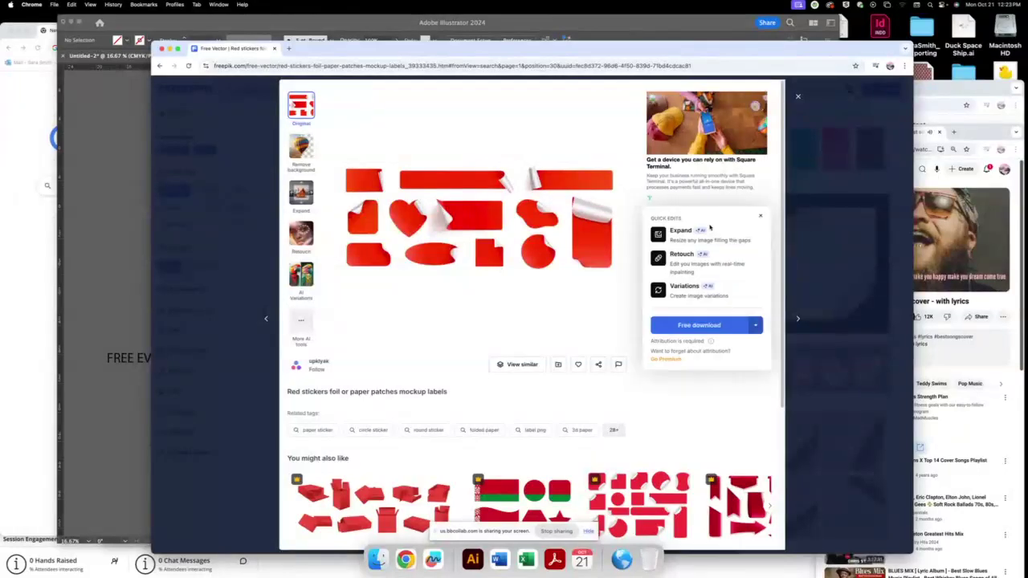
click(694, 326)
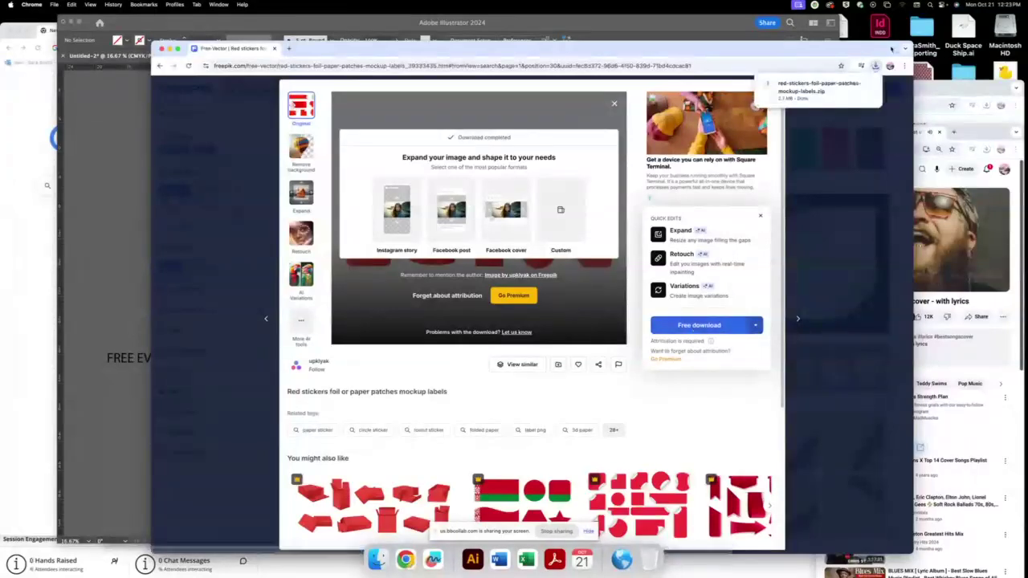
click(877, 67)
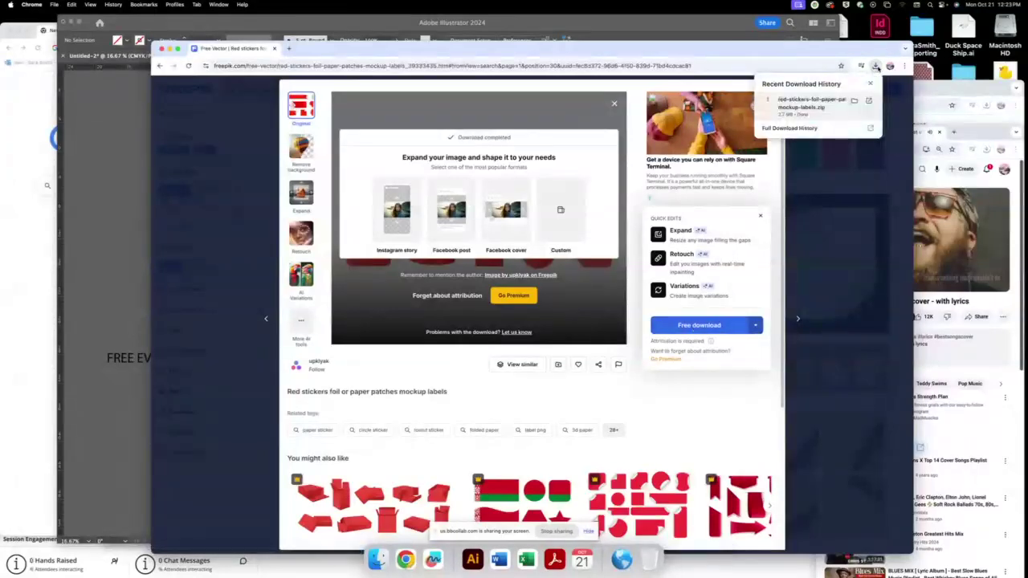
click(810, 110)
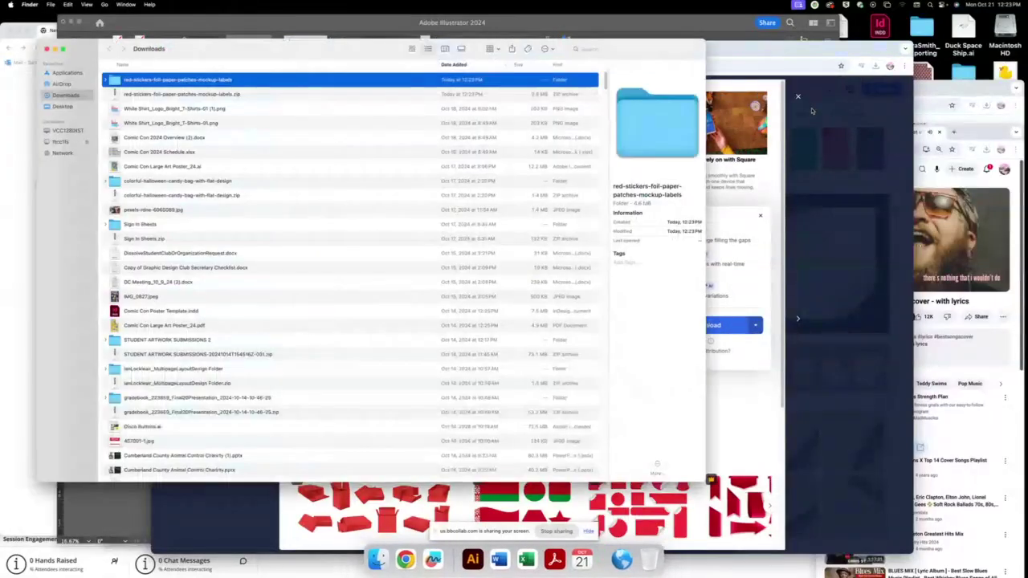
- Open the red stickers EPS from the unzipped folder in Illustrator via the Dock icon
double_click(178, 81)
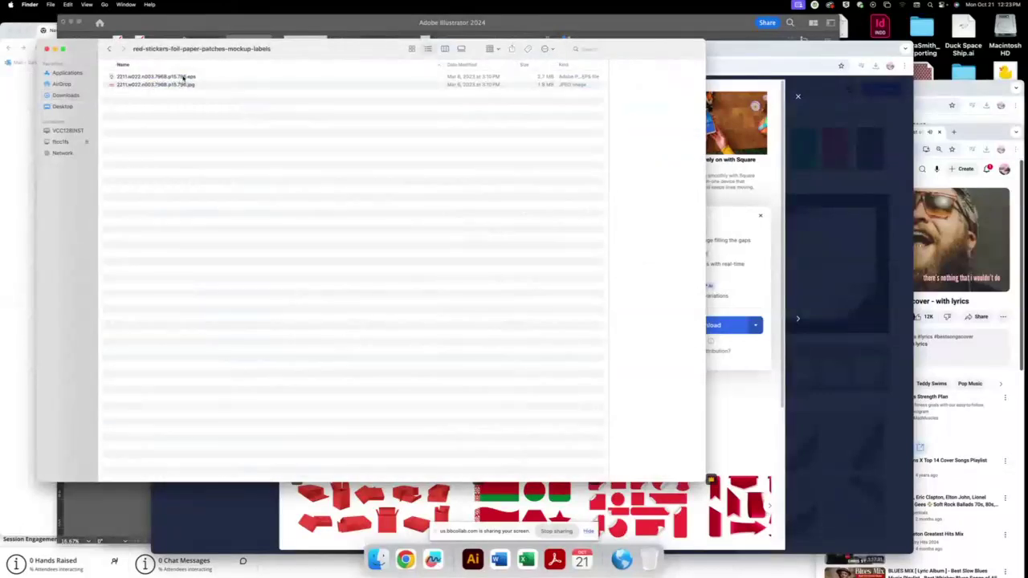
click(179, 77)
drag(180, 78, 474, 561)
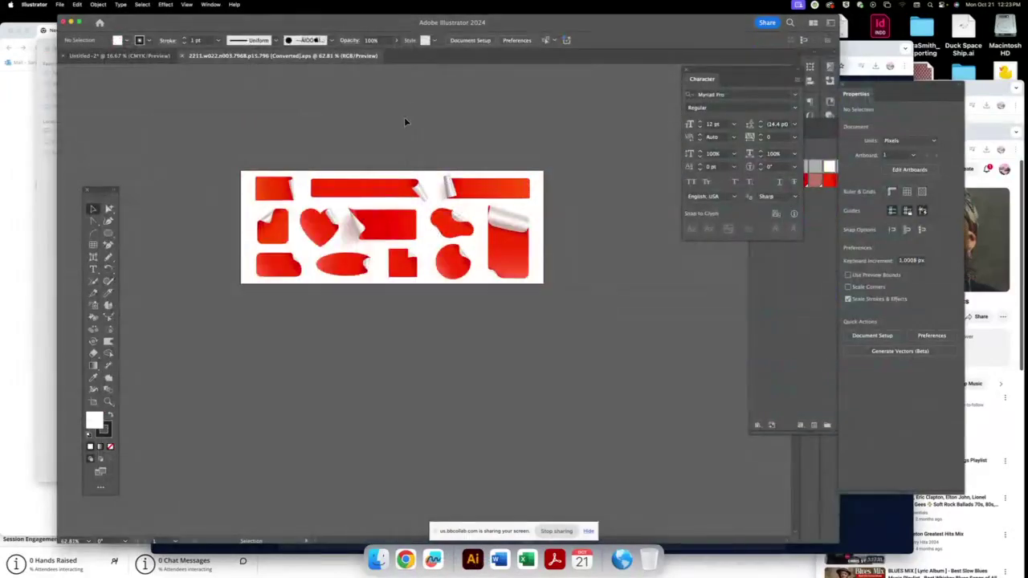
- Move the curled red rectangular sticker above the sheet, reselect it, and return to Untitled-2
click(385, 233)
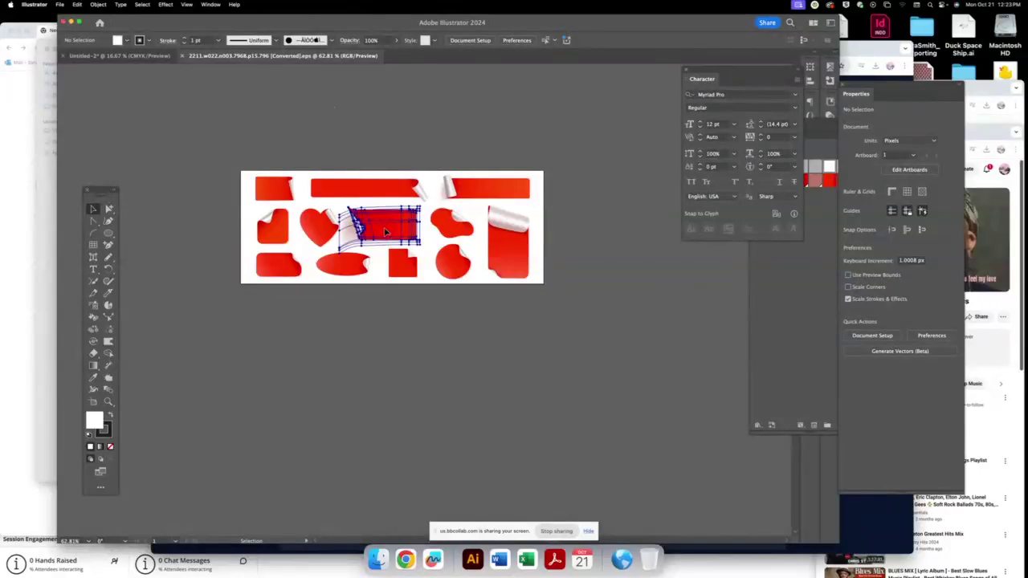
drag(386, 232, 419, 184)
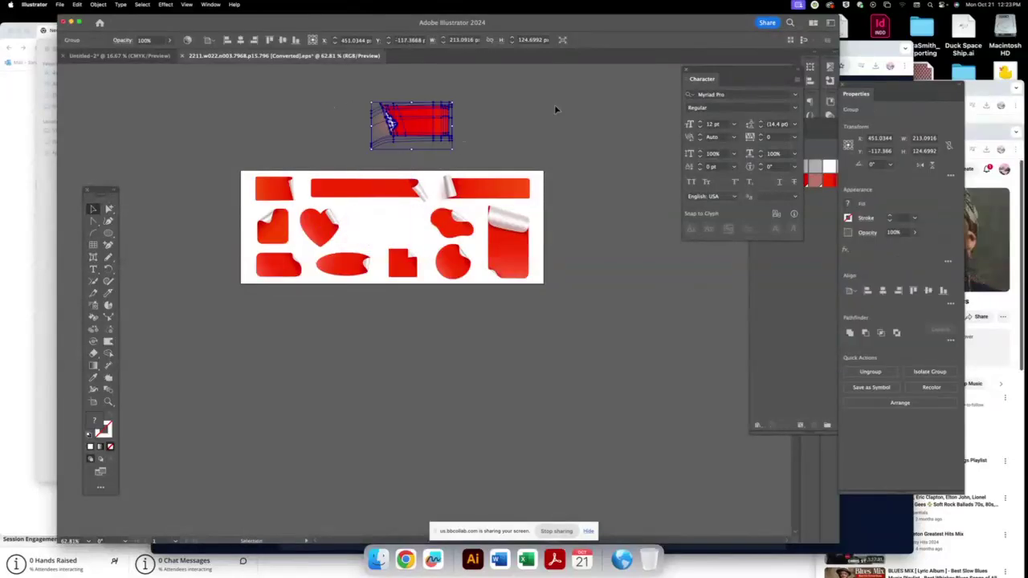
click(526, 124)
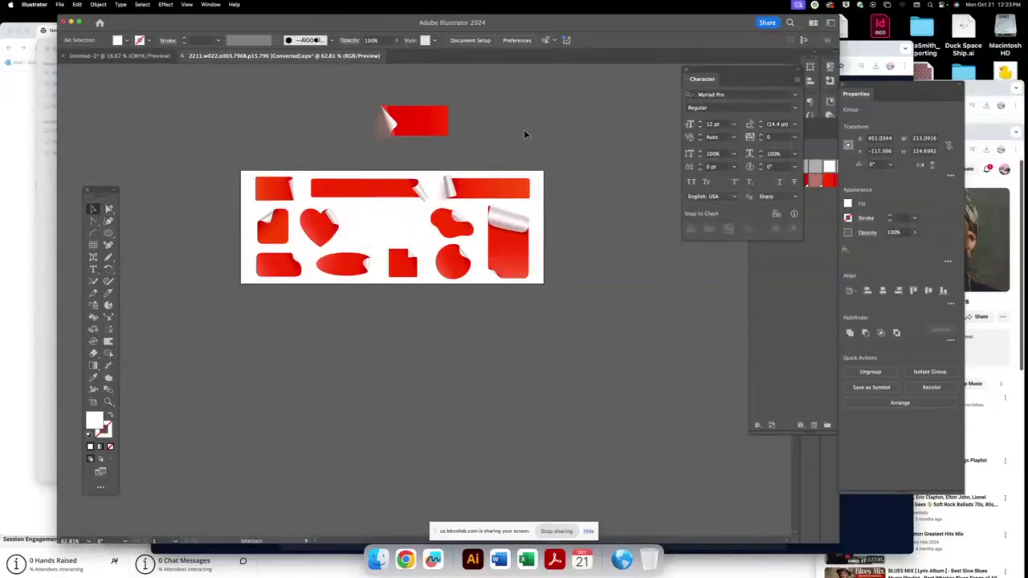
click(440, 125)
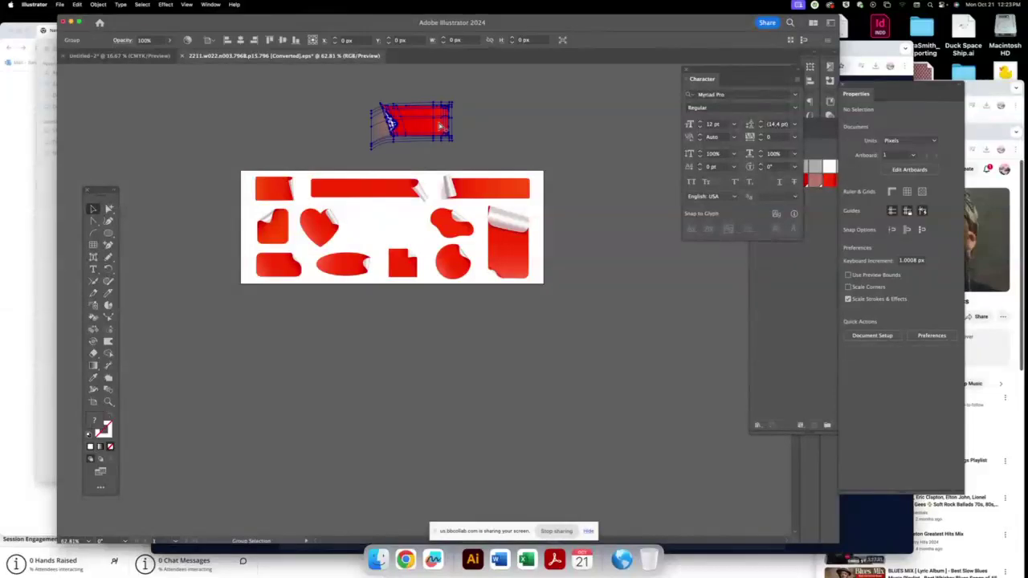
click(141, 56)
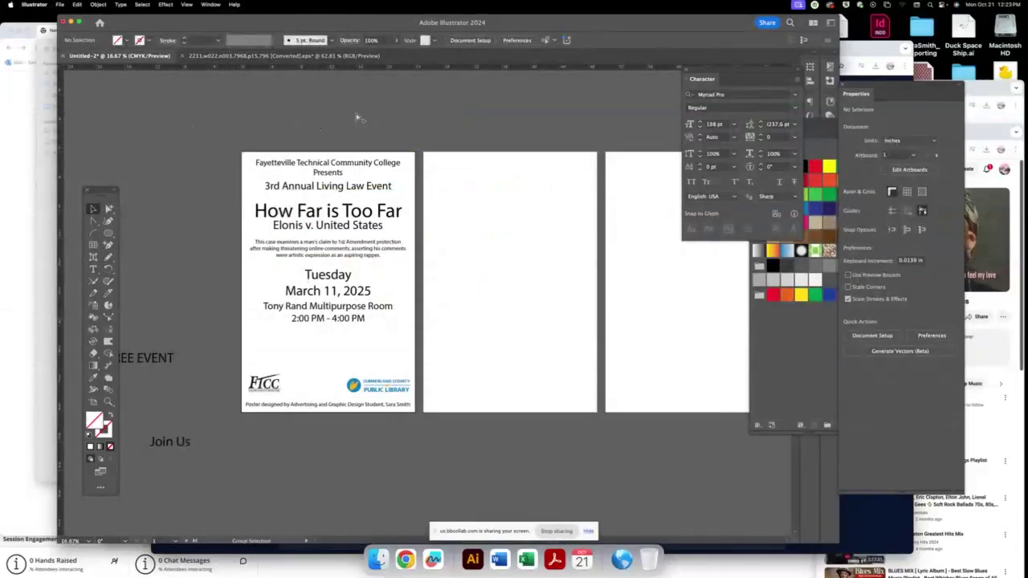
- Paste the sticker, enlarge it to about 8.8 in at lower right, and raise FREE EVENT
key(cmd+v)
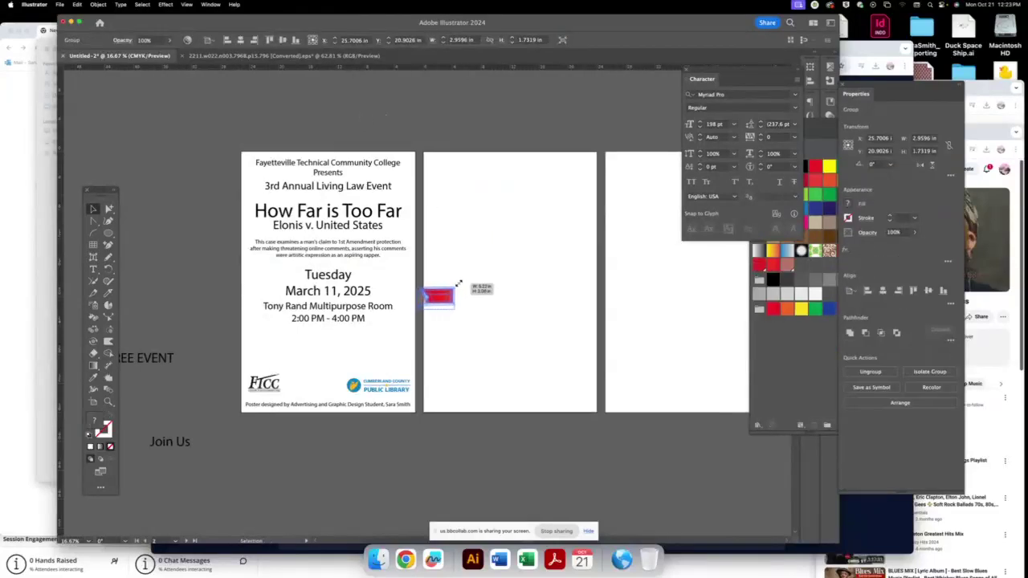
mouse_move(441, 296)
mouse_down()
mouse_move(481, 274)
mouse_move(369, 349)
mouse_up()
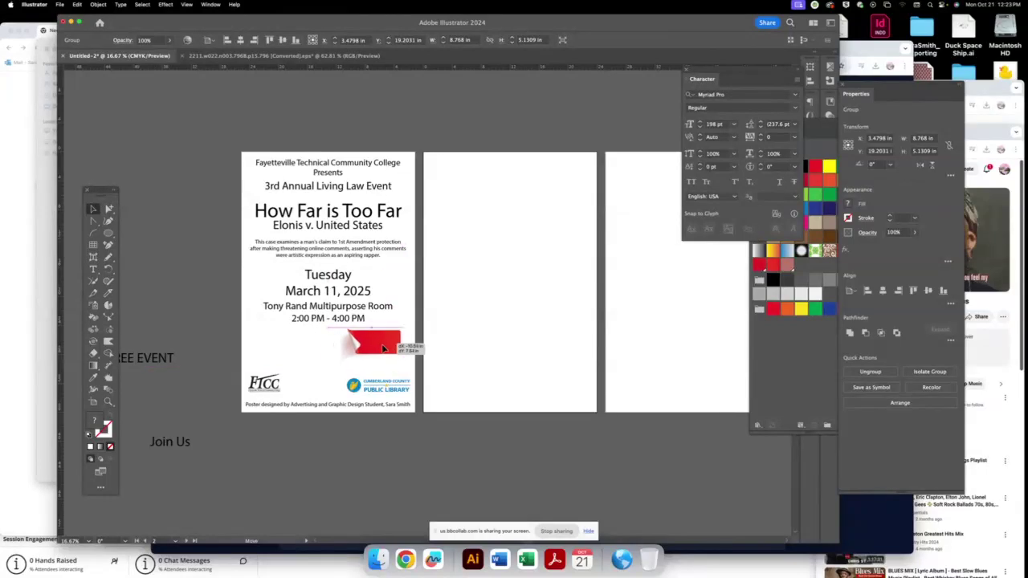
drag(369, 349, 388, 350)
click(471, 344)
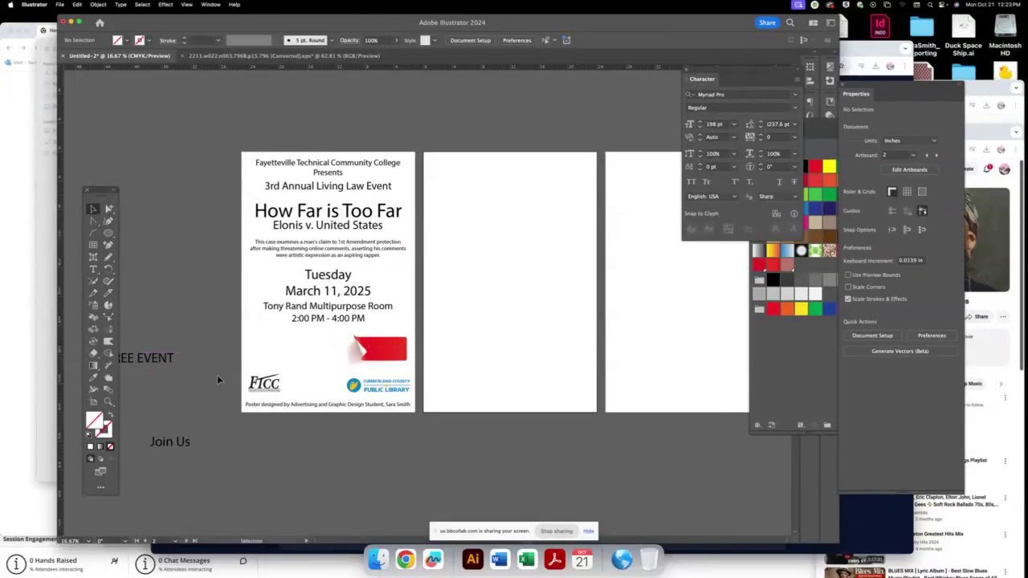
drag(148, 362, 196, 319)
- Split the FREE EVENT text onto two lines
double_click(196, 317)
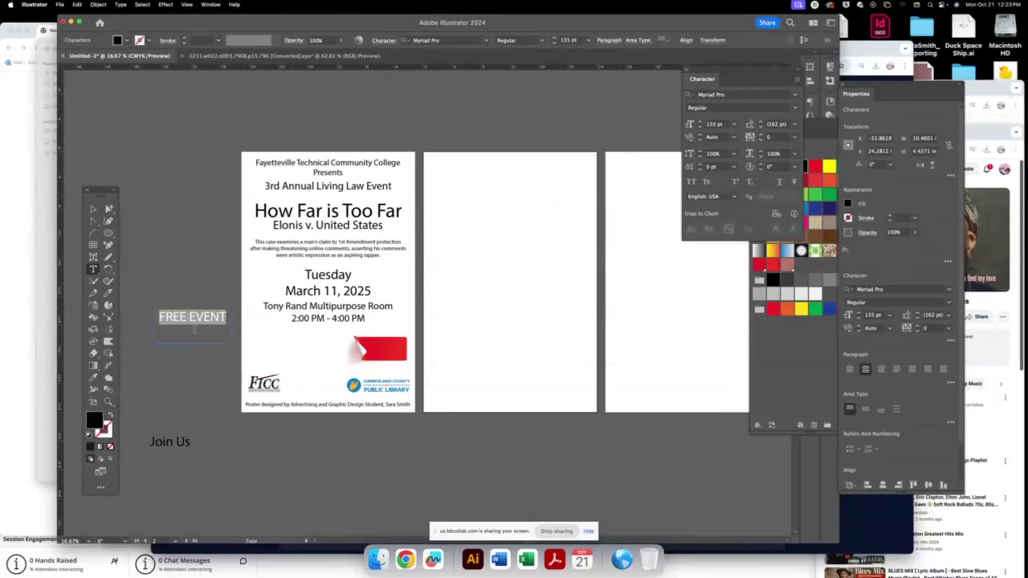
click(185, 316)
key(Return)
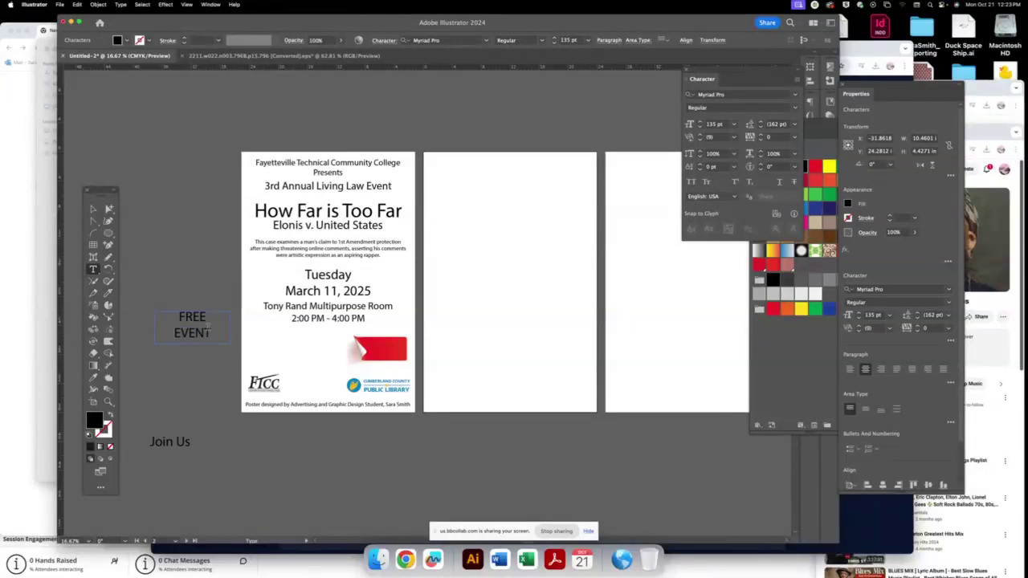
drag(207, 328, 164, 315)
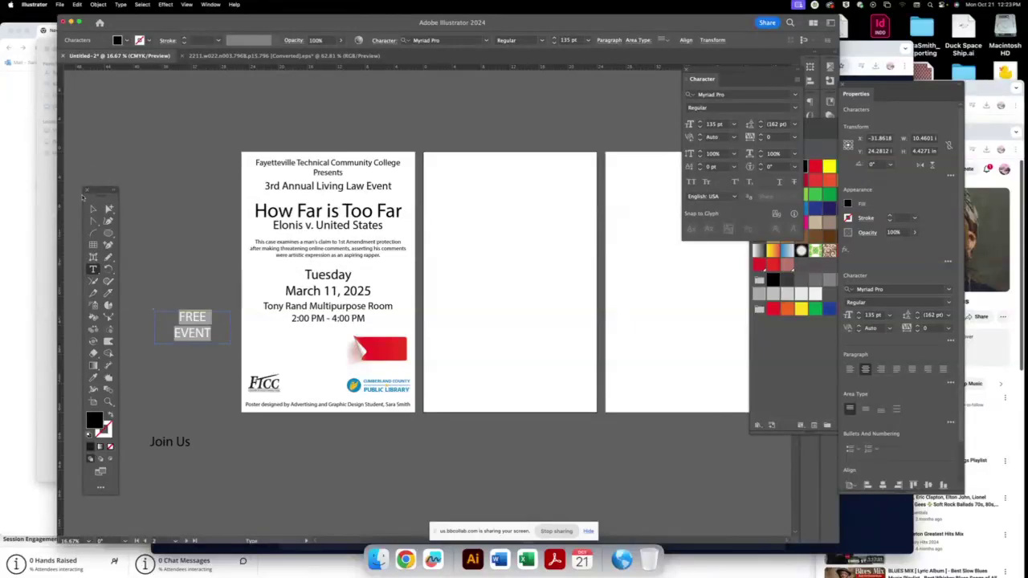
- Move FREE EVENT onto the first poster page and reduce its leading to 128 pt
click(93, 209)
drag(201, 318, 452, 338)
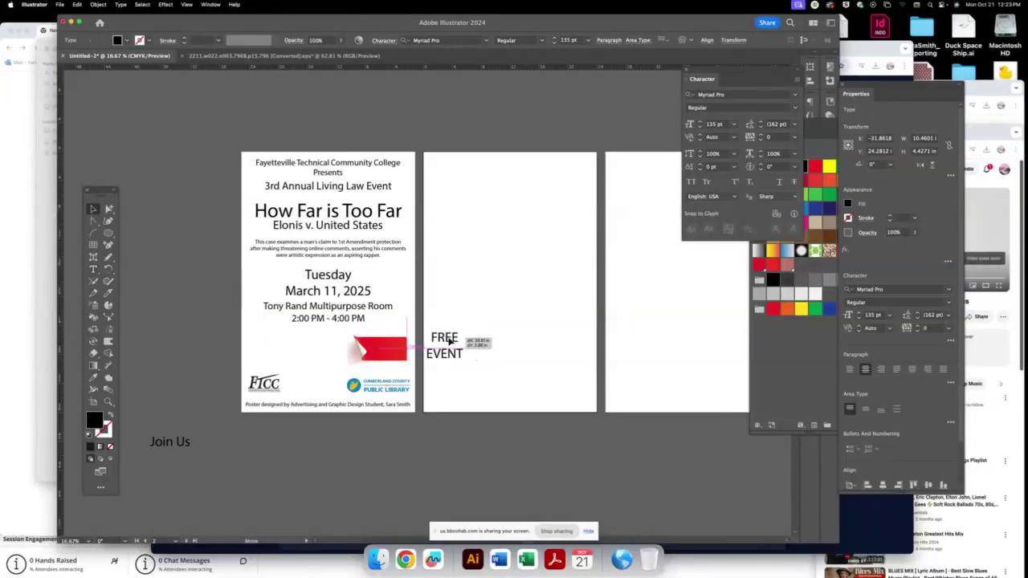
key(super+equal)
key(super+equal)
key(super+equal)
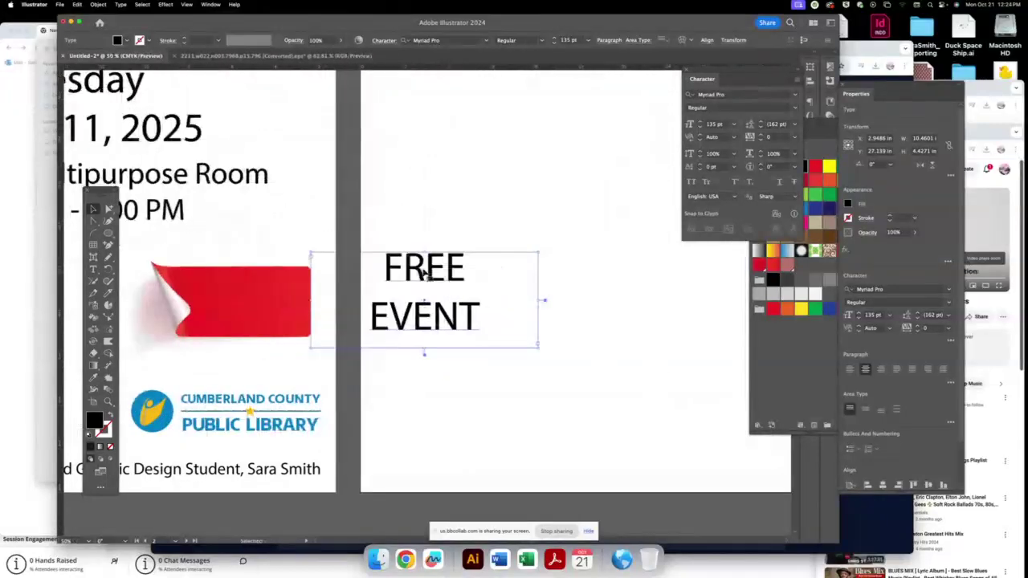
double_click(471, 320)
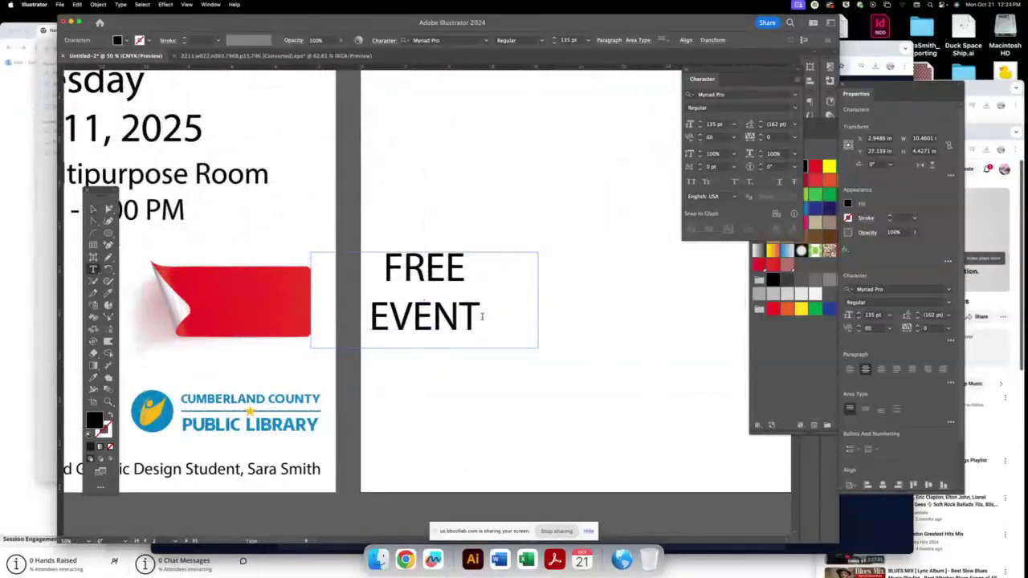
drag(479, 318, 377, 252)
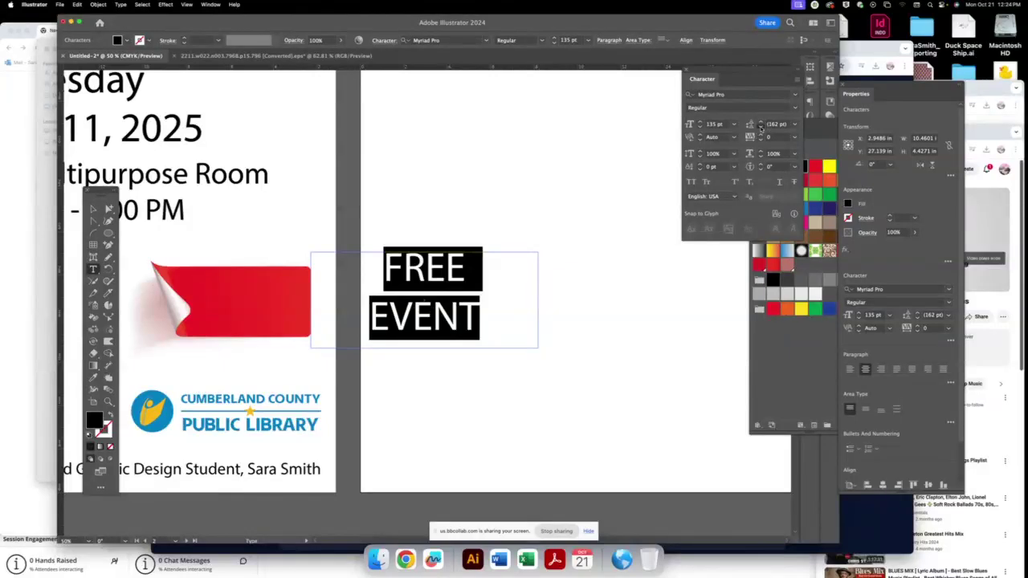
click(761, 127)
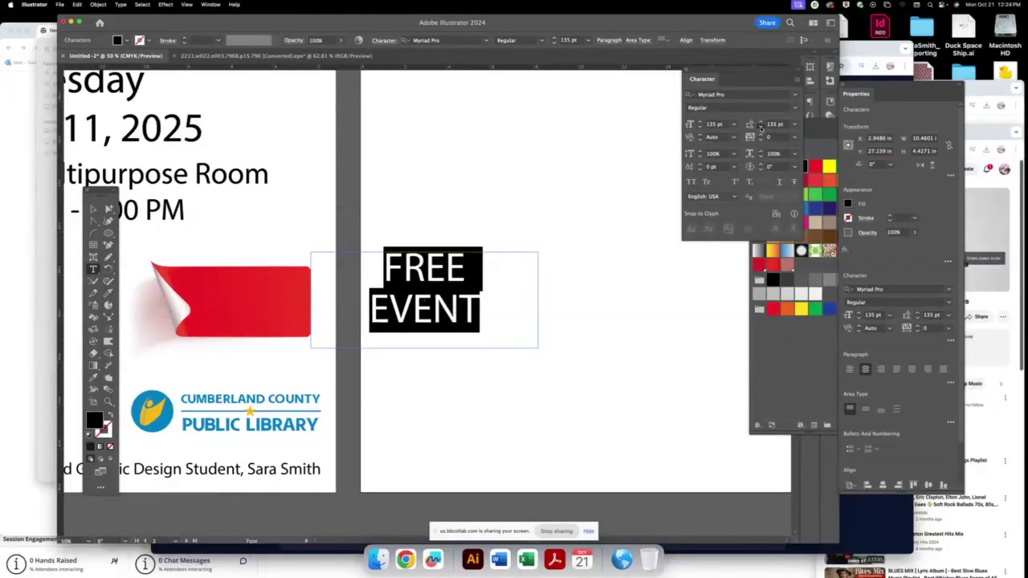
click(761, 127)
click(760, 127)
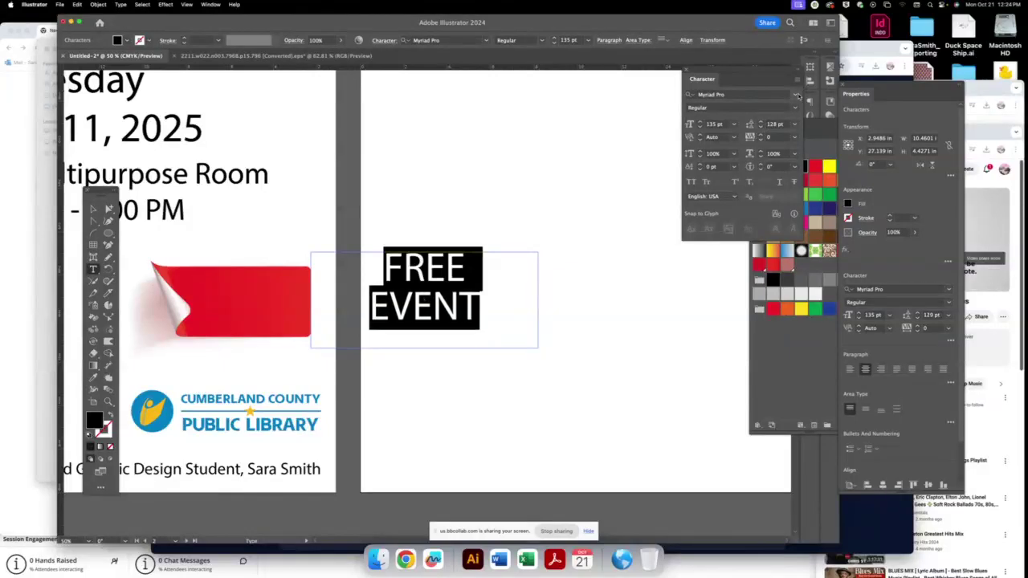
- Set FREE EVENT in Aktiv Grotesk Cd XBold and tighten its leading to 121 pt
click(796, 95)
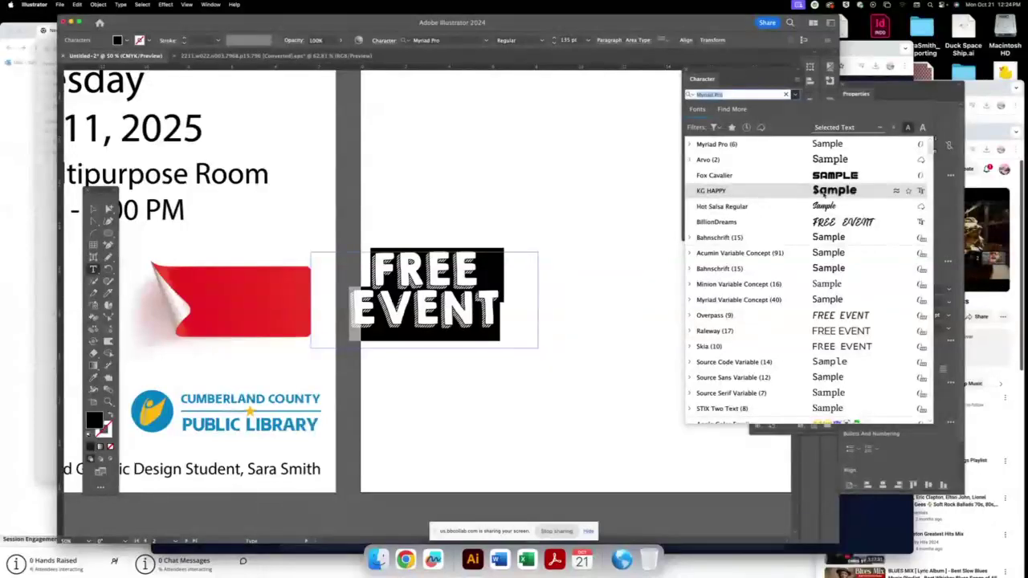
scroll(812, 262, down, 1)
scroll(812, 262, down, 5)
scroll(815, 261, down, 5)
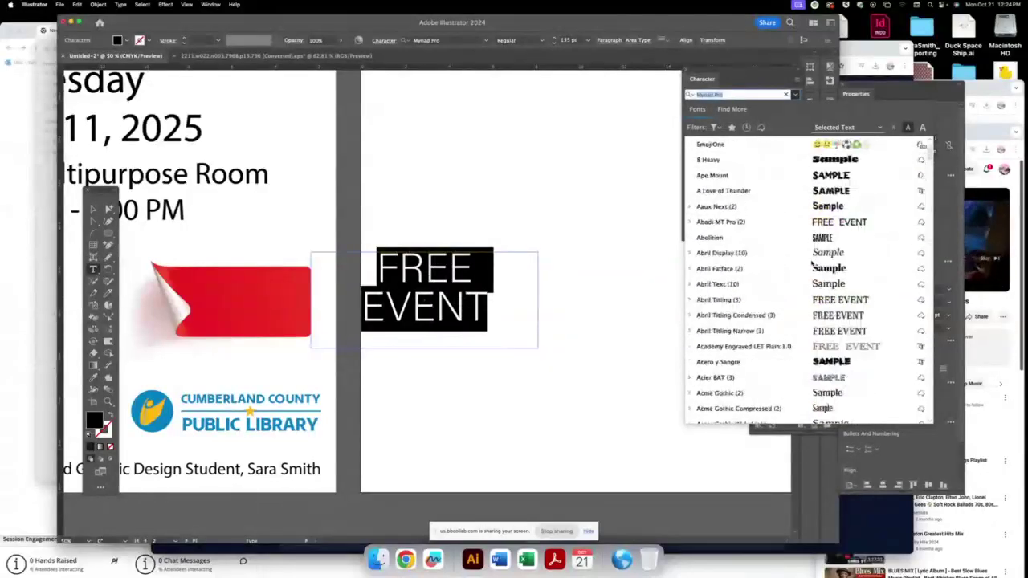
scroll(823, 259, down, 1)
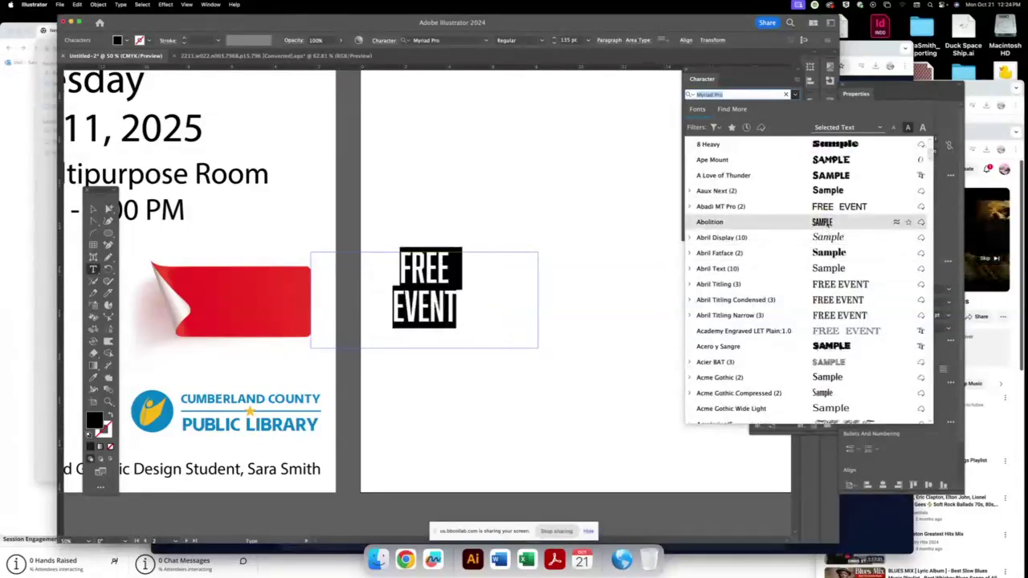
scroll(822, 224, down, 2)
scroll(823, 229, down, 3)
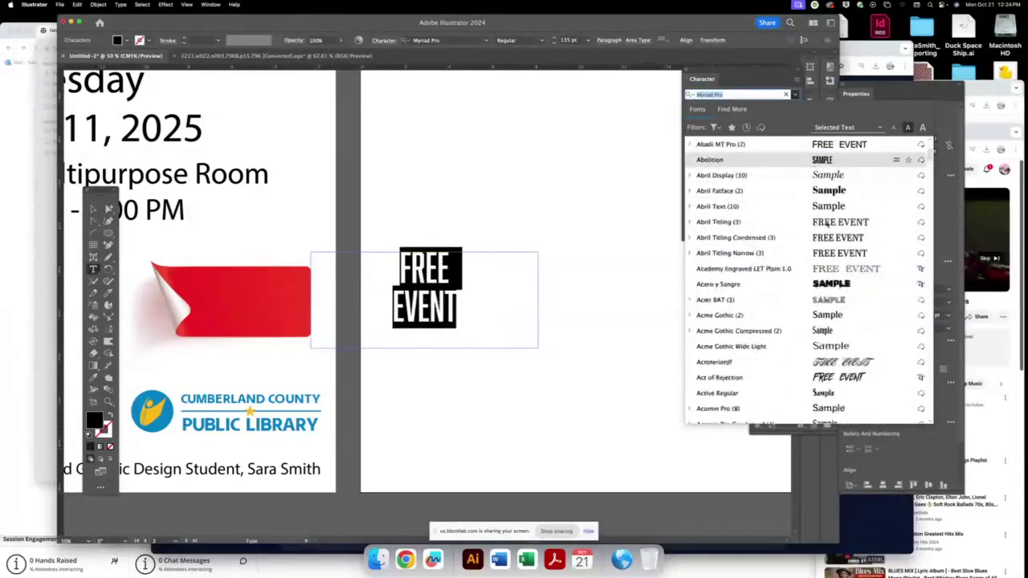
scroll(826, 234, down, 2)
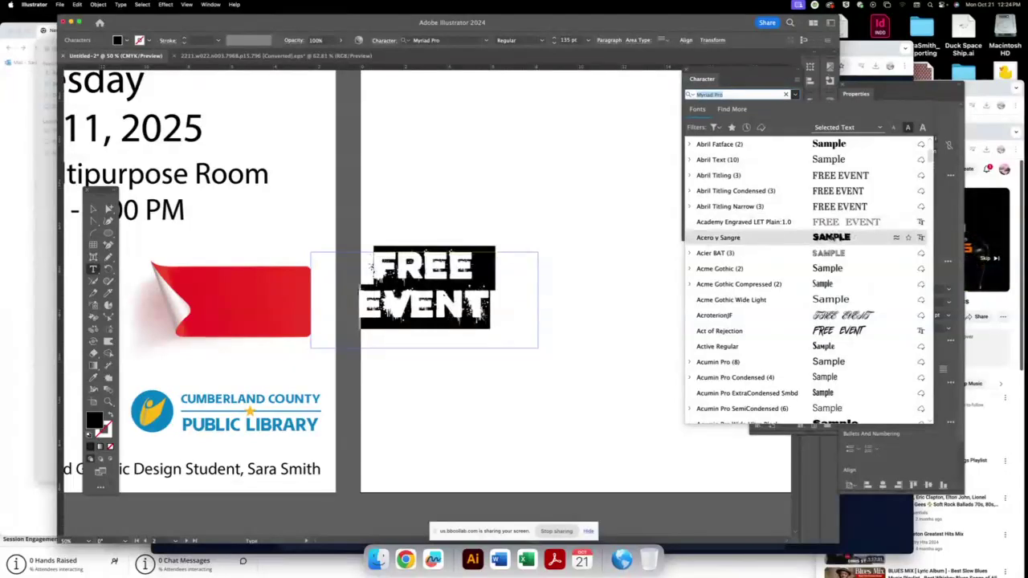
scroll(831, 237, down, 1)
scroll(829, 238, down, 7)
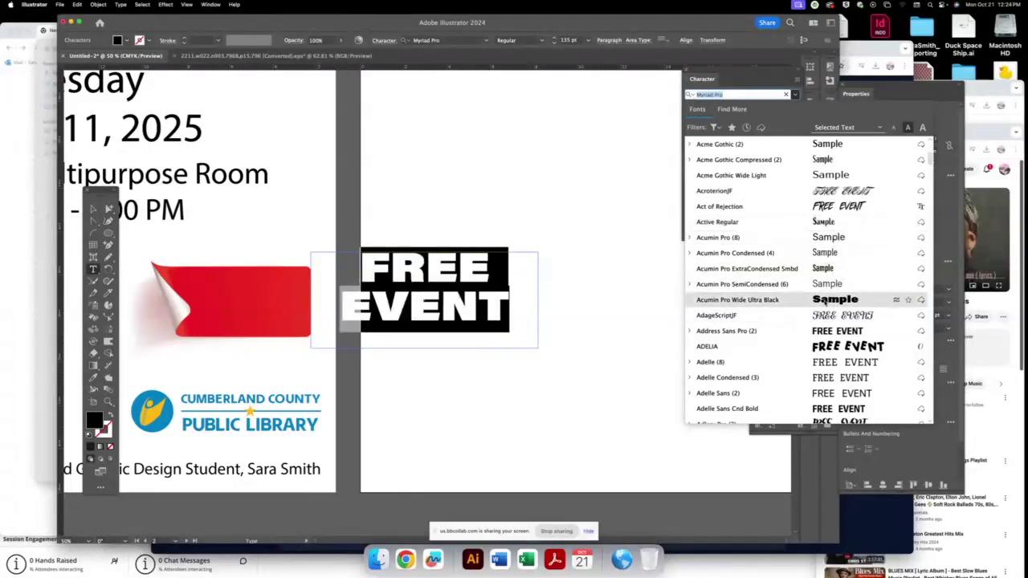
scroll(825, 300, down, 11)
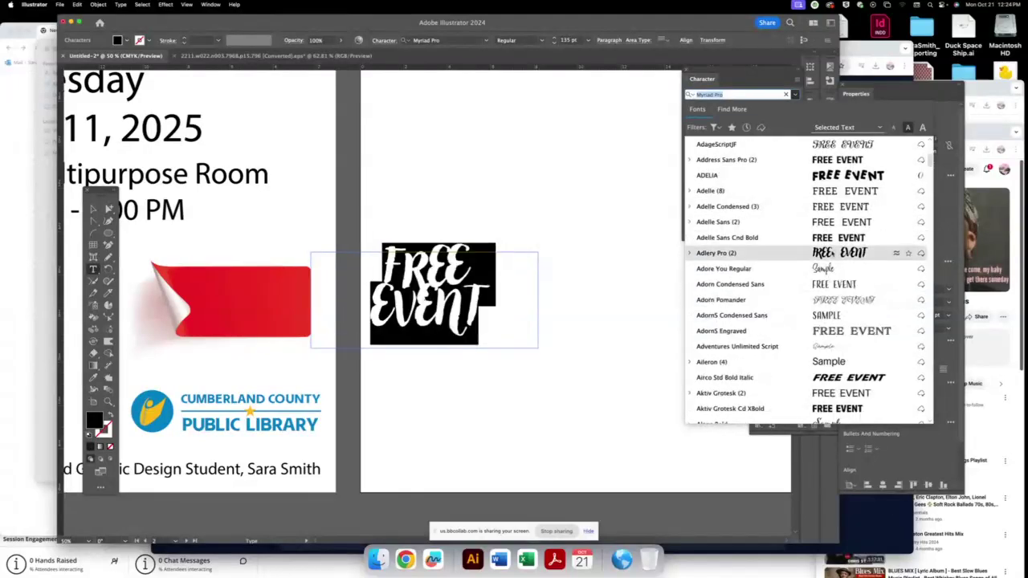
scroll(835, 255, down, 10)
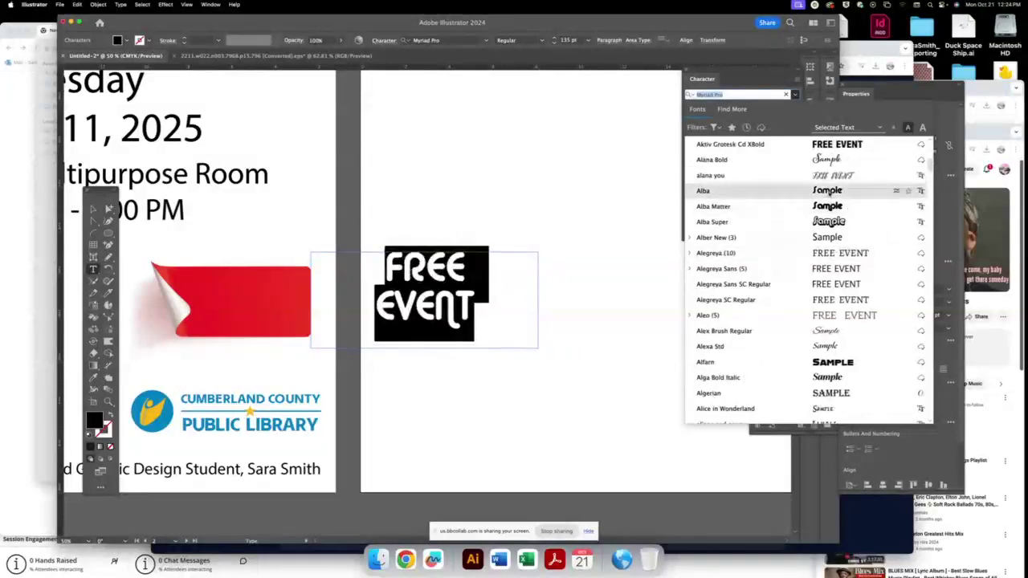
click(831, 146)
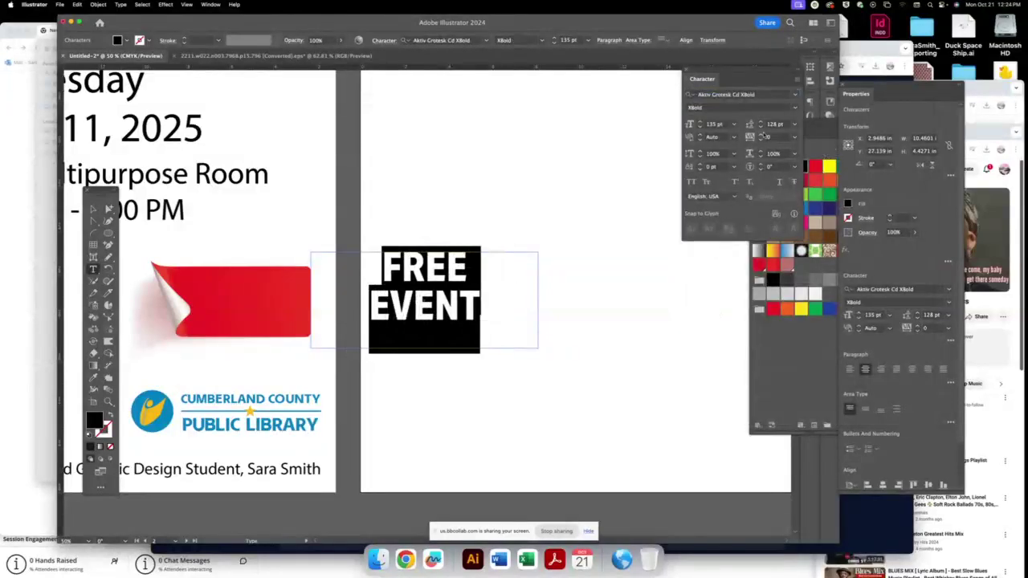
click(759, 128)
- Make the FREE EVENT text white and move it onto the red sticker
click(760, 128)
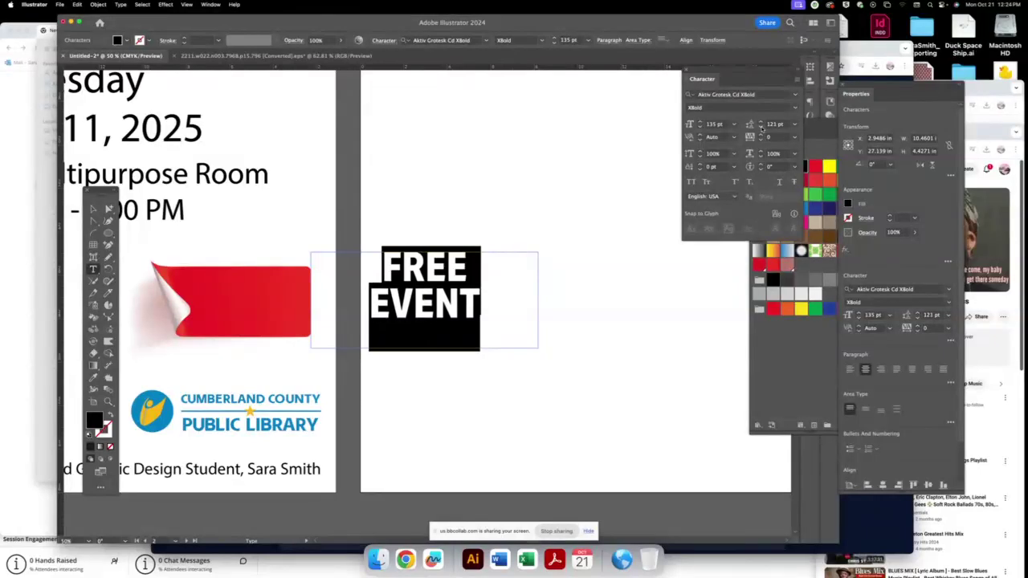
click(126, 40)
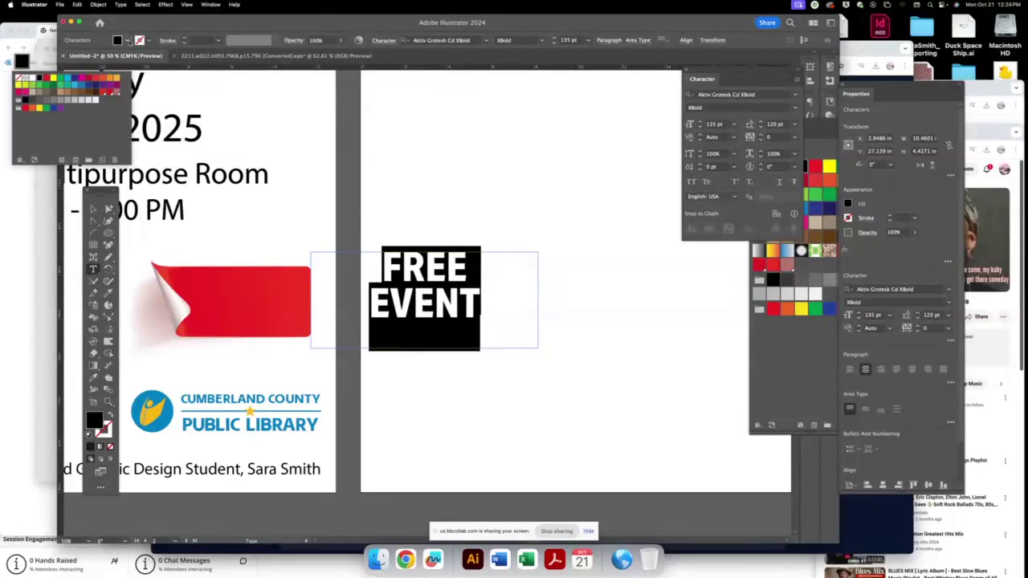
click(32, 78)
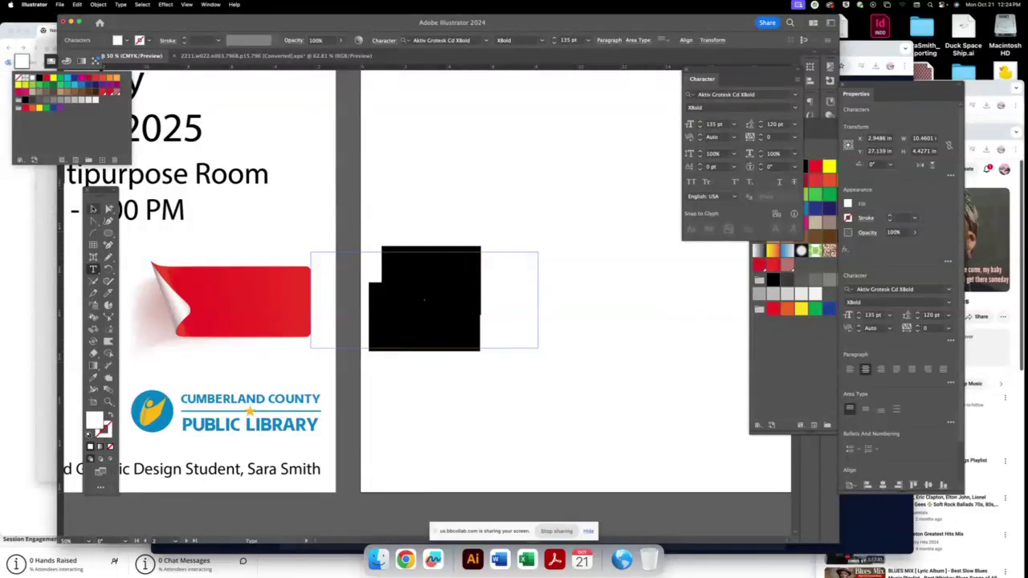
click(95, 211)
click(93, 210)
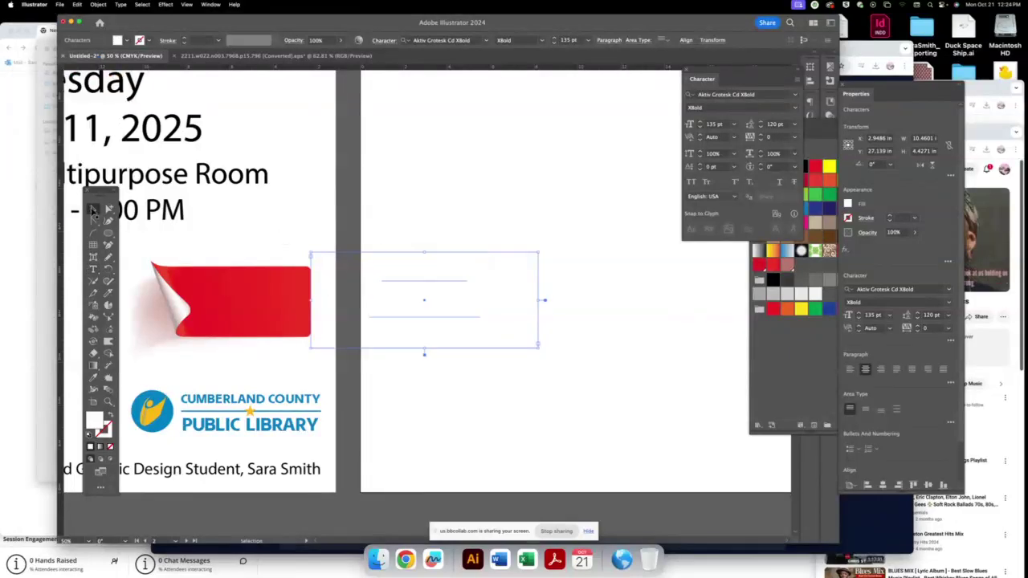
drag(426, 285, 248, 292)
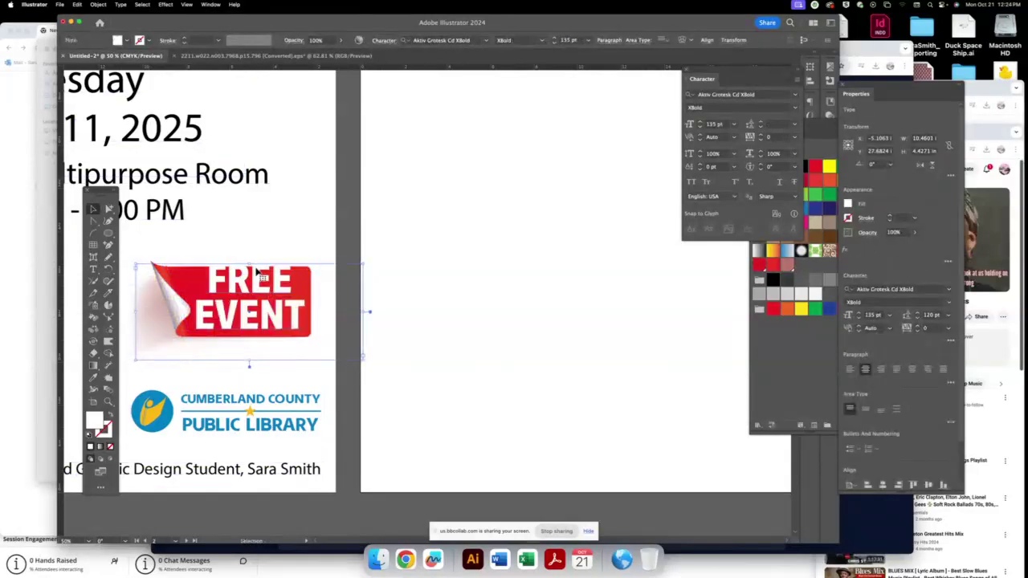
- Resize FREE EVENT to 110 pt with 95 pt leading
click(699, 127)
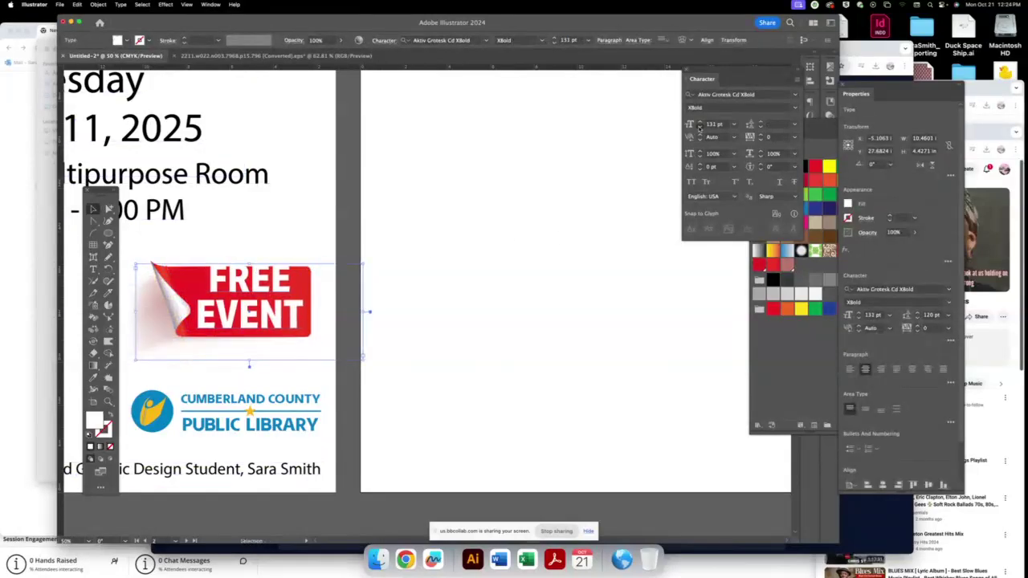
click(700, 127)
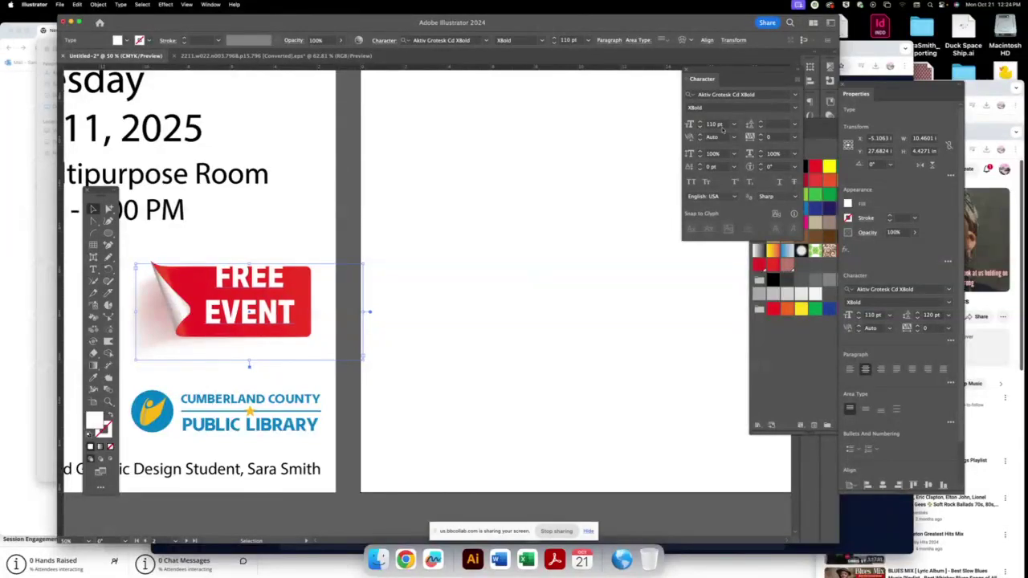
click(760, 127)
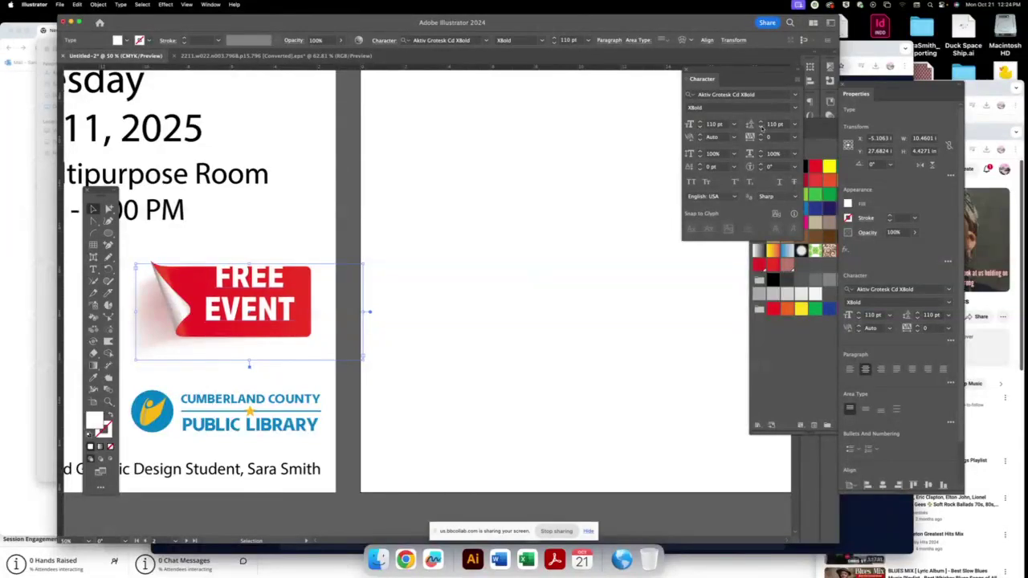
click(760, 128)
text(95)
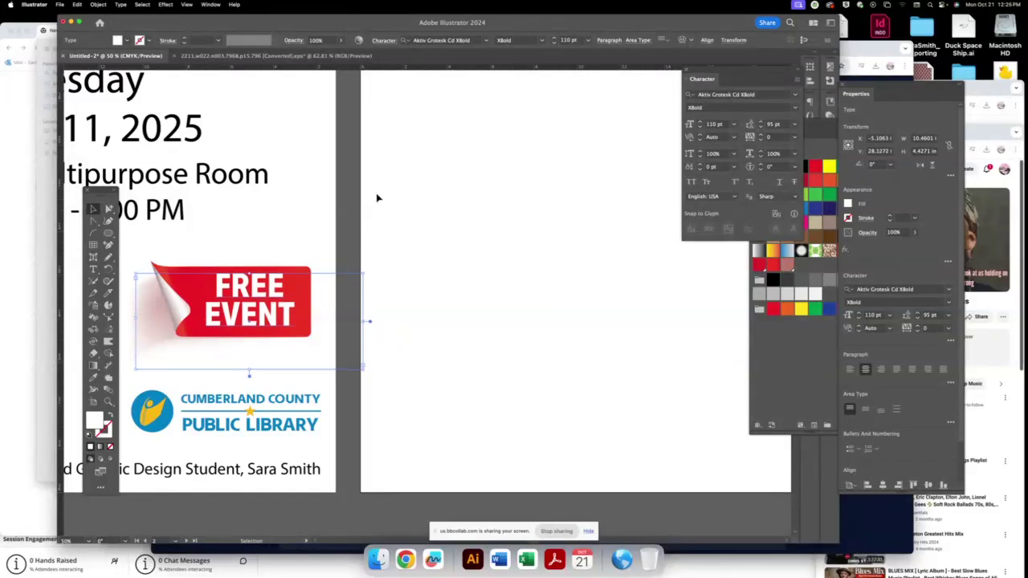
click(339, 245)
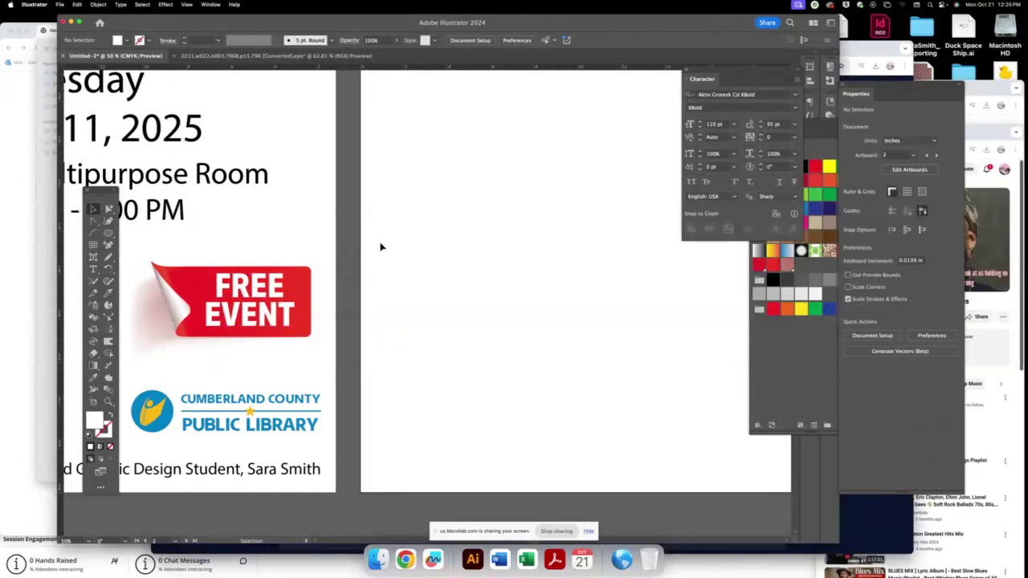
- Shrink the FREE EVENT frame and nudge it left onto the red ribbon
key(super+minus)
key(super+minus)
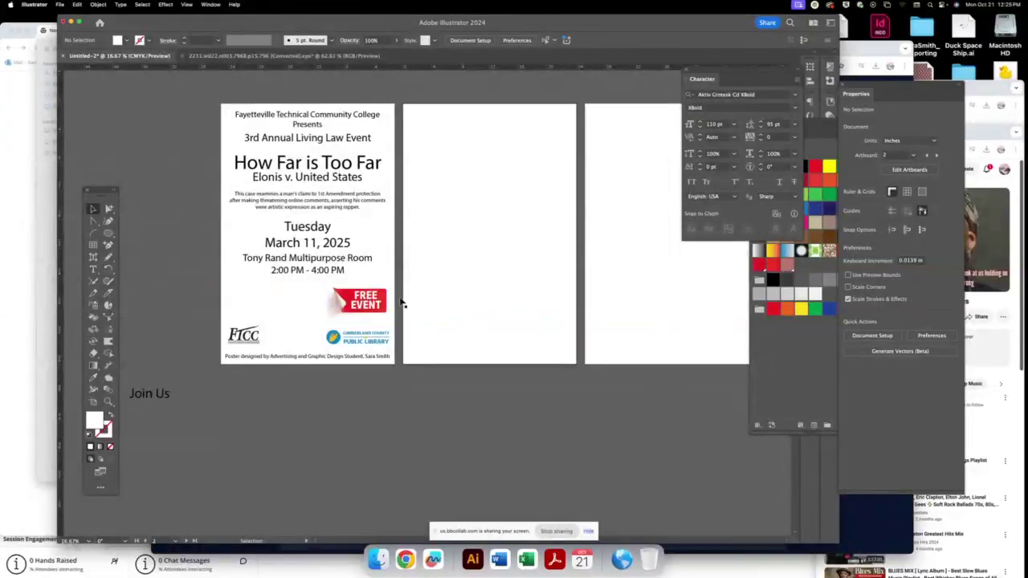
click(341, 322)
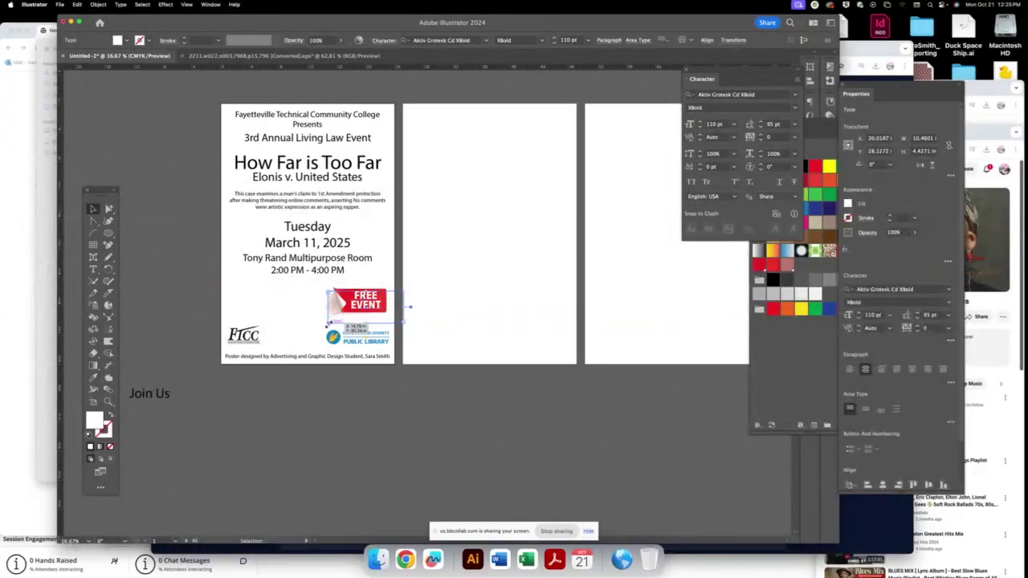
mouse_move(369, 324)
mouse_down()
mouse_move(343, 302)
mouse_move(364, 303)
mouse_up()
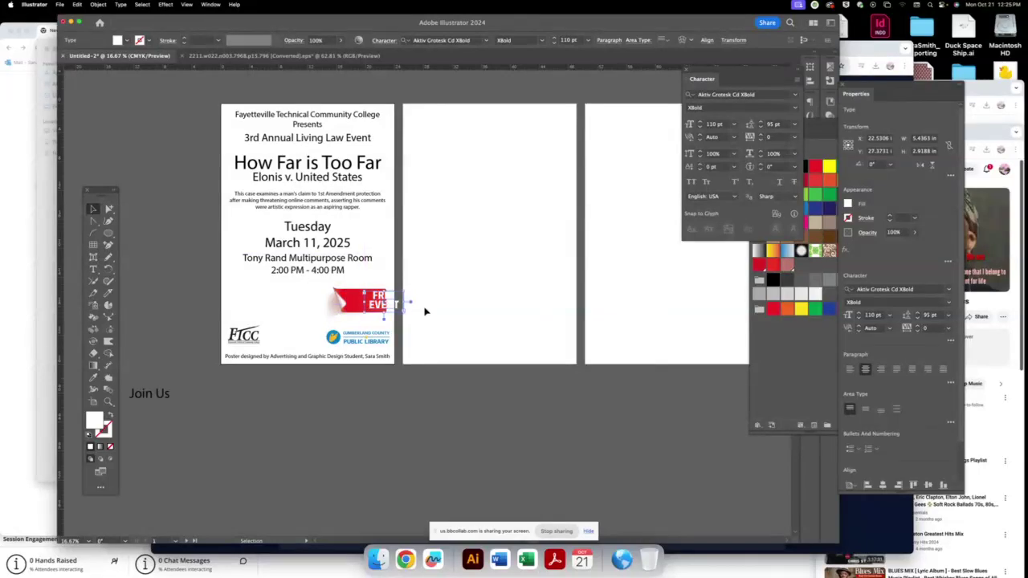
key(shift+Left)
key(shift+Left)
key(shift+Left)
key(shift+Left)
key(shift+Left)
key(shift+Left)
key(shift+Left)
key(shift+Left)
key(shift+Left)
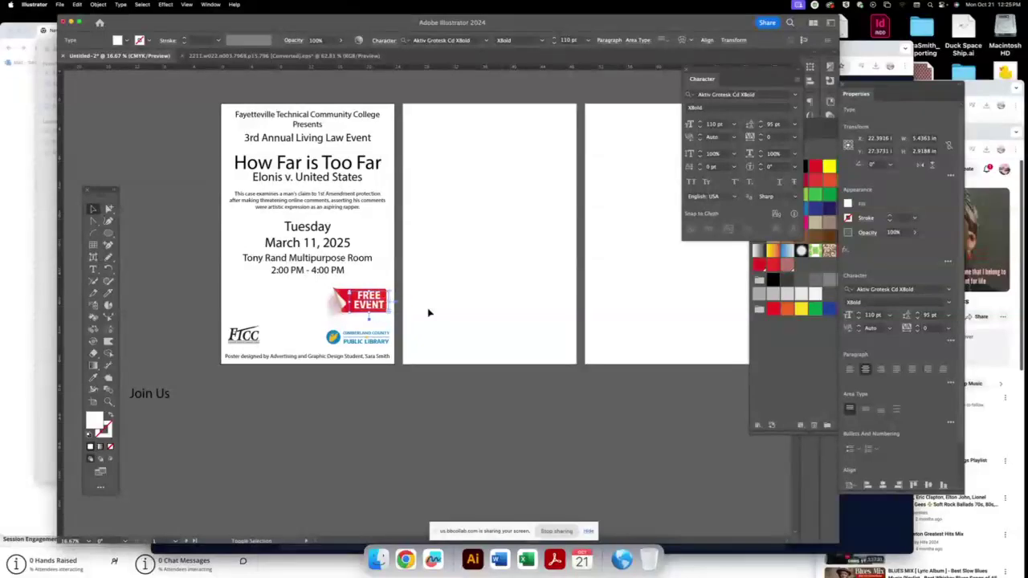
key(shift+Left)
key(shift+Left)
key(shift+Left)
click(426, 314)
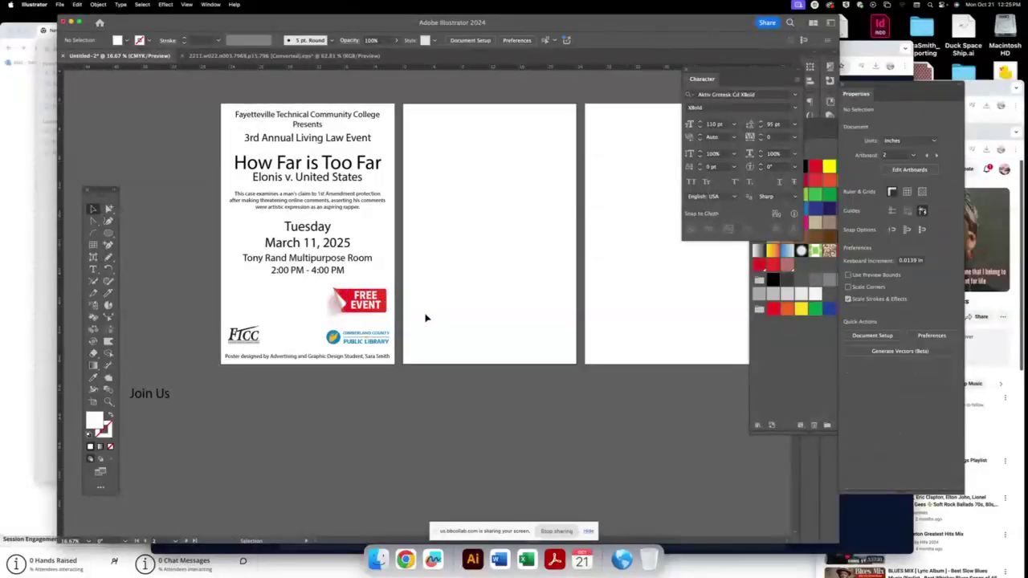
- Place the Join Us text on the poster just left of the Tuesday date
scroll(296, 171, left, 2)
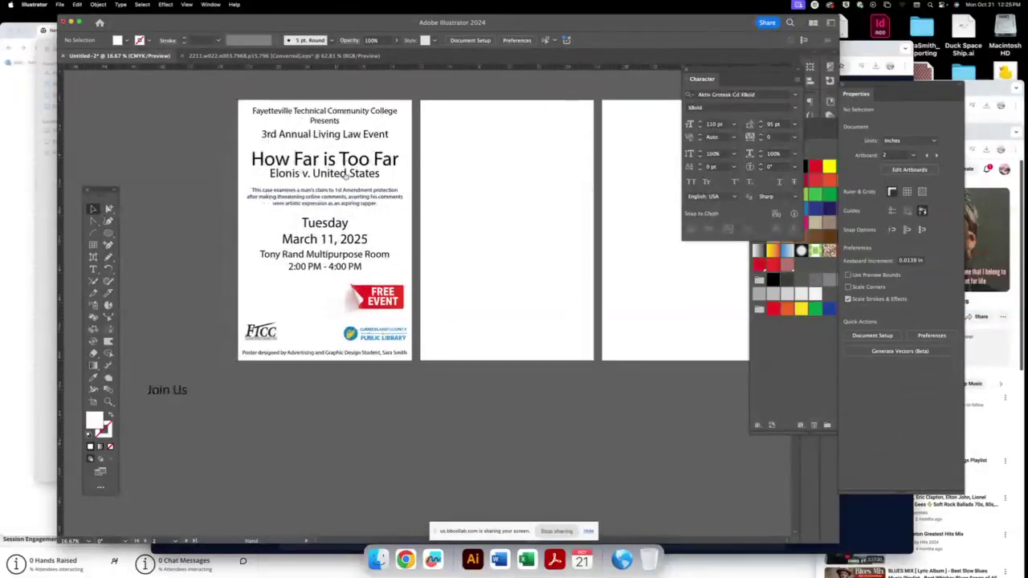
scroll(337, 197, up, 3)
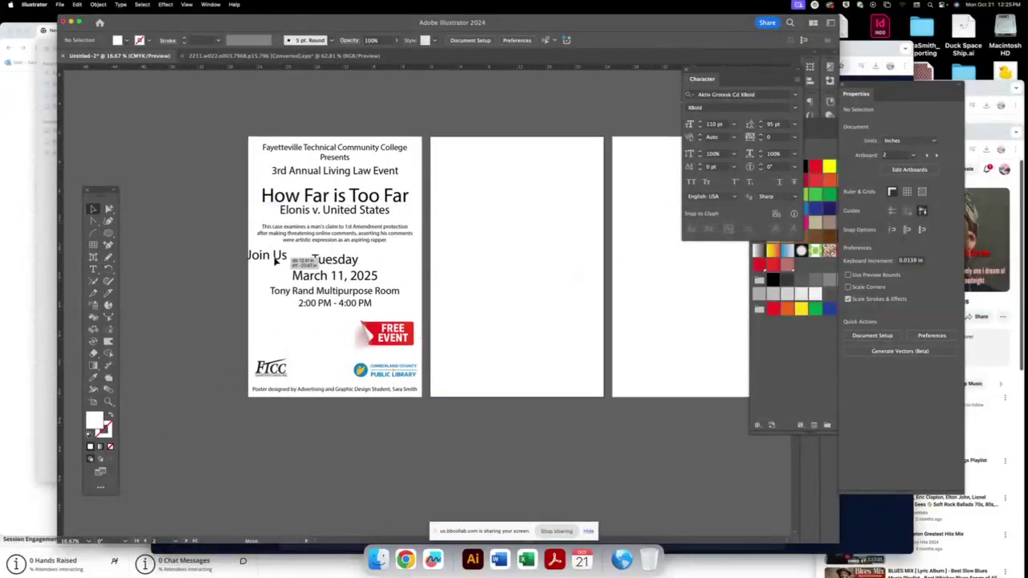
drag(186, 433, 288, 261)
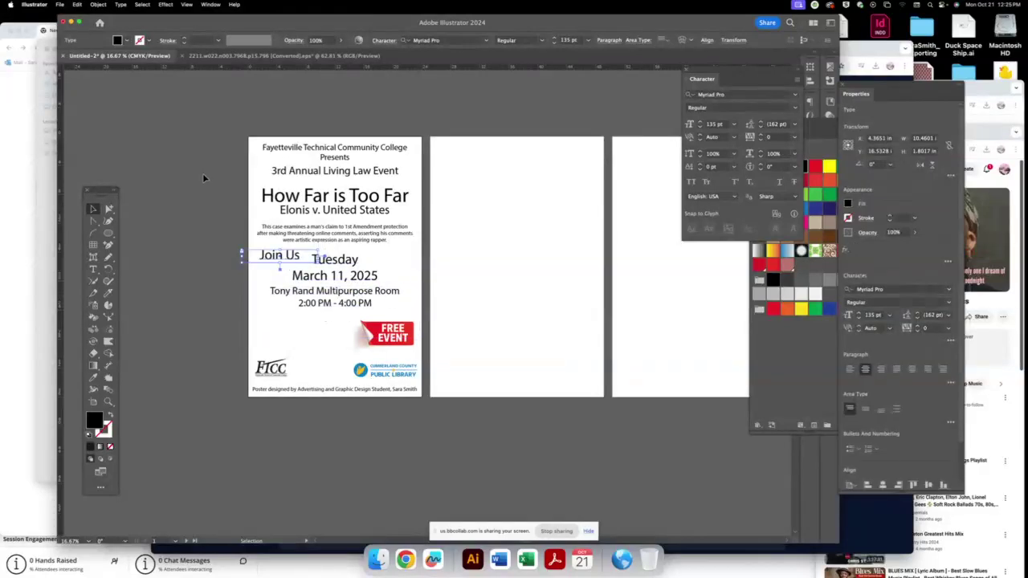
click(203, 173)
scroll(183, 163, right, 2)
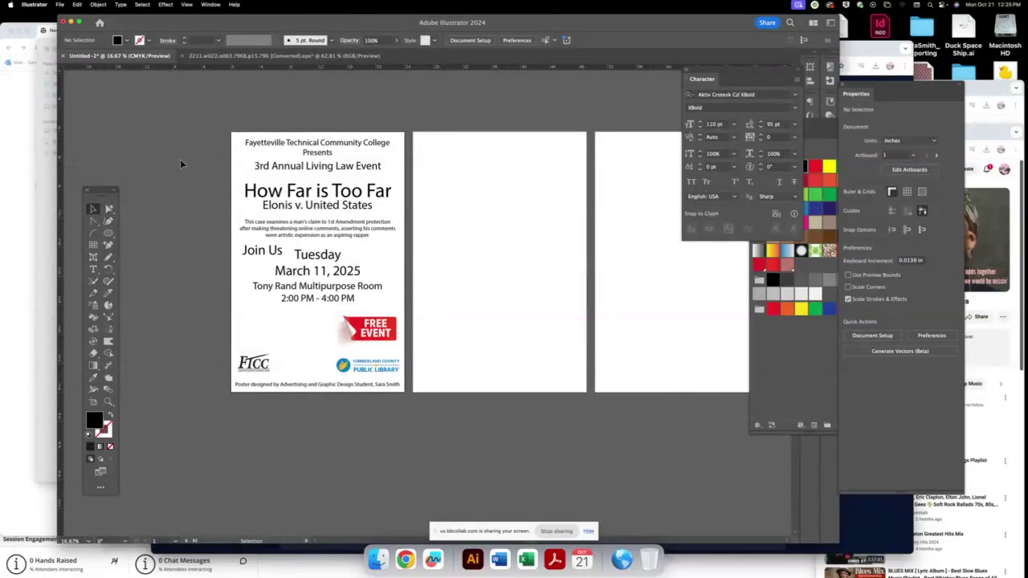
scroll(180, 164, right, 3)
scroll(281, 197, right, 2)
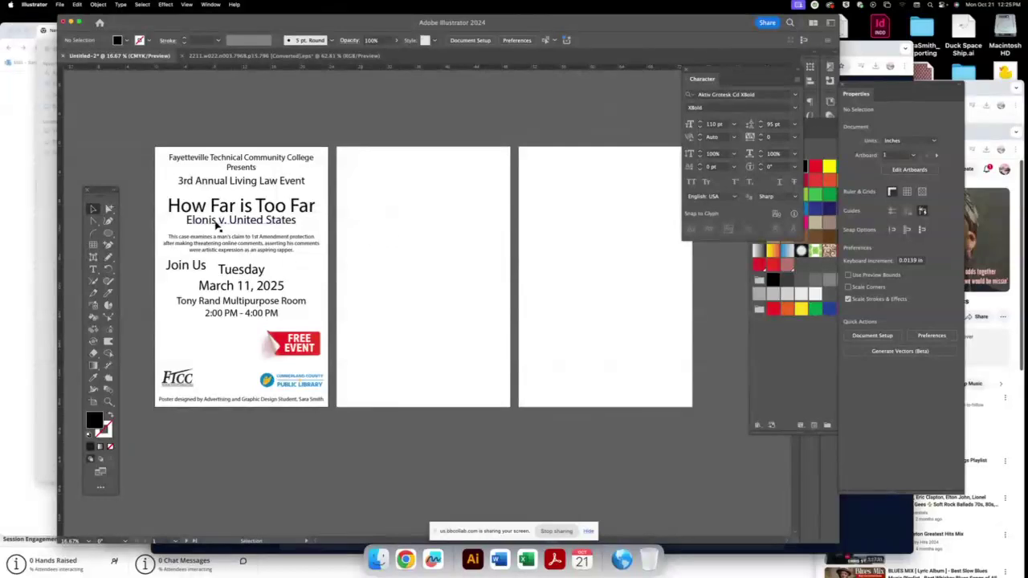
drag(203, 273, 203, 274)
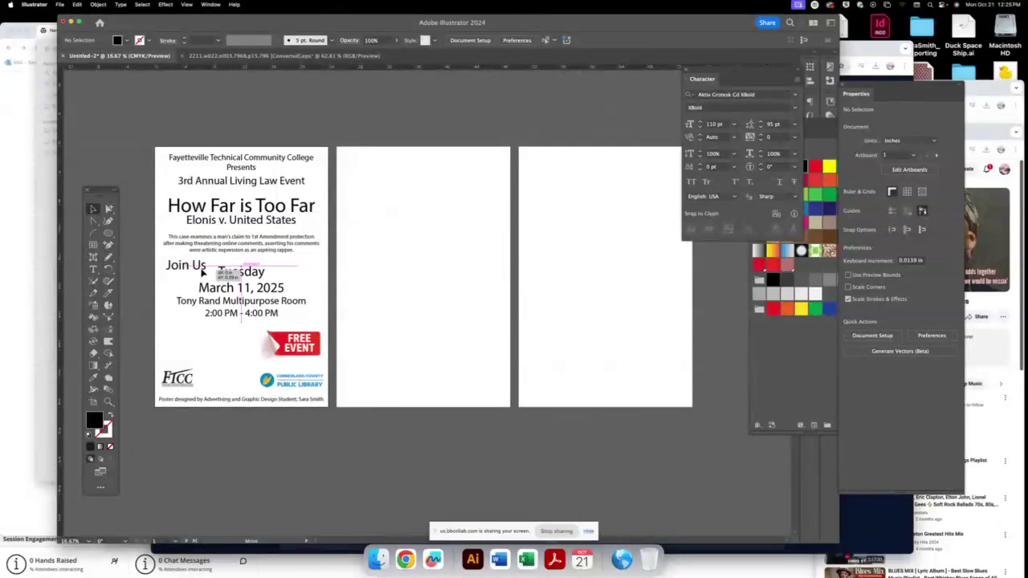
drag(174, 273, 170, 272)
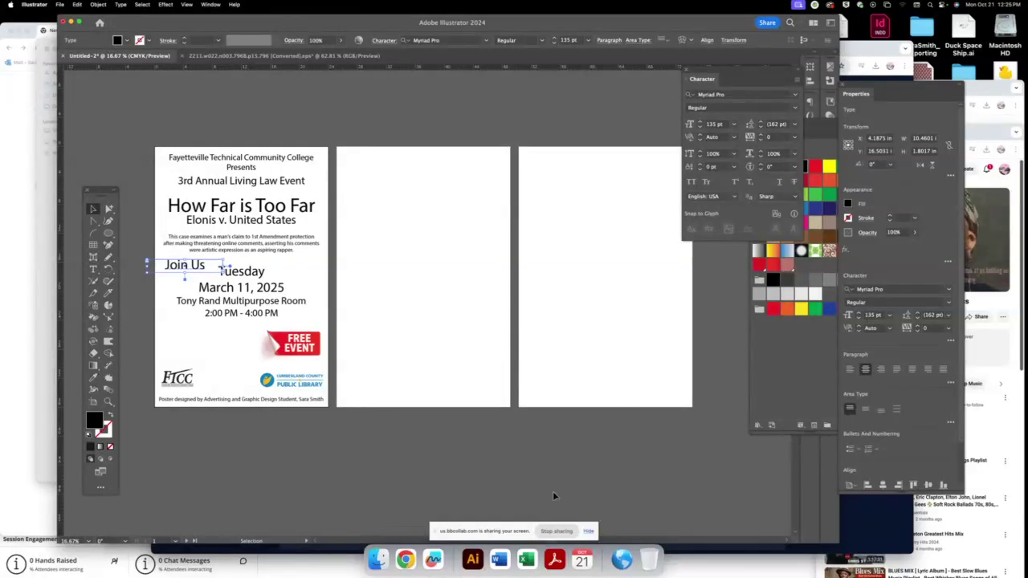
click(1009, 89)
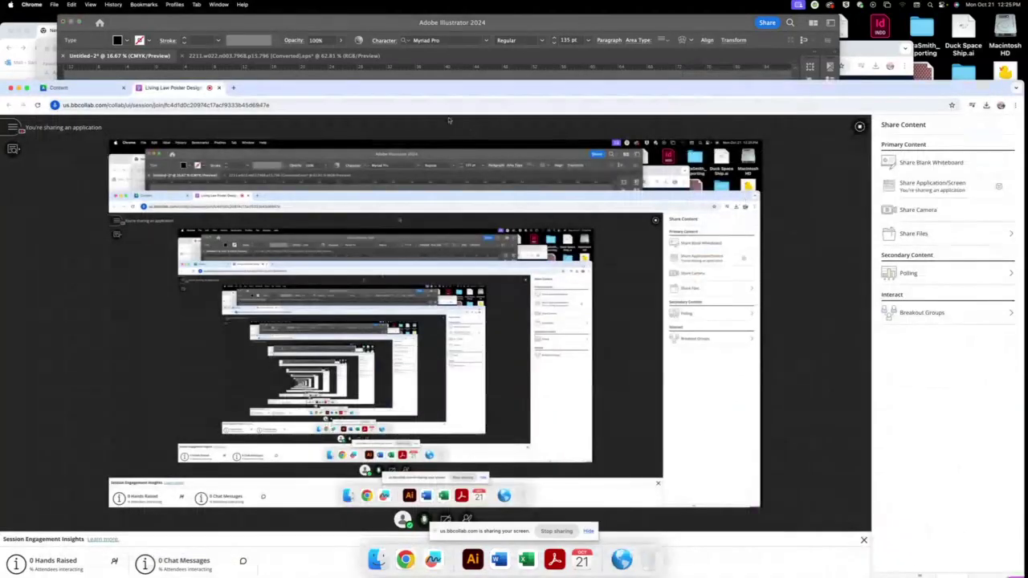
- Save the poster in Illustrator format as the designer's name plus 'Living Law Poster_Assignment'
click(18, 88)
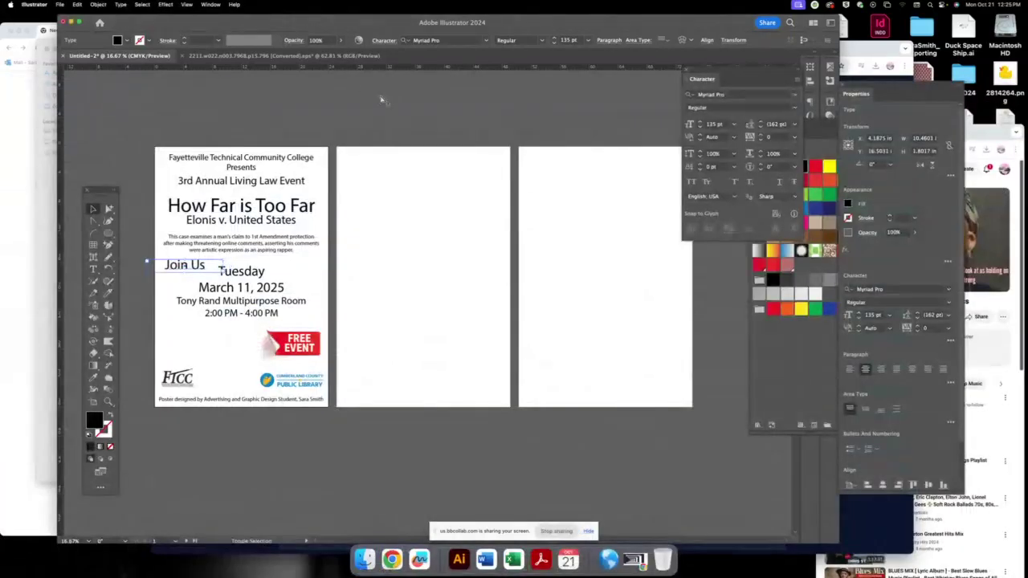
key(super+s)
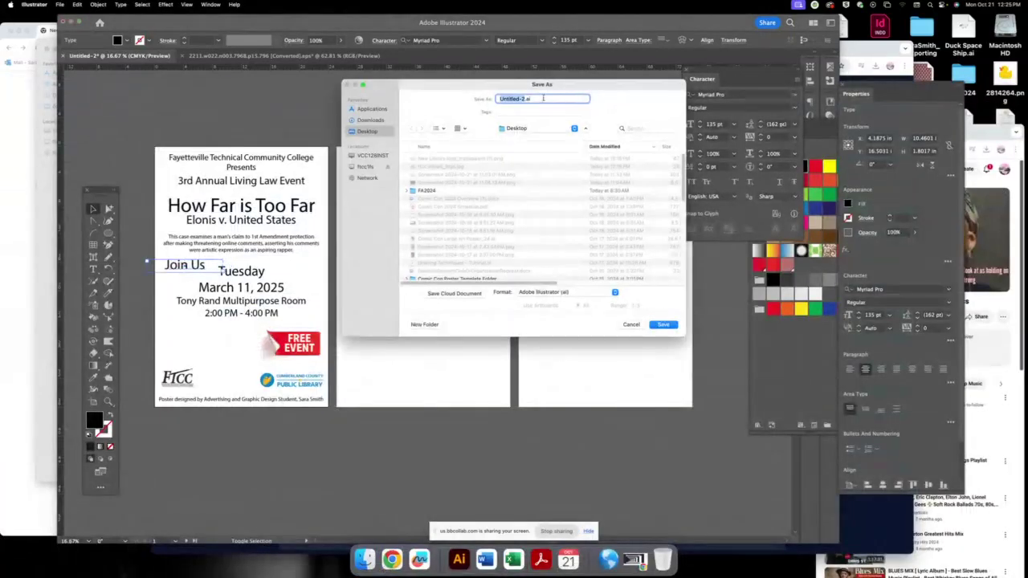
text(Living Law Poster_Assignment)
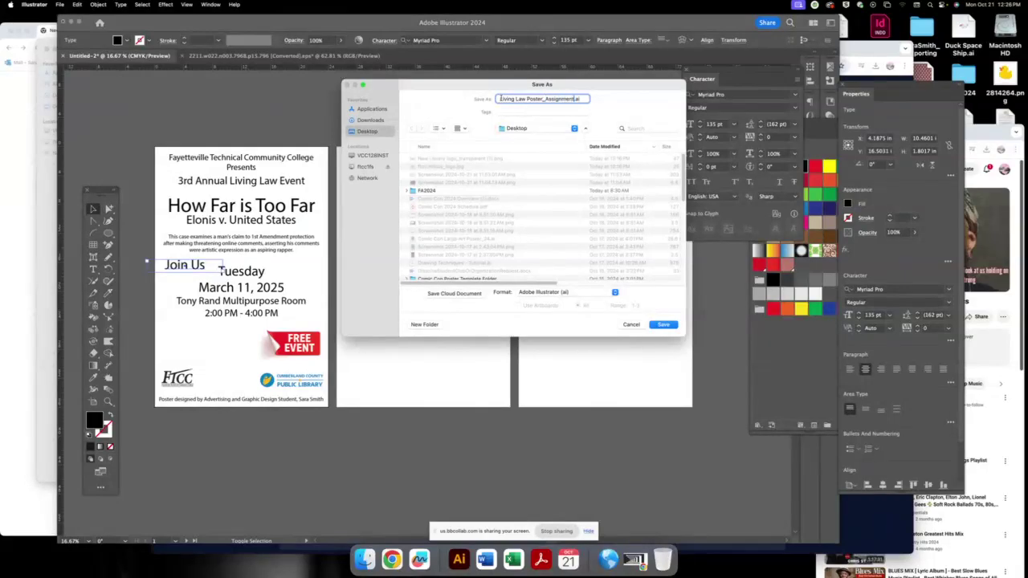
text(Sara S)
text(mith_)
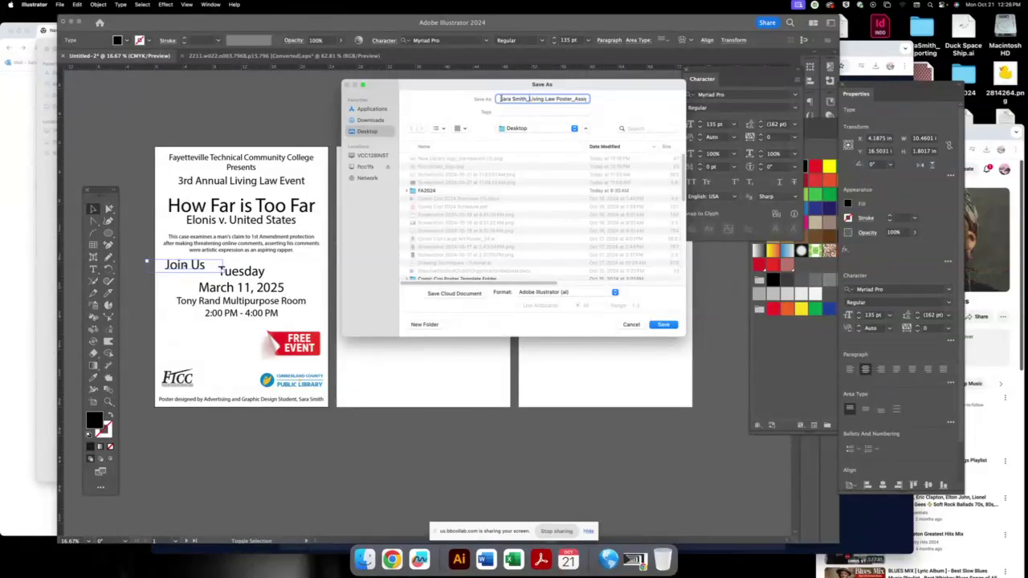
click(663, 325)
click(627, 440)
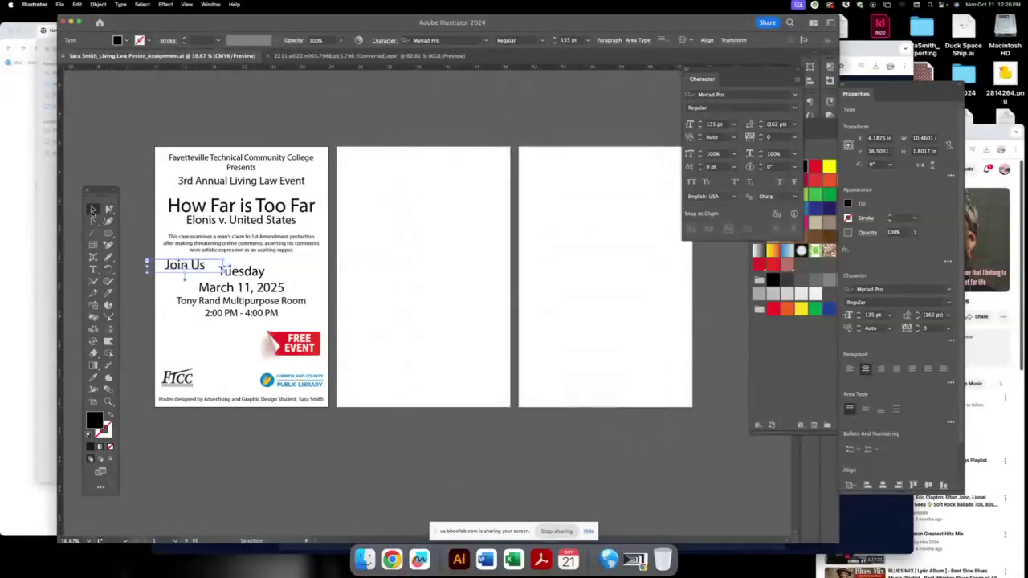
- Select the library logo and show the Links panel listing linked images
click(121, 118)
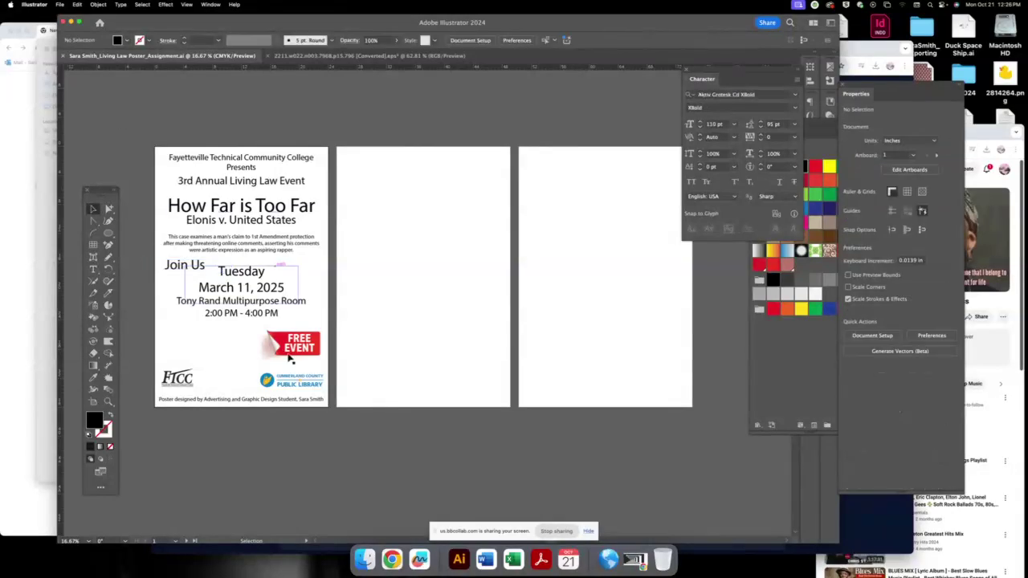
click(295, 384)
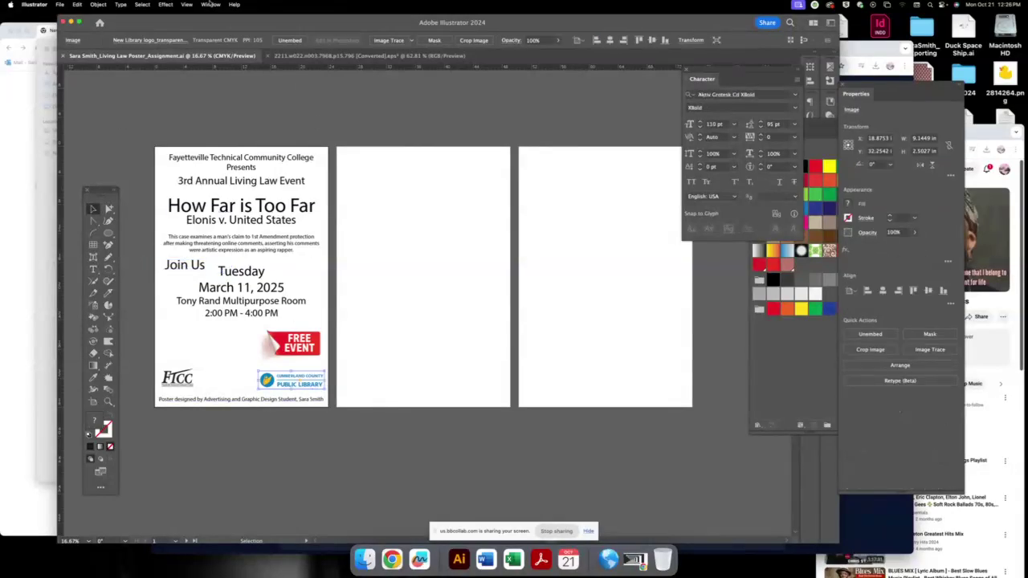
click(211, 4)
click(734, 267)
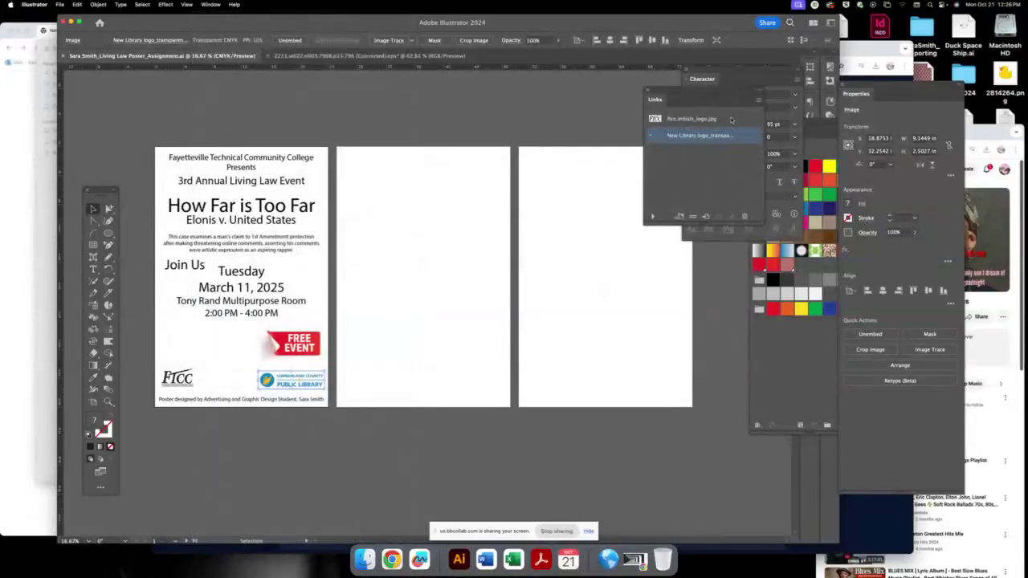
- Load the library logo PNG and ftcc initials_logo.jpg for placing
click(443, 110)
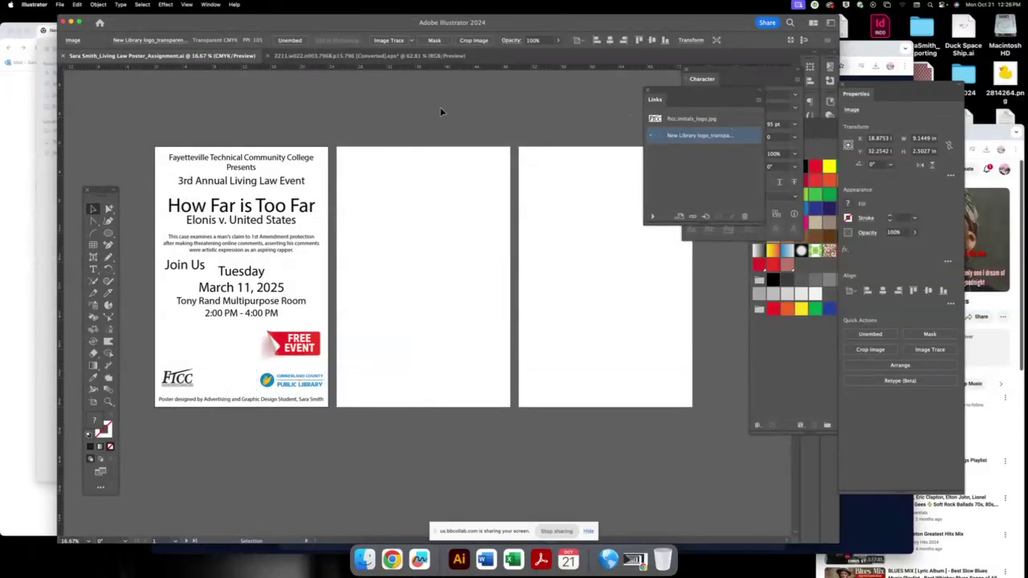
click(60, 6)
click(499, 283)
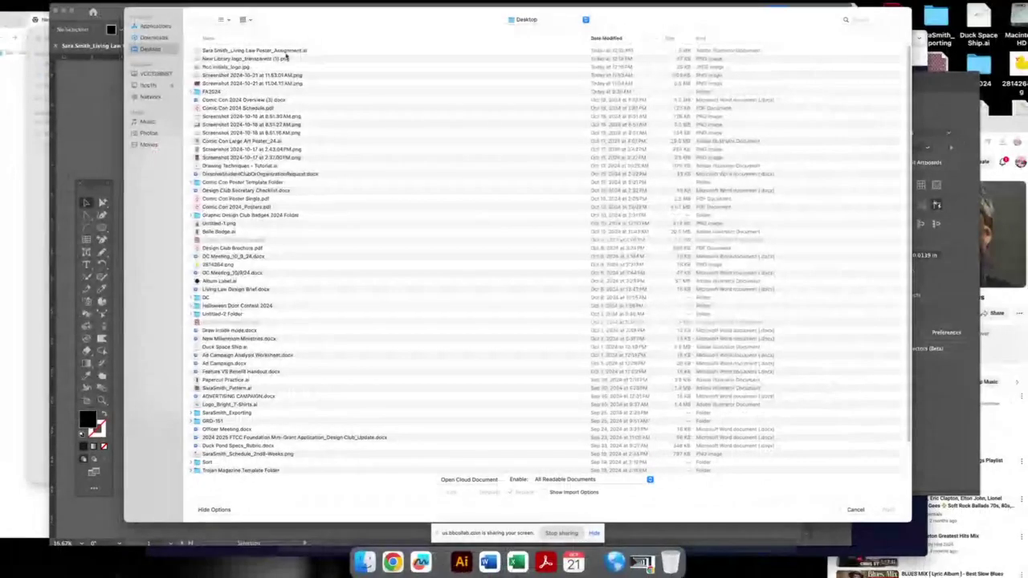
click(268, 59)
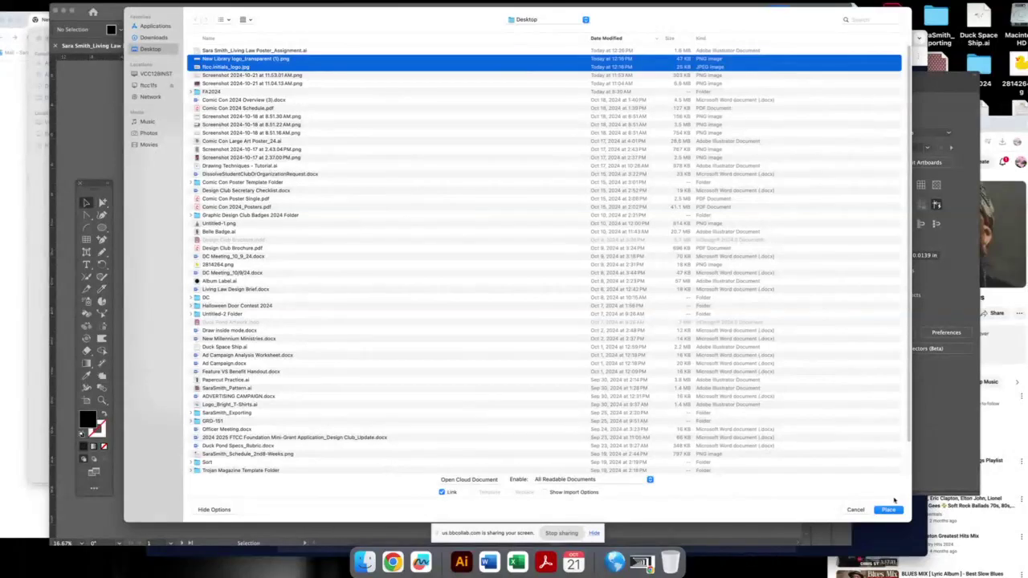
click(888, 510)
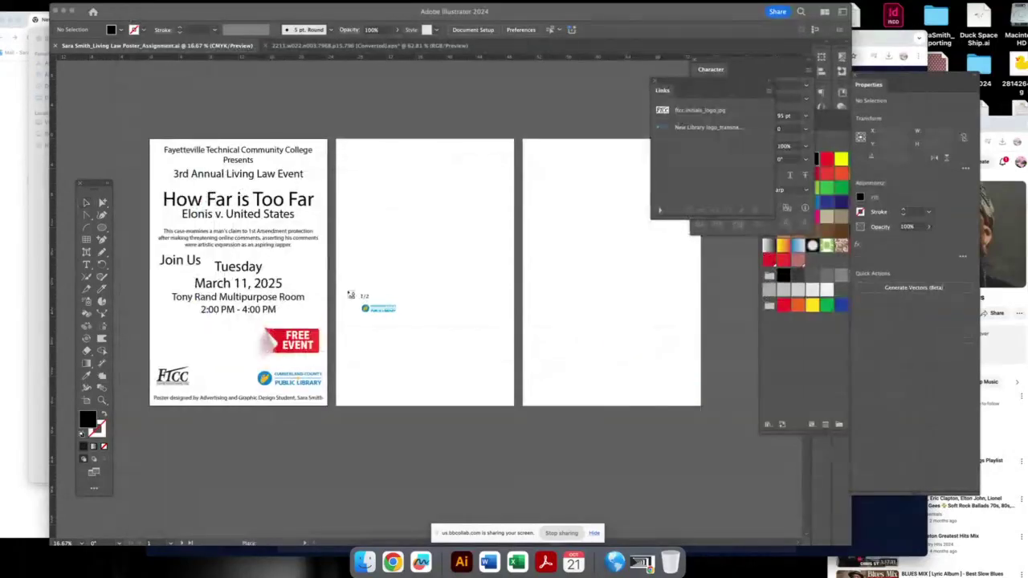
- Place the new library logo and delete the old FTCC and library logos
drag(388, 319, 472, 310)
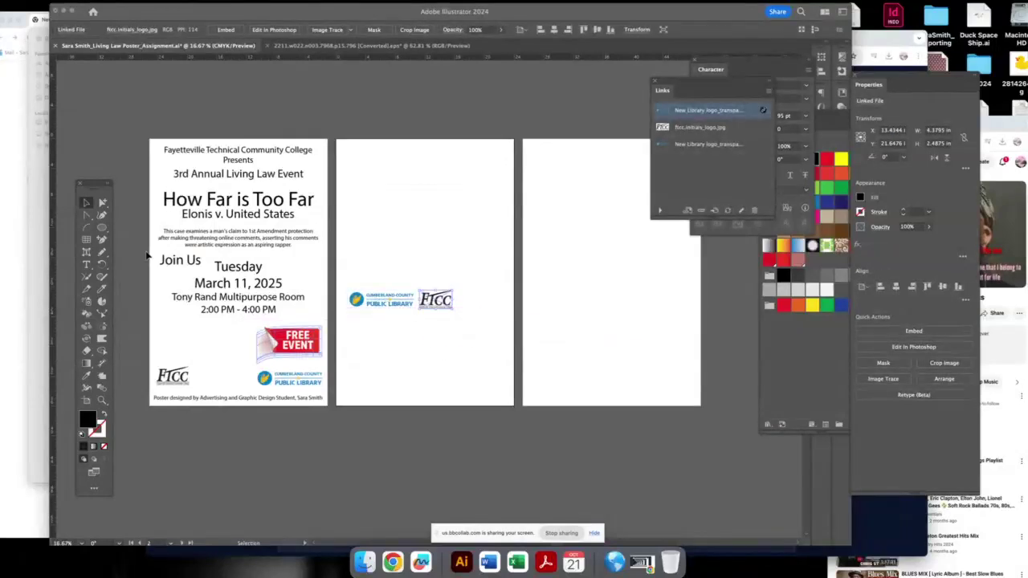
click(172, 375)
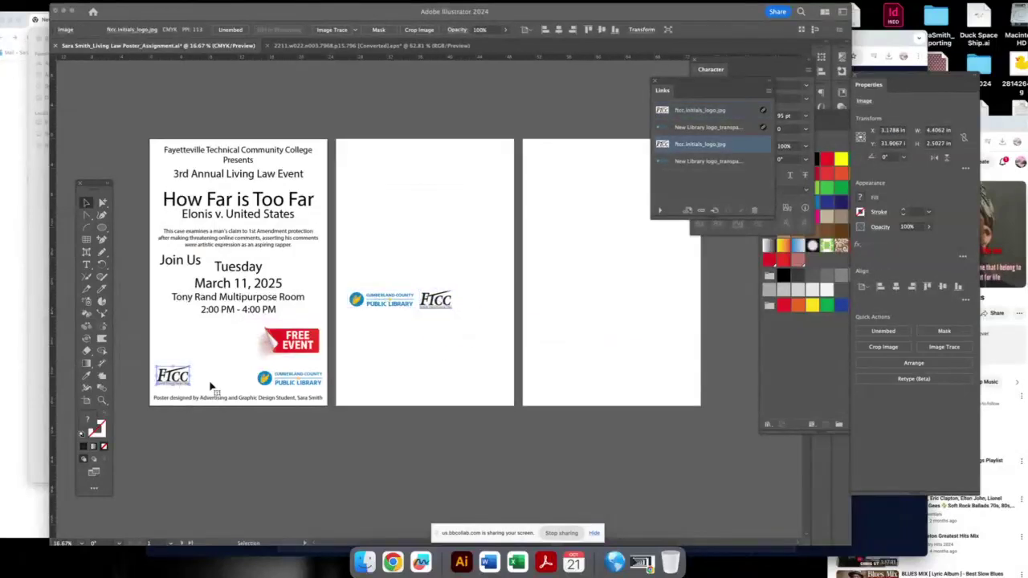
key(Delete)
click(289, 377)
key(Delete)
- Position the new library and FTCC logos side by side along artboard 1's bottom edge
drag(390, 300, 307, 387)
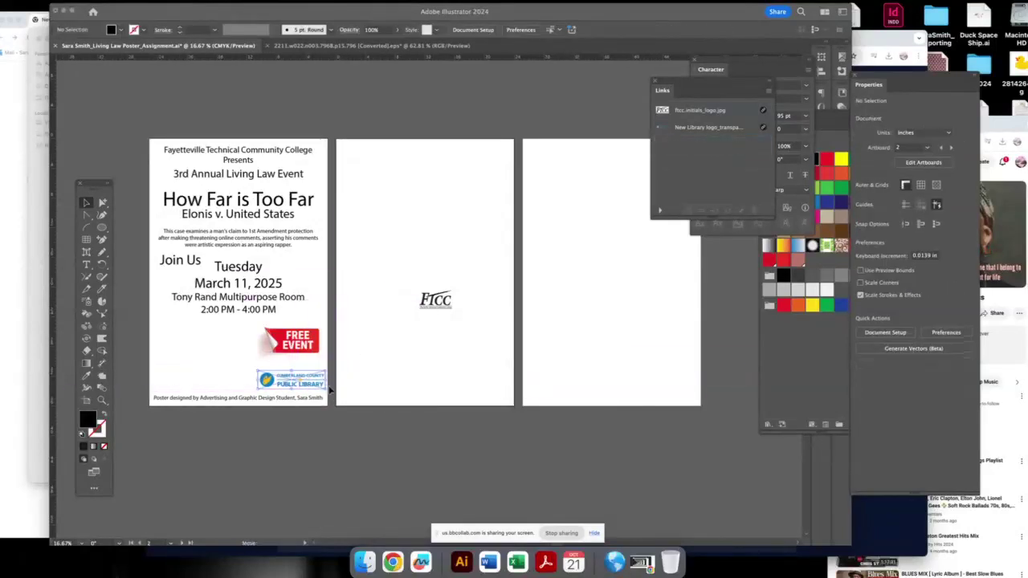
key(shift+Left)
key(shift+Left)
key(shift+Left)
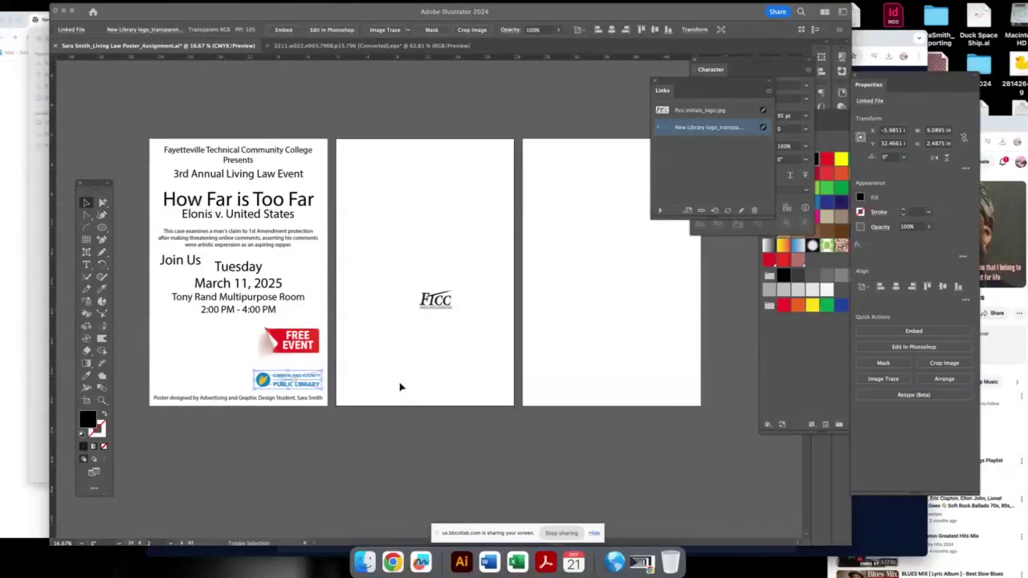
key(shift+Down)
key(shift+Down)
drag(440, 305, 240, 387)
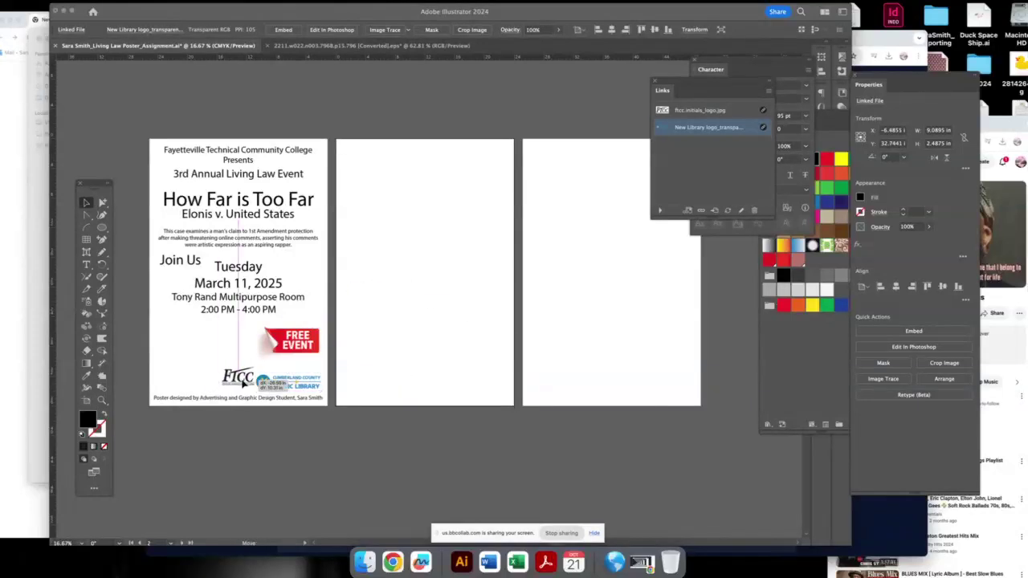
click(390, 392)
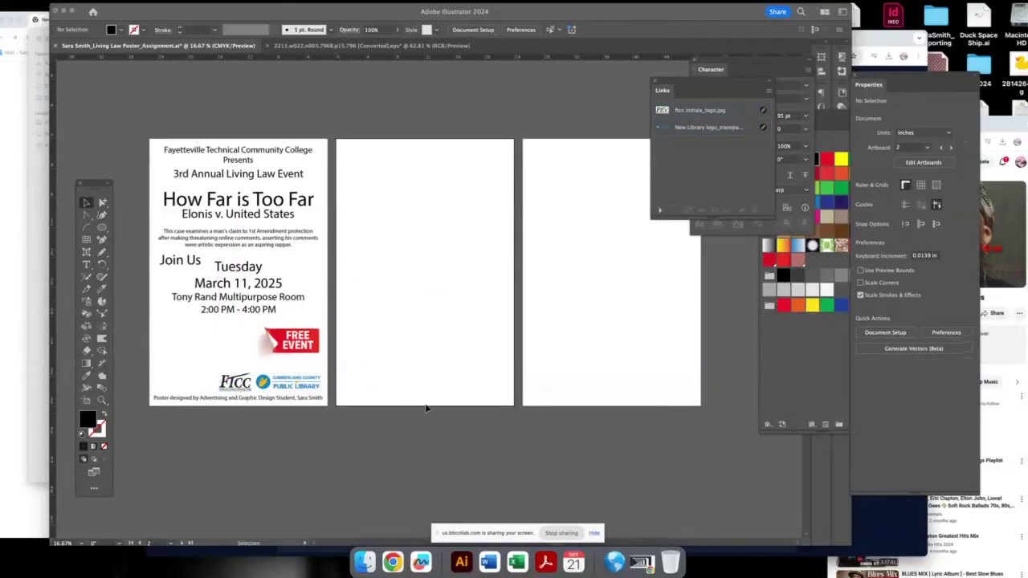
mouse_move(412, 264)
mouse_down()
mouse_move(466, 294)
mouse_move(426, 257)
mouse_up()
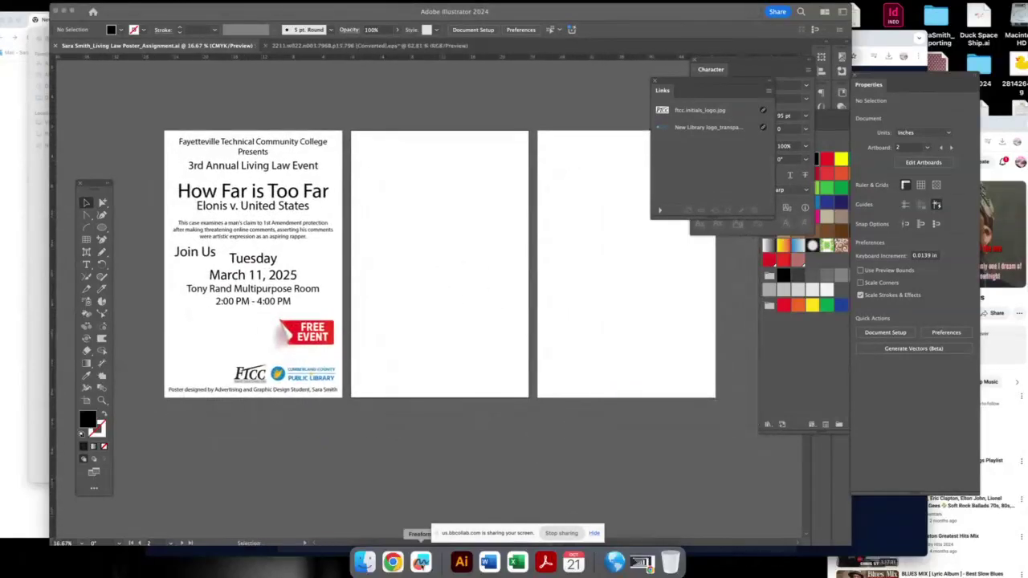
click(393, 561)
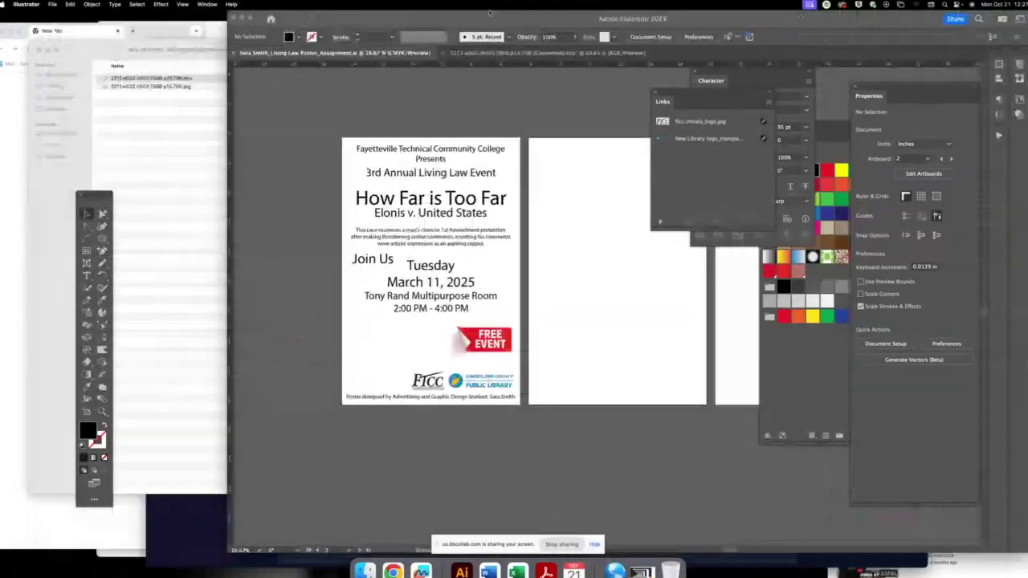
- Replace Freepik's corner peel search with a 'scared woman' vector search
click(38, 50)
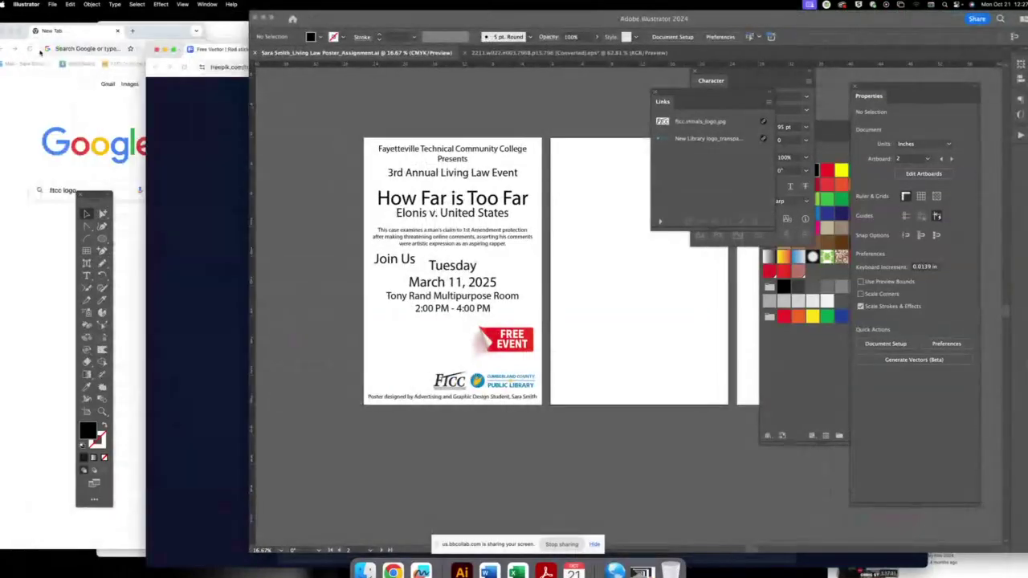
click(211, 112)
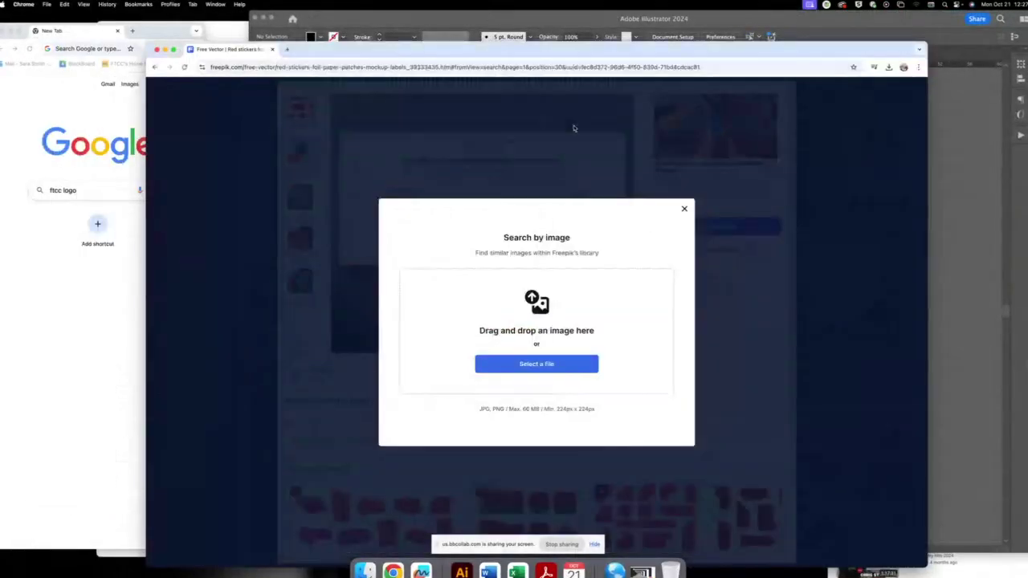
click(684, 210)
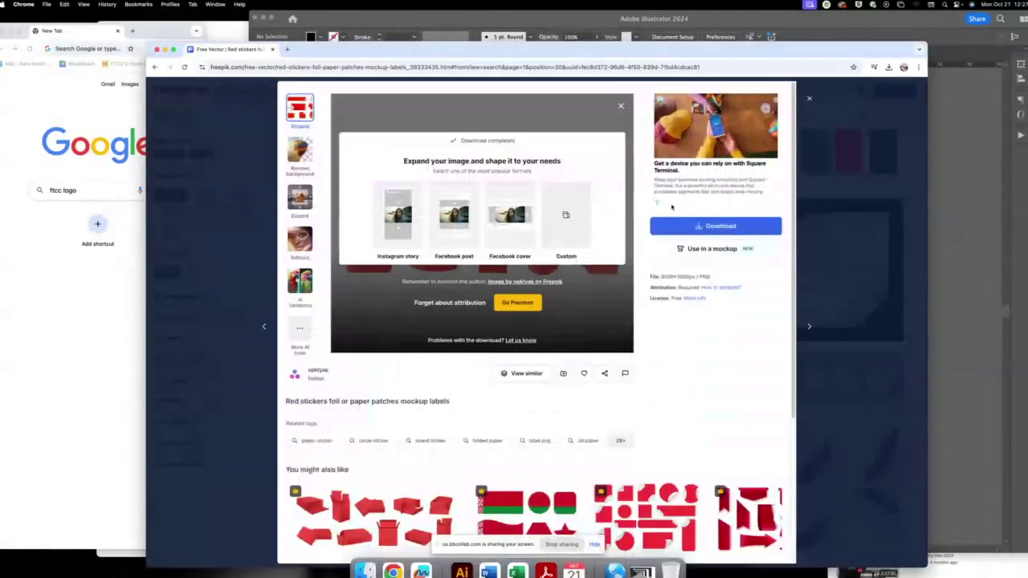
click(809, 98)
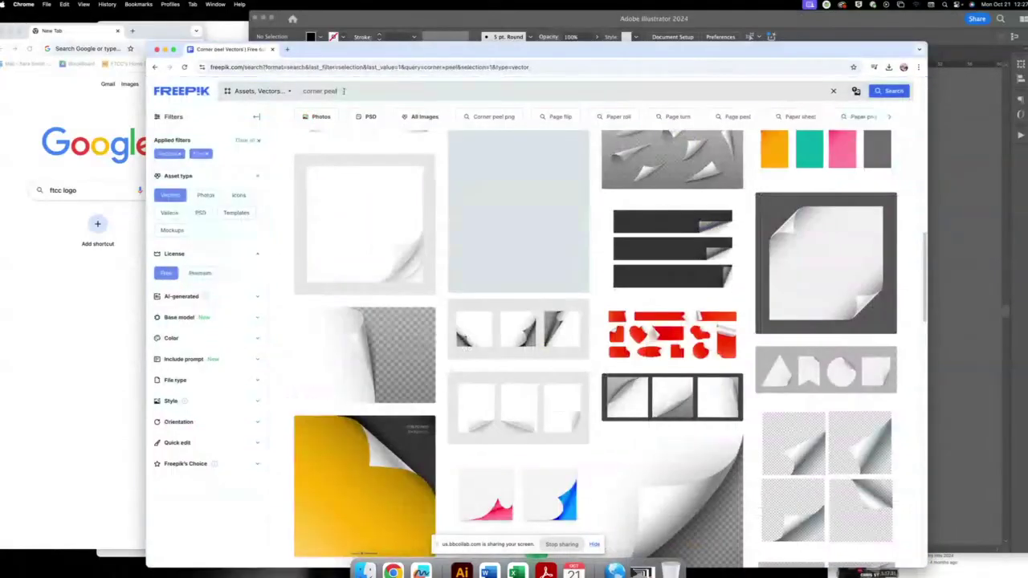
key(BackSpace)
text(scared woman)
key(Return)
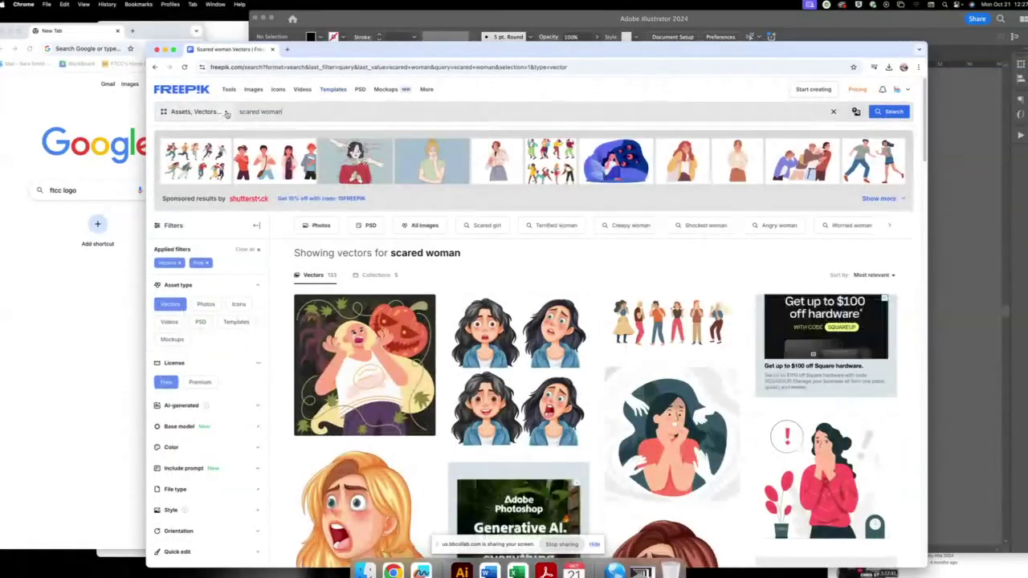
- Switch the Freepik asset type from Vectors to Photos for the scared woman search
click(225, 113)
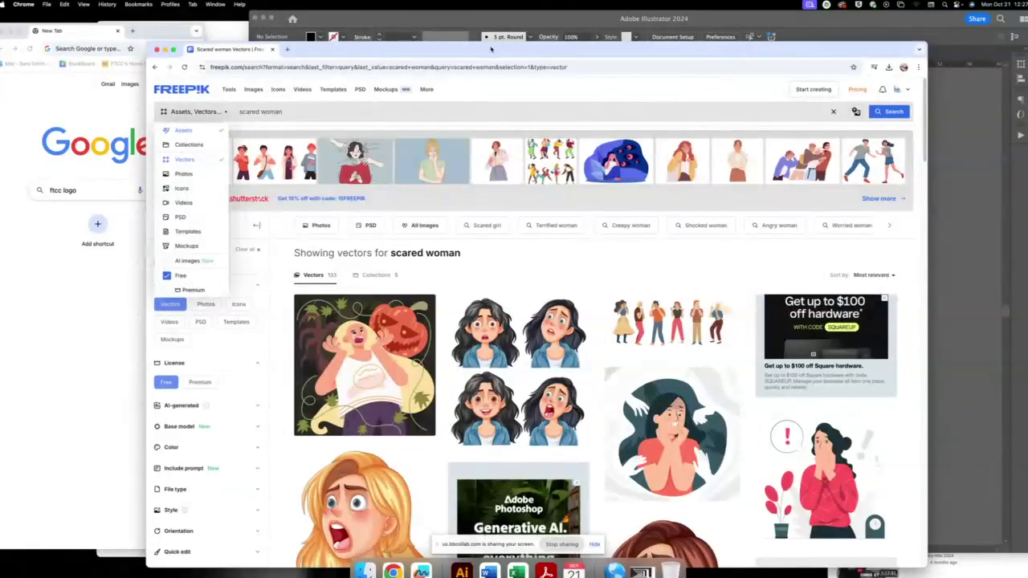
drag(514, 48, 491, 25)
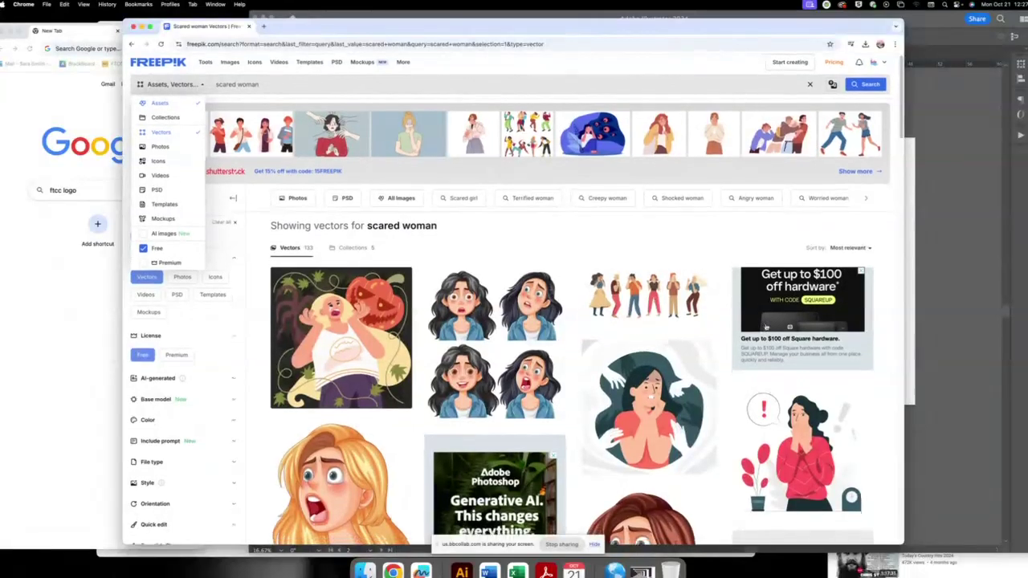
scroll(765, 327, down, 3)
scroll(766, 327, down, 1)
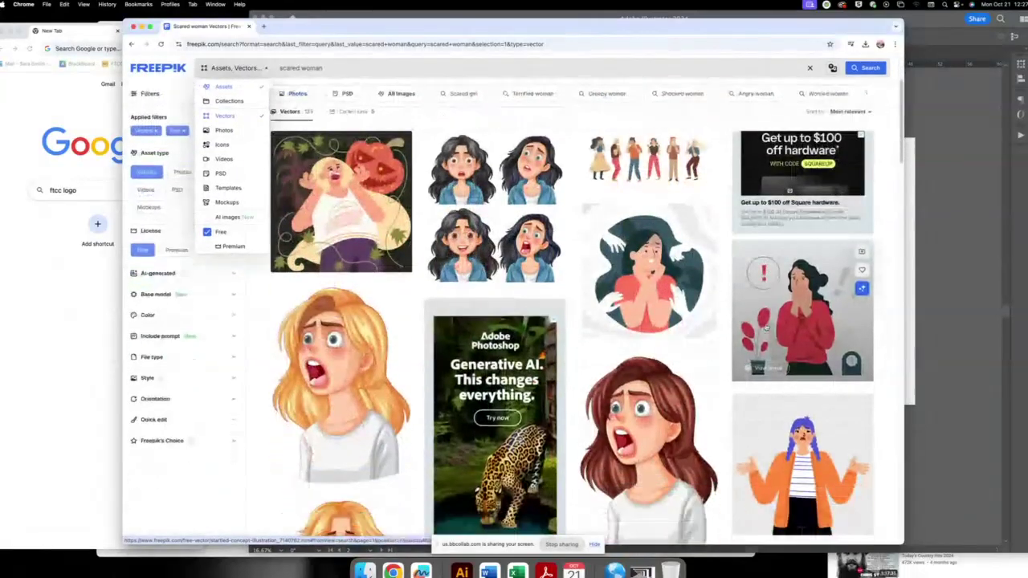
scroll(765, 327, down, 5)
scroll(765, 327, down, 2)
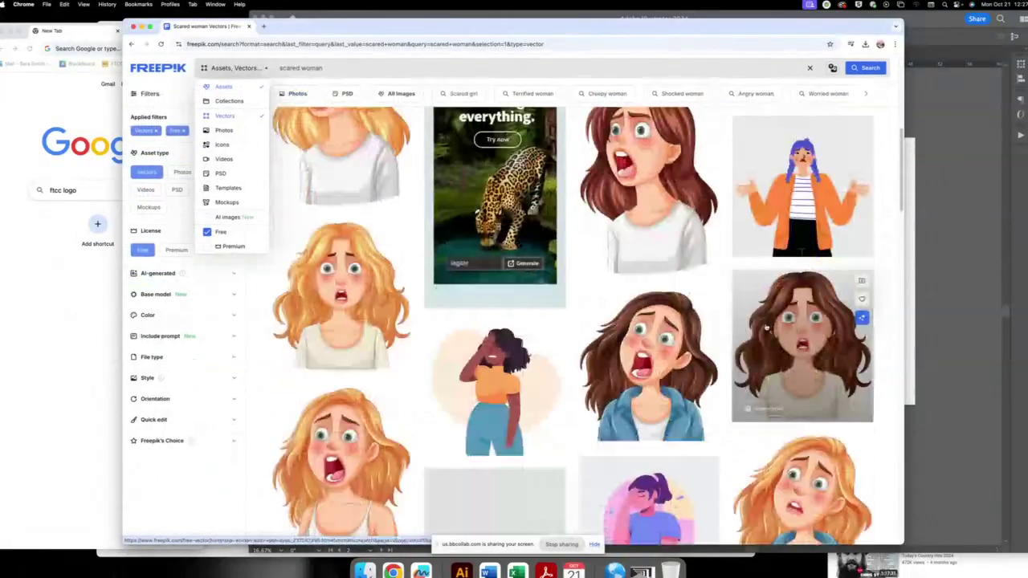
scroll(765, 327, up, 3)
scroll(328, 255, up, 5)
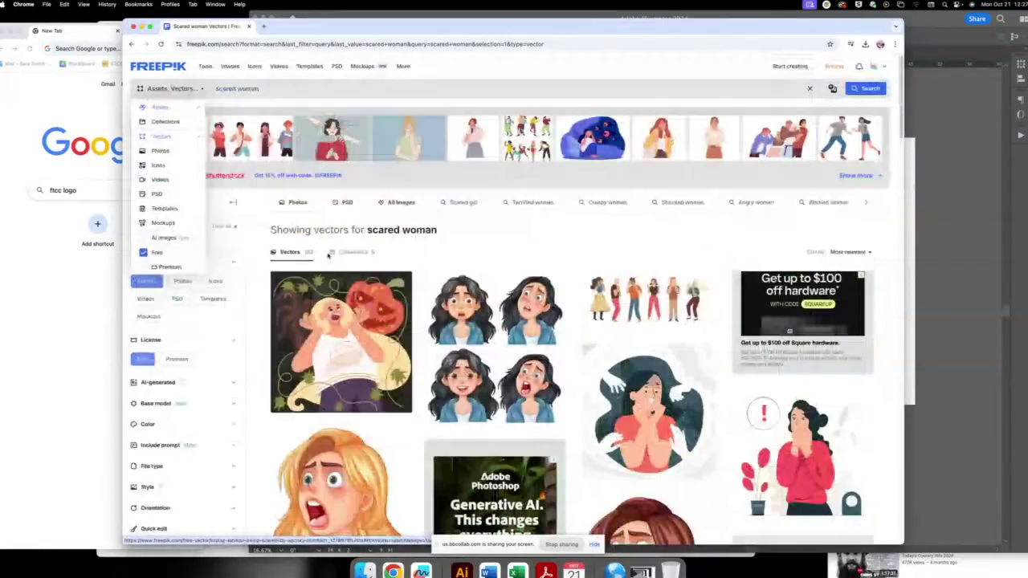
click(161, 151)
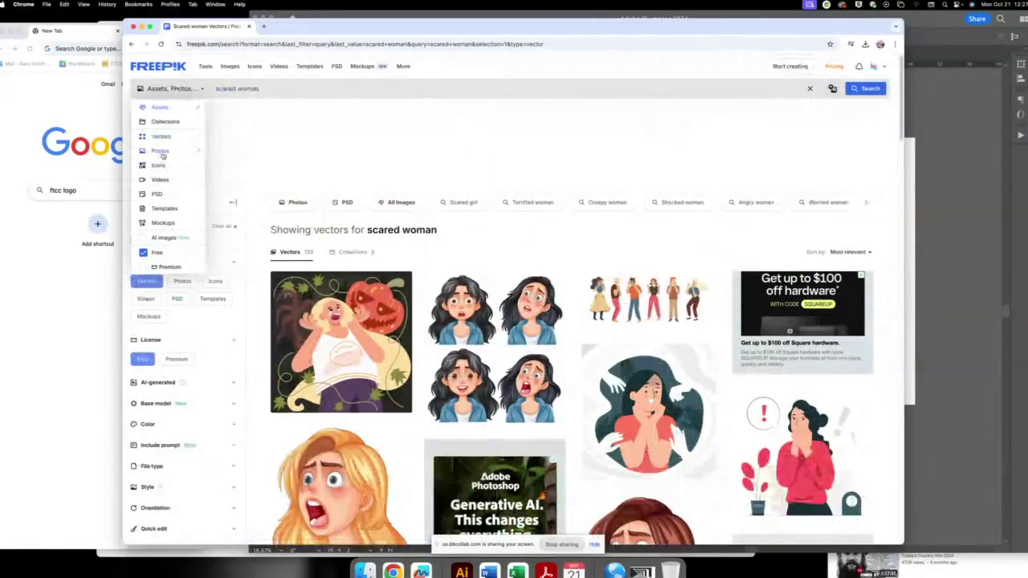
click(865, 89)
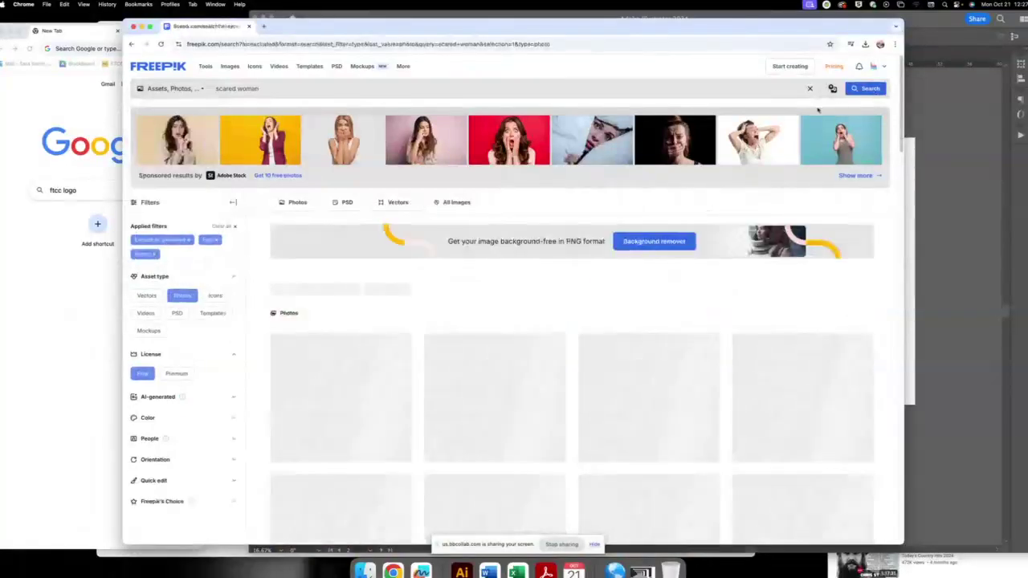
- Browse down through the scared woman free photo results
scroll(723, 244, down, 2)
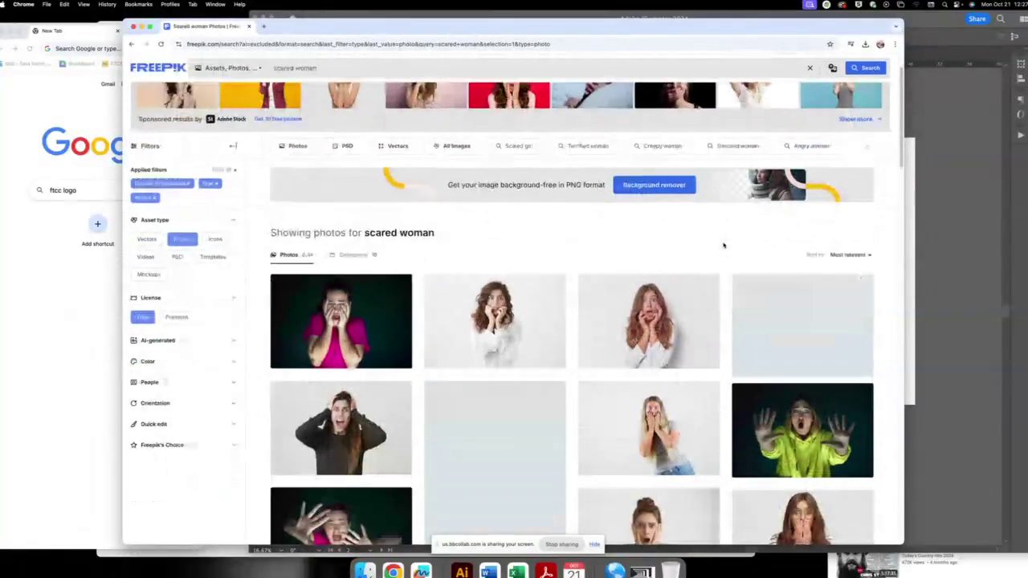
scroll(723, 245, down, 2)
scroll(723, 245, down, 1)
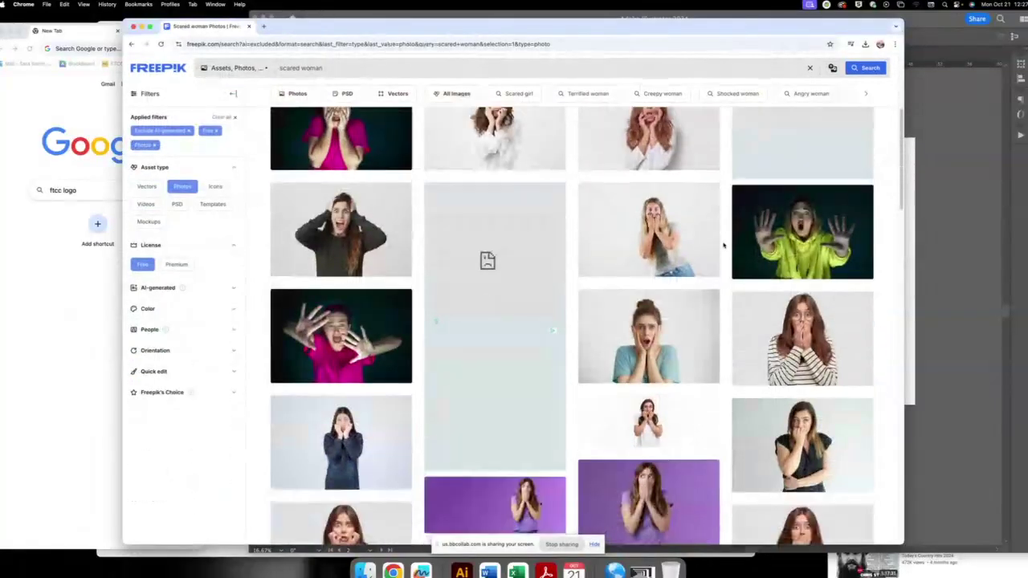
scroll(722, 245, down, 3)
scroll(723, 245, down, 1)
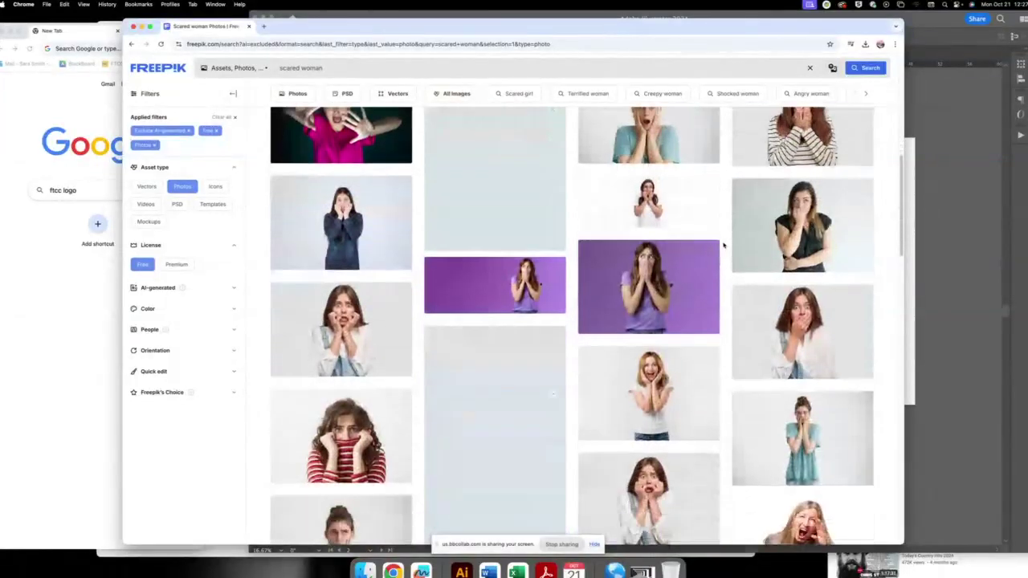
scroll(723, 245, down, 2)
scroll(723, 245, down, 1)
scroll(723, 244, down, 2)
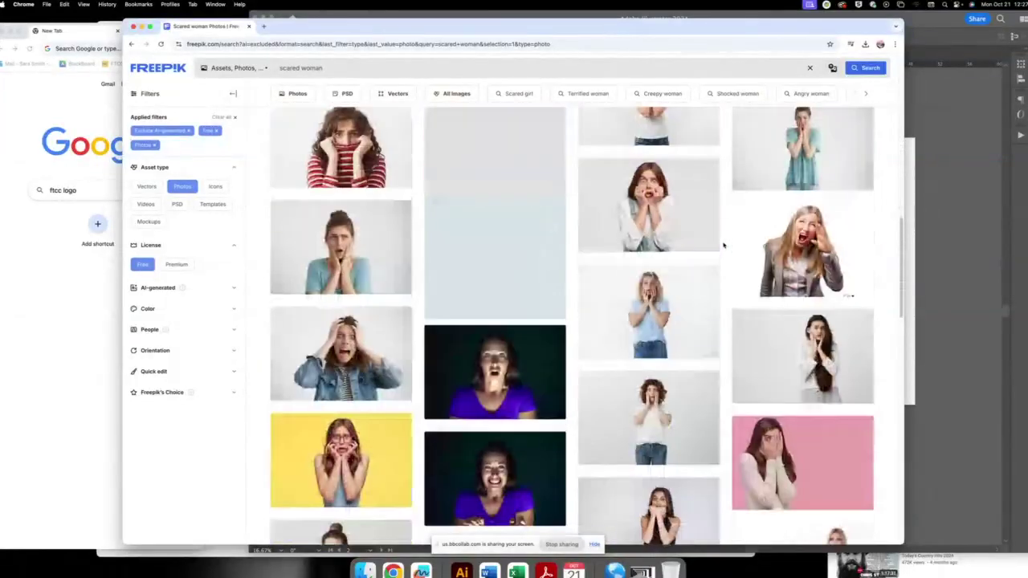
scroll(723, 245, down, 1)
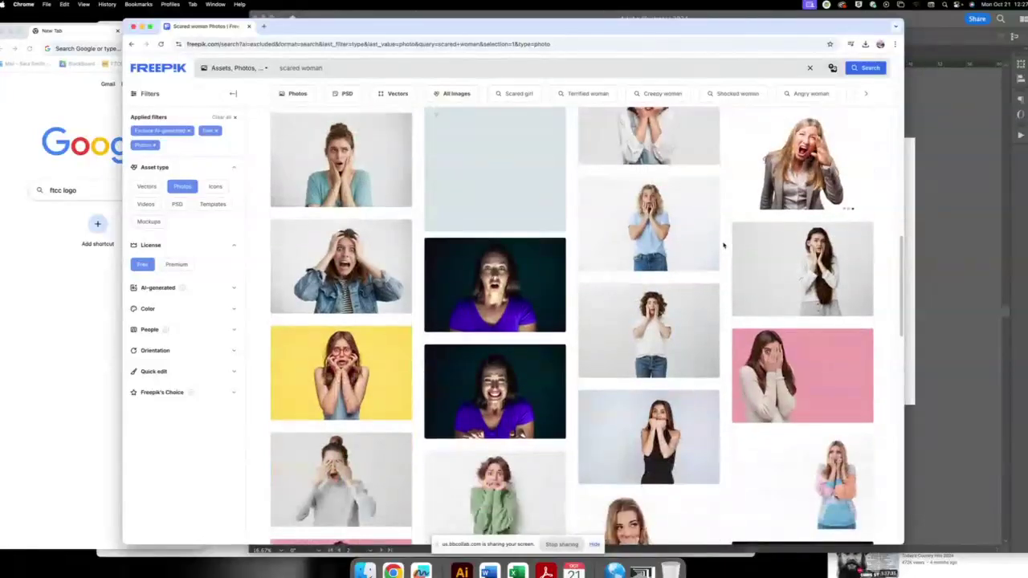
scroll(722, 245, down, 1)
scroll(722, 245, down, 1)
scroll(722, 245, down, 1)
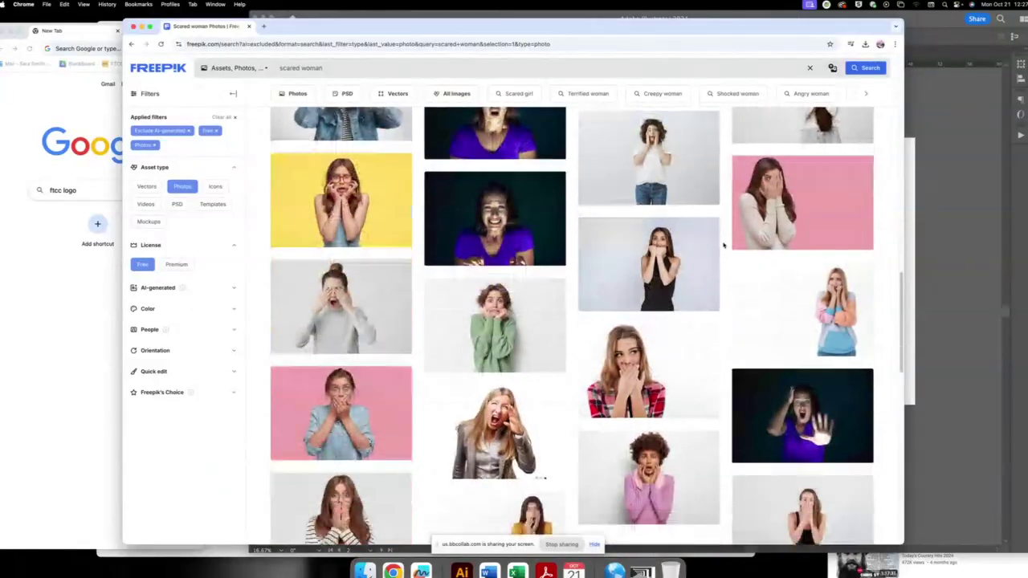
scroll(722, 245, down, 1)
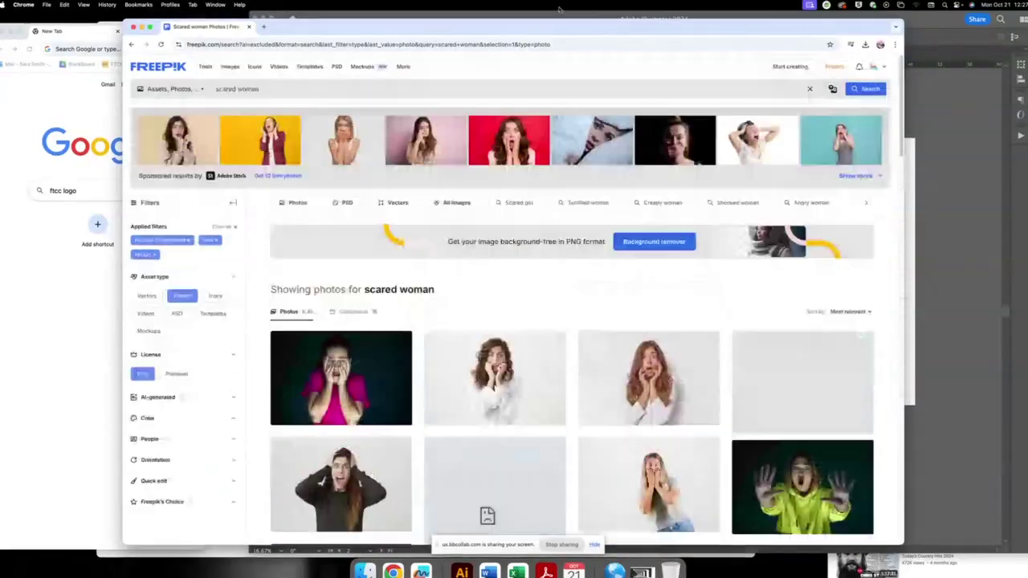
click(466, 44)
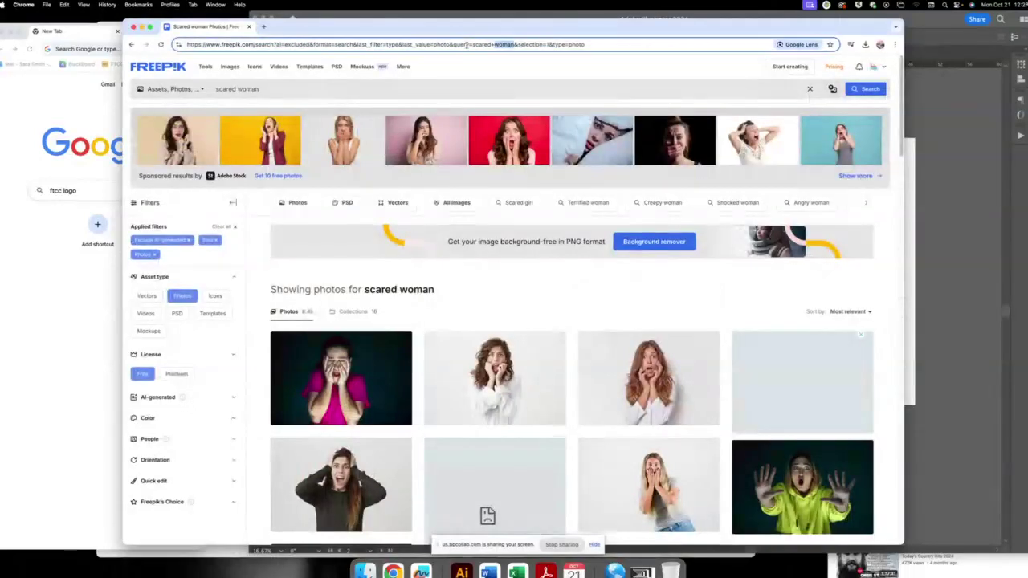
- Go to Pexels and search its photos for 'Scared woman'
text(pexels.com)
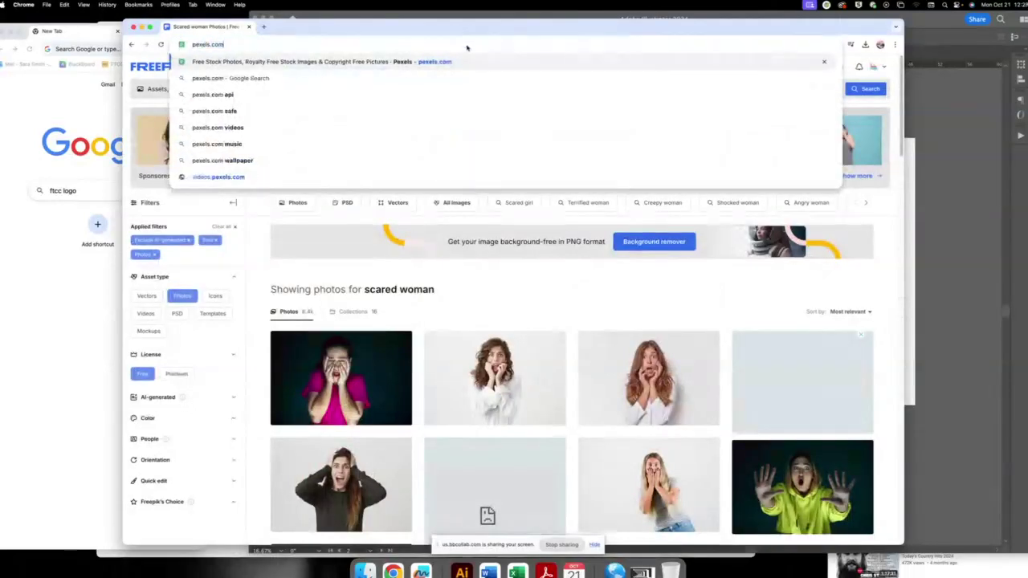
key(Return)
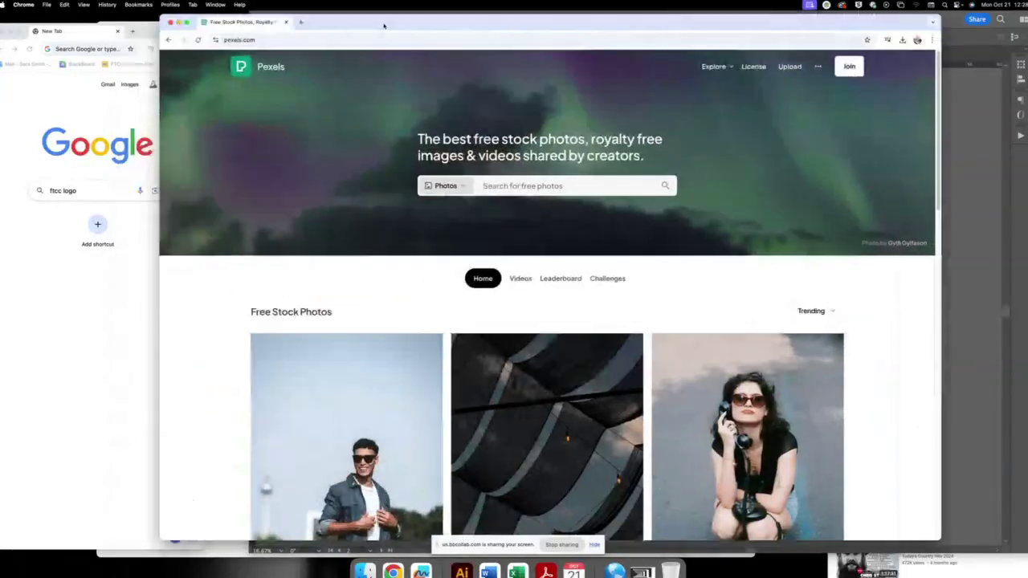
mouse_move(410, 41)
mouse_down()
mouse_move(470, 27)
mouse_move(432, 17)
mouse_up()
click(503, 184)
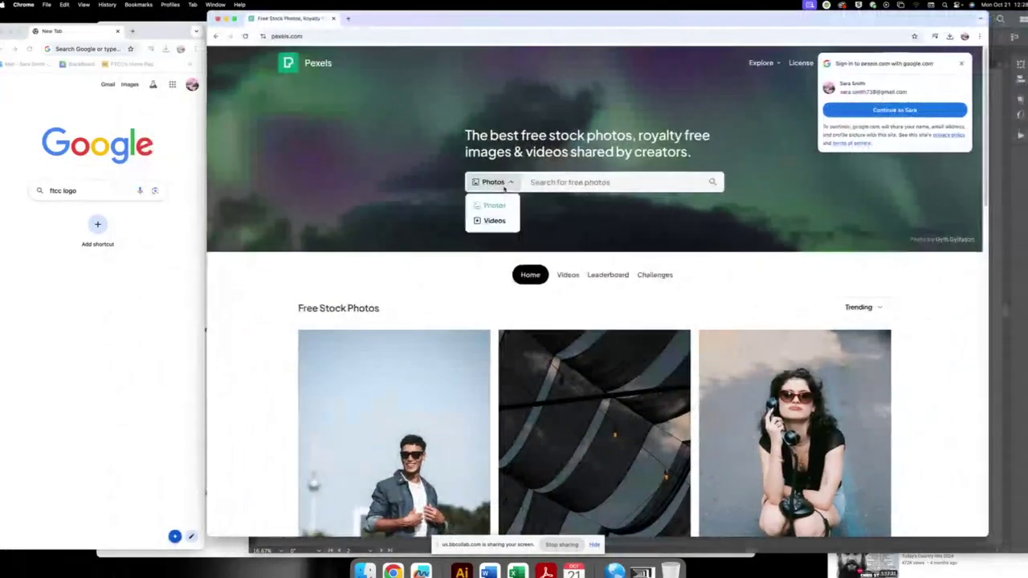
click(570, 183)
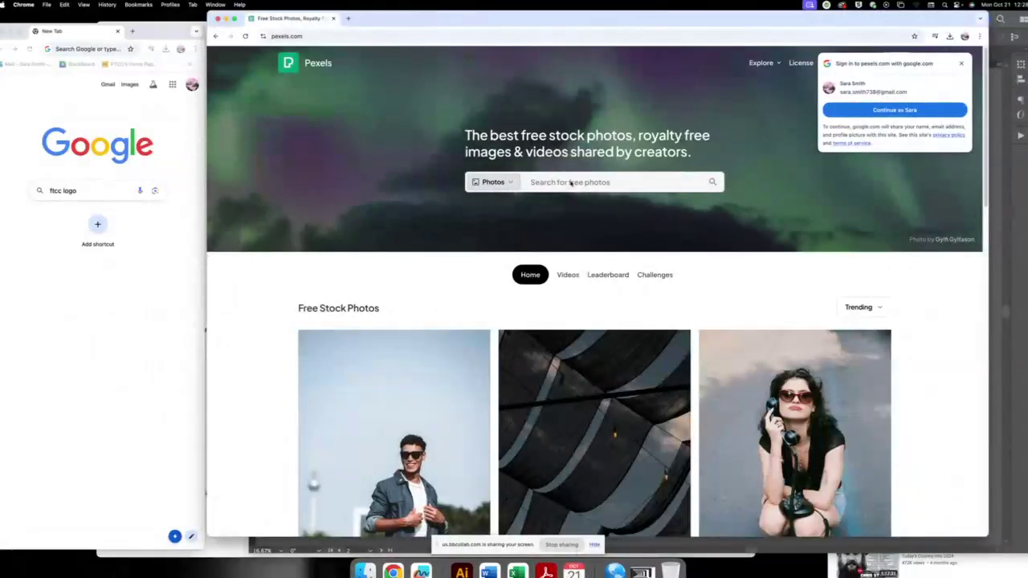
click(570, 183)
text(Scared woman)
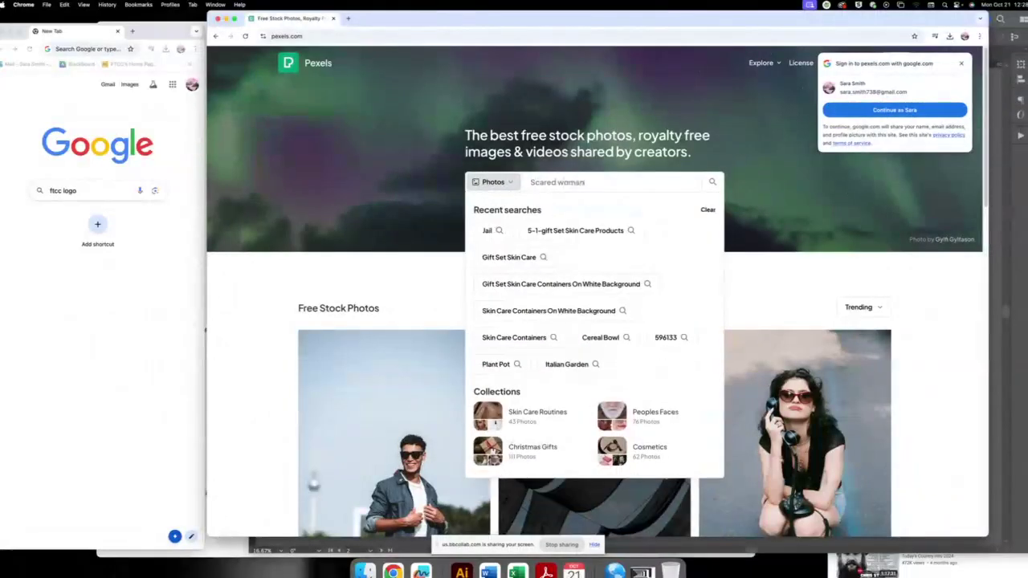
key(Return)
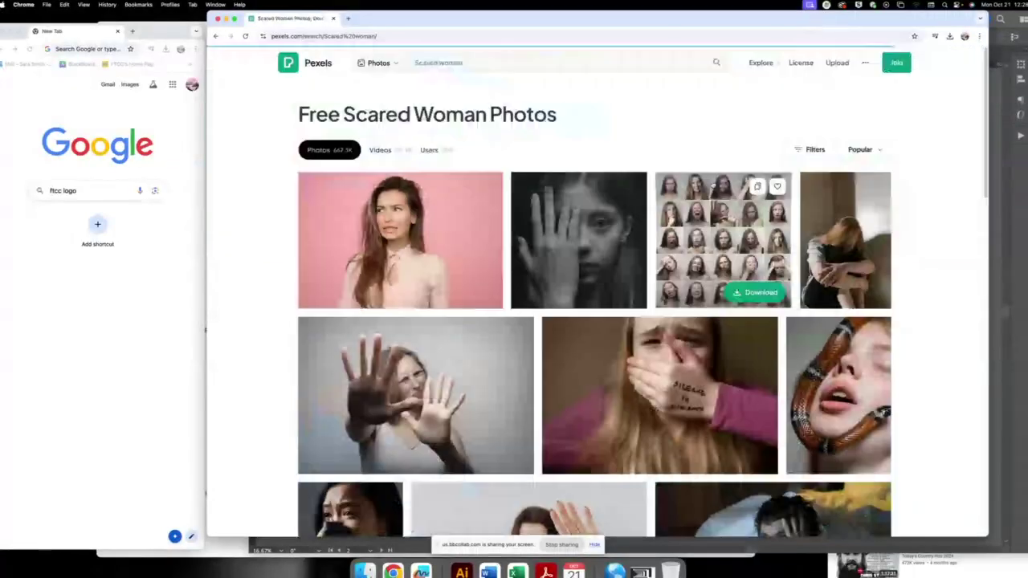
- Scroll through the Pexels results, then move the window right to uncover the one behind
drag(599, 19, 436, 20)
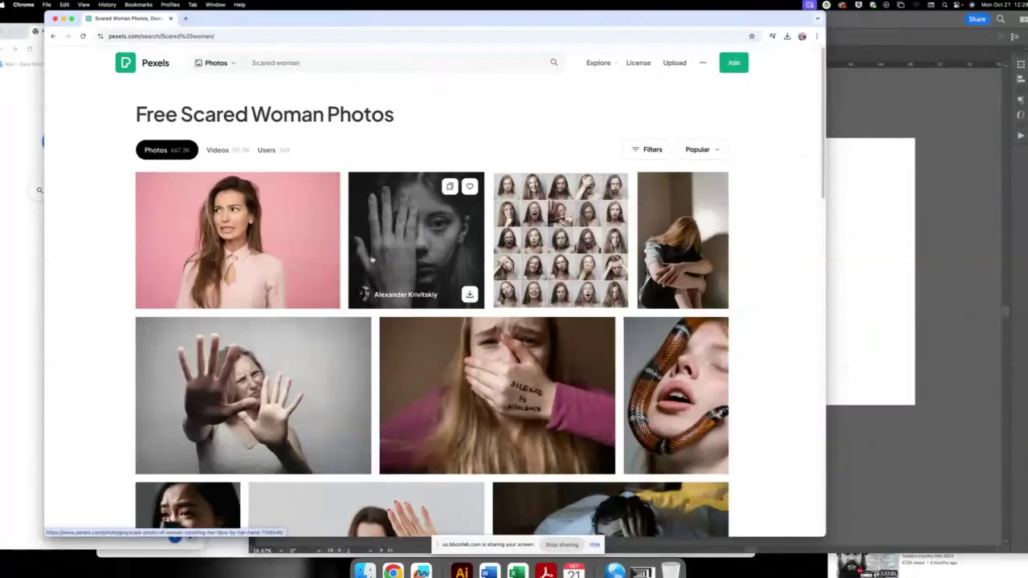
scroll(372, 259, down, 2)
scroll(371, 258, down, 2)
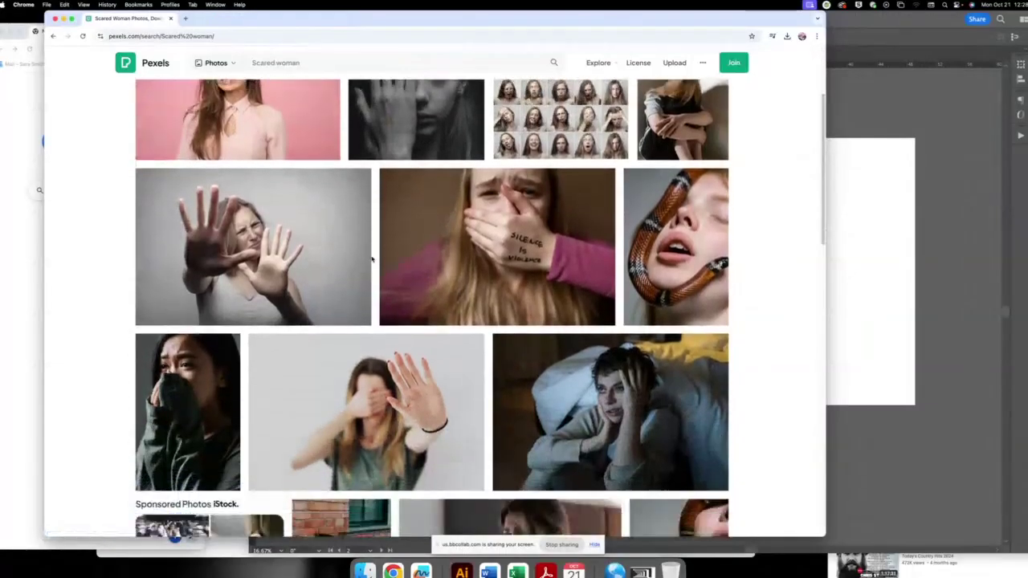
scroll(371, 259, down, 2)
scroll(372, 261, down, 1)
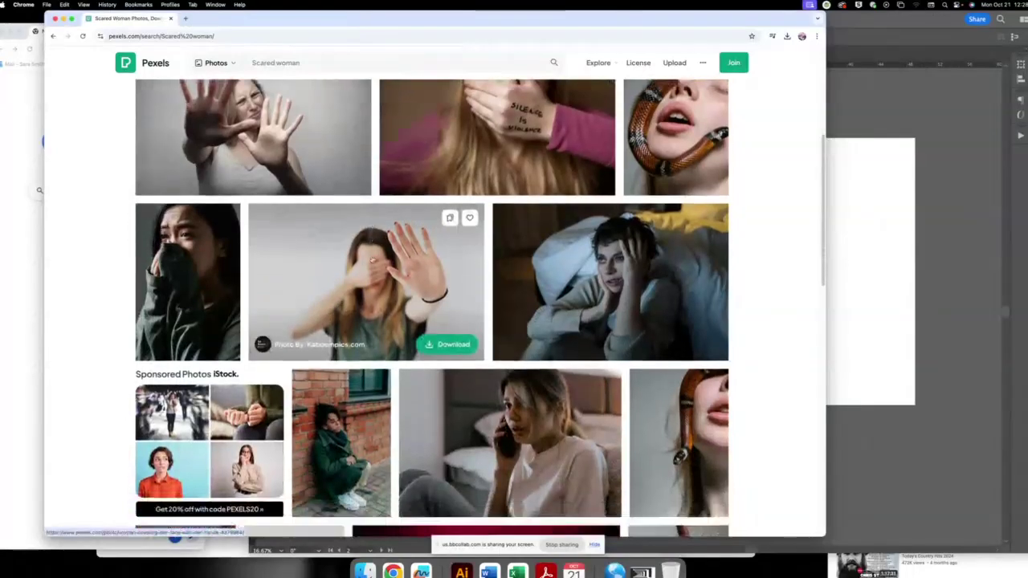
scroll(372, 260, down, 1)
scroll(386, 264, down, 2)
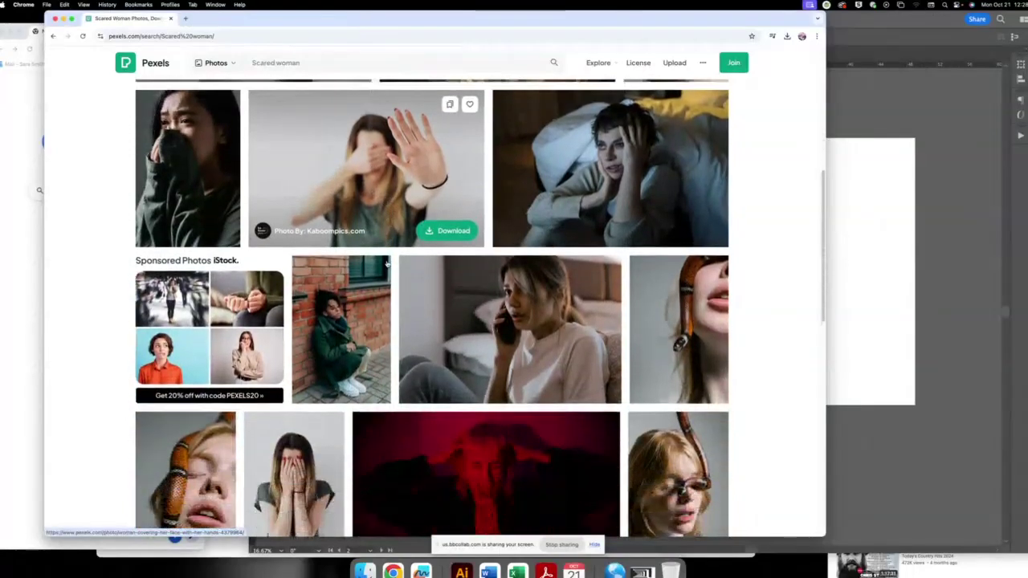
drag(399, 22, 700, 23)
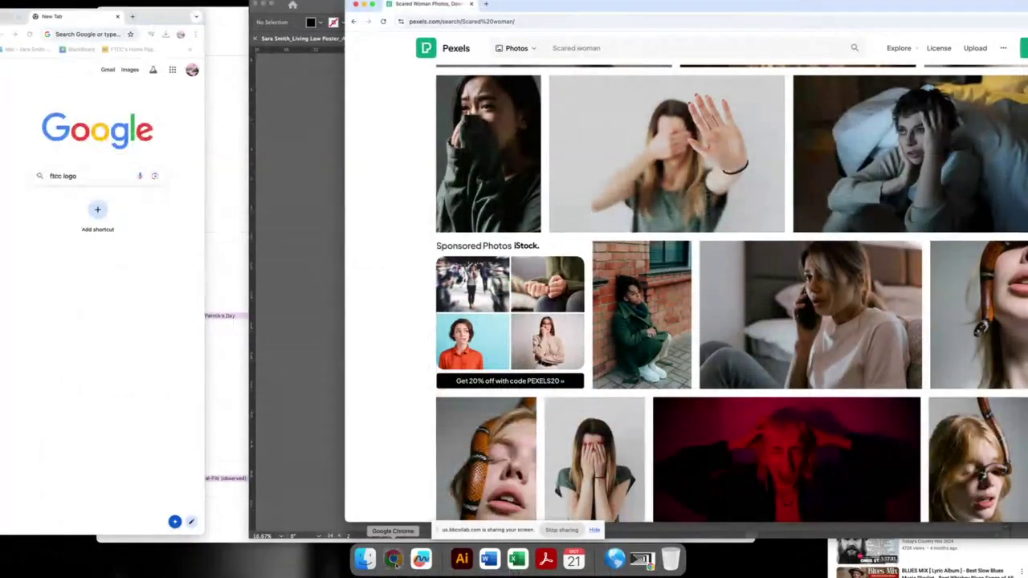
- In the other Chrome window, search Google for 'elonis vs us' and show image results
right_click(394, 560)
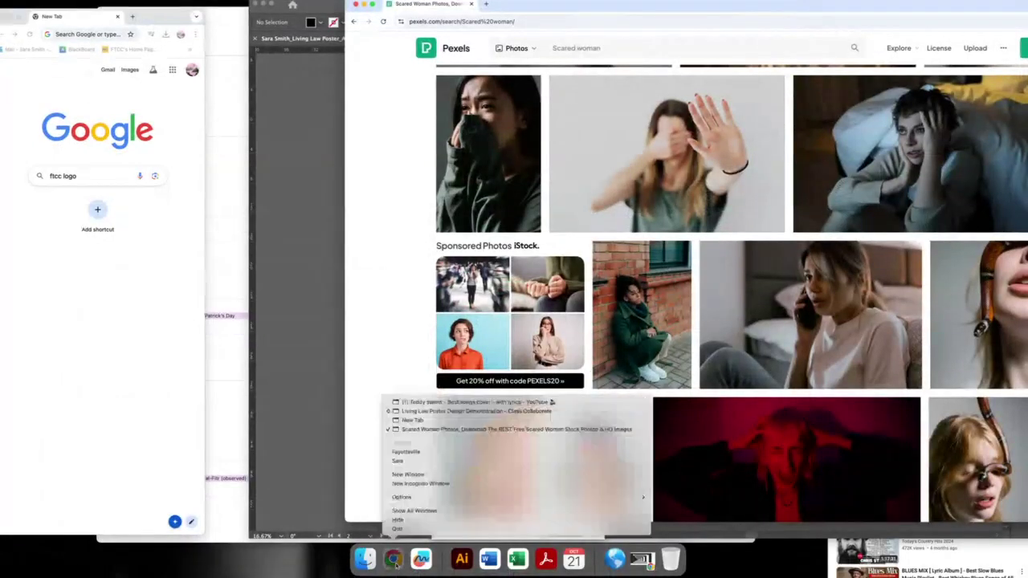
click(405, 461)
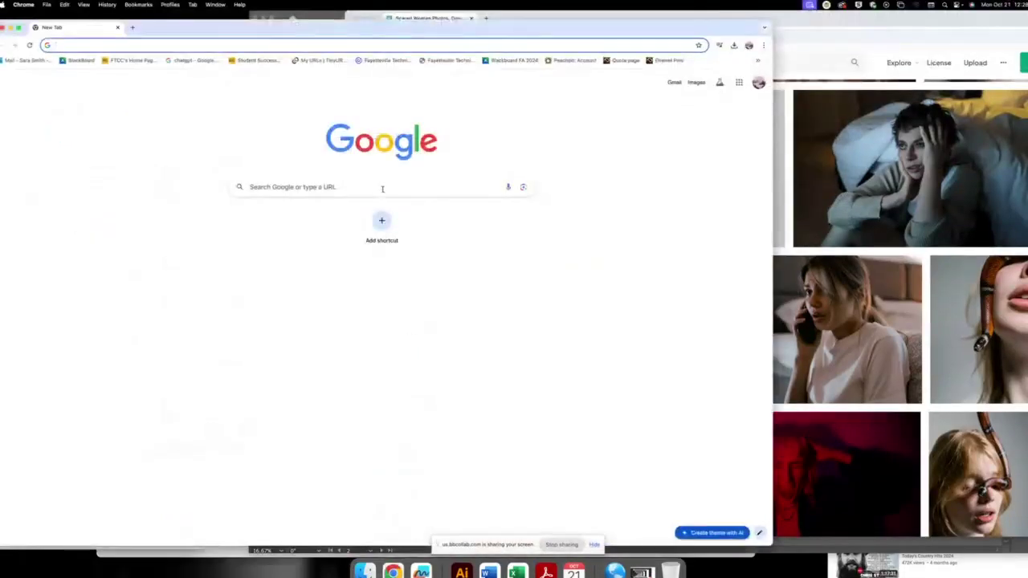
click(382, 187)
text(el)
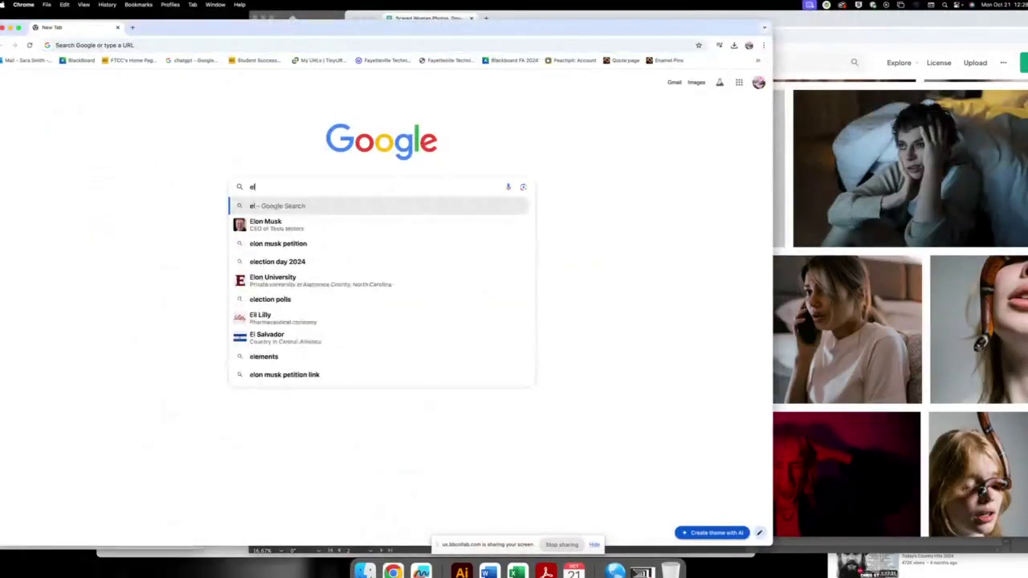
text(onis)
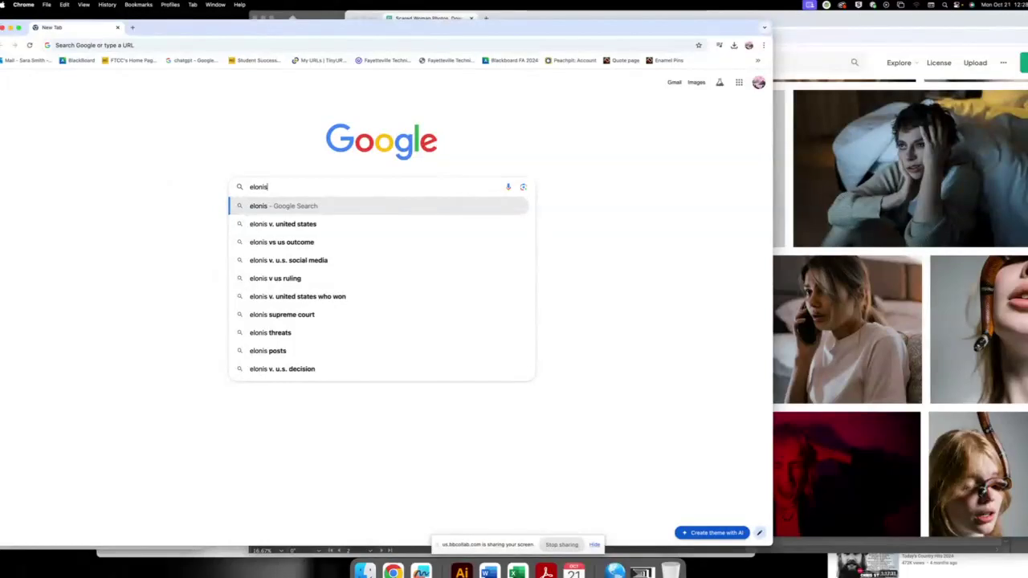
text( vs)
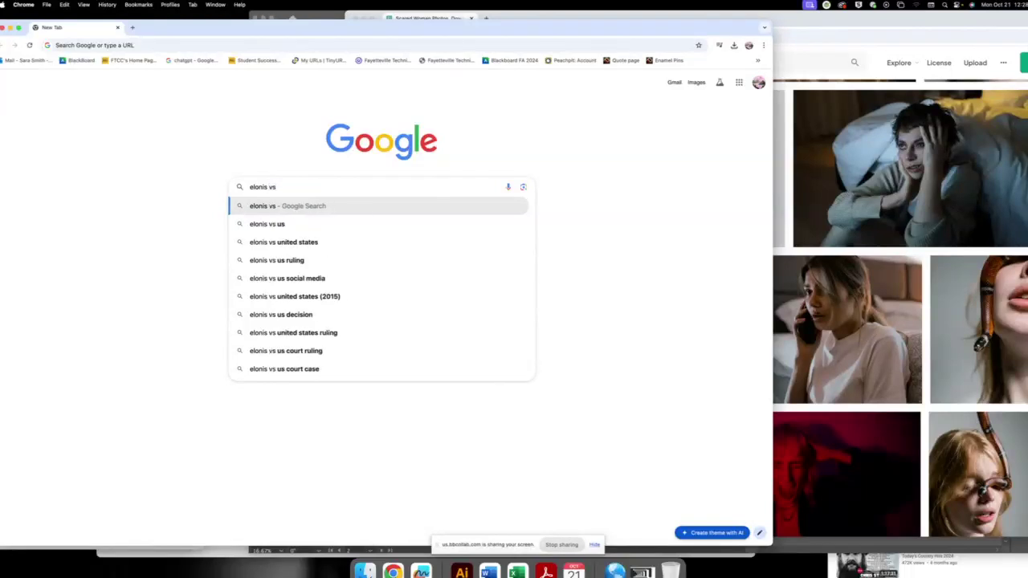
text( us)
key(Return)
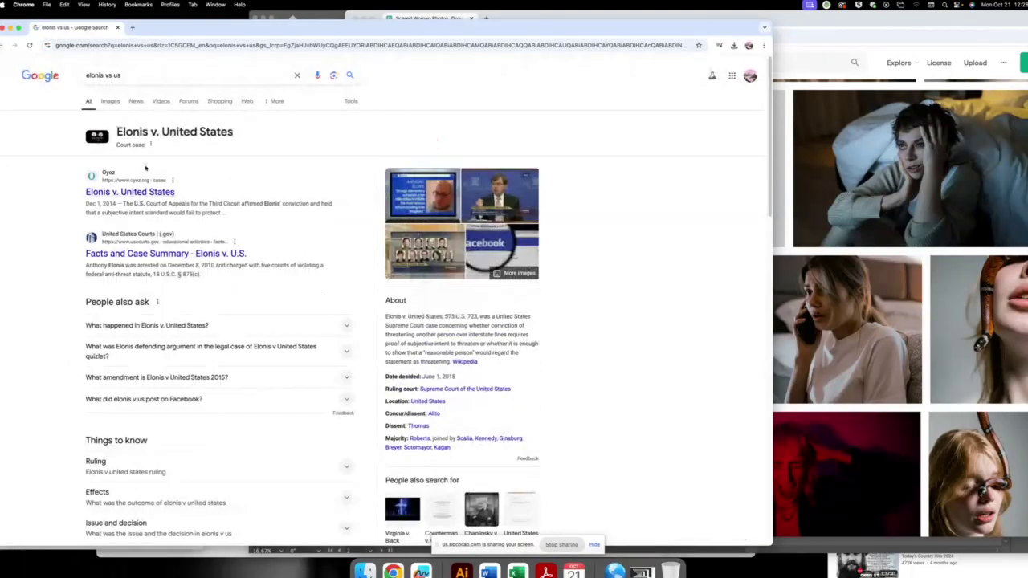
click(110, 101)
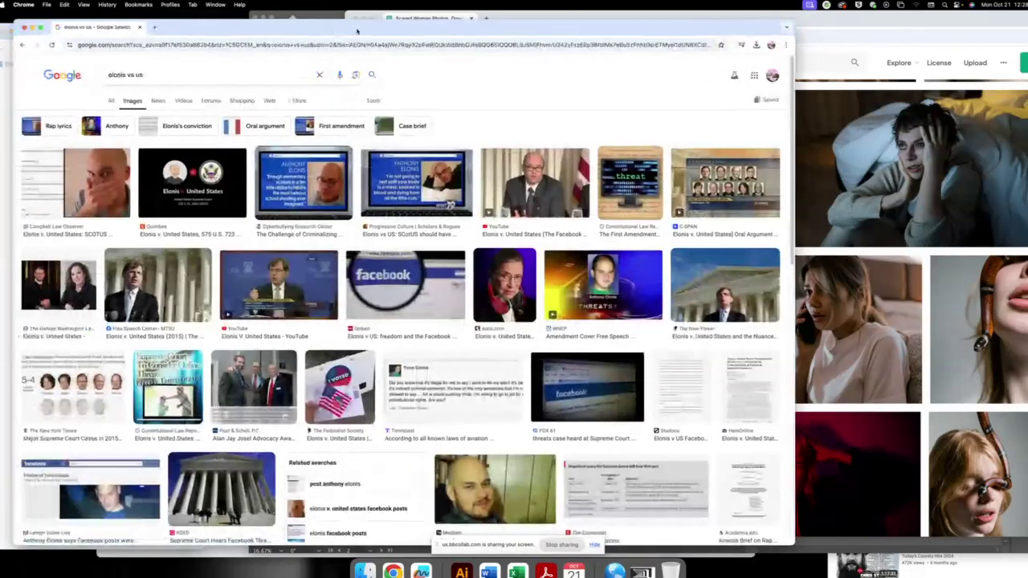
drag(329, 36, 399, 29)
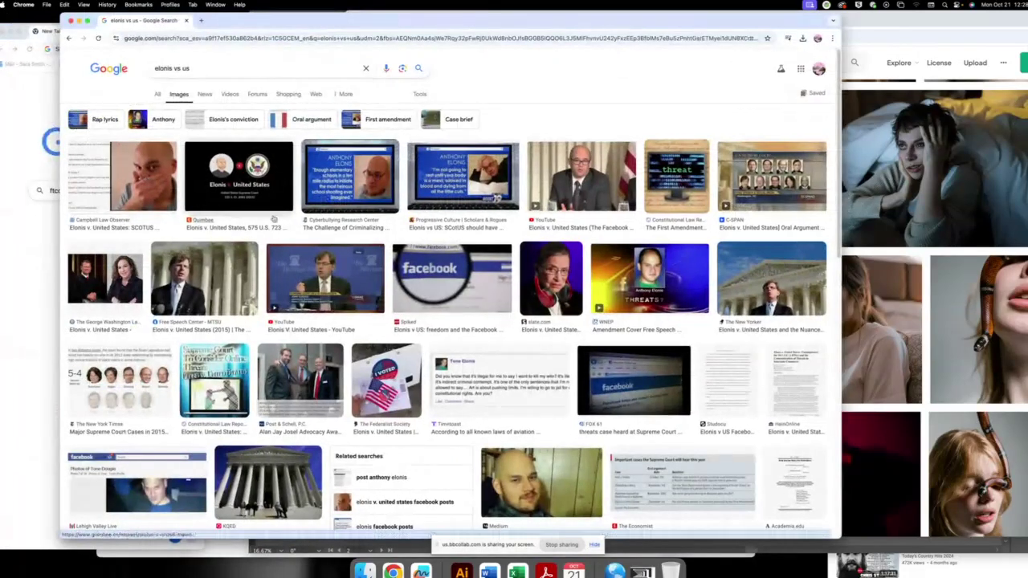
- Open the Campbell Law Observer Elonis article and select the phrase naming the defendant's wife
click(118, 229)
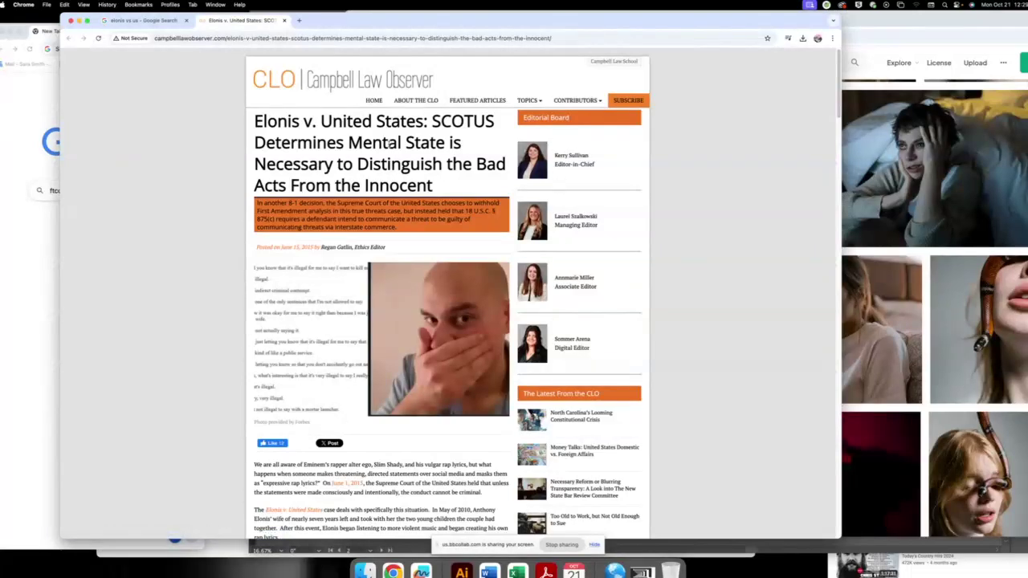
scroll(337, 325, down, 1)
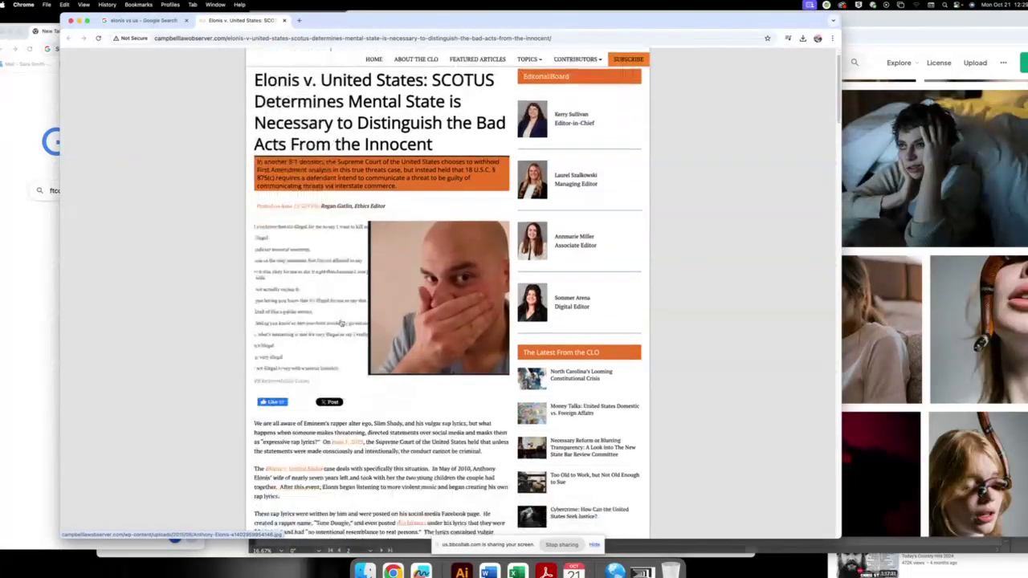
scroll(337, 325, down, 2)
scroll(329, 335, down, 1)
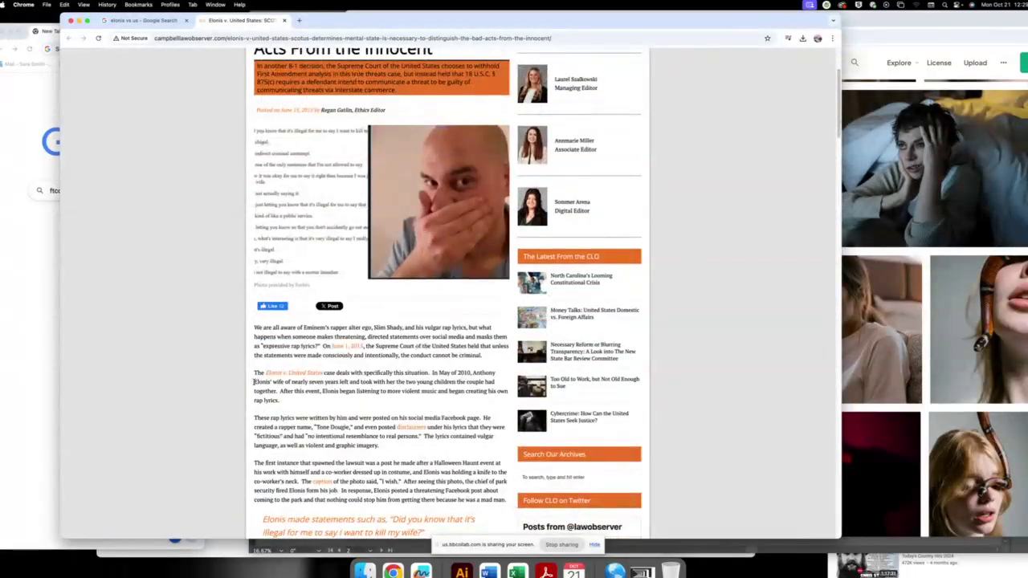
drag(472, 373, 284, 382)
key(super+c)
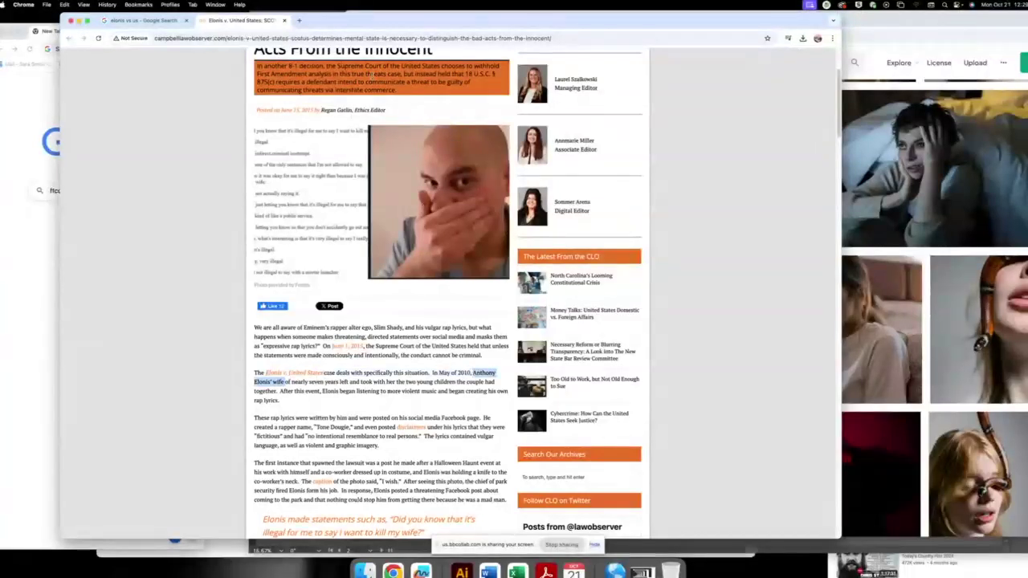
- Search Google for the pasted phrase and open NPR's 'Is A Threat Posted On Facebook Really A Threat?'
click(324, 37)
key(super+v)
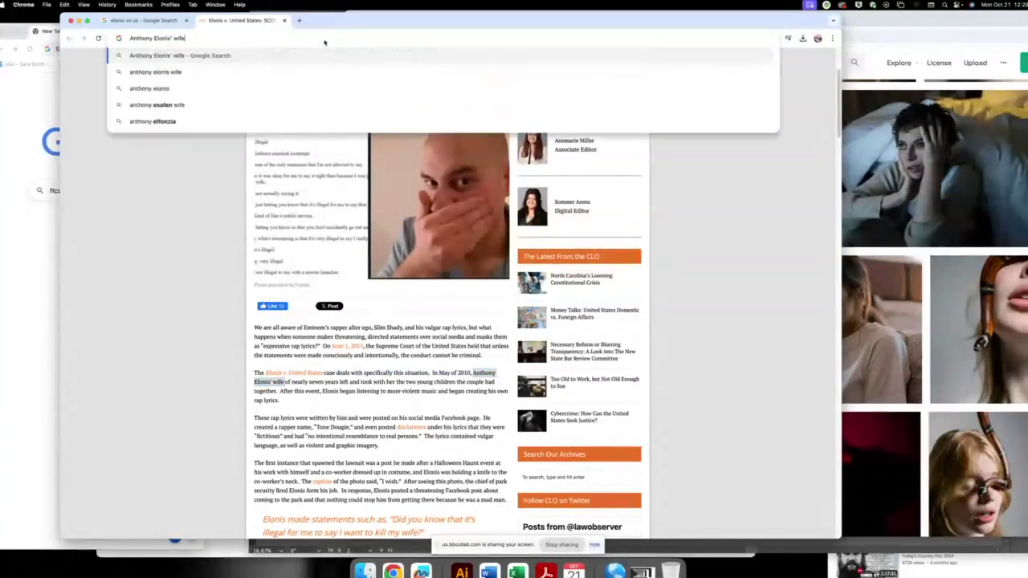
key(Return)
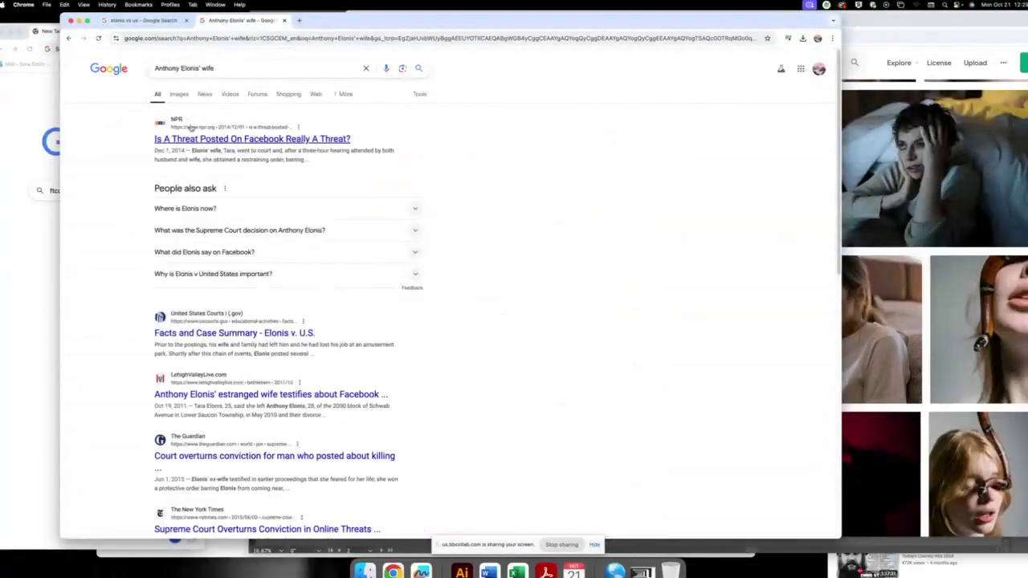
click(181, 94)
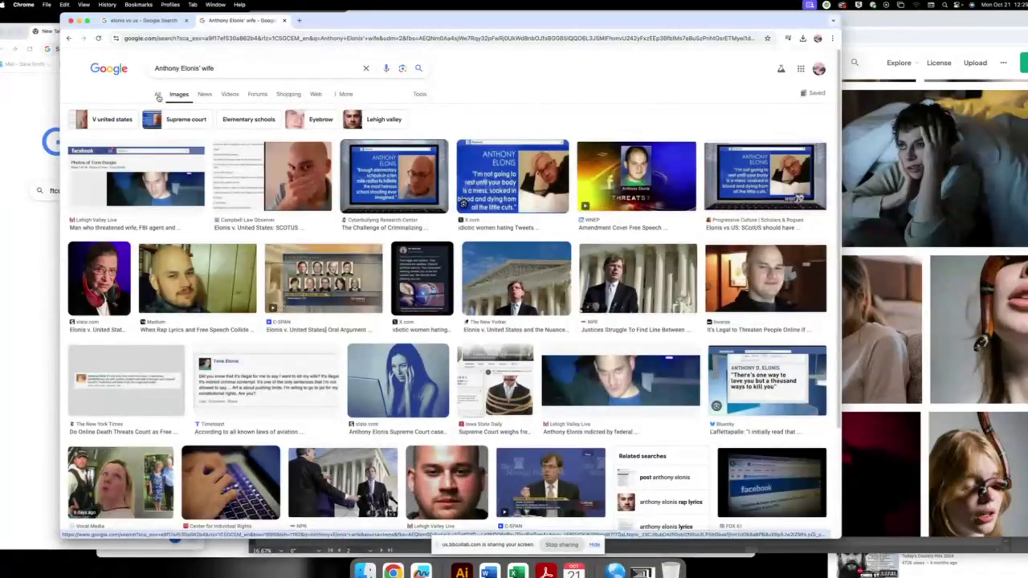
click(158, 96)
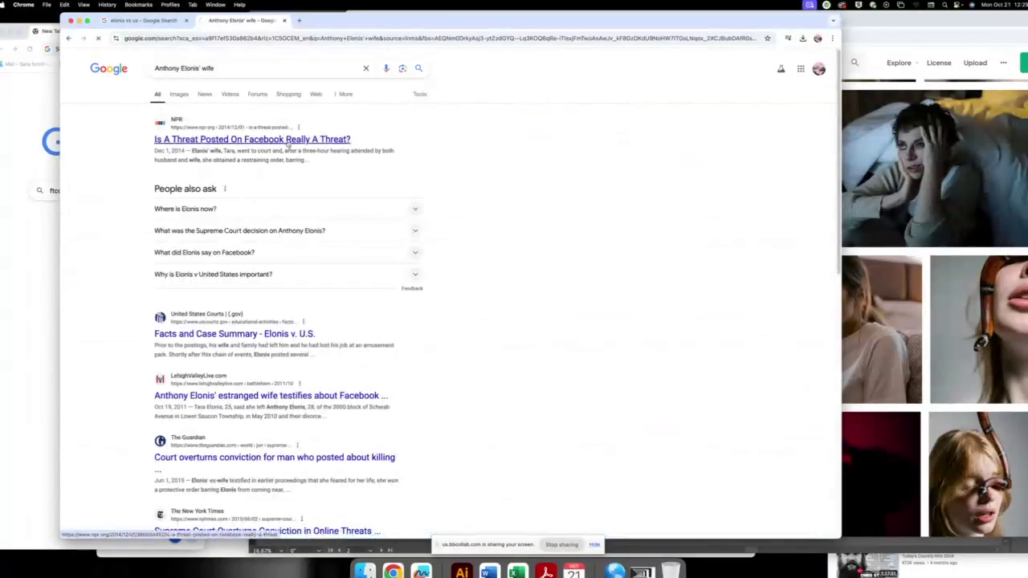
click(287, 140)
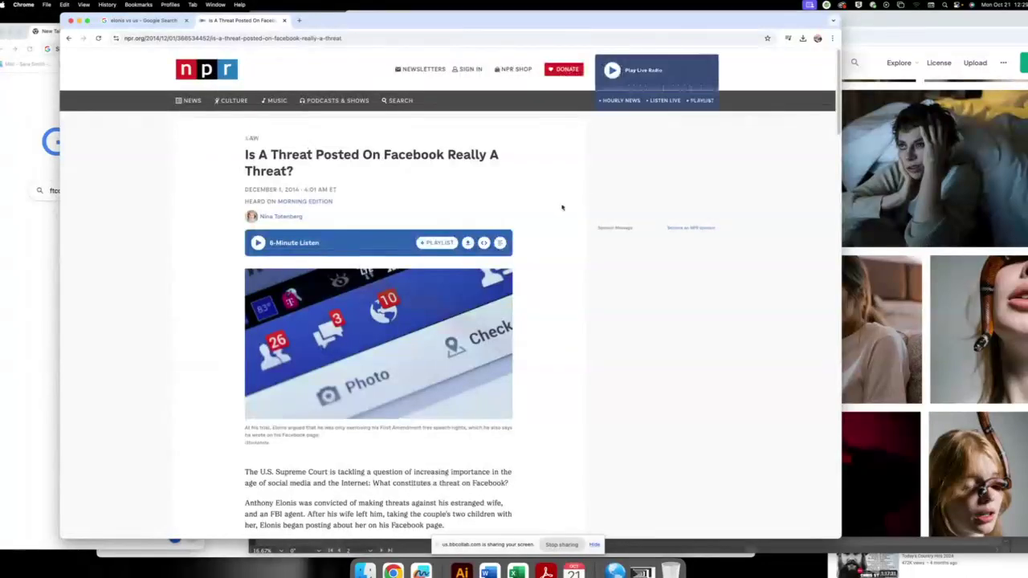
- Read through the NPR section on Elonis's Facebook posts, then minimize the window
scroll(563, 217, down, 3)
scroll(563, 217, down, 3)
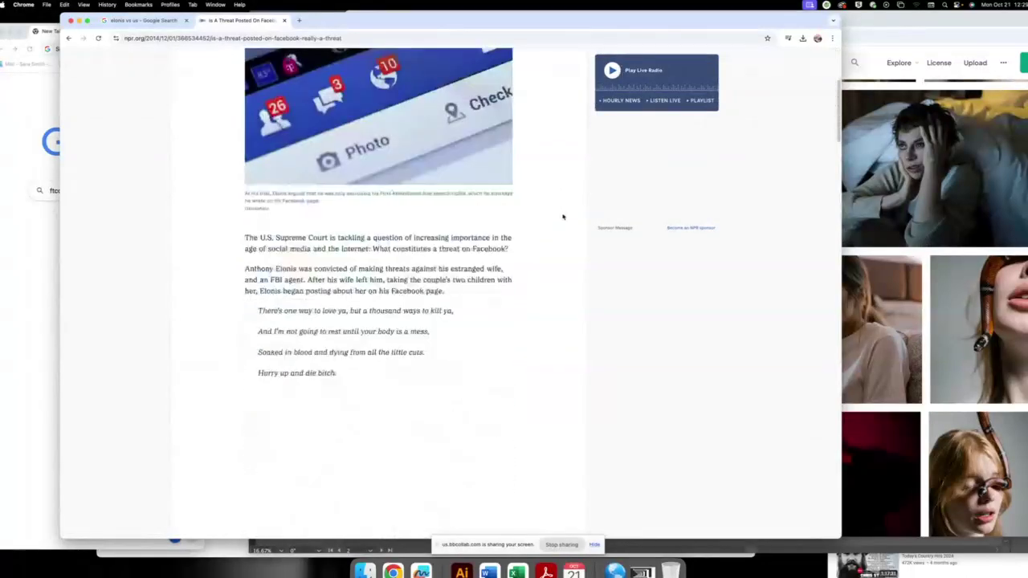
scroll(563, 216, down, 5)
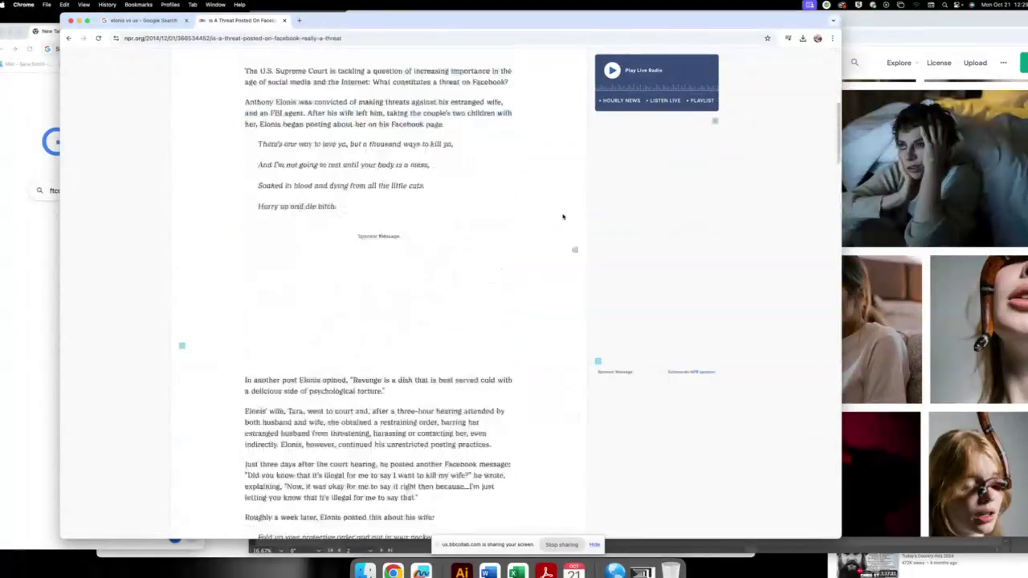
scroll(563, 217, down, 3)
scroll(563, 217, down, 1)
scroll(562, 216, down, 7)
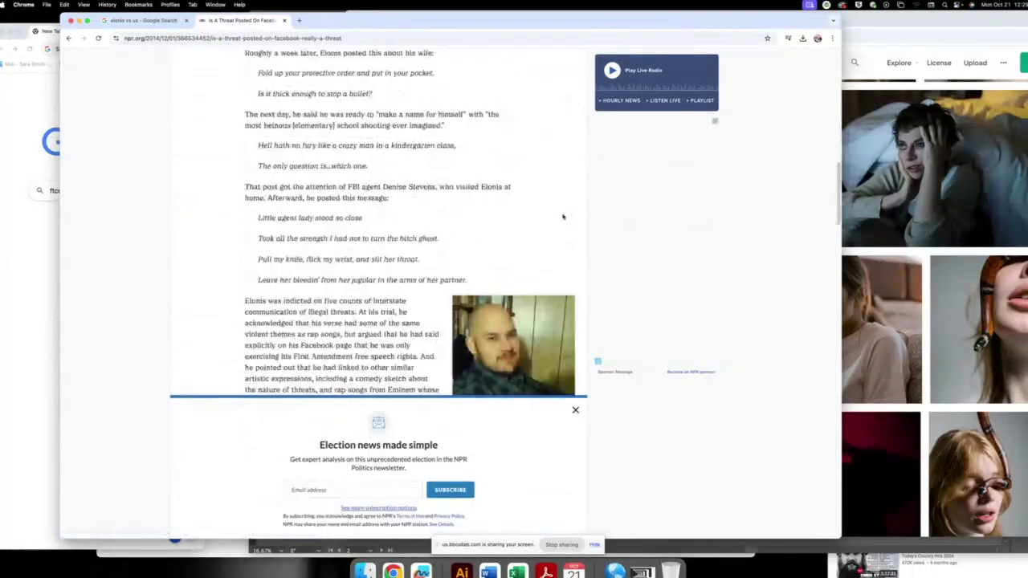
scroll(563, 217, down, 2)
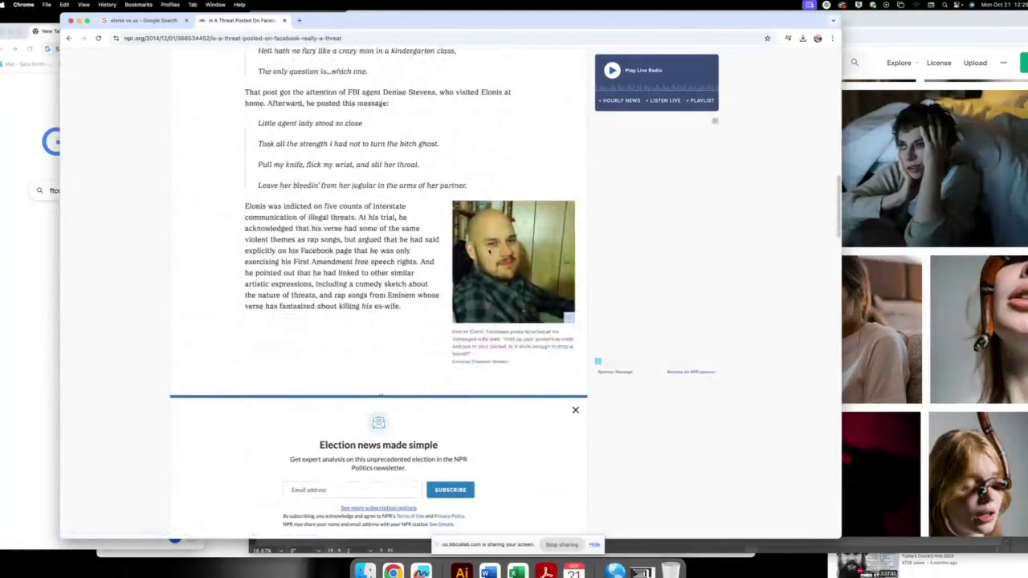
scroll(504, 255, down, 3)
scroll(504, 256, down, 4)
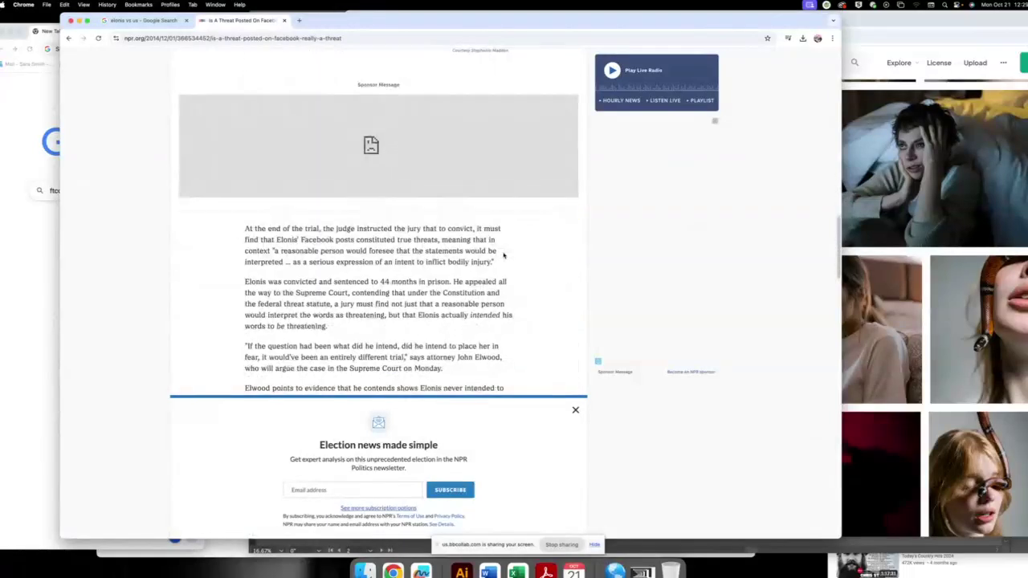
scroll(504, 256, up, 3)
scroll(504, 255, up, 4)
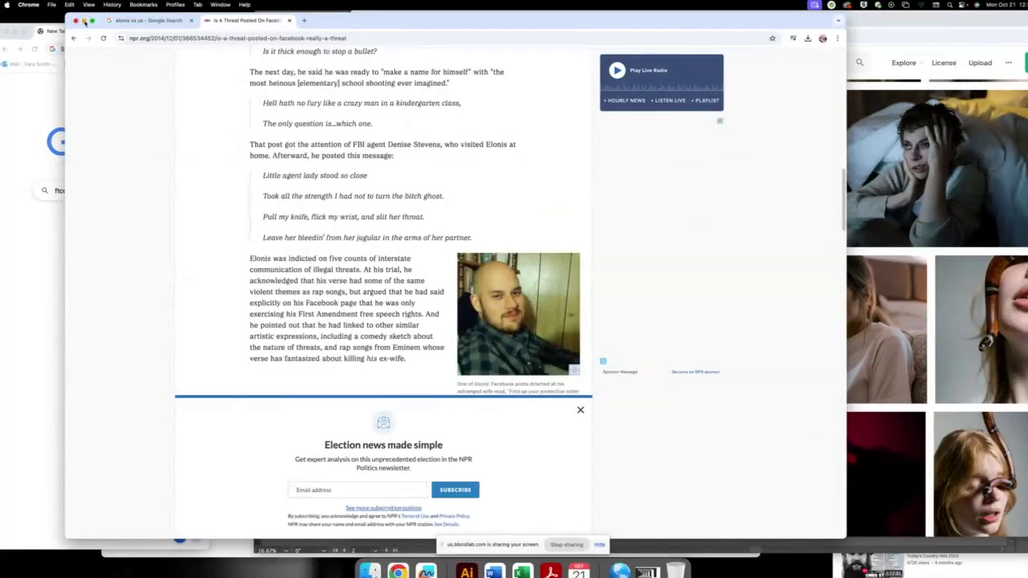
click(84, 21)
- Recentre the Pexels window and change the search to 'Scared woman silhouette'
drag(641, 22, 356, 30)
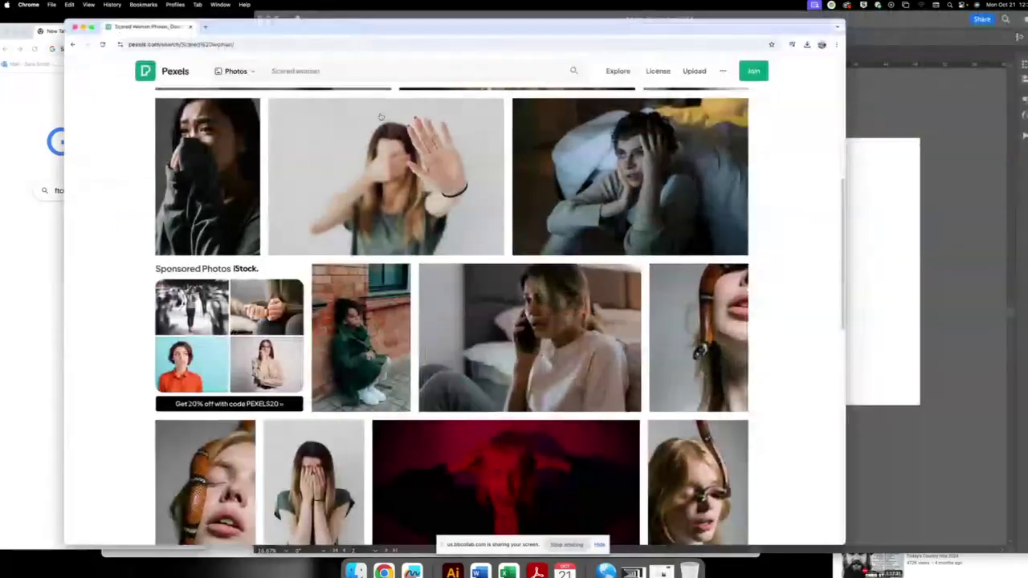
scroll(390, 444, down, 1)
scroll(390, 444, down, 5)
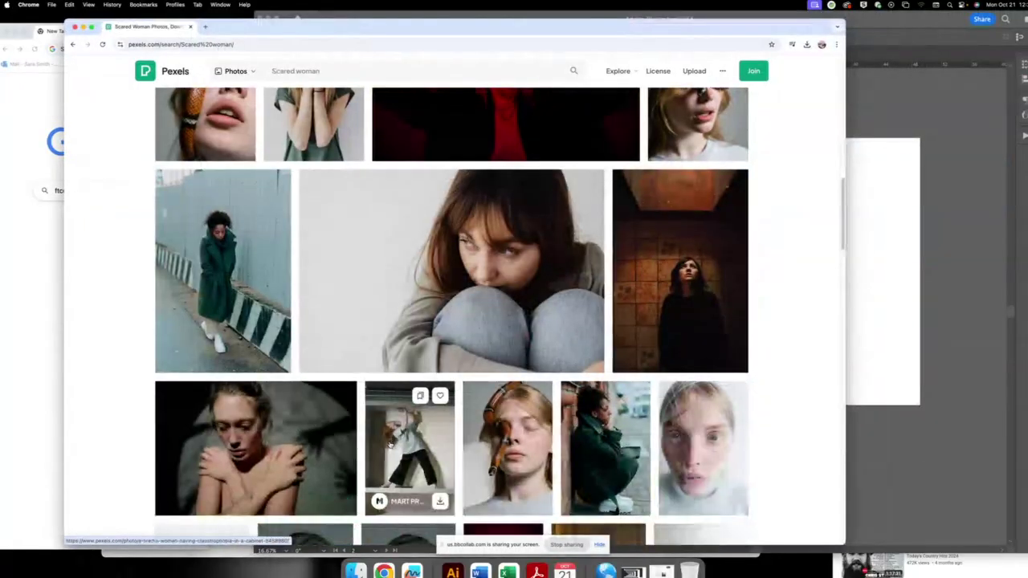
scroll(389, 444, down, 1)
scroll(389, 444, up, 5)
scroll(389, 444, up, 5)
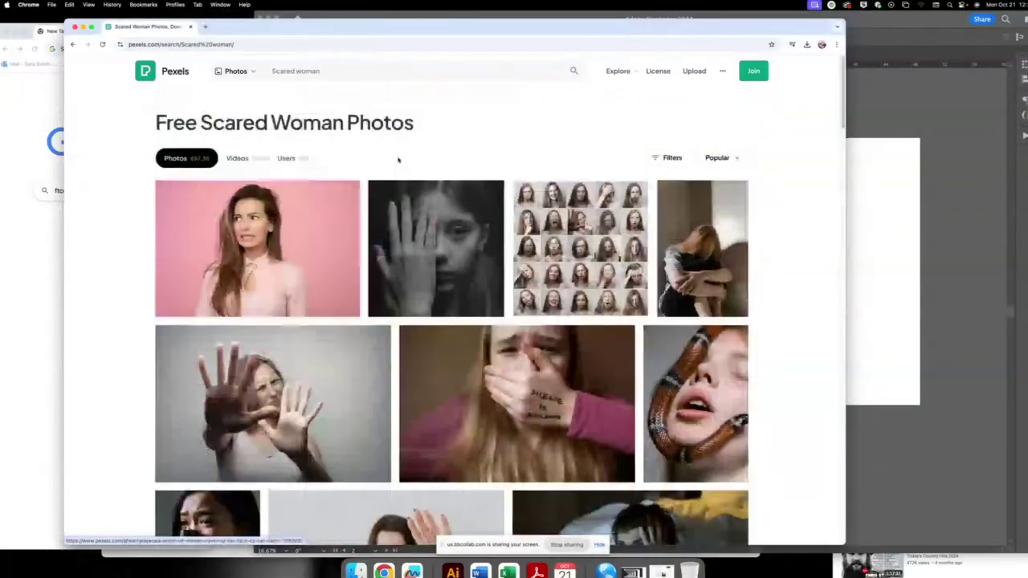
click(342, 71)
text(silhoe)
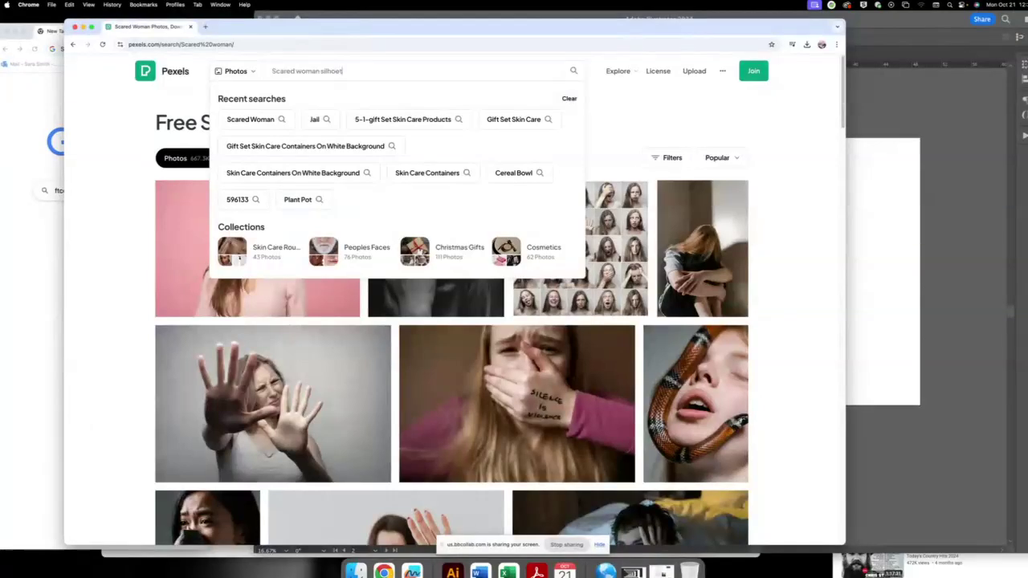
text(t)
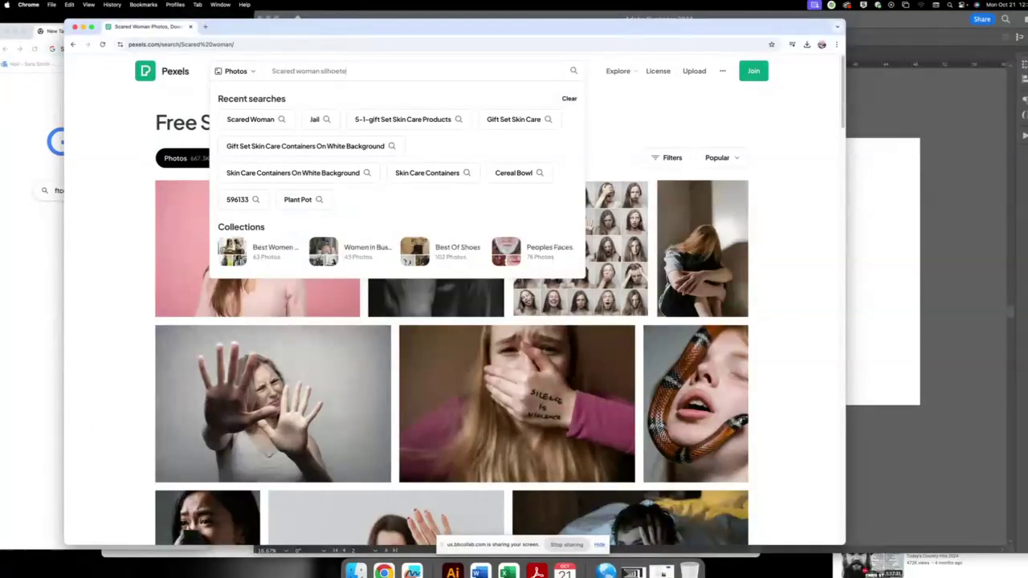
text(e)
key(Return)
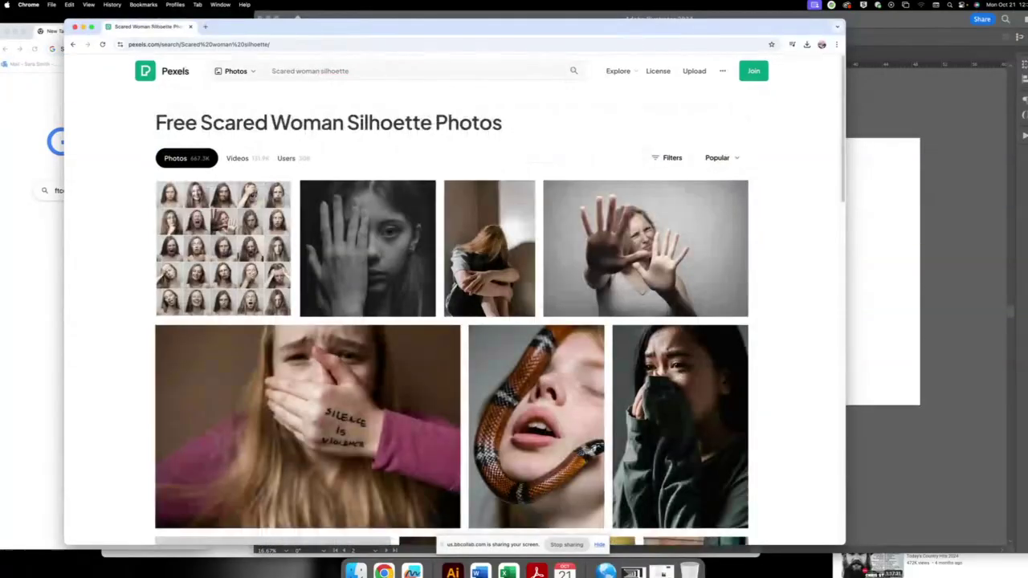
- Scroll through the silhouette photo results, then select the search wording to replace it
scroll(612, 371, down, 3)
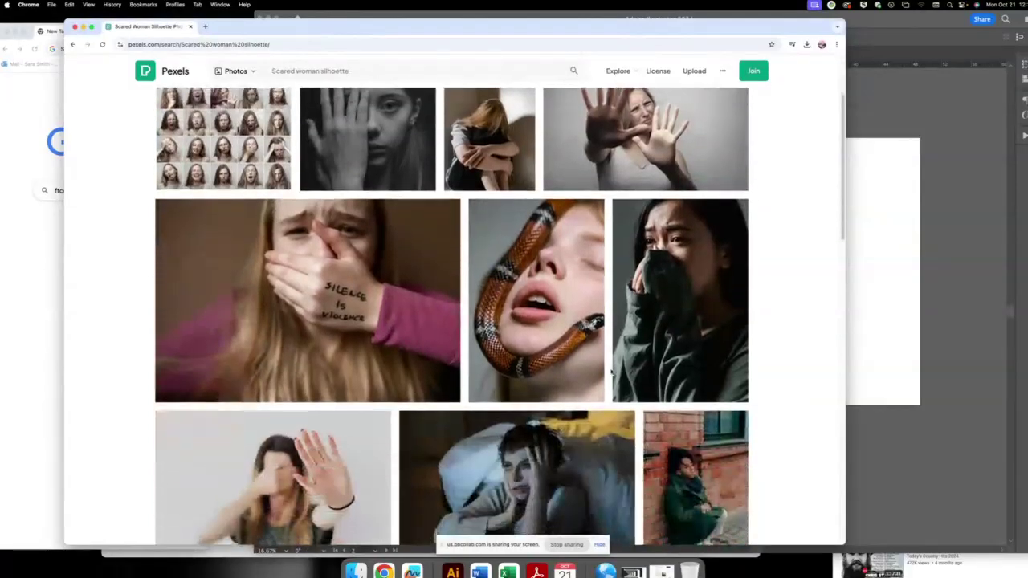
scroll(611, 371, down, 5)
scroll(612, 371, down, 2)
scroll(612, 373, down, 3)
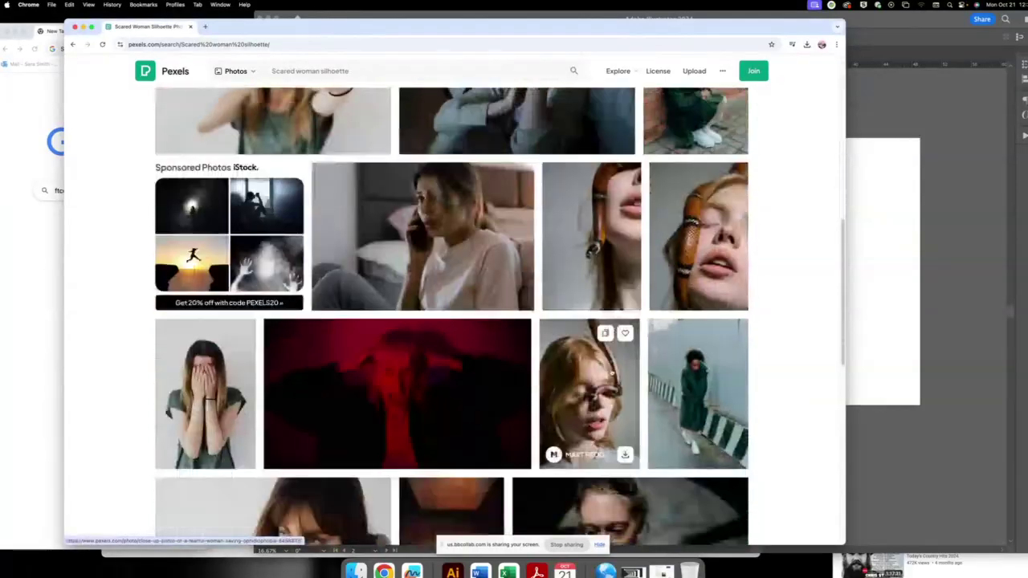
scroll(611, 371, down, 1)
scroll(612, 371, down, 2)
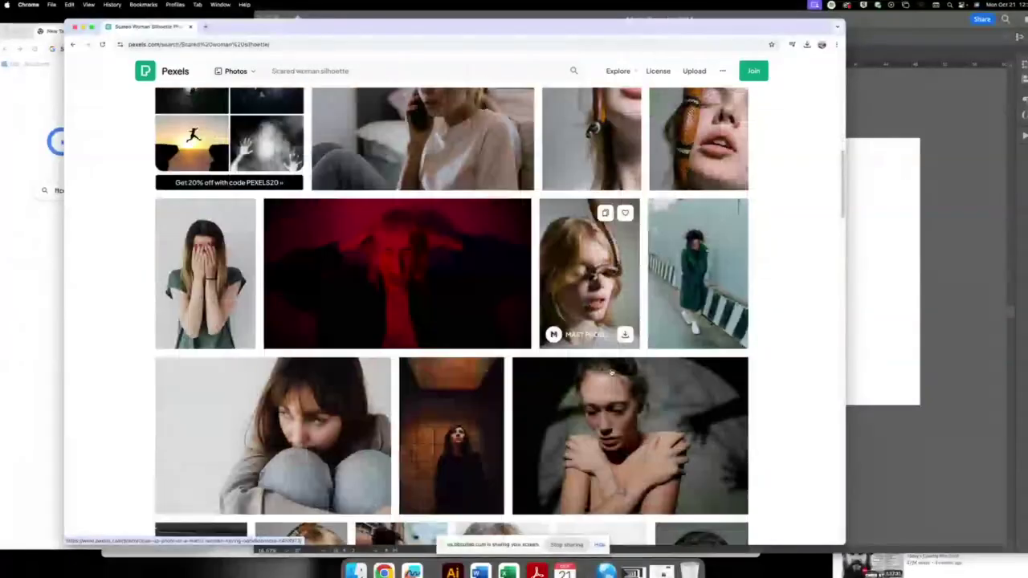
scroll(612, 371, down, 3)
scroll(612, 371, down, 2)
scroll(612, 371, down, 3)
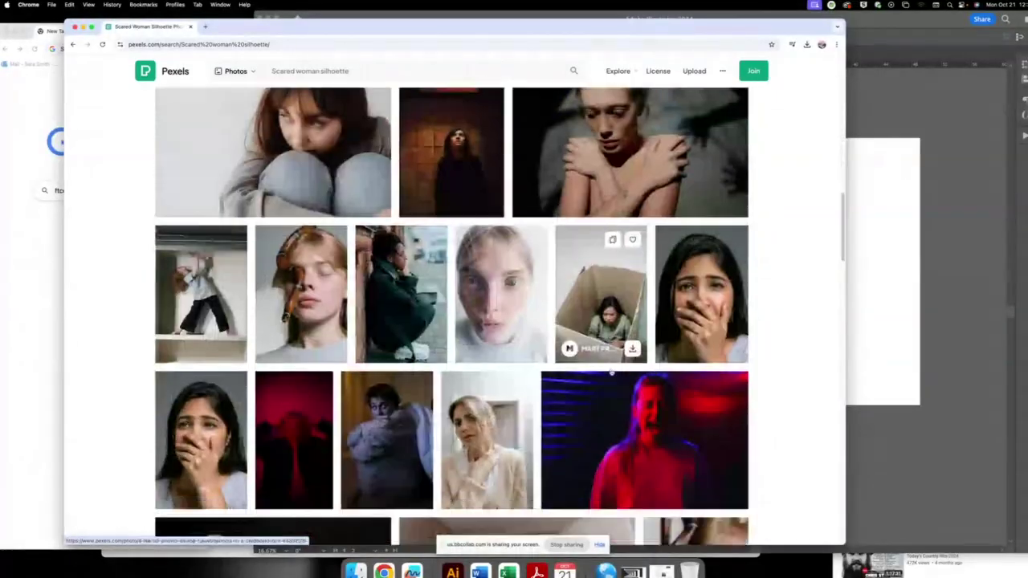
scroll(612, 371, down, 4)
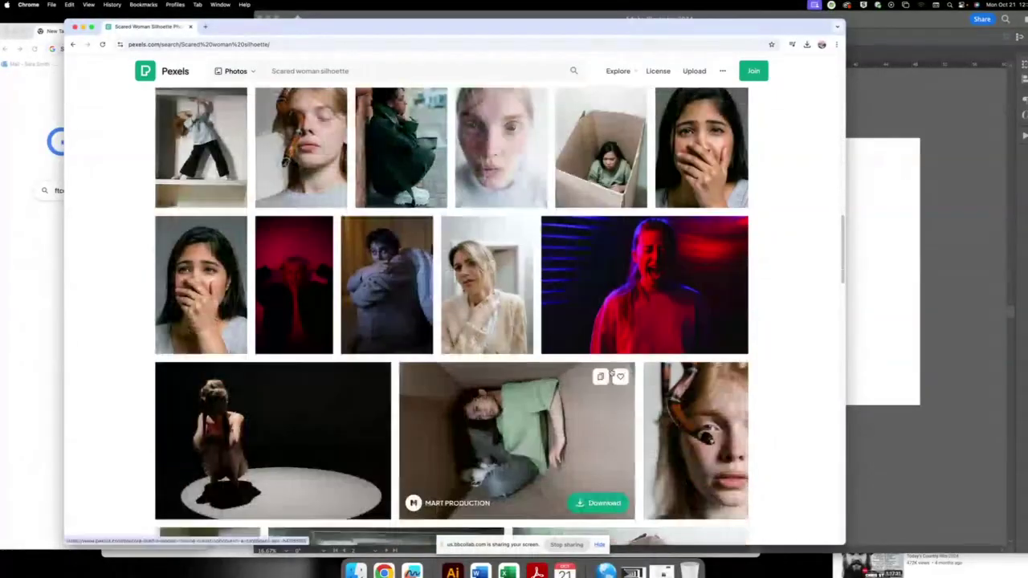
scroll(612, 371, down, 3)
scroll(612, 374, down, 2)
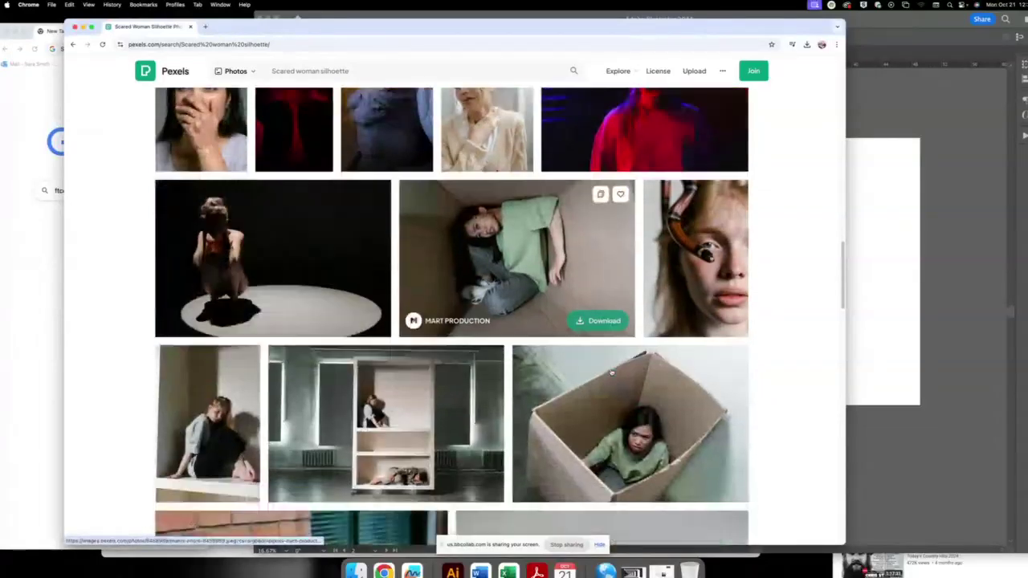
scroll(612, 372, down, 3)
scroll(611, 371, down, 1)
scroll(612, 371, down, 5)
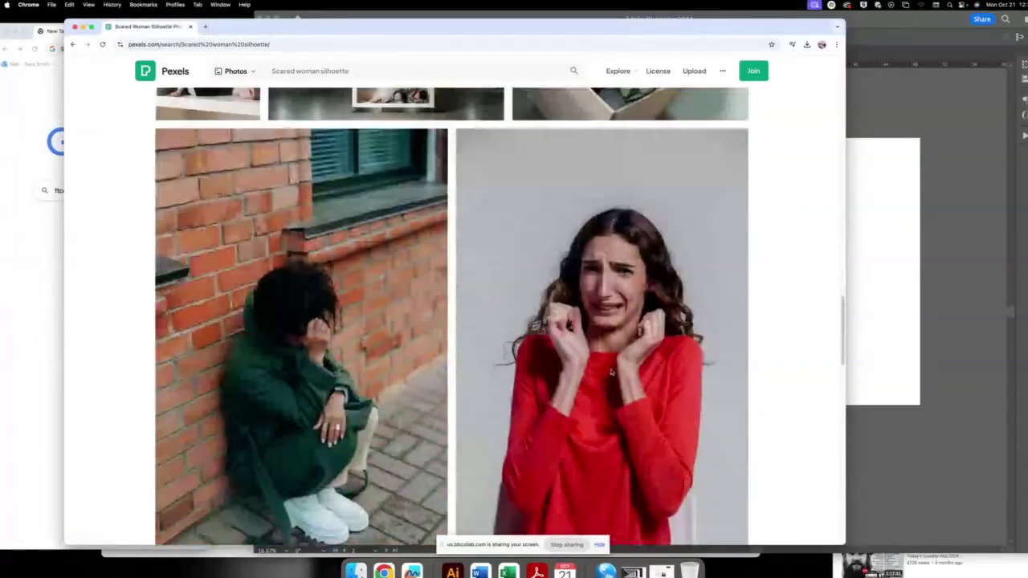
scroll(612, 371, down, 2)
scroll(612, 371, down, 5)
scroll(612, 372, down, 2)
scroll(612, 371, down, 2)
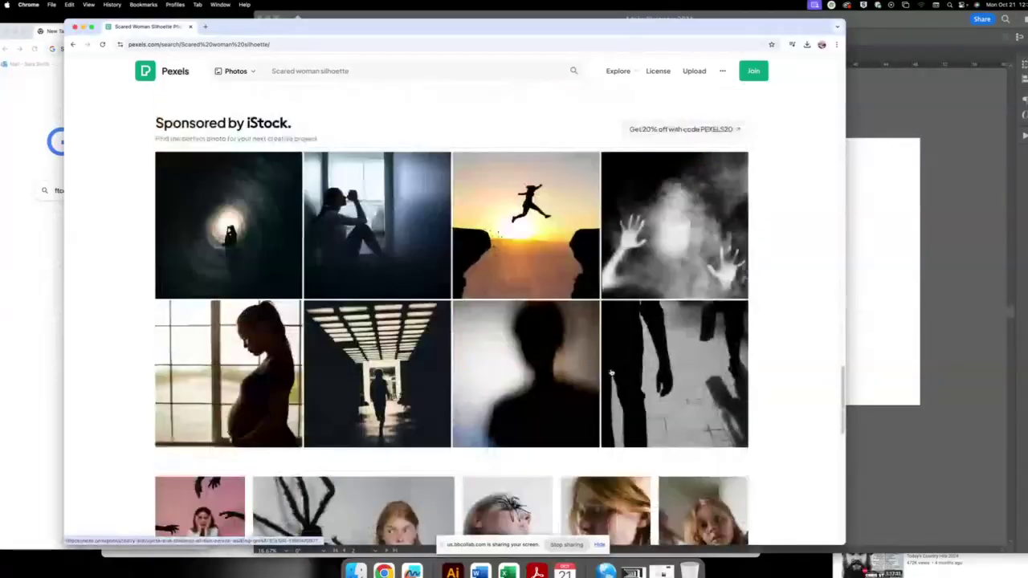
scroll(612, 373, down, 5)
scroll(612, 373, up, 15)
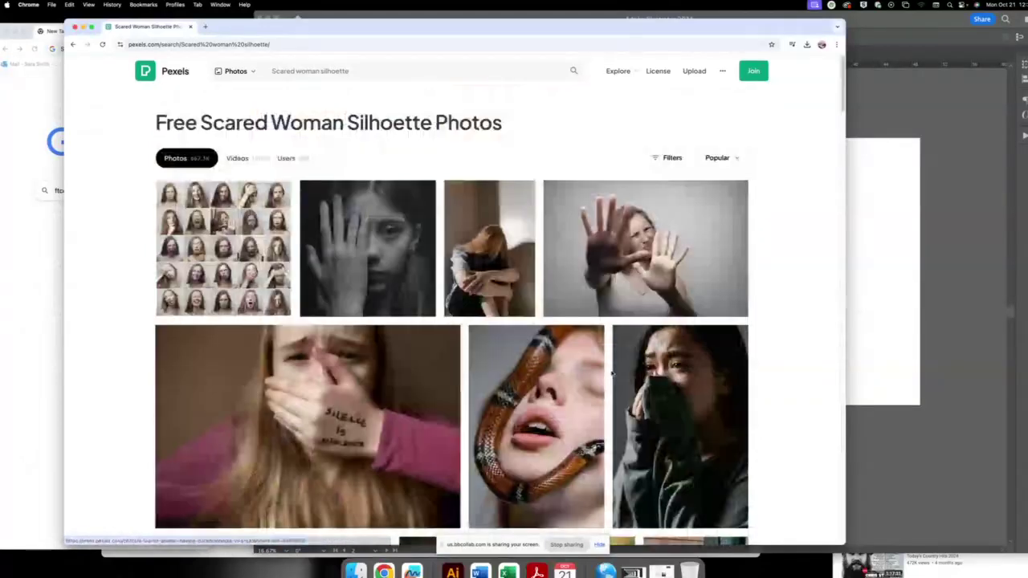
double_click(349, 70)
- Search Pexels for 'afraid' photos and scroll through the results
key(BackSpace)
text(aff)
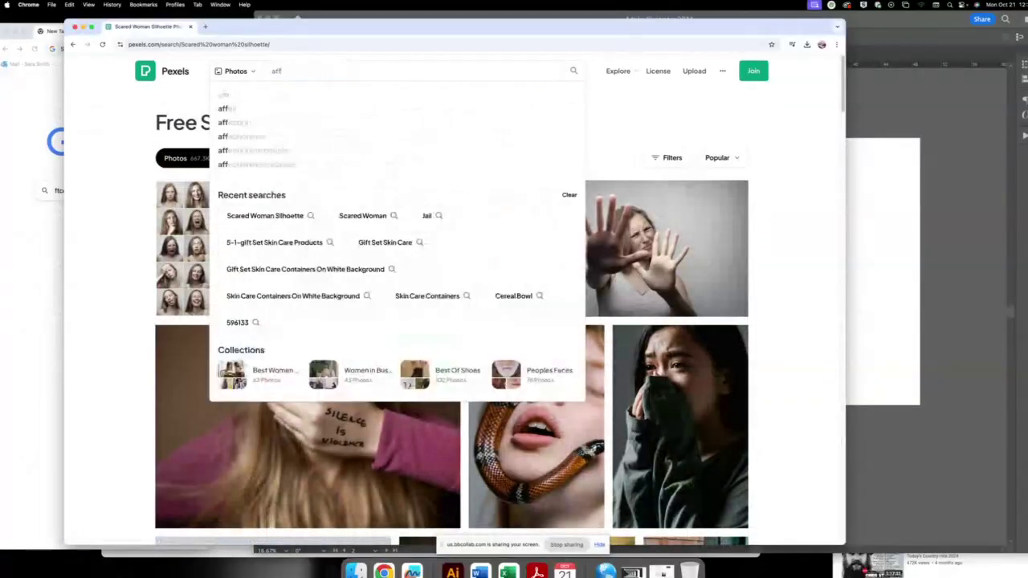
text(raid)
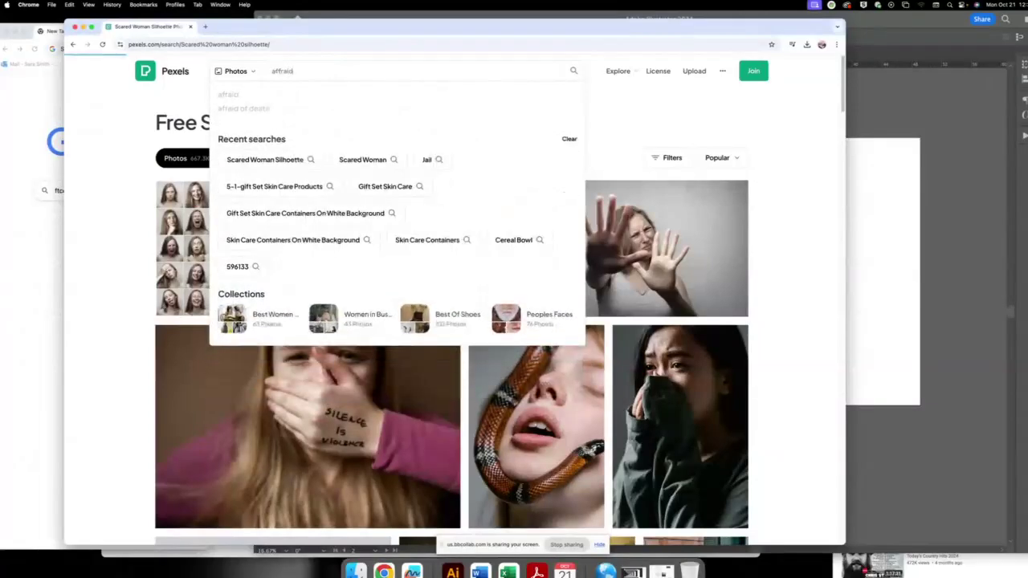
key(Return)
scroll(565, 280, down, 2)
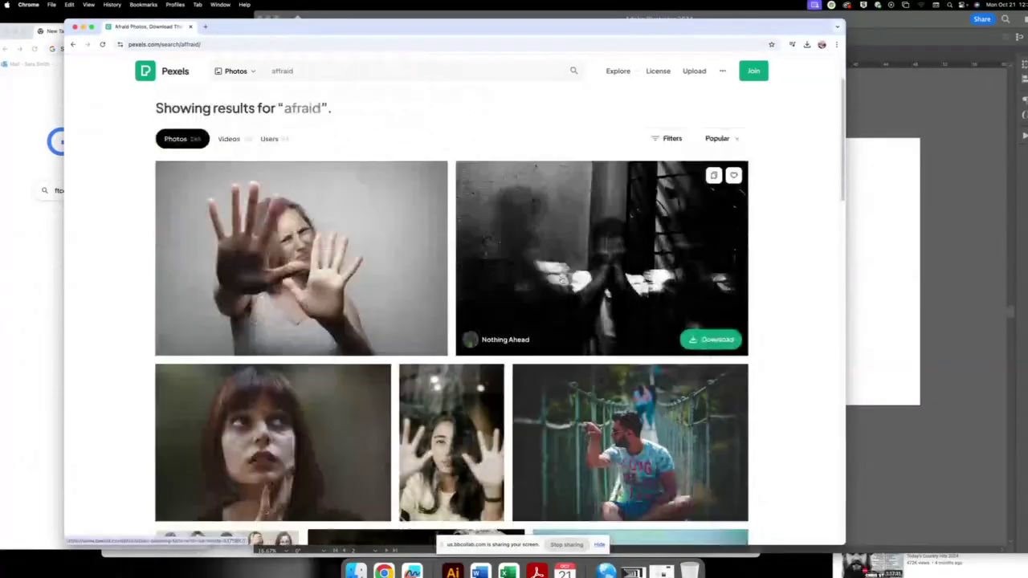
scroll(560, 280, down, 1)
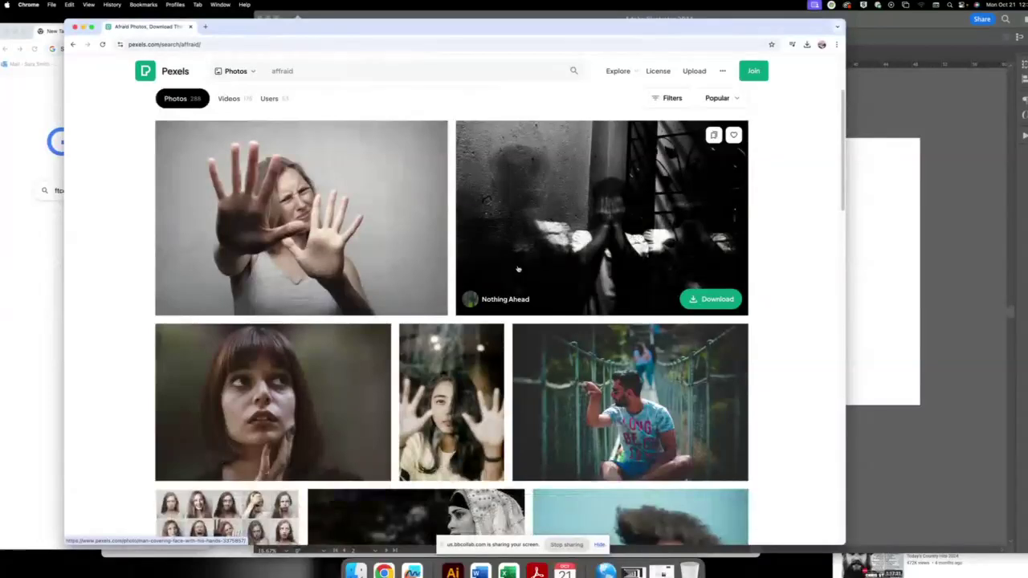
scroll(518, 269, down, 1)
scroll(515, 273, down, 4)
scroll(514, 275, down, 2)
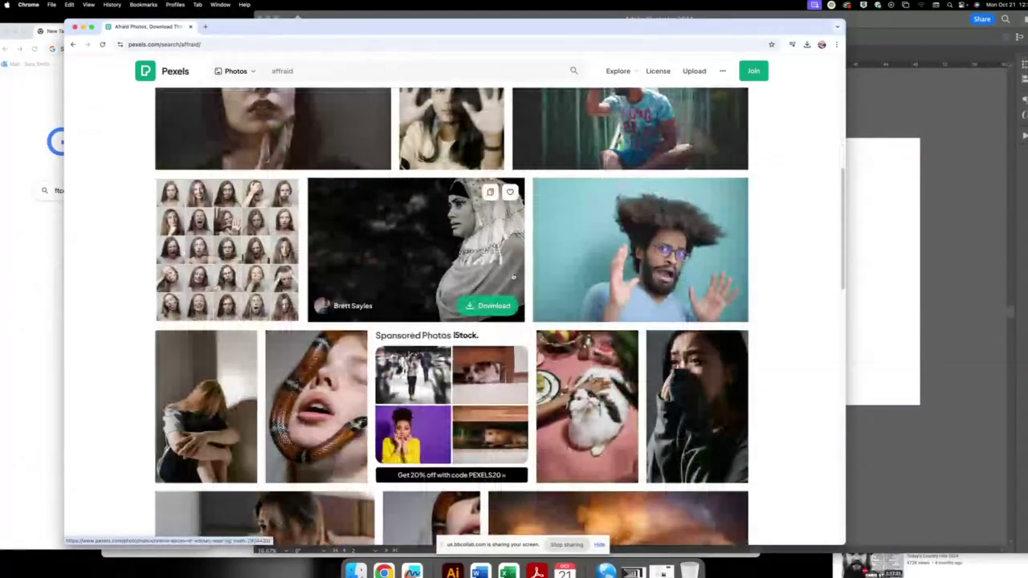
scroll(512, 277, down, 2)
scroll(512, 277, down, 5)
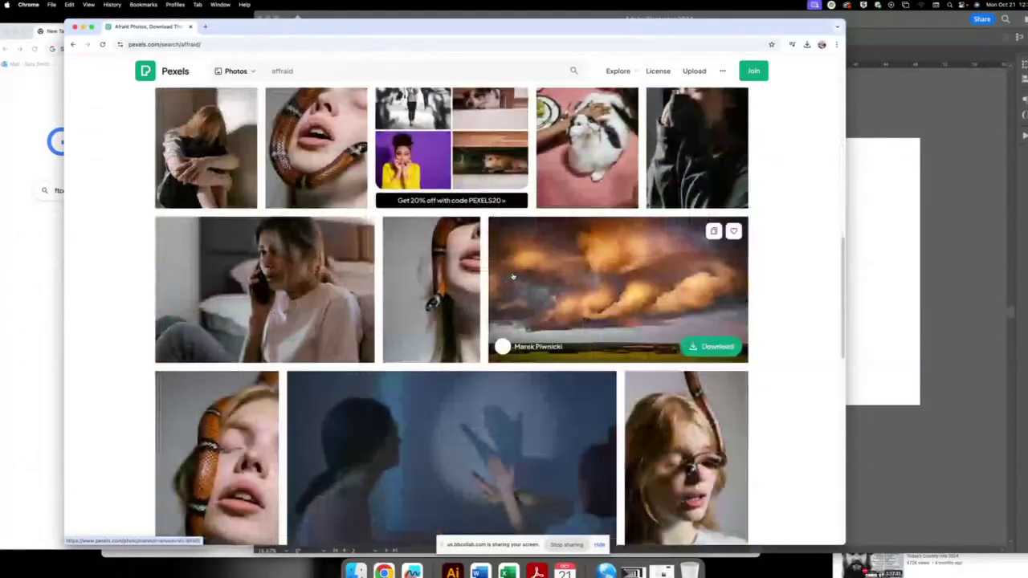
scroll(512, 278, down, 1)
scroll(513, 276, down, 4)
scroll(512, 277, down, 4)
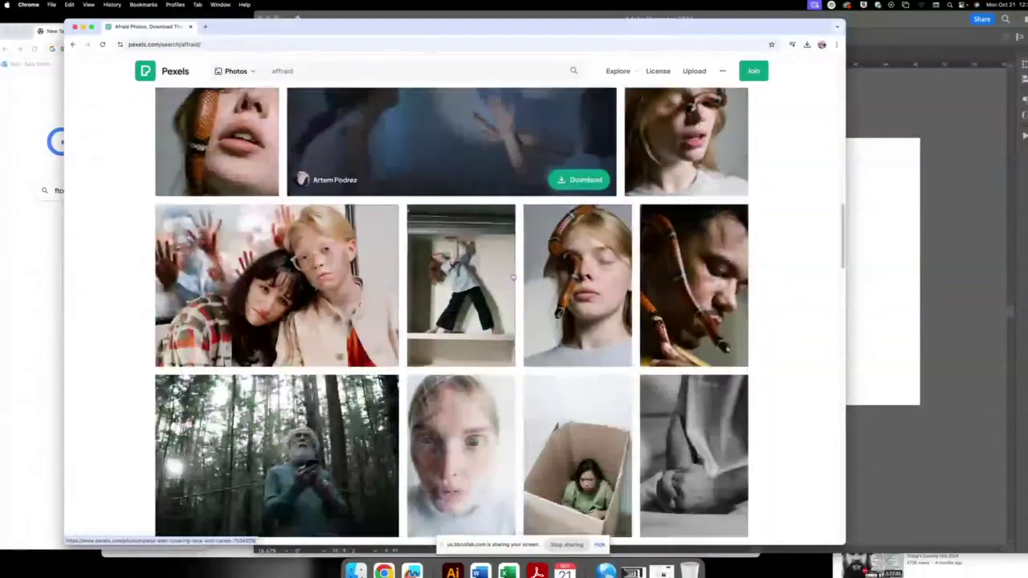
key(Home)
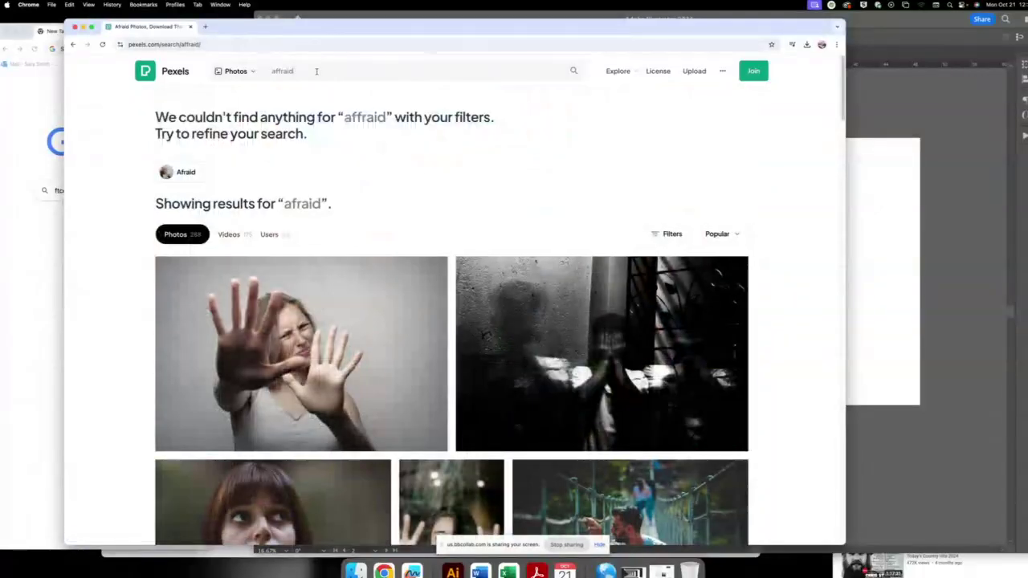
- Refine the search to 'afraid in the dark' and scroll through the results
click(281, 70)
text(in the dark)
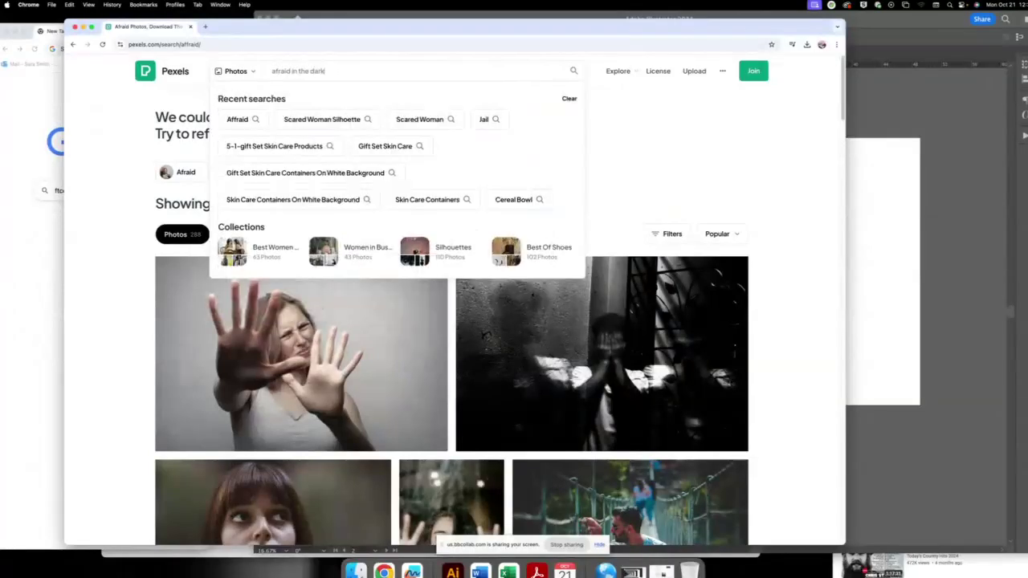
key(Return)
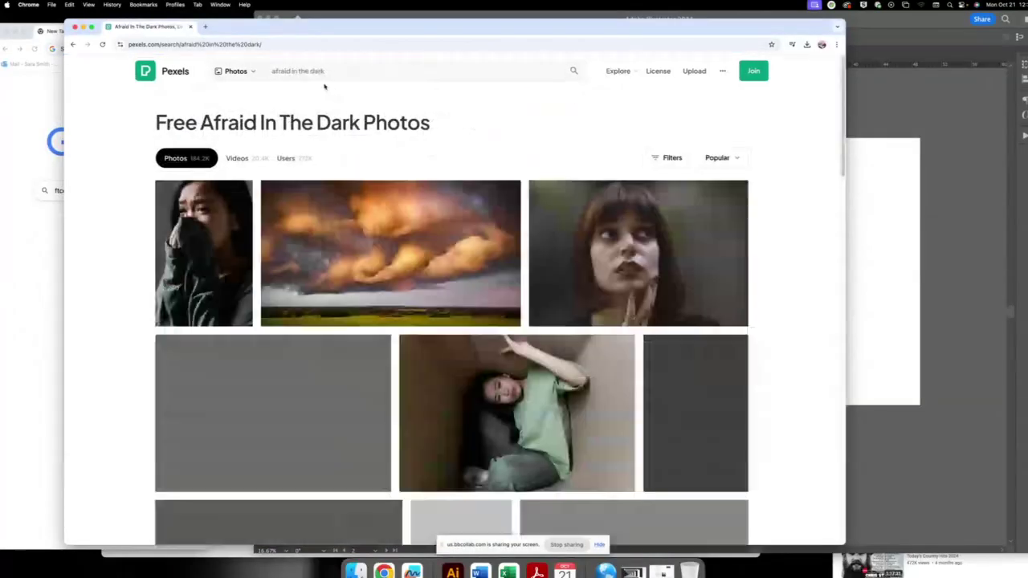
scroll(470, 213, down, 4)
scroll(470, 212, down, 1)
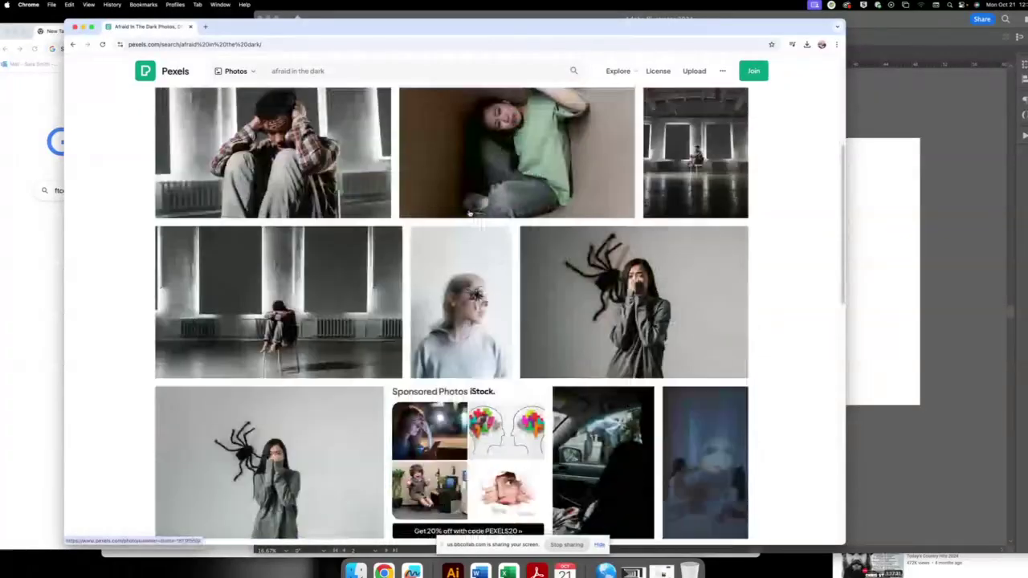
scroll(469, 212, down, 1)
scroll(470, 213, down, 2)
scroll(470, 212, down, 2)
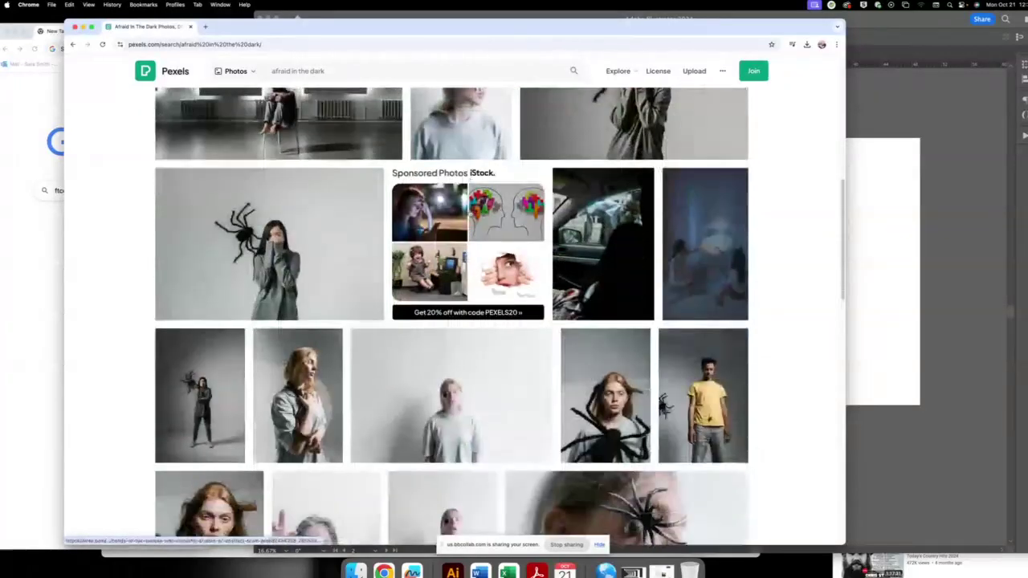
scroll(470, 213, down, 1)
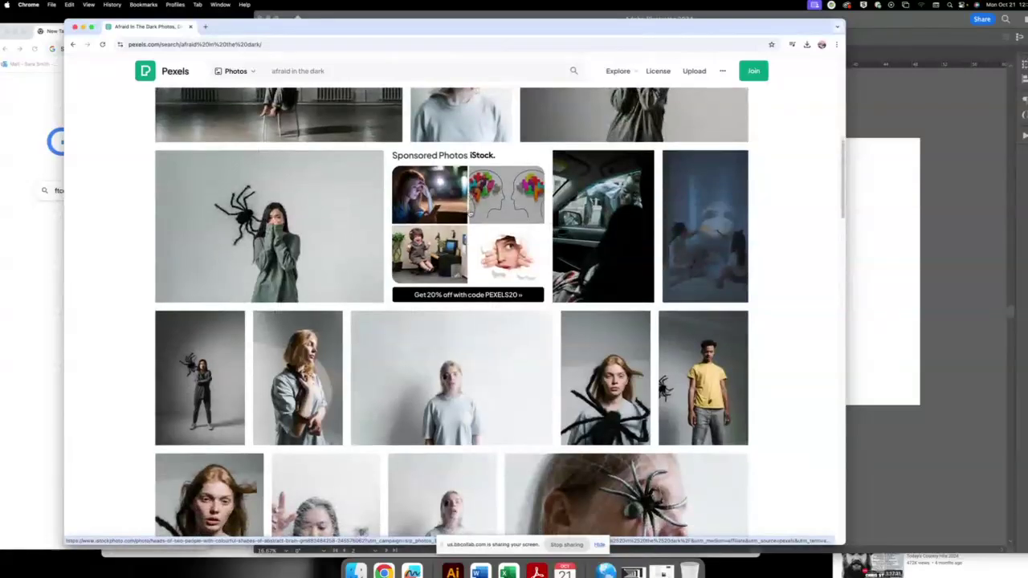
scroll(470, 213, down, 1)
scroll(470, 213, down, 2)
scroll(469, 213, down, 1)
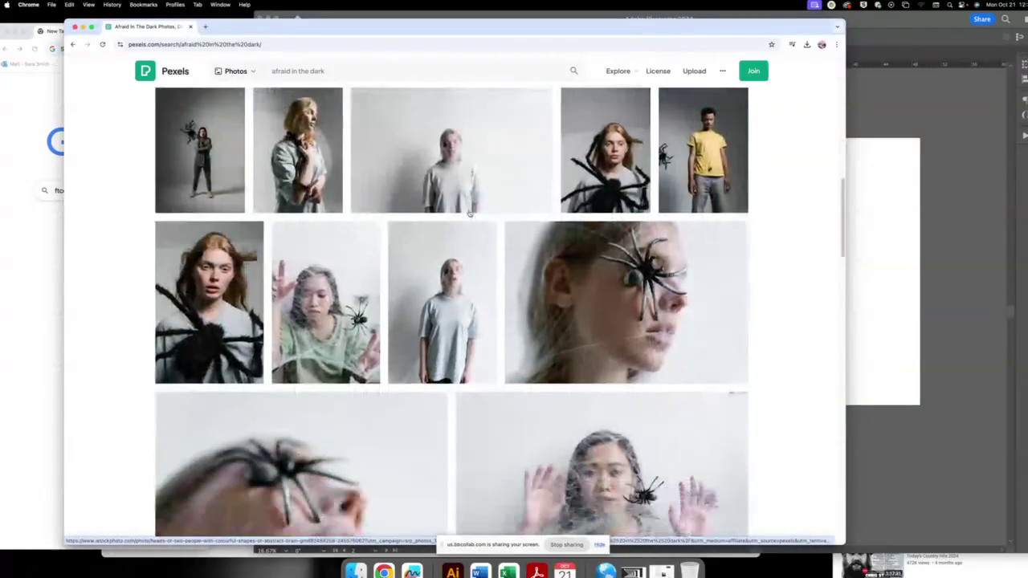
scroll(470, 212, down, 2)
scroll(470, 213, down, 4)
scroll(470, 213, down, 3)
scroll(470, 212, down, 1)
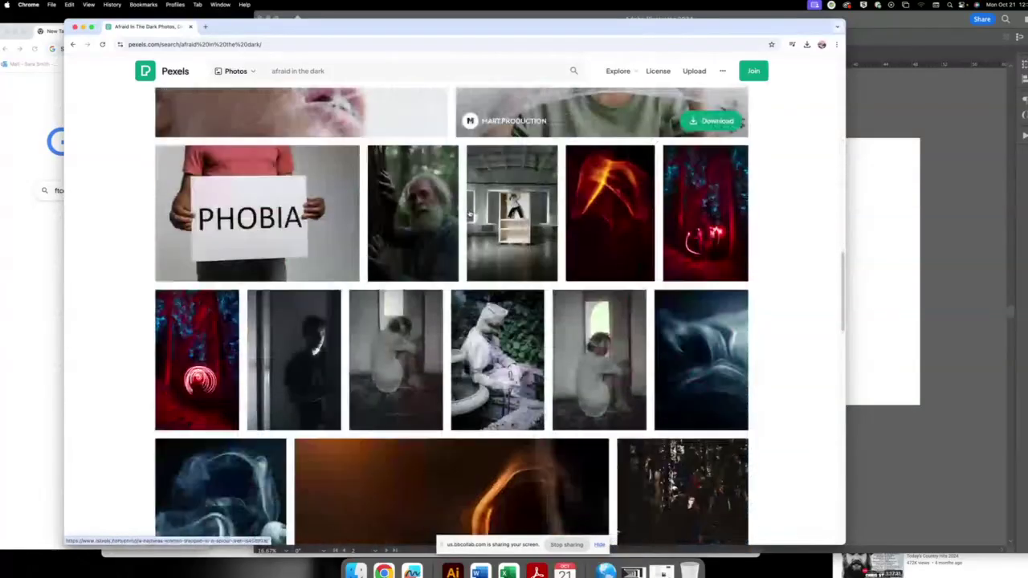
scroll(470, 213, down, 1)
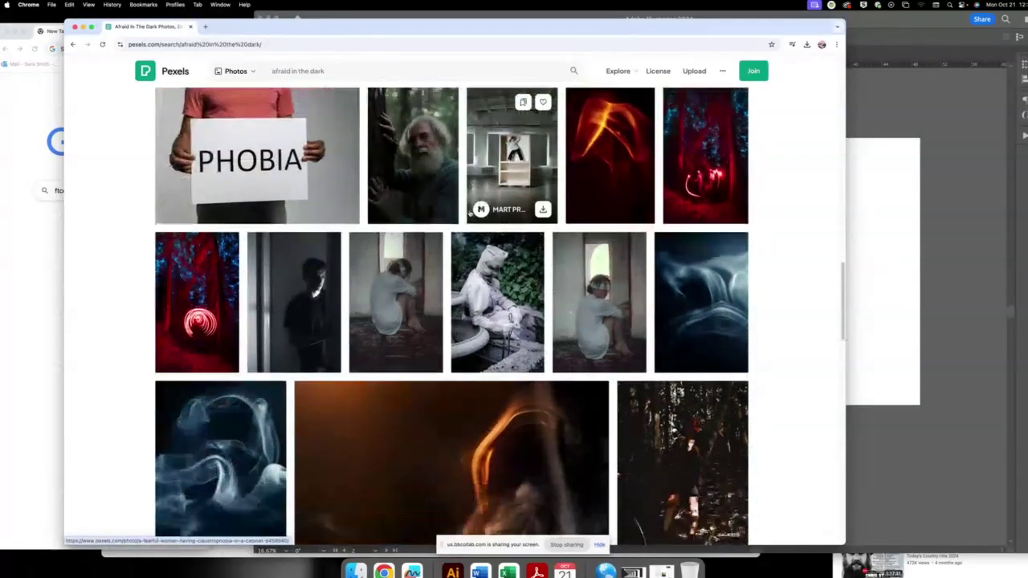
scroll(470, 213, down, 2)
scroll(470, 213, down, 1)
scroll(470, 213, down, 1)
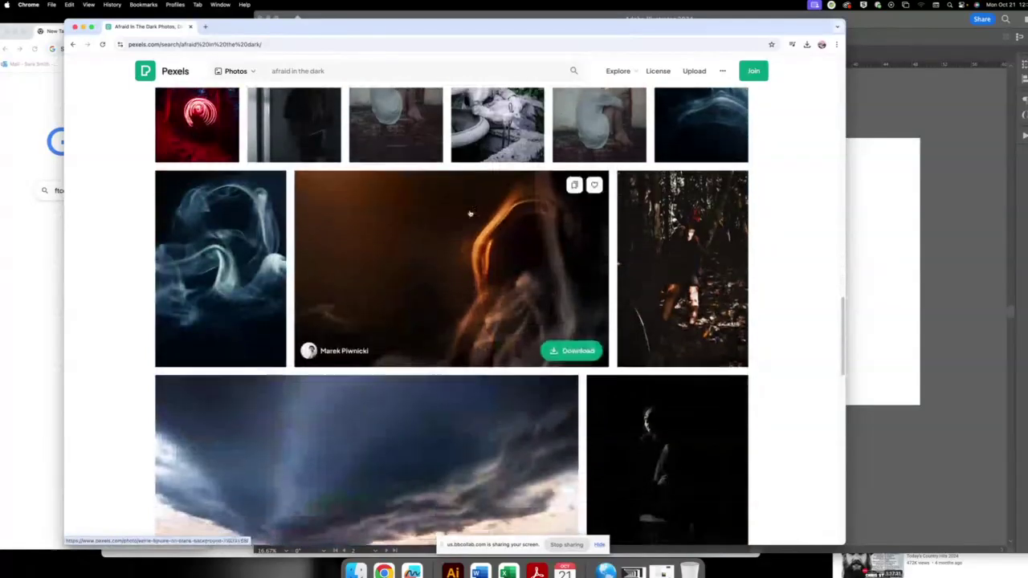
scroll(469, 213, down, 2)
scroll(470, 213, down, 2)
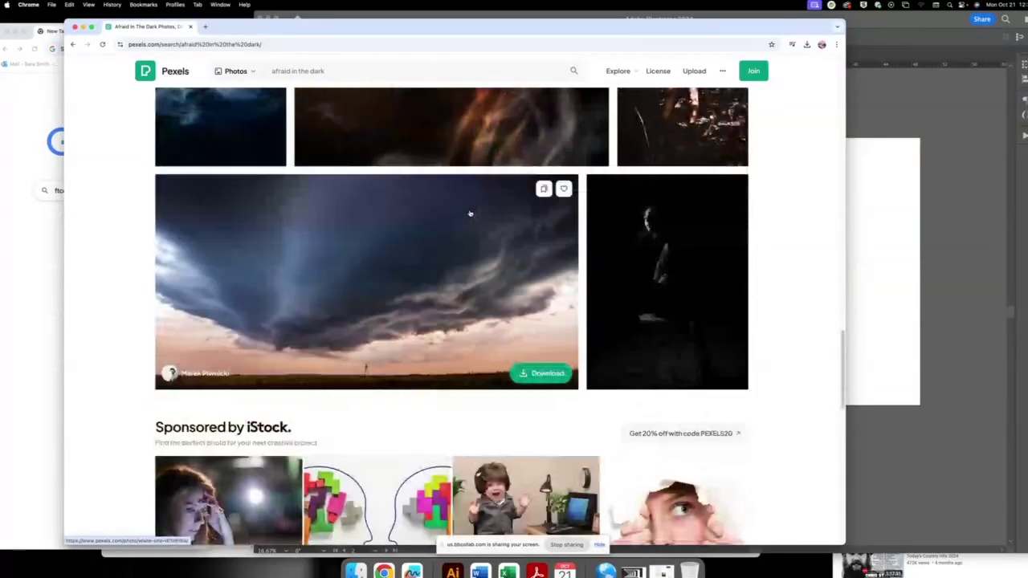
- Preview the dark portrait of a woman sitting in the dark, then select the search query
click(662, 242)
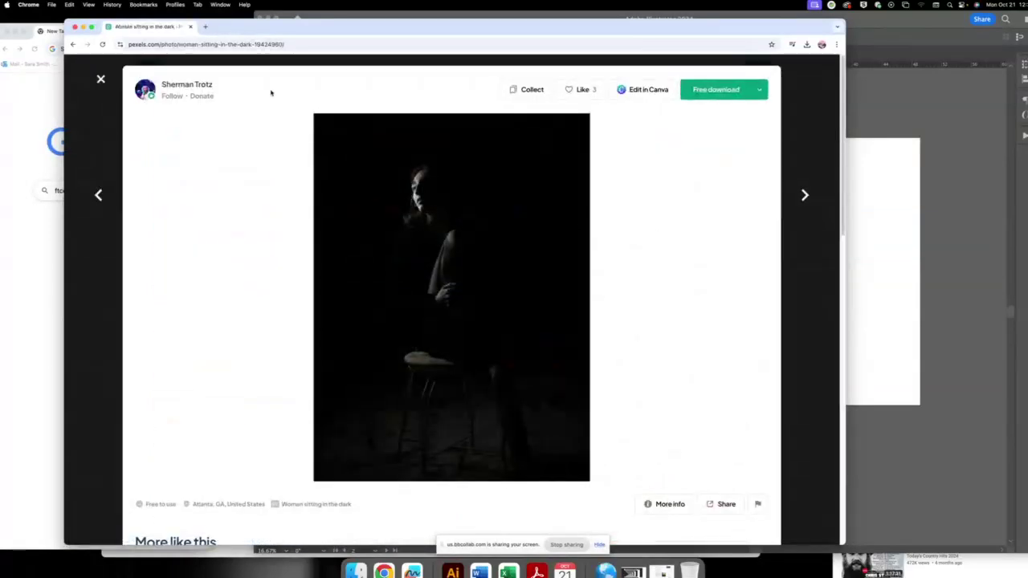
click(100, 80)
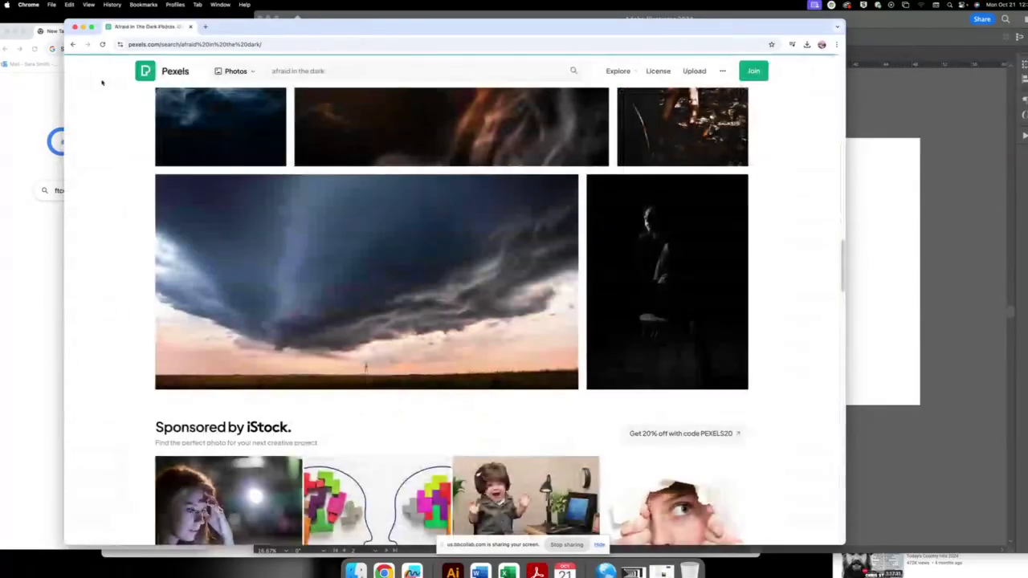
click(342, 70)
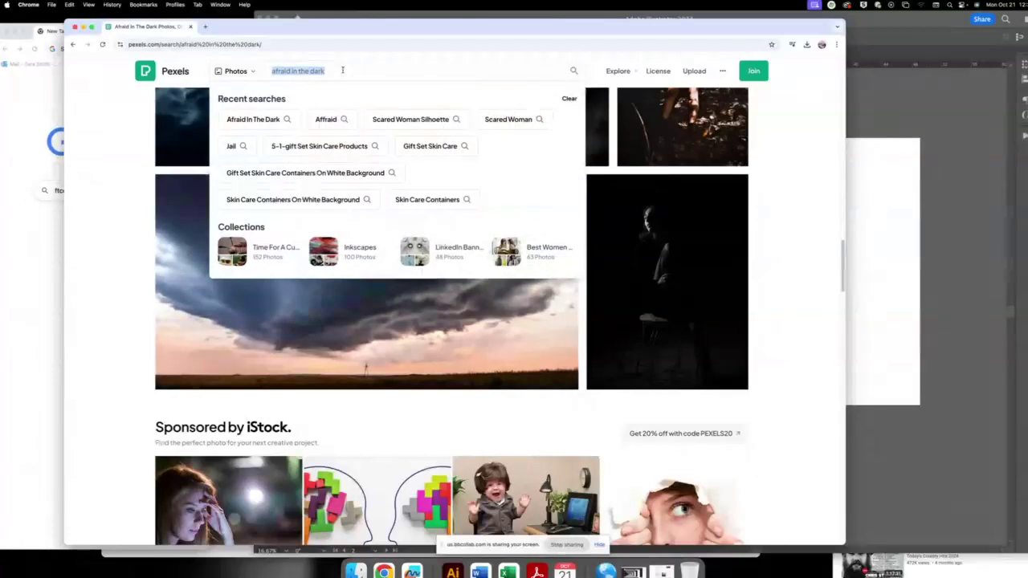
- Search 'woman sitting in the dark' and preview the black-and-white crossed-legs portrait
text(woman sitting)
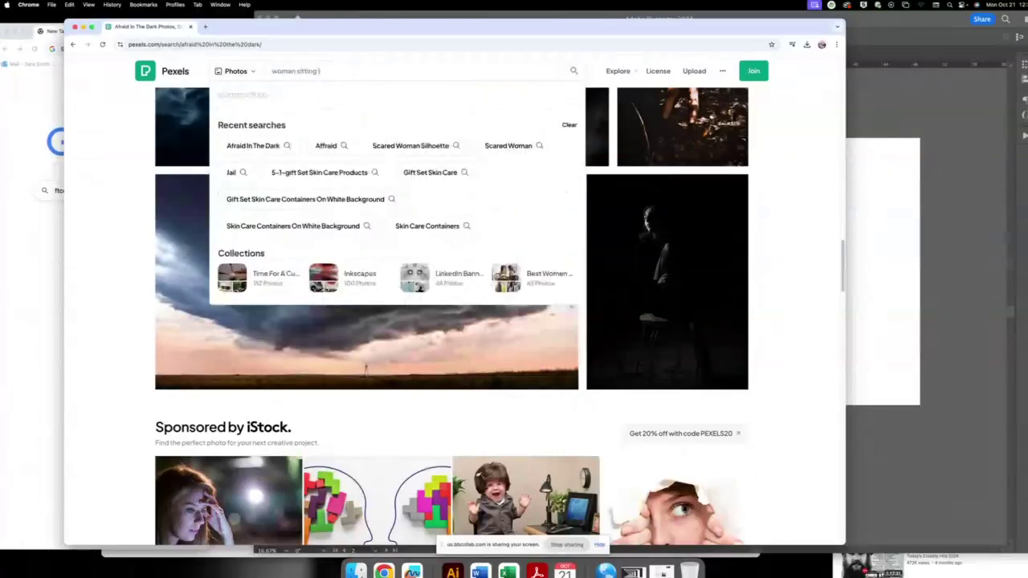
text( in the dark)
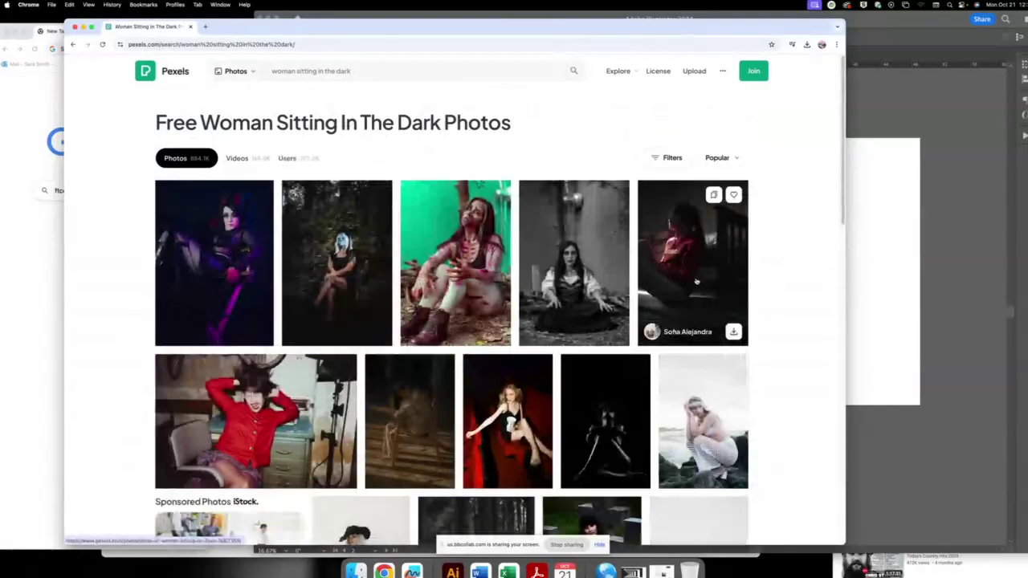
scroll(655, 305, down, 1)
scroll(646, 313, down, 2)
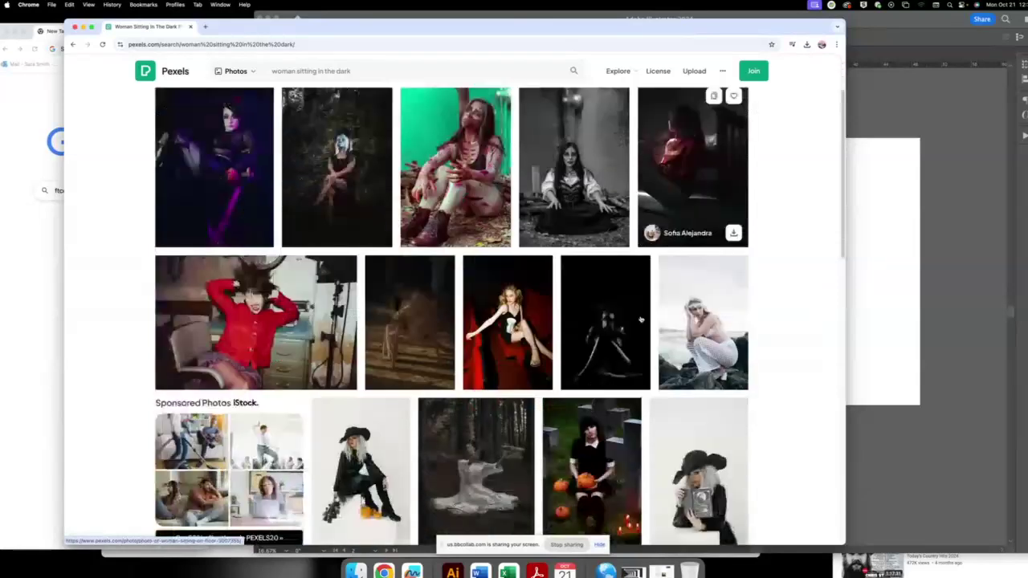
scroll(641, 320, down, 2)
scroll(641, 320, down, 2)
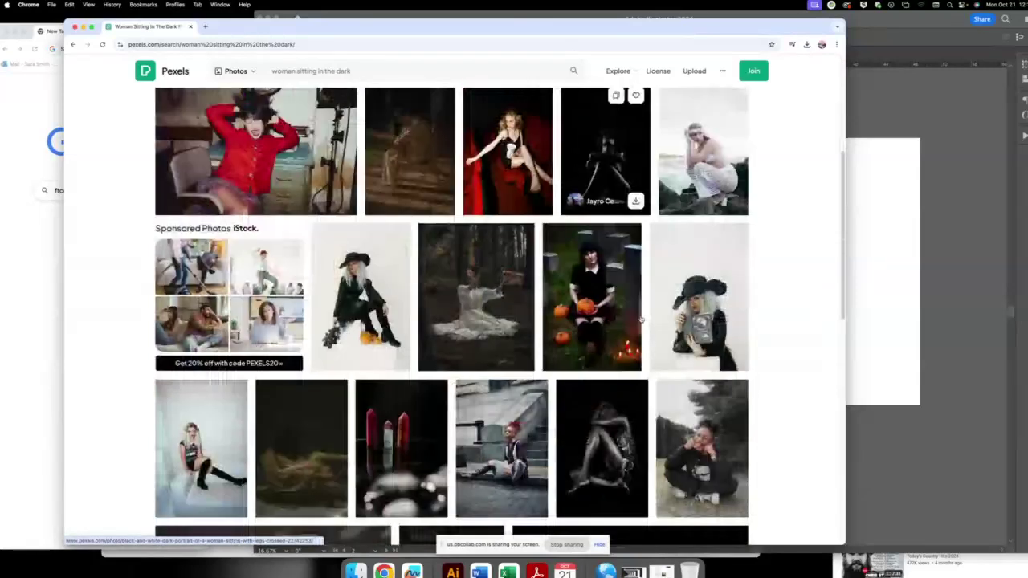
click(606, 161)
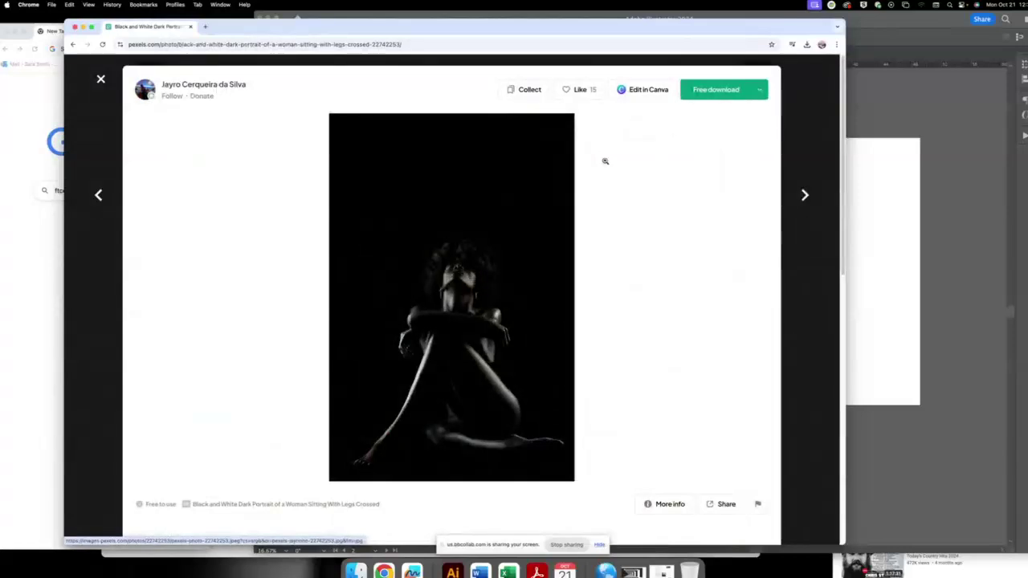
click(100, 80)
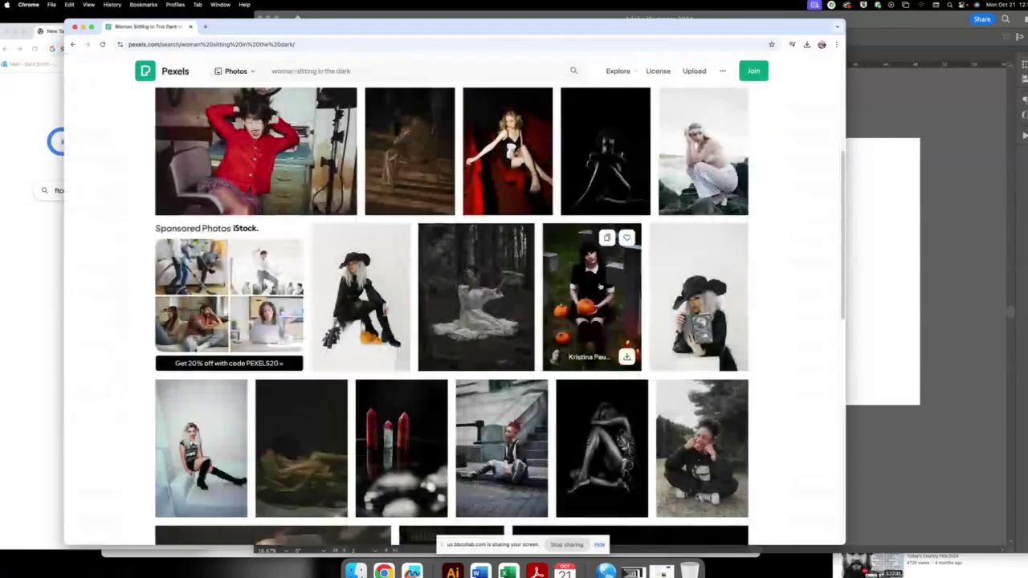
- Scroll further down the results and preview the dark silhouette photo
scroll(611, 295, down, 5)
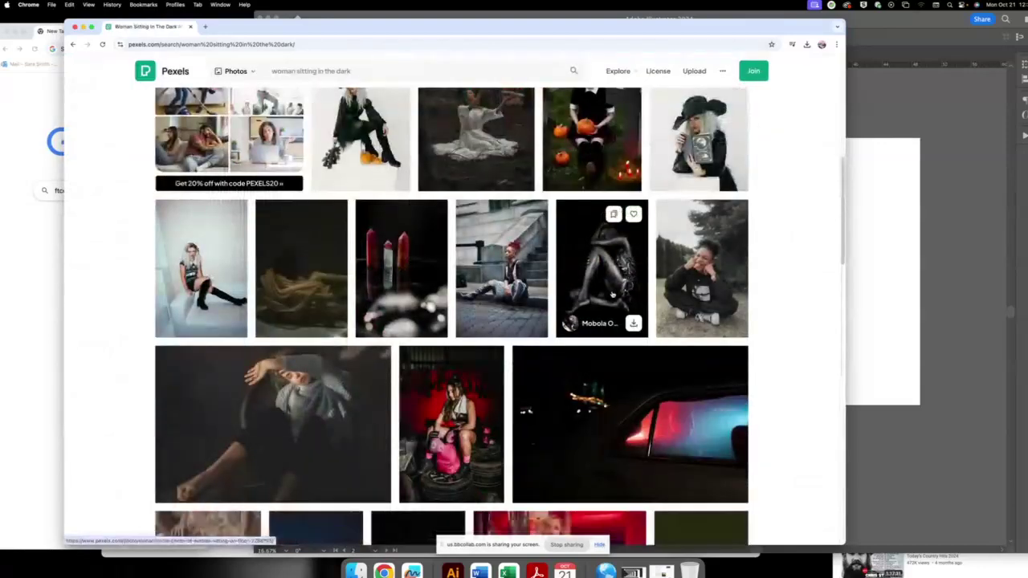
scroll(569, 294, down, 3)
scroll(567, 292, down, 5)
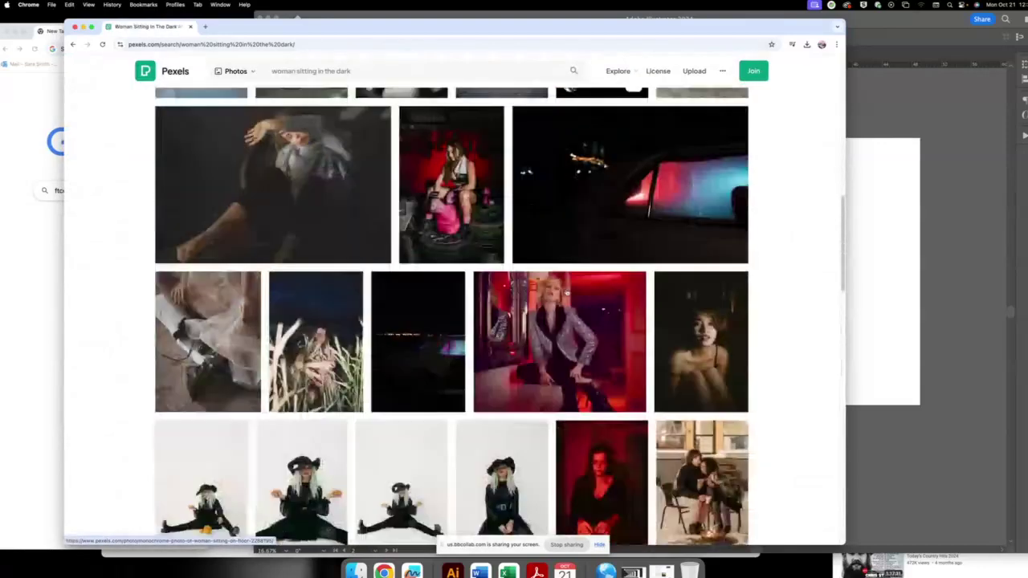
scroll(567, 292, down, 3)
scroll(567, 292, down, 2)
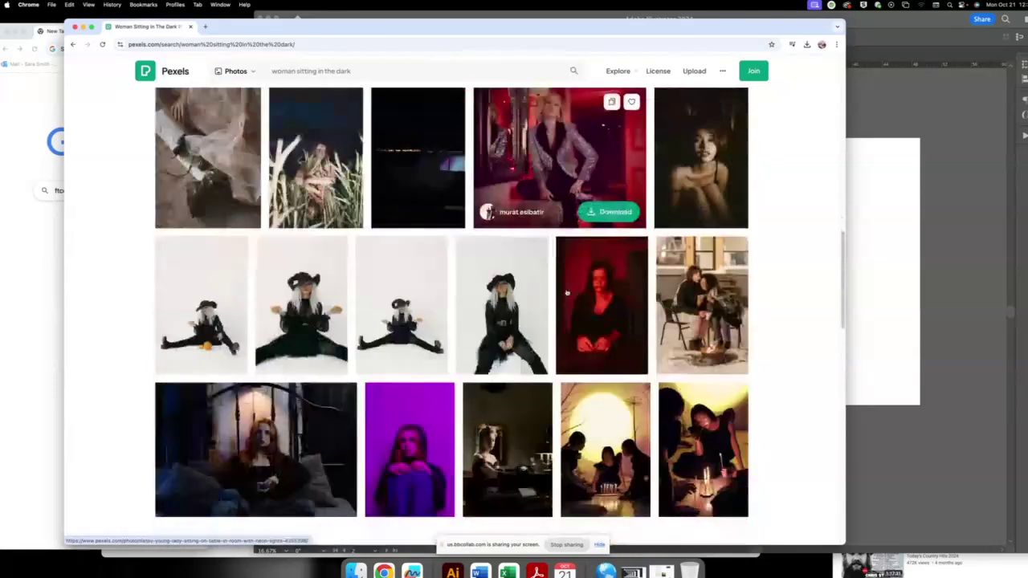
scroll(567, 294, down, 2)
scroll(567, 294, down, 3)
scroll(567, 294, down, 2)
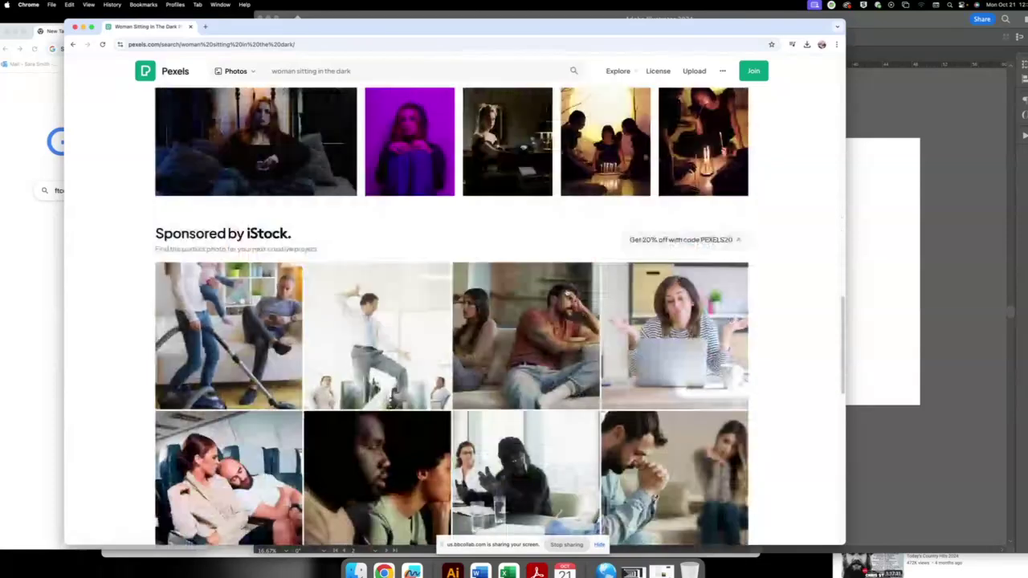
scroll(567, 294, down, 3)
scroll(566, 293, down, 3)
scroll(567, 292, down, 2)
scroll(562, 295, down, 1)
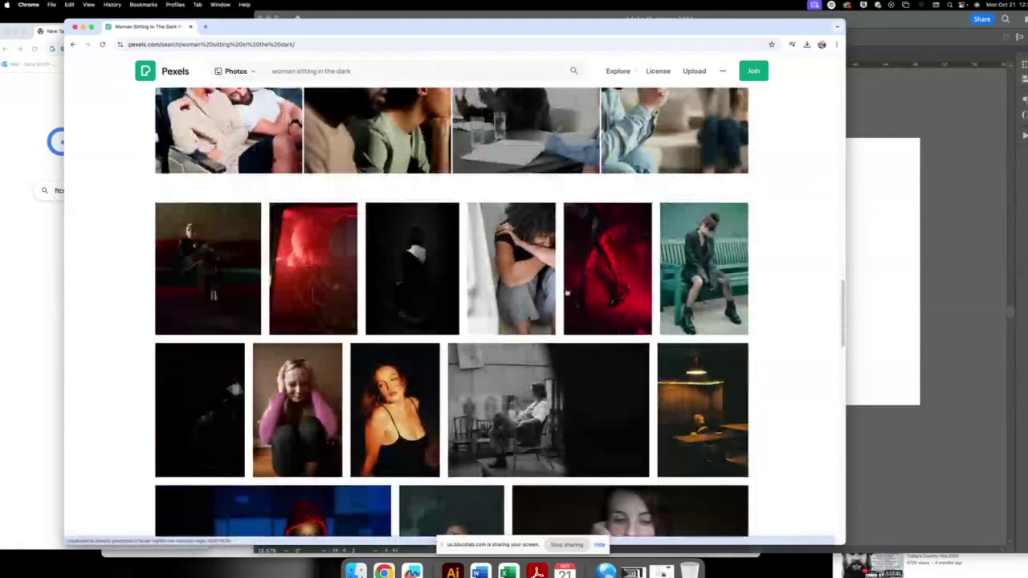
scroll(556, 295, down, 2)
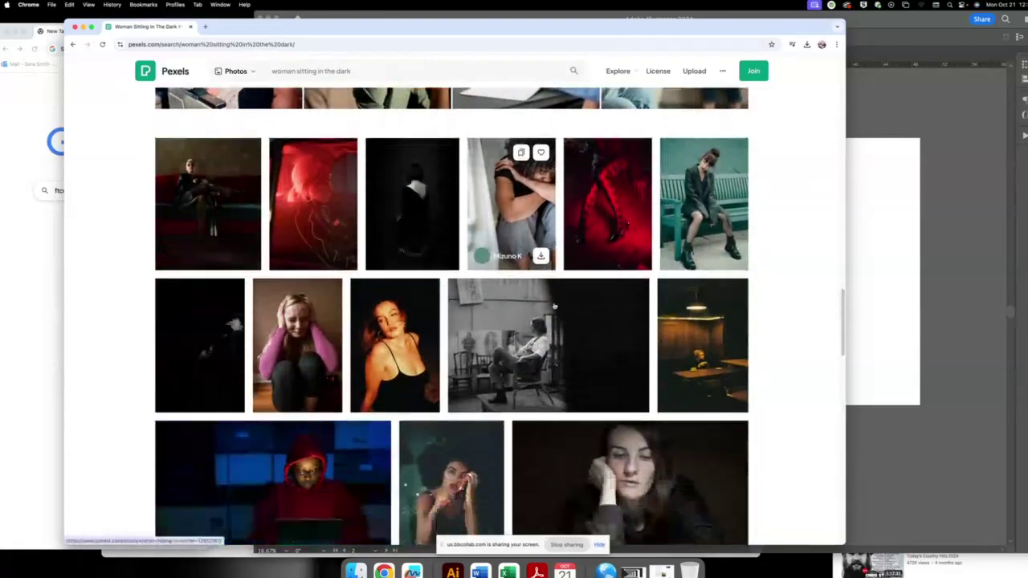
scroll(555, 304, down, 1)
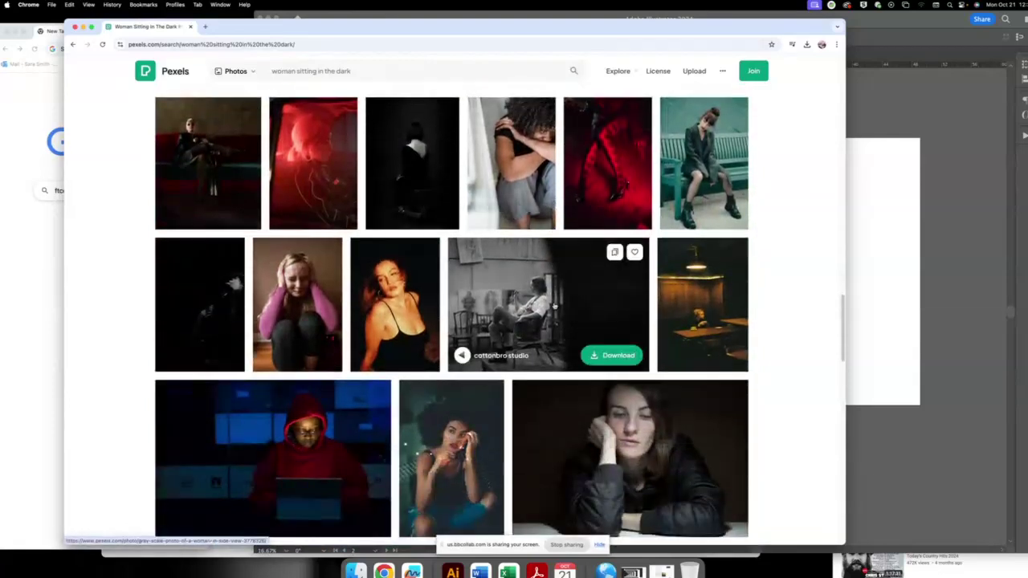
click(201, 314)
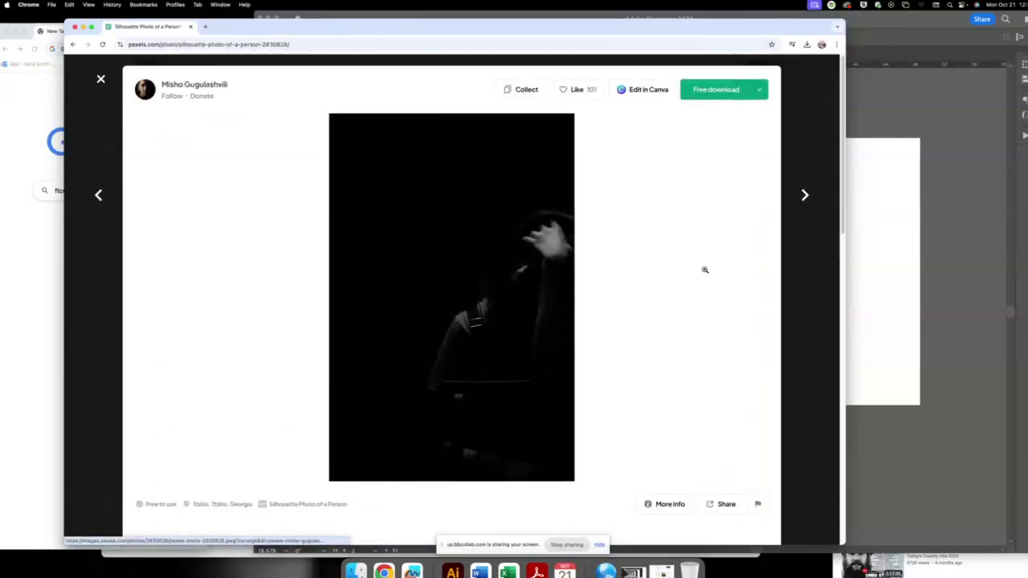
click(100, 79)
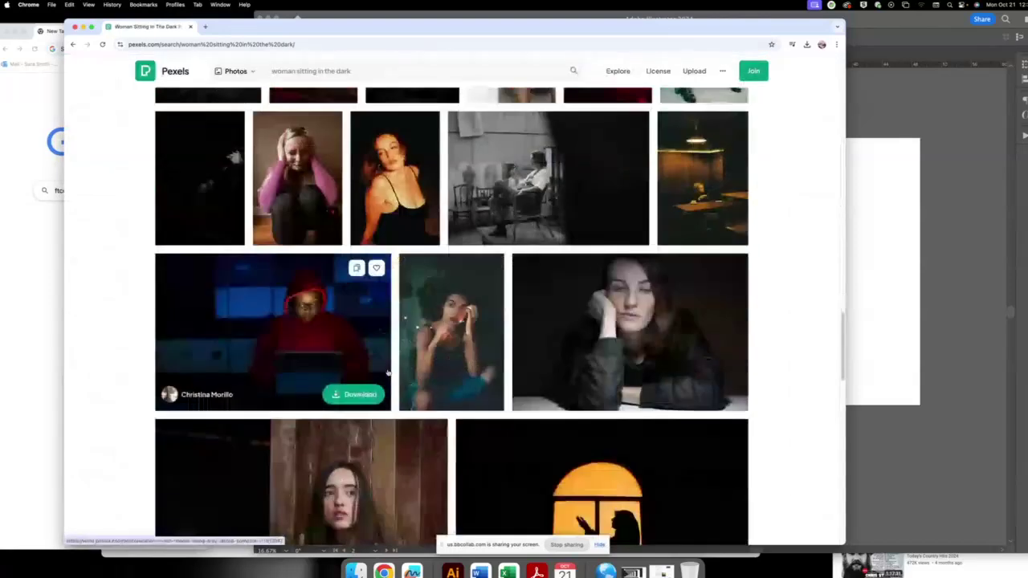
- Scroll through the remaining results, then select part of the search query for replacing
scroll(388, 372, down, 3)
scroll(385, 365, down, 5)
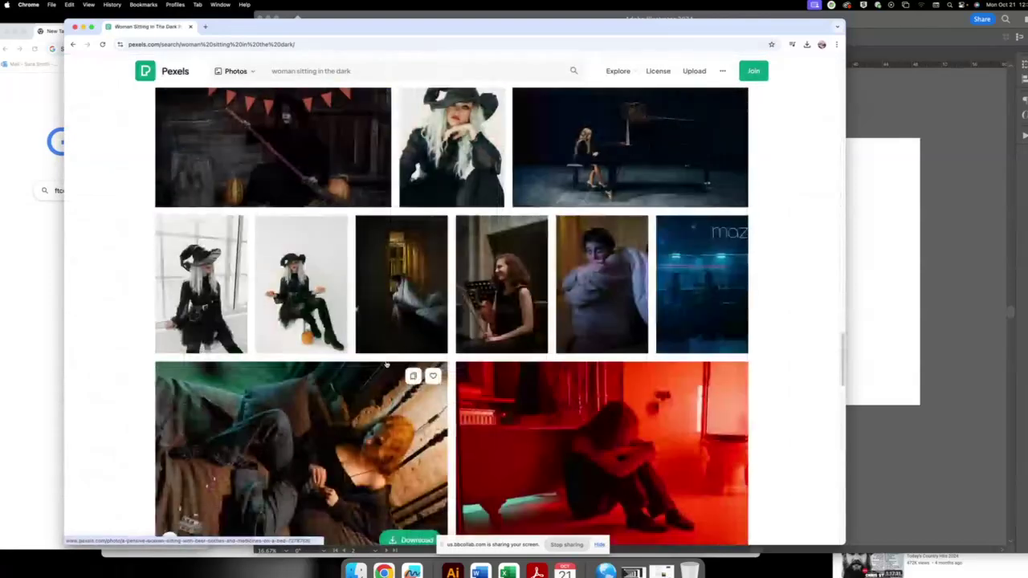
scroll(499, 421, down, 2)
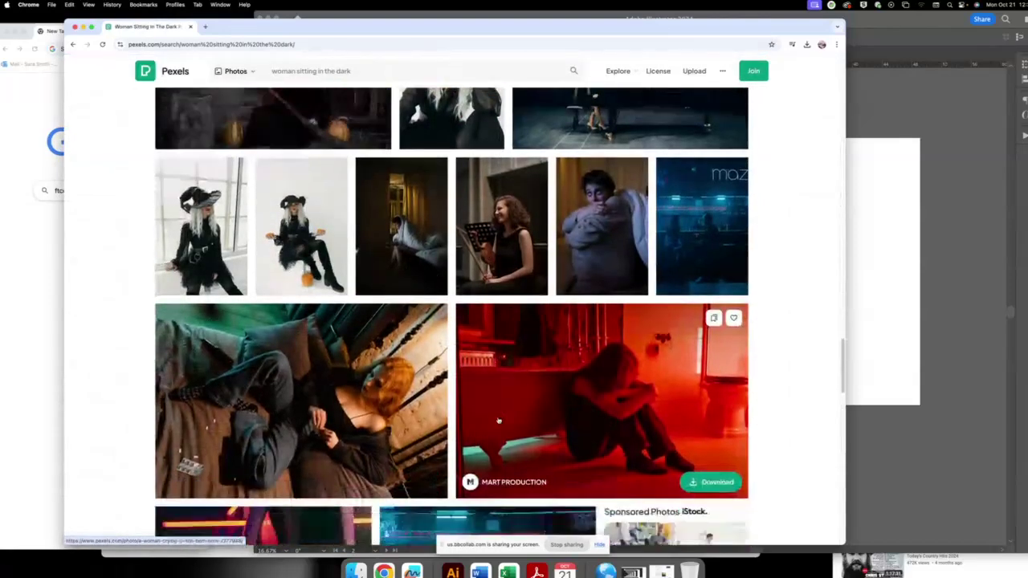
scroll(499, 420, down, 4)
scroll(499, 421, down, 1)
scroll(499, 421, down, 1)
scroll(481, 401, down, 2)
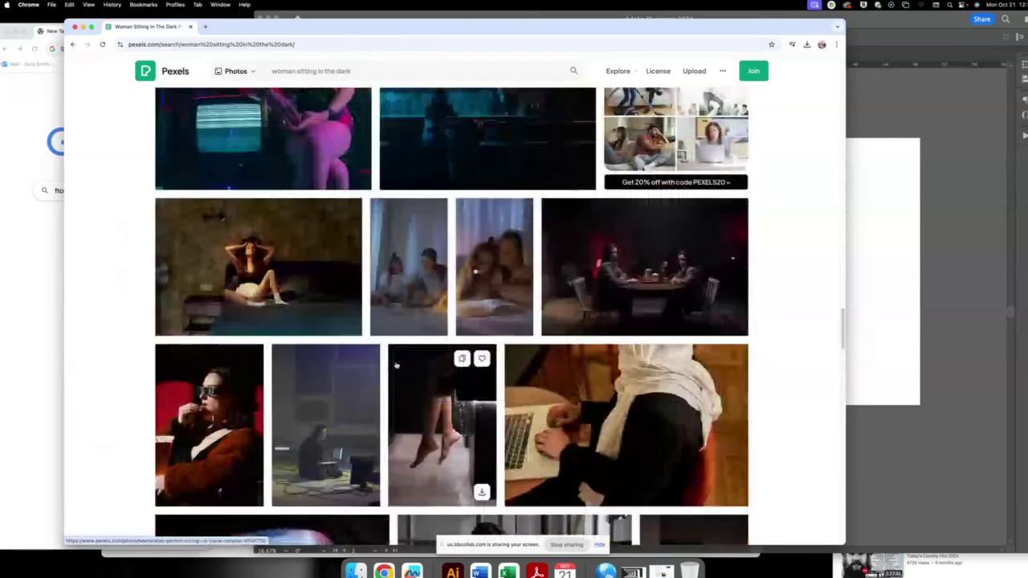
scroll(450, 386, down, 1)
scroll(396, 366, down, 2)
scroll(396, 365, down, 2)
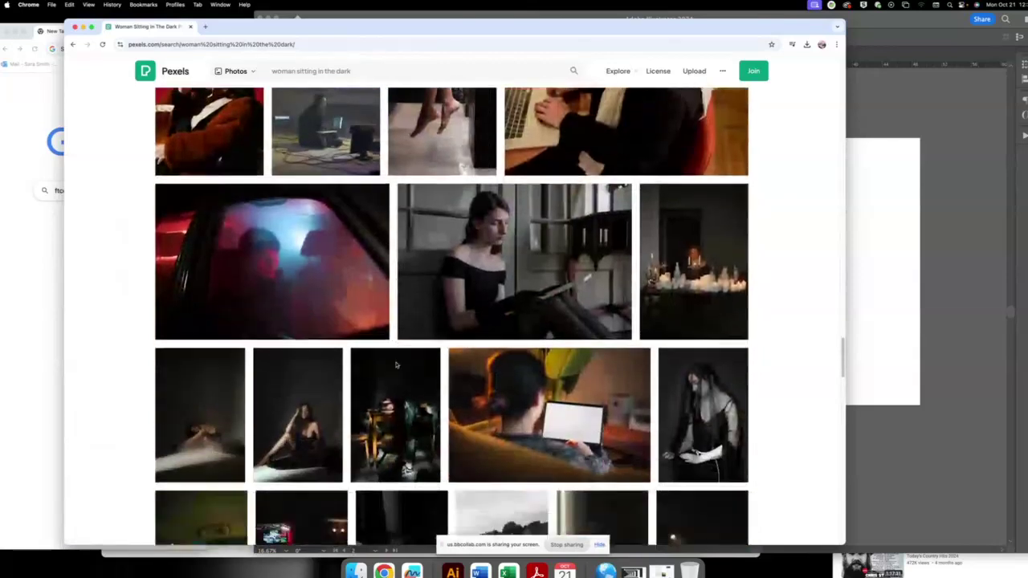
scroll(396, 366, down, 1)
scroll(396, 365, down, 1)
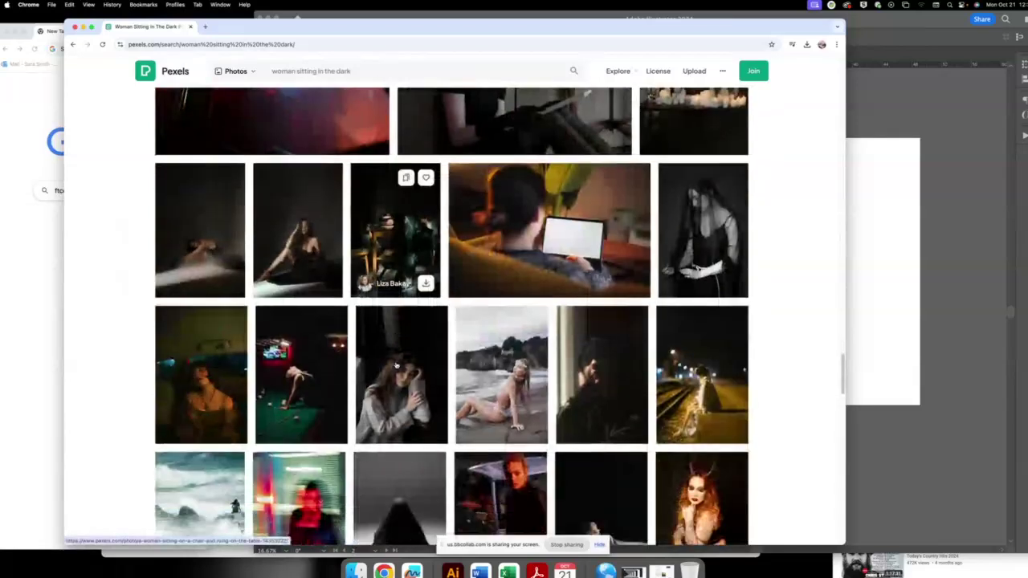
scroll(396, 365, down, 1)
scroll(396, 365, down, 1)
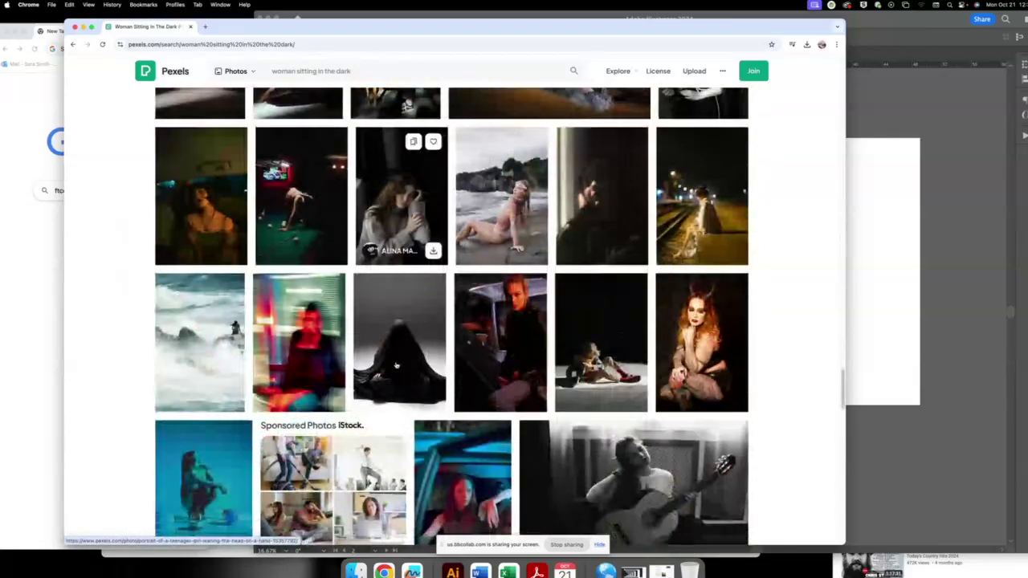
scroll(395, 366, down, 1)
scroll(396, 365, down, 1)
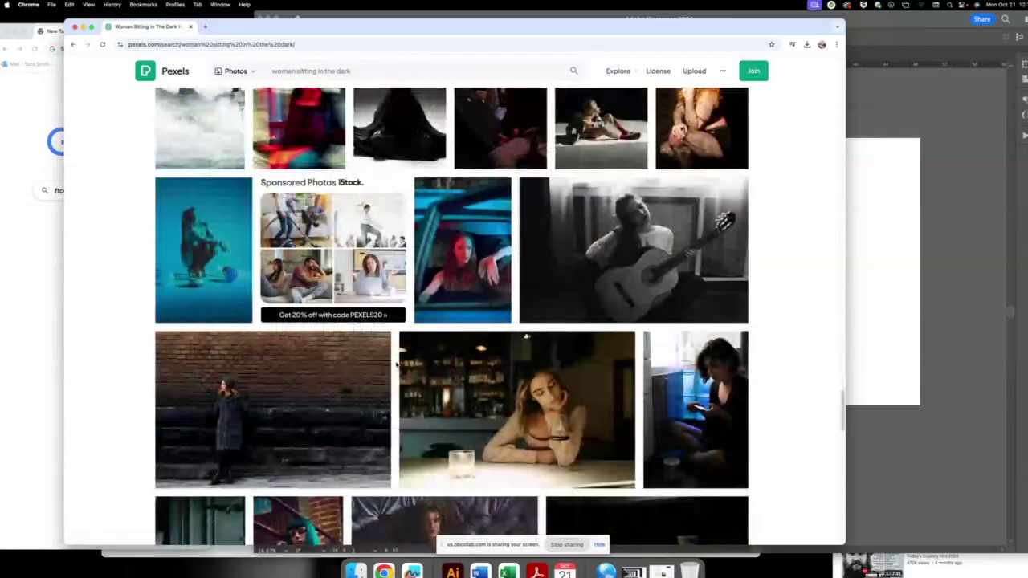
scroll(396, 366, down, 1)
scroll(395, 365, down, 1)
scroll(396, 365, up, 5)
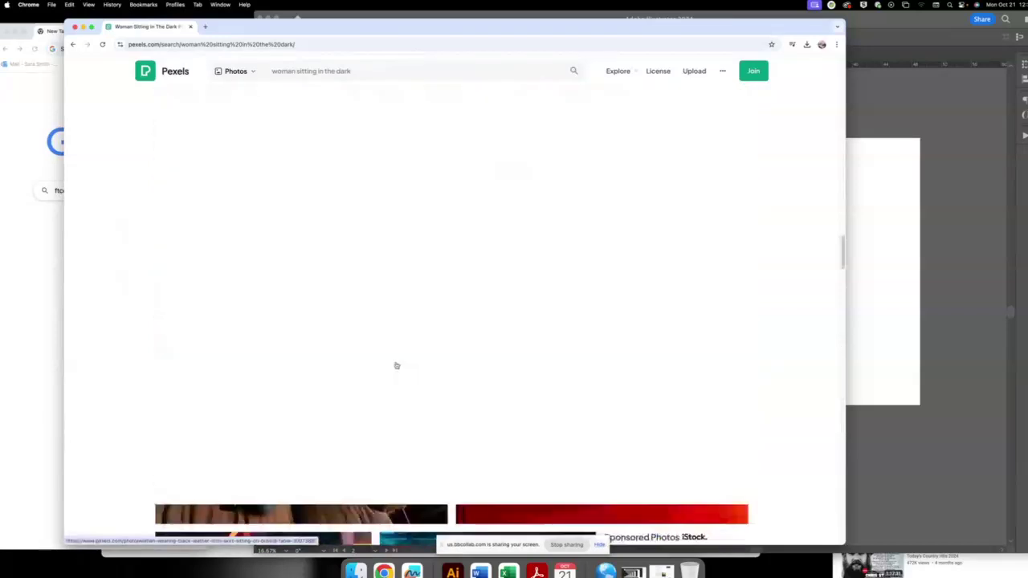
drag(351, 71, 318, 71)
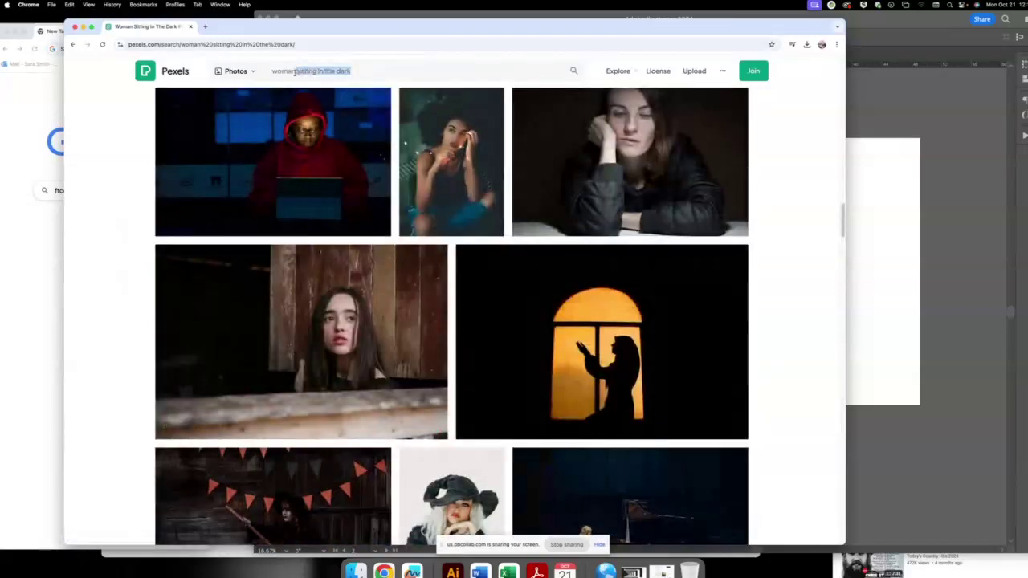
- Search Pexels for 'woman terrorize' photos and scroll the results
text(ten)
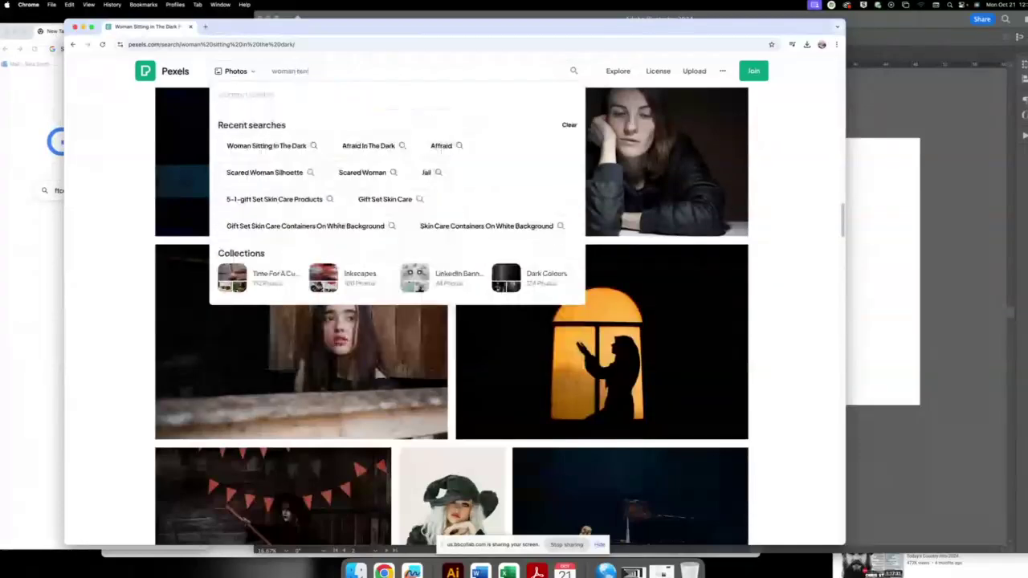
text(orize)
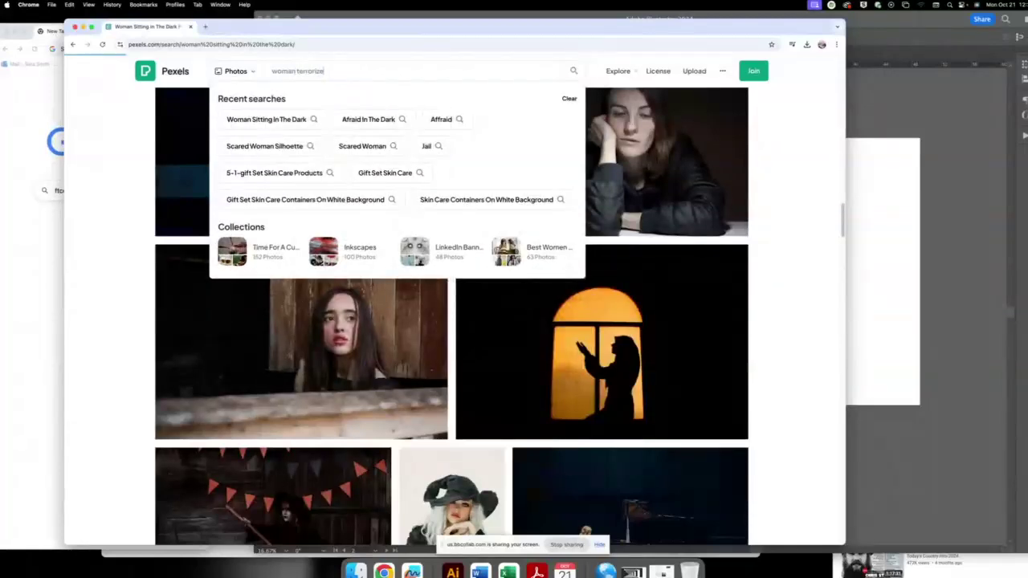
key(Return)
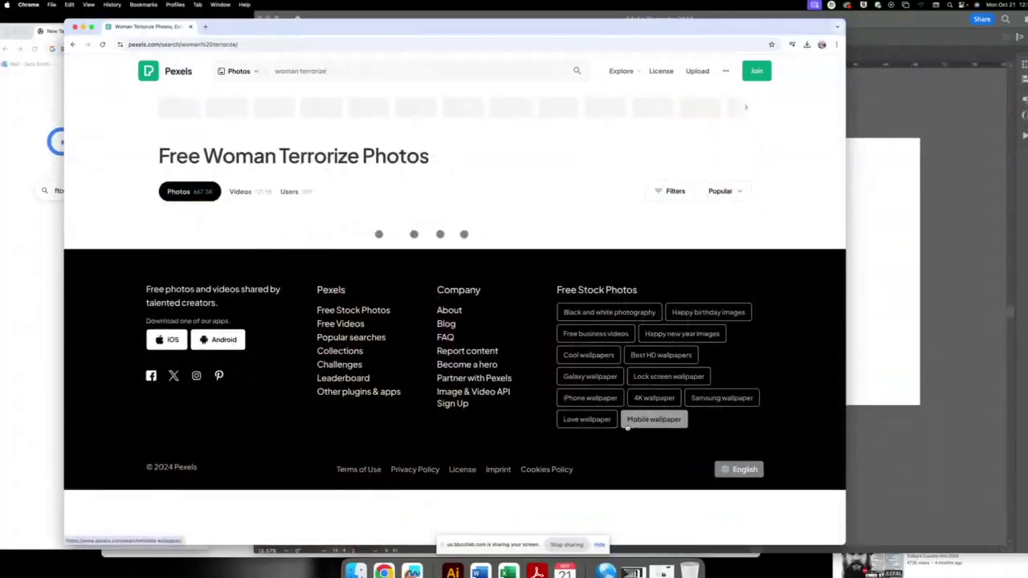
scroll(538, 409, down, 1)
scroll(538, 410, down, 3)
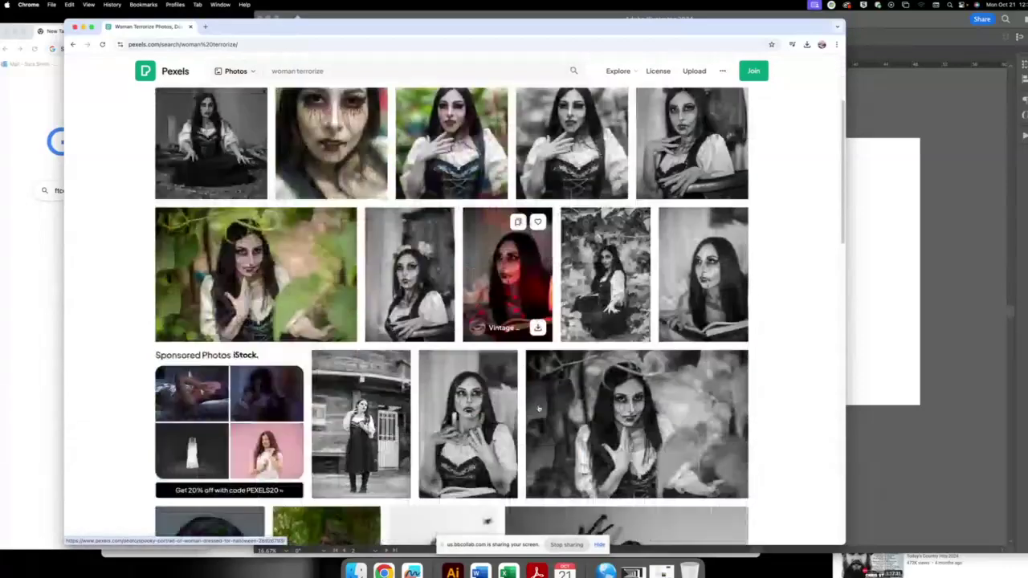
scroll(538, 410, down, 3)
scroll(538, 410, down, 1)
scroll(546, 353, down, 2)
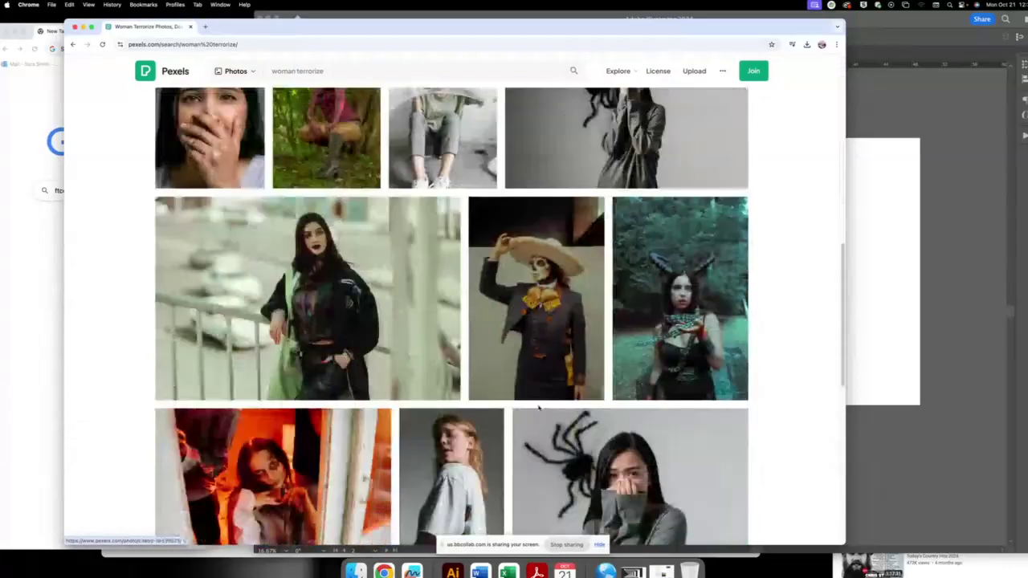
scroll(554, 299, down, 1)
- Preview the skeleton-makeup charro photo, then scroll down to the sponsored iStock section
click(554, 299)
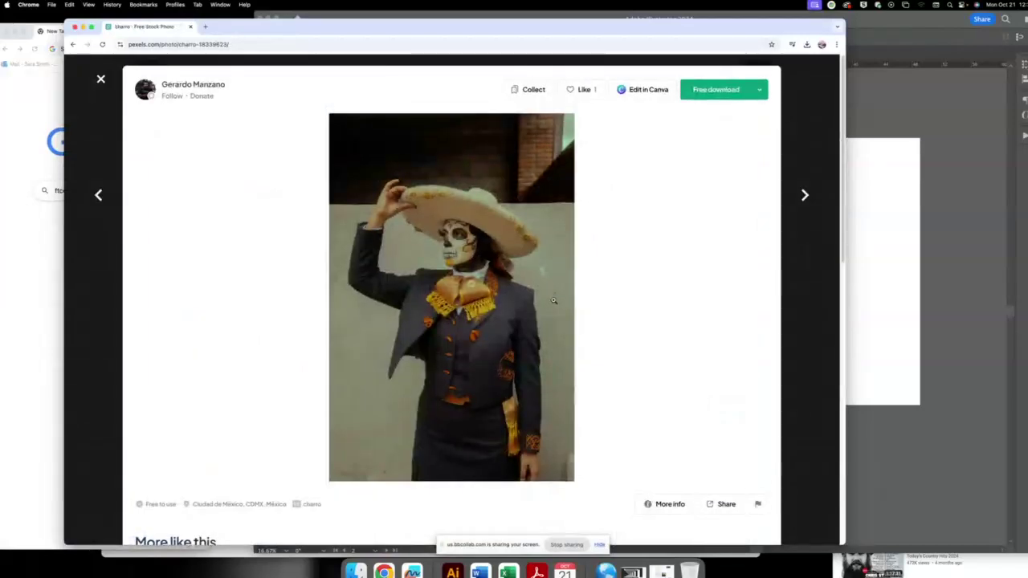
click(100, 79)
scroll(375, 336, down, 2)
scroll(376, 336, down, 3)
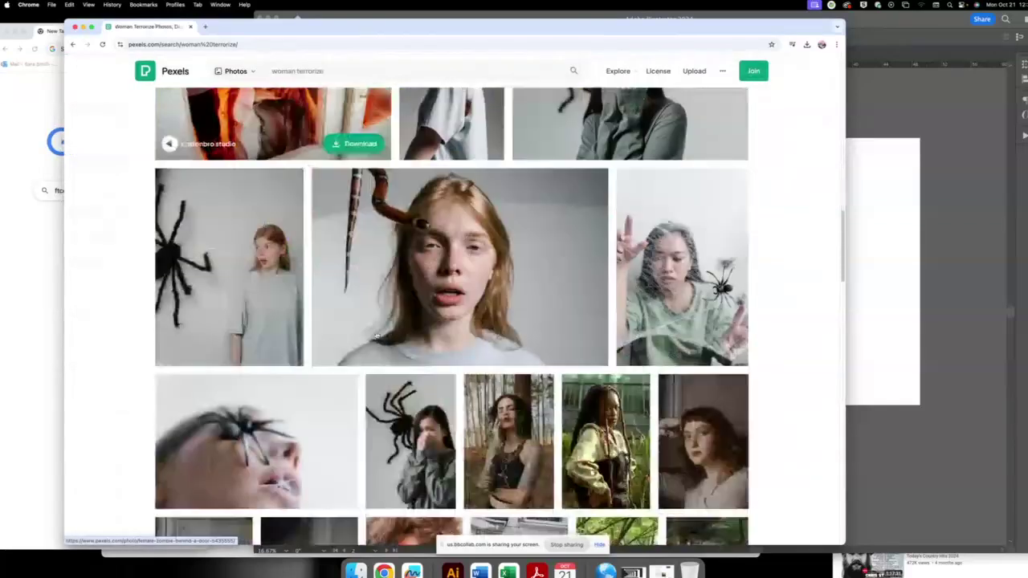
scroll(375, 335, down, 1)
scroll(376, 335, down, 3)
scroll(376, 335, down, 2)
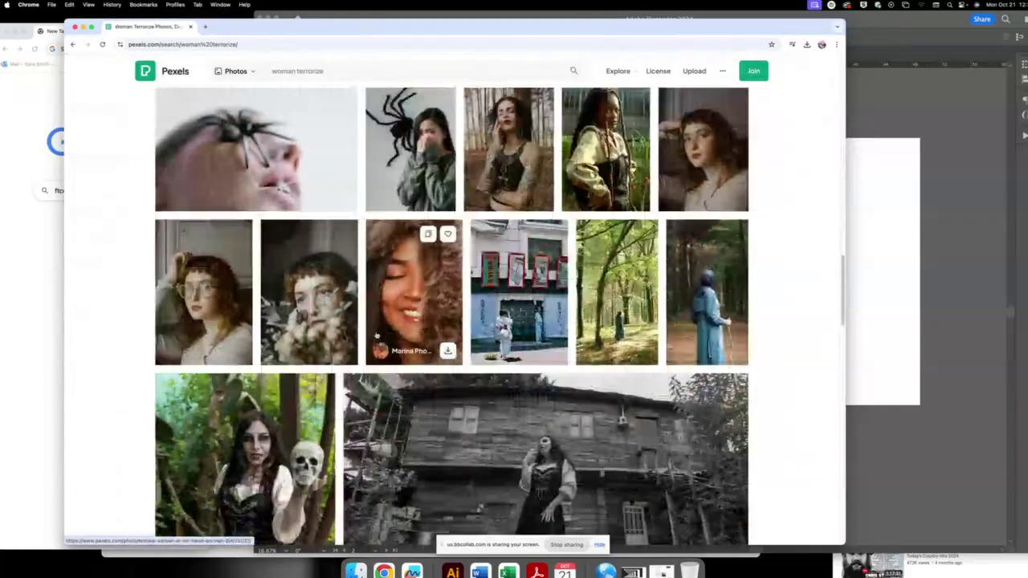
scroll(376, 336, down, 3)
scroll(376, 335, down, 3)
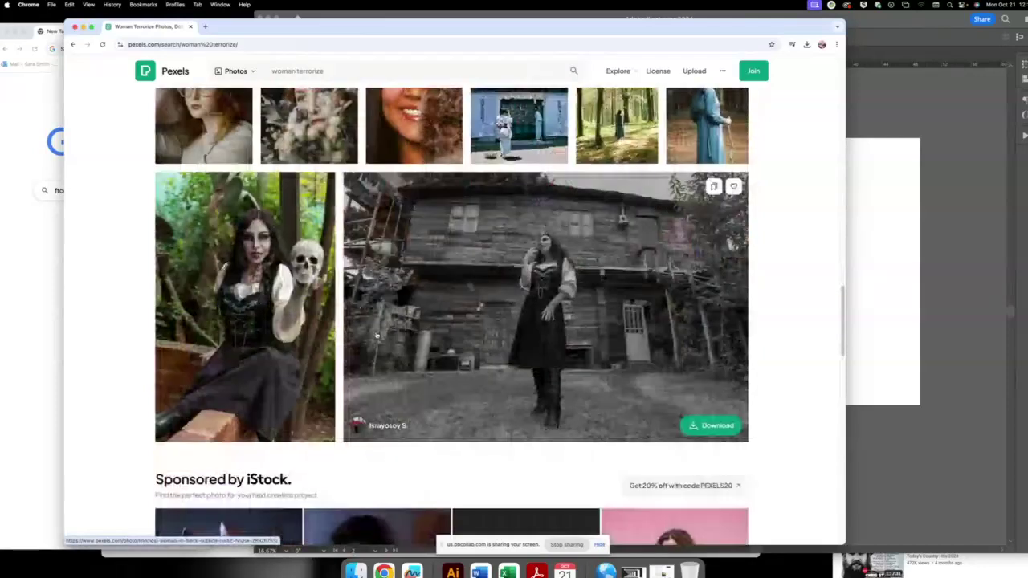
scroll(376, 336, down, 8)
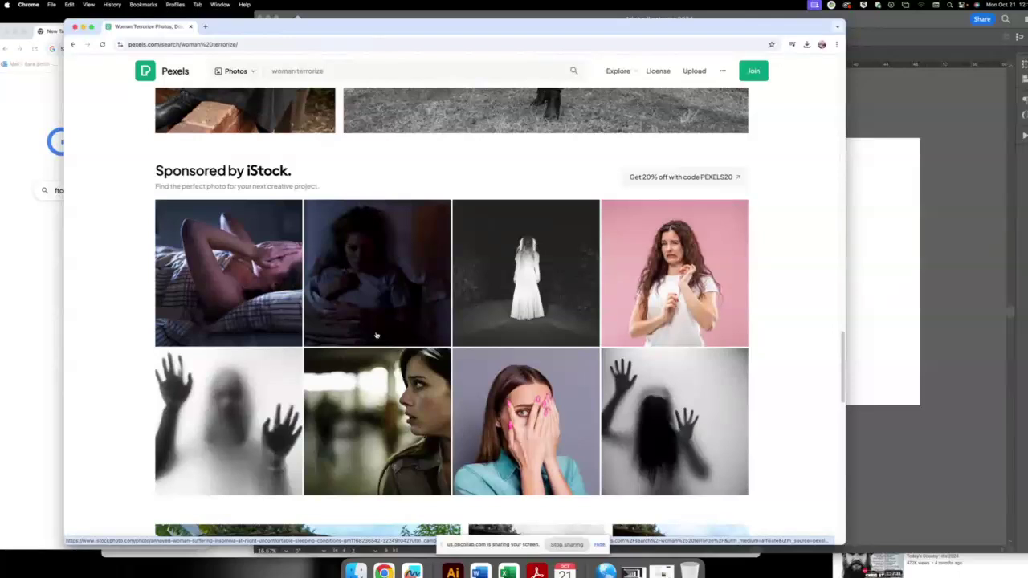
click(405, 357)
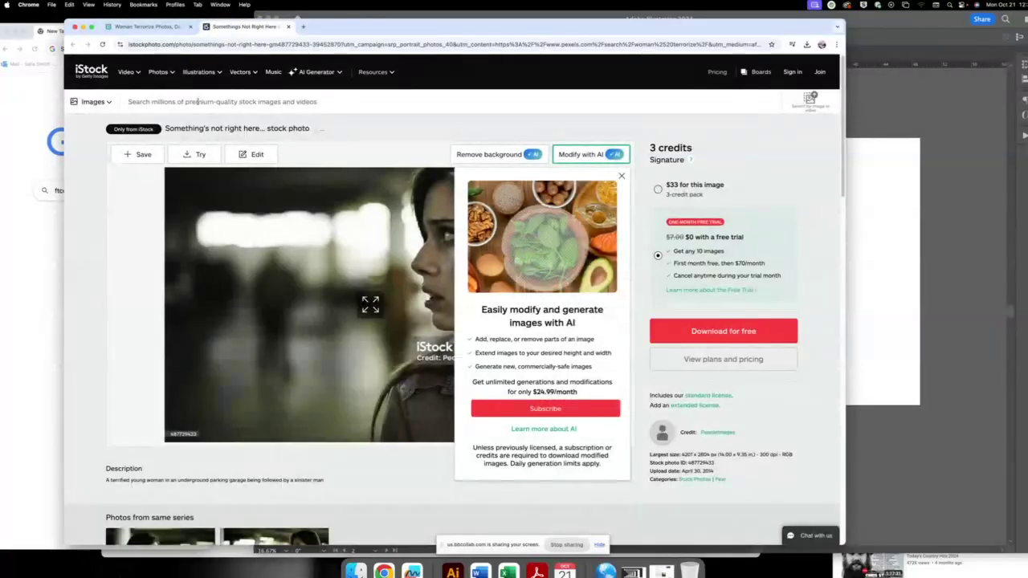
click(289, 27)
scroll(443, 391, down, 1)
scroll(443, 392, down, 3)
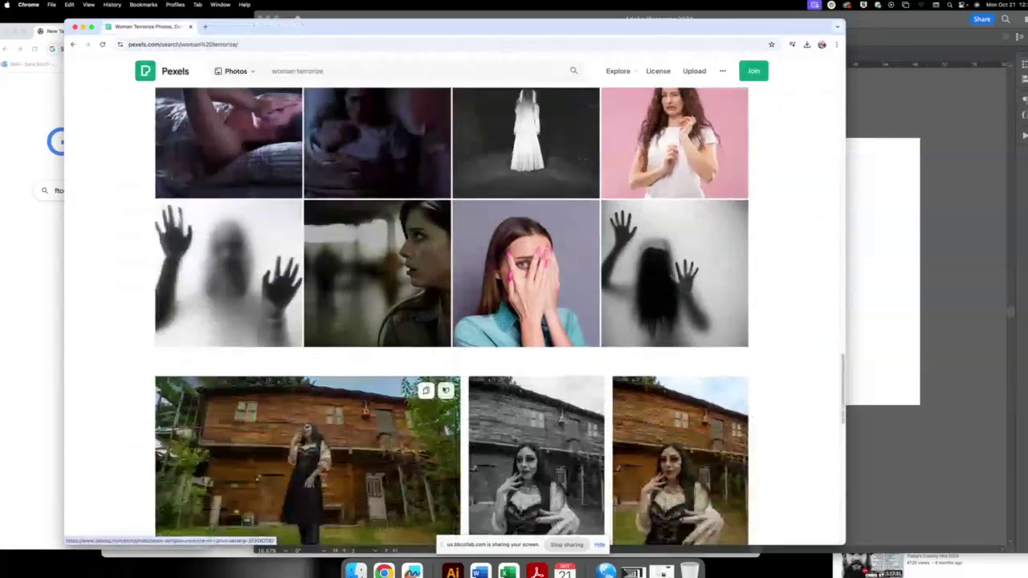
scroll(444, 391, down, 2)
scroll(443, 391, down, 3)
scroll(443, 391, down, 3)
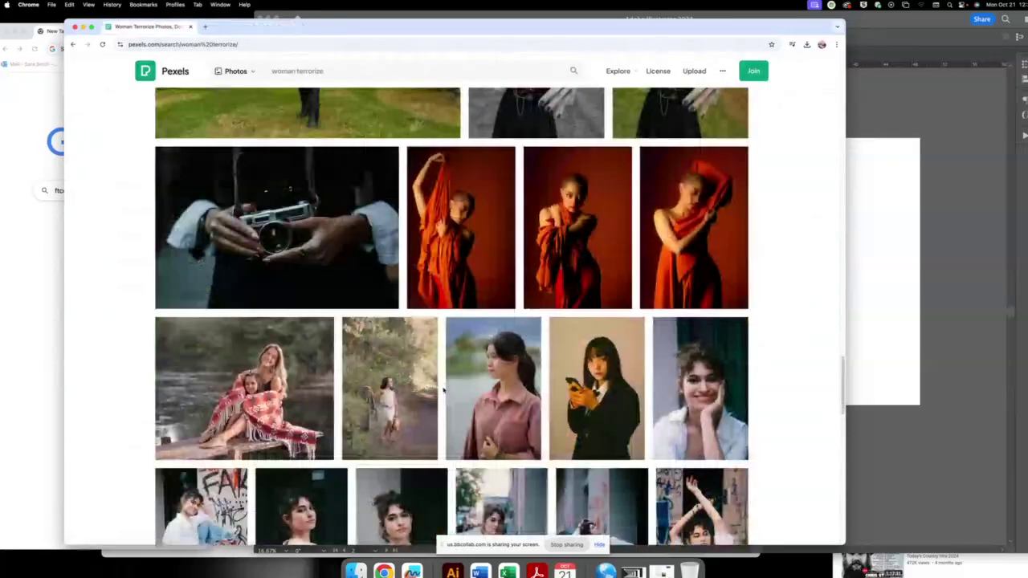
scroll(443, 391, down, 2)
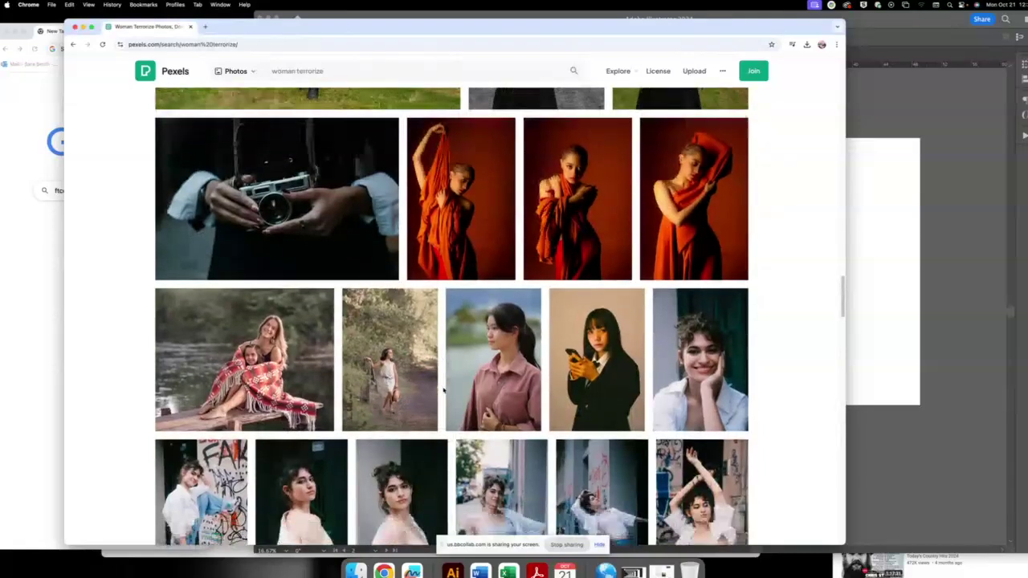
scroll(443, 391, down, 1)
scroll(443, 391, down, 1)
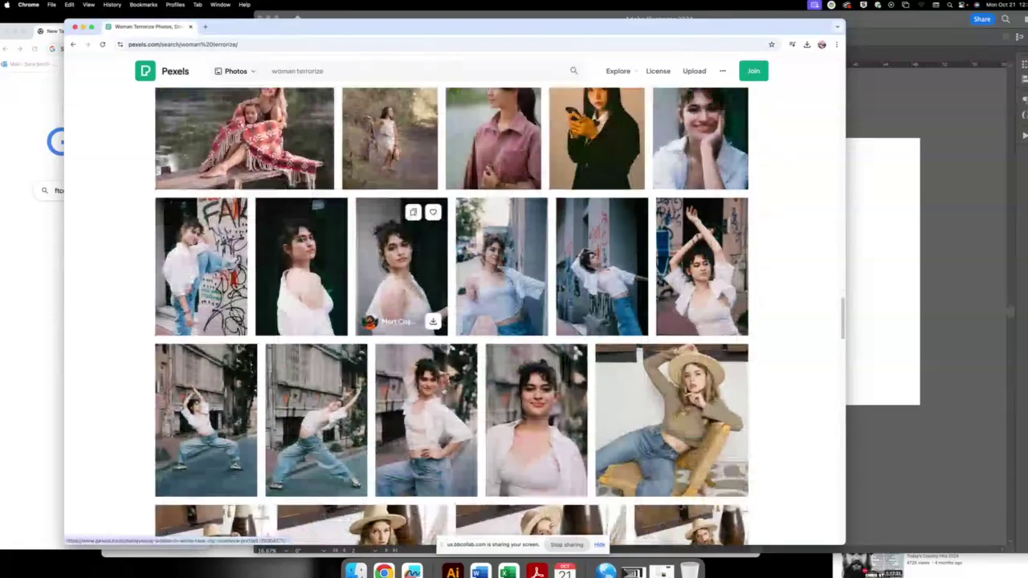
scroll(443, 391, down, 1)
scroll(443, 391, down, 1)
scroll(443, 391, down, 2)
scroll(444, 391, down, 3)
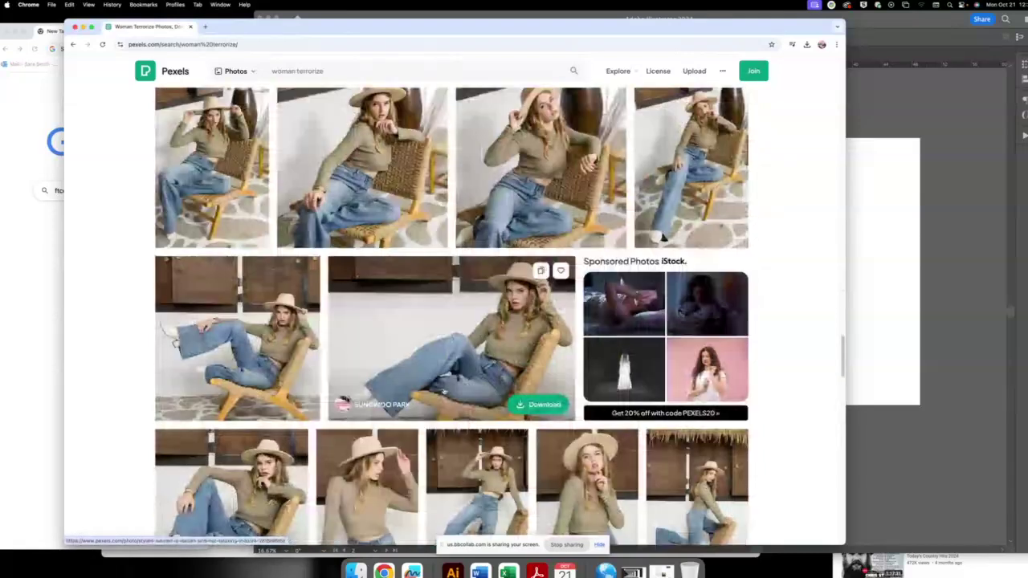
scroll(443, 391, down, 2)
scroll(444, 391, down, 1)
scroll(444, 392, down, 4)
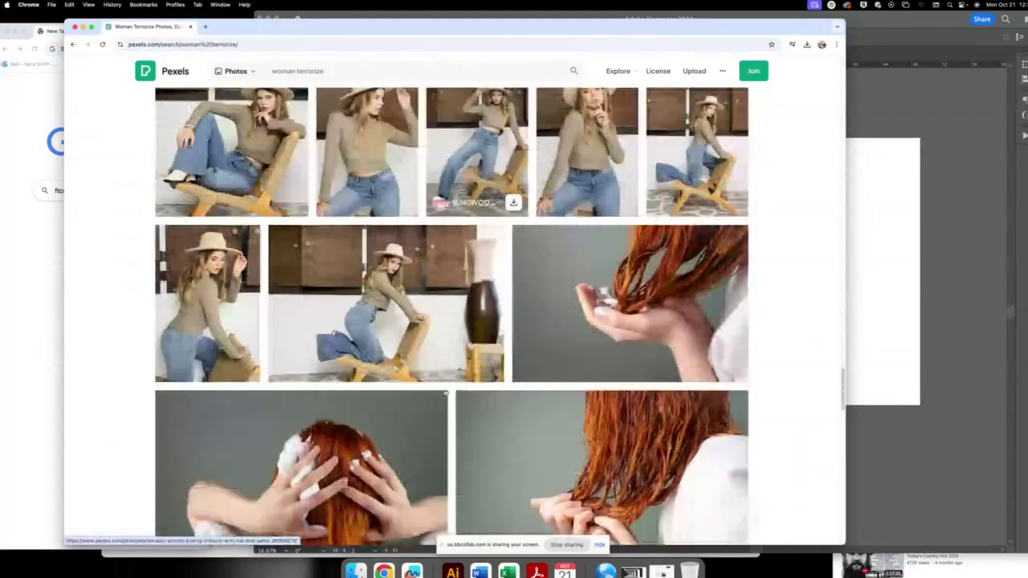
scroll(445, 393, down, 2)
scroll(445, 393, down, 3)
scroll(445, 394, down, 3)
scroll(445, 393, down, 3)
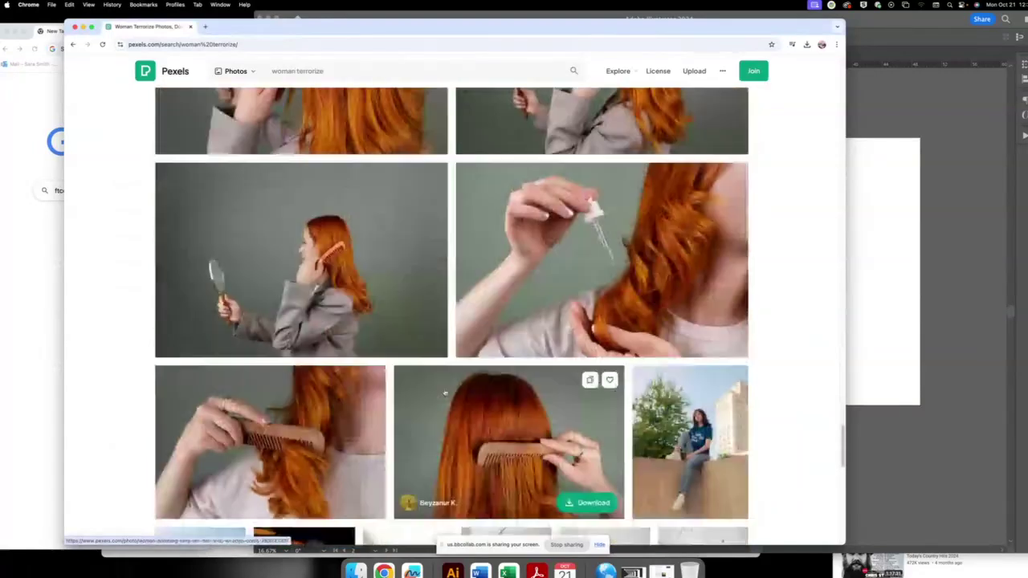
scroll(445, 393, down, 3)
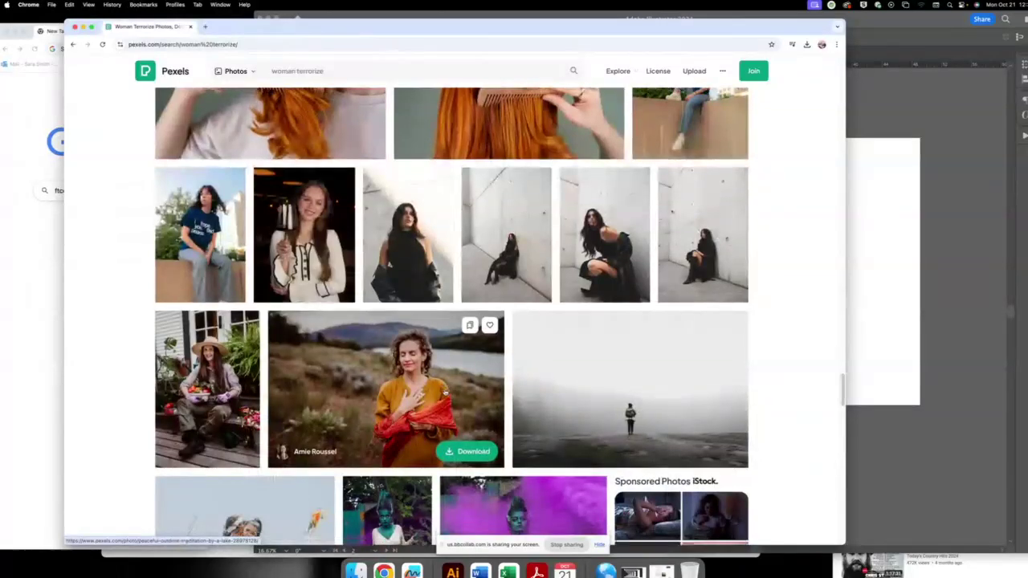
scroll(445, 394, down, 1)
scroll(444, 394, up, 15)
scroll(445, 393, up, 10)
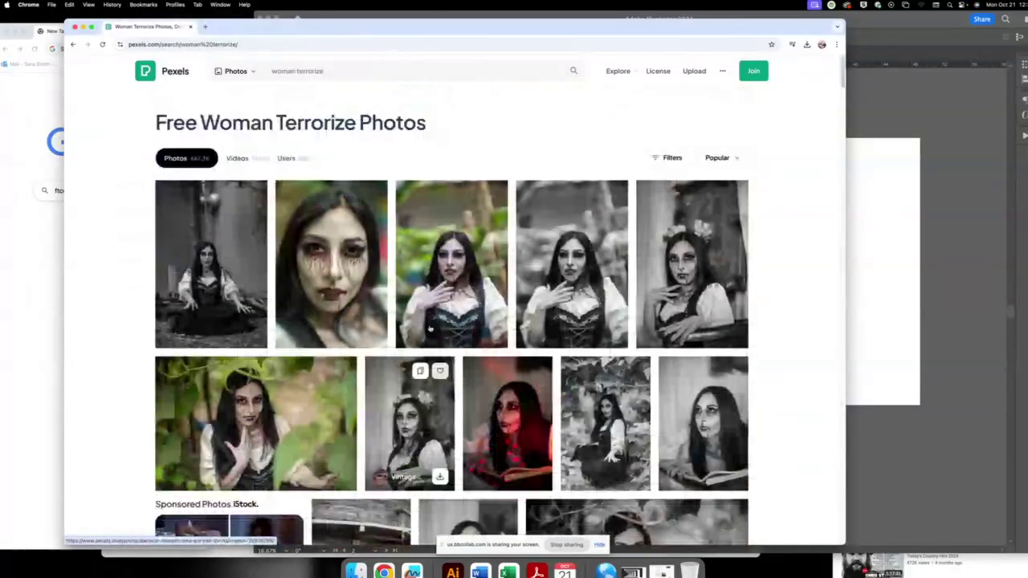
- Replace 'terrorize' with 'with a dark background' to search for woman with a dark background
double_click(313, 71)
text(with a d)
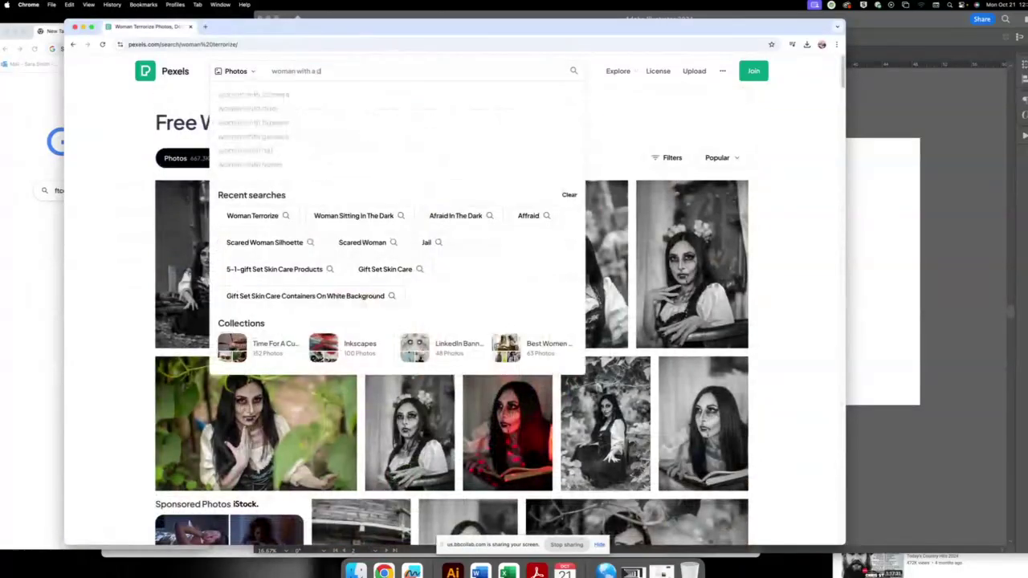
text(ark background)
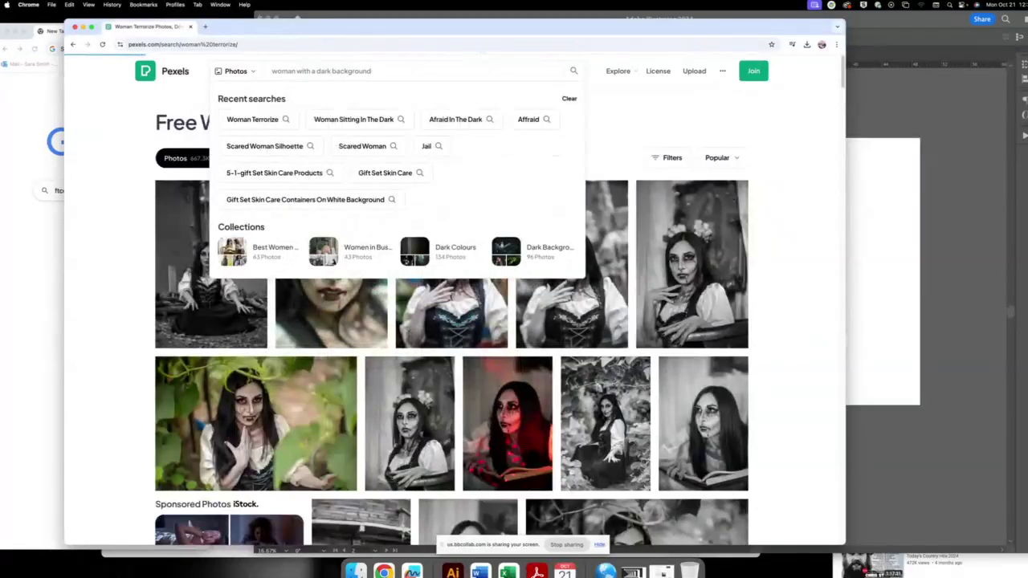
key(Return)
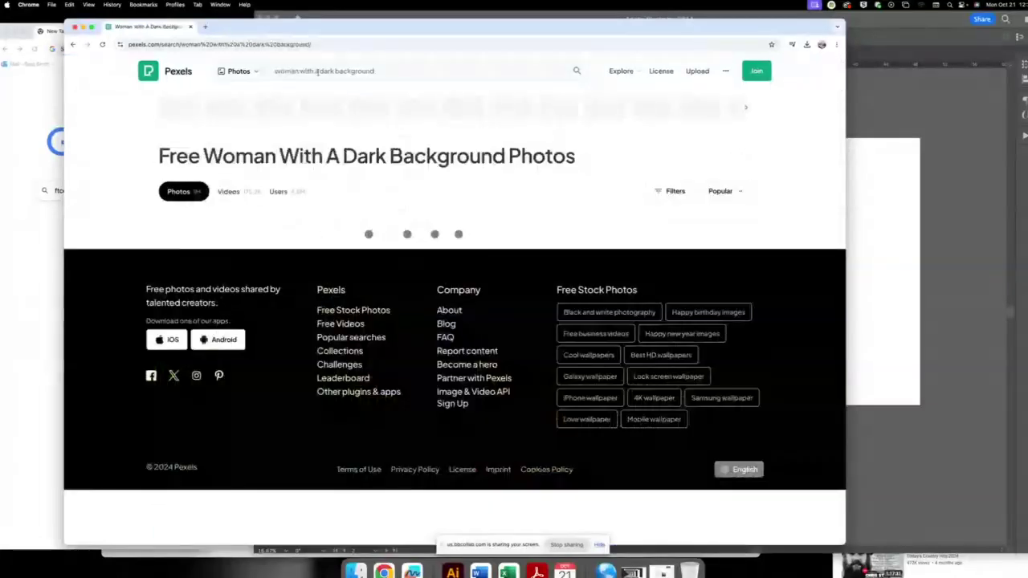
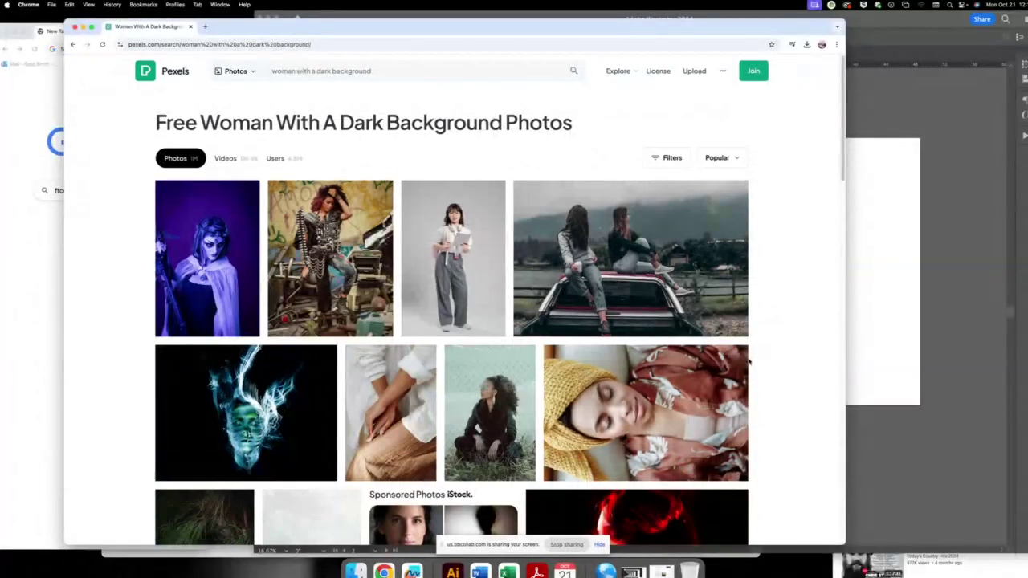
- Scroll down through the dark-background Pexels photo results
scroll(748, 361, down, 2)
scroll(749, 362, down, 3)
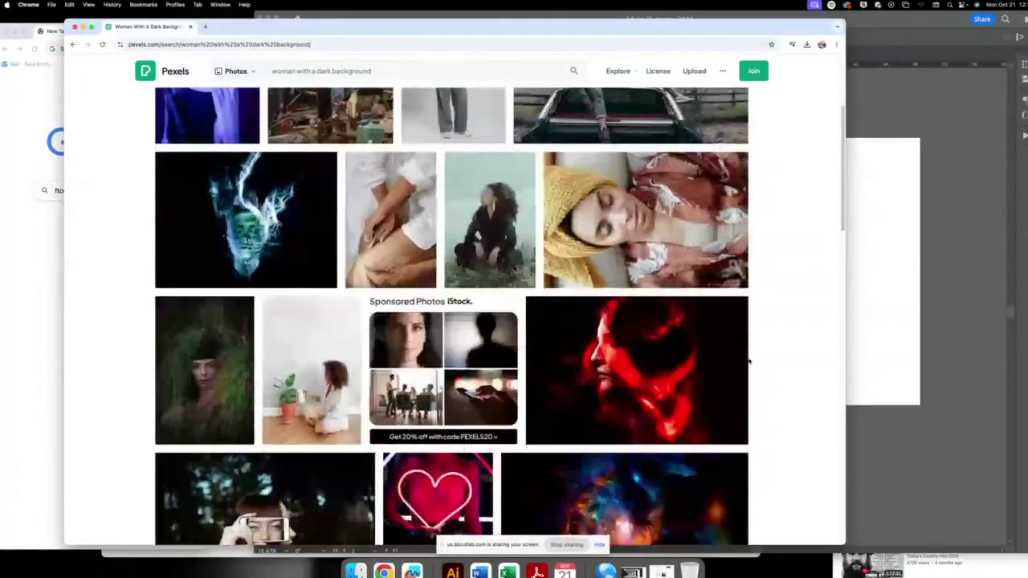
scroll(748, 362, down, 2)
scroll(749, 362, down, 1)
scroll(748, 361, down, 1)
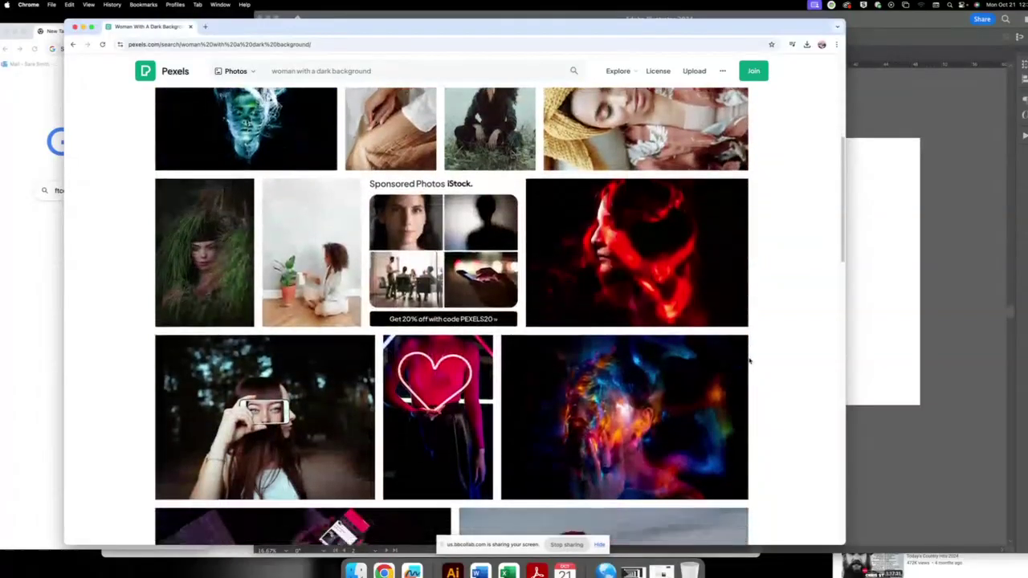
scroll(748, 361, down, 3)
scroll(749, 361, down, 2)
scroll(749, 361, down, 3)
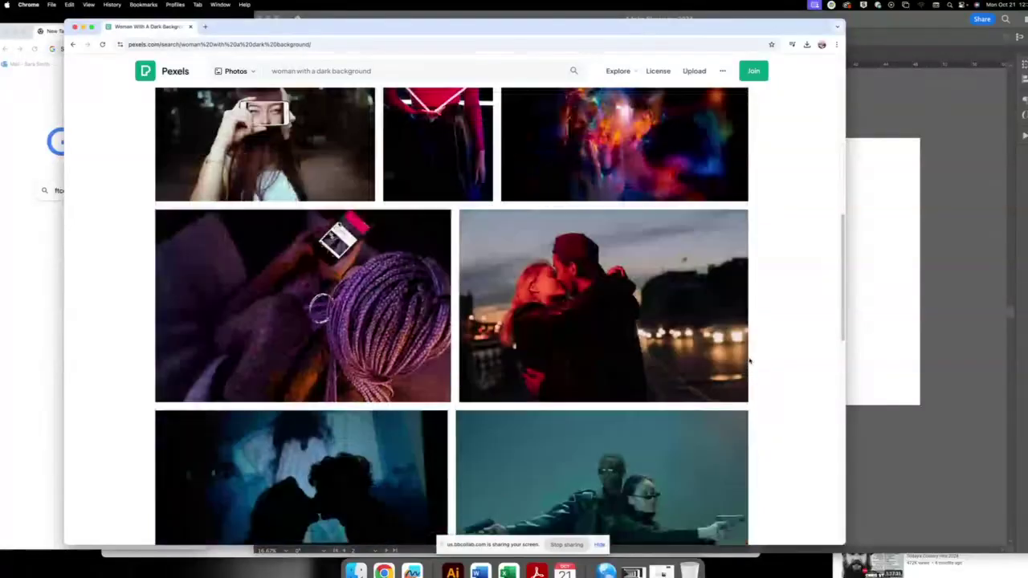
scroll(749, 361, down, 3)
scroll(749, 362, down, 1)
scroll(749, 362, down, 2)
scroll(749, 361, down, 4)
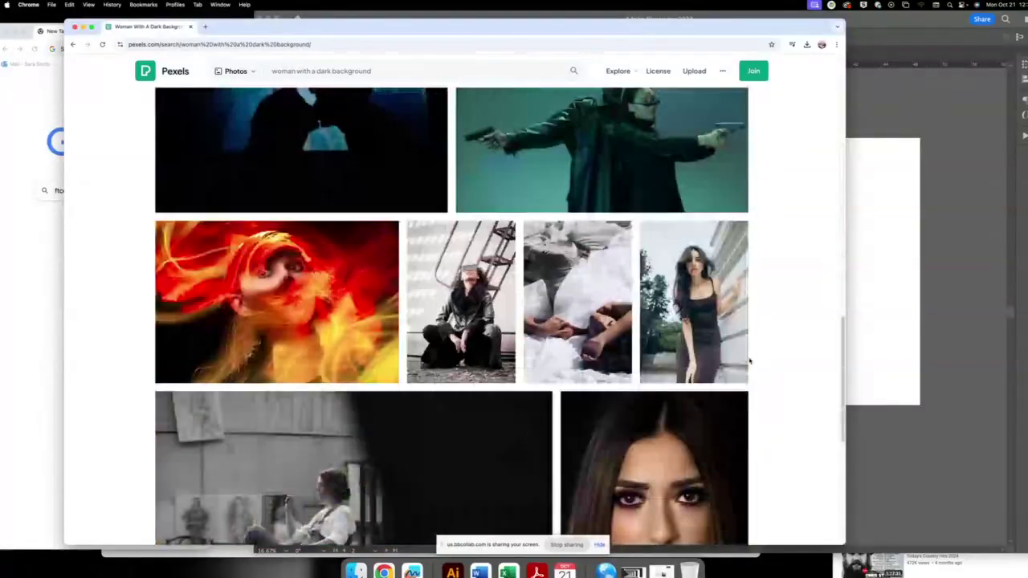
scroll(749, 361, down, 3)
scroll(748, 362, down, 1)
scroll(748, 361, down, 1)
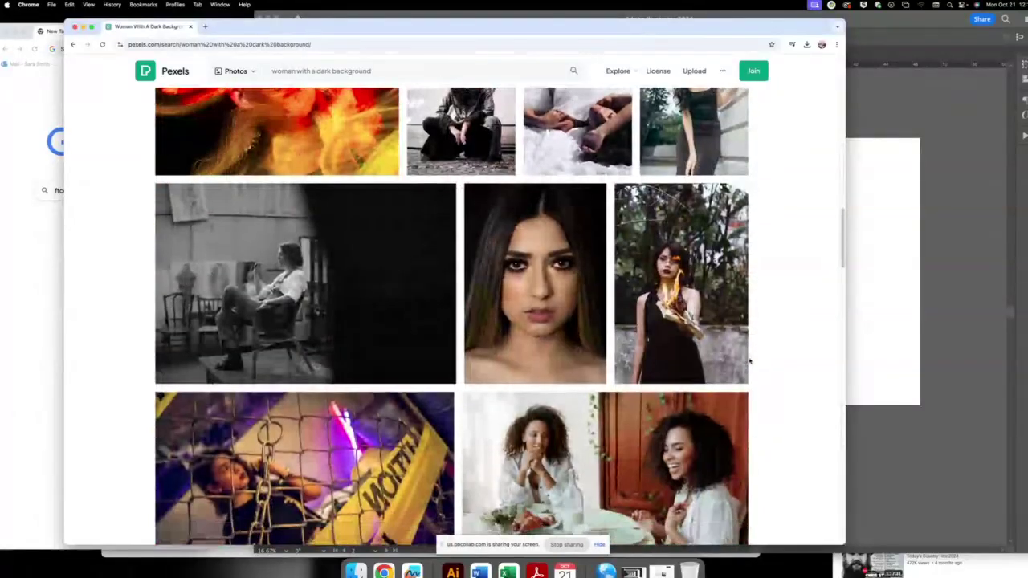
scroll(748, 361, down, 3)
scroll(749, 361, down, 1)
scroll(748, 361, down, 1)
scroll(748, 361, up, 5)
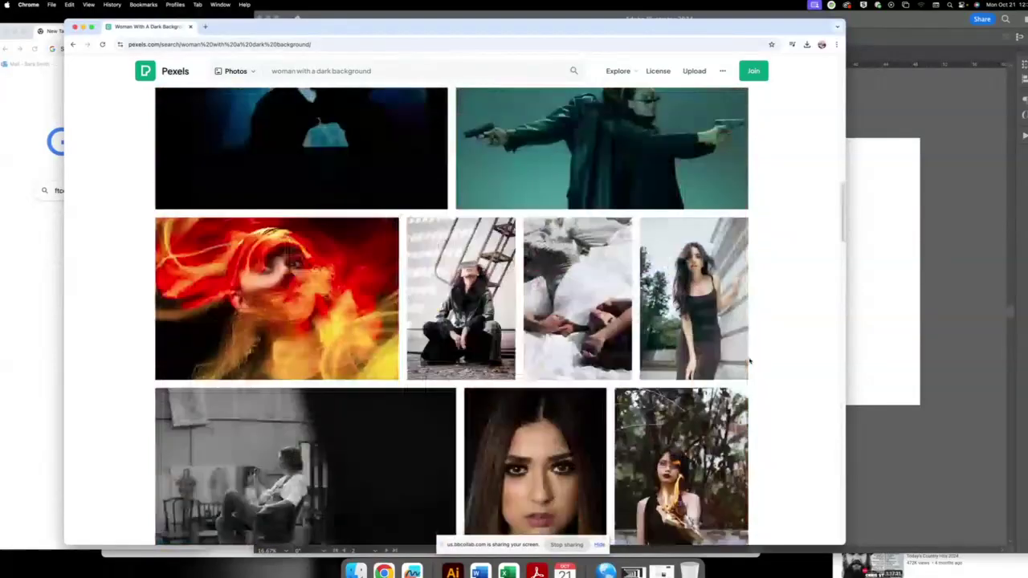
scroll(748, 362, up, 3)
scroll(748, 361, down, 1)
scroll(749, 362, down, 1)
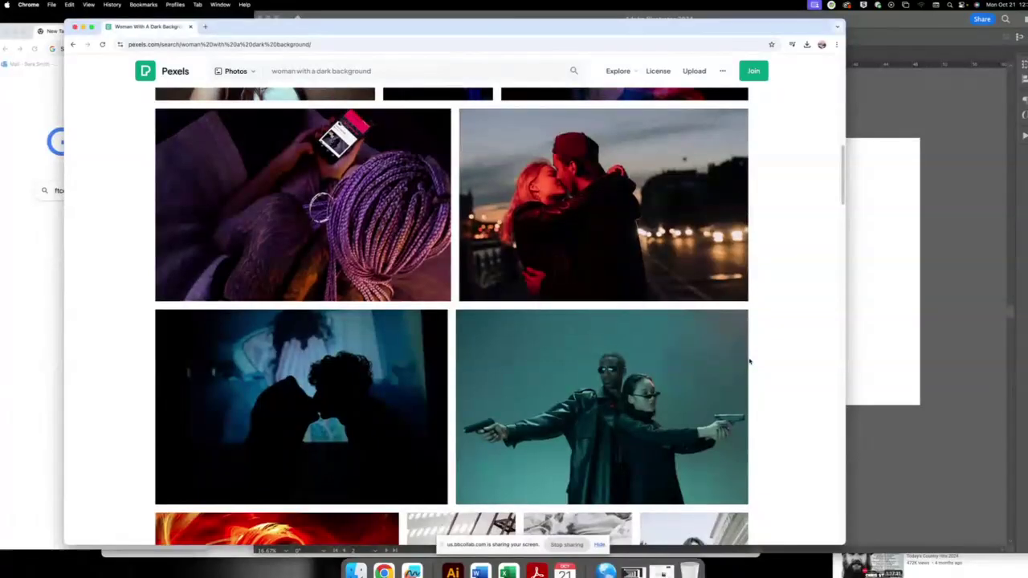
scroll(749, 361, down, 1)
scroll(748, 361, down, 3)
scroll(748, 361, down, 1)
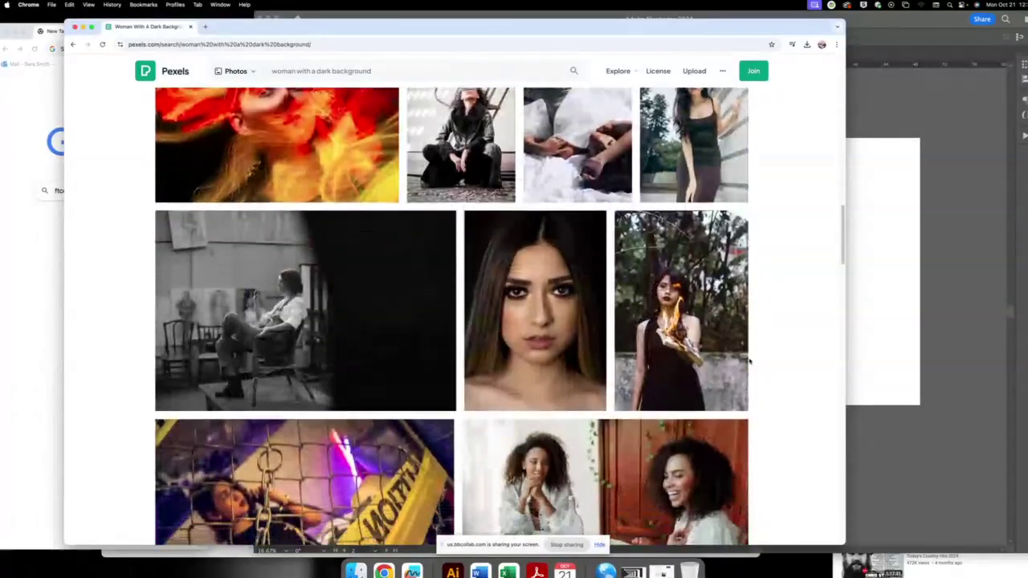
scroll(749, 361, down, 1)
scroll(748, 362, down, 1)
scroll(749, 361, down, 2)
scroll(748, 361, down, 2)
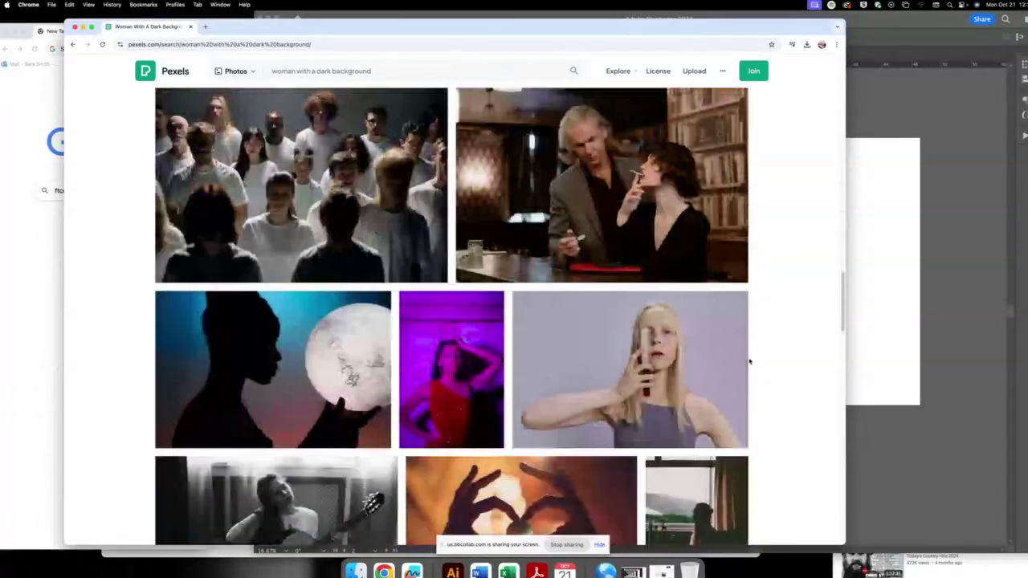
scroll(748, 362, down, 1)
scroll(748, 361, down, 1)
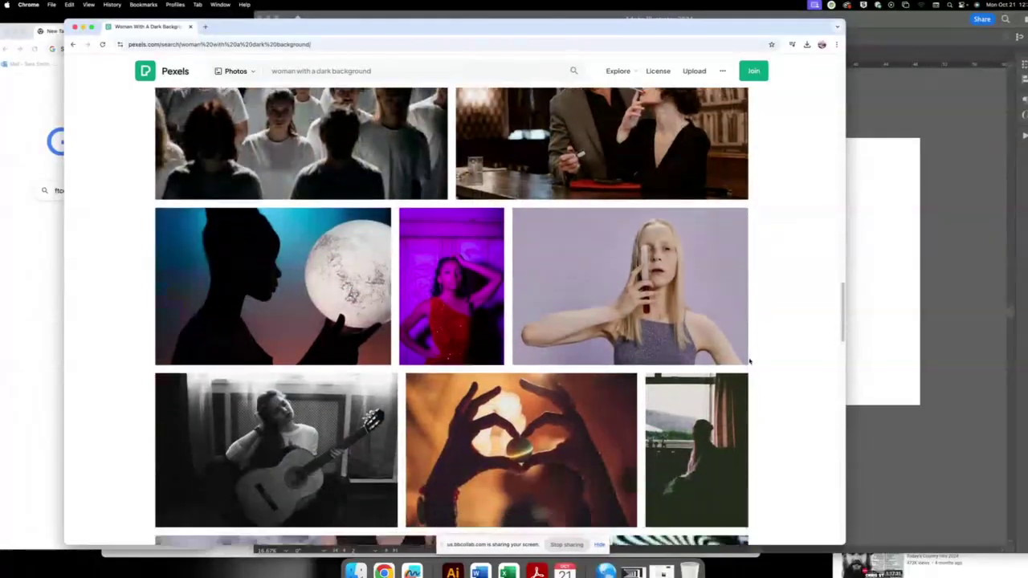
scroll(749, 362, down, 1)
scroll(748, 361, down, 1)
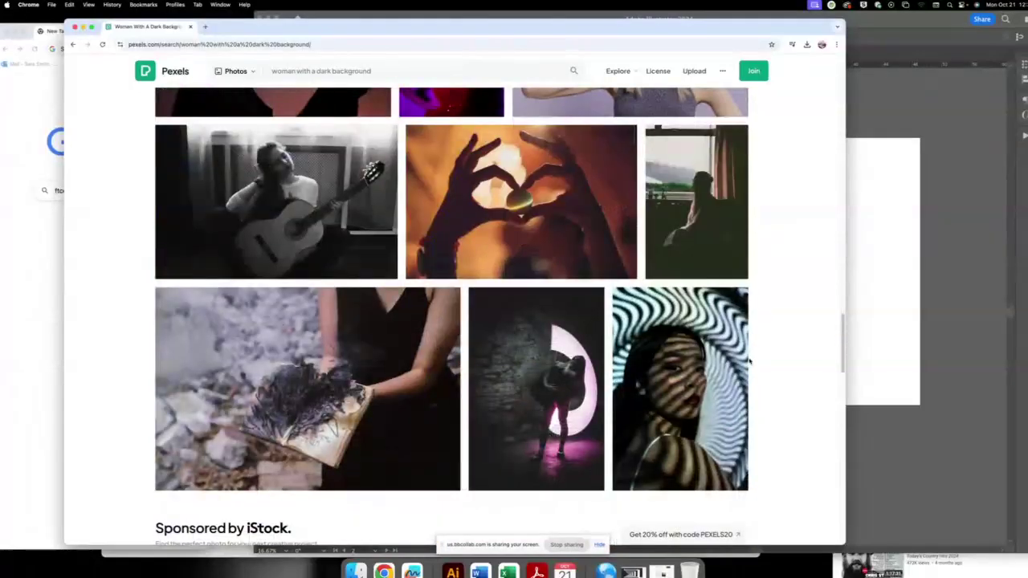
scroll(749, 361, down, 2)
scroll(748, 362, down, 3)
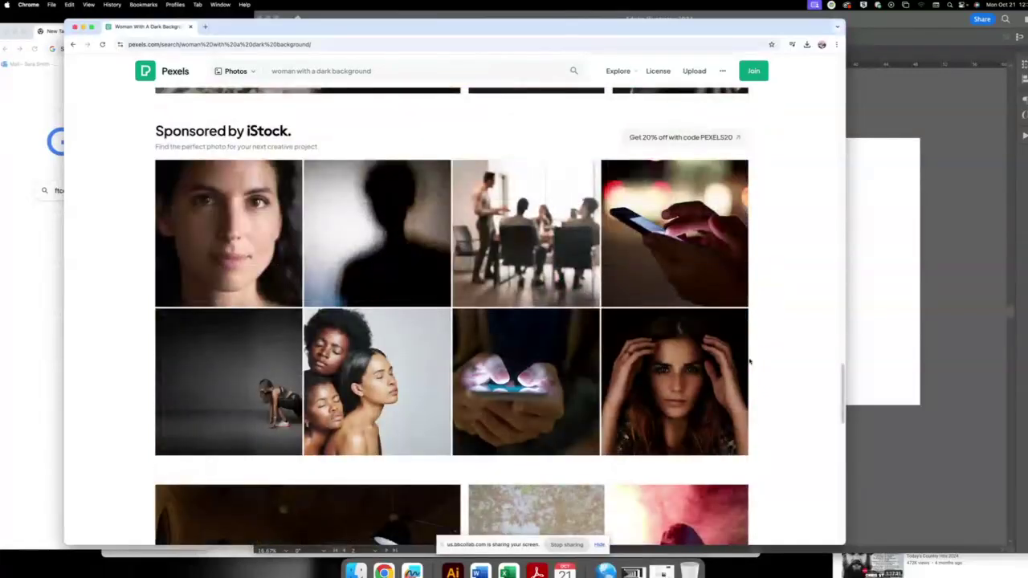
scroll(748, 361, down, 1)
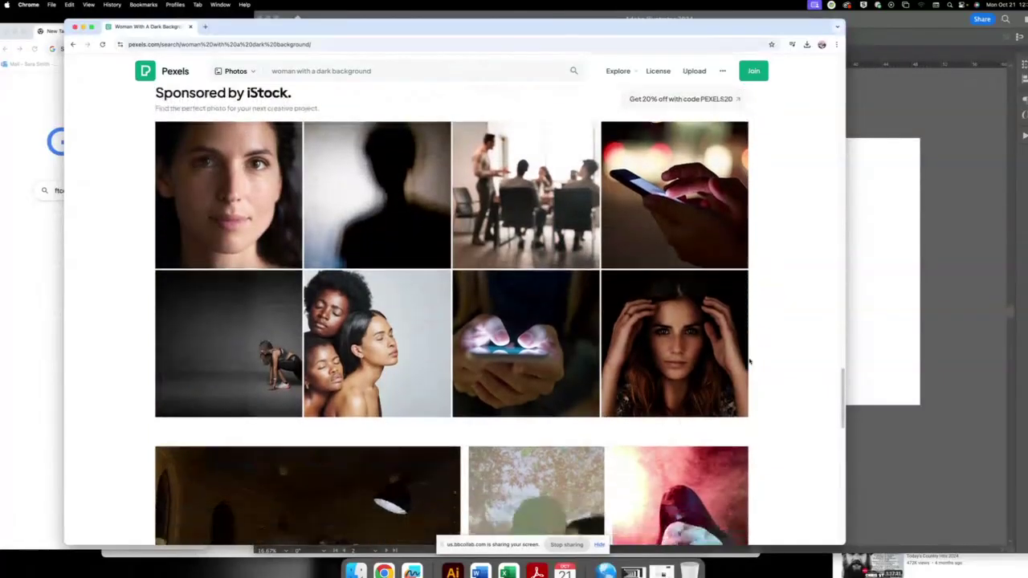
scroll(749, 361, down, 3)
scroll(748, 361, down, 1)
scroll(748, 361, down, 1)
scroll(749, 362, down, 1)
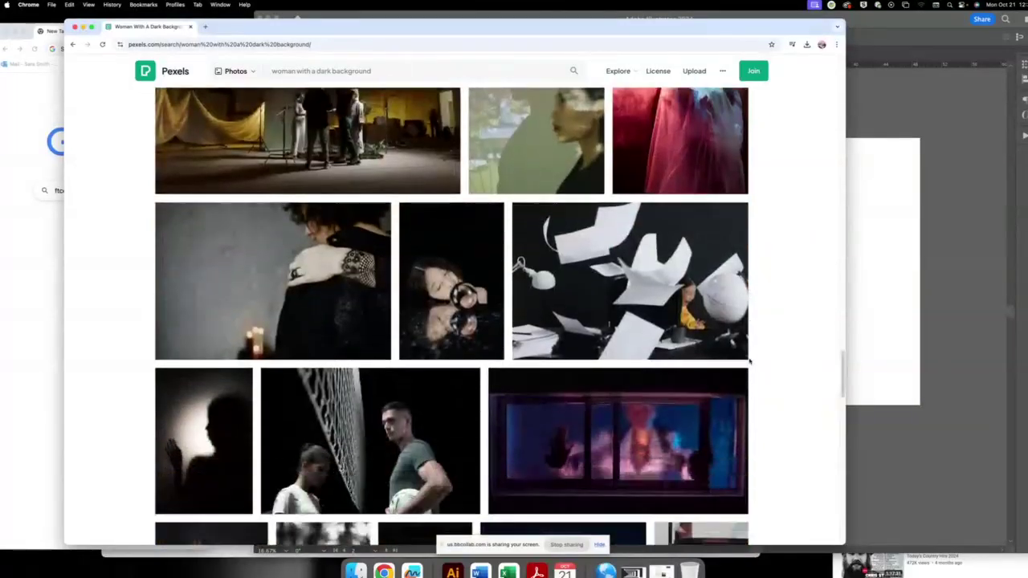
scroll(748, 361, down, 1)
scroll(748, 362, down, 3)
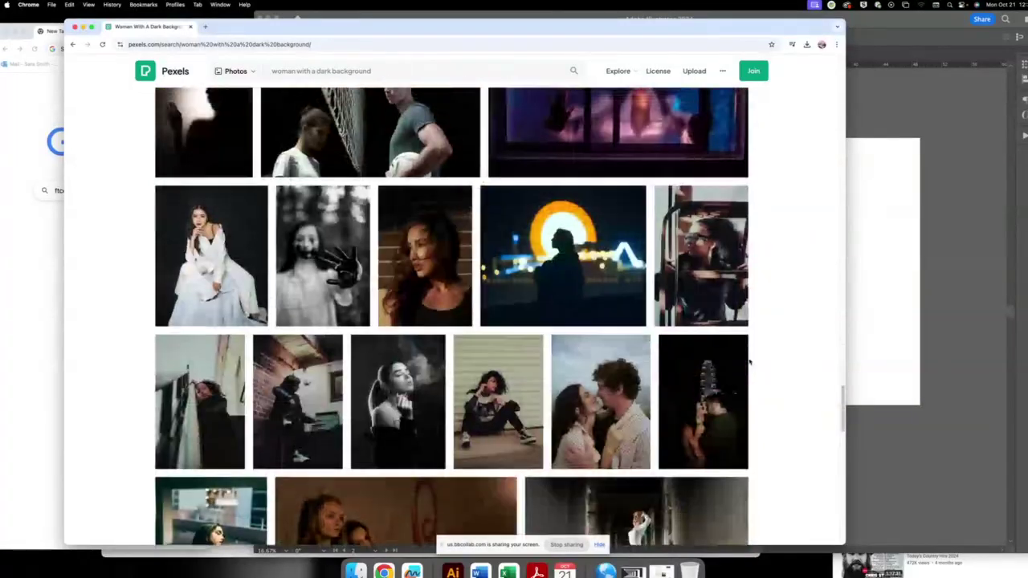
scroll(749, 361, up, 2)
scroll(750, 361, down, 1)
scroll(750, 361, down, 3)
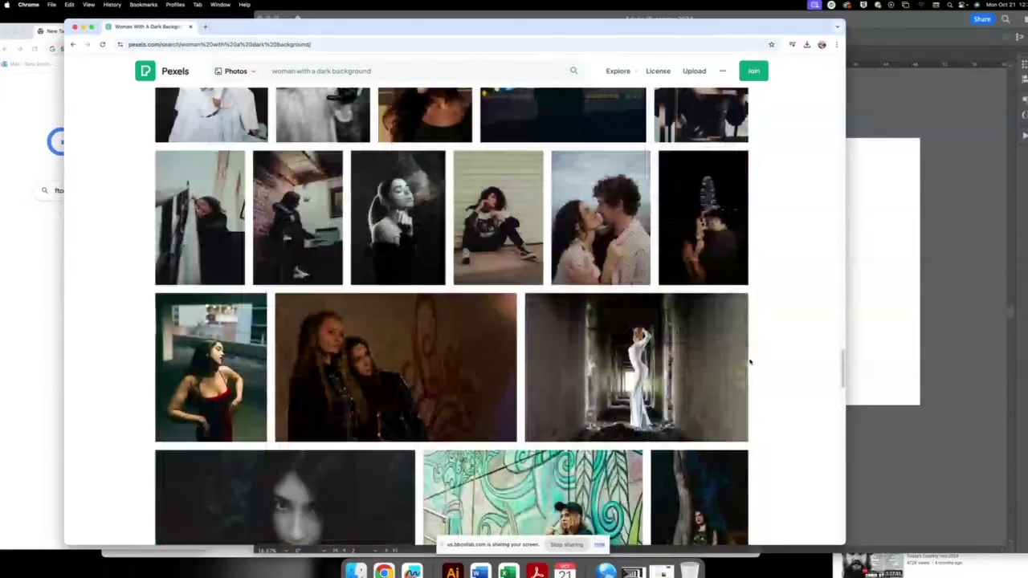
scroll(750, 362, down, 1)
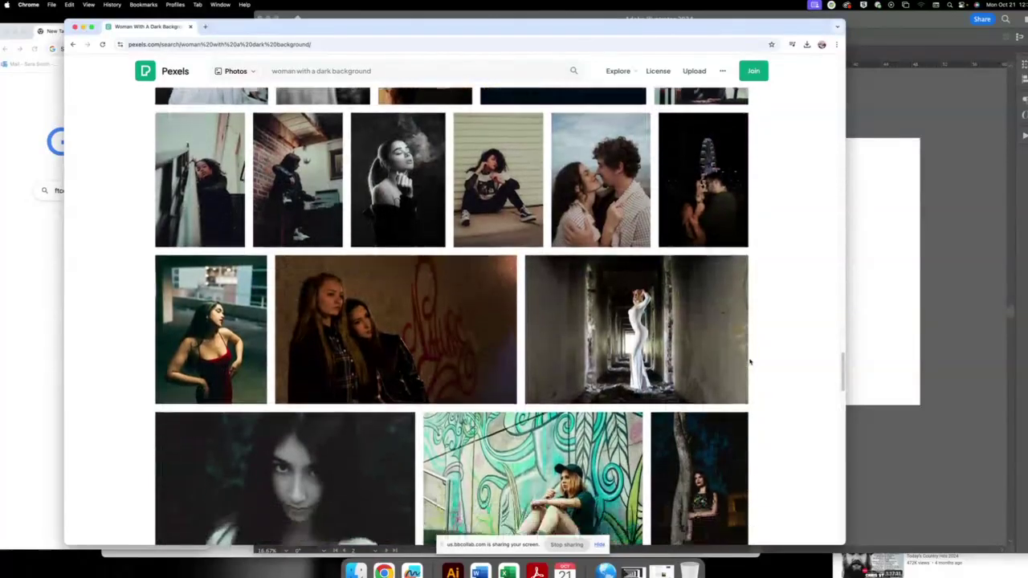
scroll(750, 362, down, 1)
scroll(750, 362, down, 1)
scroll(750, 363, down, 1)
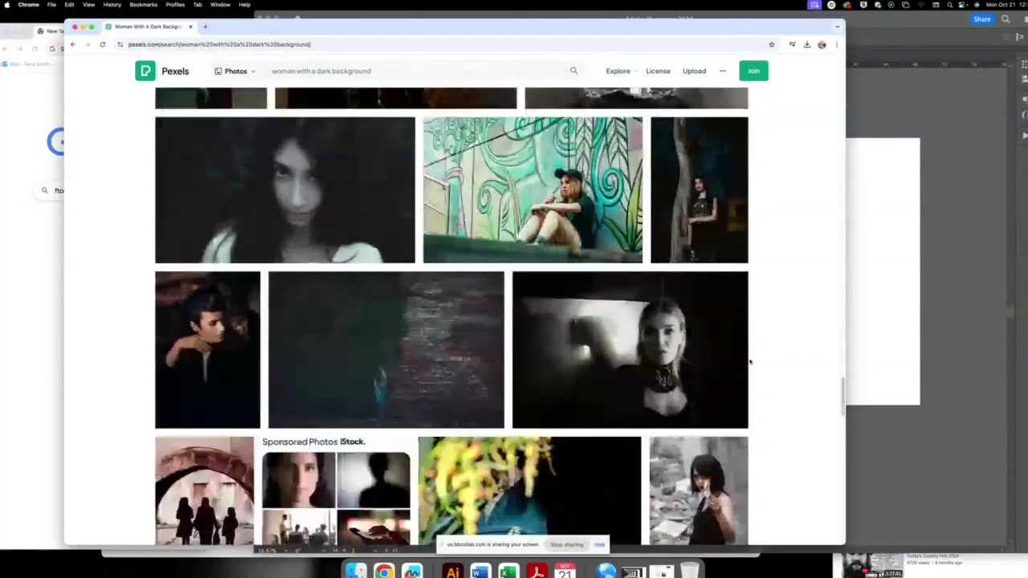
scroll(750, 362, down, 1)
scroll(750, 363, down, 2)
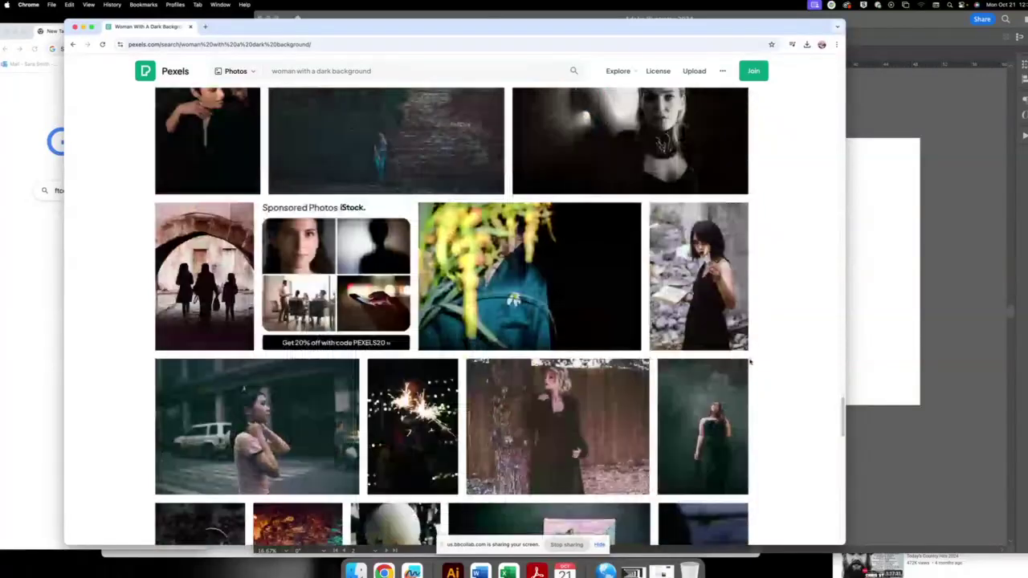
scroll(750, 362, down, 1)
scroll(750, 363, down, 1)
scroll(750, 363, down, 3)
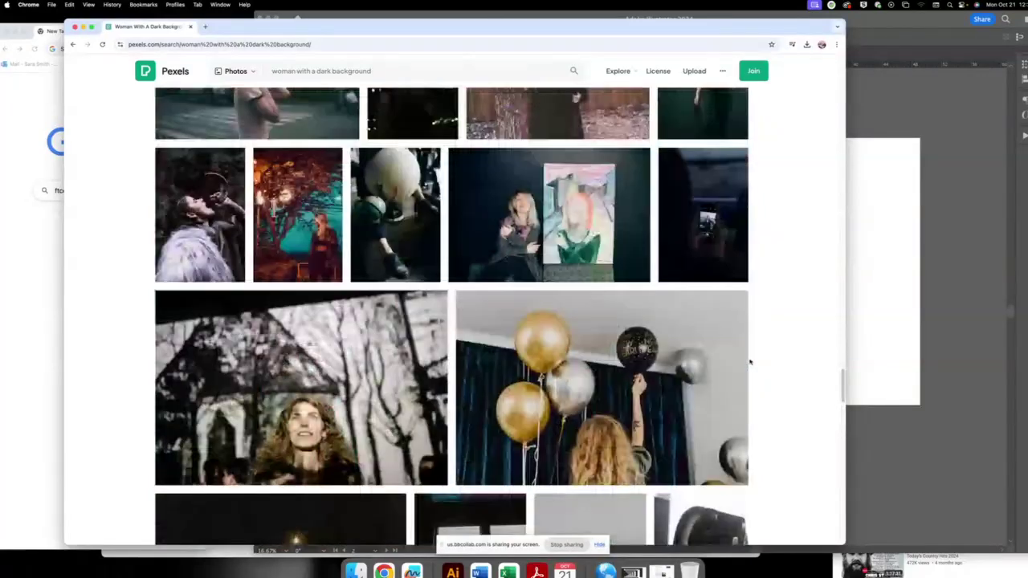
scroll(750, 362, down, 1)
scroll(750, 362, down, 1)
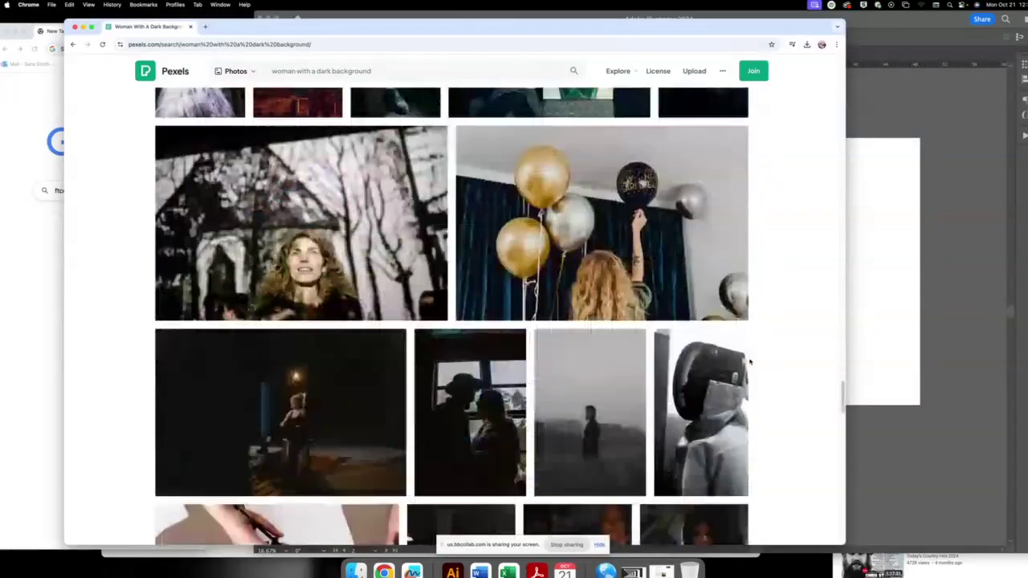
scroll(750, 362, down, 1)
scroll(750, 362, down, 2)
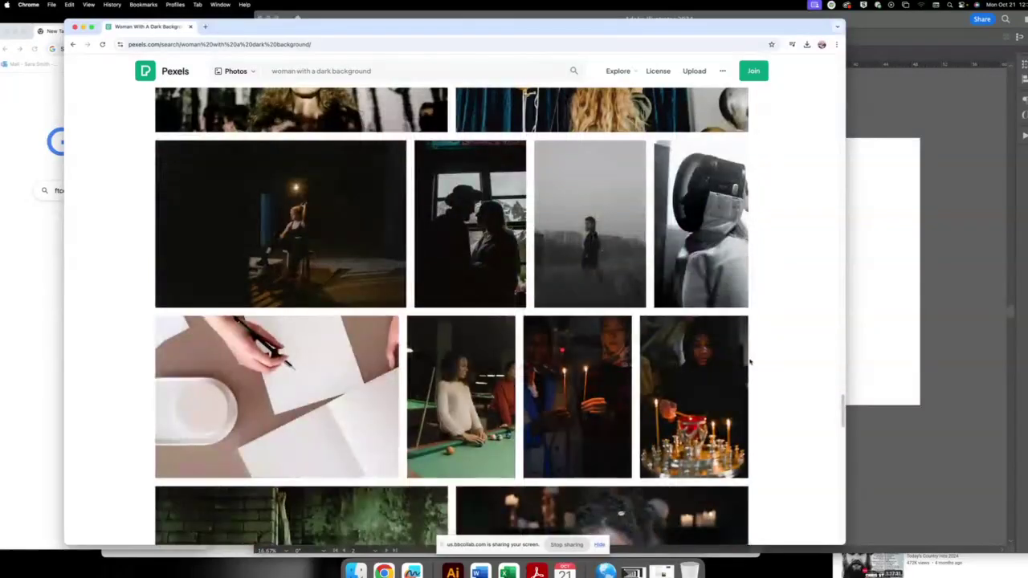
scroll(750, 362, down, 1)
scroll(750, 362, down, 1)
scroll(750, 362, down, 1)
scroll(750, 362, down, 3)
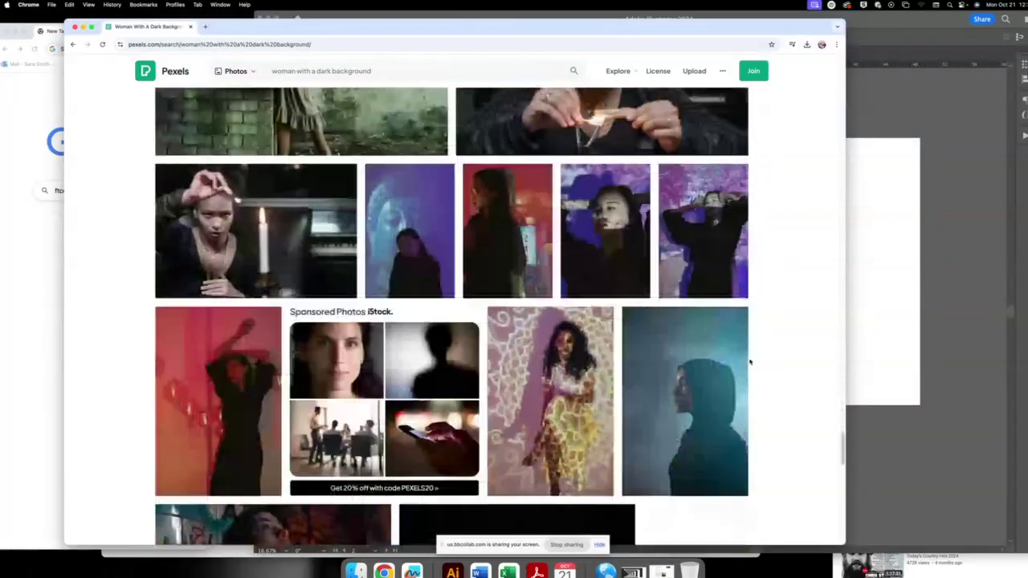
scroll(750, 363, down, 2)
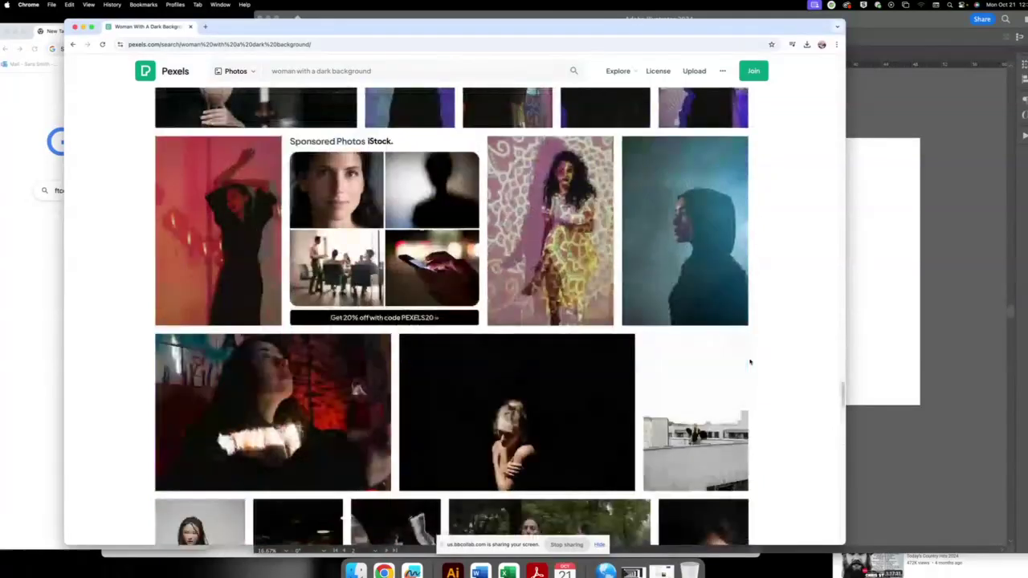
scroll(750, 362, down, 2)
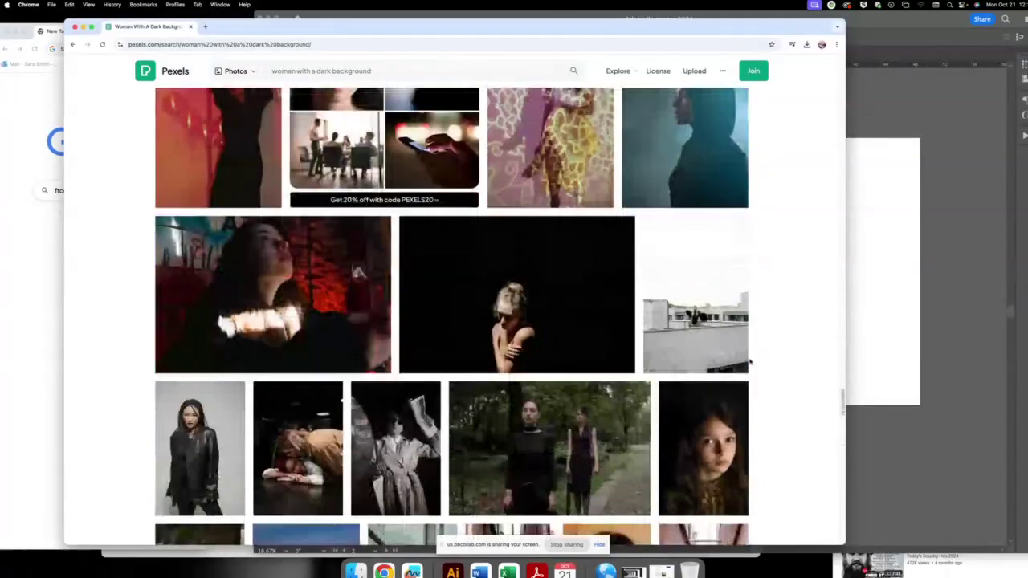
- Scroll back up the results, briefly viewing the sponsored shadow-figure iStock photo
scroll(750, 362, up, 1)
scroll(750, 362, up, 2)
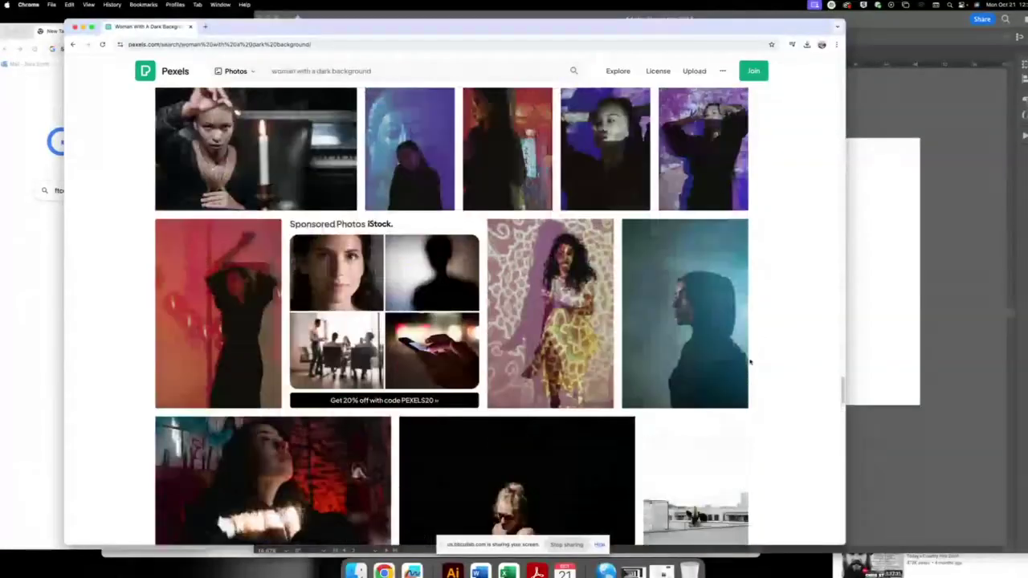
scroll(750, 362, up, 5)
scroll(750, 363, up, 3)
scroll(750, 362, up, 2)
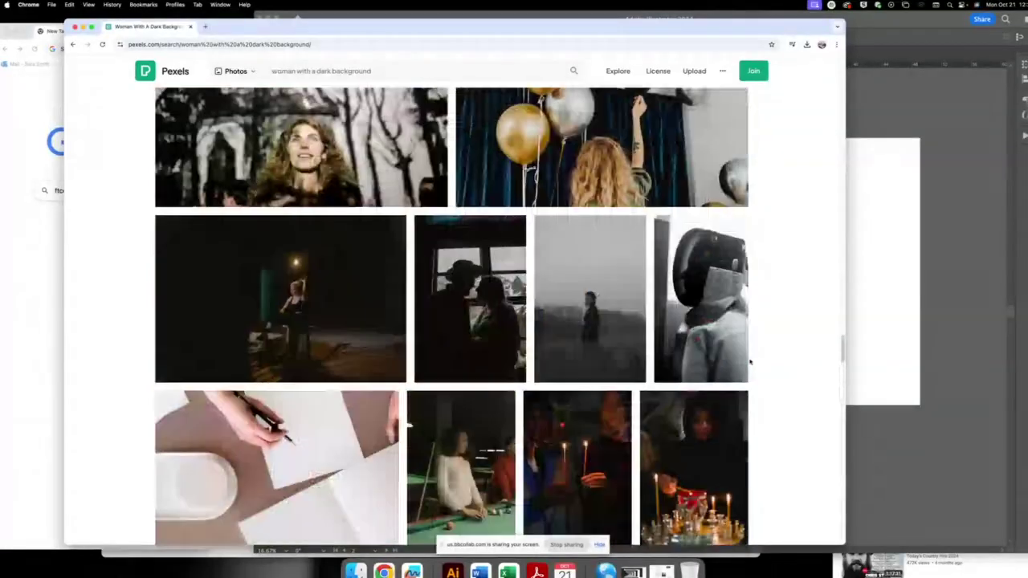
scroll(750, 363, up, 2)
scroll(750, 362, up, 3)
scroll(750, 362, up, 4)
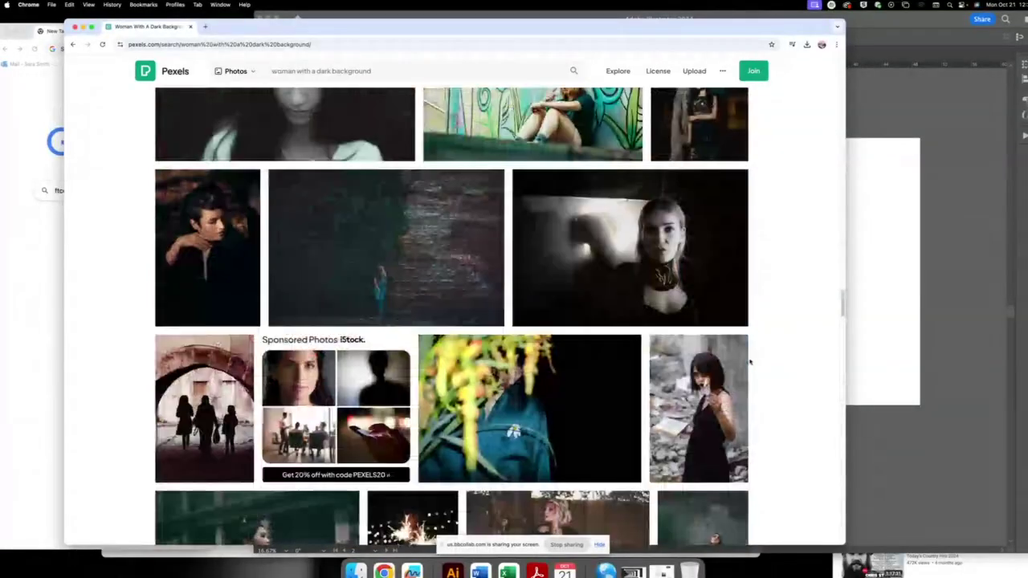
scroll(750, 362, up, 1)
scroll(750, 362, up, 1)
scroll(750, 362, up, 1)
scroll(750, 362, up, 2)
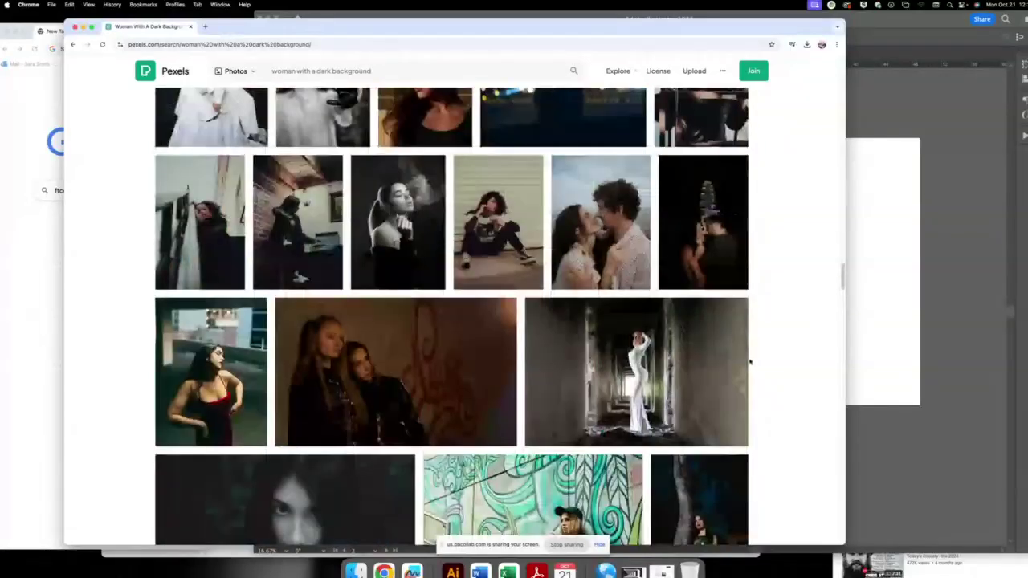
scroll(750, 363, up, 1)
scroll(750, 362, up, 2)
scroll(750, 362, up, 1)
scroll(750, 362, up, 3)
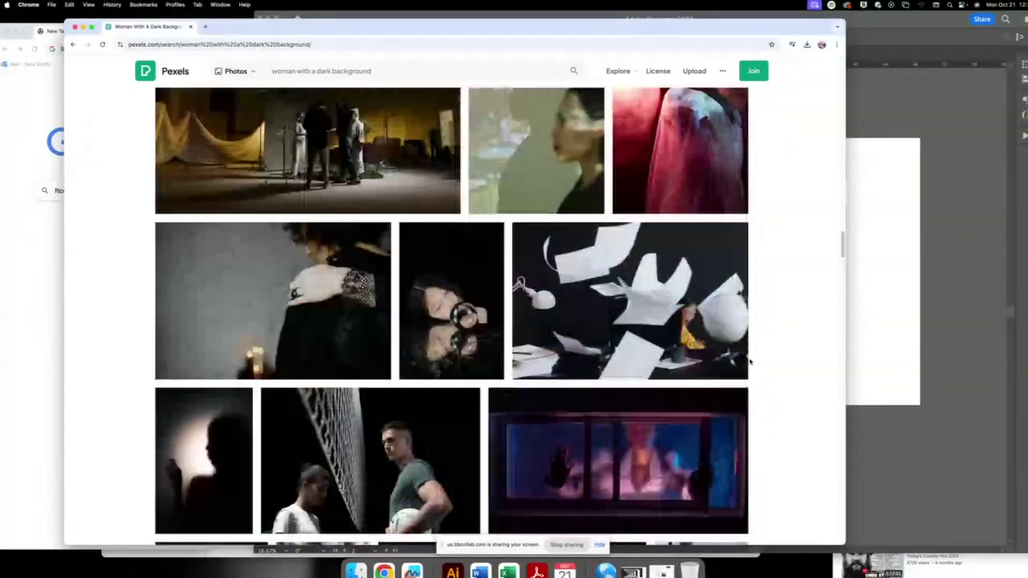
scroll(749, 362, up, 2)
scroll(749, 362, up, 3)
scroll(750, 363, up, 1)
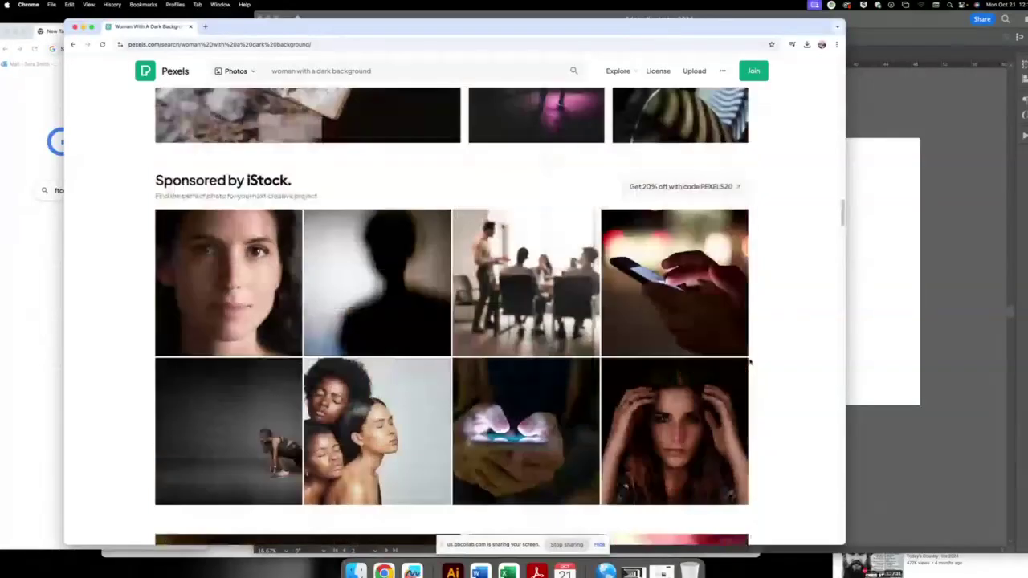
click(392, 288)
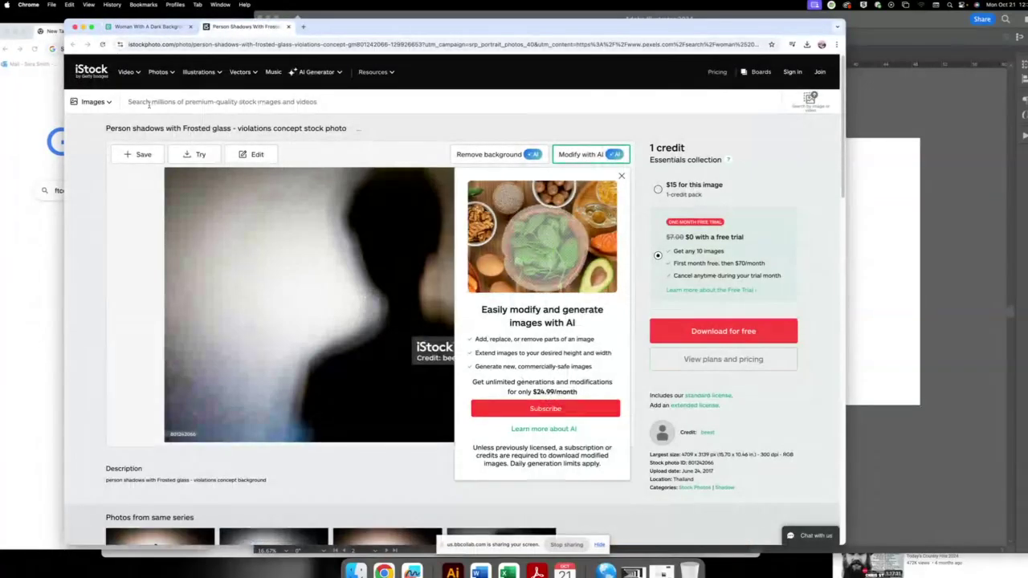
click(293, 26)
scroll(298, 212, up, 5)
scroll(298, 212, up, 5)
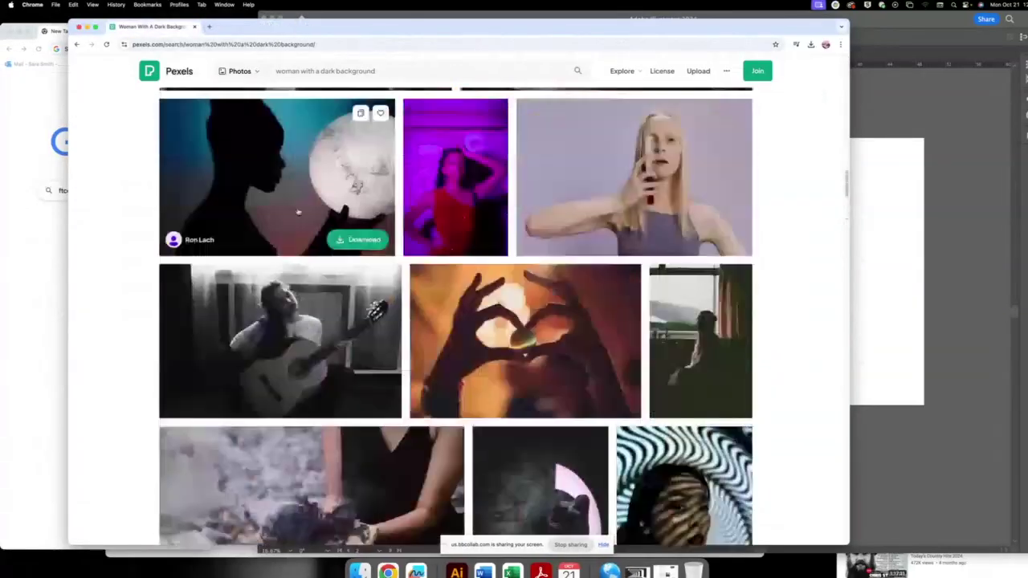
scroll(298, 212, up, 2)
scroll(298, 212, up, 2)
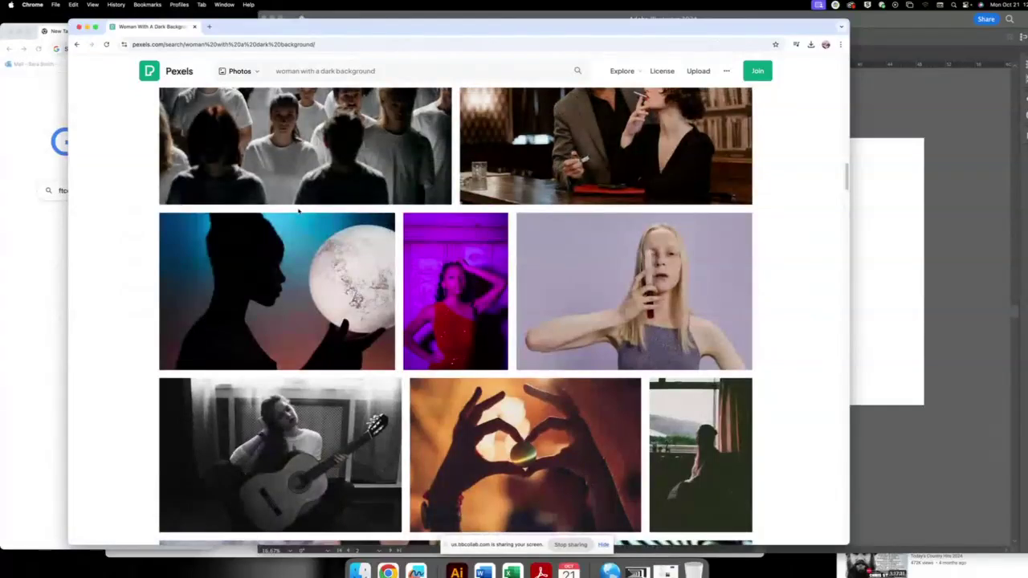
scroll(298, 212, up, 2)
scroll(298, 212, up, 2)
scroll(298, 212, up, 4)
scroll(298, 212, up, 2)
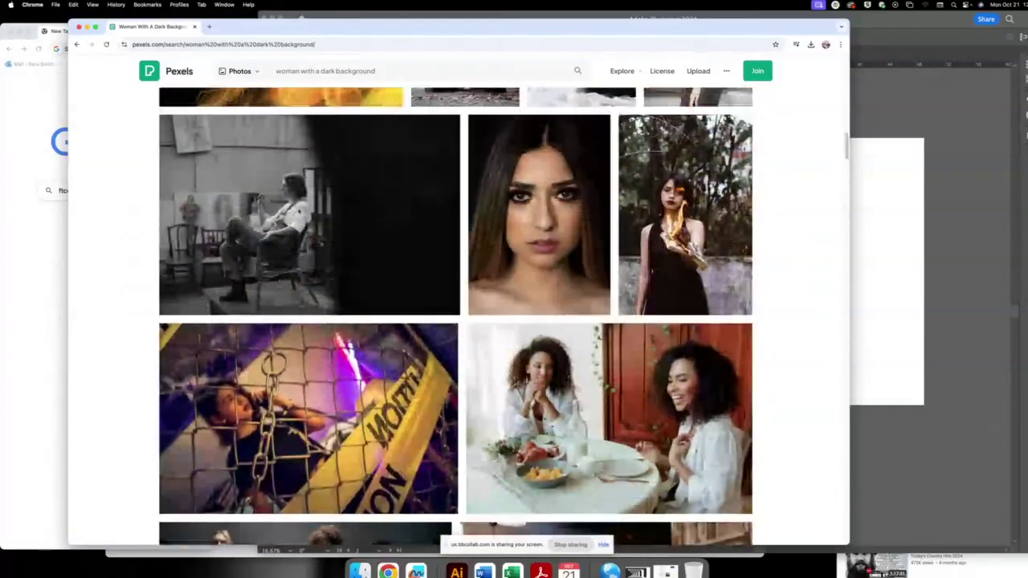
scroll(298, 212, up, 2)
scroll(298, 212, up, 2)
scroll(298, 212, up, 1)
scroll(297, 212, up, 1)
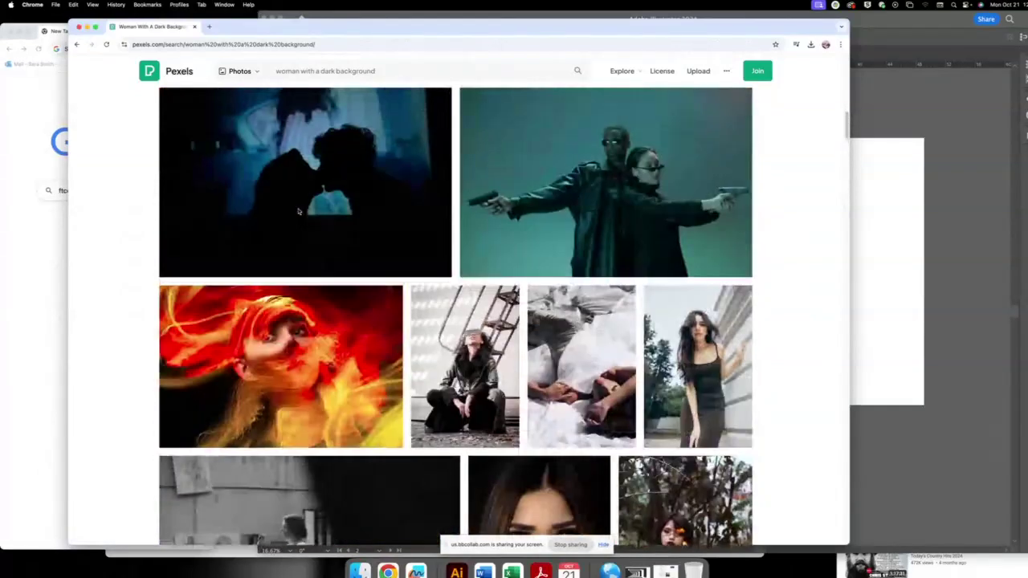
mouse_move(313, 365)
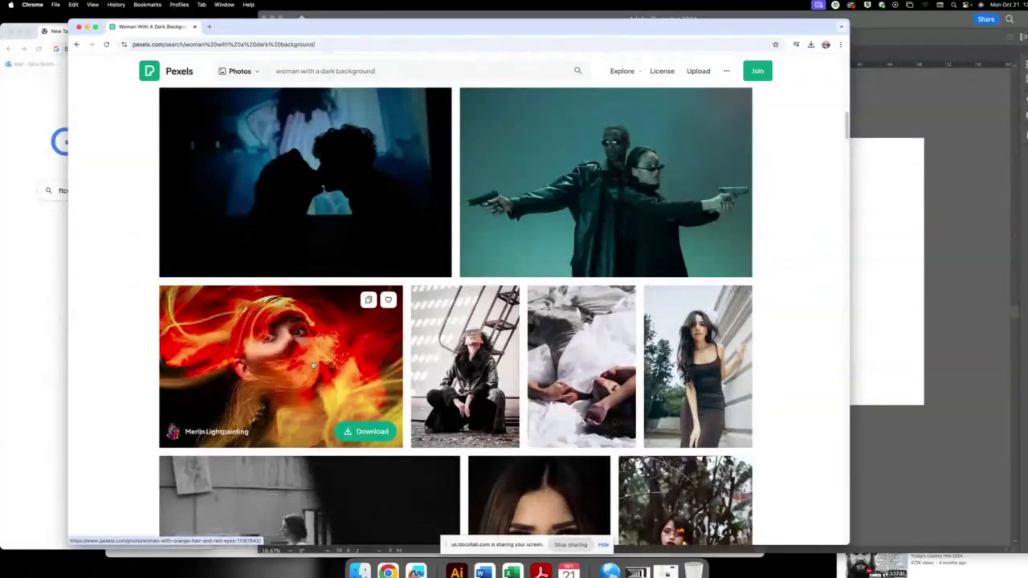
scroll(313, 365, up, 2)
scroll(313, 365, up, 1)
scroll(313, 365, up, 1)
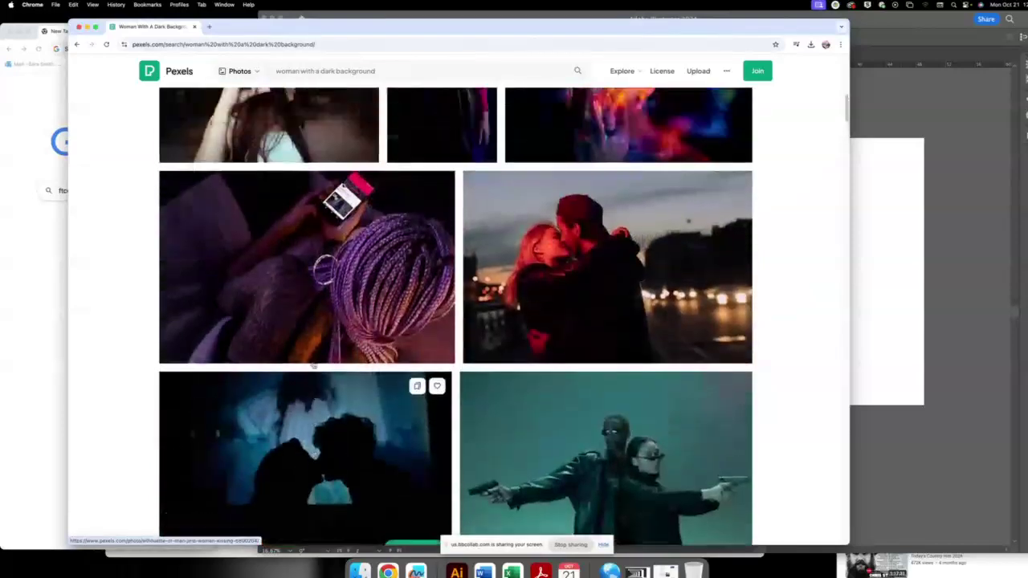
scroll(313, 366, up, 2)
scroll(313, 365, up, 2)
scroll(313, 365, up, 2)
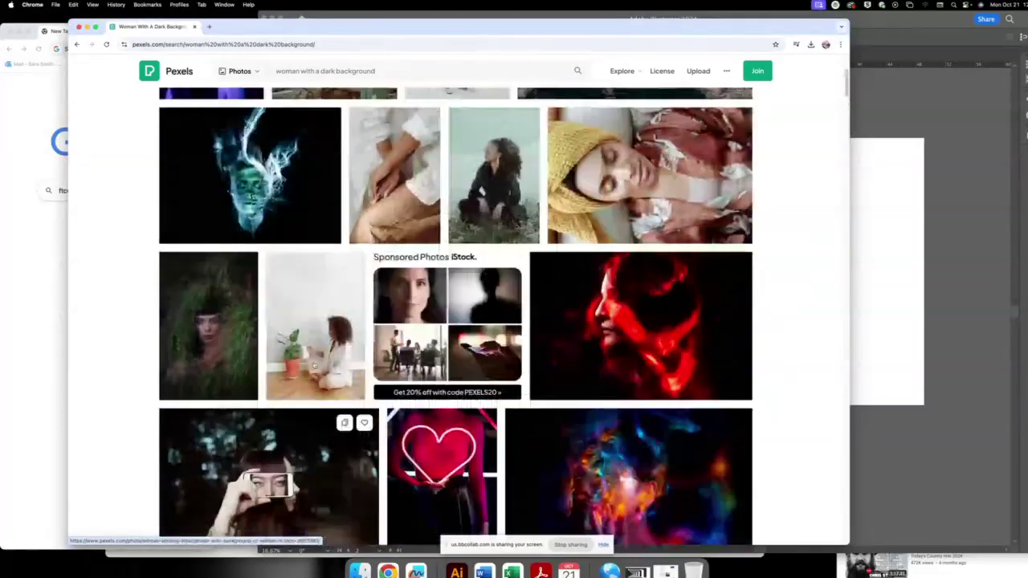
scroll(313, 365, up, 4)
- Search Pexels for 'woman affraid in the dark'
click(367, 70)
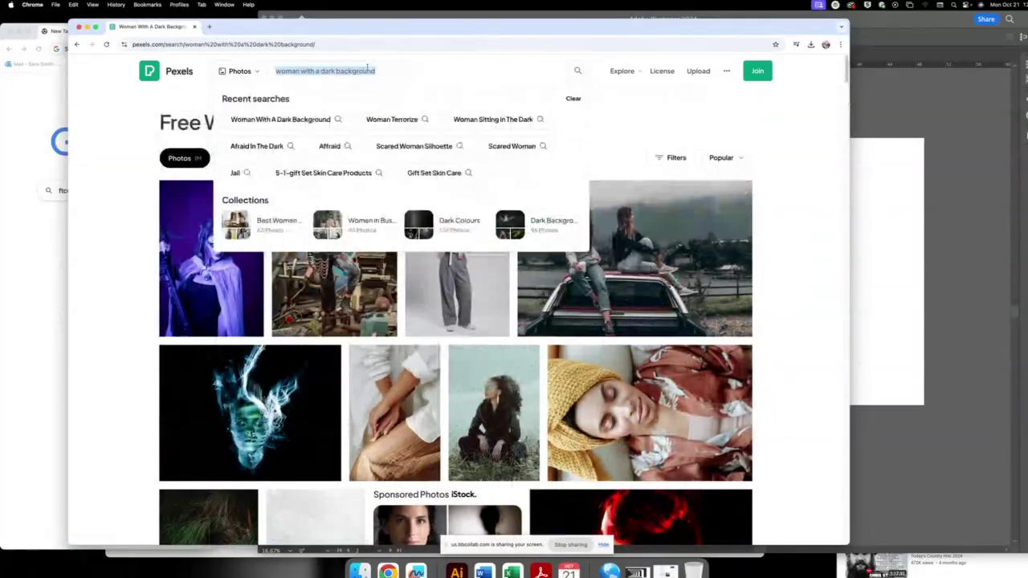
text(woman affraid in the)
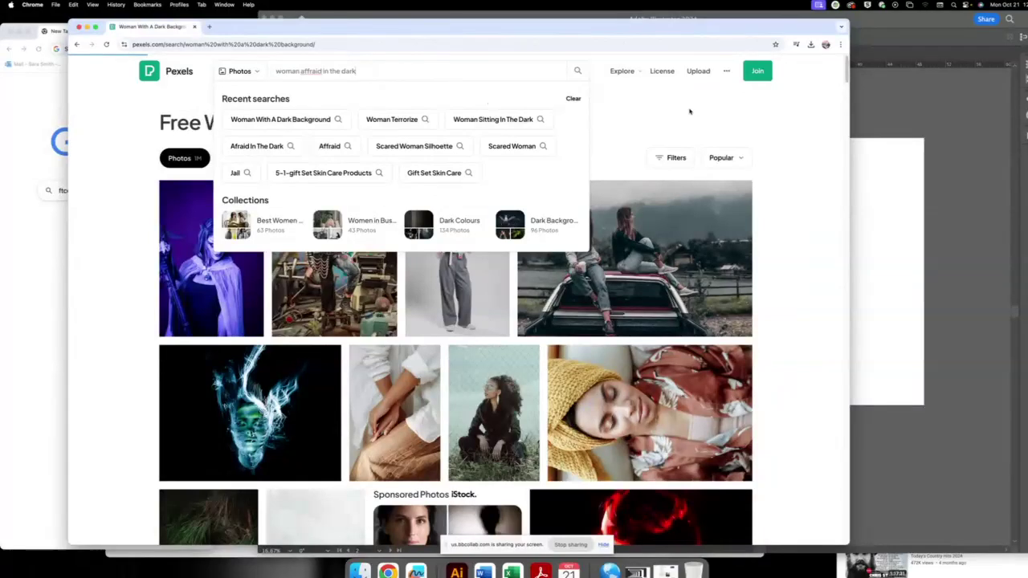
key(Return)
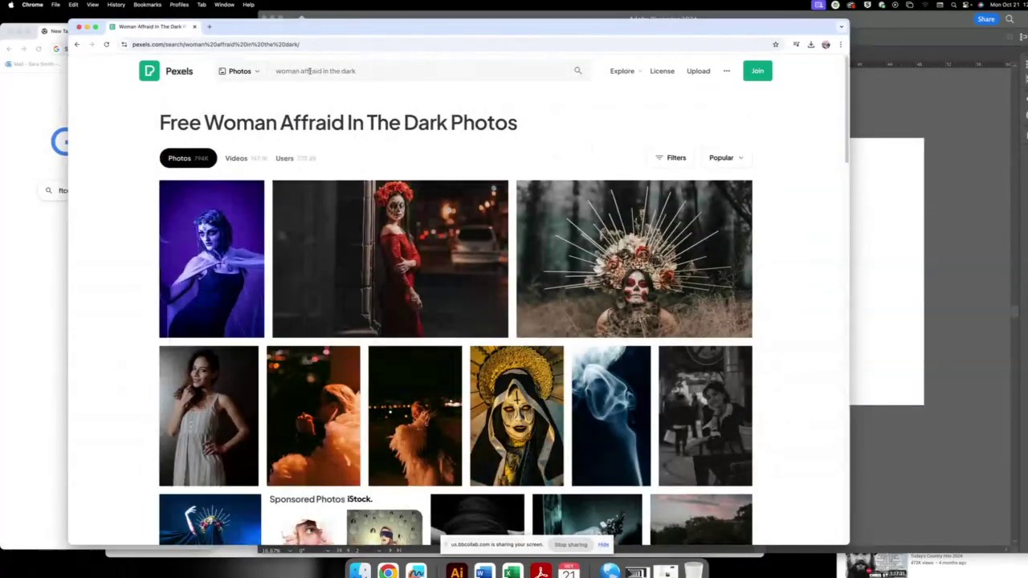
click(309, 72)
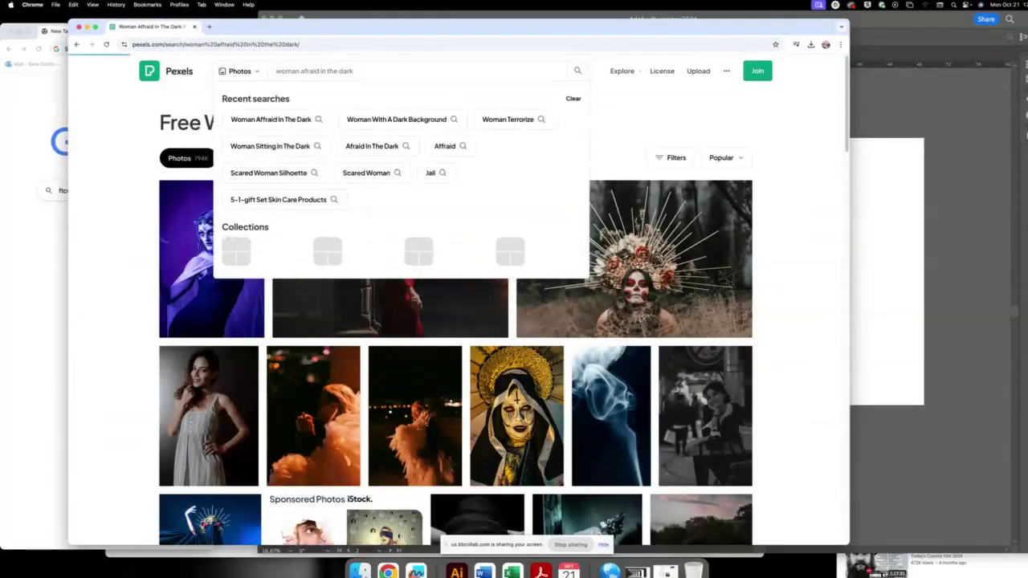
mouse_move(634, 259)
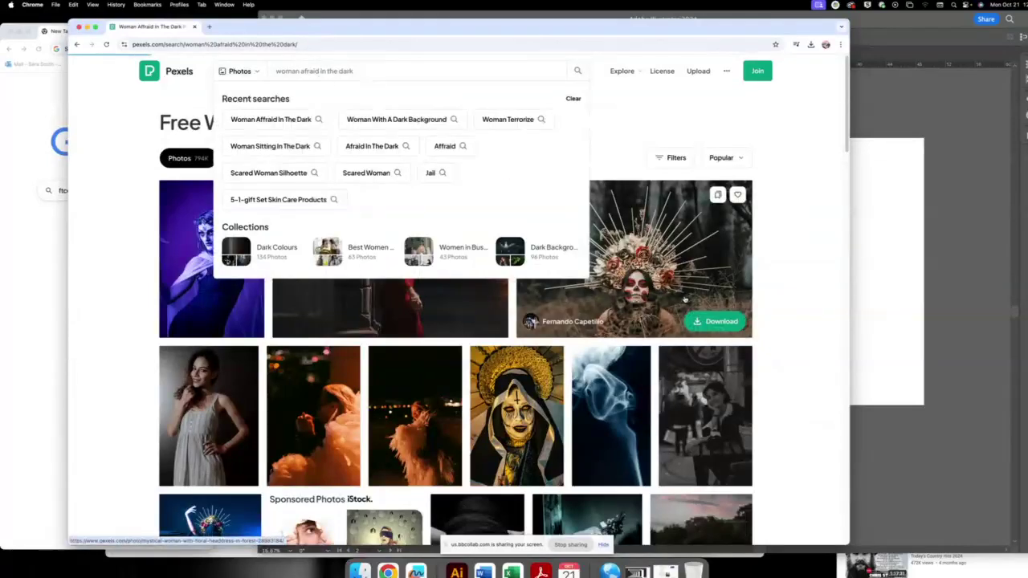
key(Return)
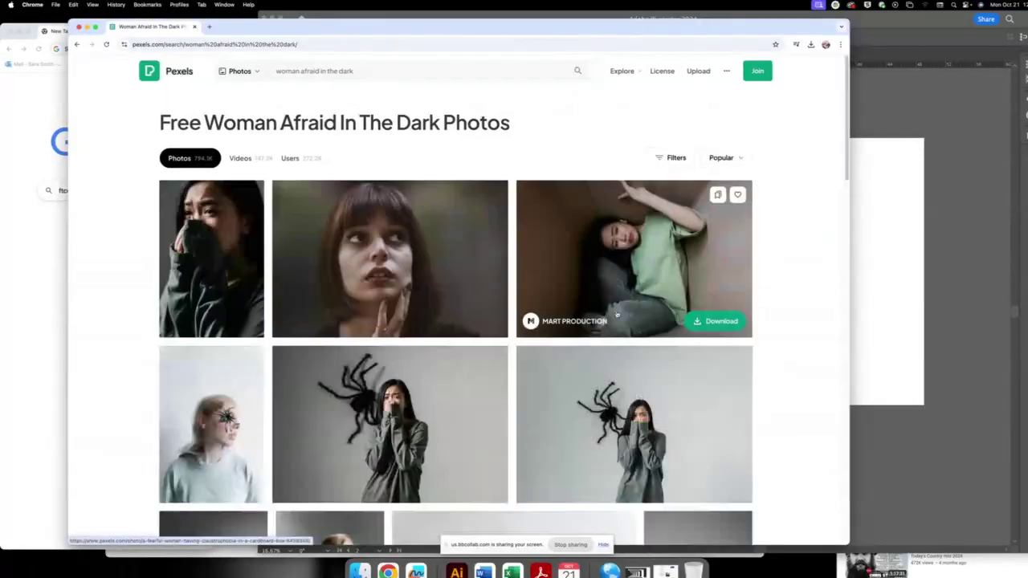
- Scroll through the 'woman afraid in the dark' photo results
scroll(617, 314, down, 2)
scroll(617, 314, down, 3)
scroll(616, 314, down, 3)
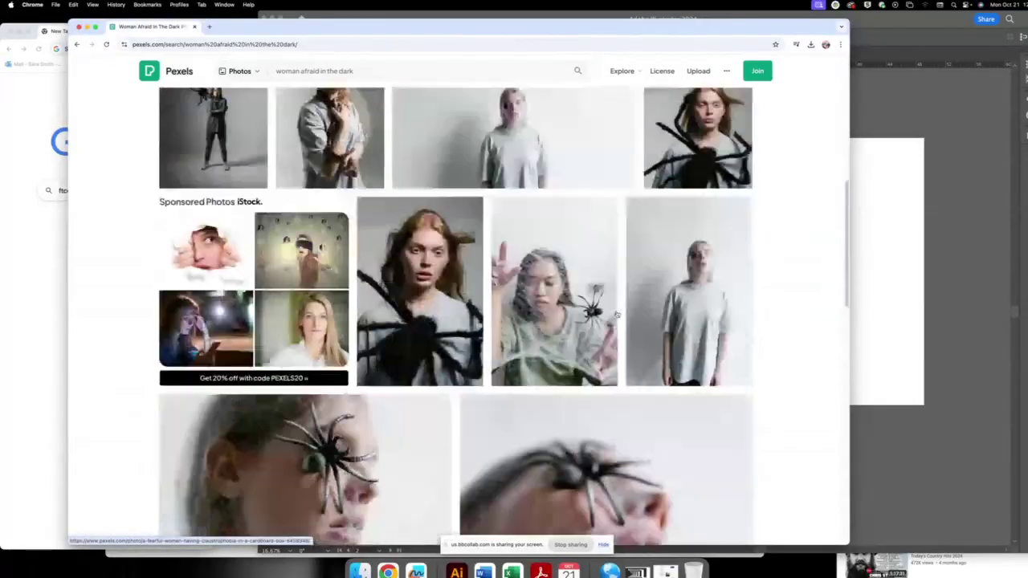
scroll(617, 314, down, 1)
scroll(616, 314, down, 2)
scroll(617, 314, down, 4)
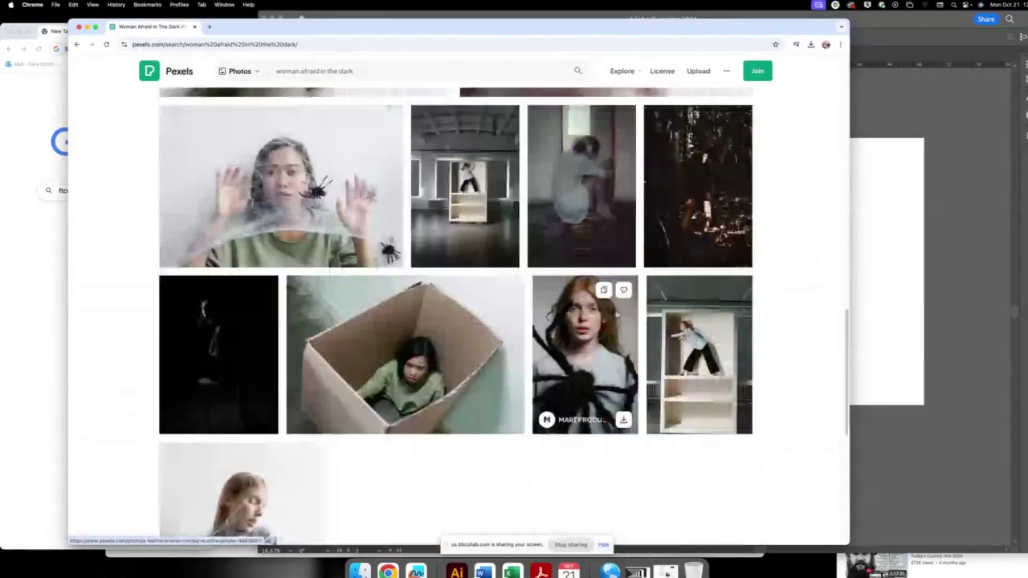
scroll(617, 314, down, 1)
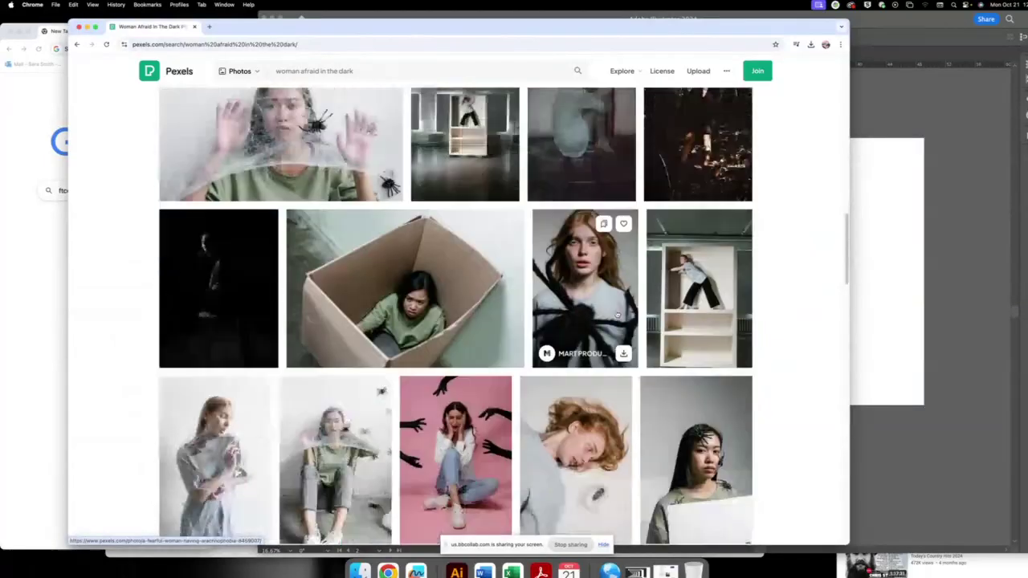
scroll(617, 314, down, 2)
scroll(616, 314, down, 2)
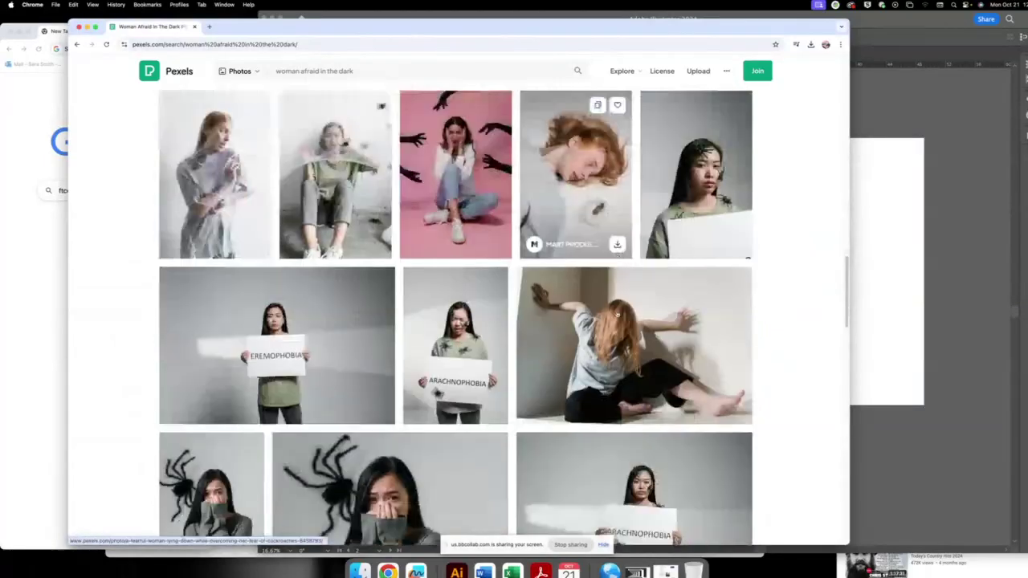
scroll(616, 315, down, 5)
scroll(617, 315, down, 1)
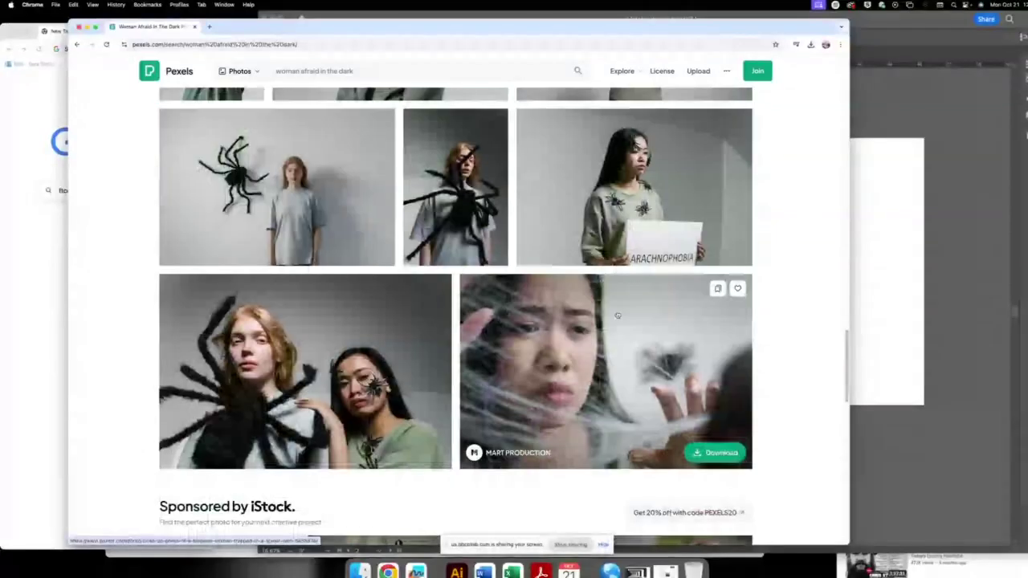
scroll(617, 314, down, 5)
scroll(616, 314, up, 3)
scroll(617, 314, up, 10)
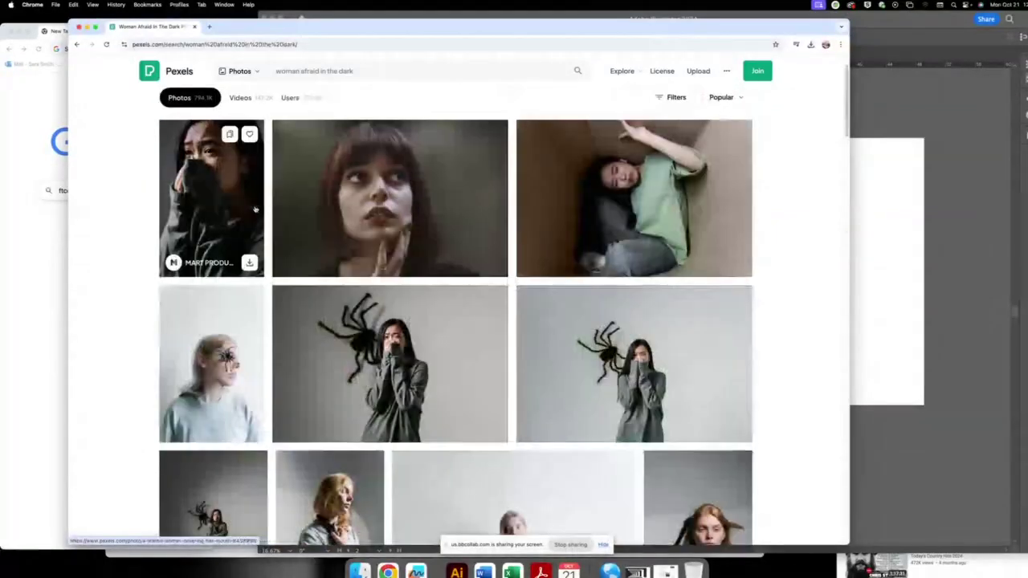
scroll(616, 314, down, 1)
scroll(617, 314, down, 10)
scroll(239, 377, down, 2)
scroll(239, 377, down, 4)
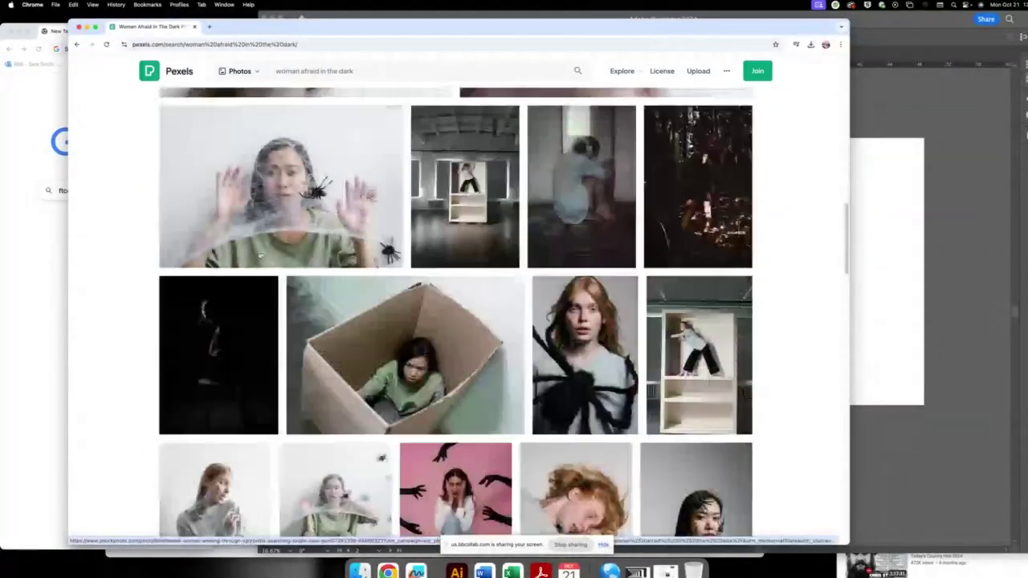
- Open the dark photo of a woman sitting alone and browse its related Pexels photos
click(237, 361)
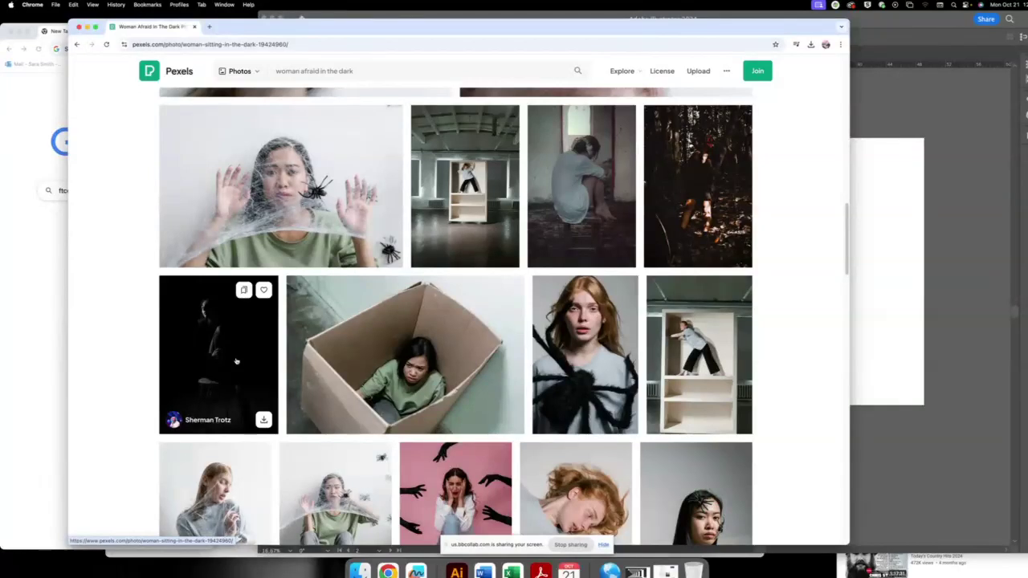
scroll(660, 337, down, 5)
scroll(662, 345, down, 3)
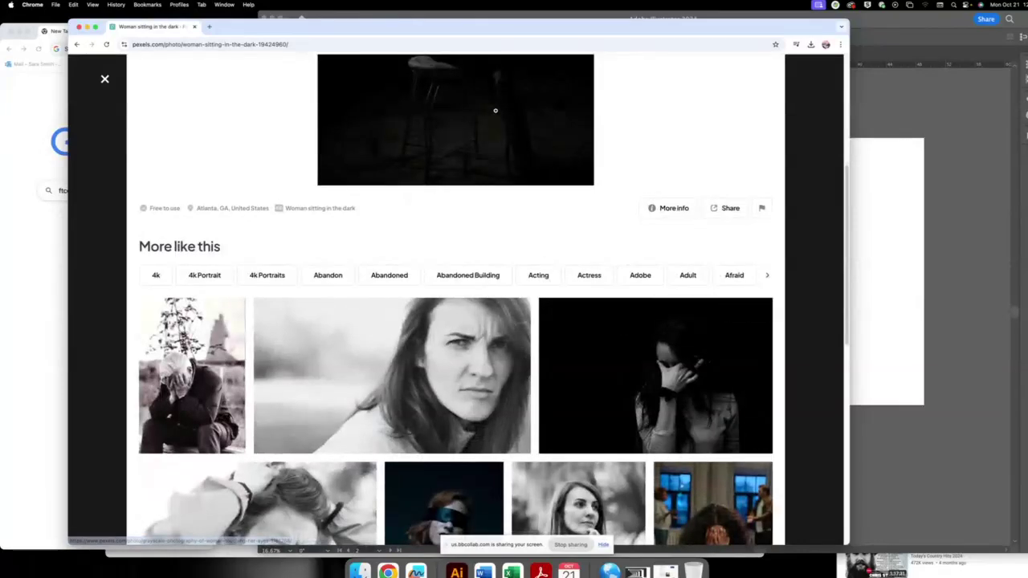
scroll(493, 129, up, 3)
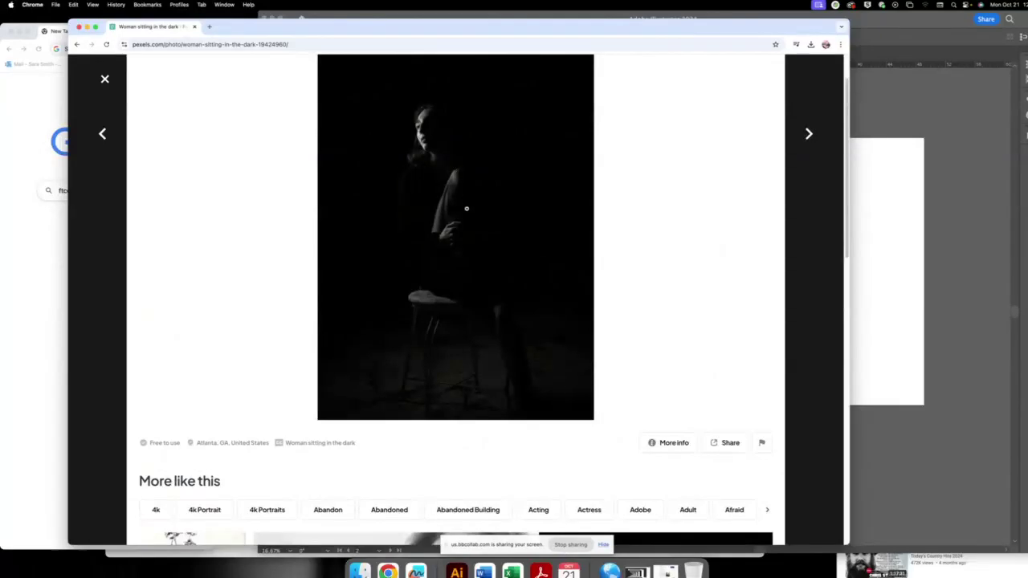
scroll(466, 210, down, 4)
scroll(466, 217, down, 3)
scroll(469, 225, down, 2)
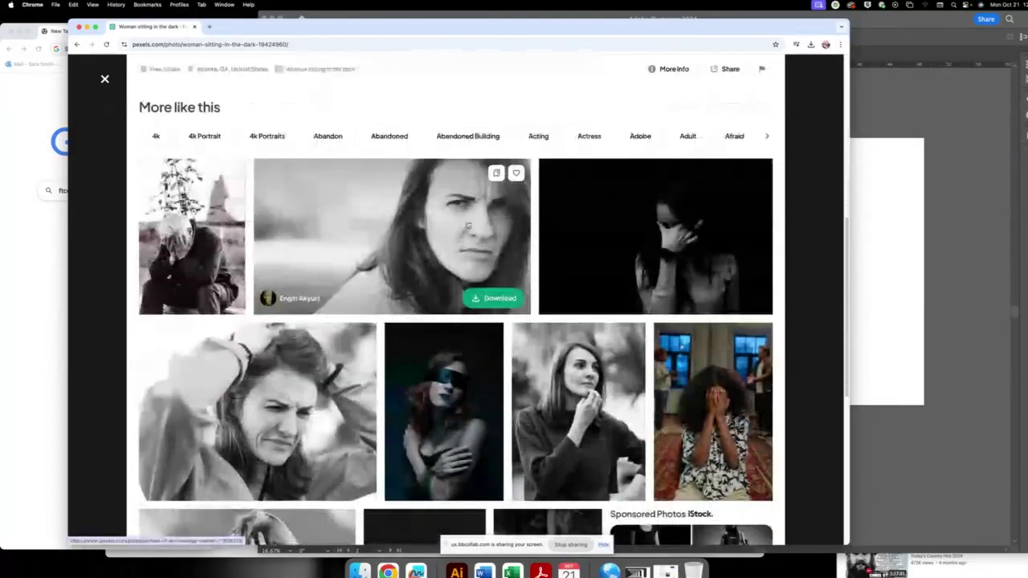
scroll(468, 226, down, 1)
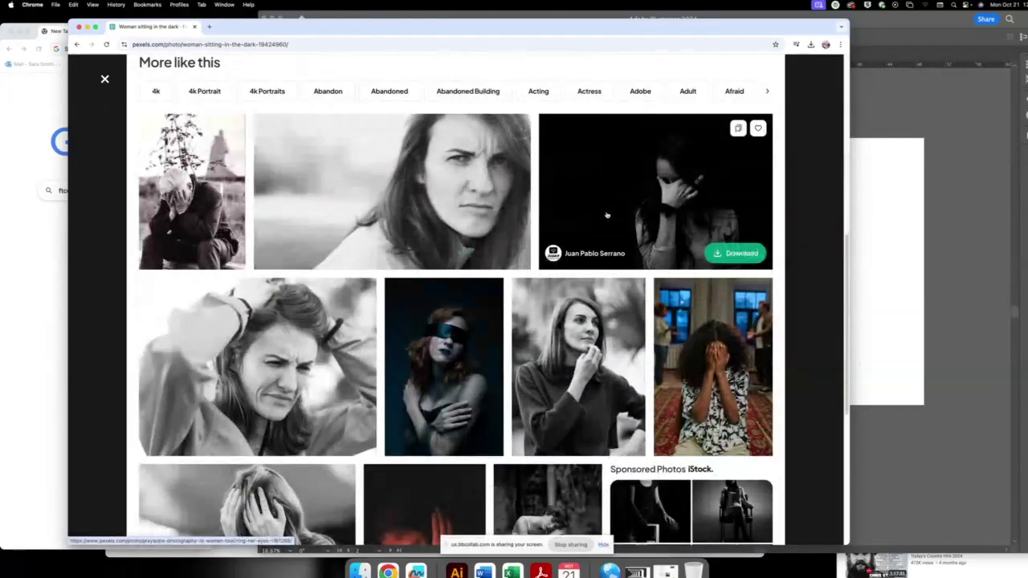
scroll(608, 216, down, 1)
scroll(607, 216, down, 3)
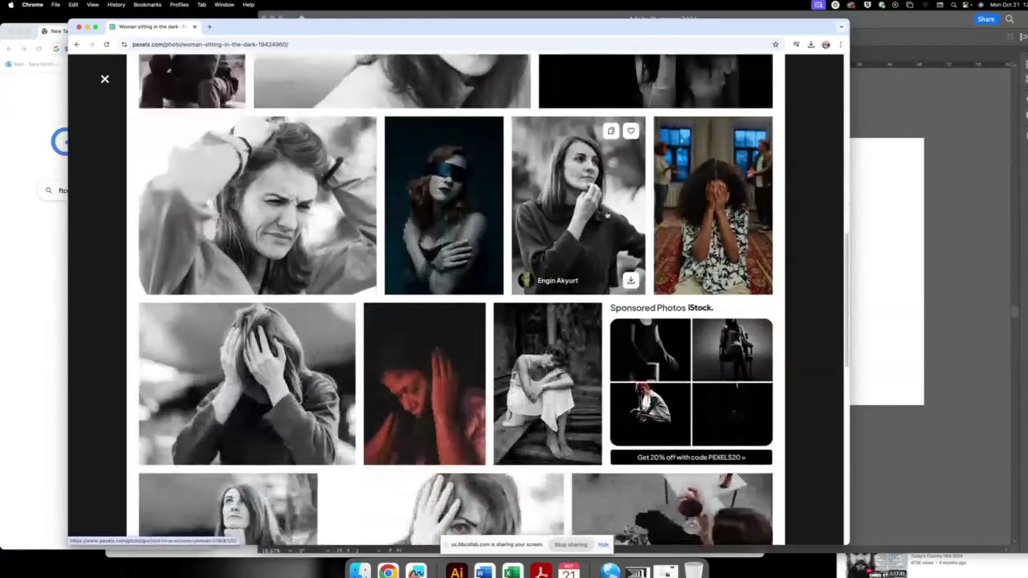
scroll(608, 216, down, 3)
scroll(608, 216, down, 3)
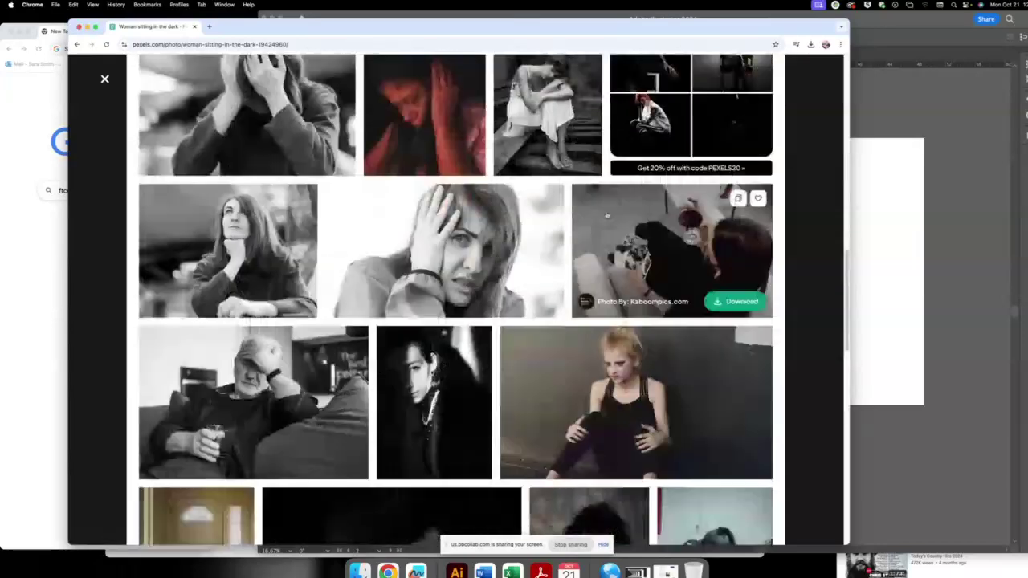
scroll(608, 216, down, 3)
scroll(608, 215, down, 2)
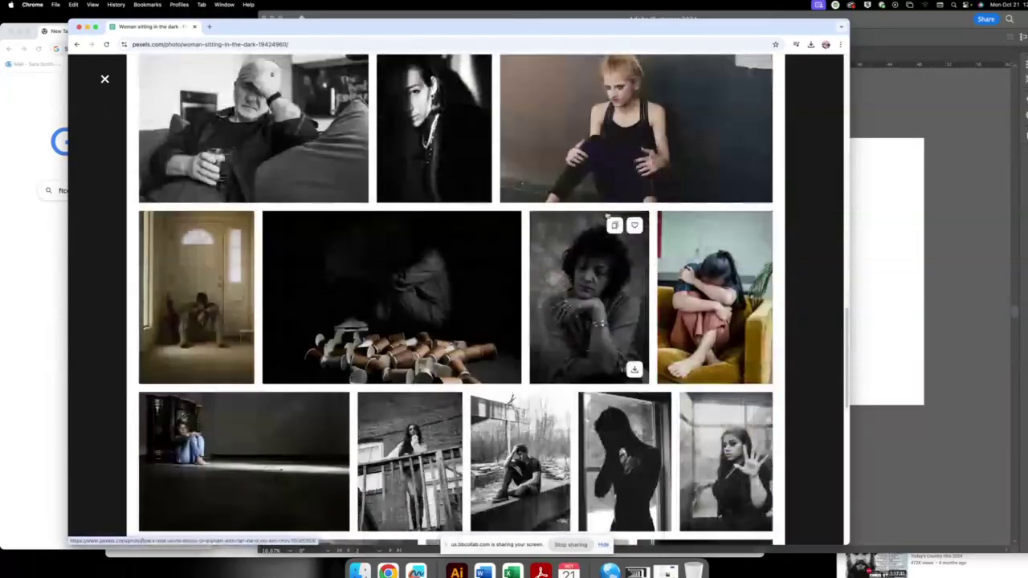
scroll(608, 215, down, 3)
scroll(608, 215, down, 1)
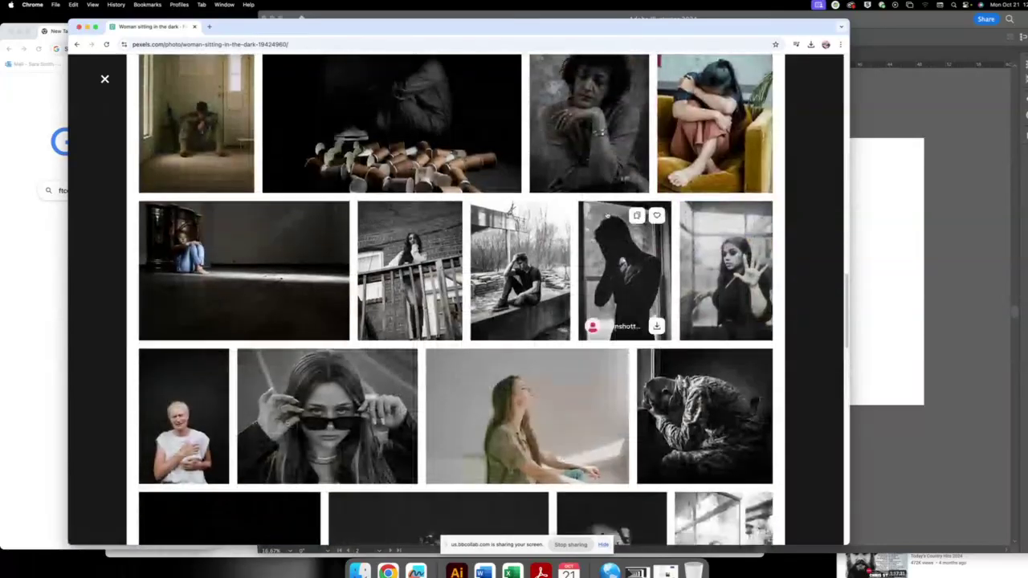
scroll(608, 215, down, 5)
scroll(608, 216, up, 4)
scroll(608, 215, up, 5)
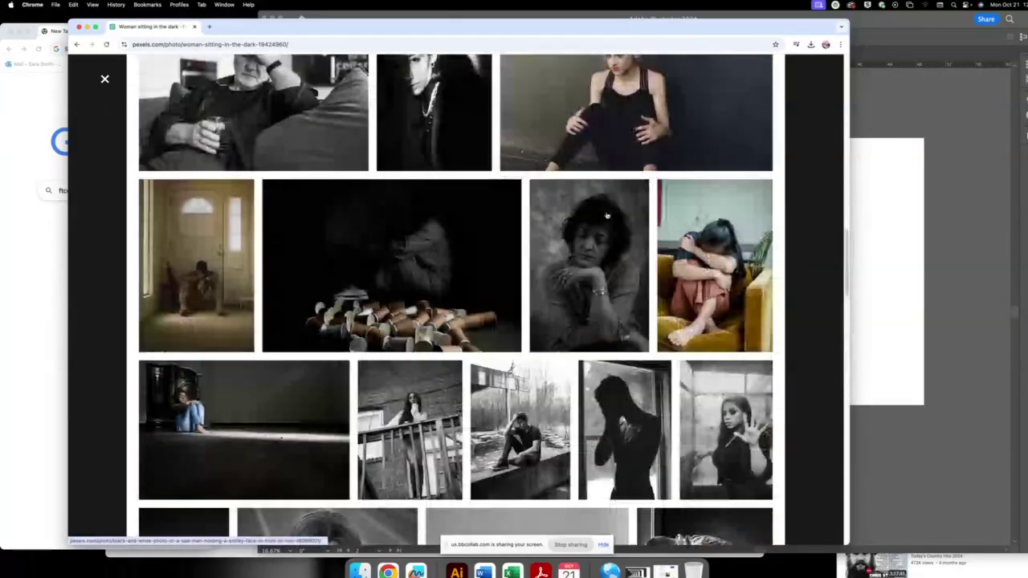
scroll(608, 215, down, 8)
scroll(608, 216, down, 5)
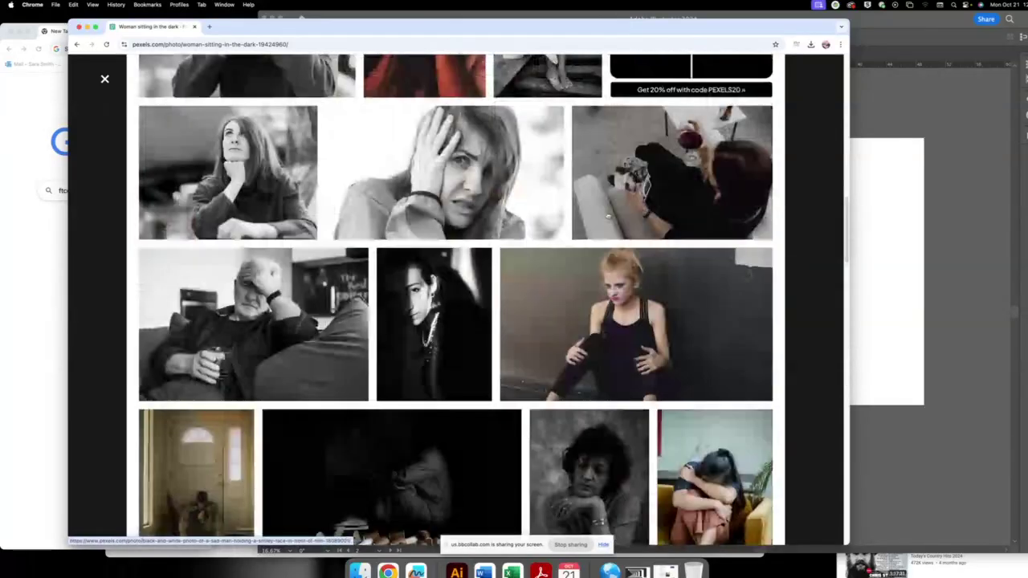
scroll(608, 216, down, 2)
scroll(608, 216, down, 5)
scroll(608, 216, up, 5)
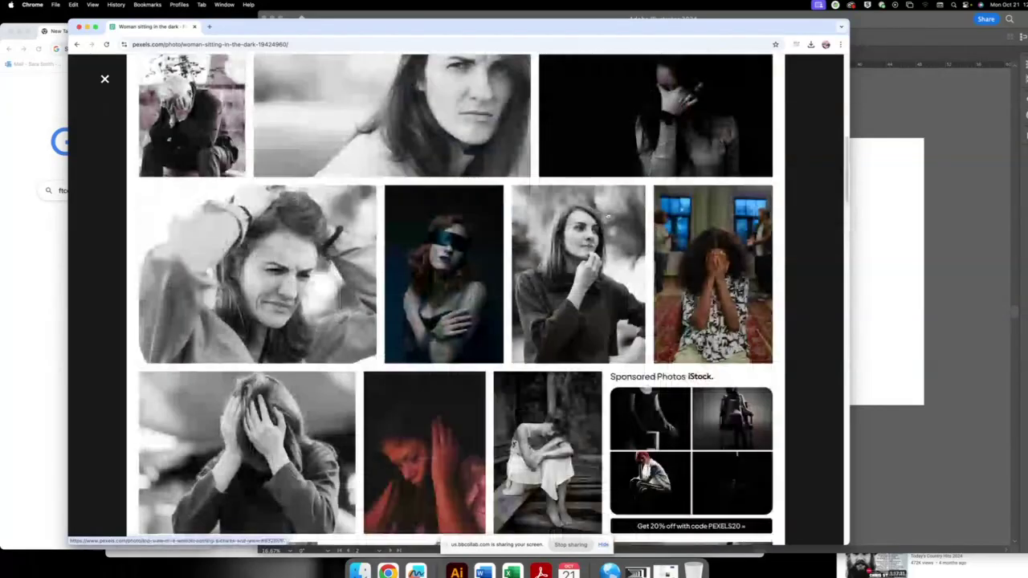
scroll(682, 144, up, 1)
- Download the grayscale photo of the woman covering her eyes and return to the poster
click(683, 144)
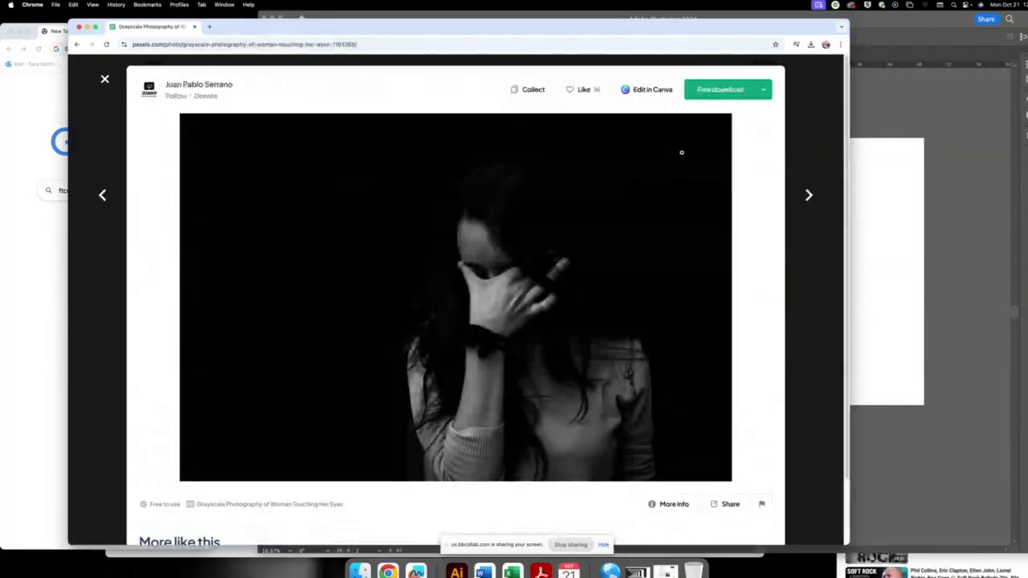
click(723, 89)
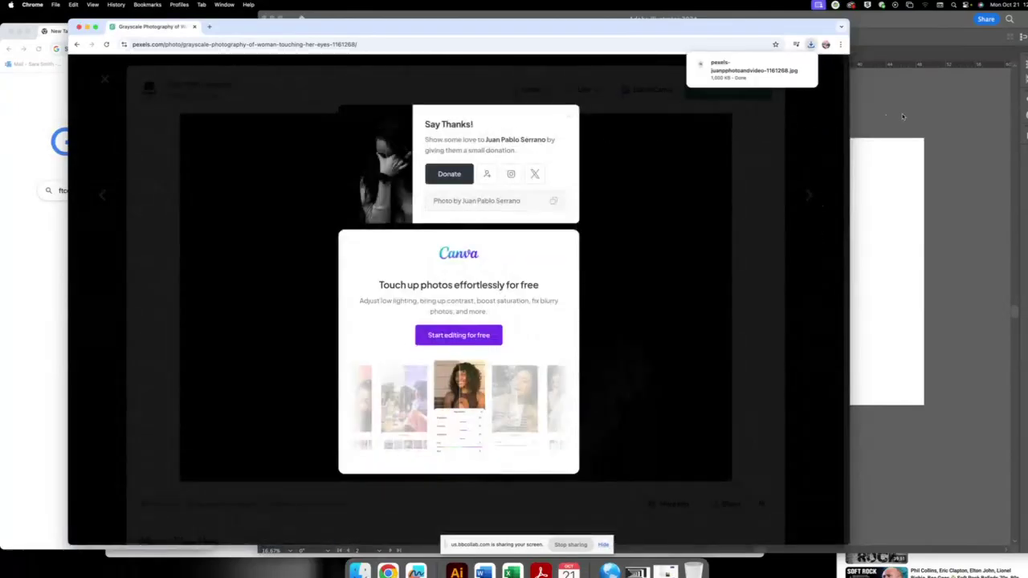
click(901, 113)
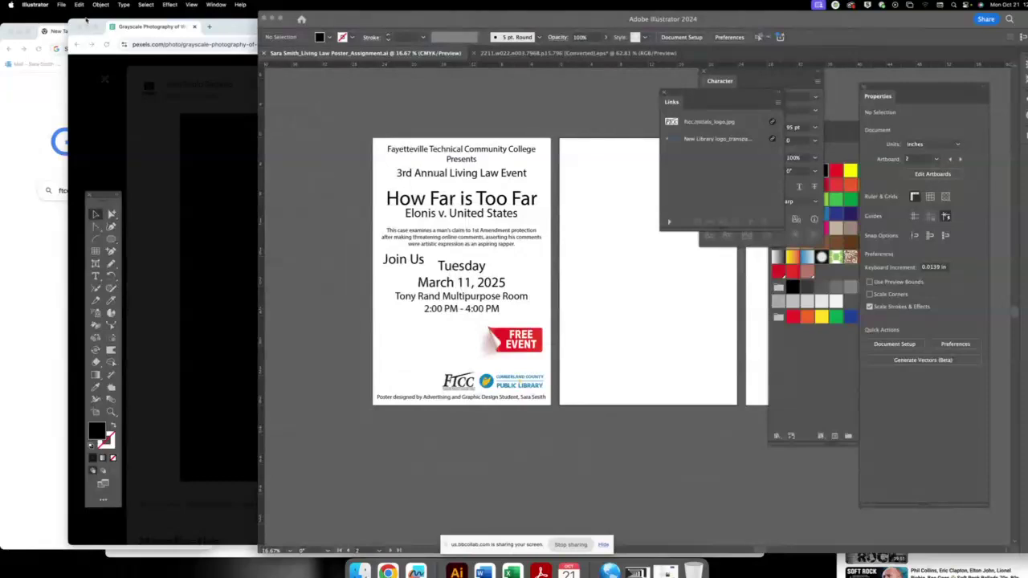
- Place the downloaded grayscale photo from the Downloads folder into the poster
click(61, 5)
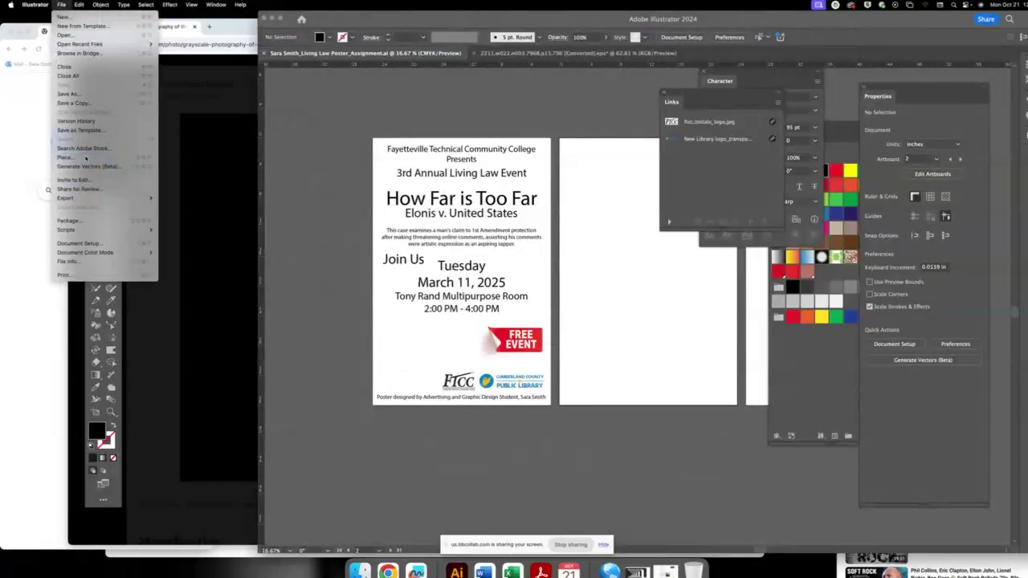
click(461, 190)
key(super+o)
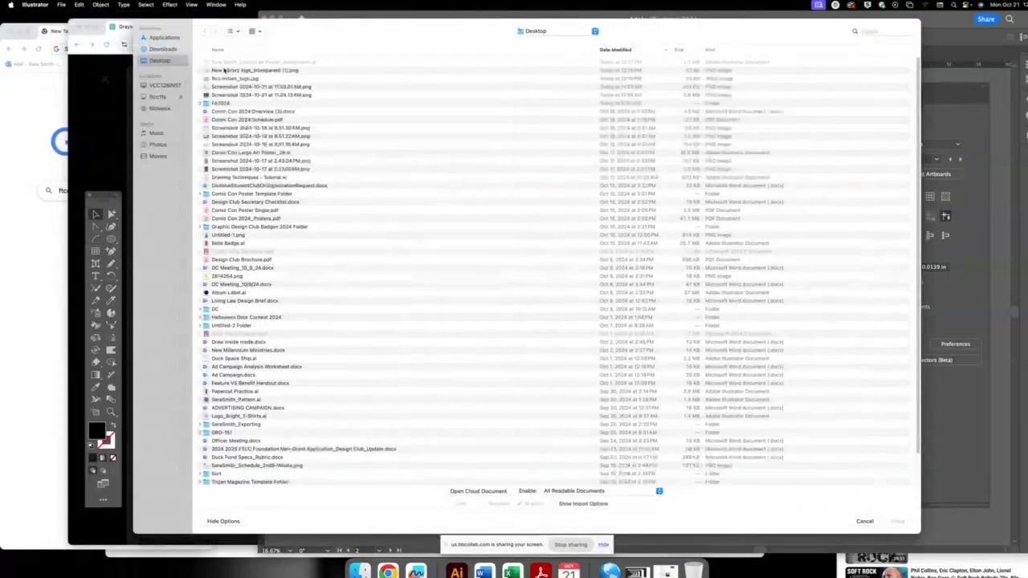
click(163, 49)
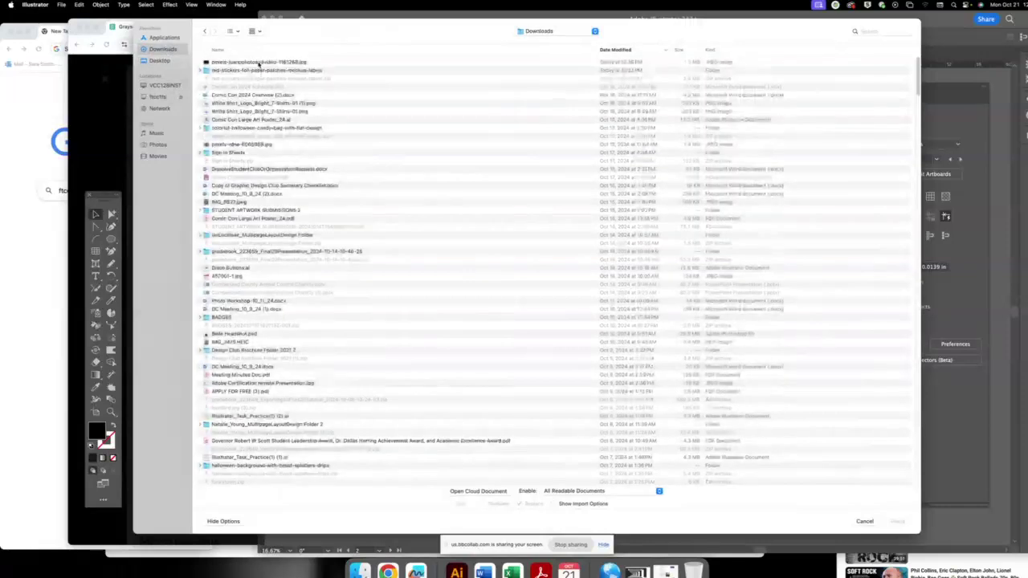
double_click(255, 64)
click(340, 105)
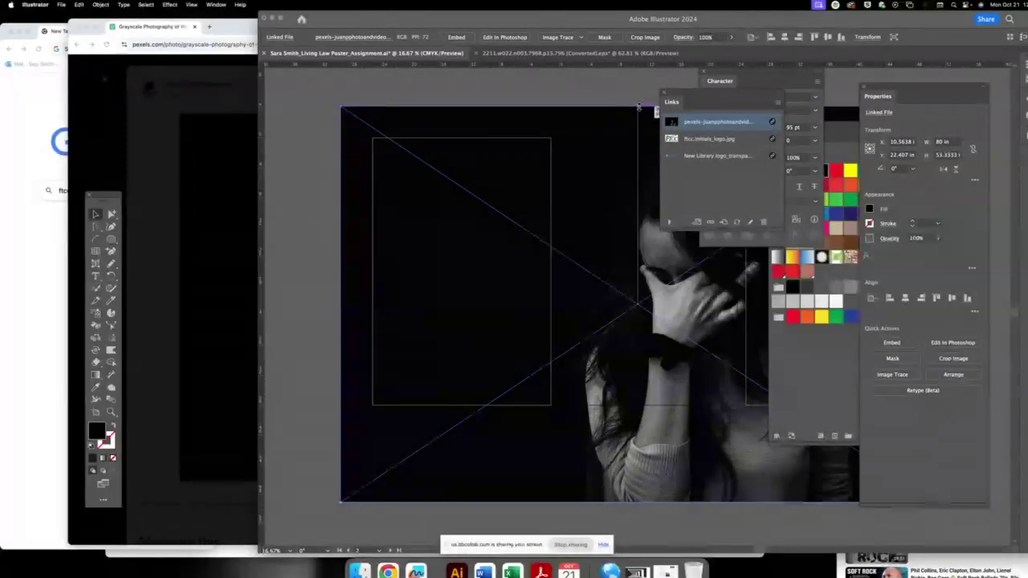
- Resize the photo and move it to fill the second artboard's full height
drag(636, 106, 644, 357)
scroll(562, 322, right, 3)
scroll(562, 321, down, 1)
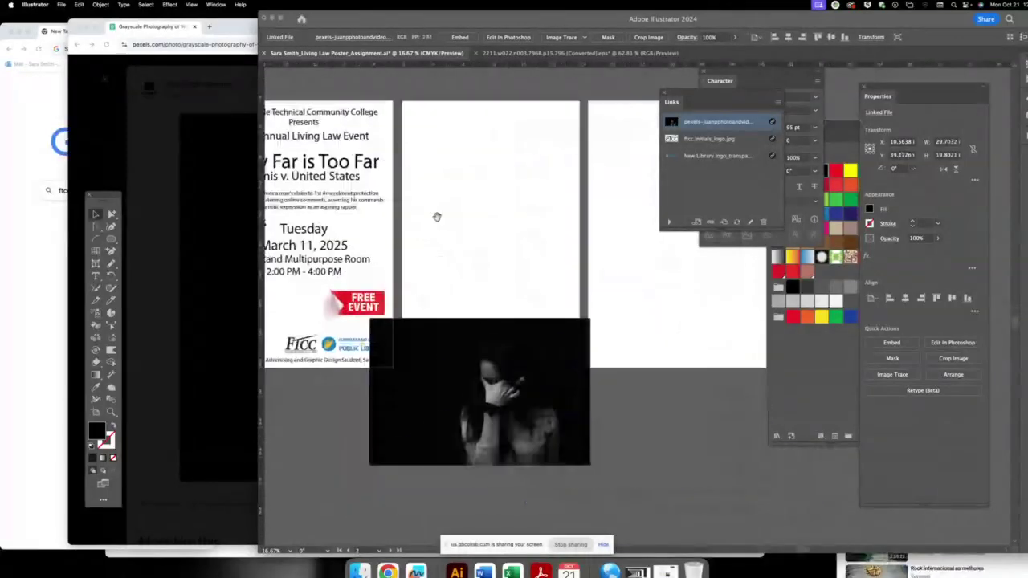
mouse_move(467, 360)
mouse_down()
mouse_move(501, 143)
mouse_move(457, 175)
mouse_up()
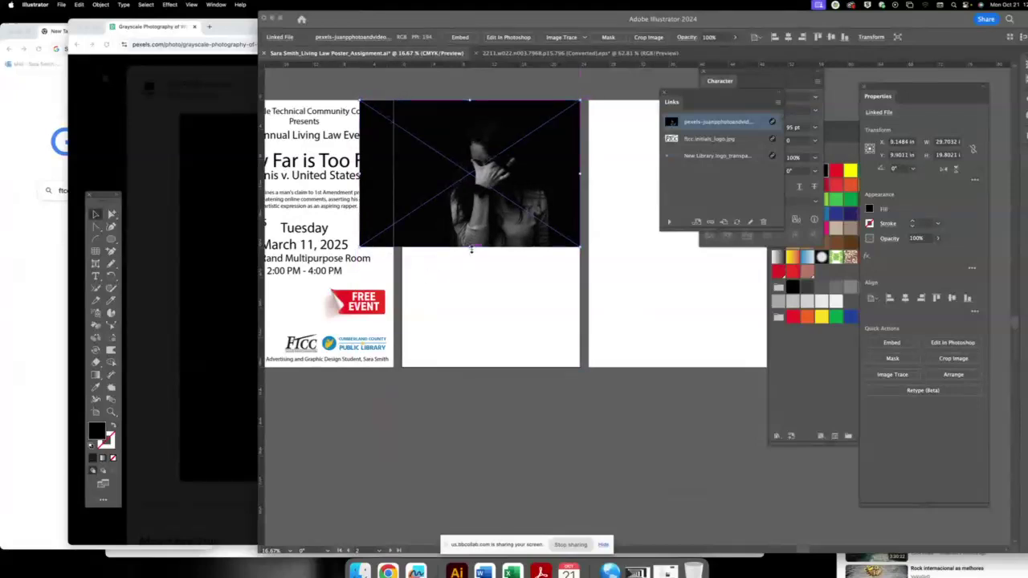
drag(471, 249, 469, 366)
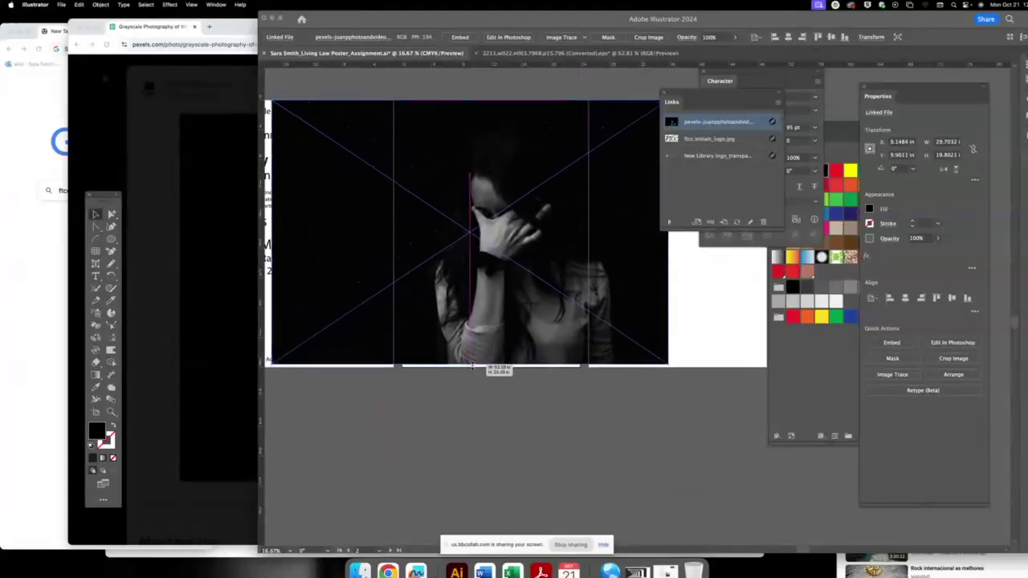
- Turn on Trim View and nudge the photo right so it spans the panels
click(192, 4)
click(199, 58)
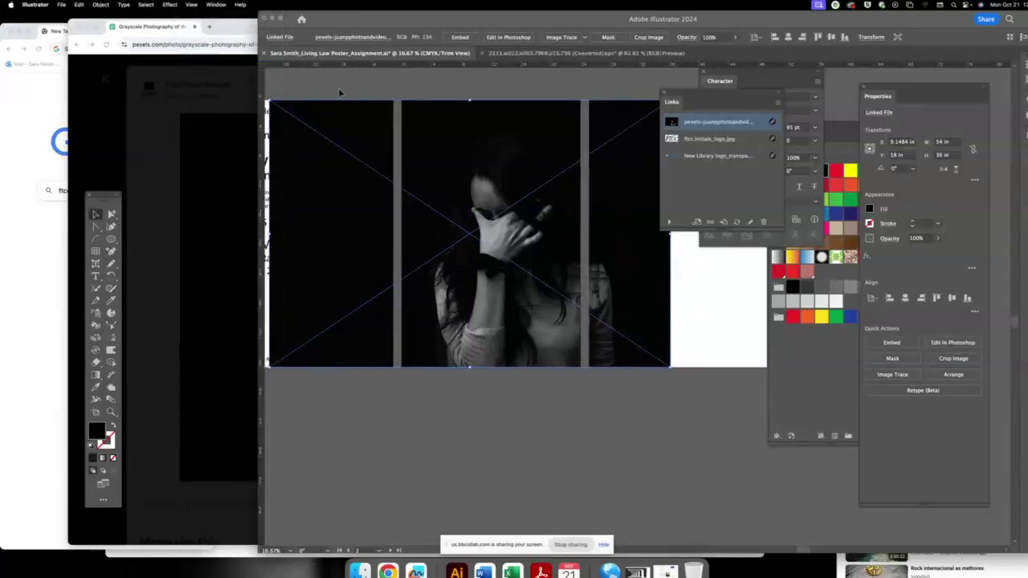
key(shift+Right)
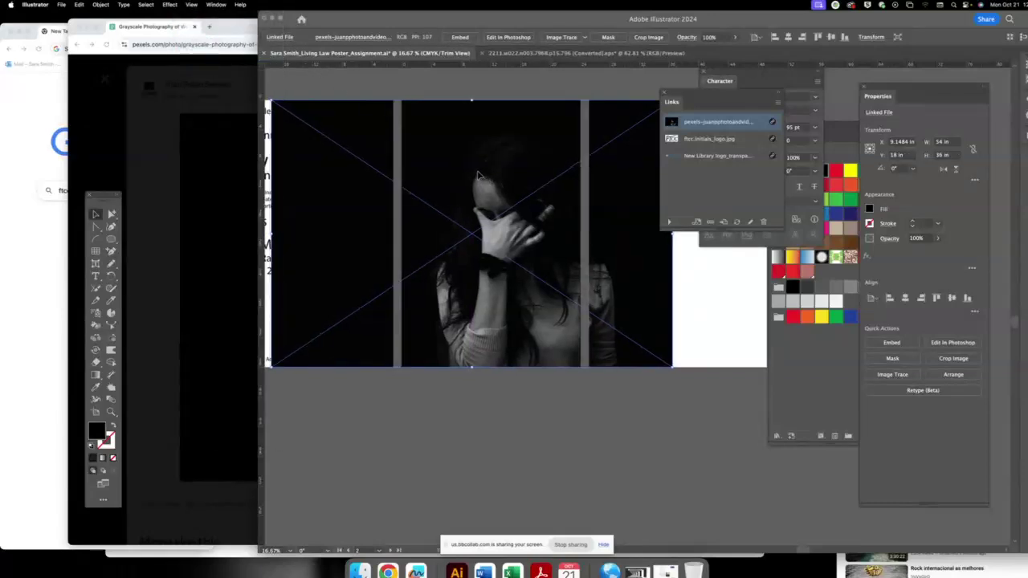
key(shift+Right)
key(shift+Right)
key(shift+Right)
key(shift+Right)
key(shift+Right)
key(shift+Right)
key(shift+Right)
key(shift+Right)
key(shift+Right)
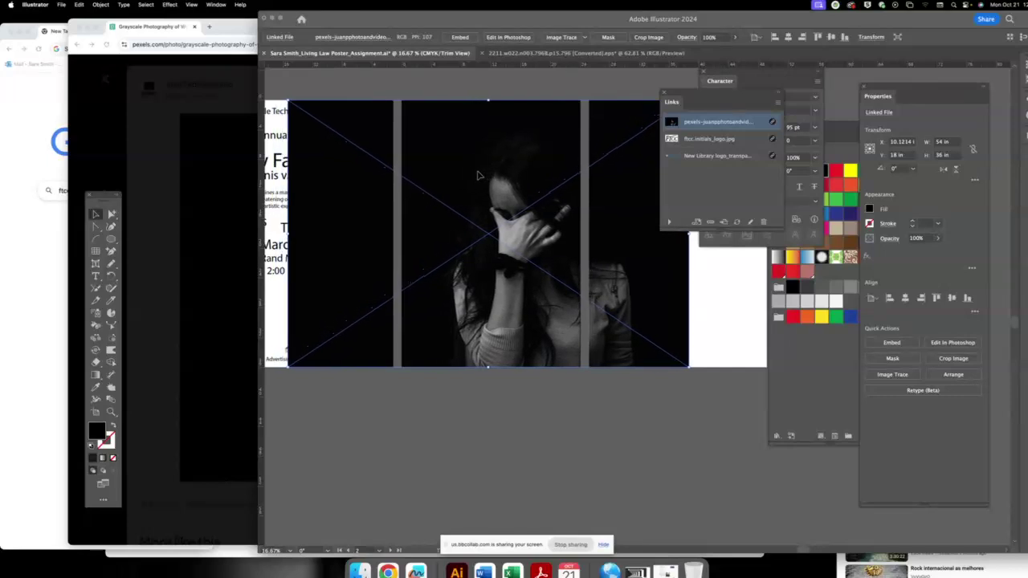
key(shift+Right)
key(shift+Right)
key(shift+Right)
key(shift+Right)
key(shift+Right)
key(shift+Right)
key(shift+Right)
key(shift+Right)
key(shift+Right)
key(shift+Right)
key(shift+Right)
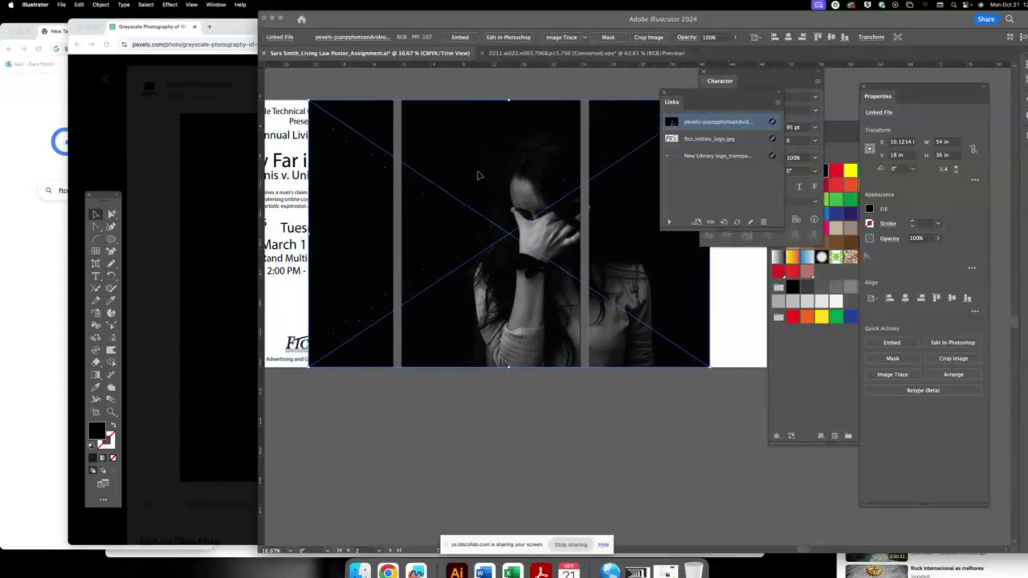
key(shift+Right)
key(shift+Right)
key(shift+Right)
key(shift+Right)
key(shift+Right)
key(shift+Left)
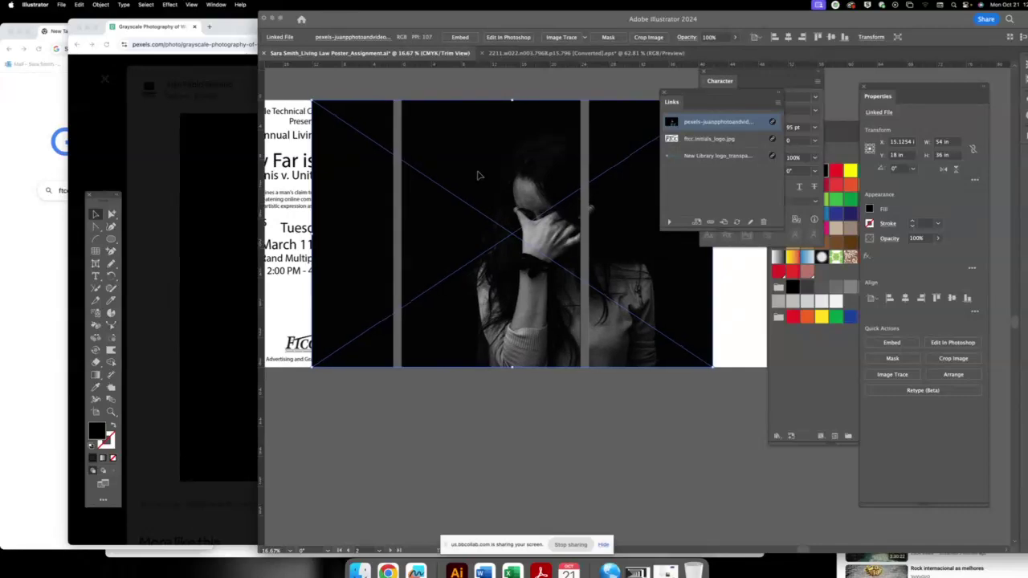
key(shift+Left)
key(shift+Left)
key(shift+Left)
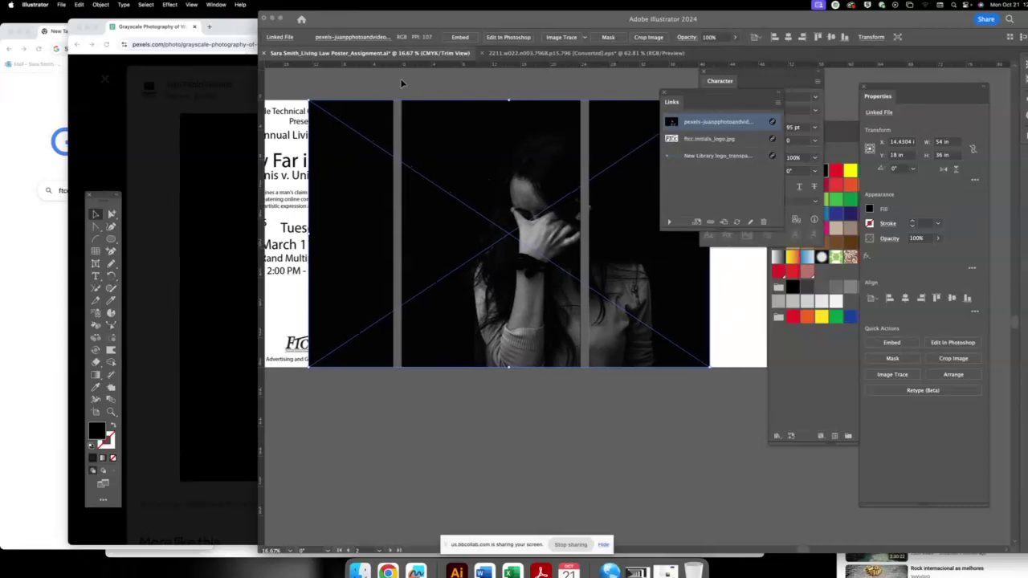
click(402, 83)
- Create a 24 × 36 in rectangle with the Rectangle tool
drag(111, 239, 145, 238)
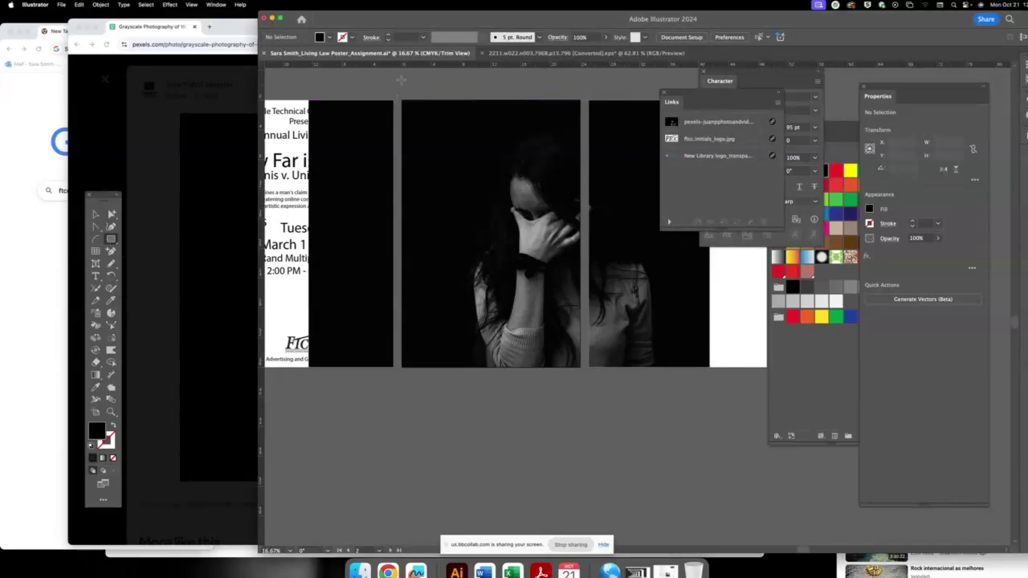
click(402, 83)
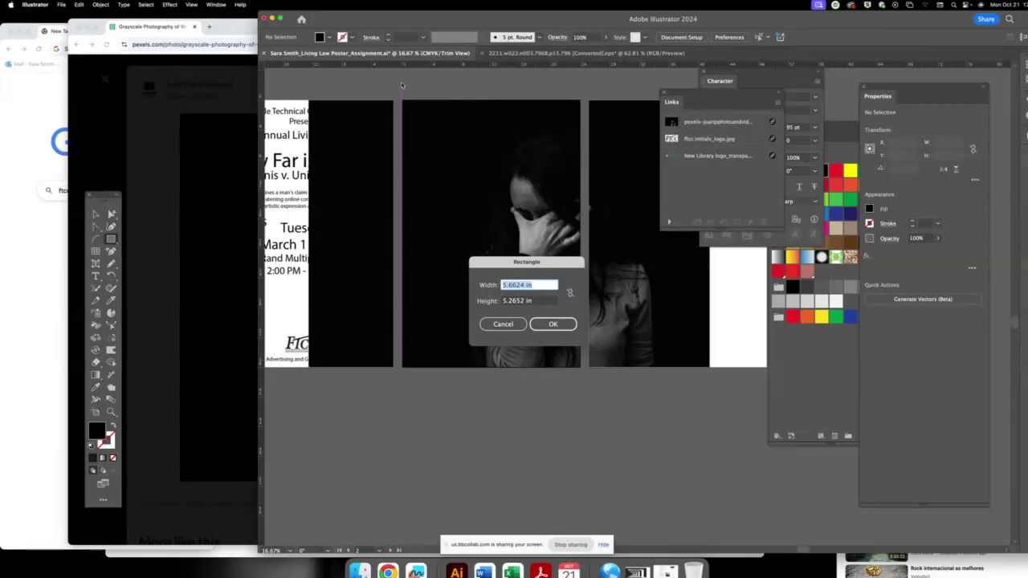
text(24)
key(Tab)
text(36)
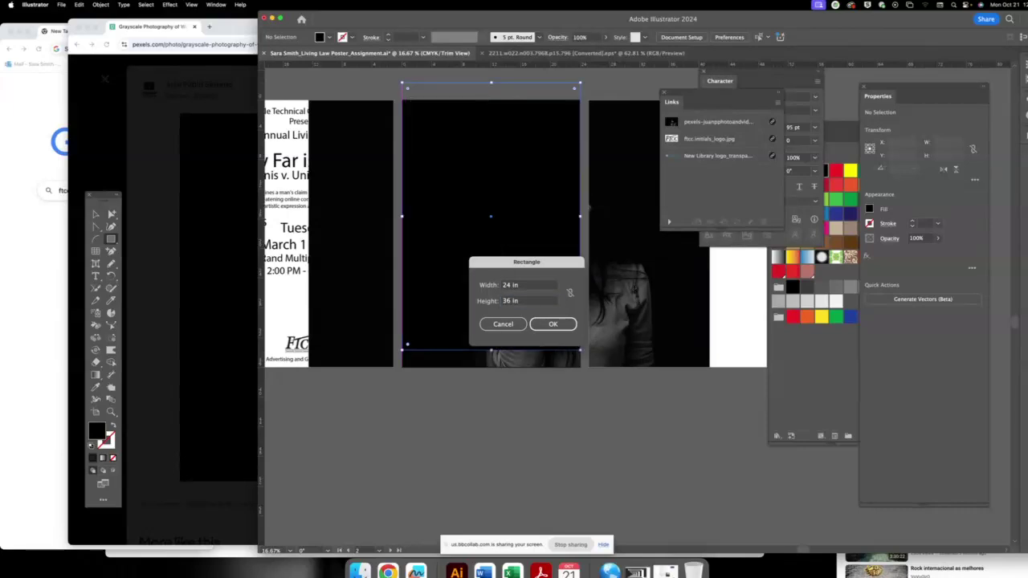
key(Return)
- Fill the rectangle red, align it to the artboard, and select it with the photo
key(v)
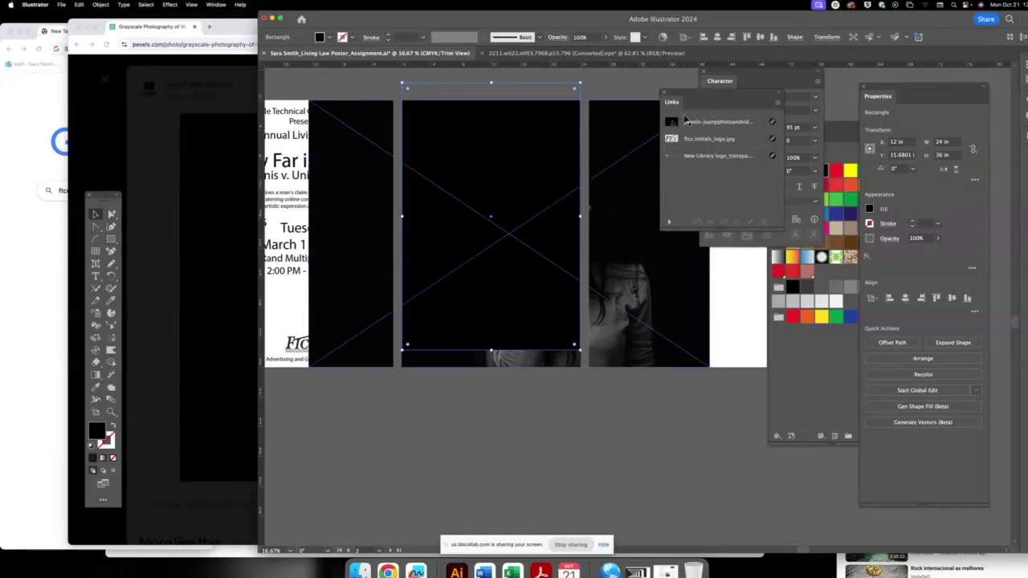
click(833, 171)
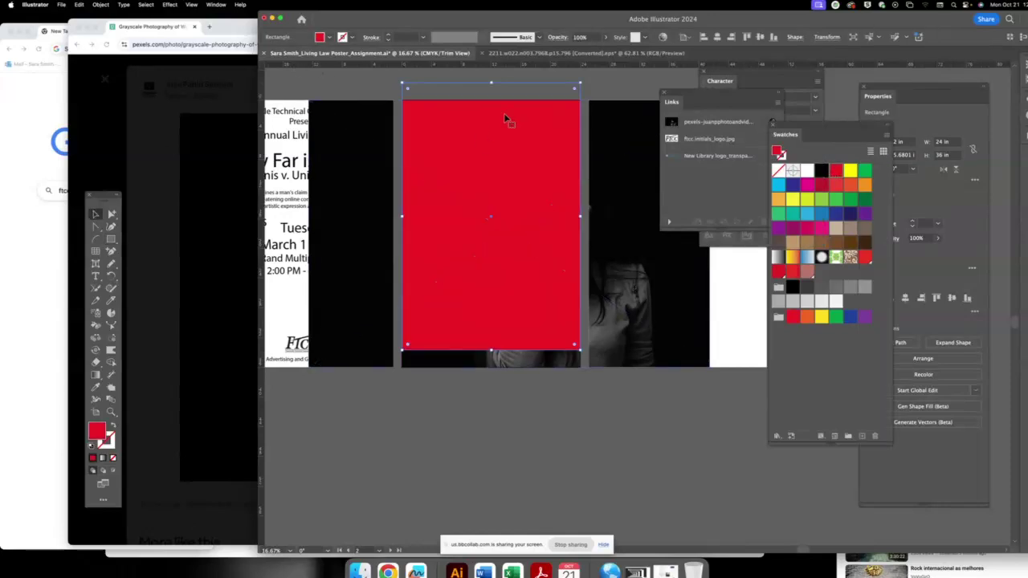
click(760, 38)
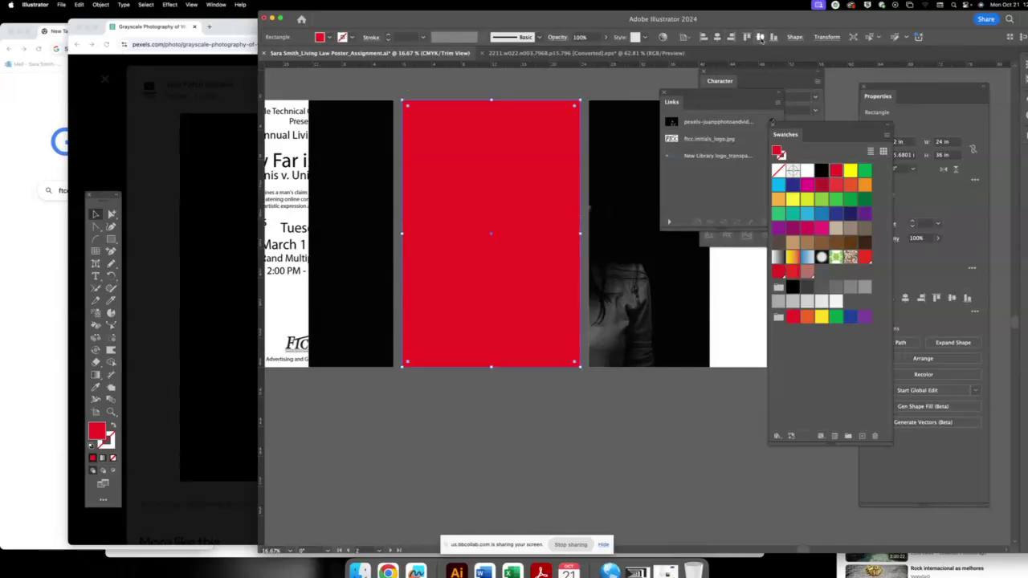
click(470, 84)
drag(478, 81, 514, 128)
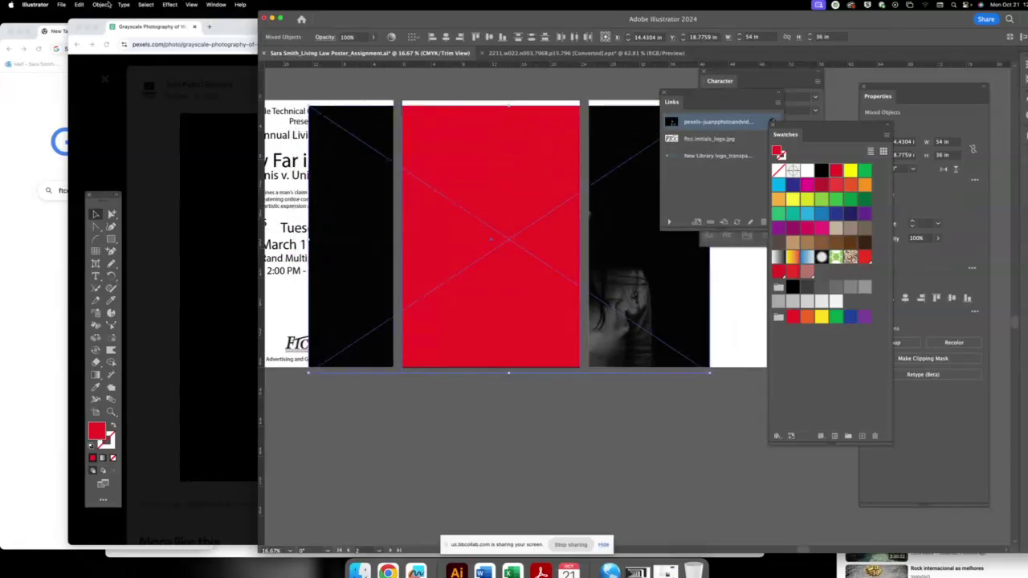
- Clip the photo inside the red rectangle and nudge it up to fill its artboard
click(104, 4)
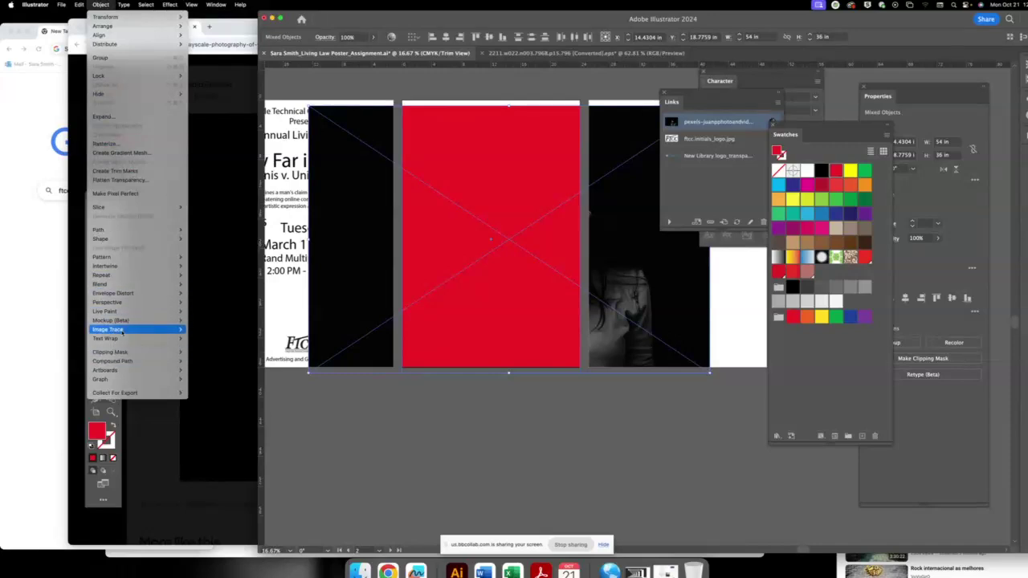
click(197, 354)
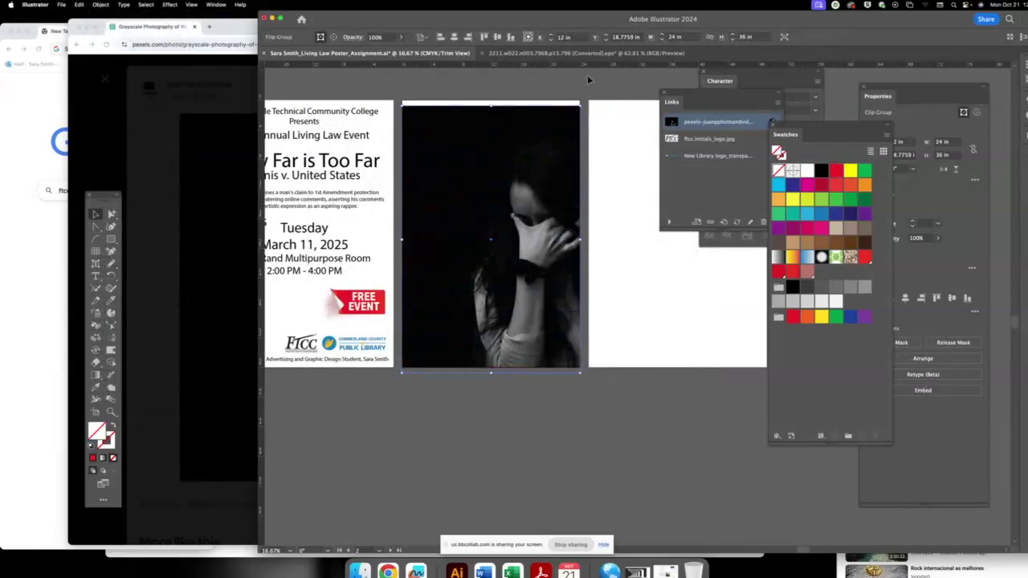
click(455, 39)
click(533, 80)
- Move the Links panel off the Character panel, shift the document left, and select the headline
scroll(485, 199, left, 3)
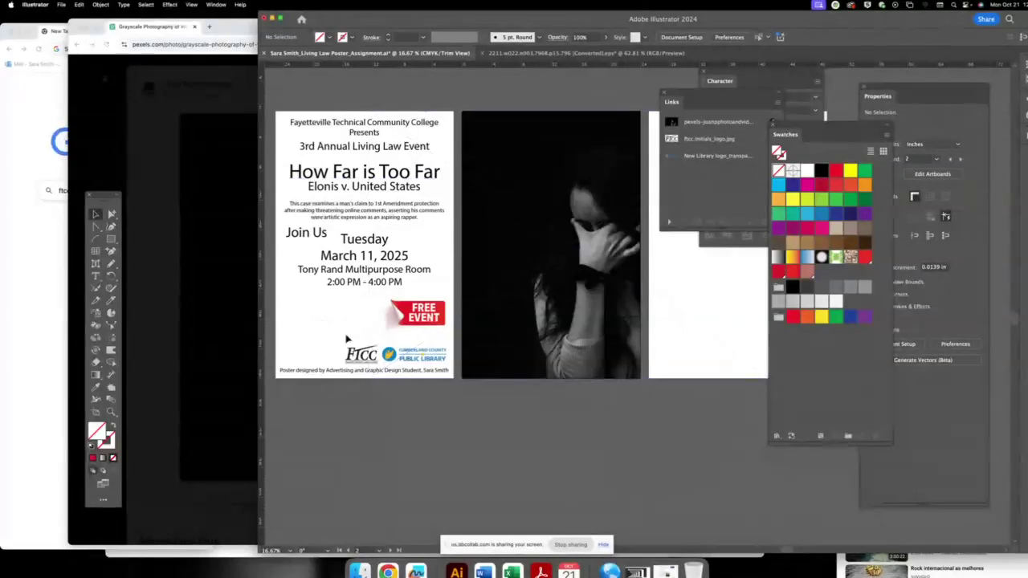
drag(690, 93, 701, 287)
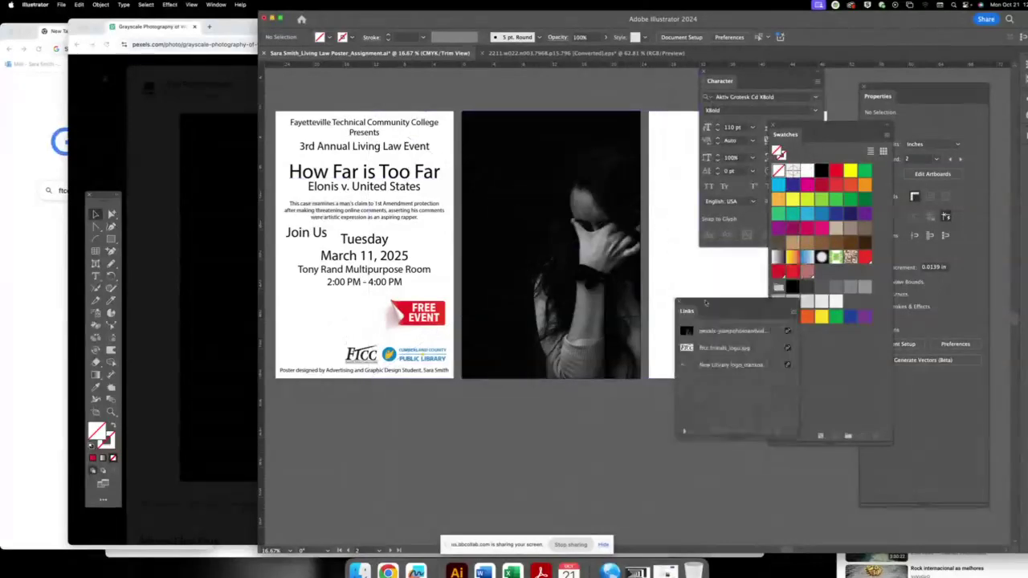
drag(376, 20, 177, 19)
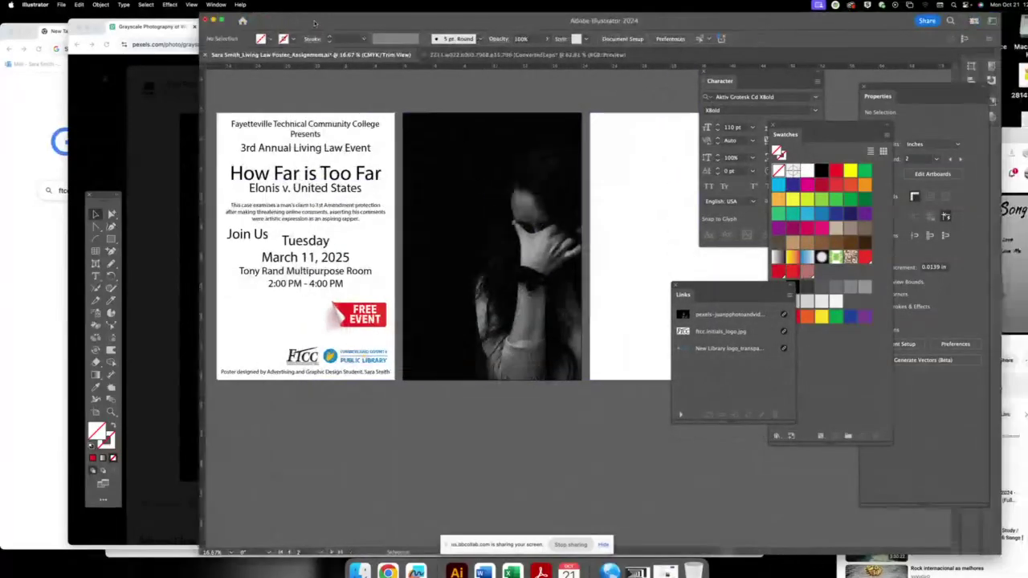
drag(183, 182, 190, 184)
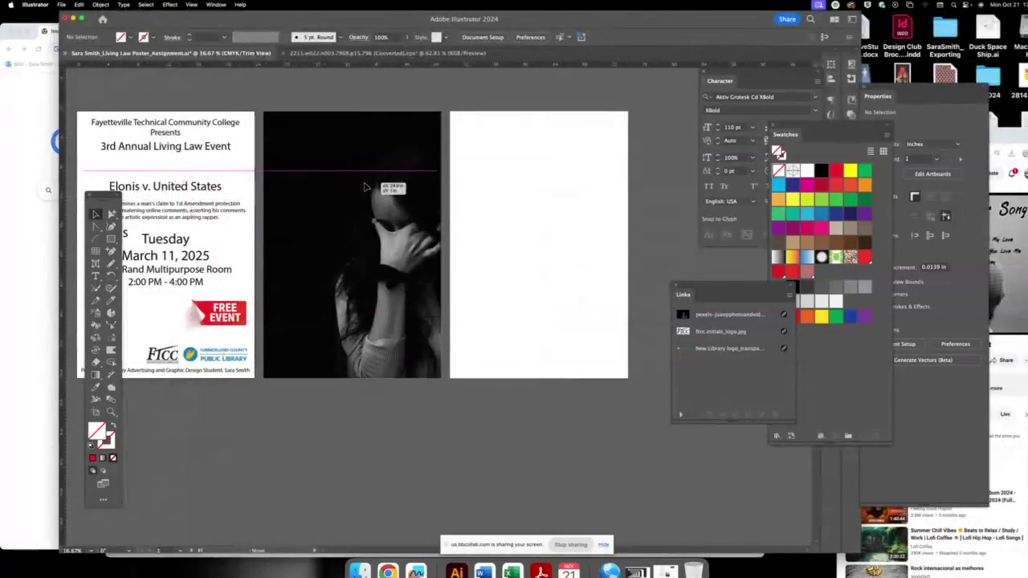
- Copy the How Far is Too Far headline onto the photo, make it white, and set it near the top
click(202, 230)
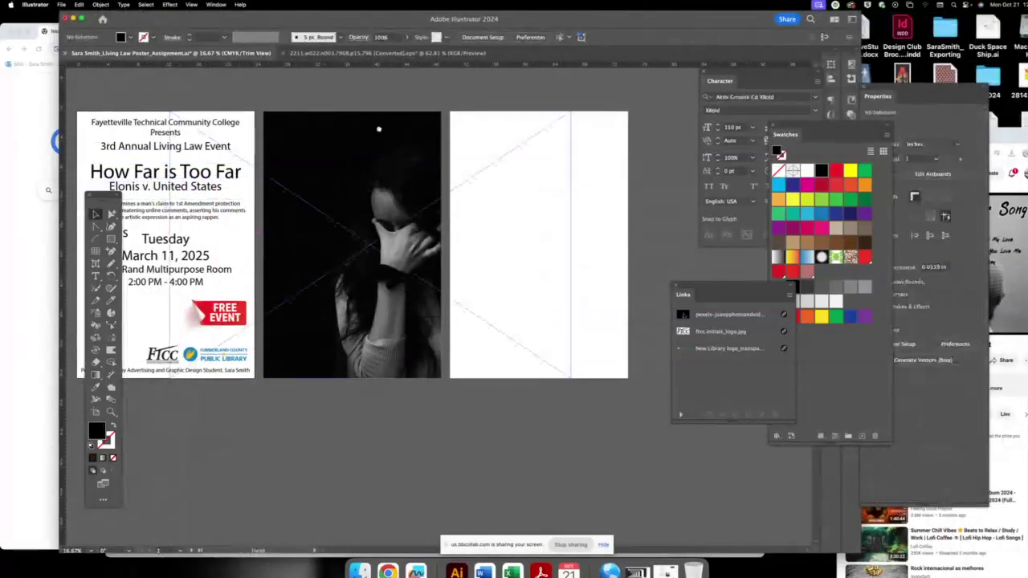
scroll(202, 230, left, 3)
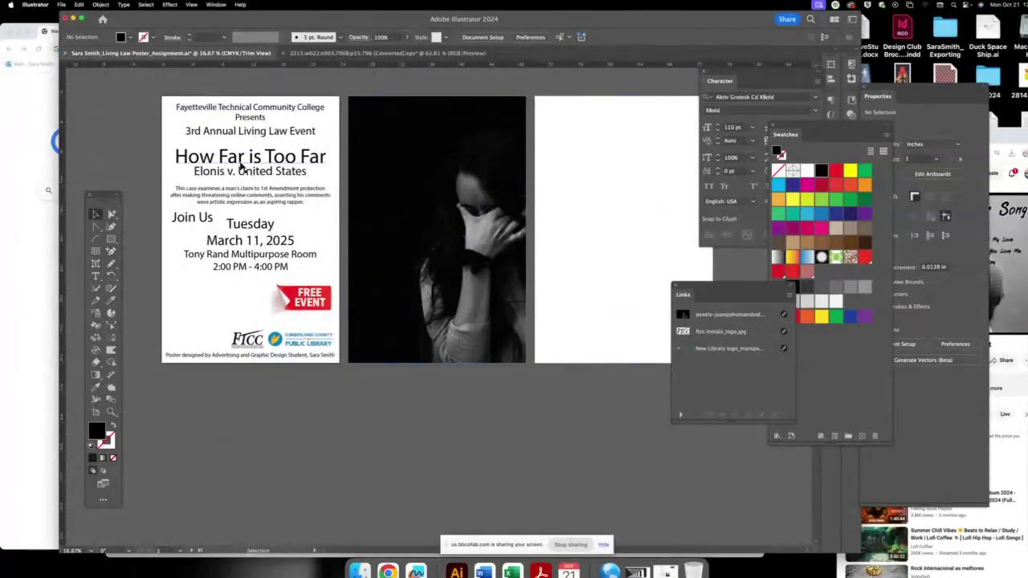
drag(239, 165, 433, 143)
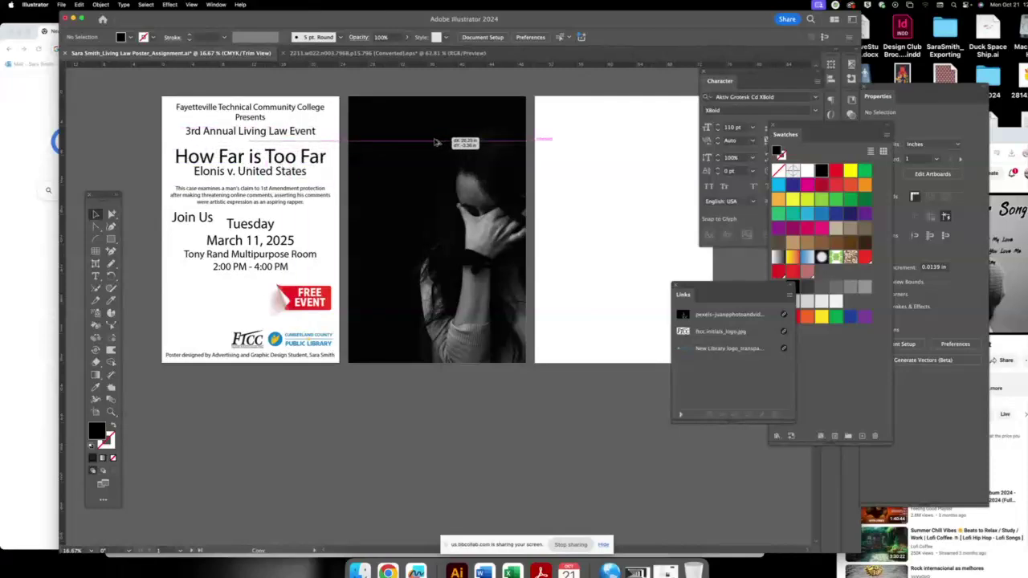
click(807, 172)
text(How Far is Too Far)
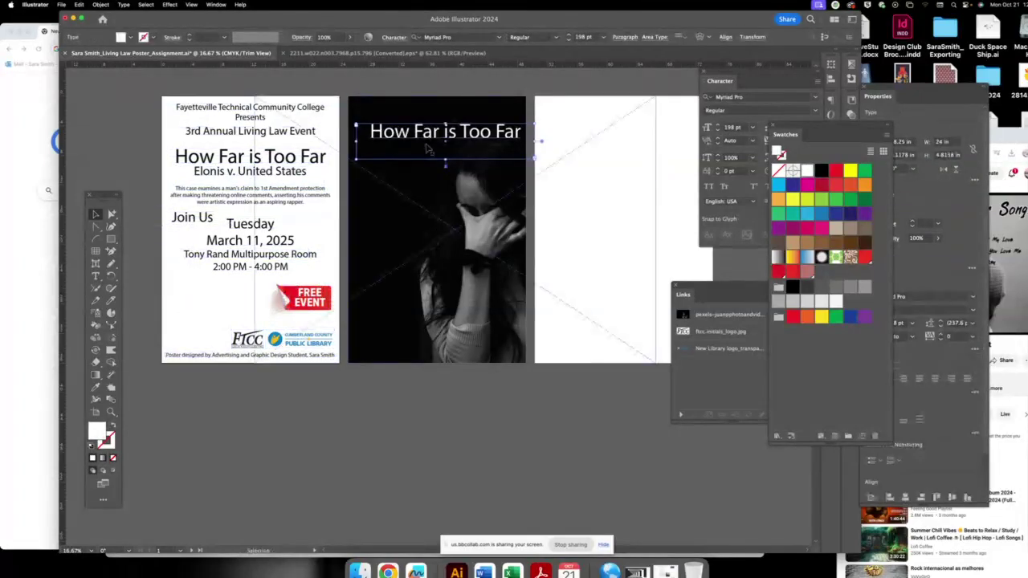
drag(468, 140, 460, 139)
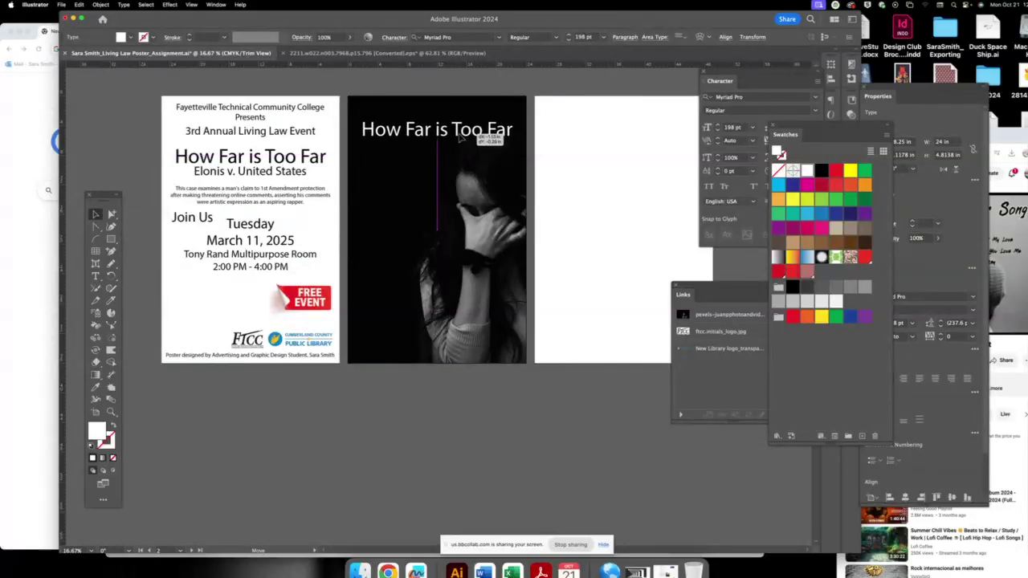
- Change the headline's font to Nexa Rust Sans Black 2
triple_click(460, 135)
click(771, 97)
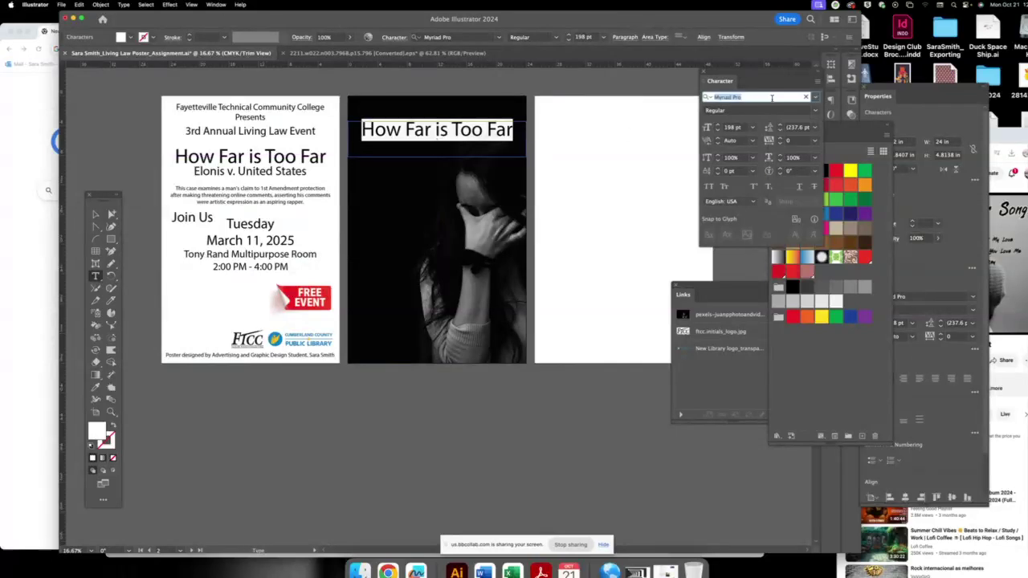
key(Down)
key(Down)
key(Down)
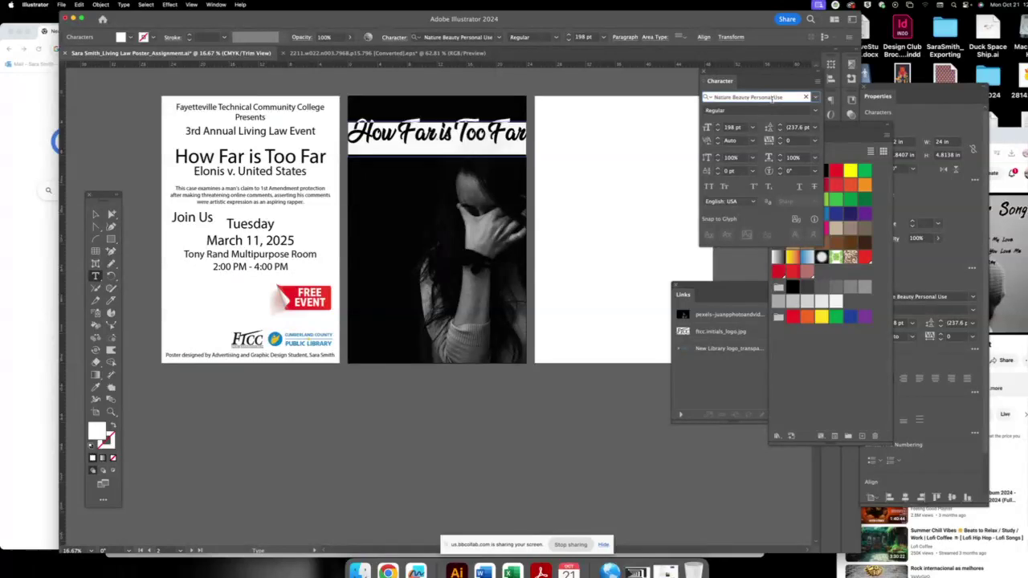
key(Down)
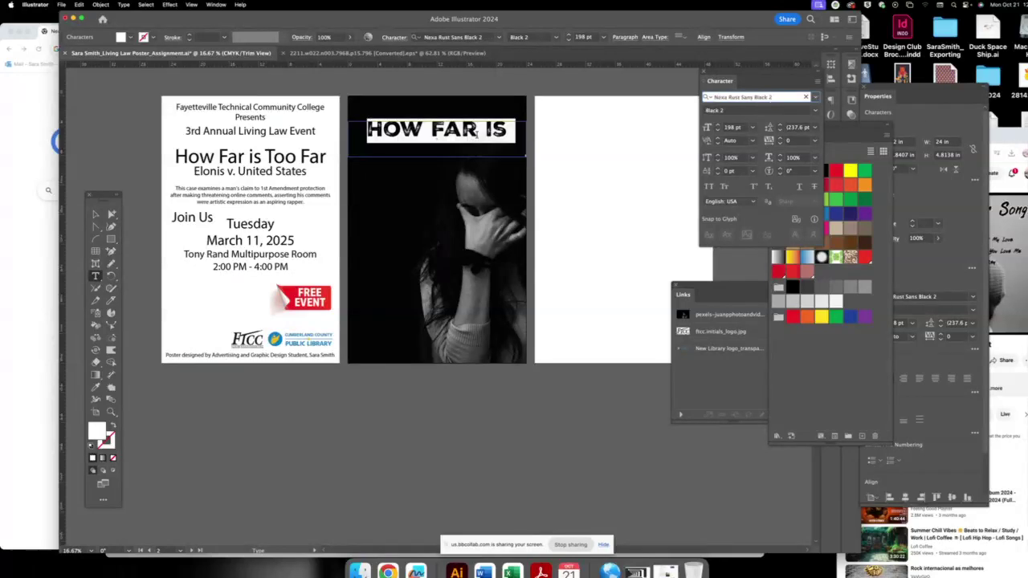
key(Escape)
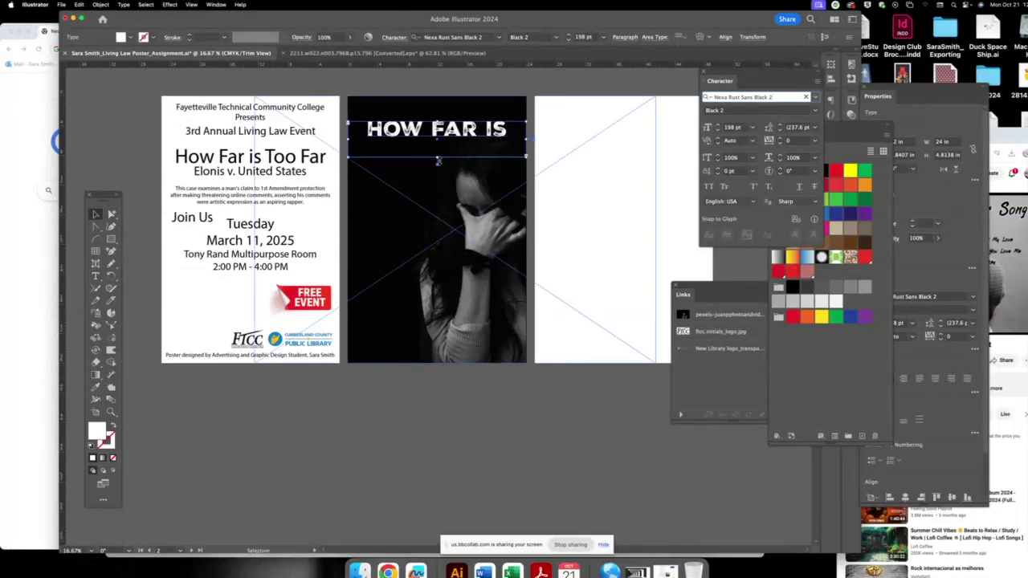
- Enlarge the text frame and break the headline into HOW FAR / IS TOO FAR
drag(438, 160, 437, 217)
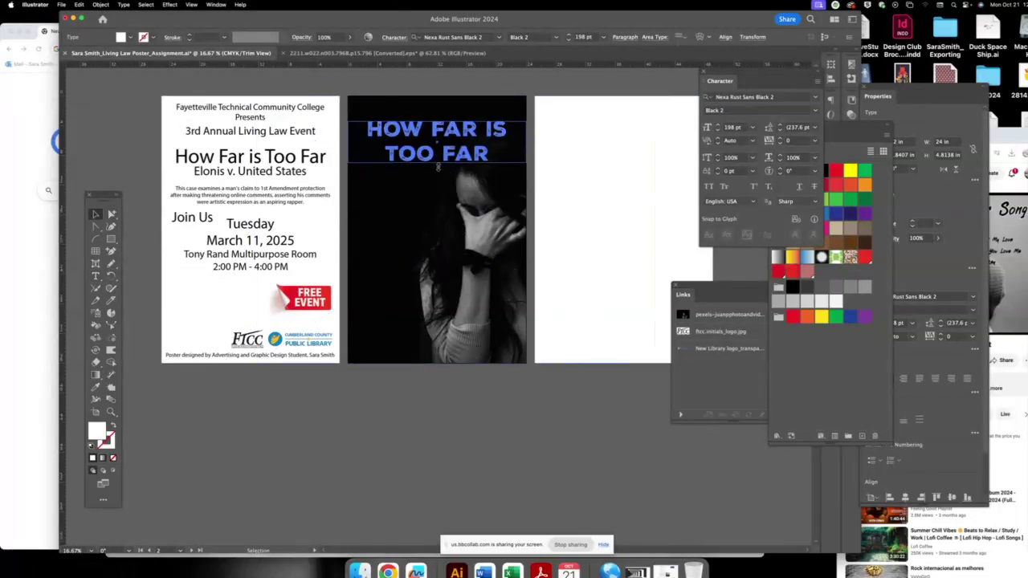
double_click(492, 138)
key(Return)
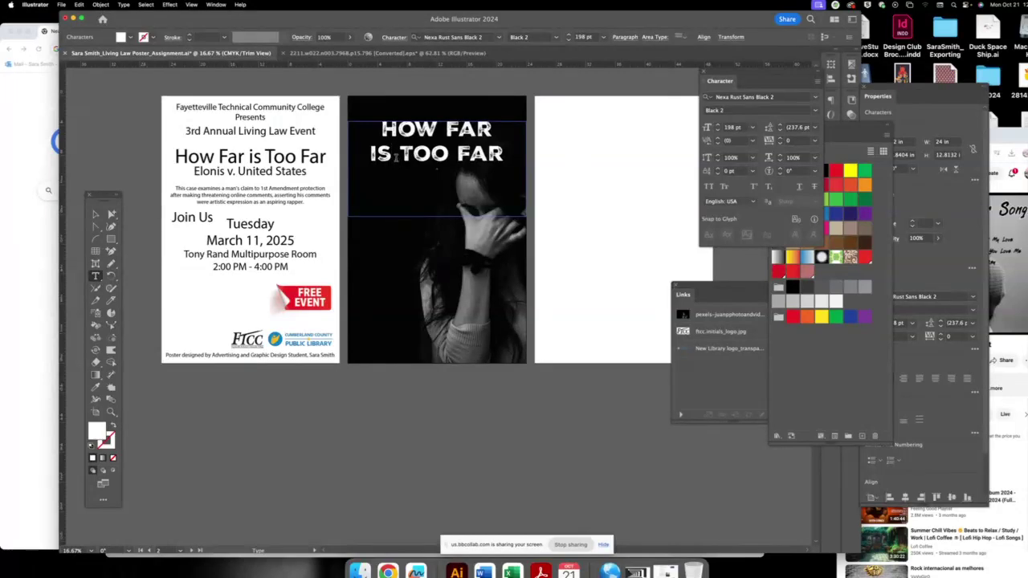
- Remove the extra space and tighten the kerning between the headline's words
key(Escape)
key(super+equal)
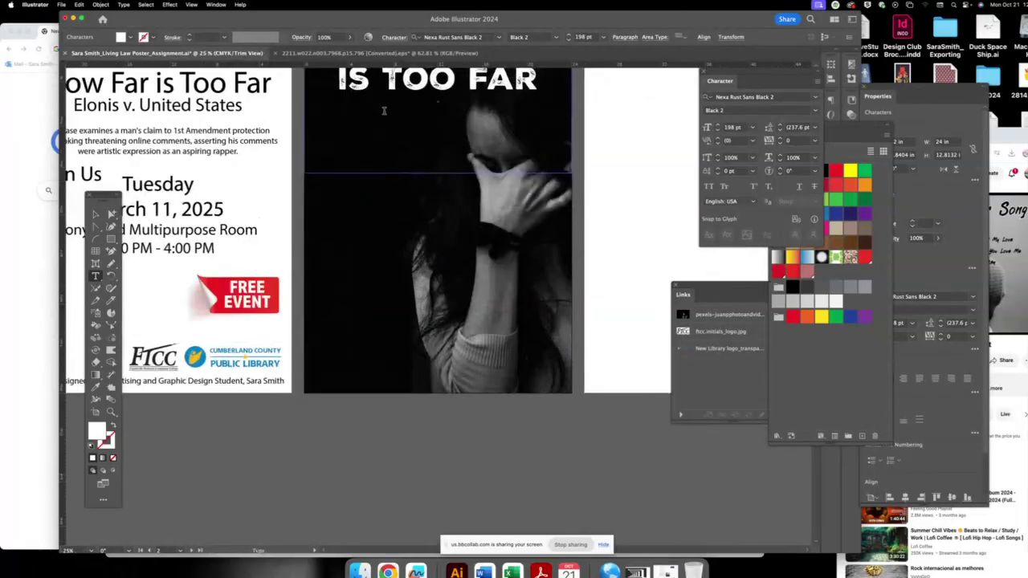
click(383, 110)
key(BackSpace)
key(Escape)
scroll(510, 139, up, 5)
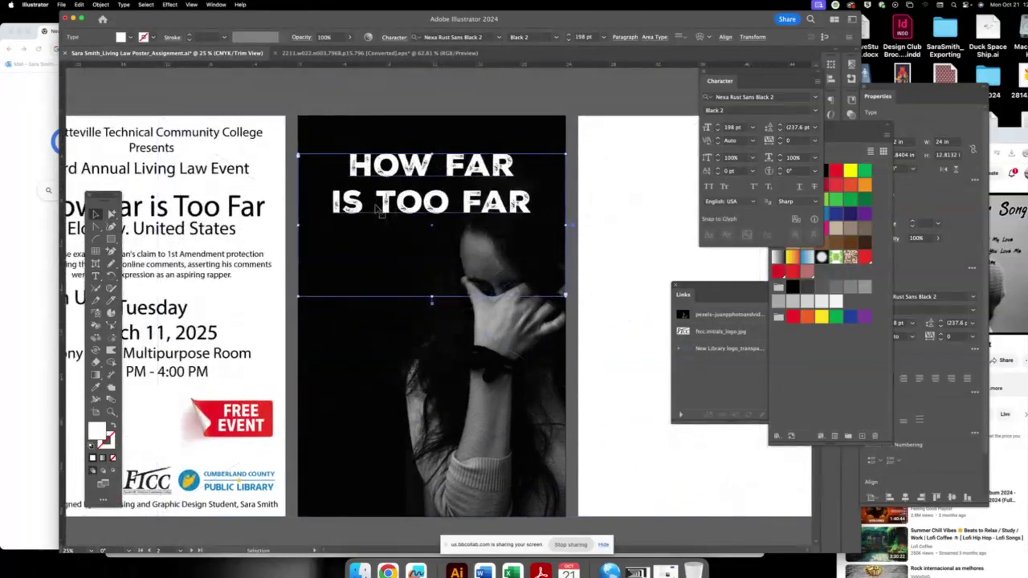
click(373, 206)
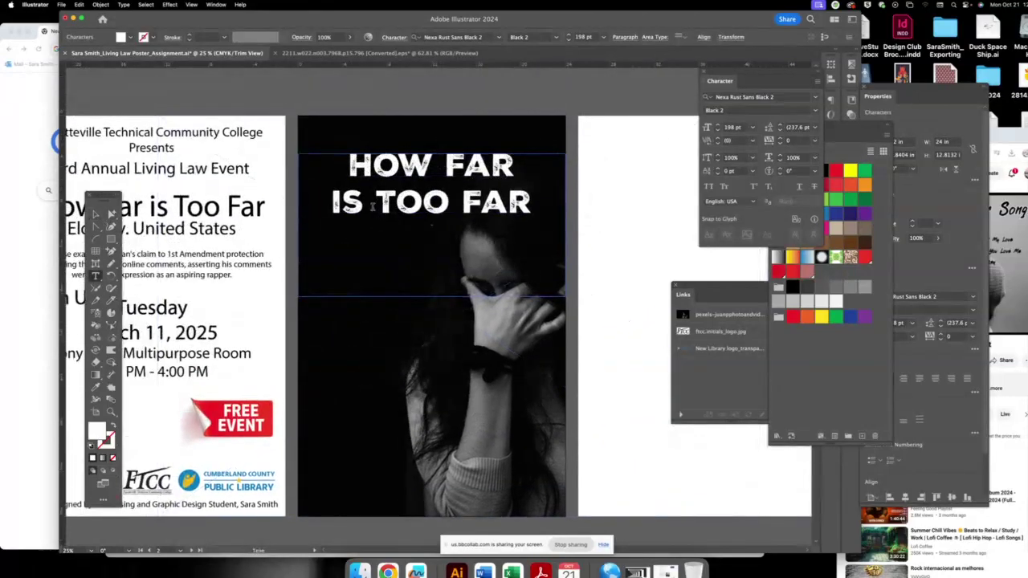
key(alt+Left)
key(alt+Left)
key(alt+Left)
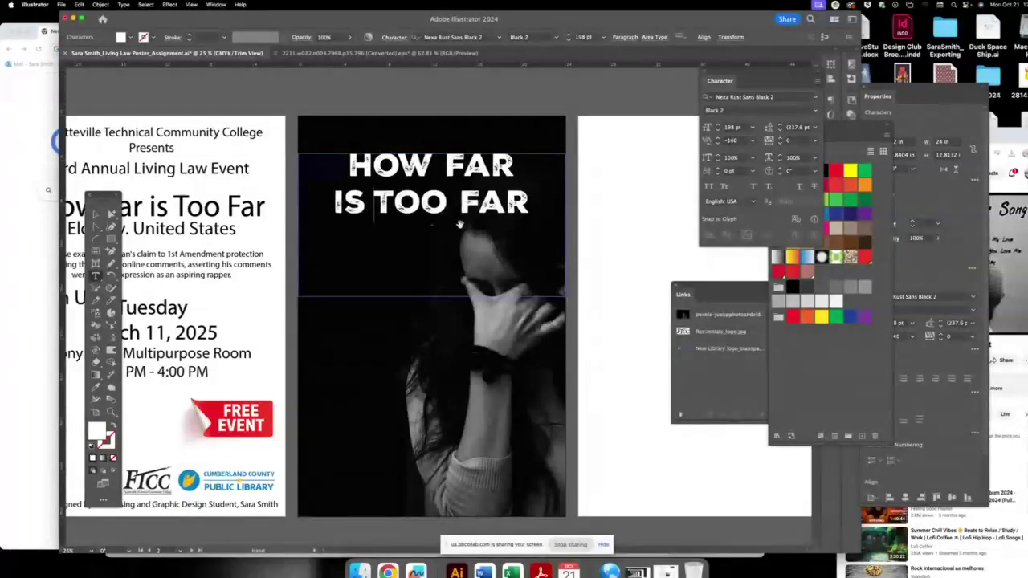
key(Right)
key(Right)
key(Right)
key(alt+Left)
key(alt+Left)
key(alt+Left)
key(alt+Left)
key(alt+Left)
key(alt+Left)
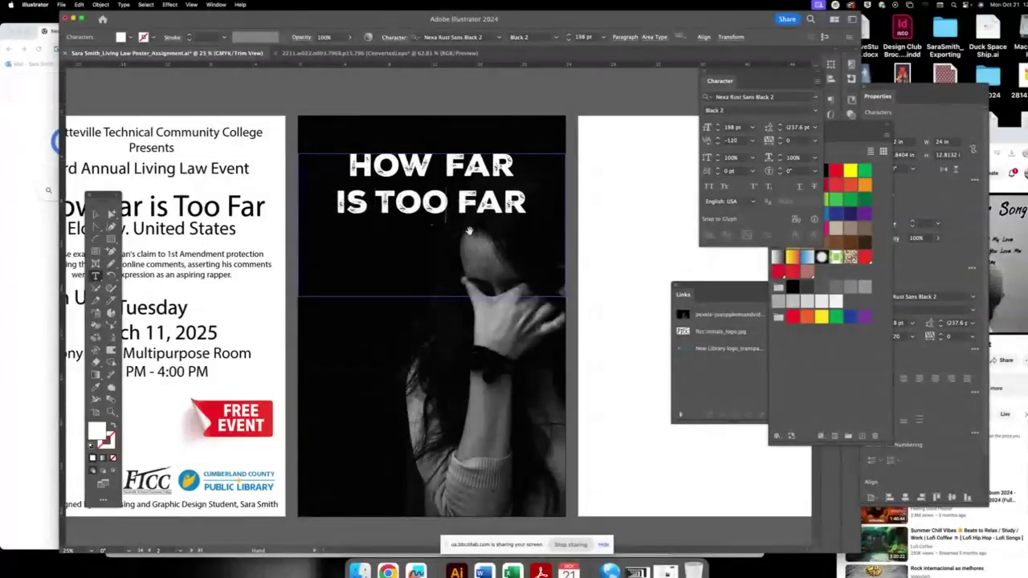
click(442, 164)
key(alt+Left)
key(alt+Left)
key(alt+Left)
key(alt+Left)
key(alt+Left)
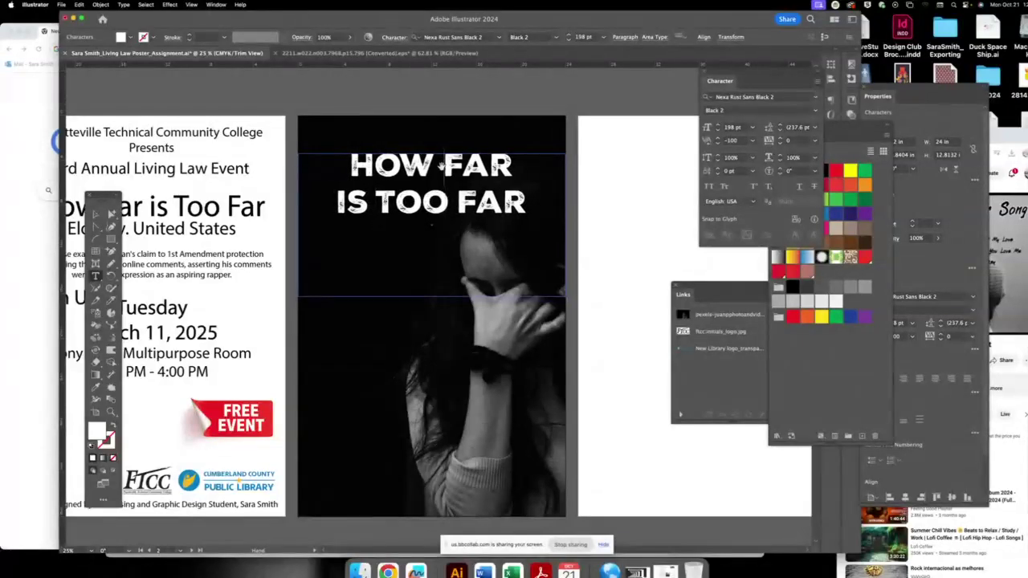
key(alt+Left)
key(alt+Left)
key(alt+Left)
- Reduce the whole headline's leading to 192 pt
drag(526, 205, 345, 169)
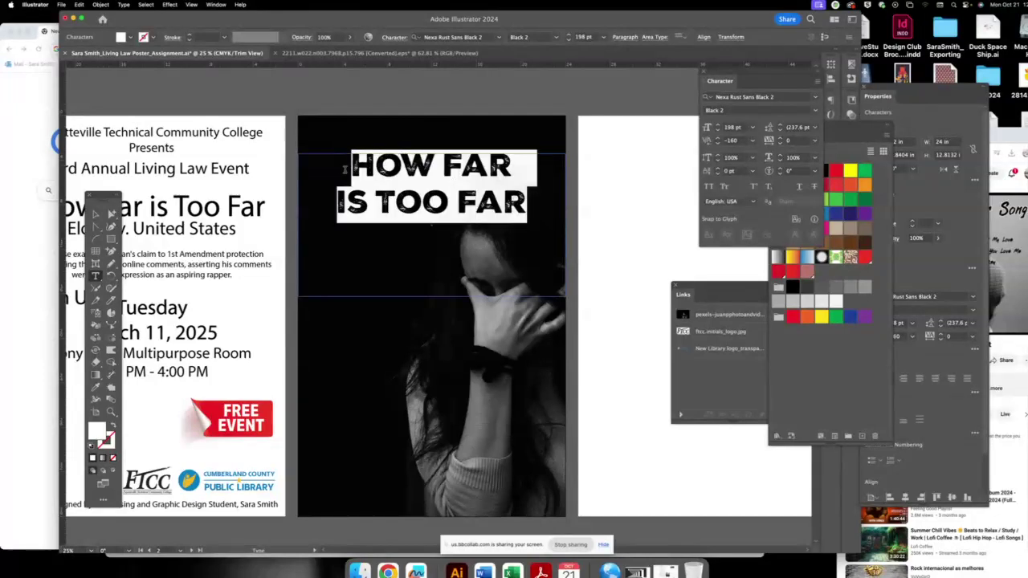
click(779, 131)
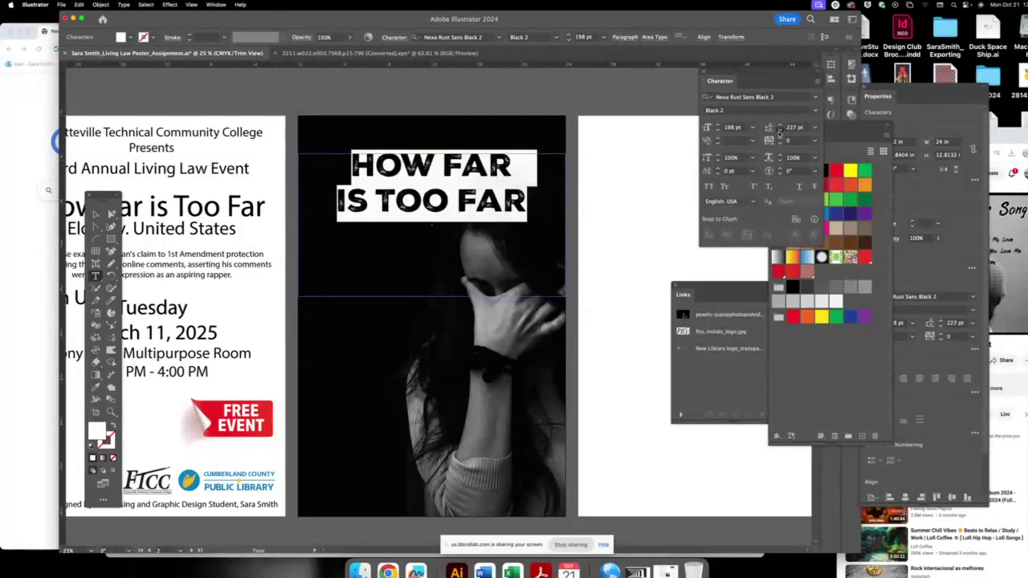
click(779, 131)
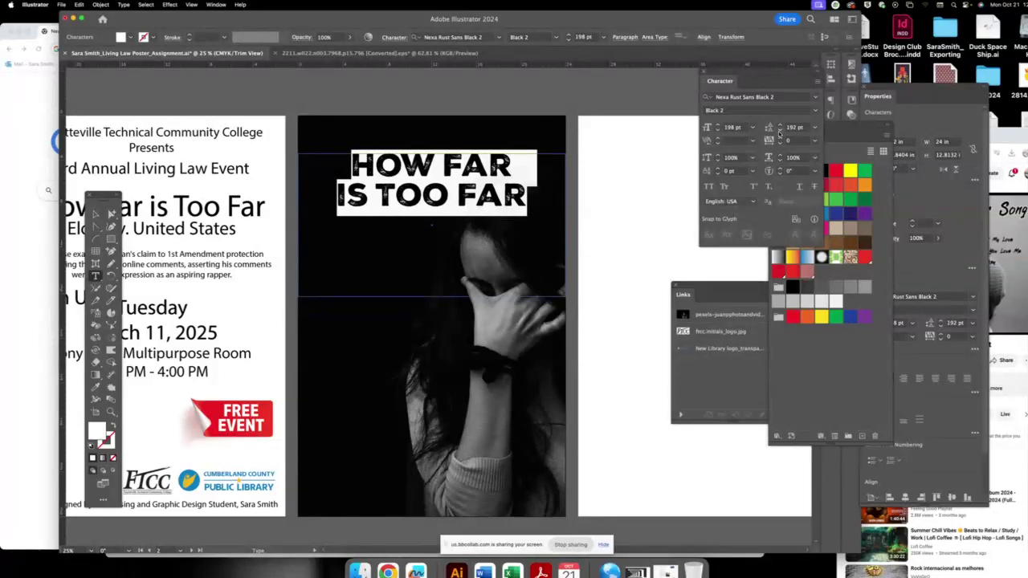
click(96, 215)
click(291, 185)
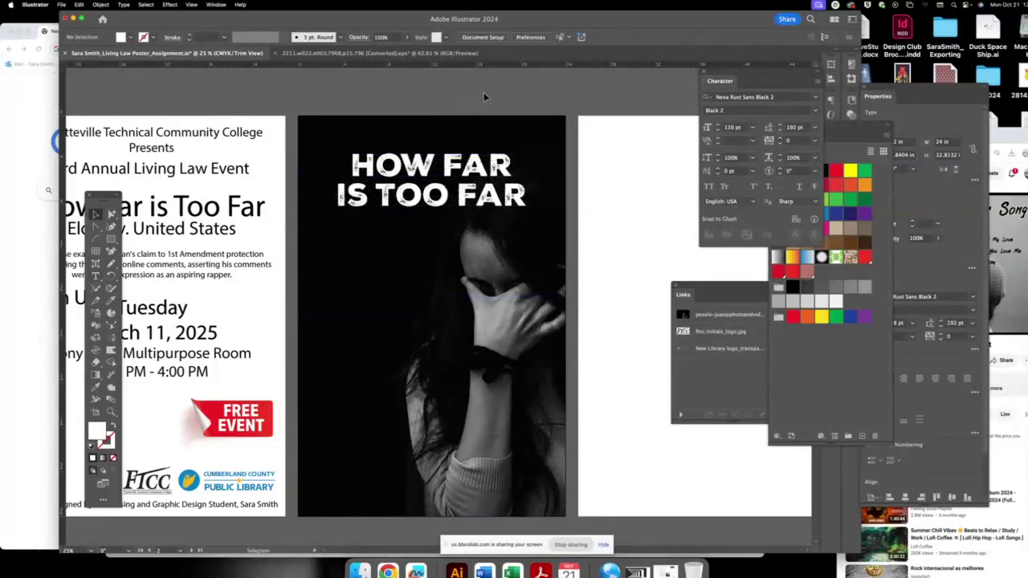
- Try red and magenta fills on the headline, then settle on white and deselect
click(497, 180)
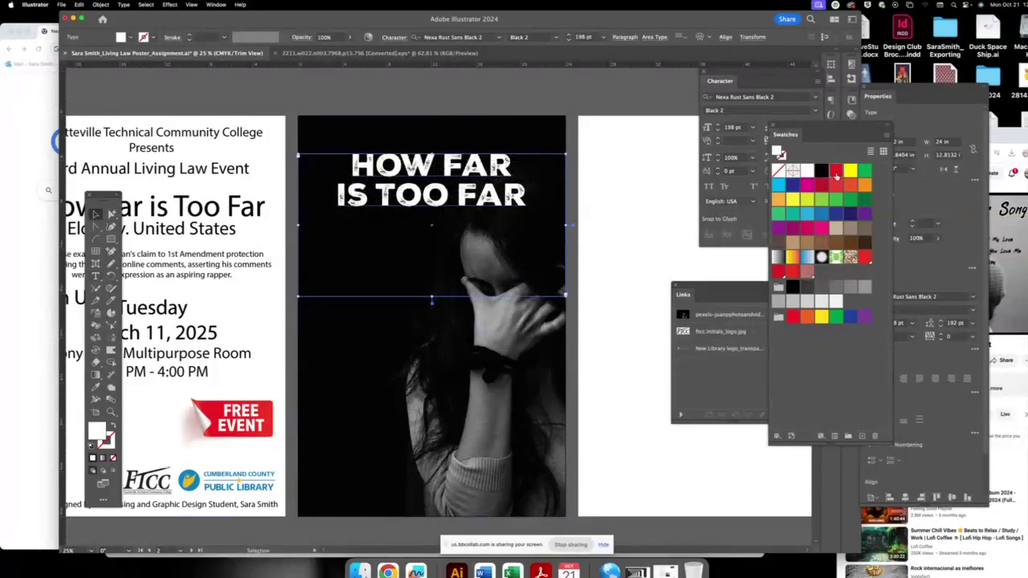
click(836, 172)
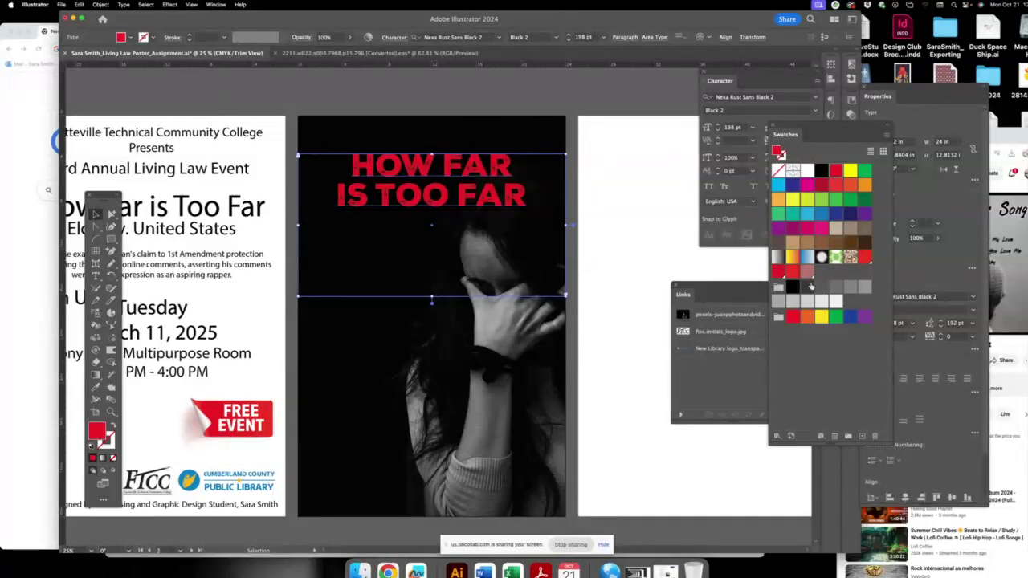
click(821, 302)
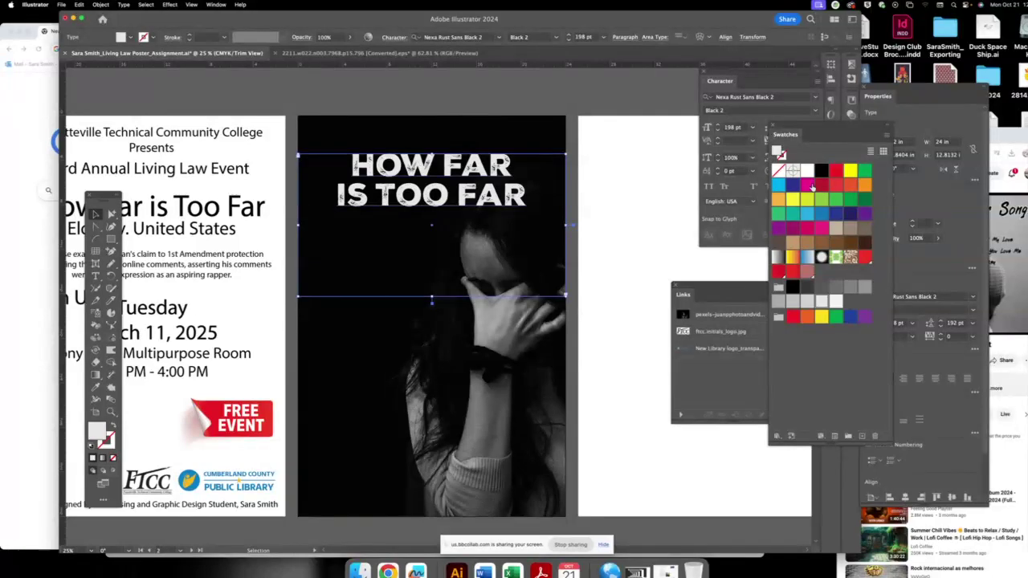
click(807, 185)
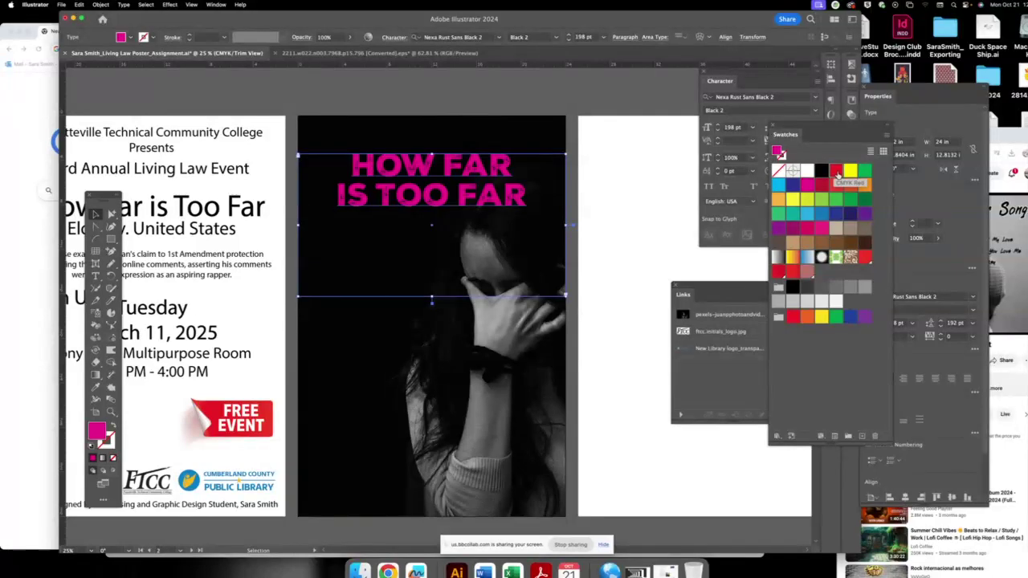
click(836, 172)
click(820, 303)
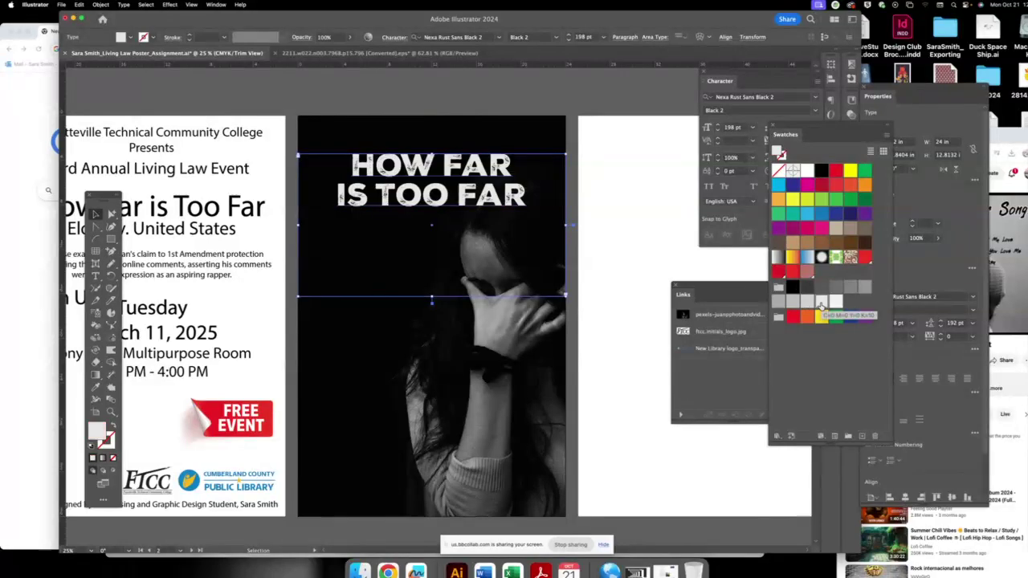
click(575, 95)
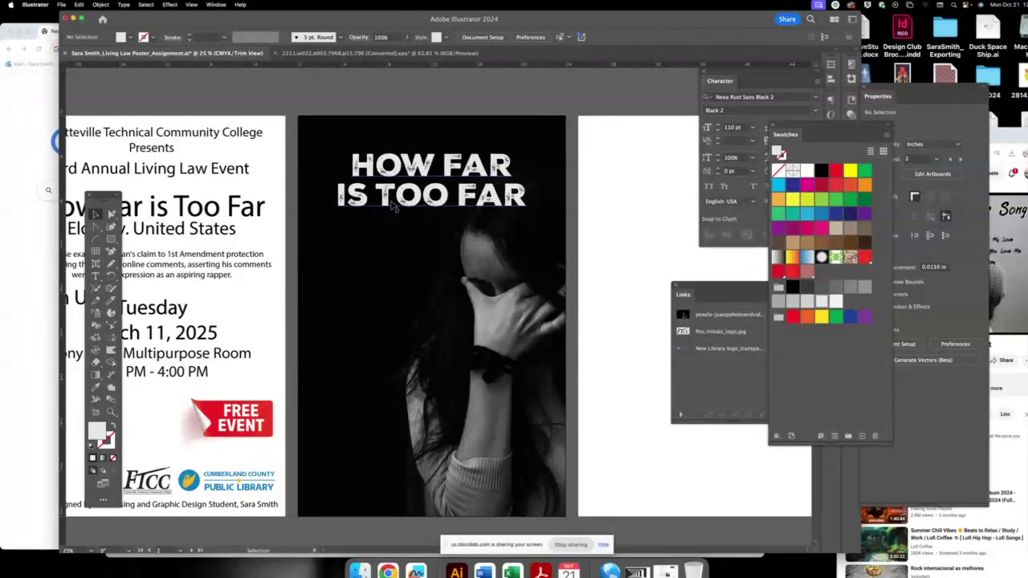
- Tighten the letter spacing of the headline with kerning
double_click(341, 202)
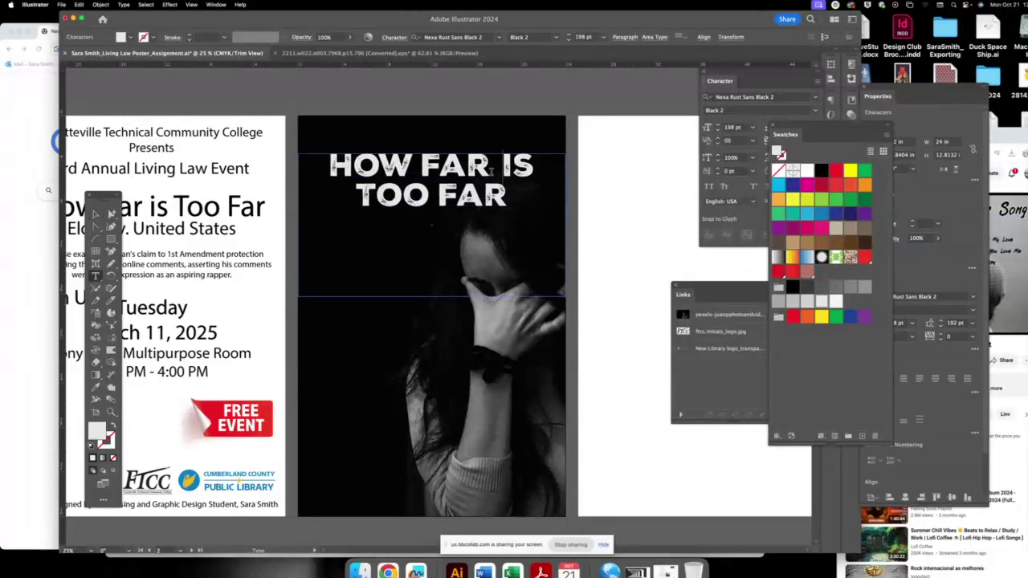
key(alt+Left)
key(alt+Left)
key(alt+Left)
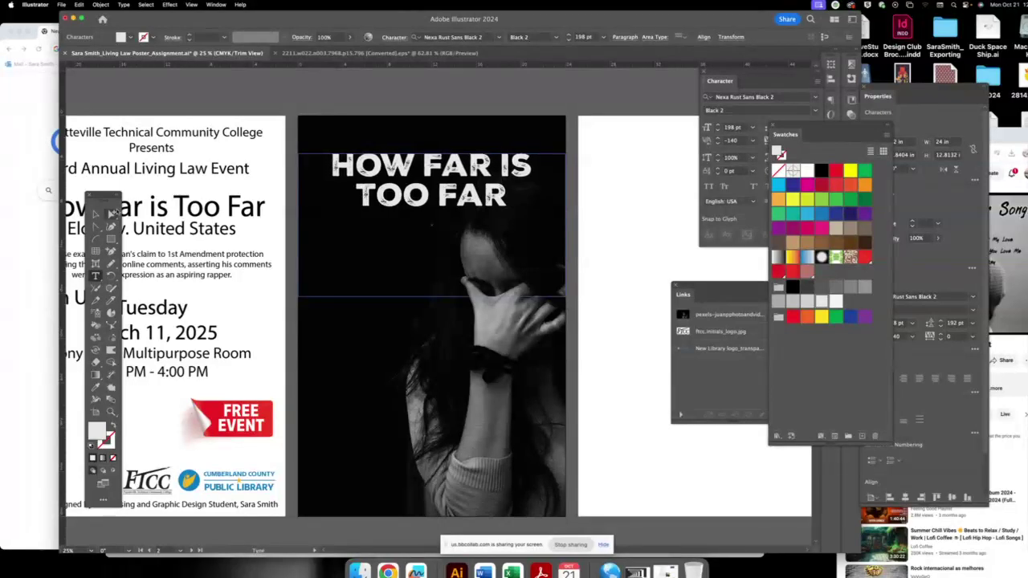
click(96, 213)
click(387, 99)
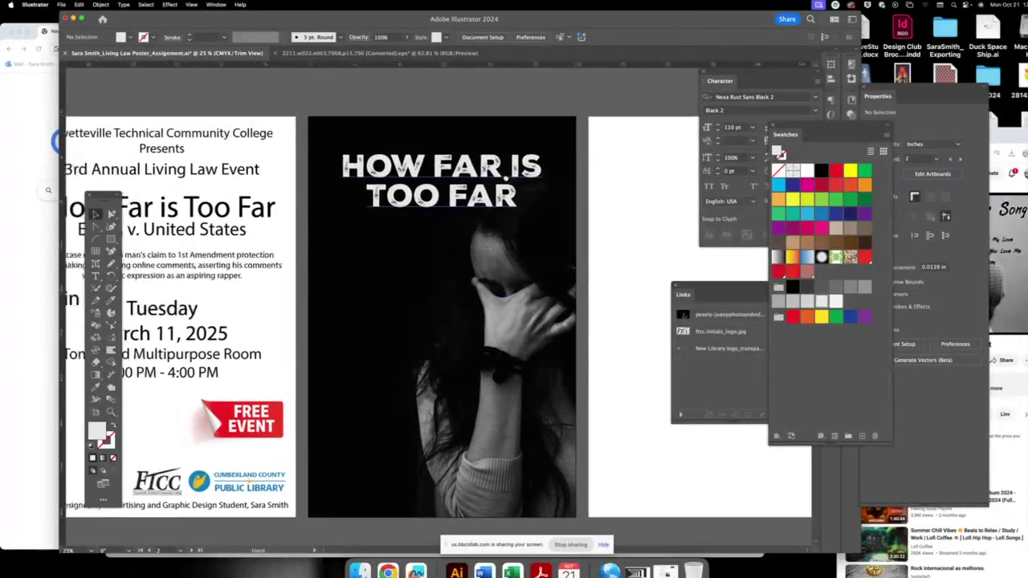
scroll(527, 198, left, 1)
- Enlarge the TOO FAR line to 259 pt and widen its line spacing
double_click(528, 197)
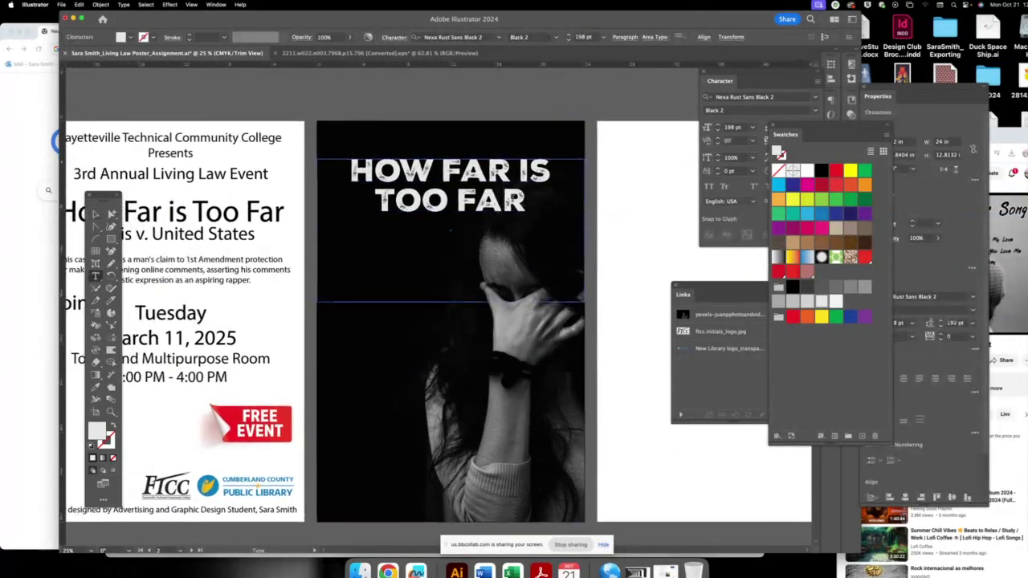
drag(527, 198, 331, 194)
click(718, 126)
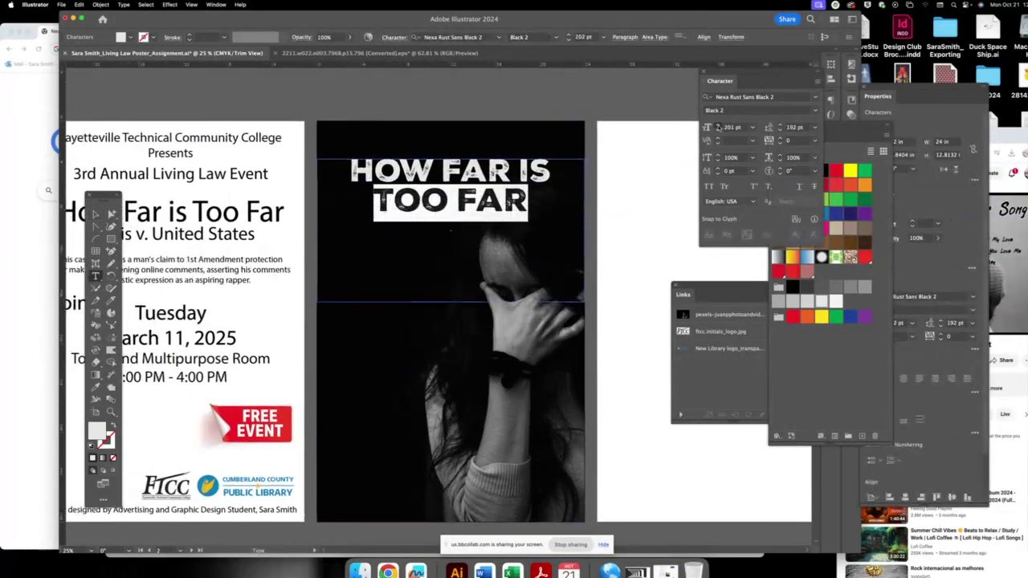
click(717, 126)
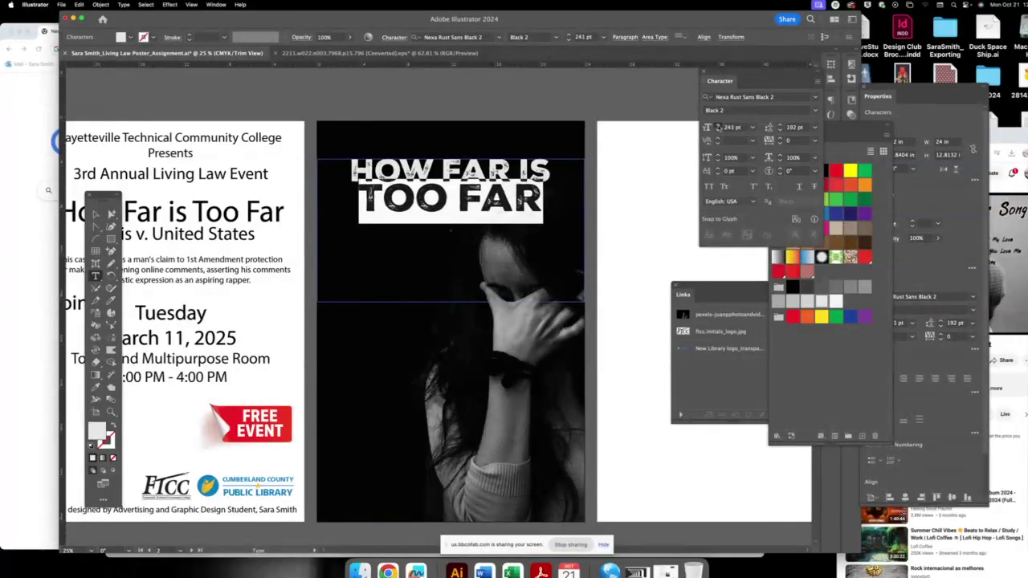
click(718, 126)
text(270)
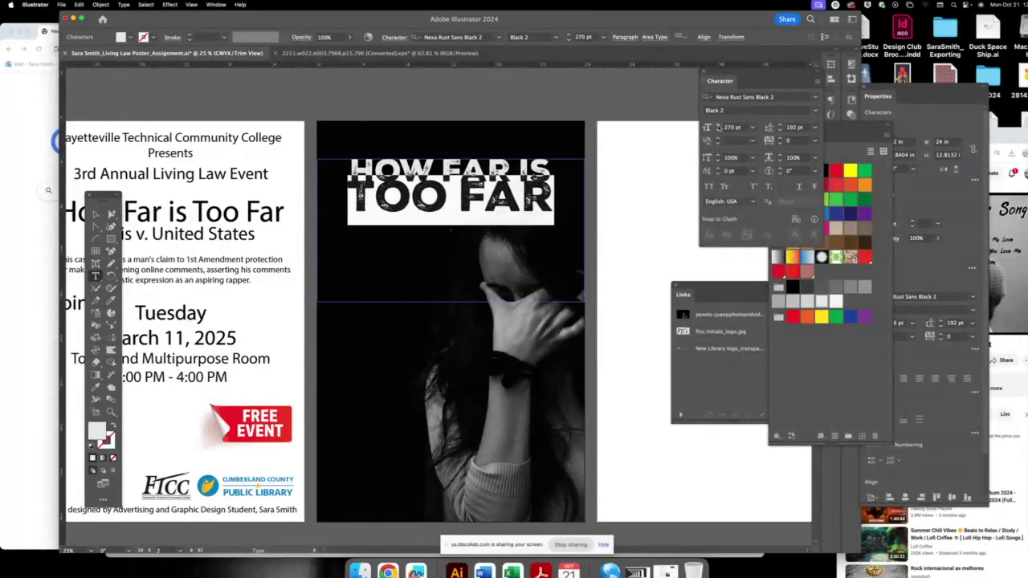
click(719, 131)
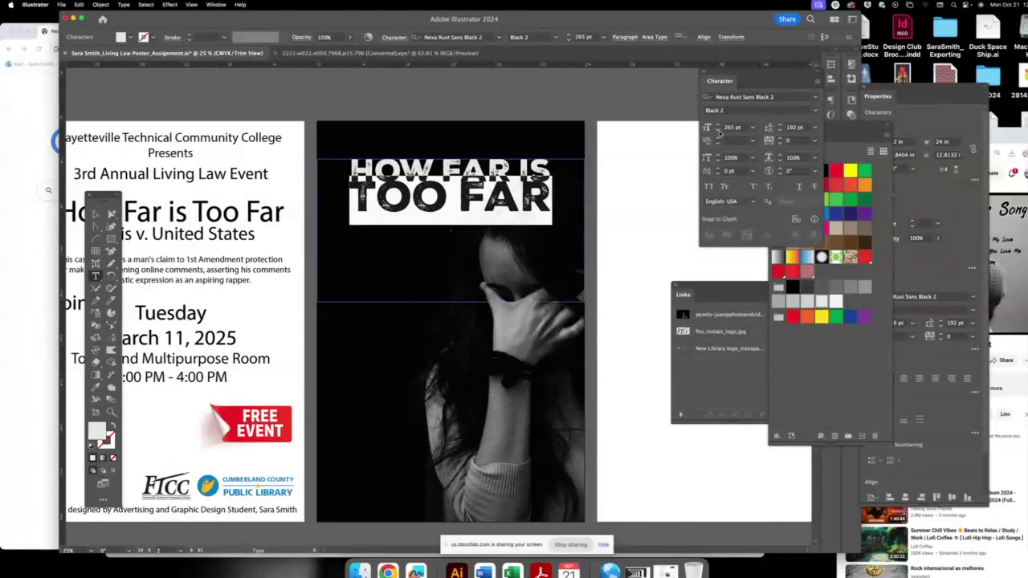
click(718, 131)
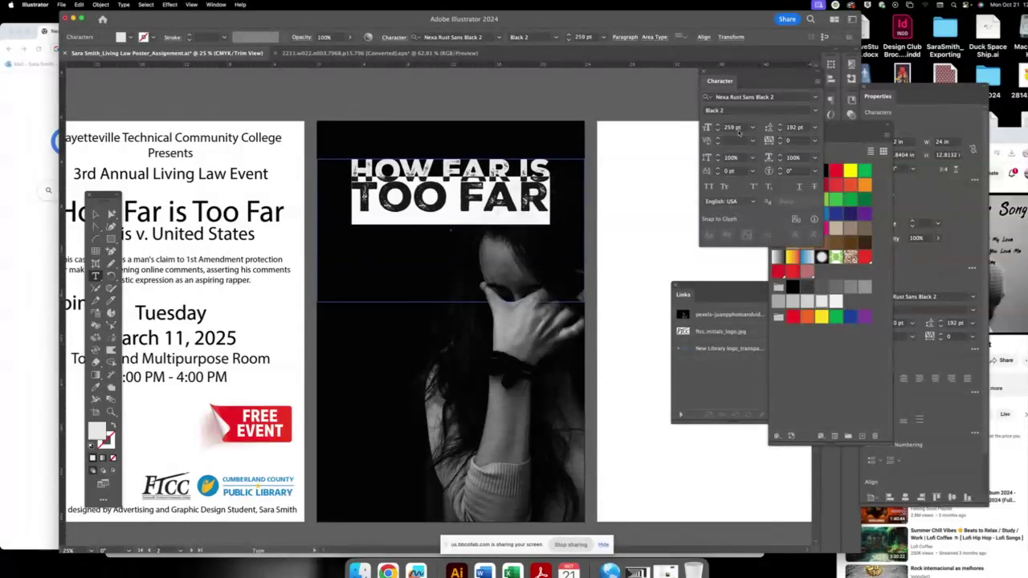
click(780, 125)
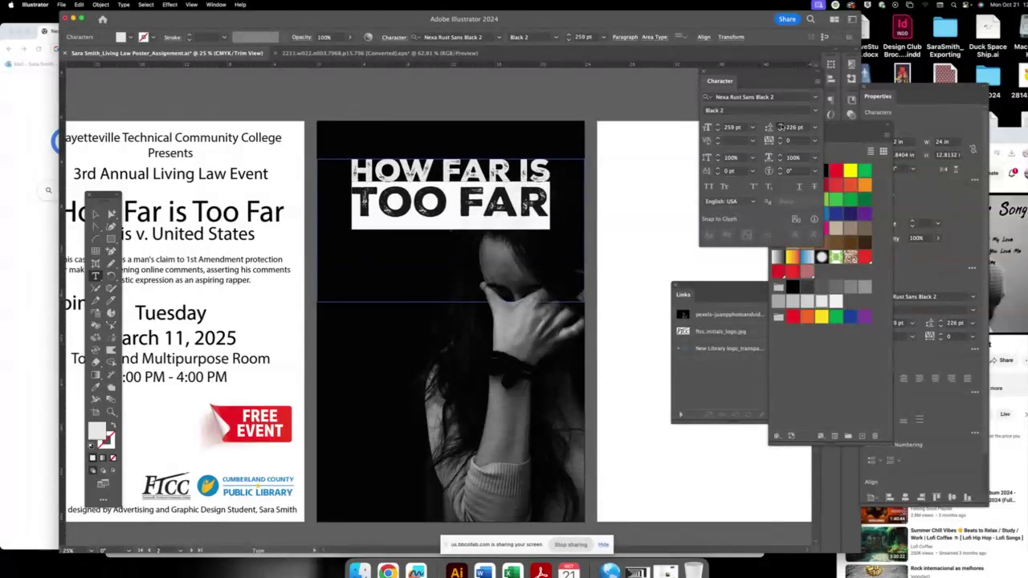
click(780, 126)
click(96, 215)
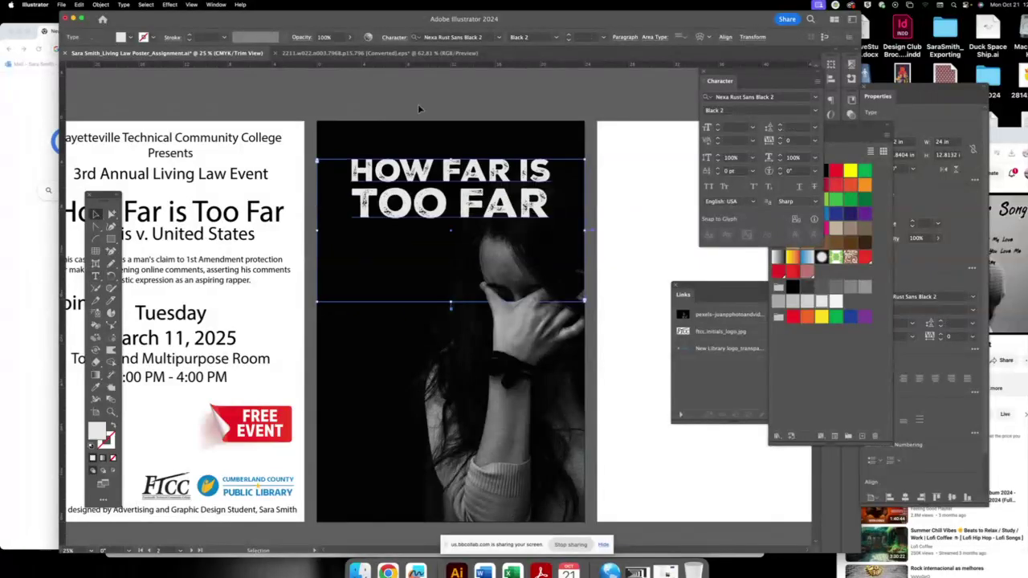
click(422, 103)
- Place a white copy of 'Fayetteville Technical Community College Presents' centred at the dark poster's top
drag(193, 146, 218, 139)
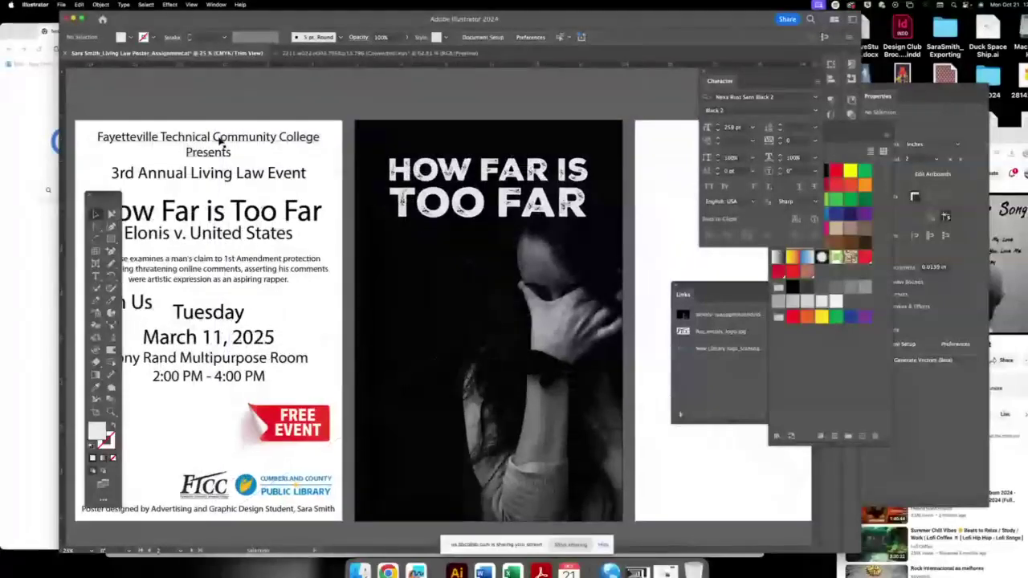
drag(219, 139, 504, 144)
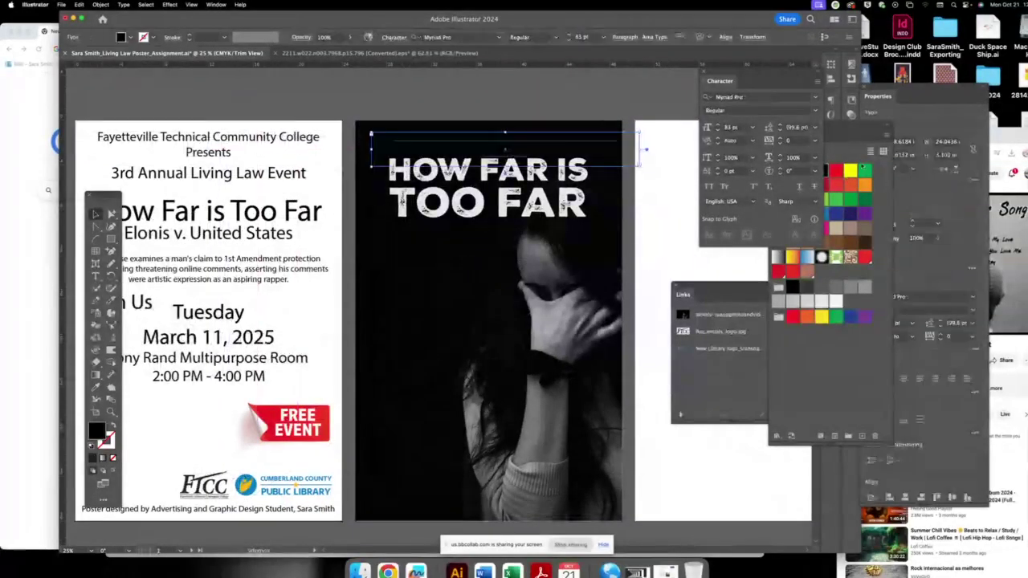
click(849, 133)
click(806, 170)
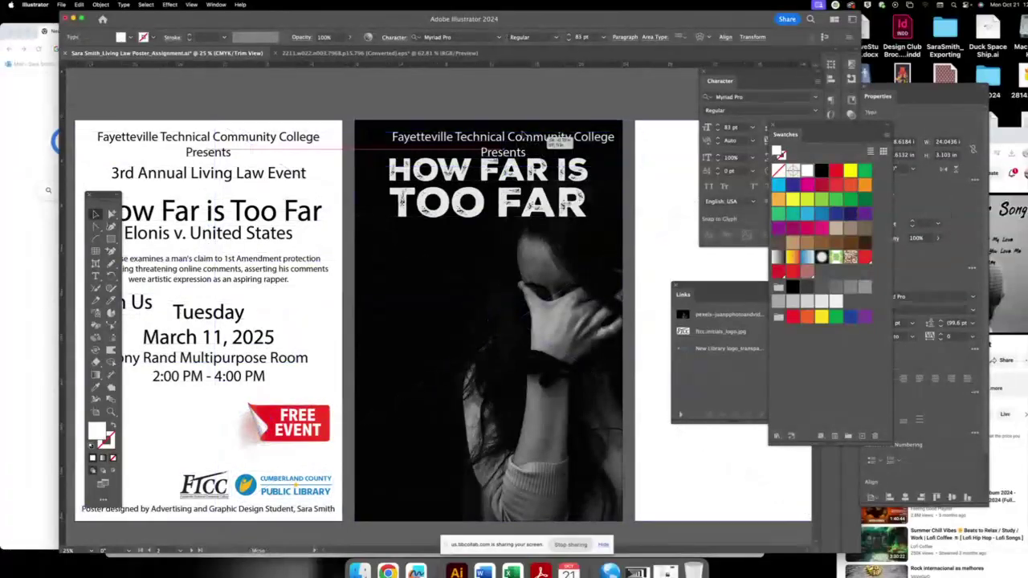
drag(523, 135, 517, 141)
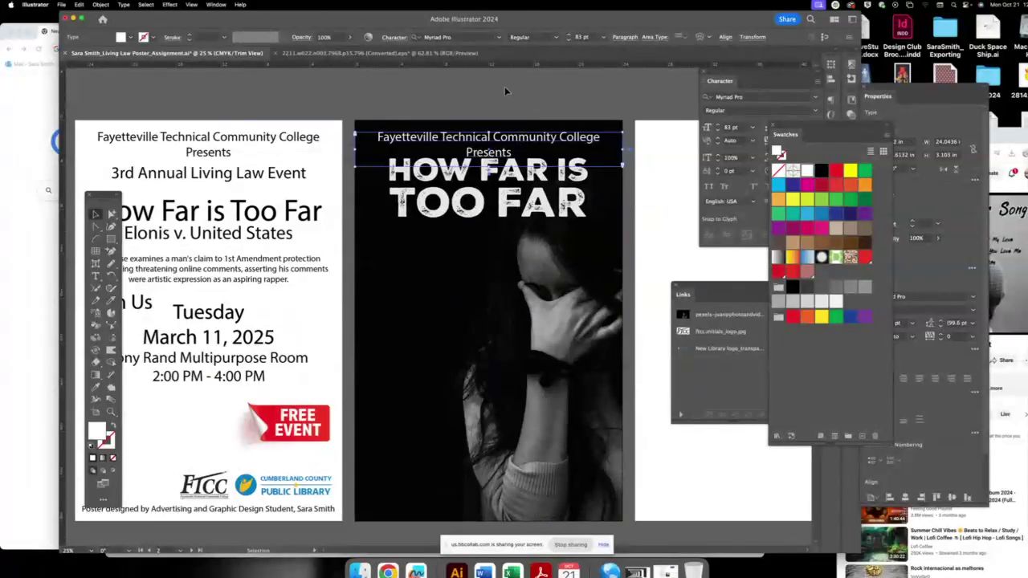
click(505, 91)
- Move the photo onto a new layer named Background, placed below Layer 1 and locked
click(216, 4)
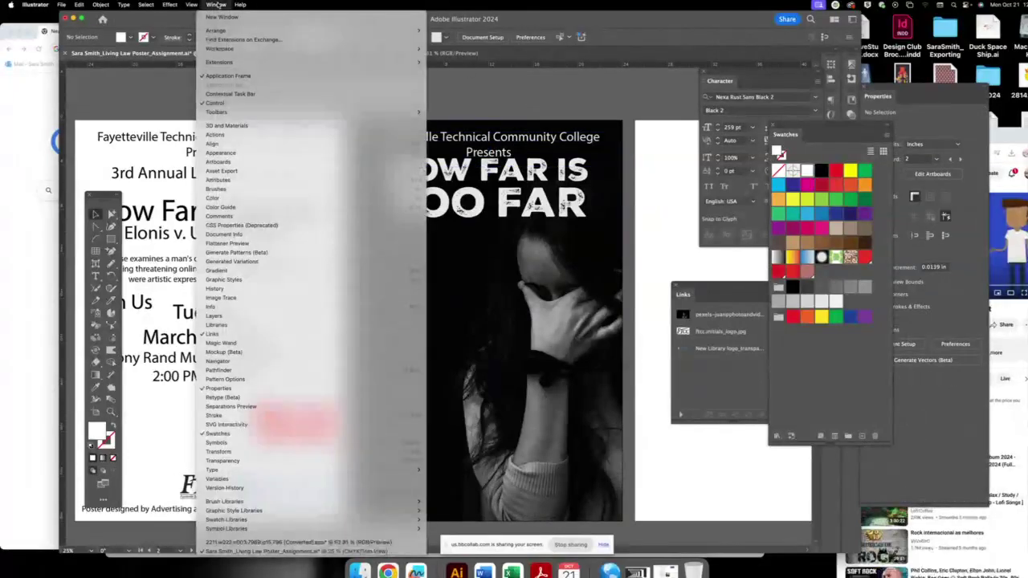
click(257, 318)
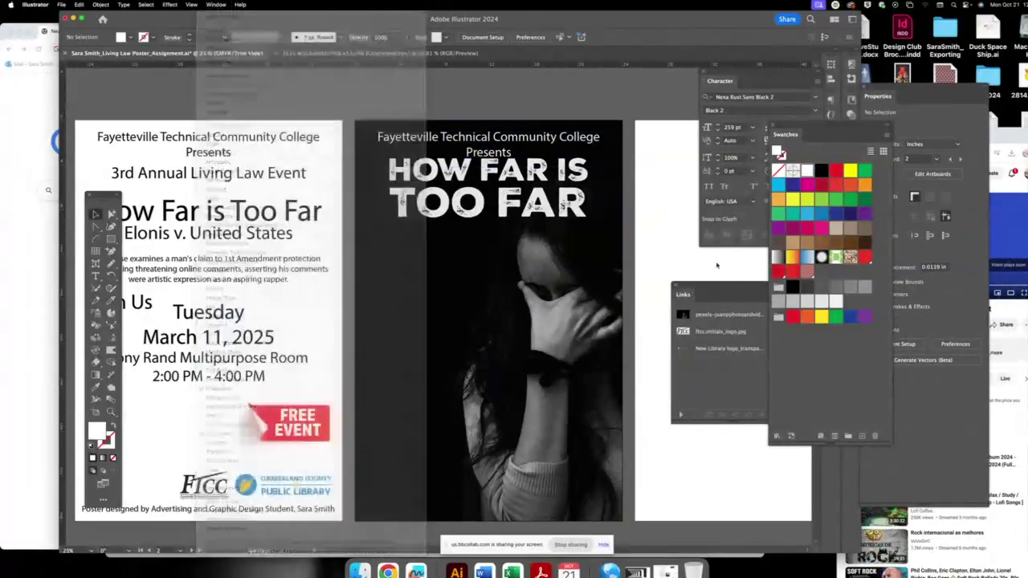
click(529, 126)
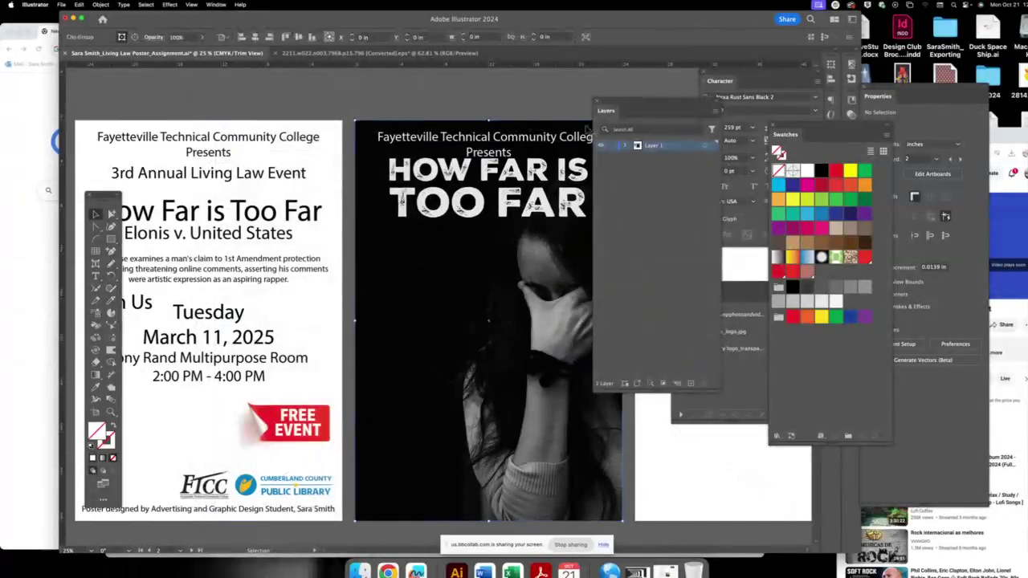
click(690, 384)
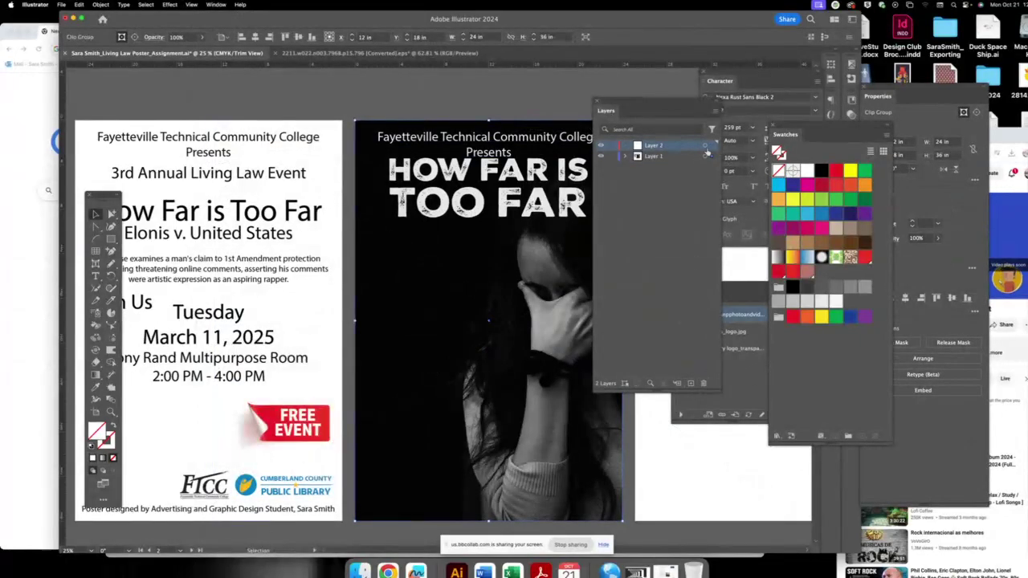
drag(711, 157, 712, 145)
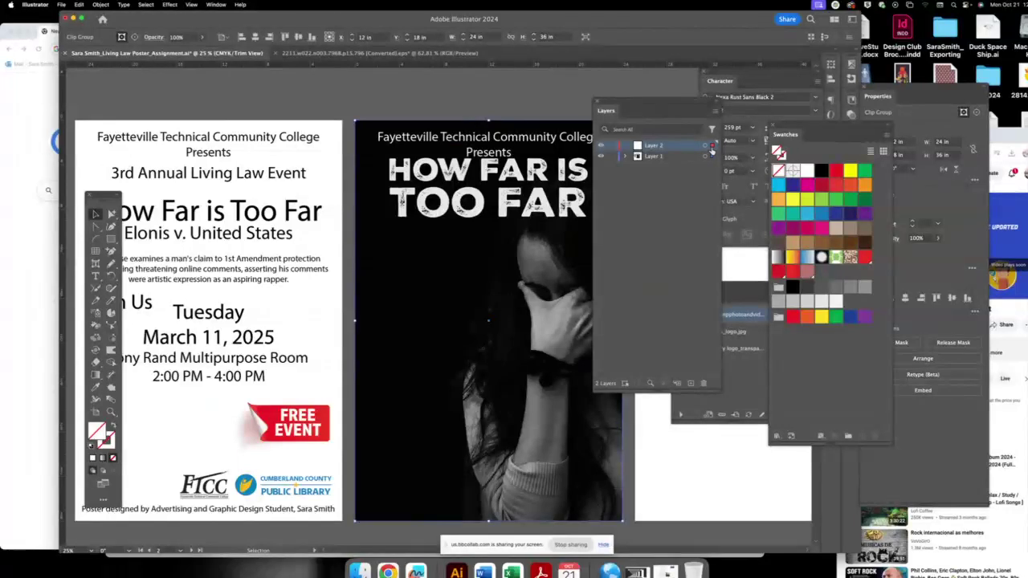
double_click(655, 146)
text(B)
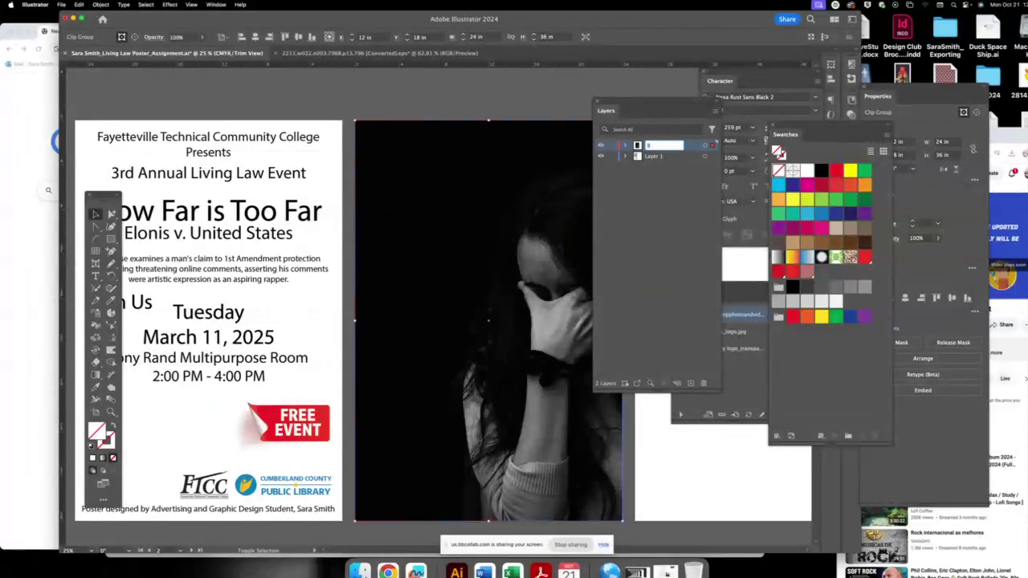
text(ackground)
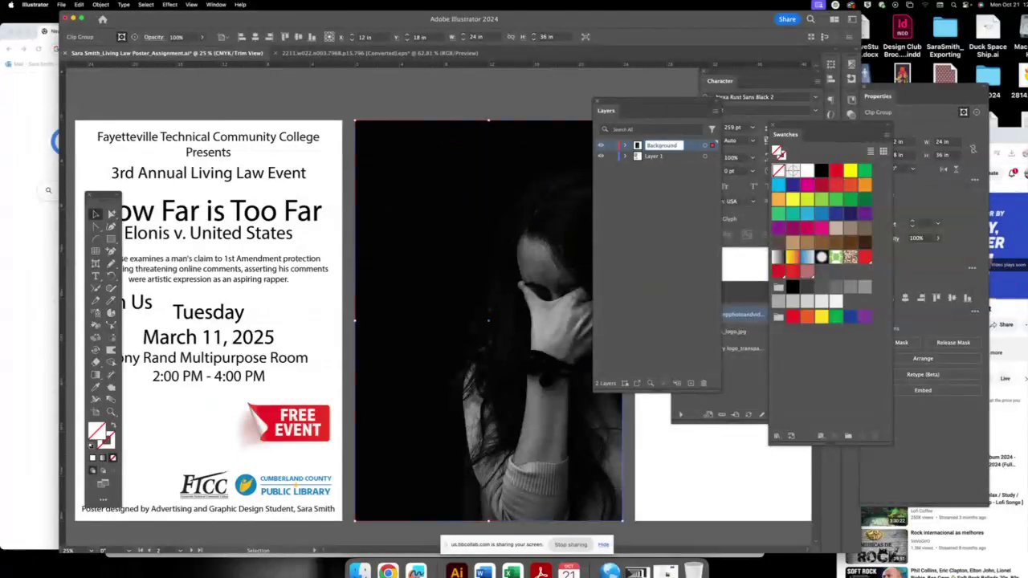
key(Return)
drag(682, 148, 683, 163)
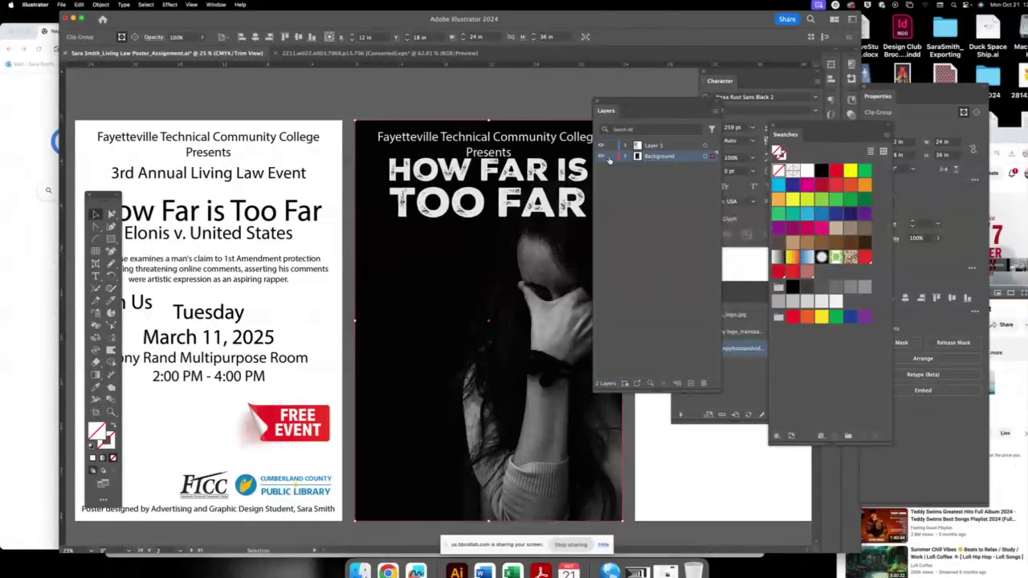
click(612, 158)
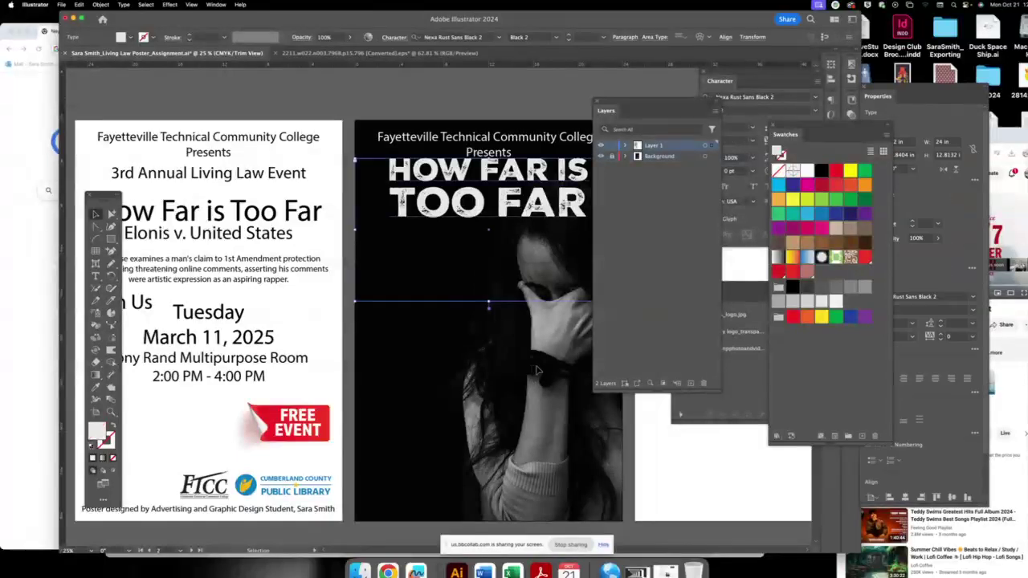
- Move the headline slightly lower on the poster
drag(513, 183, 510, 230)
click(497, 265)
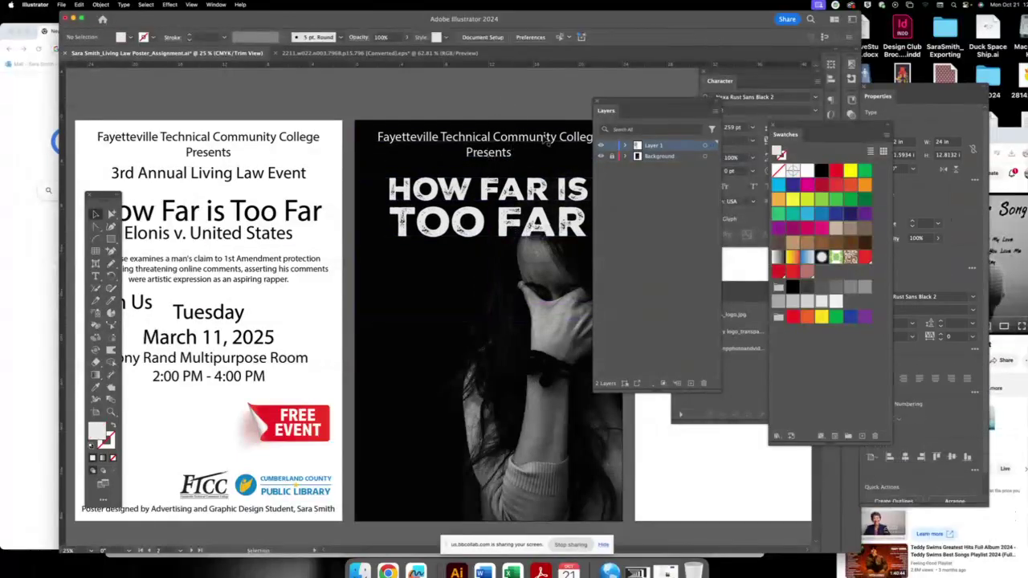
drag(603, 108, 692, 268)
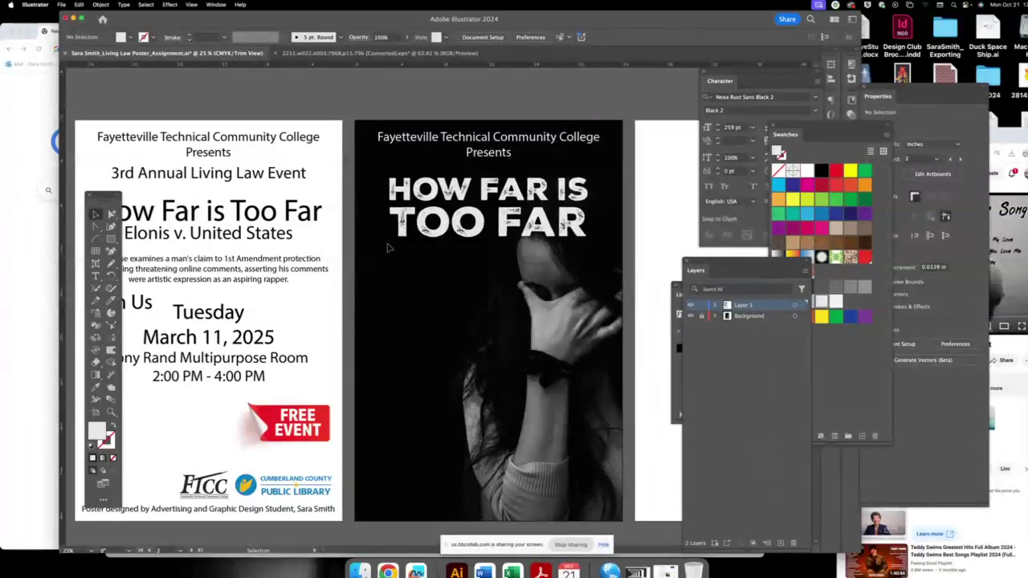
- Copy the 'Elonis v. United States' line onto the dark poster in white, just under the title
drag(455, 241, 452, 222)
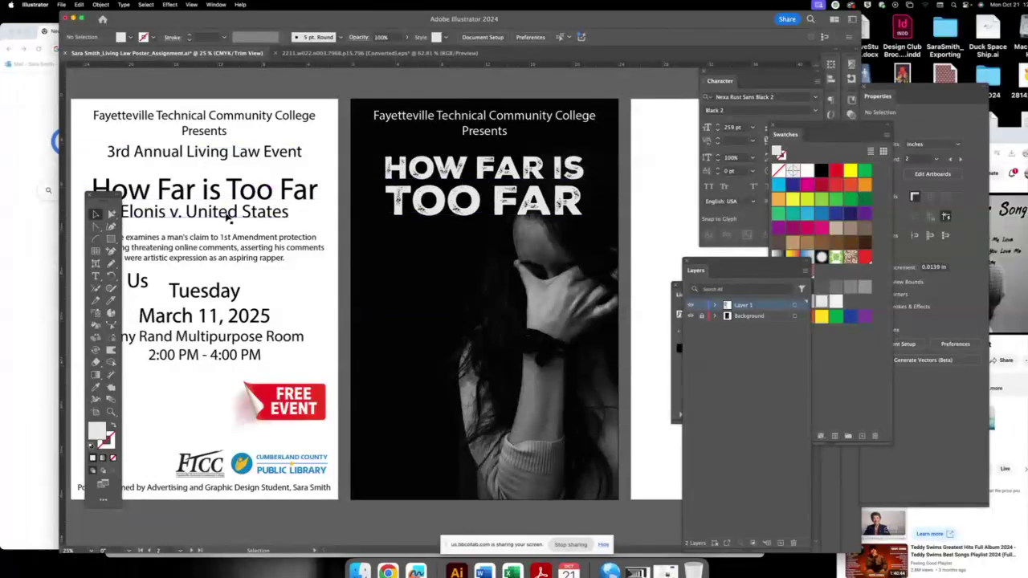
drag(219, 207, 506, 241)
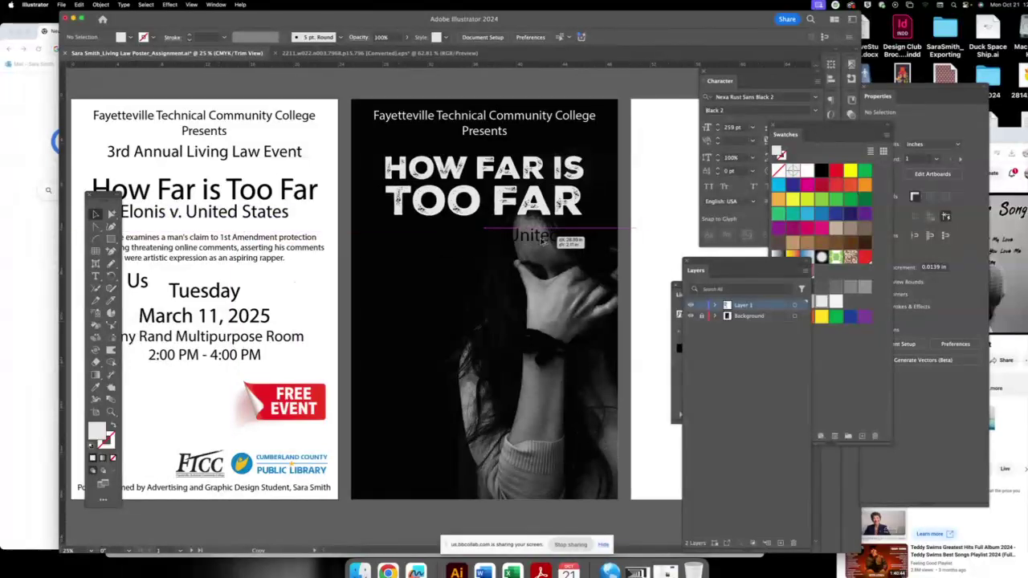
click(807, 172)
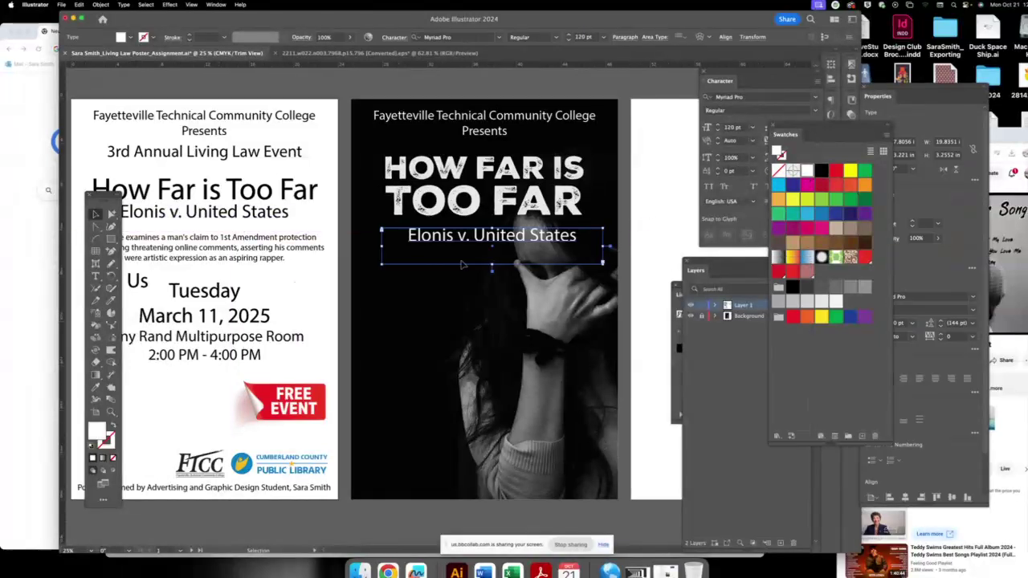
mouse_move(493, 244)
mouse_down()
mouse_move(476, 231)
mouse_move(478, 242)
mouse_up()
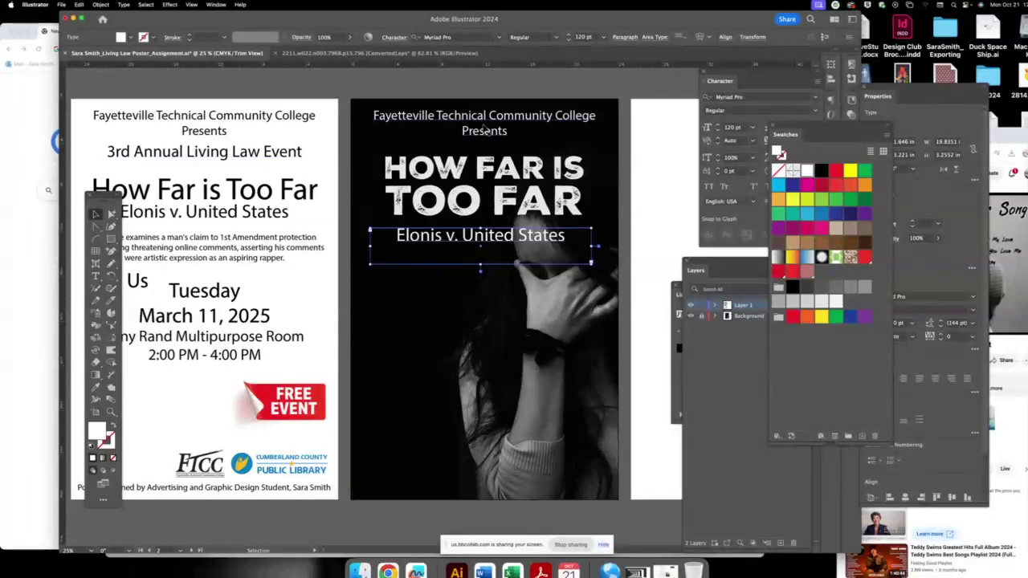
- Remove 'Presents' from the college name line and place it as its own text object below
click(568, 134)
triple_click(569, 134)
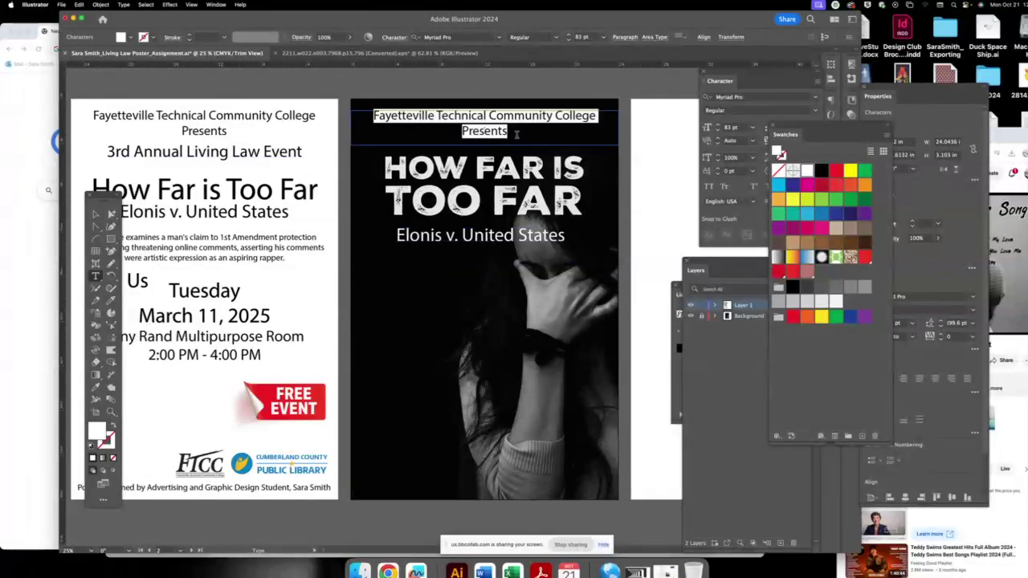
click(516, 134)
double_click(474, 133)
key(BackSpace)
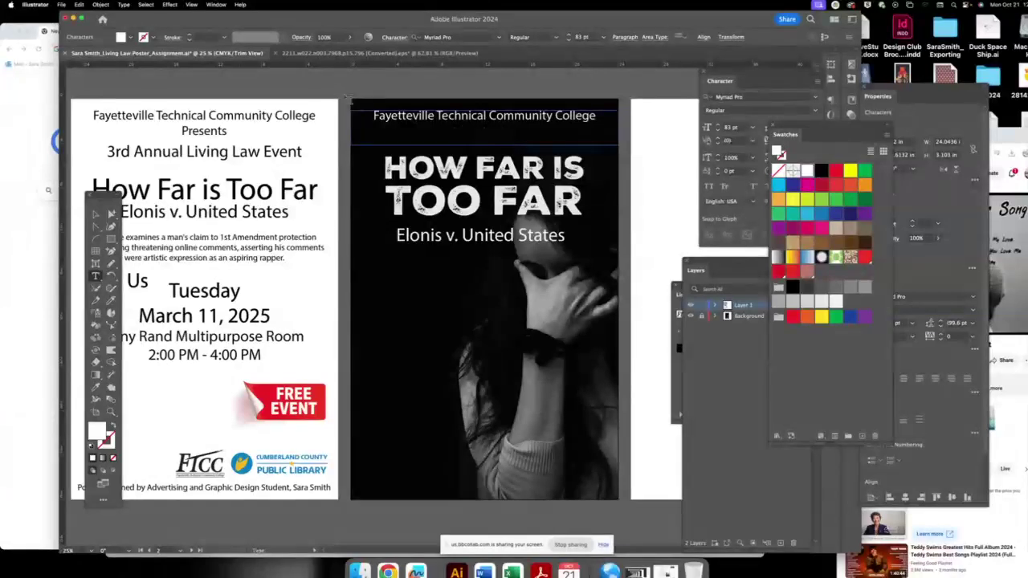
drag(325, 81, 444, 94)
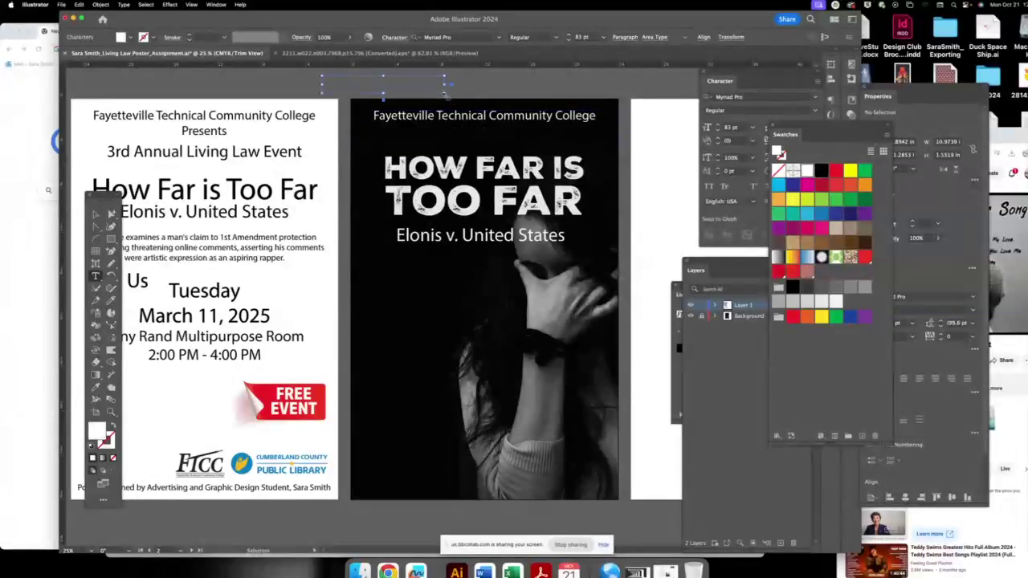
click(96, 214)
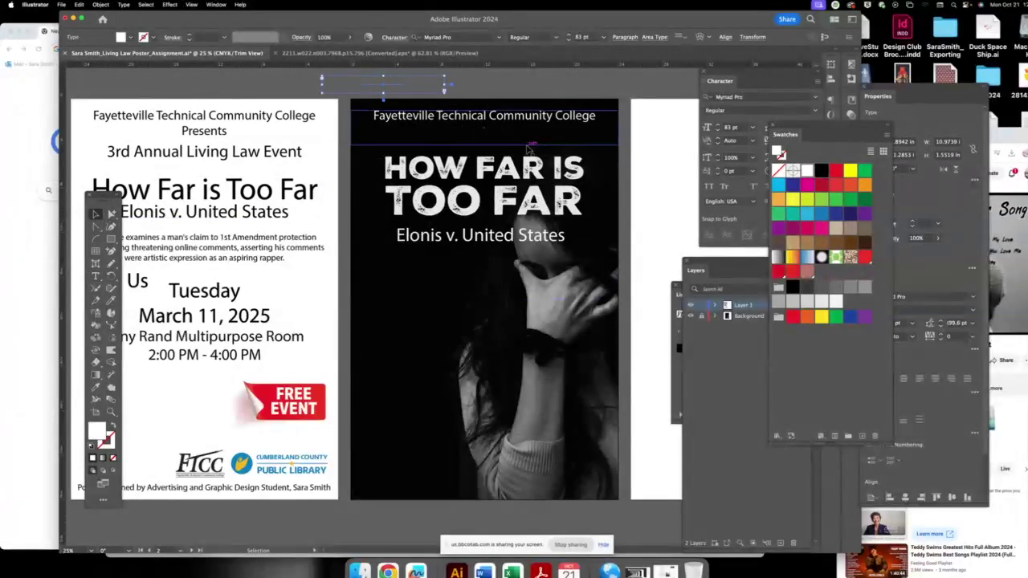
drag(384, 91, 387, 143)
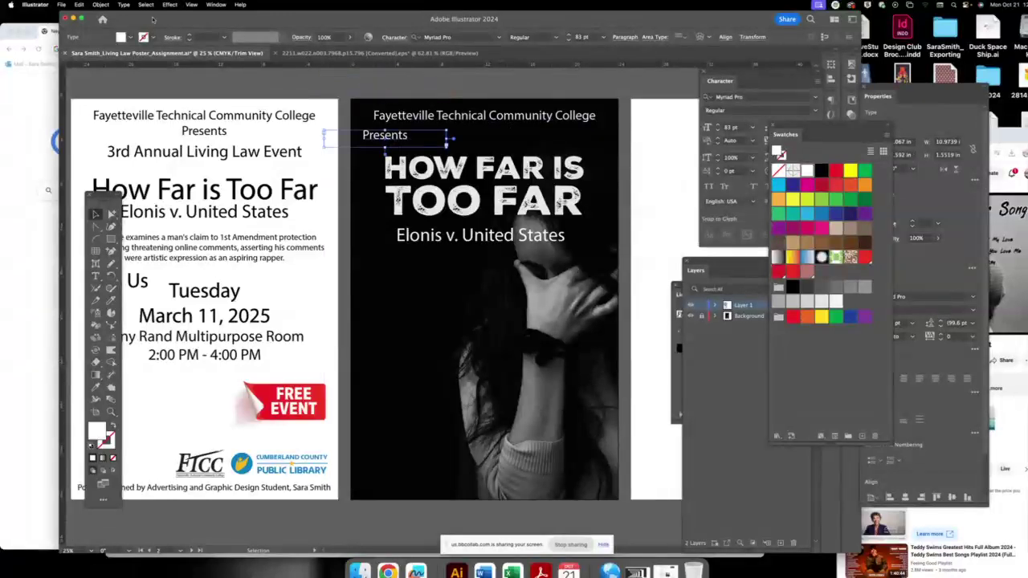
- Turn off View > Trim View and select the Presents text
click(191, 4)
click(225, 56)
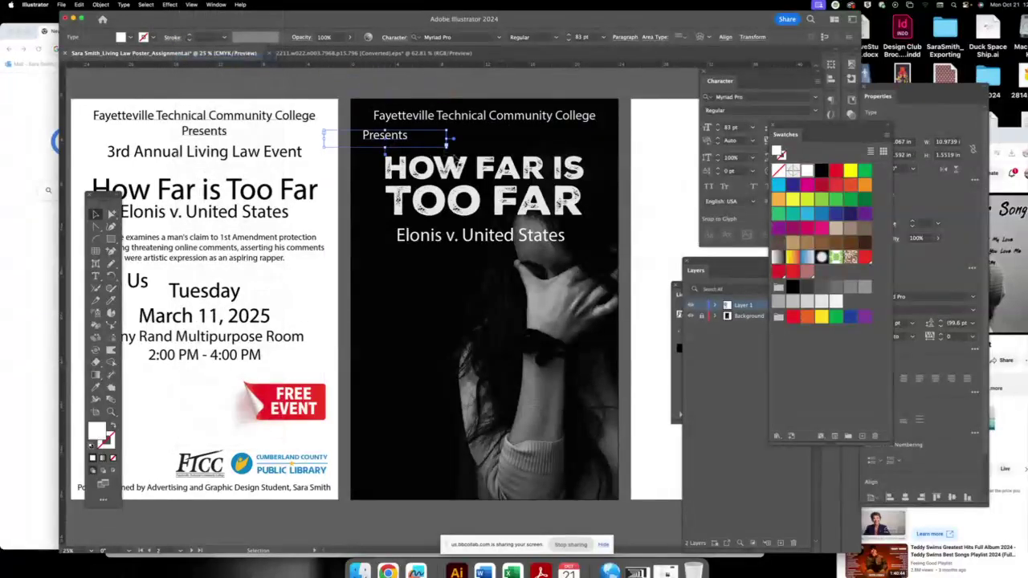
double_click(394, 138)
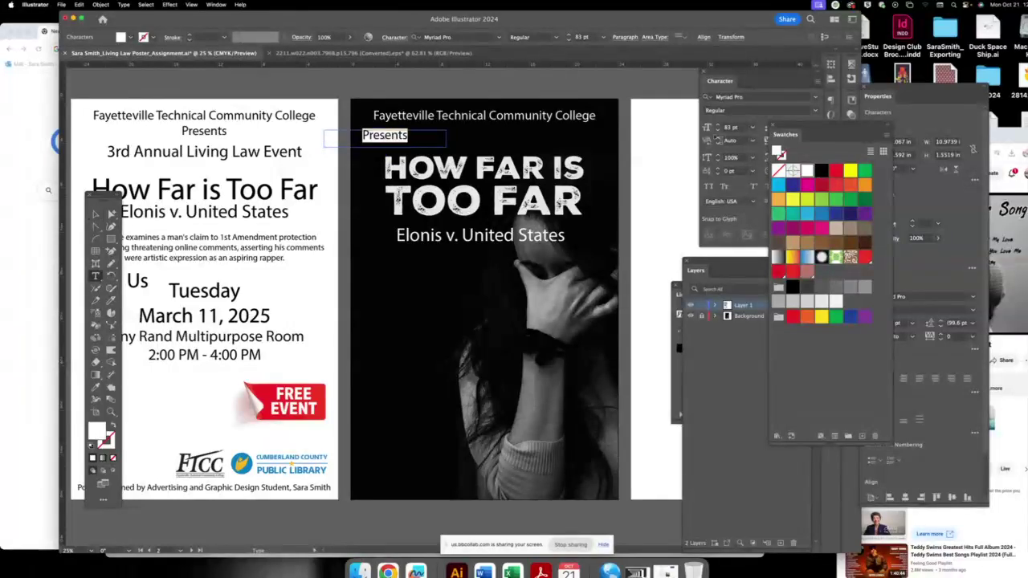
click(815, 98)
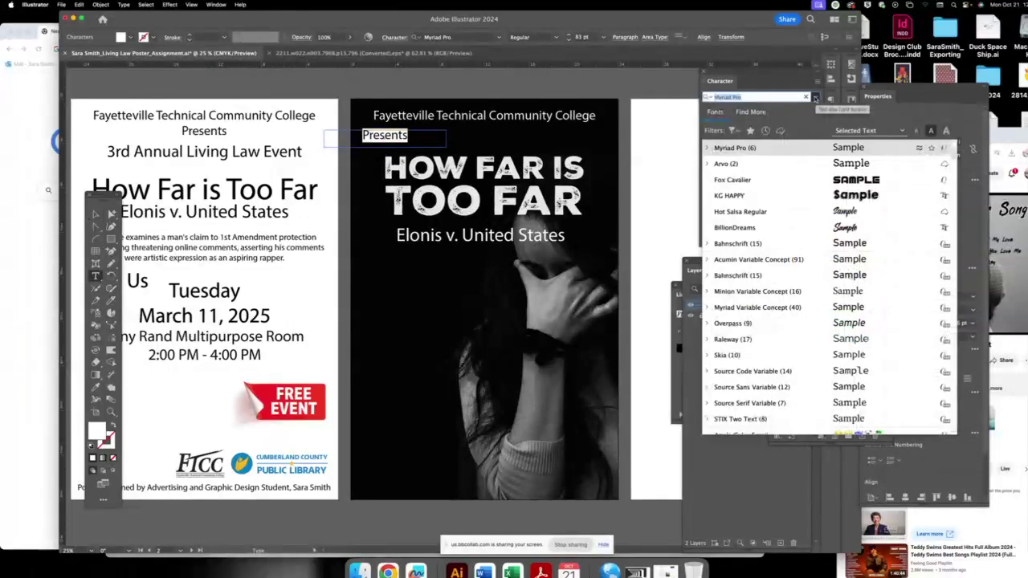
click(733, 131)
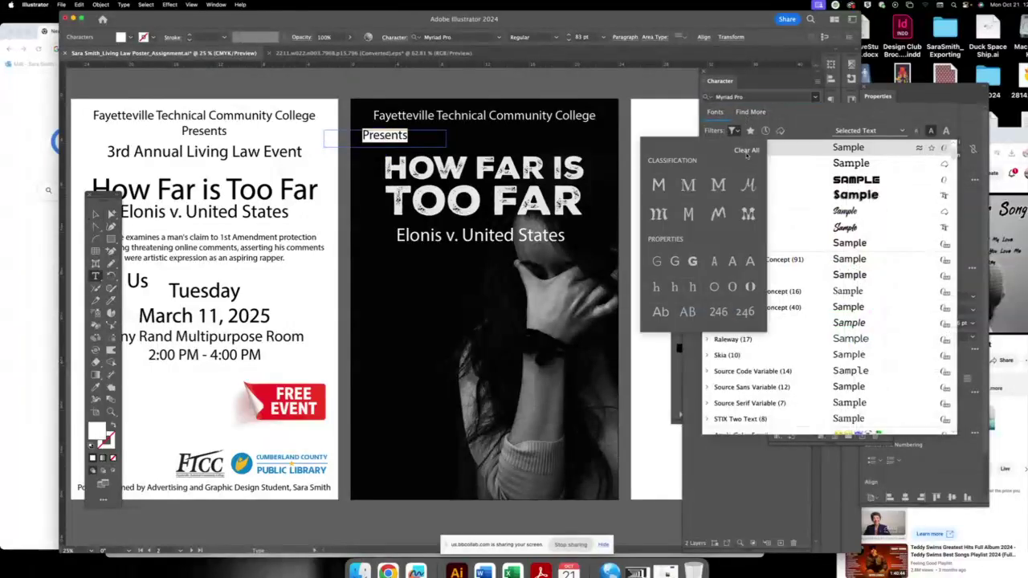
click(747, 185)
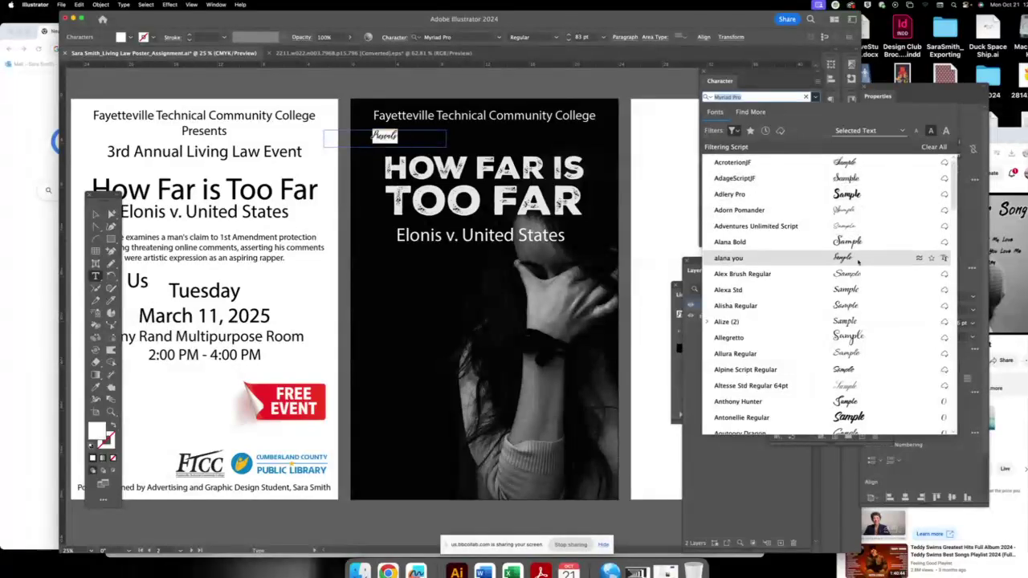
scroll(851, 269, down, 3)
scroll(855, 276, down, 1)
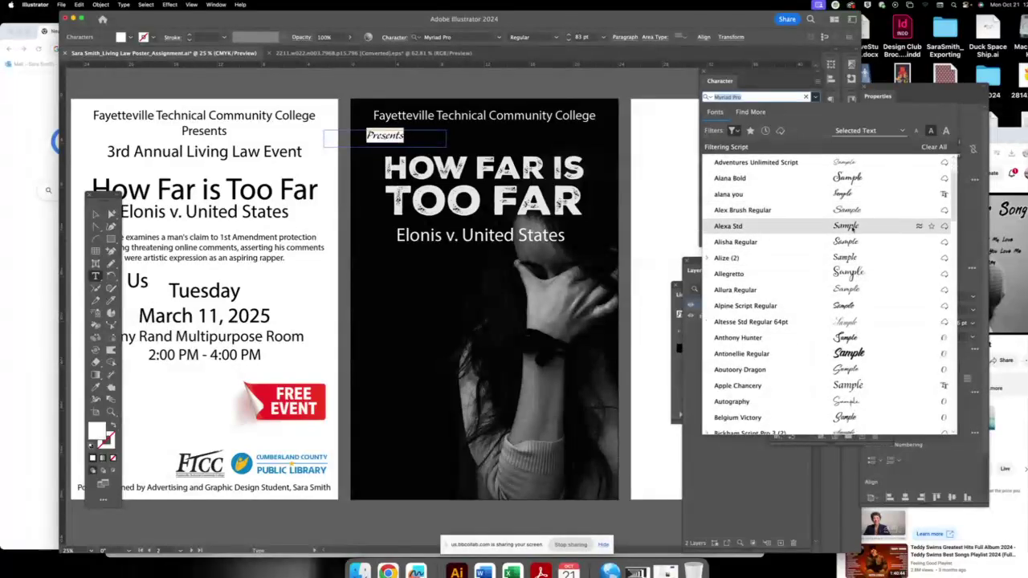
click(851, 227)
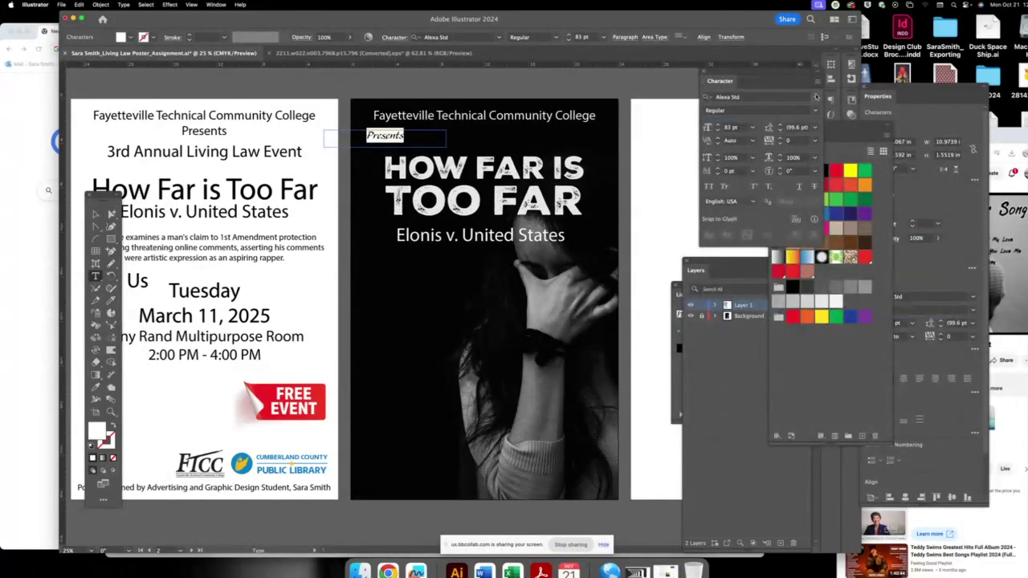
click(815, 96)
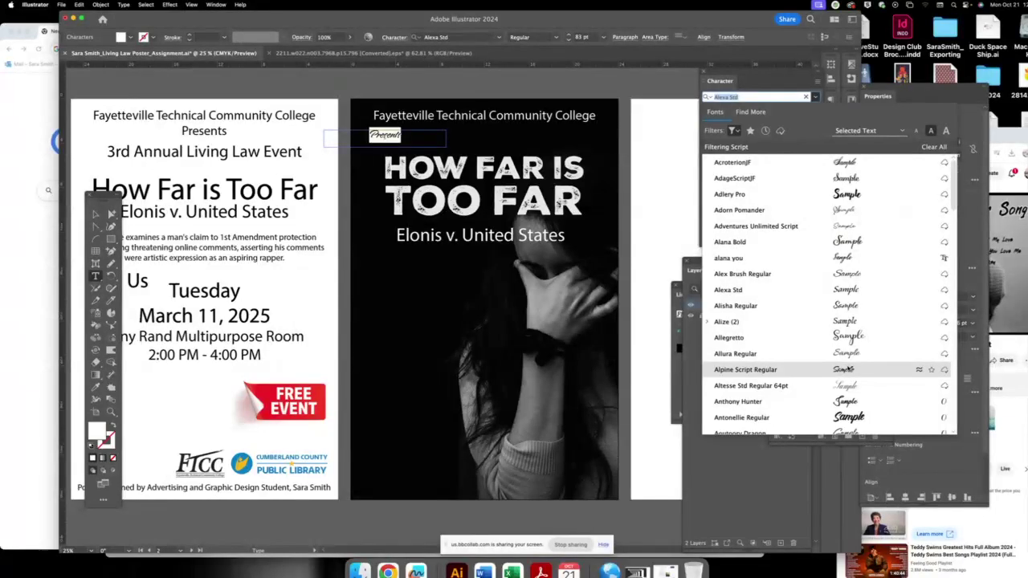
scroll(852, 353, down, 2)
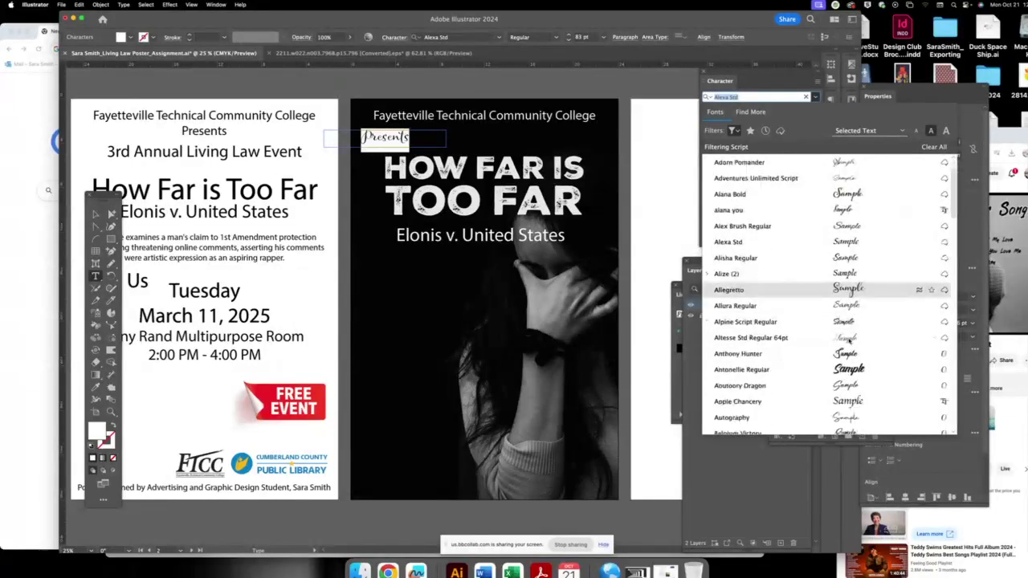
scroll(867, 321, down, 3)
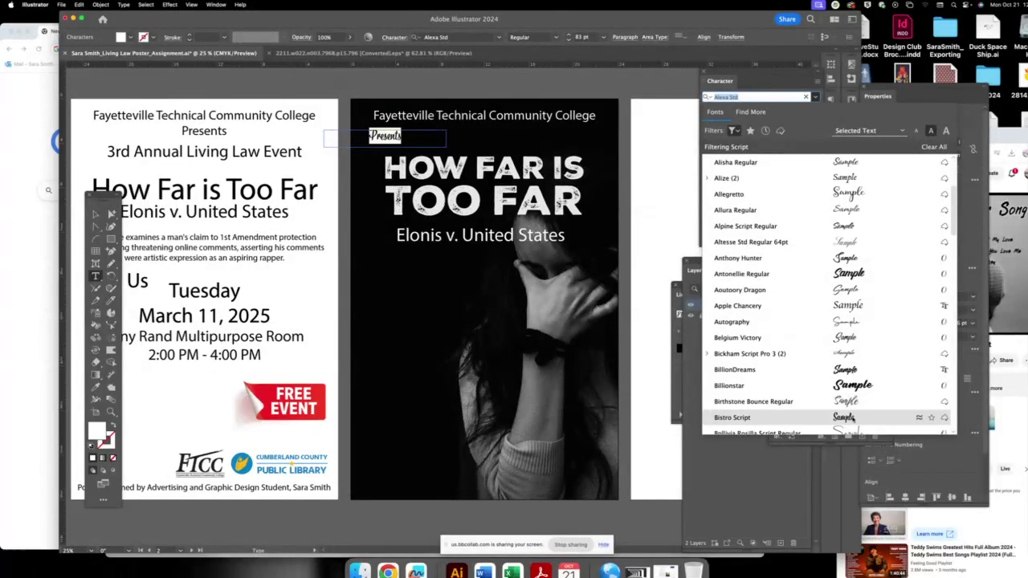
scroll(852, 418, down, 5)
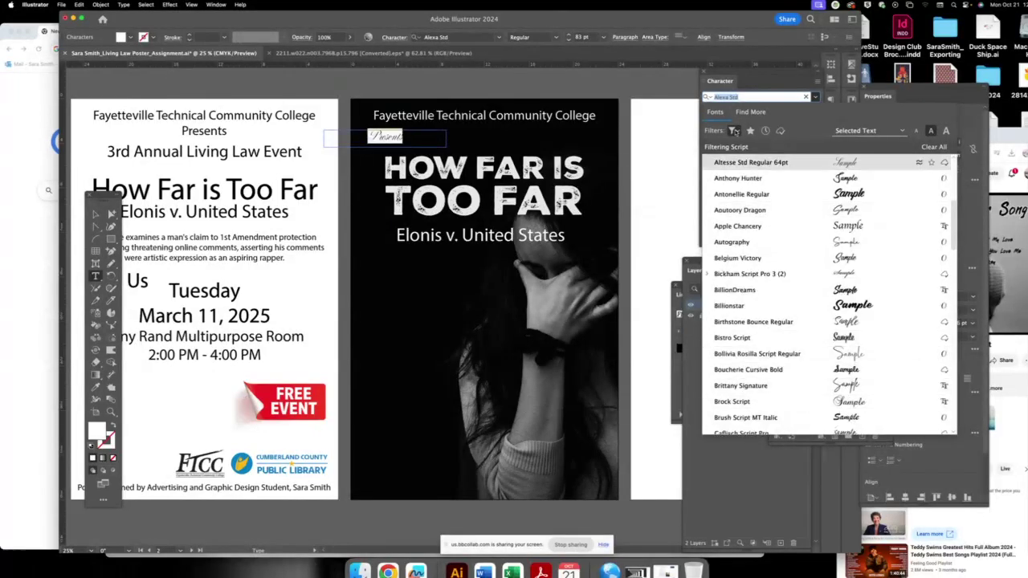
click(733, 130)
click(727, 151)
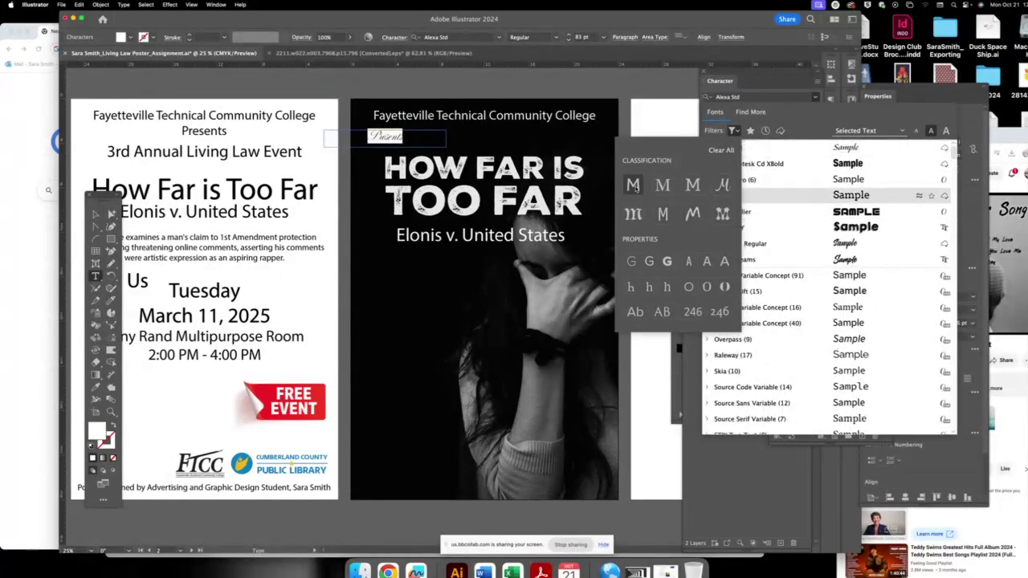
click(634, 185)
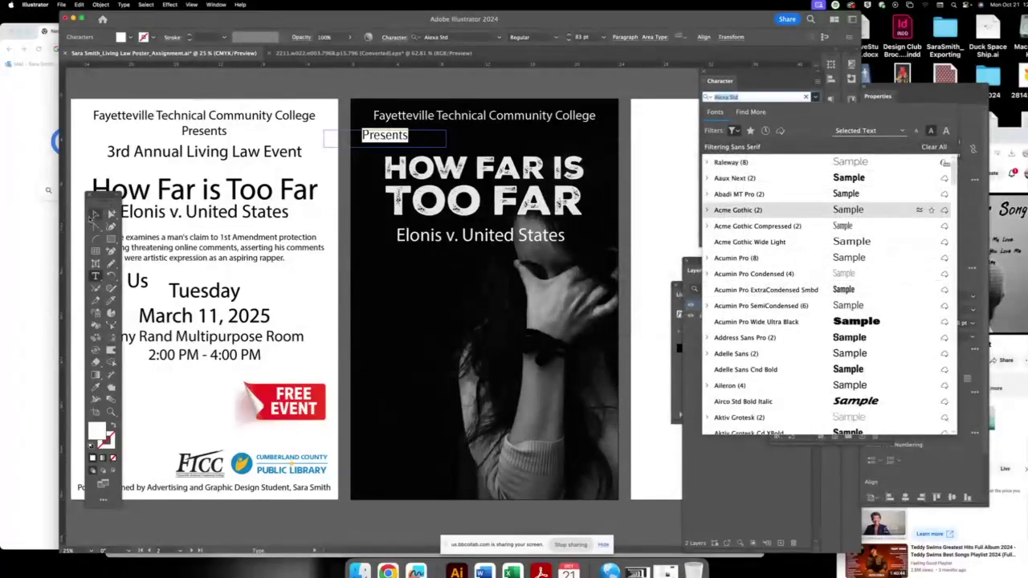
click(94, 214)
key(ctrl+z)
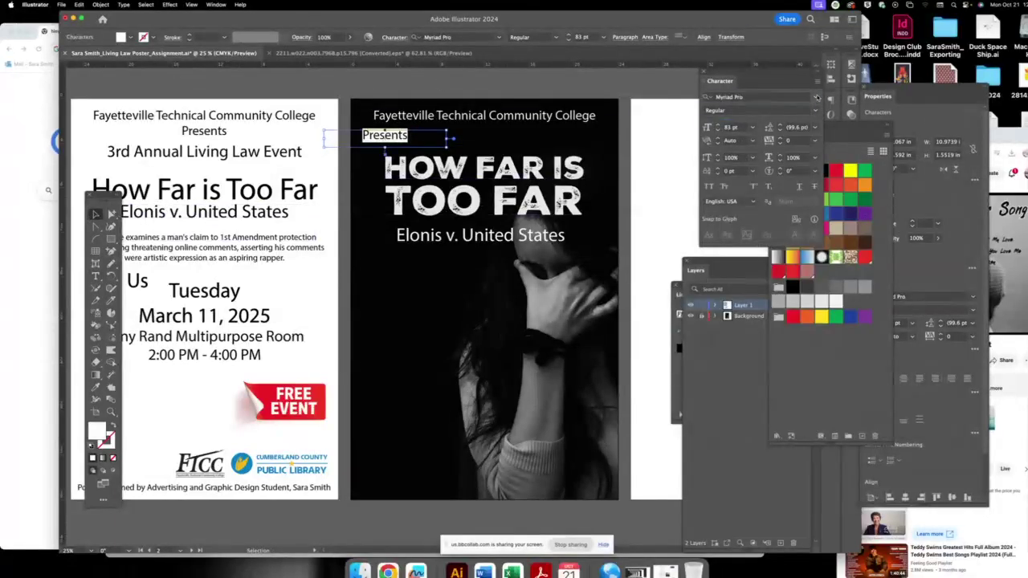
- Set Presents in Acumin Pro ExtraCondensed Semibold and centre it horizontally on the poster
click(816, 97)
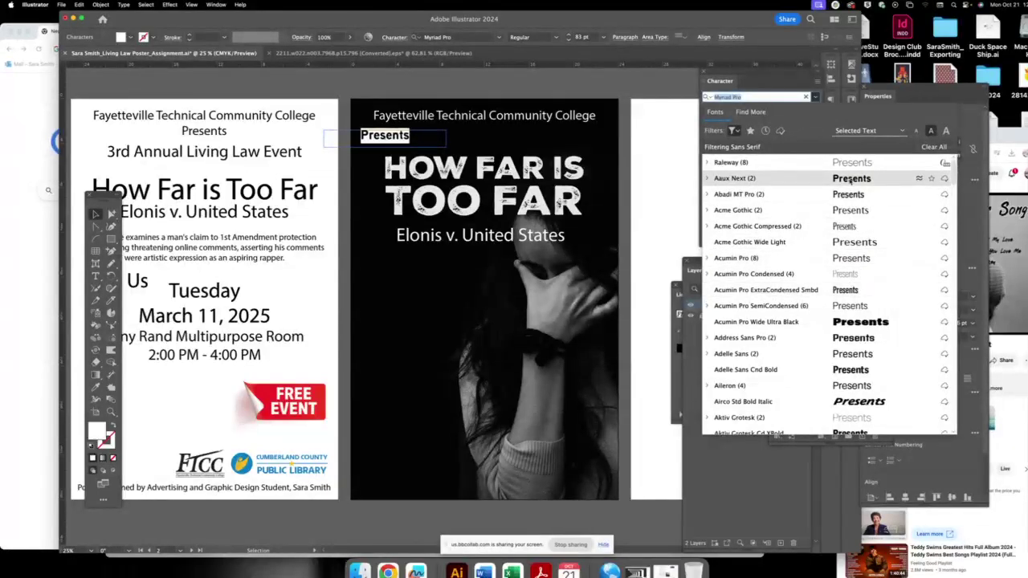
click(856, 291)
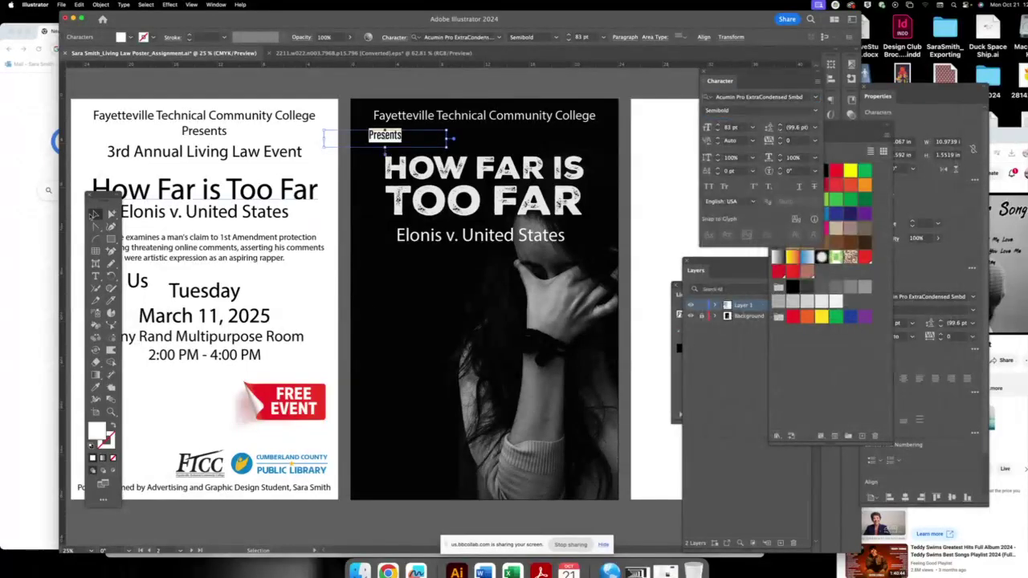
click(95, 215)
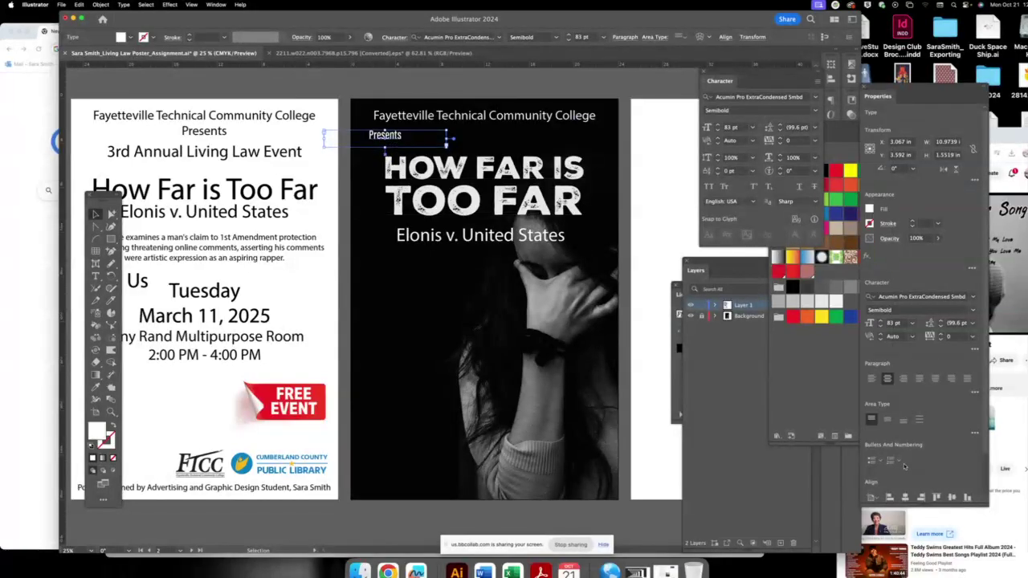
click(905, 498)
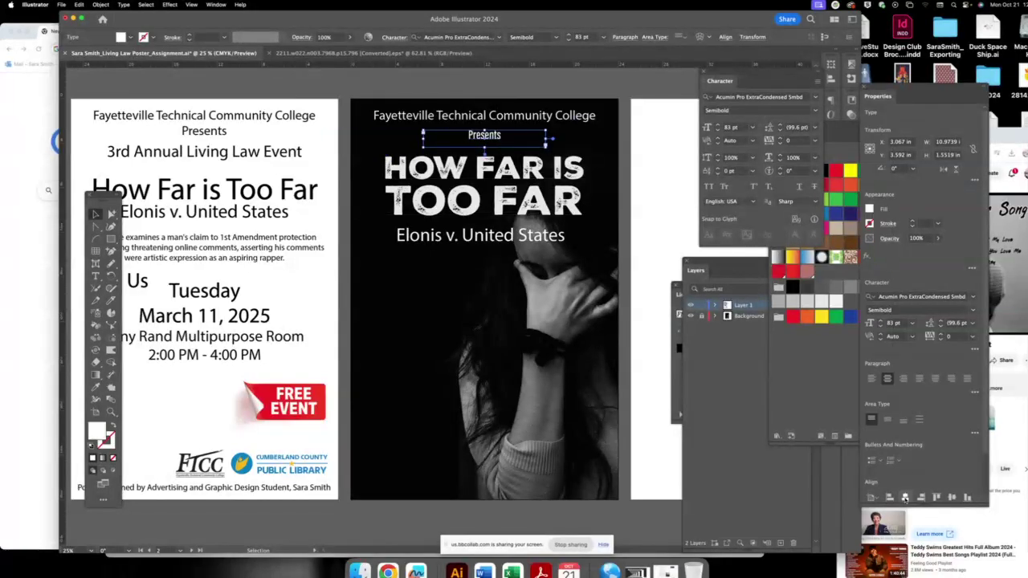
click(646, 119)
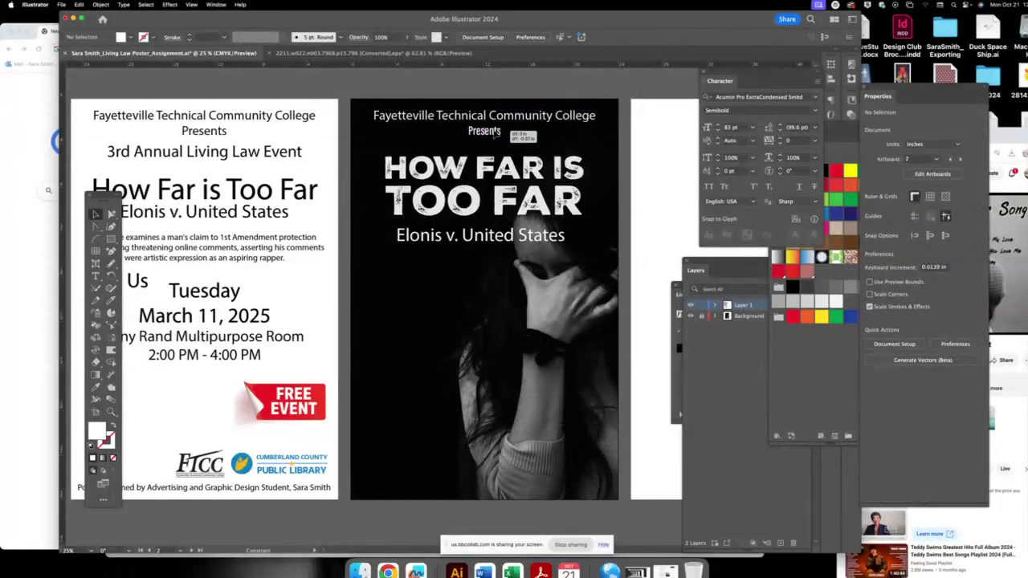
- Eyedrop the Presents font onto the college name line
drag(493, 134, 493, 135)
double_click(484, 117)
triple_click(484, 115)
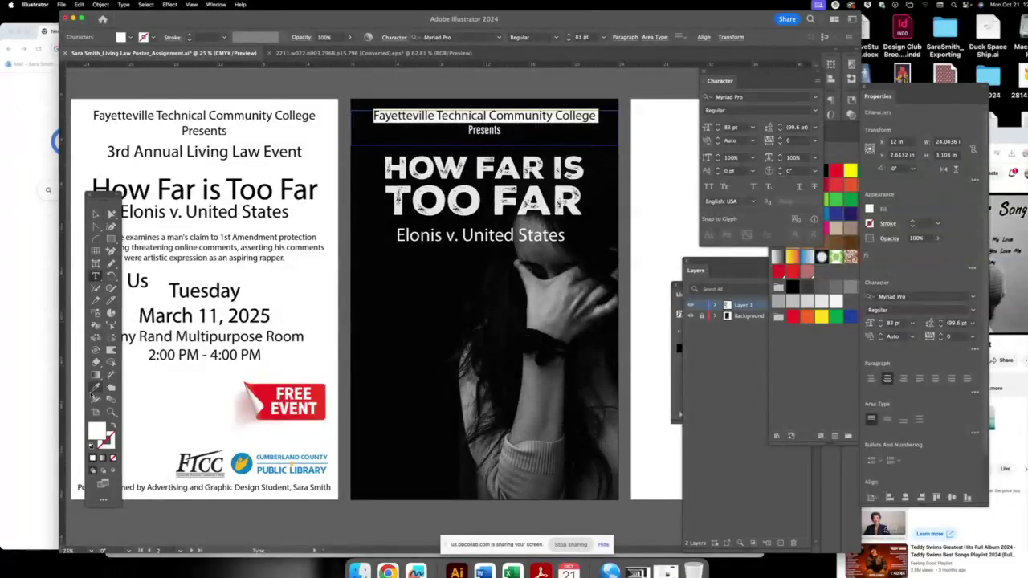
click(95, 387)
click(496, 129)
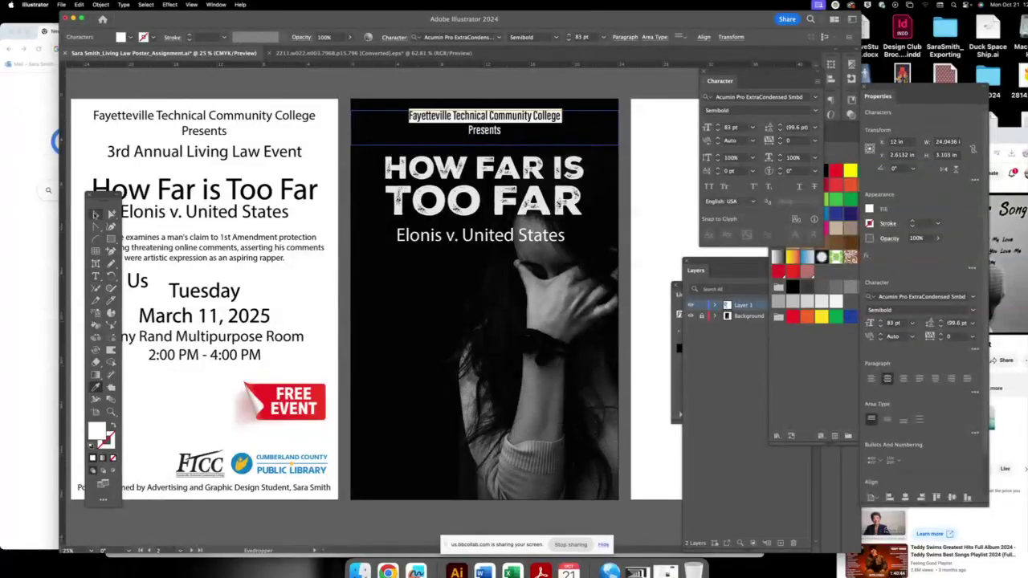
- Increase the college name's font size to 126 pt
click(96, 215)
click(717, 125)
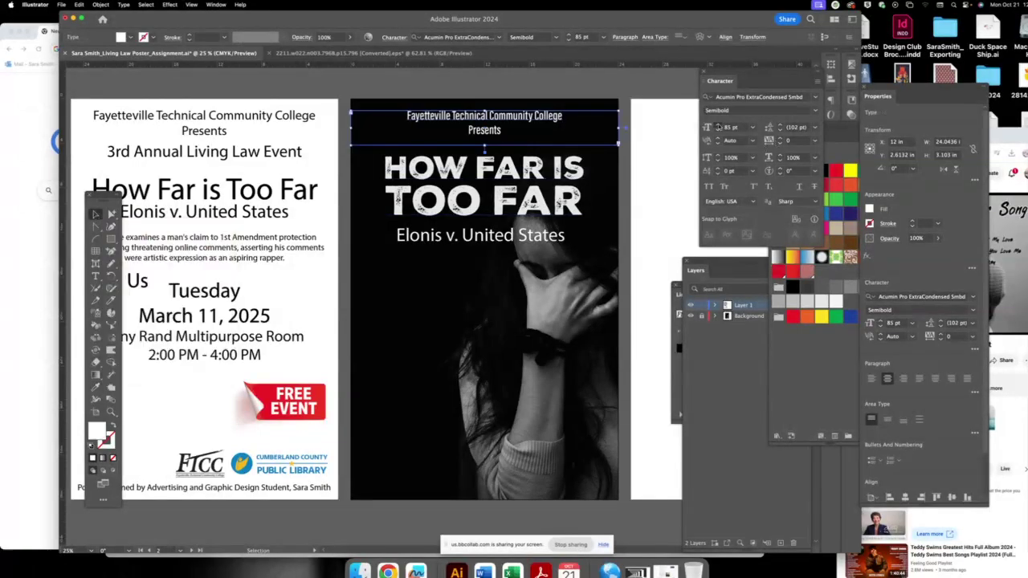
click(717, 125)
click(717, 124)
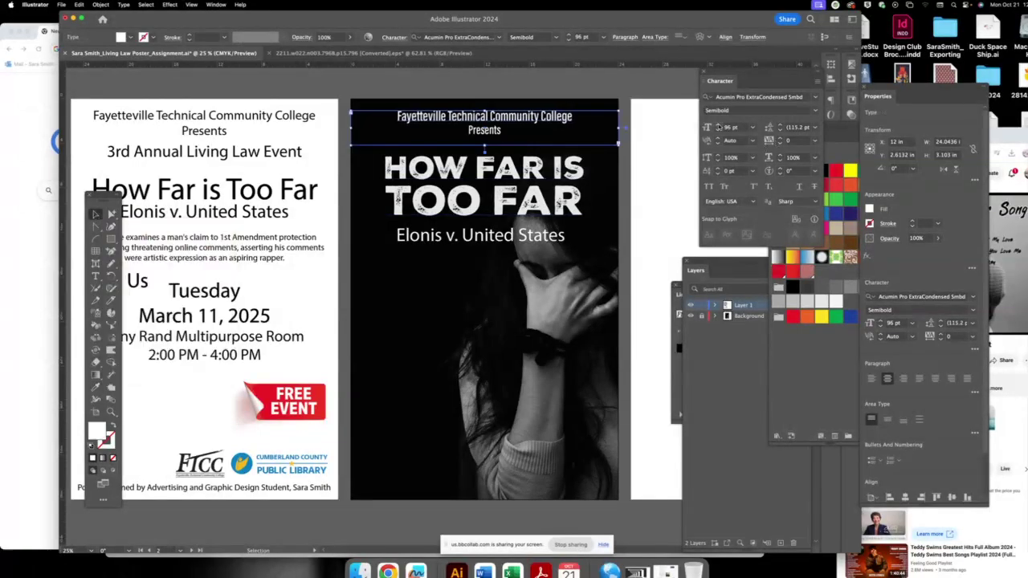
click(717, 124)
click(717, 126)
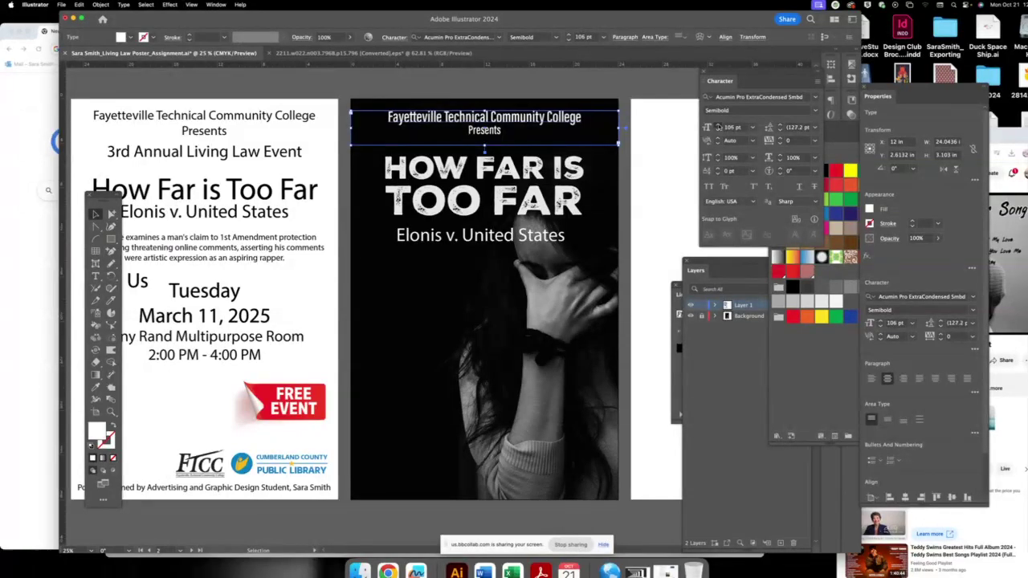
click(717, 126)
click(717, 126)
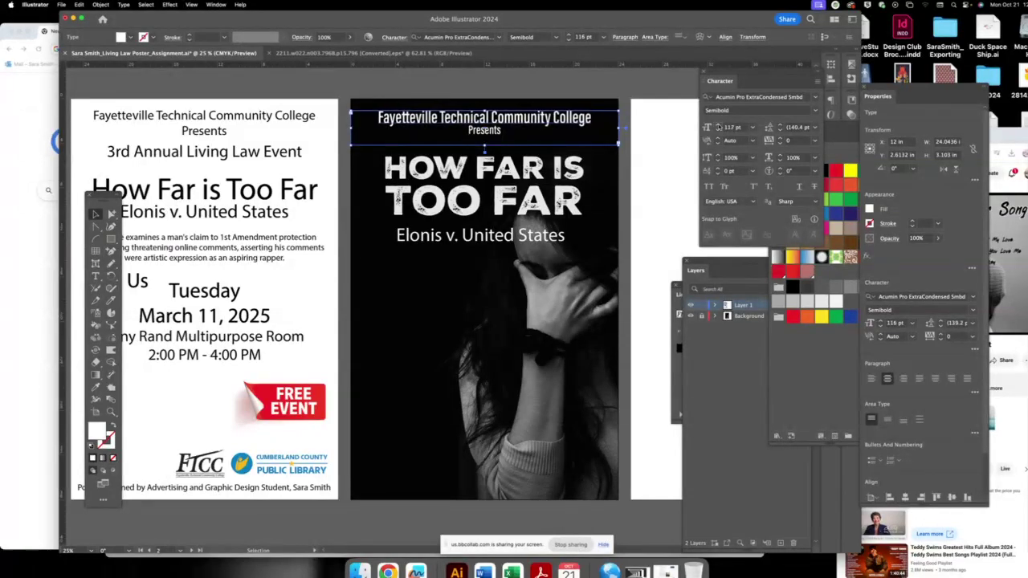
click(717, 125)
click(717, 125)
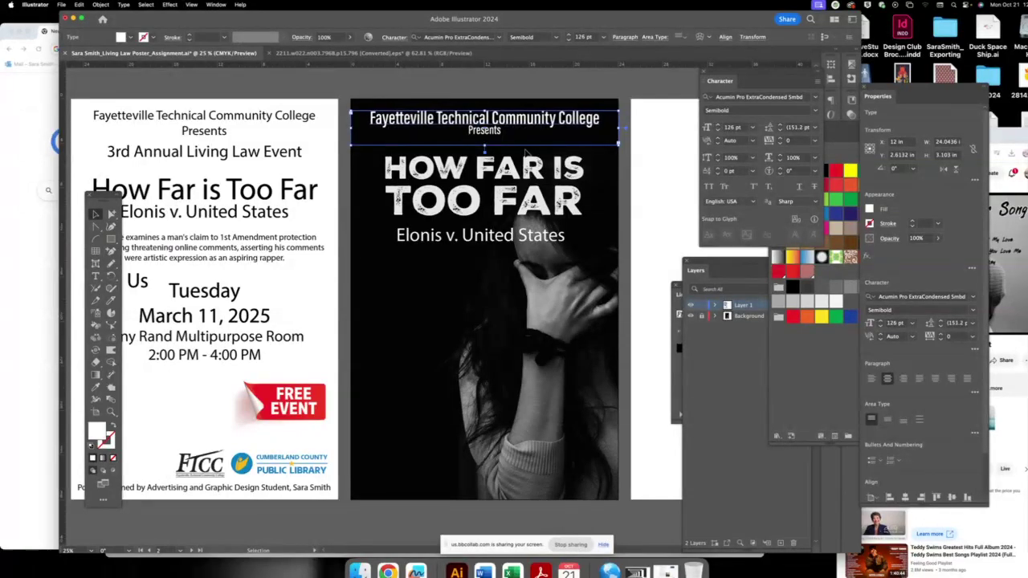
- Nudge the Presents line down slightly with the arrow keys
click(486, 132)
key(Down)
key(Down)
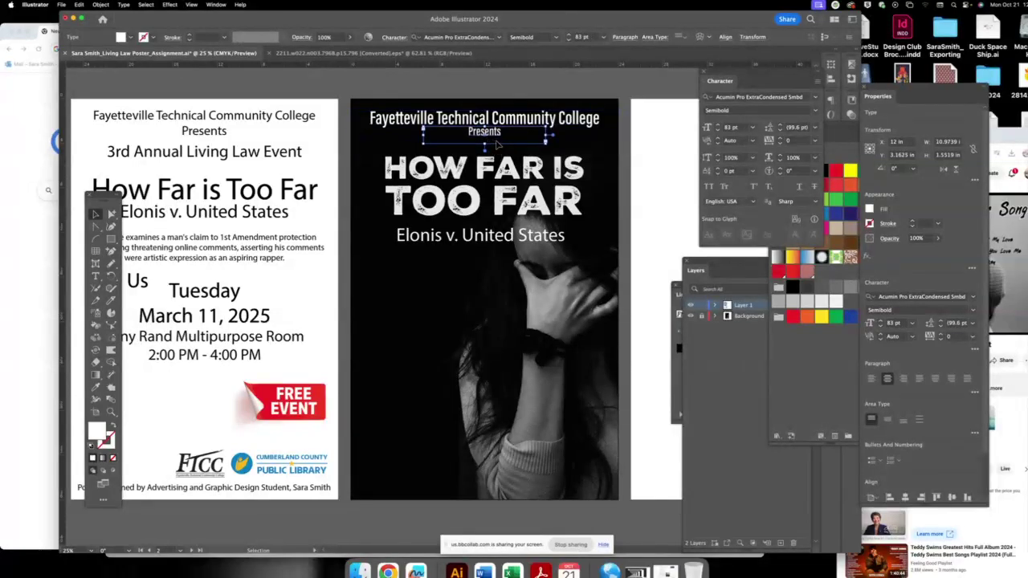
key(Down)
key(Down)
key(Down)
key(Down)
key(Down)
key(Down)
- Give 'Elonis v. United States' the title's Acumin Pro ExtraCondensed Semibold style
click(511, 243)
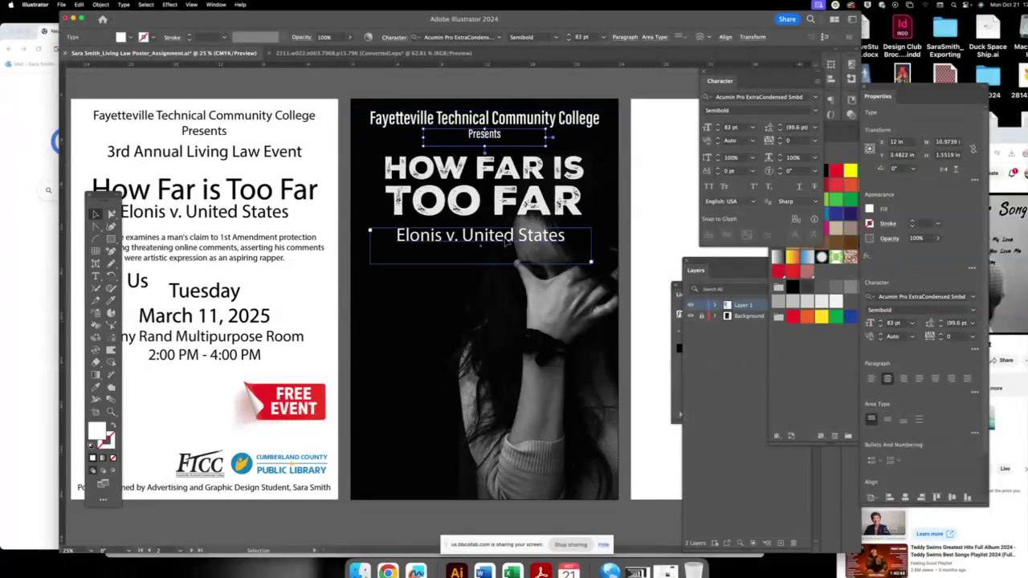
triple_click(511, 242)
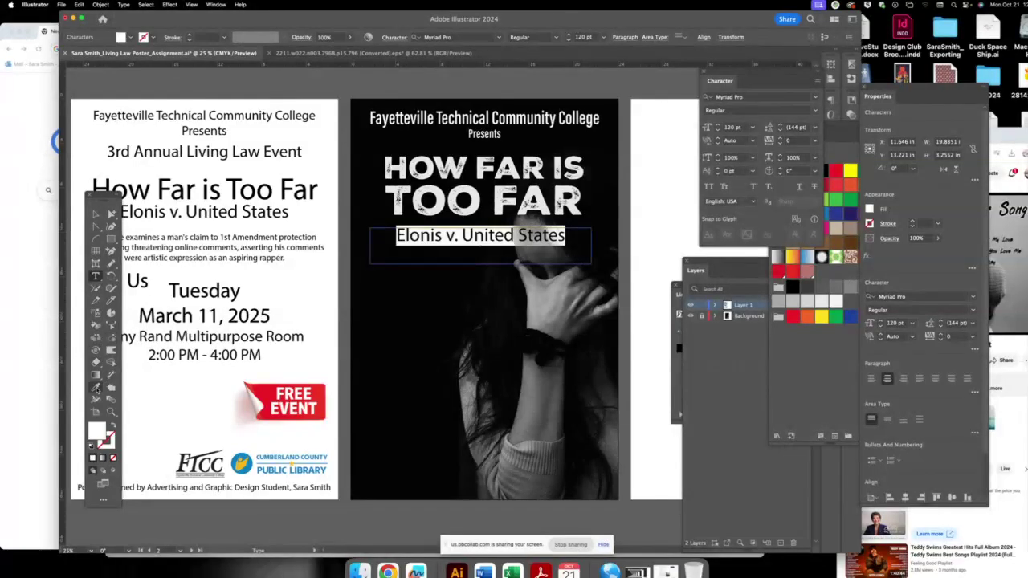
click(95, 386)
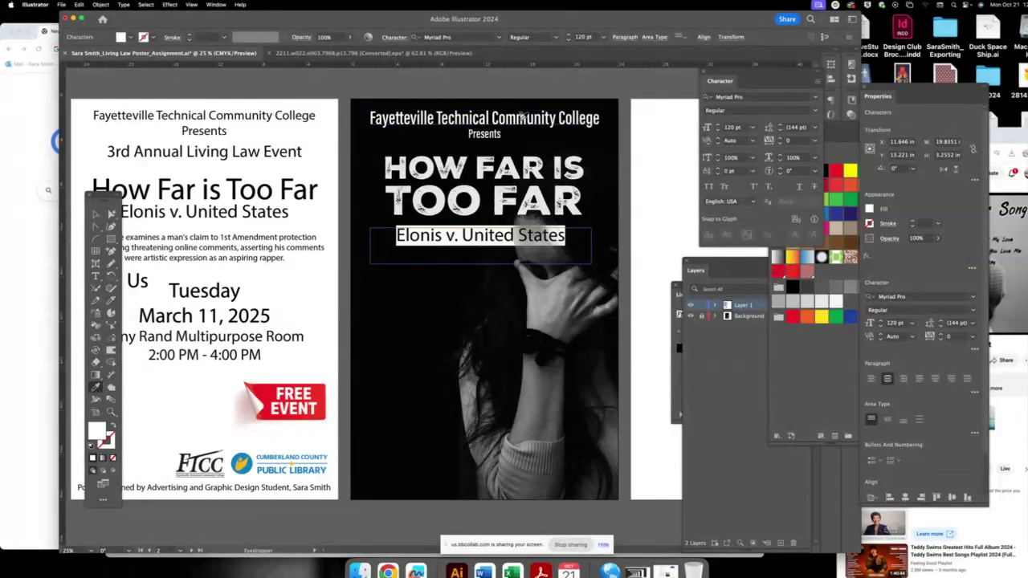
click(524, 115)
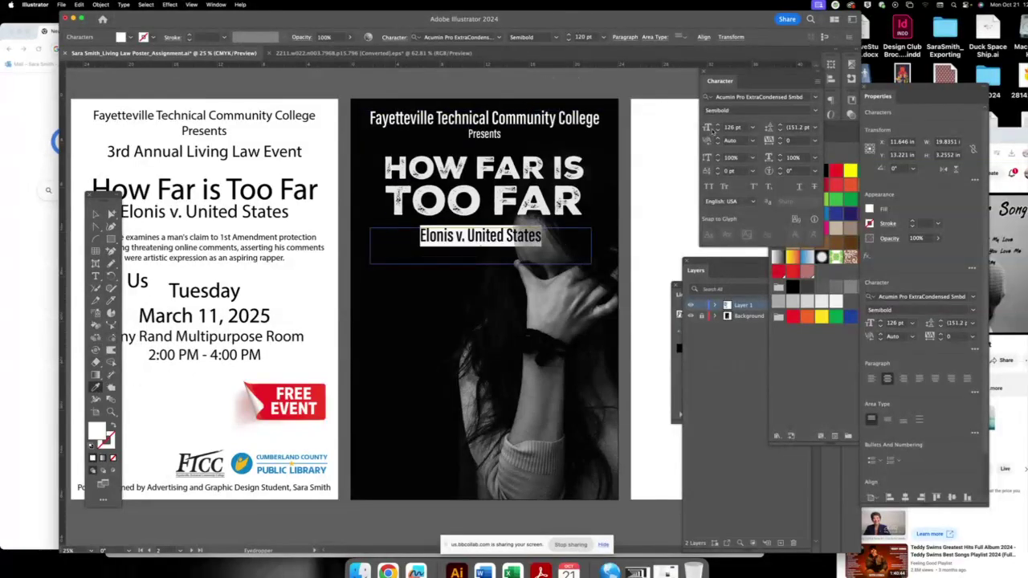
- Raise the Elonis subtitle's font size to 156 pt
scroll(718, 127, up, 4)
scroll(718, 127, up, 7)
scroll(718, 127, up, 7)
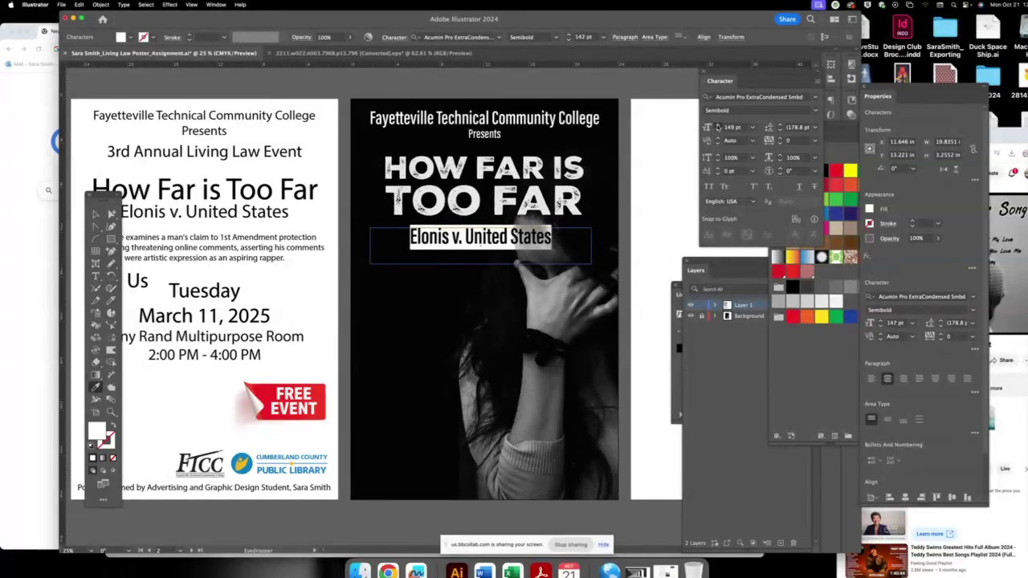
scroll(718, 127, up, 7)
scroll(717, 126, up, 3)
scroll(718, 127, up, 2)
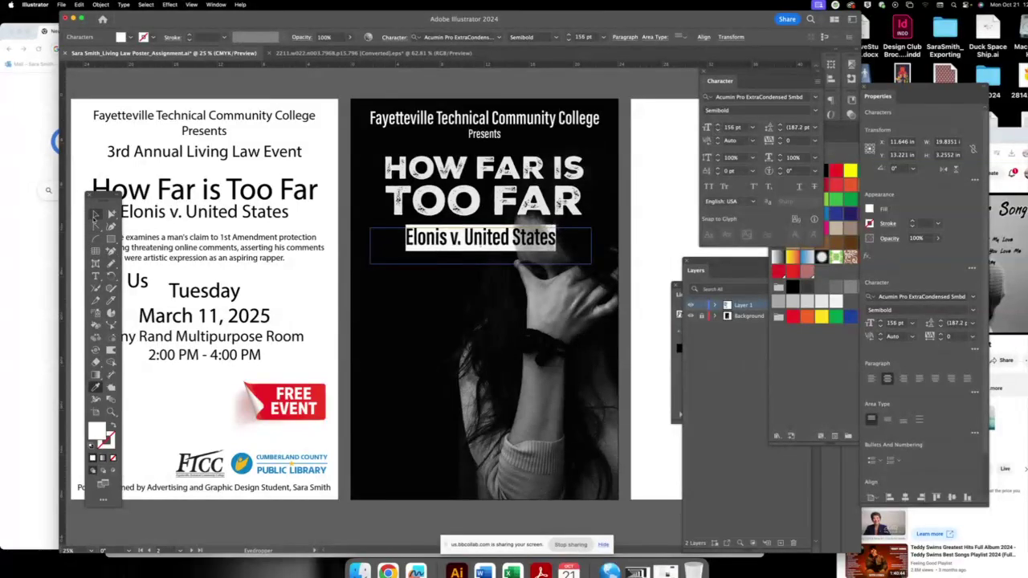
click(95, 214)
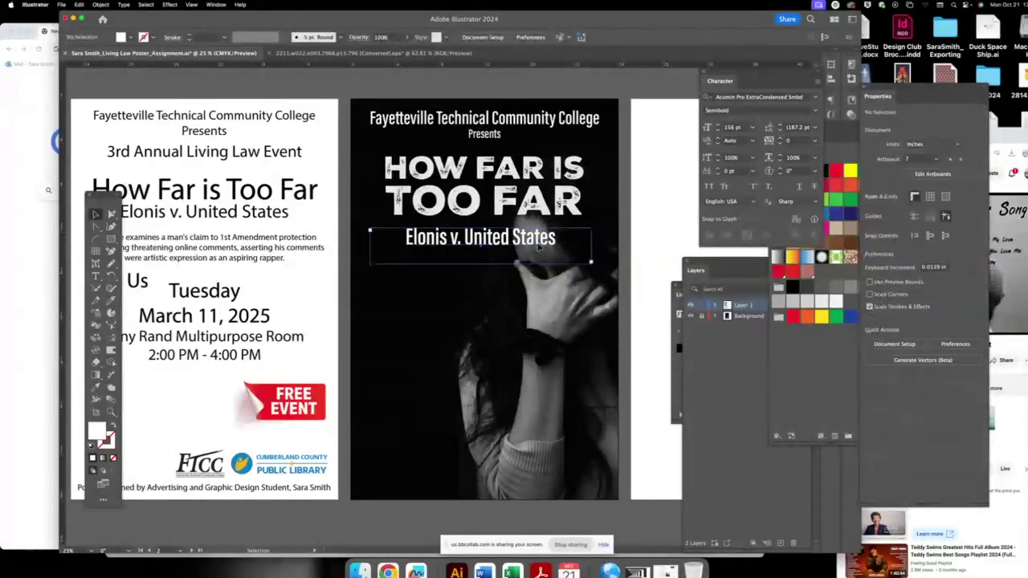
- Nudge the subtitle up slightly and fill it with CMYK Red
drag(549, 252, 549, 251)
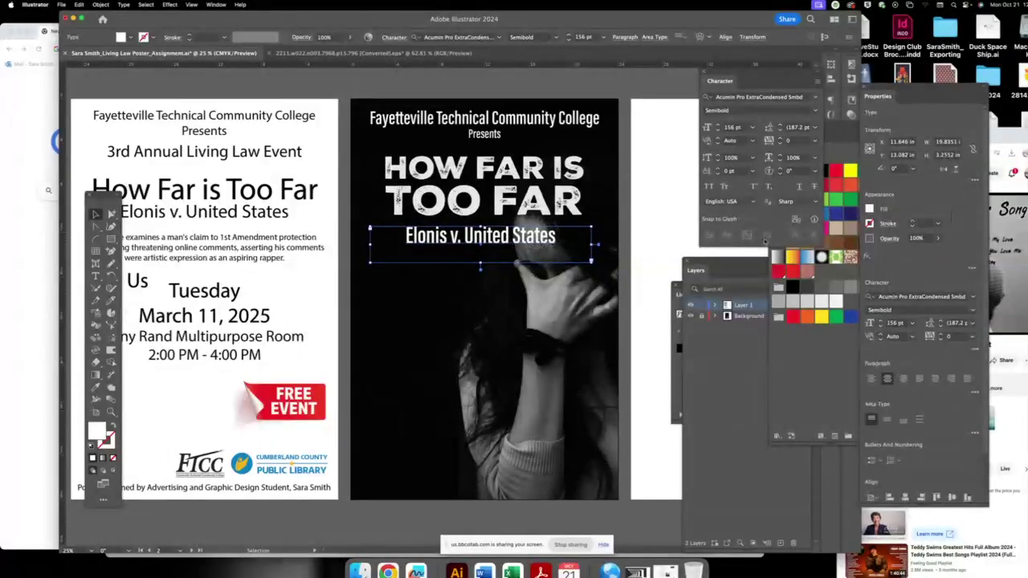
click(835, 177)
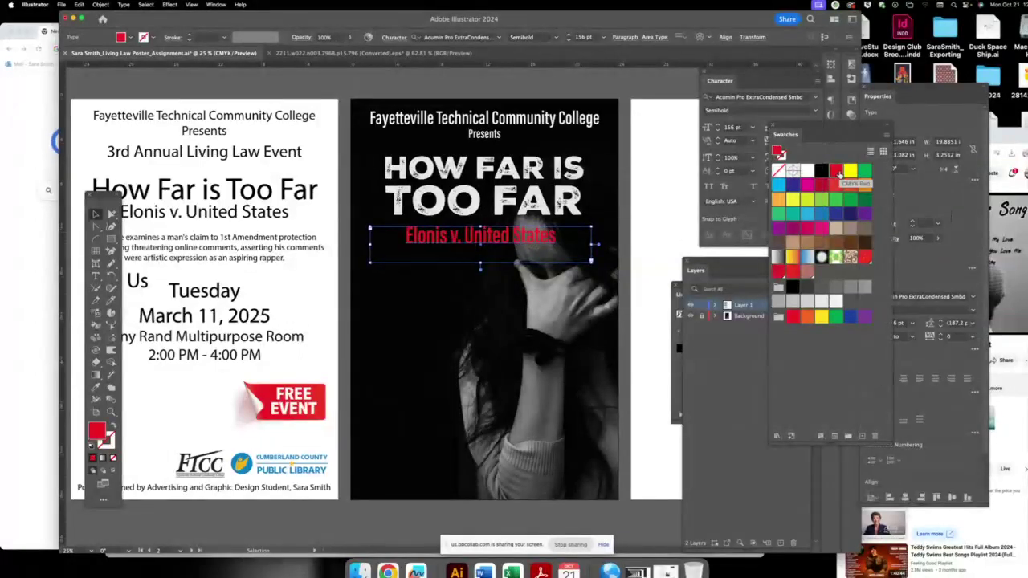
click(378, 85)
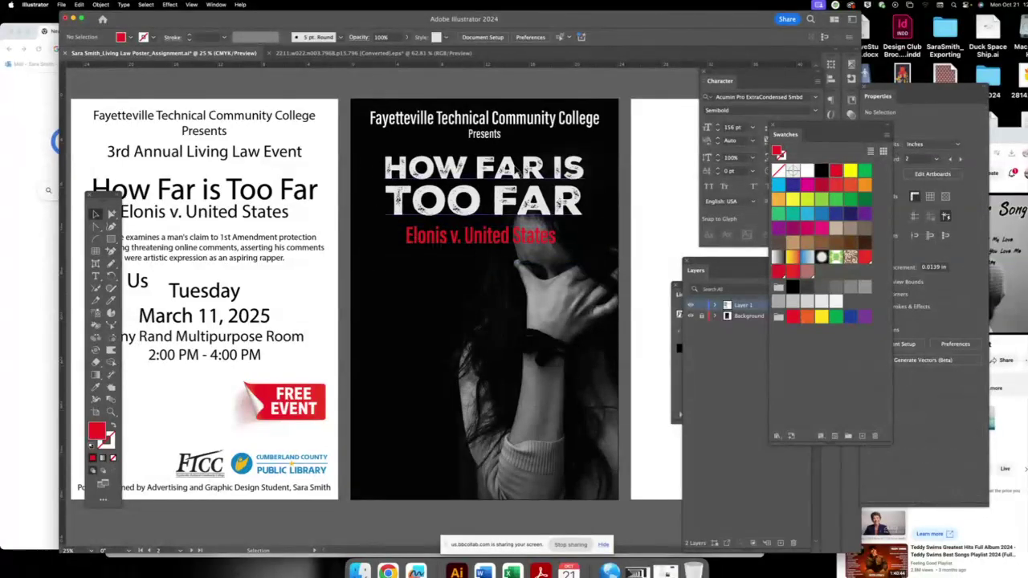
scroll(454, 223, down, 2)
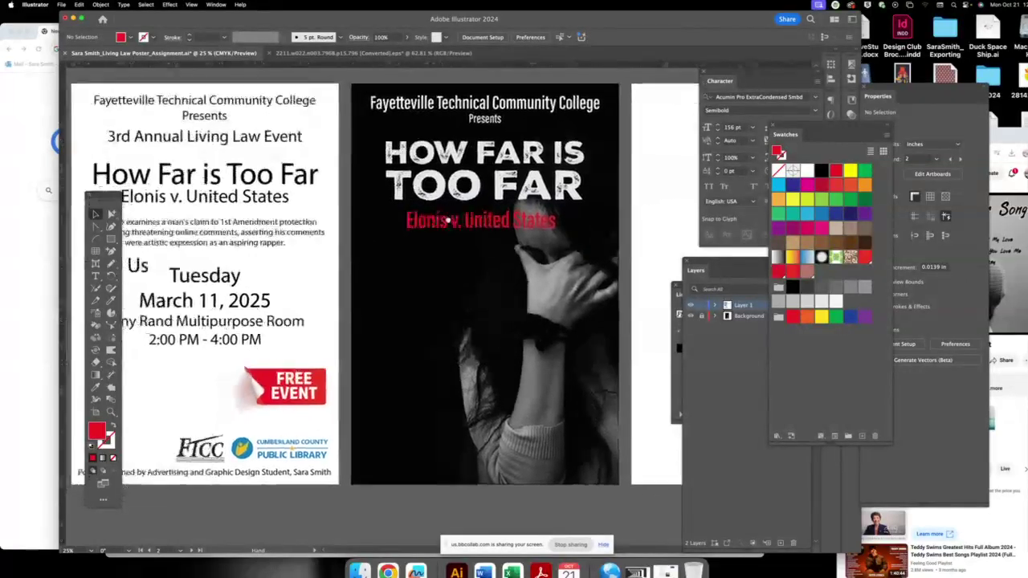
drag(111, 198, 77, 206)
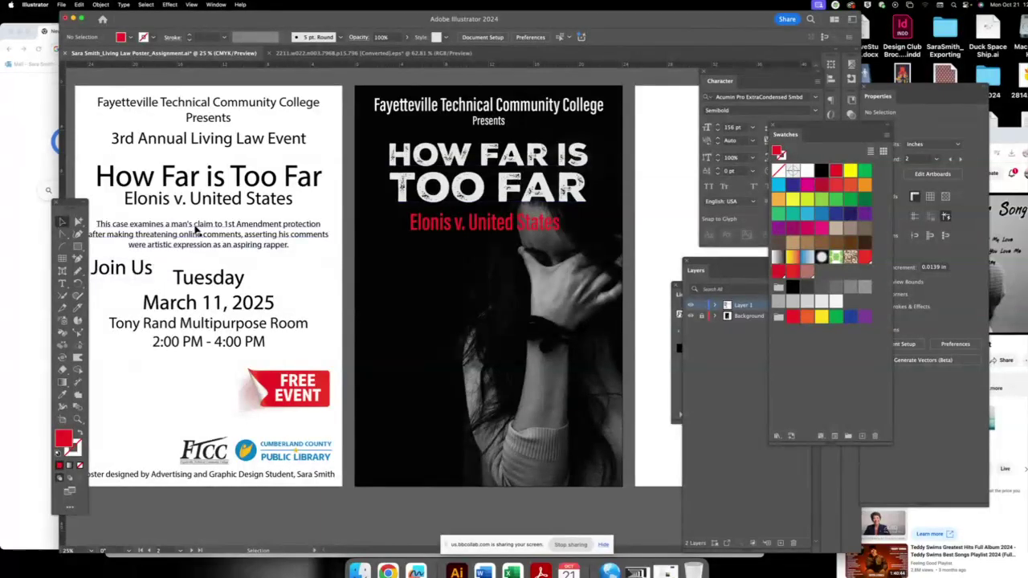
- Copy the case description onto the dark poster as a narrow, white, left-aligned column under the subtitle
drag(196, 230, 478, 305)
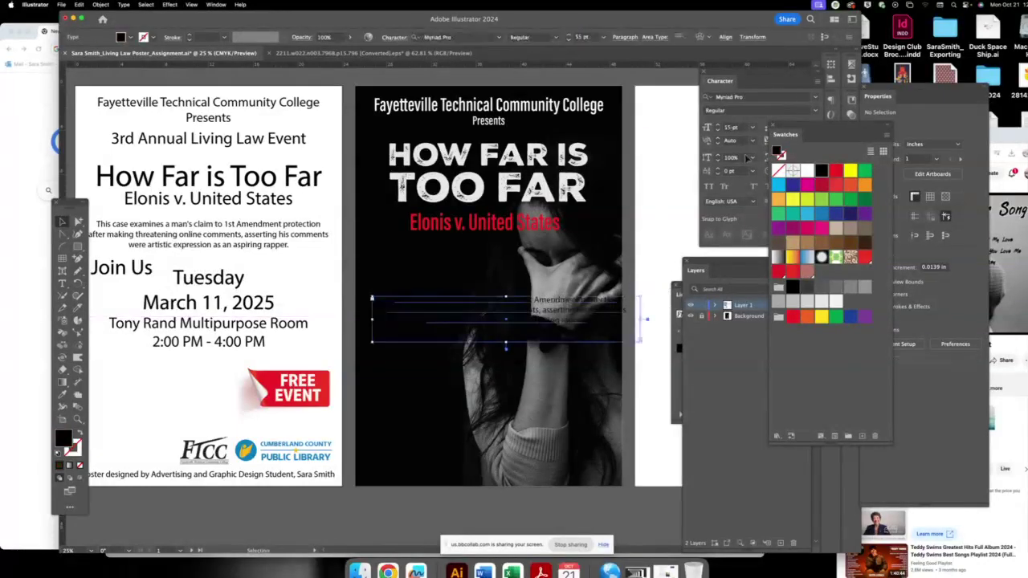
click(806, 172)
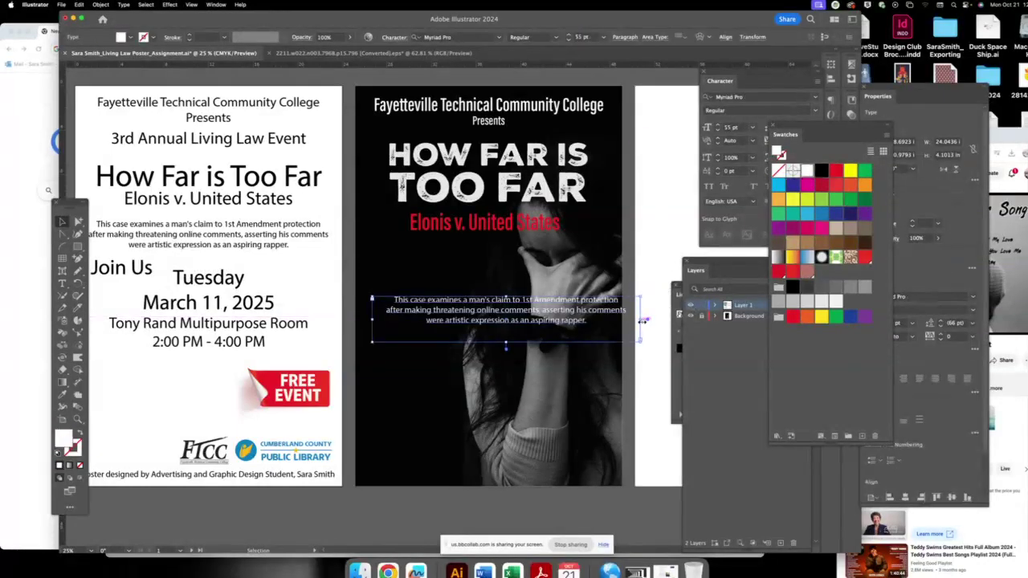
mouse_move(640, 320)
mouse_down()
mouse_move(462, 321)
mouse_move(417, 426)
mouse_up()
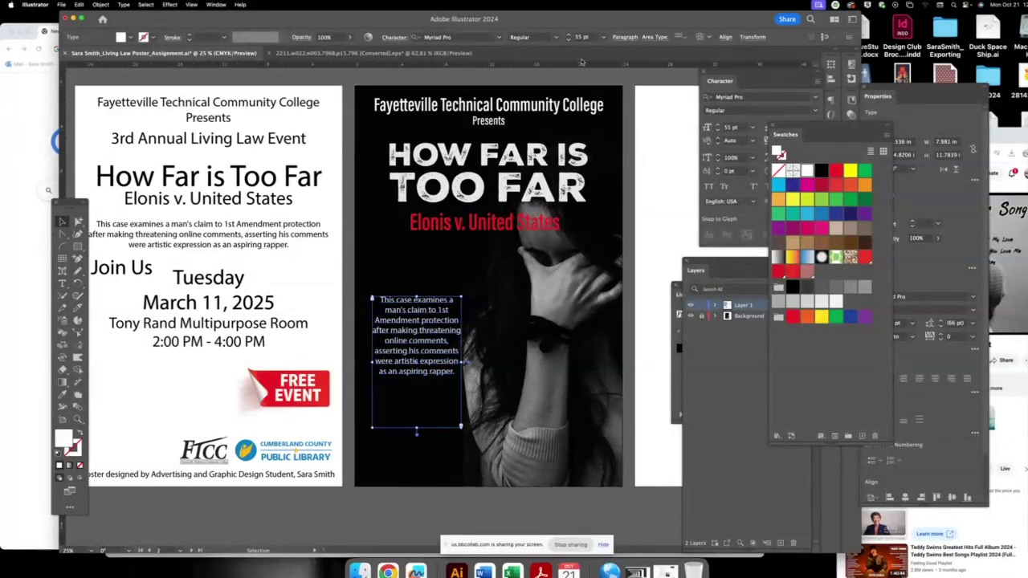
click(626, 37)
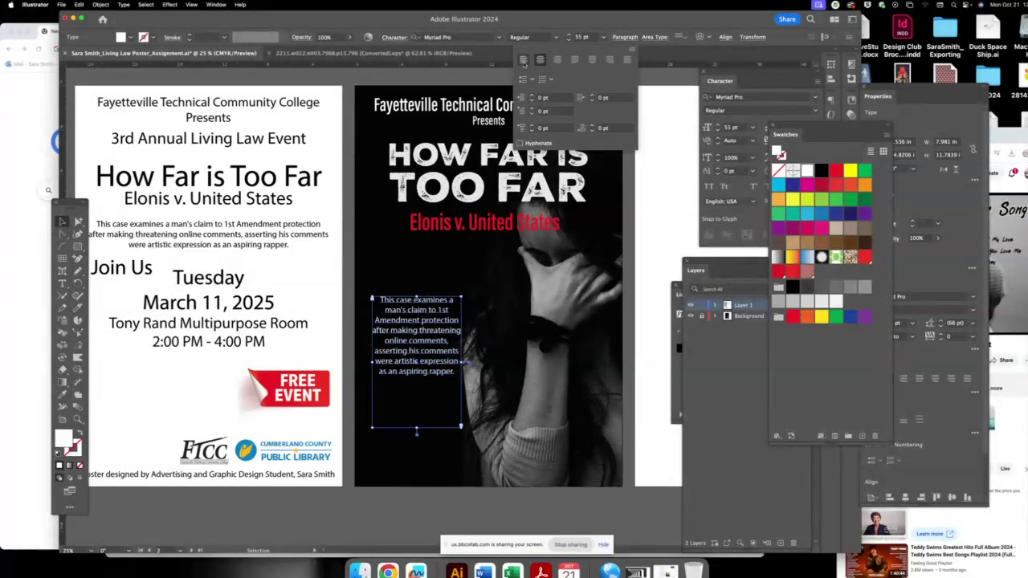
click(523, 61)
key(Escape)
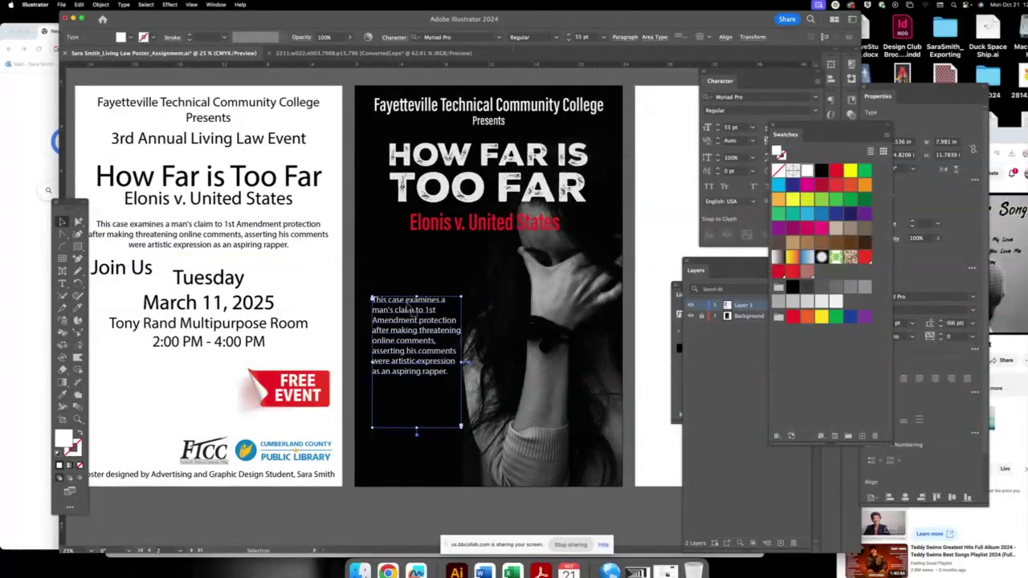
drag(417, 309, 416, 259)
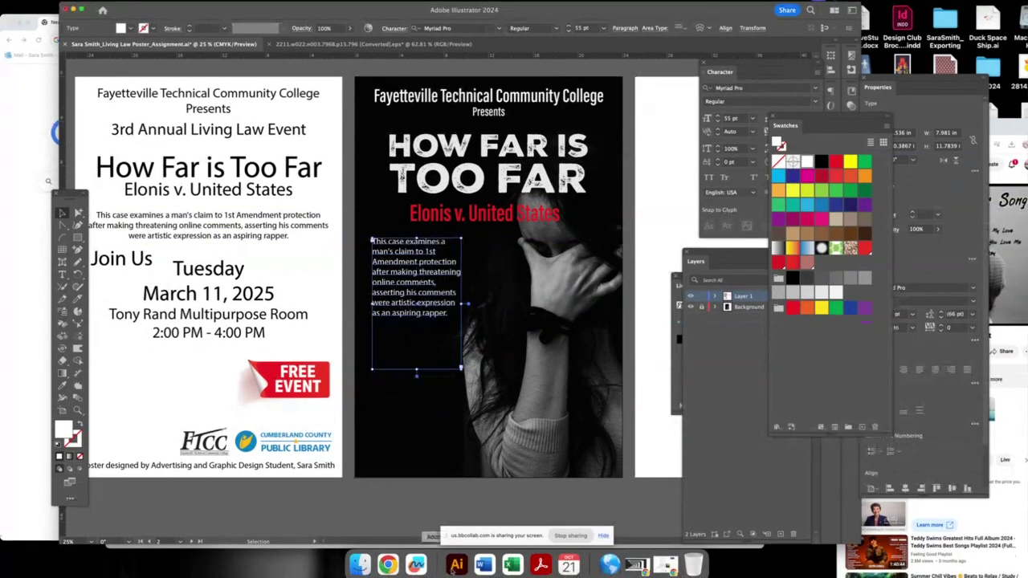
- In a new browser window, search Google Images for 'pull quotes'
right_click(388, 564)
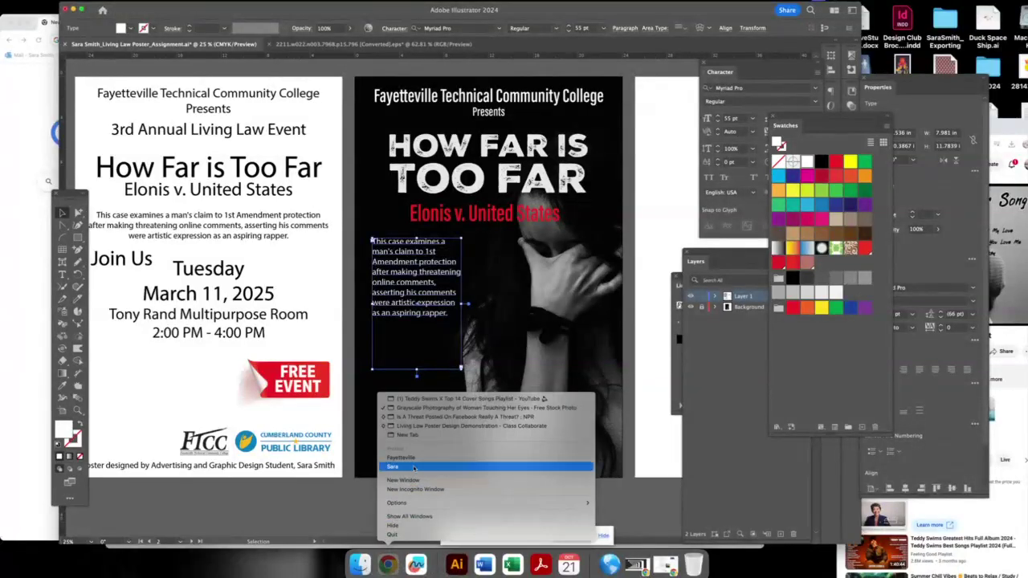
click(414, 469)
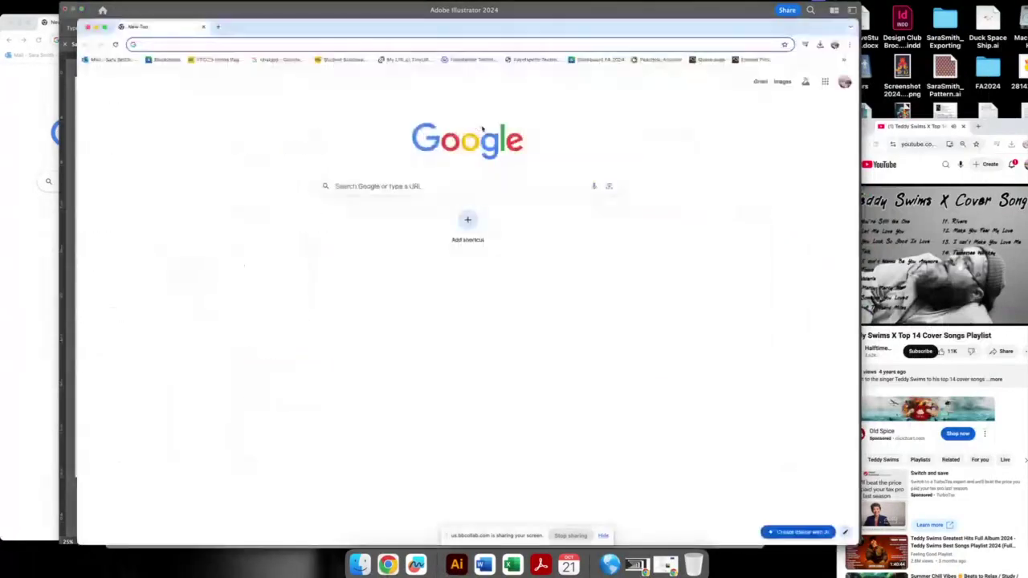
click(510, 190)
text(pul)
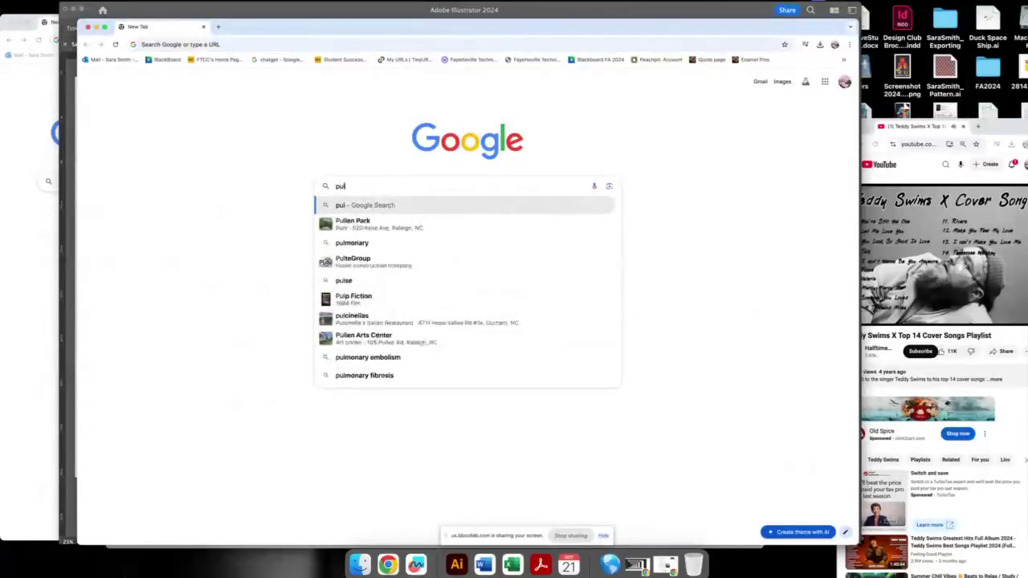
text(l quotes)
key(Return)
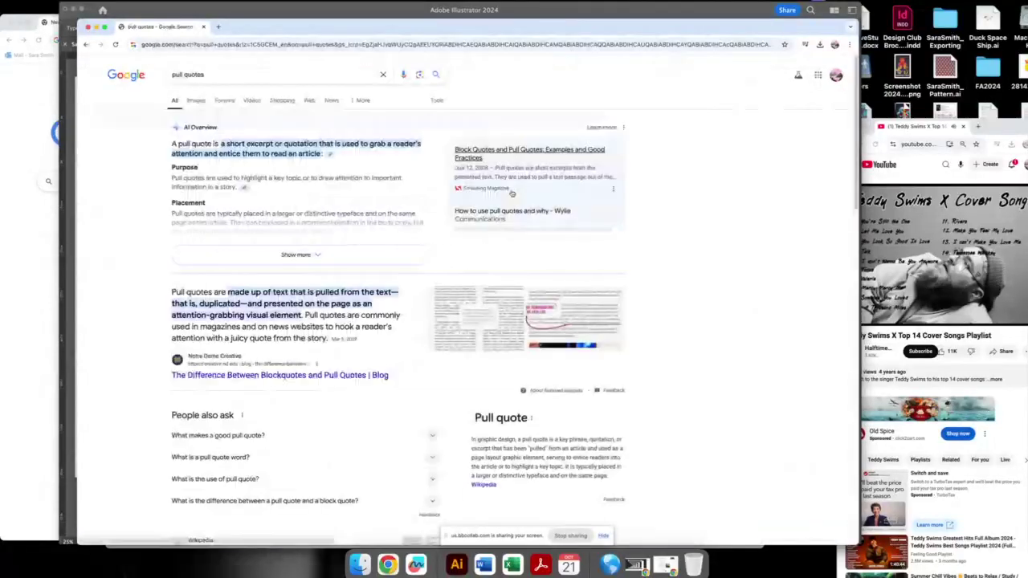
click(196, 100)
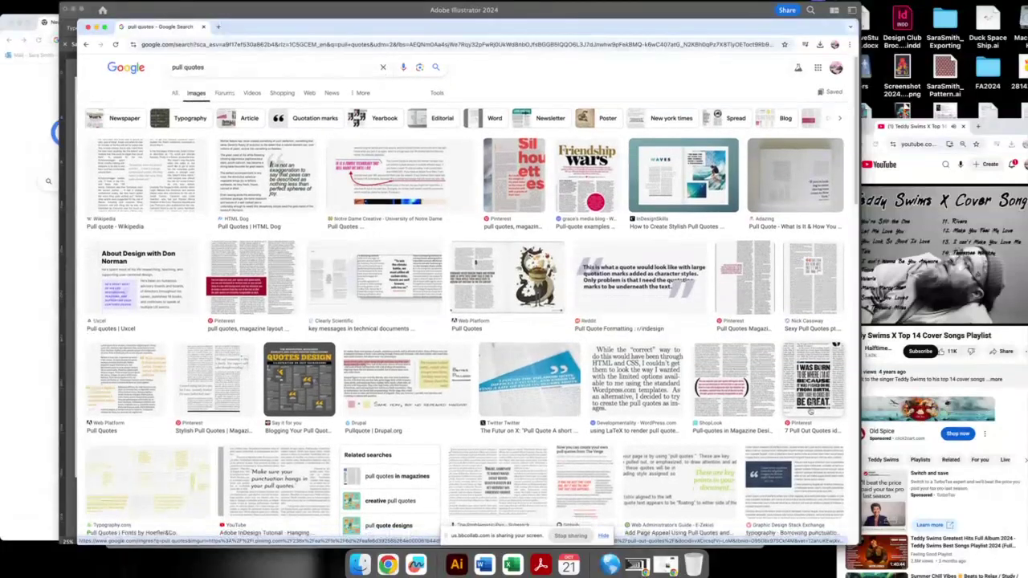
- Open the preview of the '7 Pull Out Quotes' I WAS BORN image
scroll(812, 410, down, 2)
scroll(812, 411, down, 2)
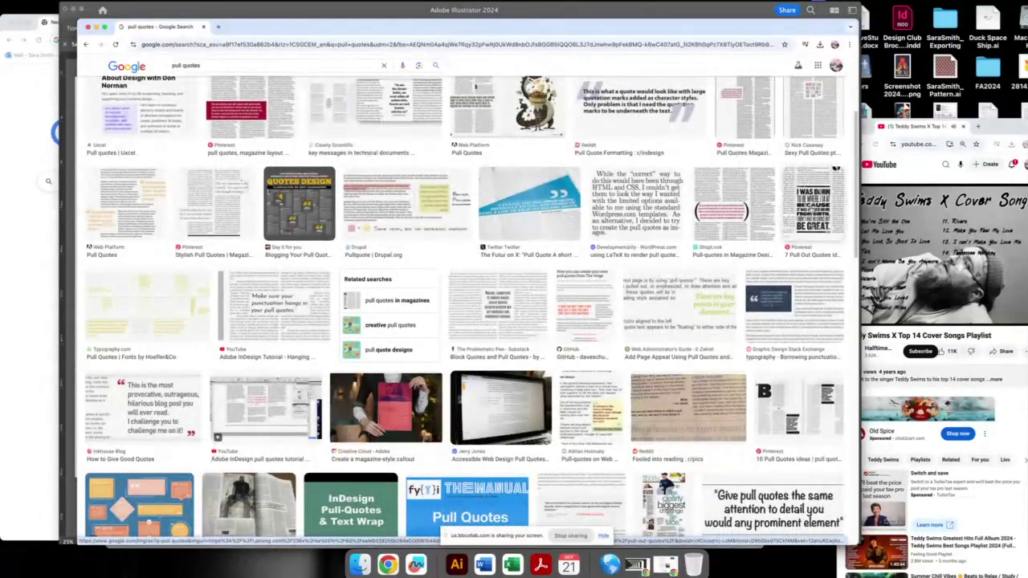
click(813, 210)
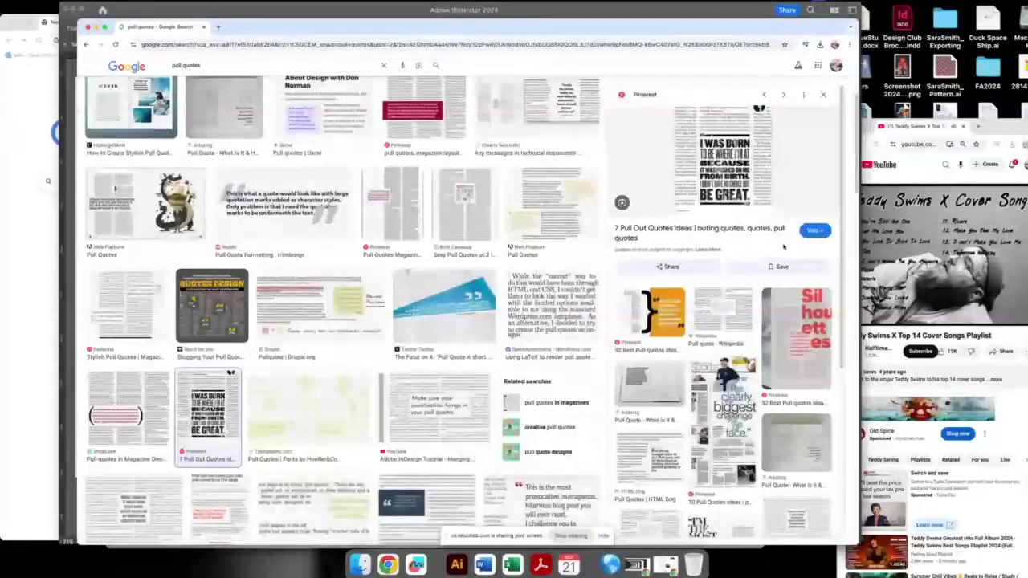
drag(751, 29, 245, 107)
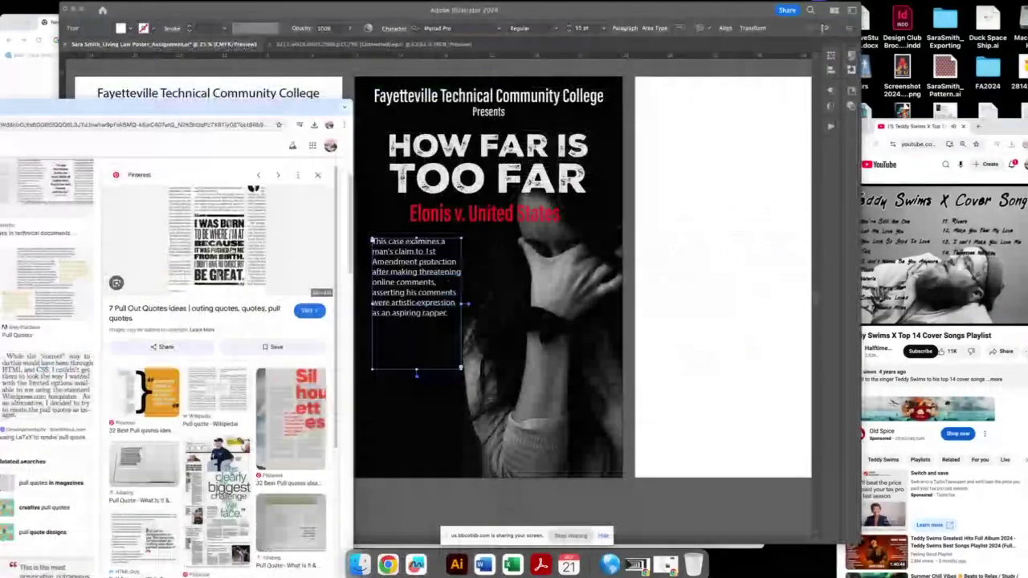
- Paste the 'I WAS BORN' image into Illustrator and place it on the blank right artboard
click(695, 239)
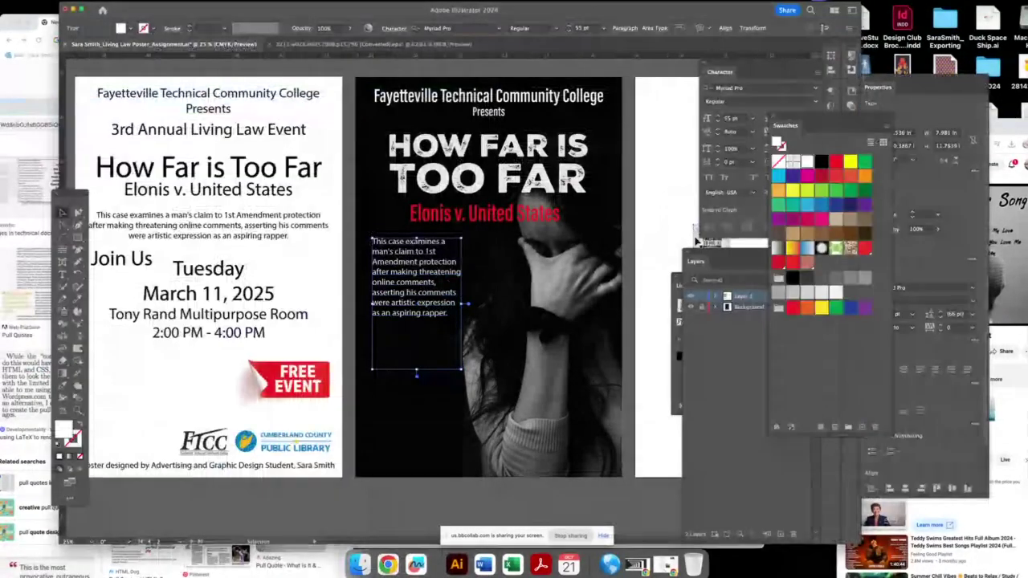
key(cmd+v)
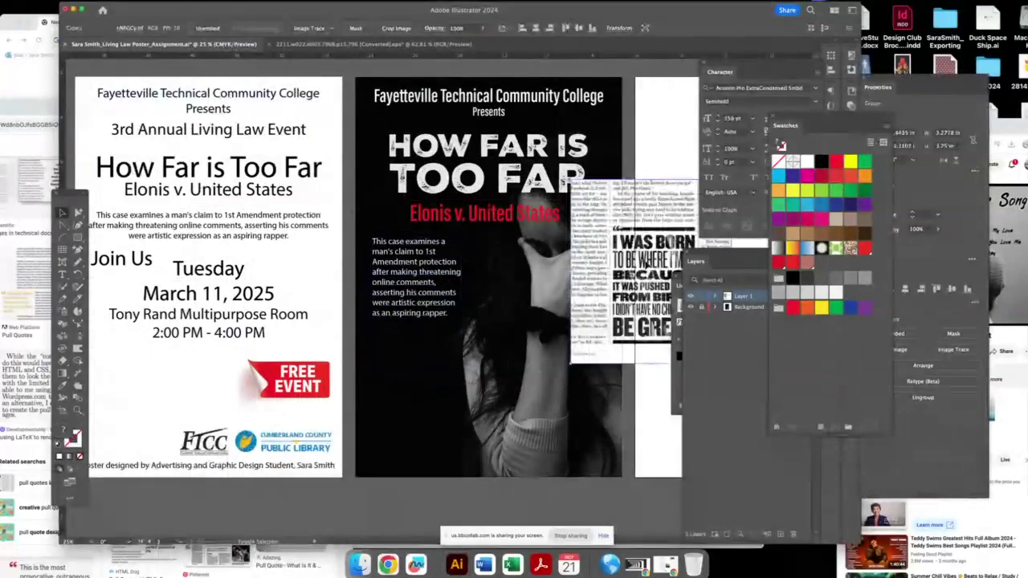
drag(646, 261, 377, 401)
scroll(317, 245, down, 3)
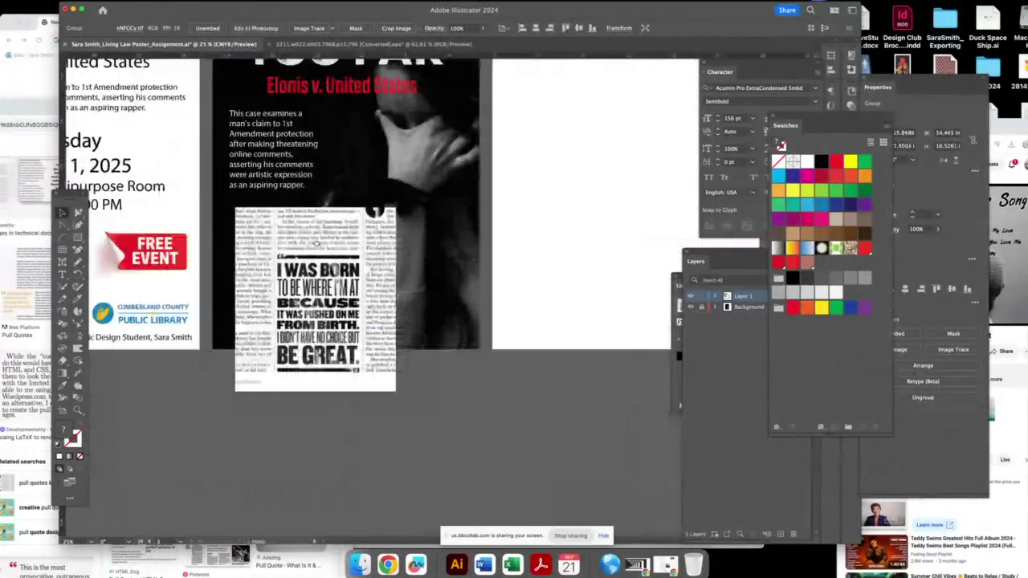
drag(316, 244, 526, 197)
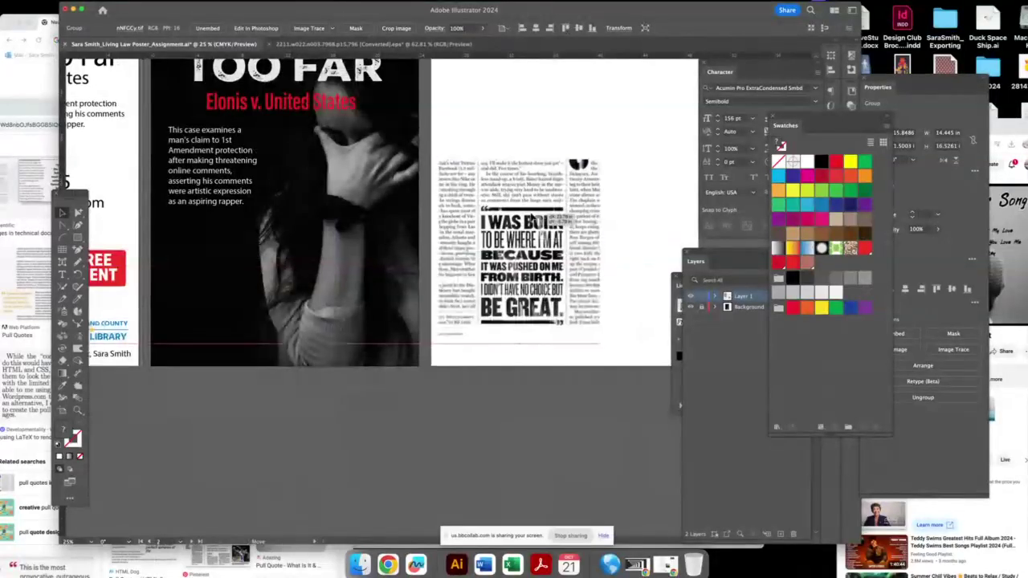
click(38, 106)
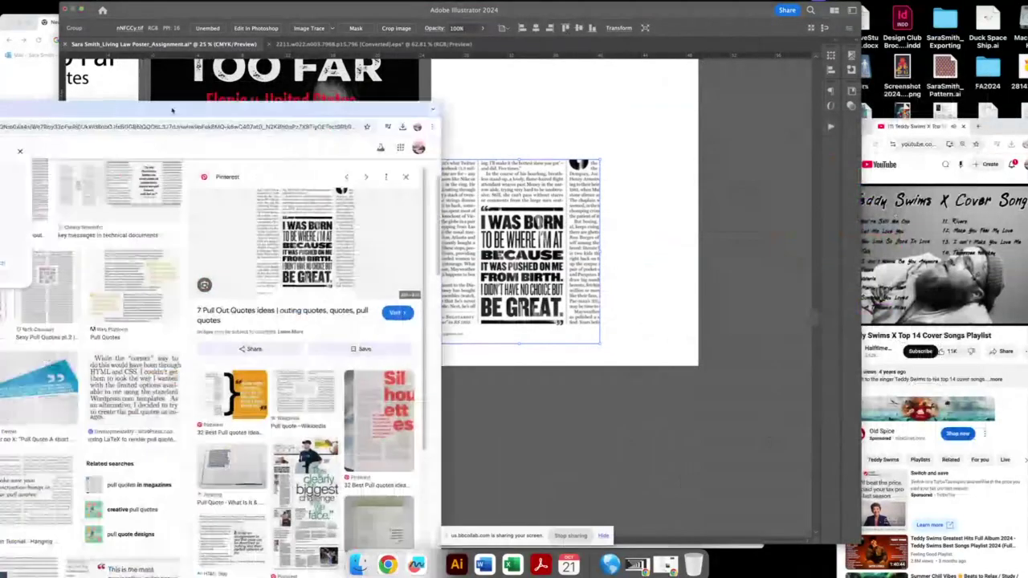
double_click(536, 64)
- On freepik.com, search Vectors for 'Pull quote'
drag(536, 64, 600, 69)
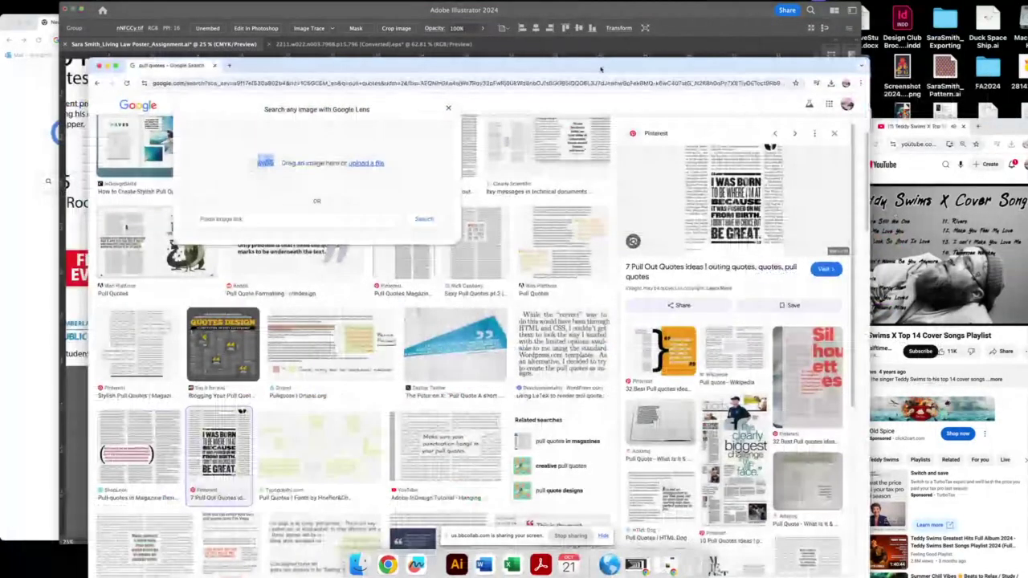
click(463, 84)
text(freepik.com)
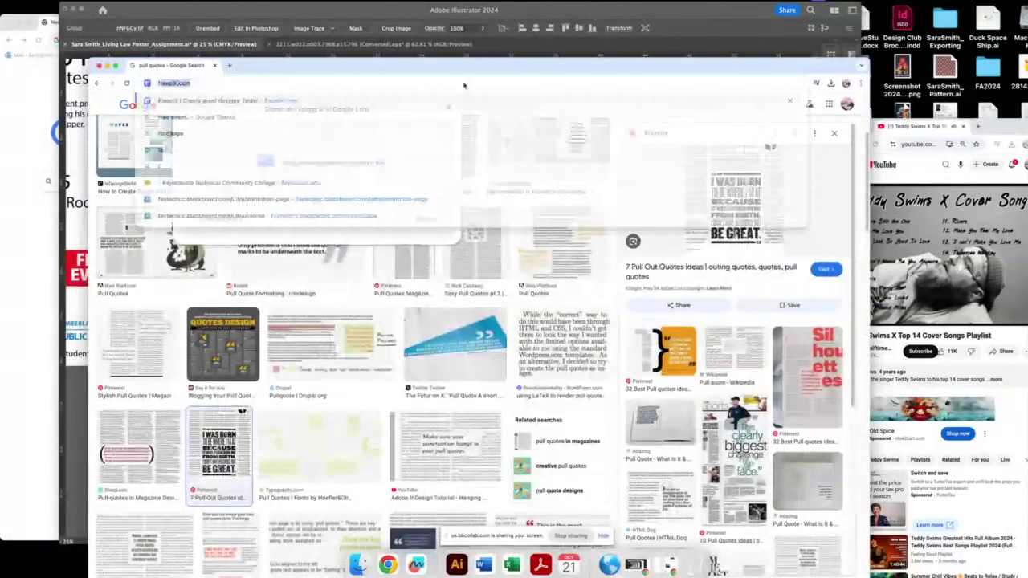
key(Return)
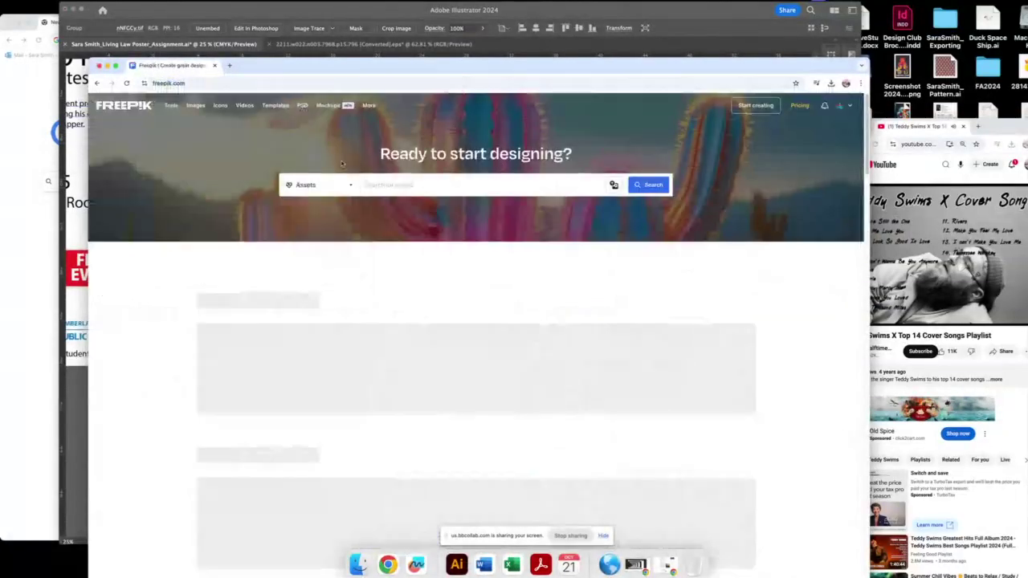
click(321, 184)
click(309, 234)
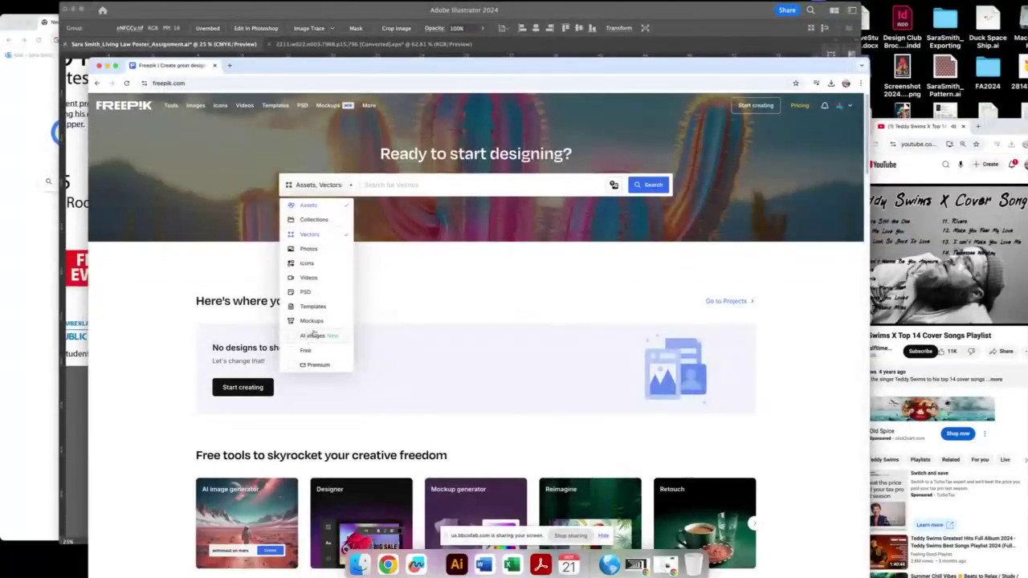
click(480, 184)
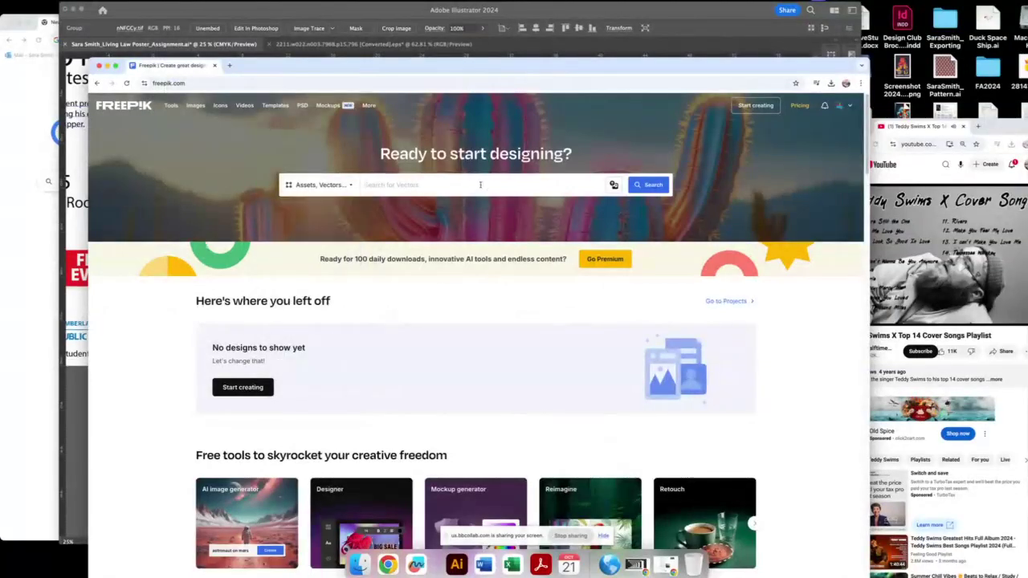
text(Pull quote)
key(Return)
- Scroll through the free Pull quote vector results
scroll(477, 194, down, 1)
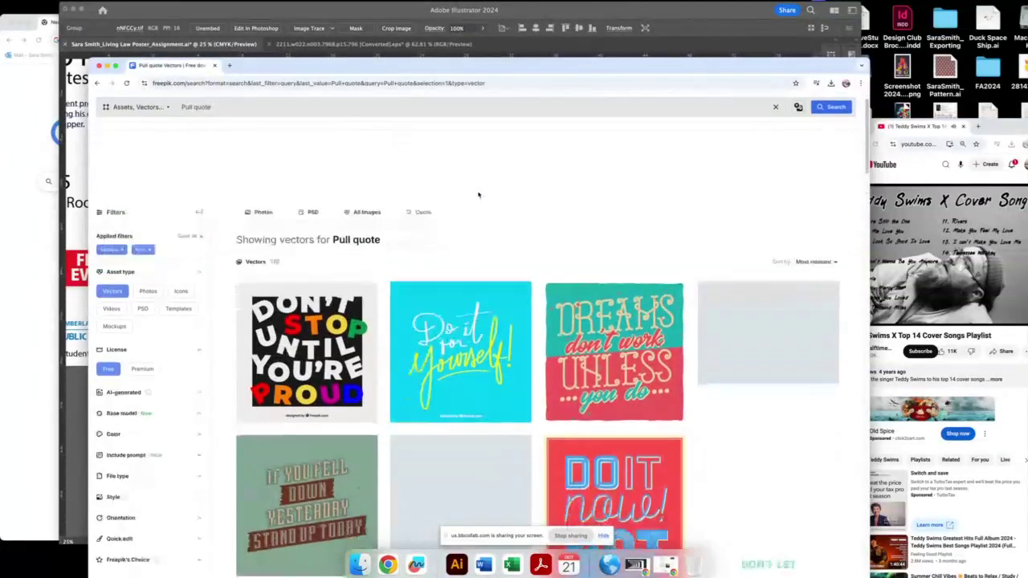
scroll(477, 194, down, 2)
scroll(478, 194, down, 3)
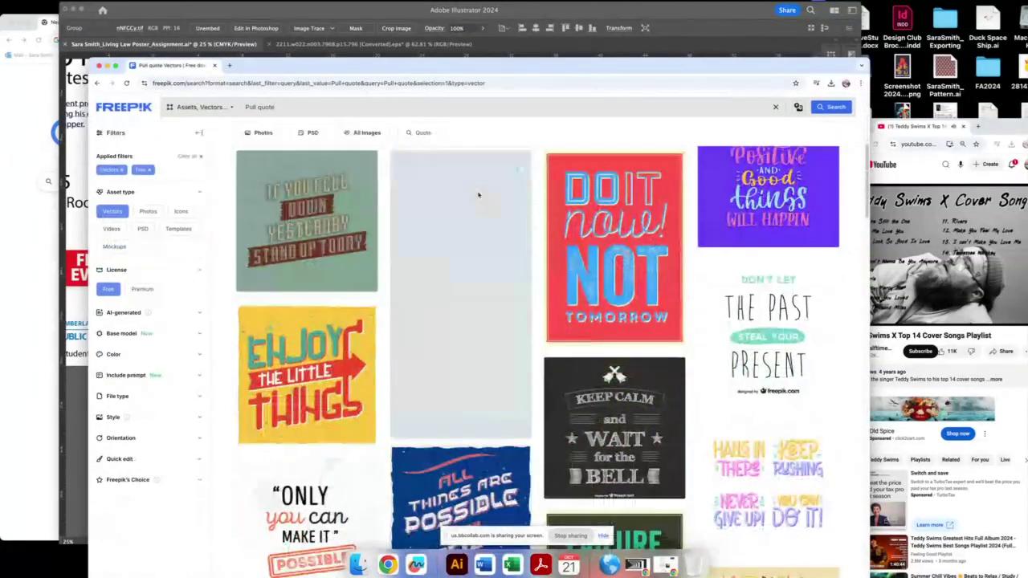
scroll(478, 195, down, 3)
scroll(478, 195, down, 4)
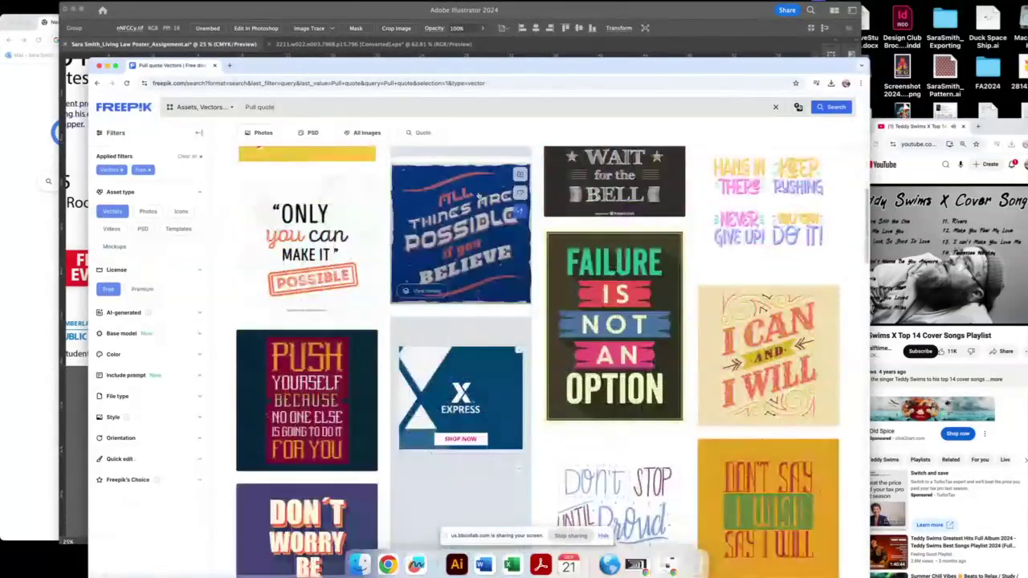
scroll(478, 194, down, 3)
scroll(478, 194, down, 4)
scroll(478, 194, down, 3)
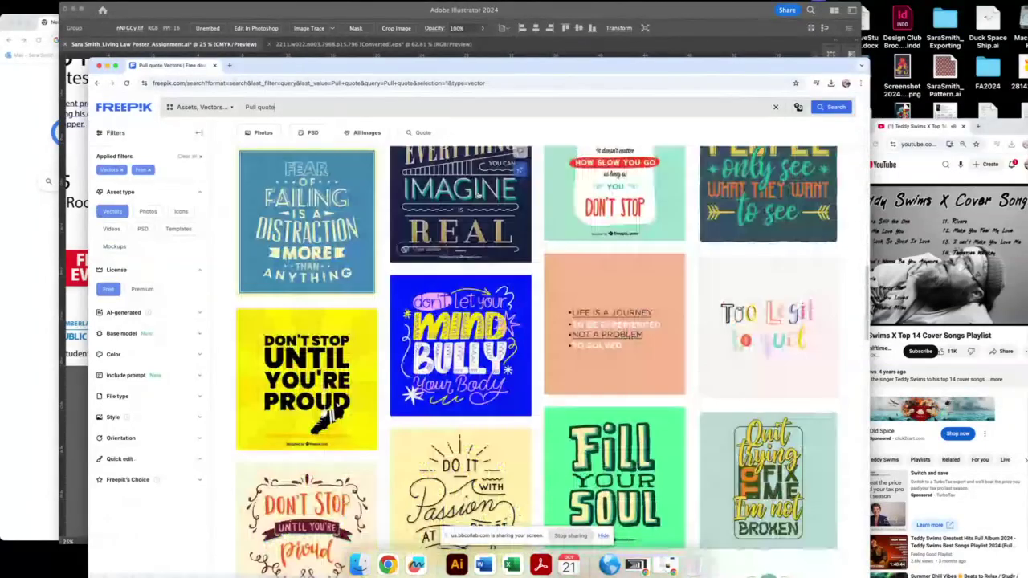
scroll(478, 194, down, 5)
scroll(477, 195, down, 7)
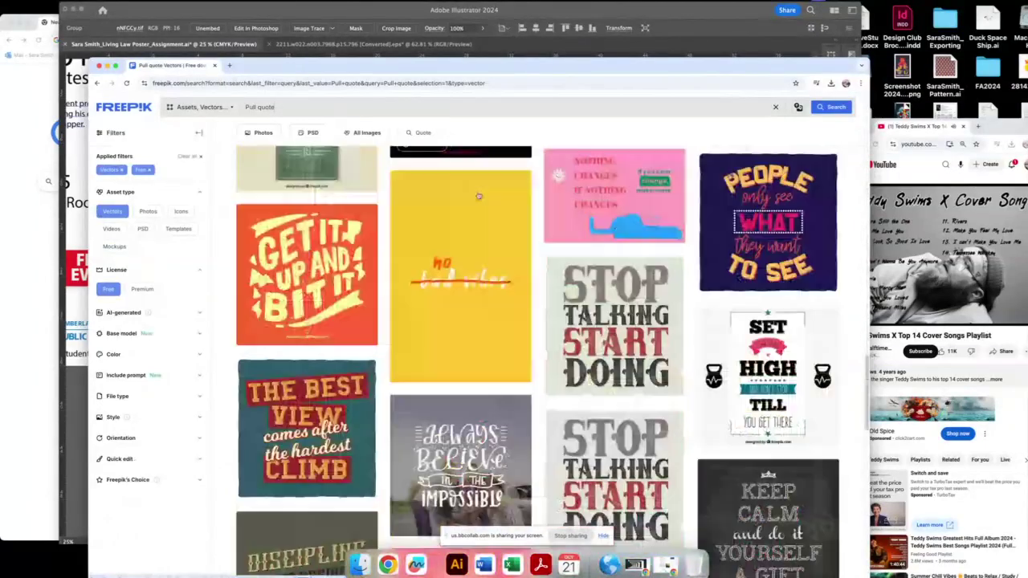
scroll(478, 195, up, 15)
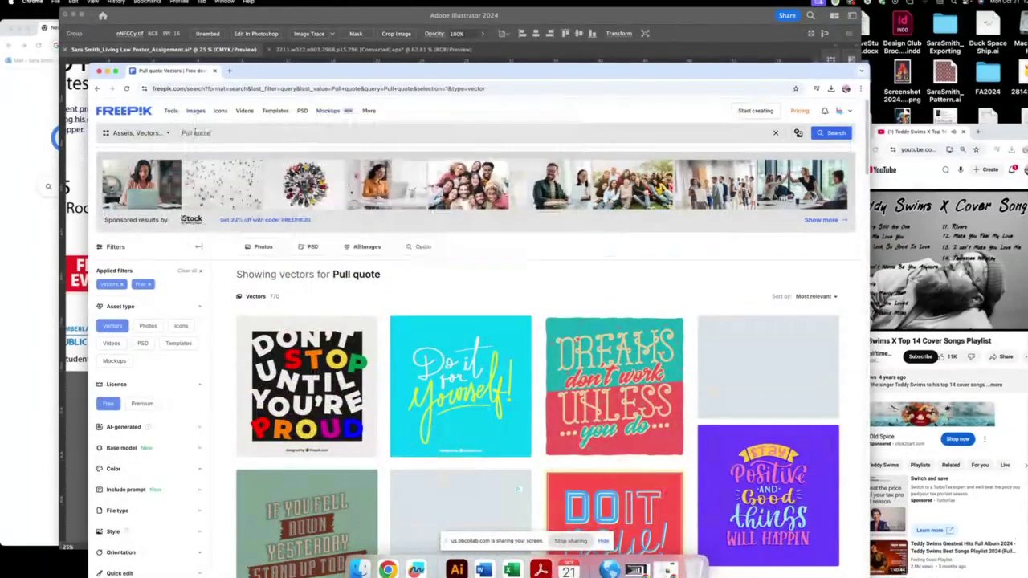
- Replace the query with 'text box' and browse the vector results
triple_click(182, 133)
key(BackSpace)
text(text box)
key(Return)
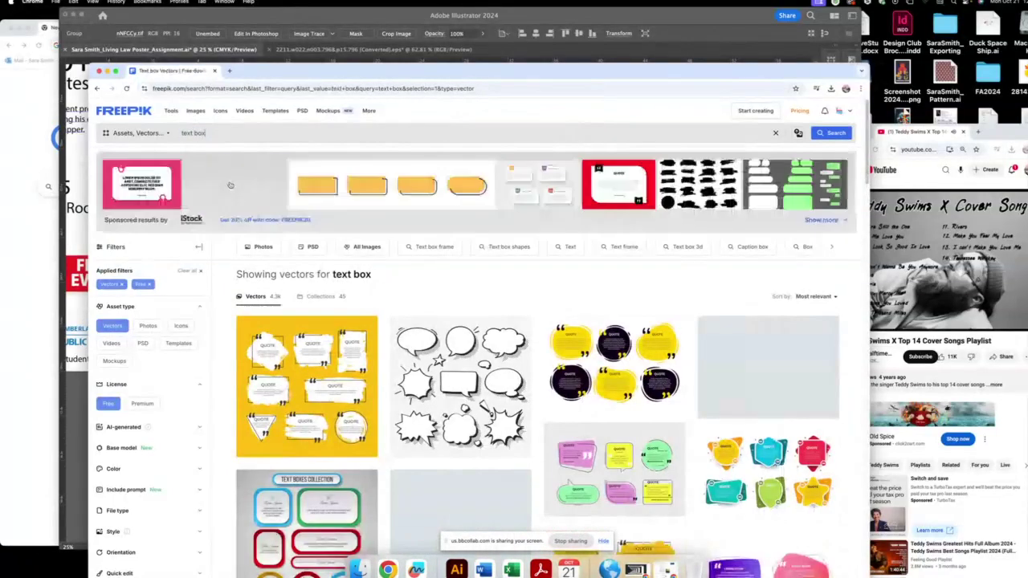
drag(335, 72, 318, 21)
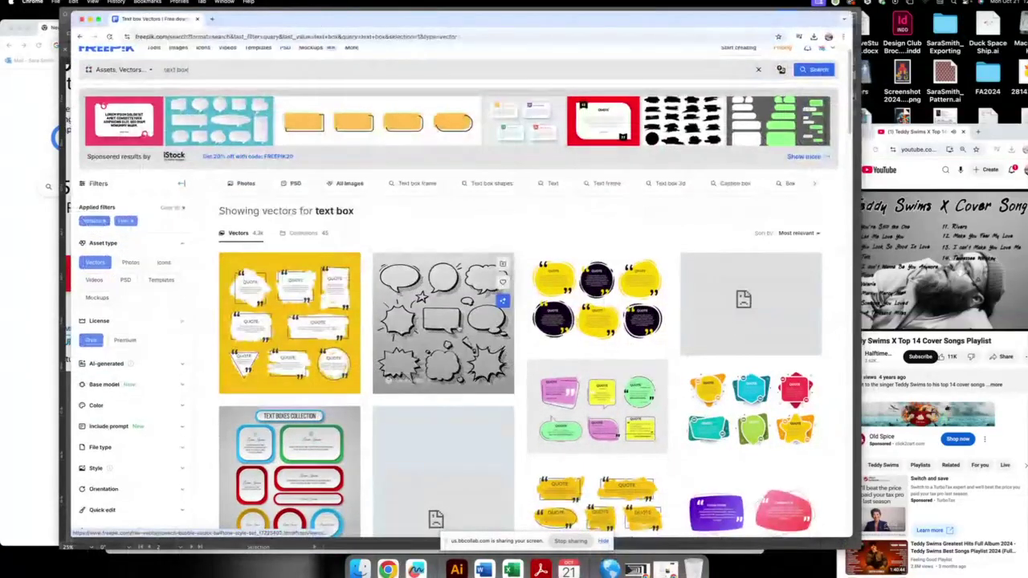
scroll(460, 328, down, 2)
scroll(460, 328, down, 4)
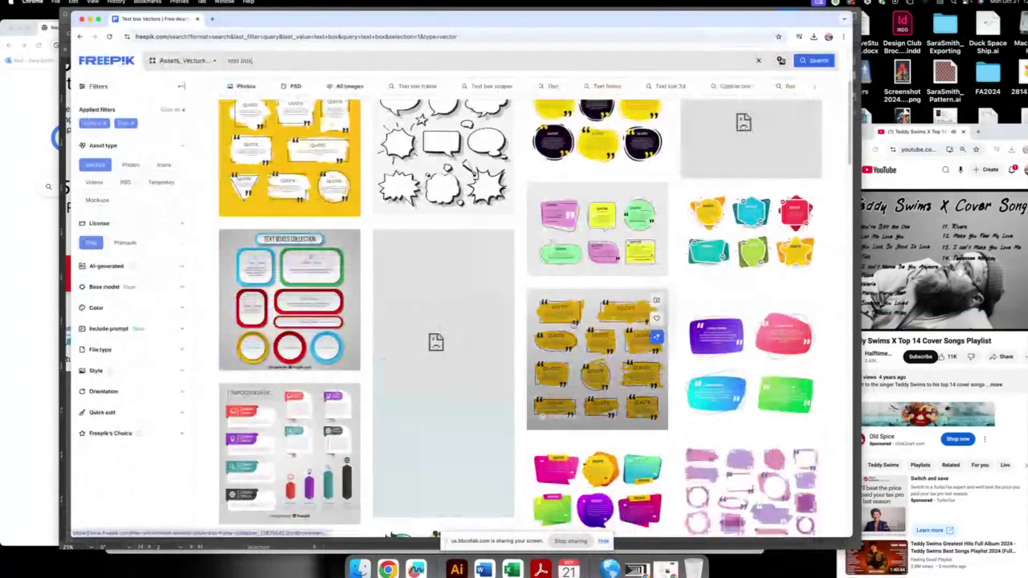
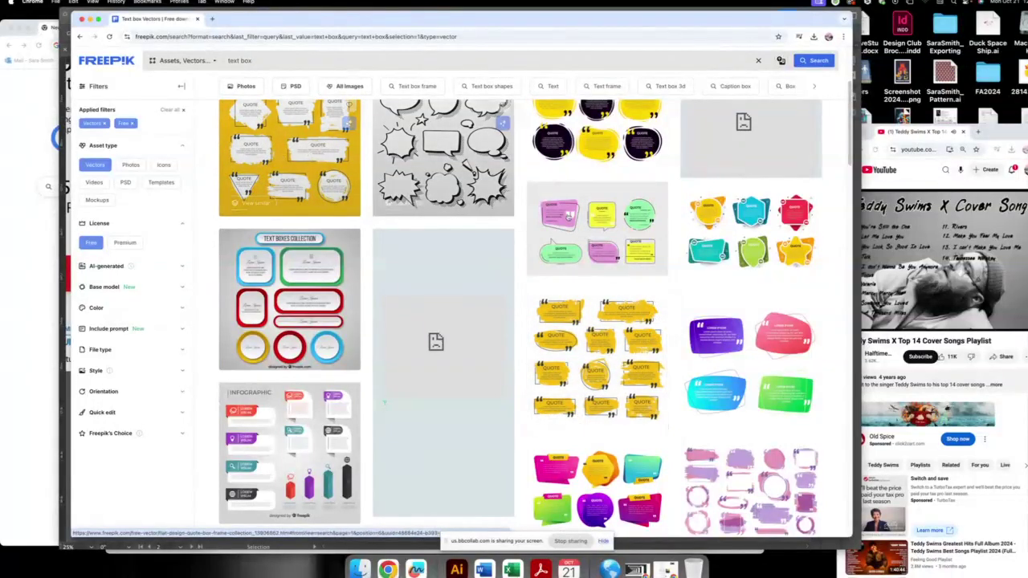
- Scroll down the free 'text box' vector results until the Work Hard Play Hard tile shows
scroll(591, 354, down, 2)
scroll(591, 354, down, 2)
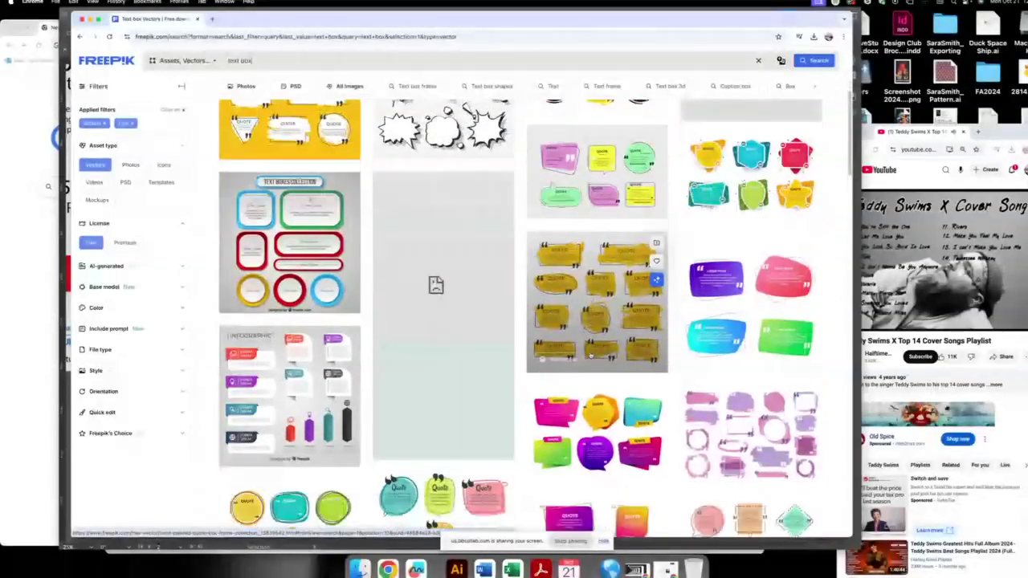
scroll(590, 354, down, 5)
scroll(591, 355, down, 2)
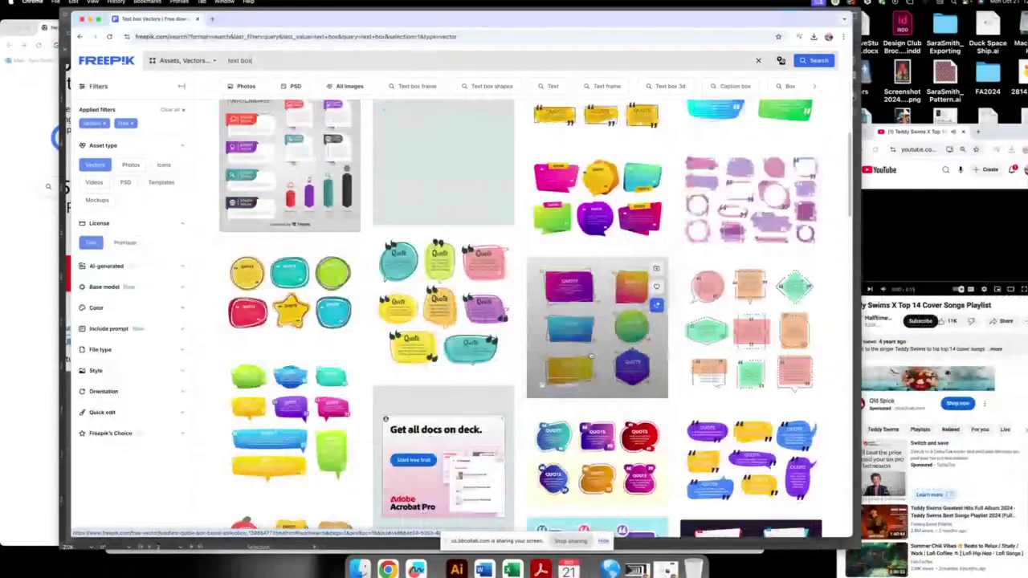
scroll(590, 356, down, 3)
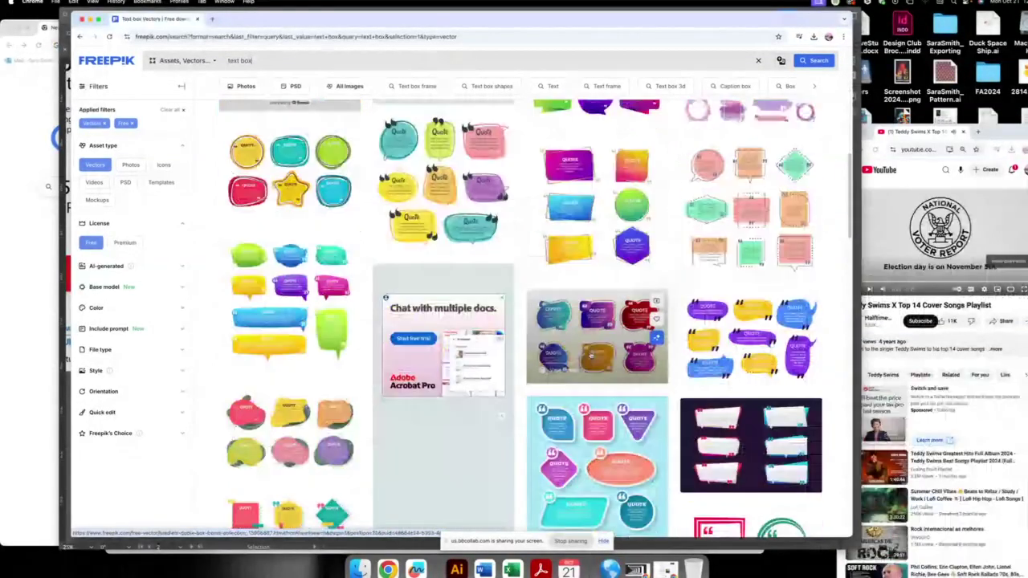
scroll(590, 355, down, 3)
scroll(590, 355, down, 3)
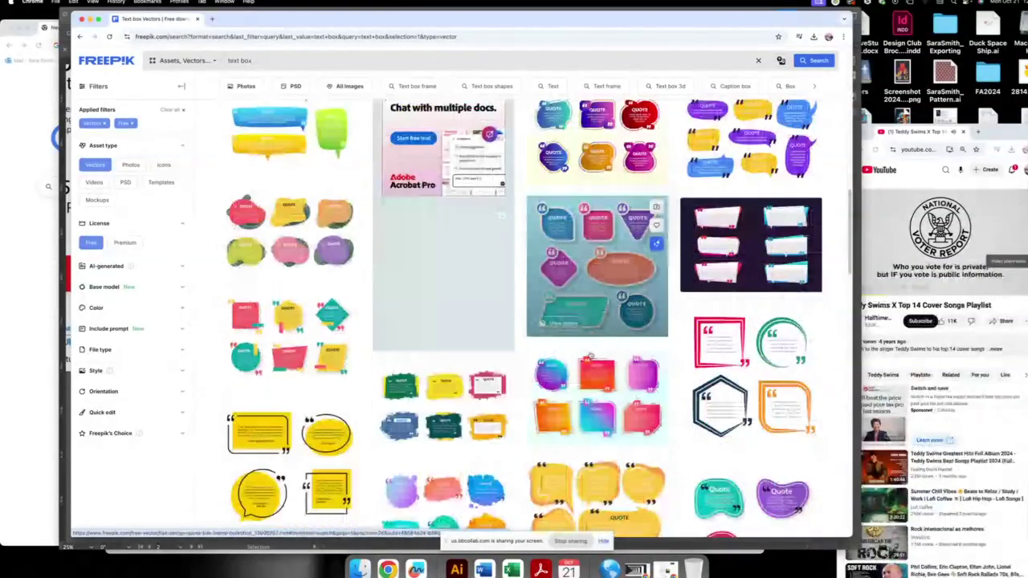
scroll(591, 356, down, 3)
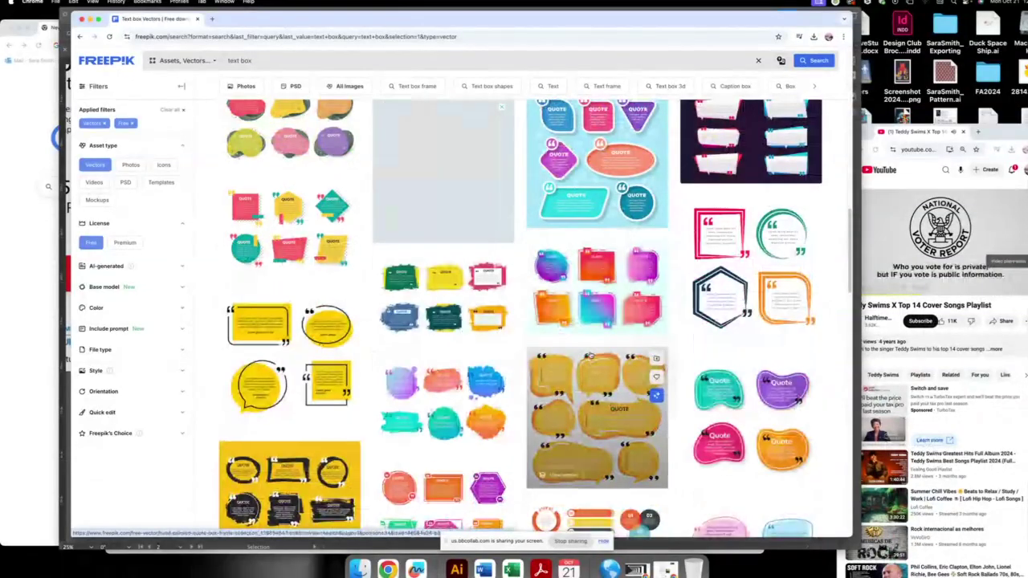
scroll(590, 356, down, 2)
scroll(590, 356, down, 1)
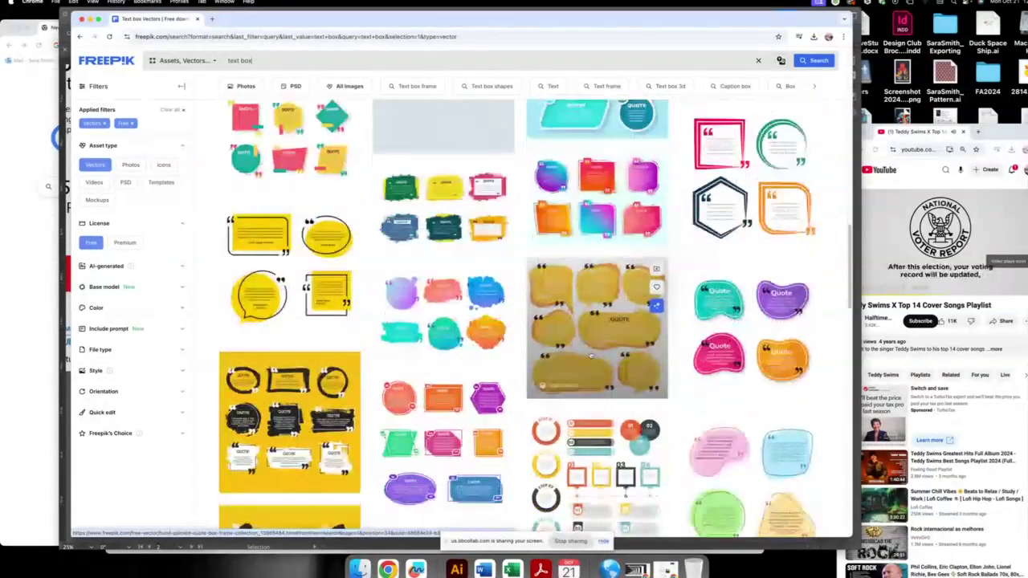
scroll(591, 356, down, 2)
scroll(590, 356, down, 1)
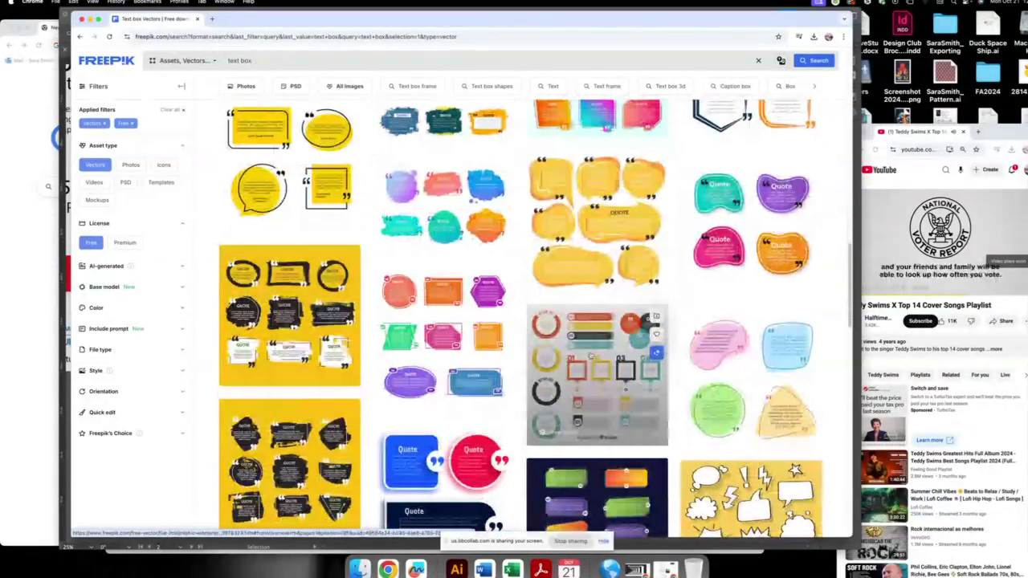
scroll(590, 355, down, 4)
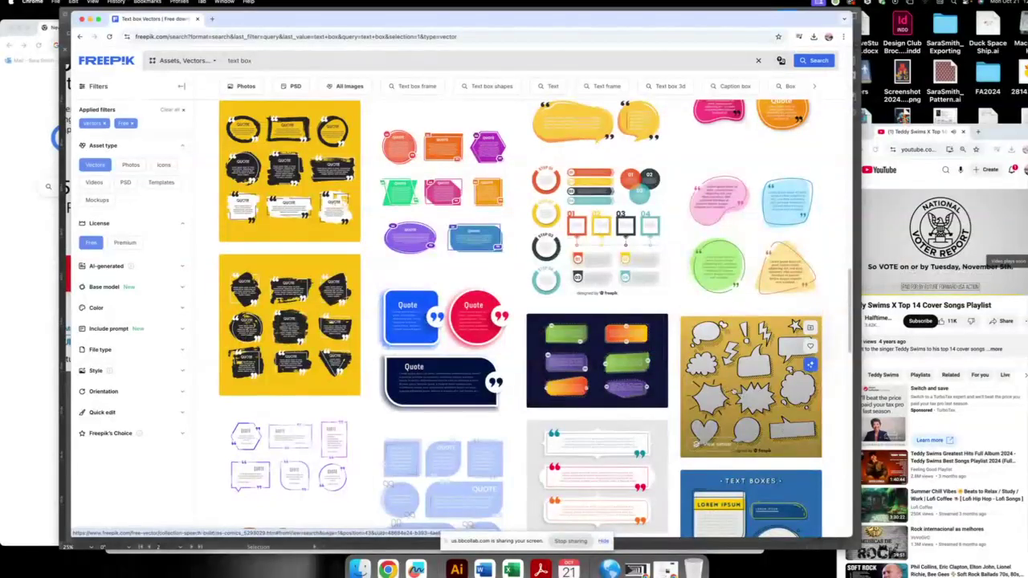
scroll(428, 372, down, 1)
scroll(428, 372, down, 1)
scroll(428, 372, down, 4)
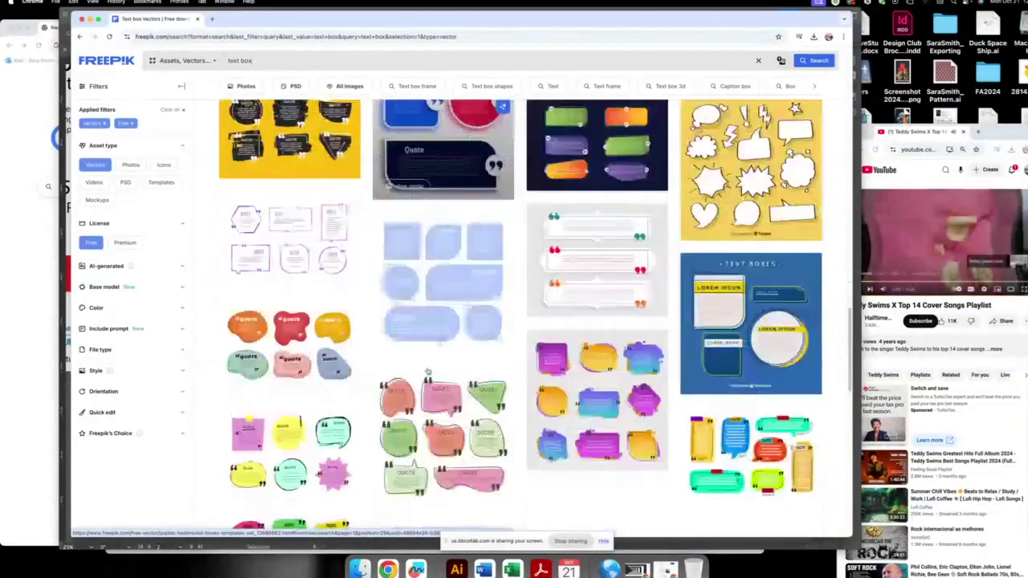
scroll(428, 372, down, 1)
scroll(513, 431, down, 3)
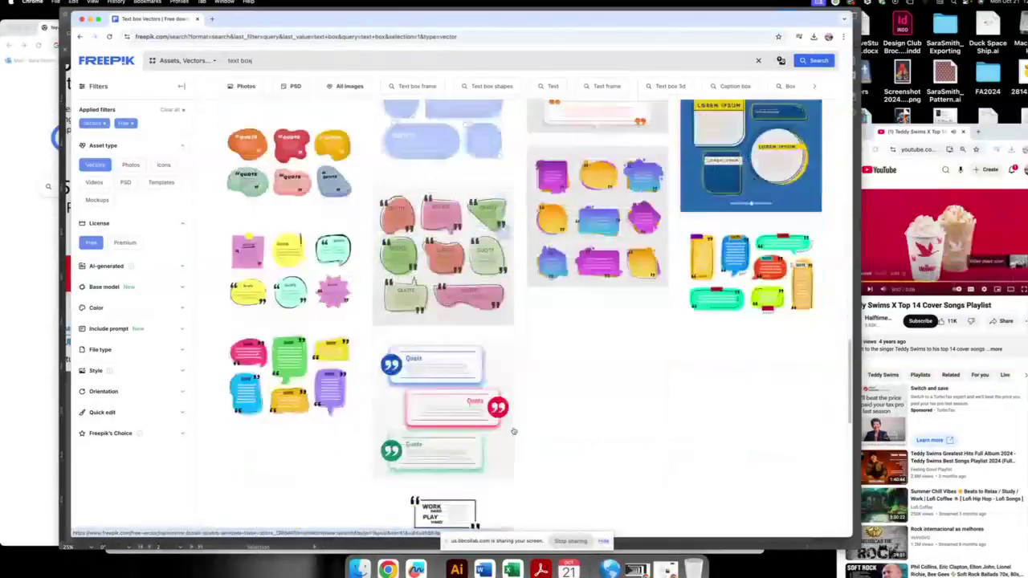
scroll(513, 431, down, 3)
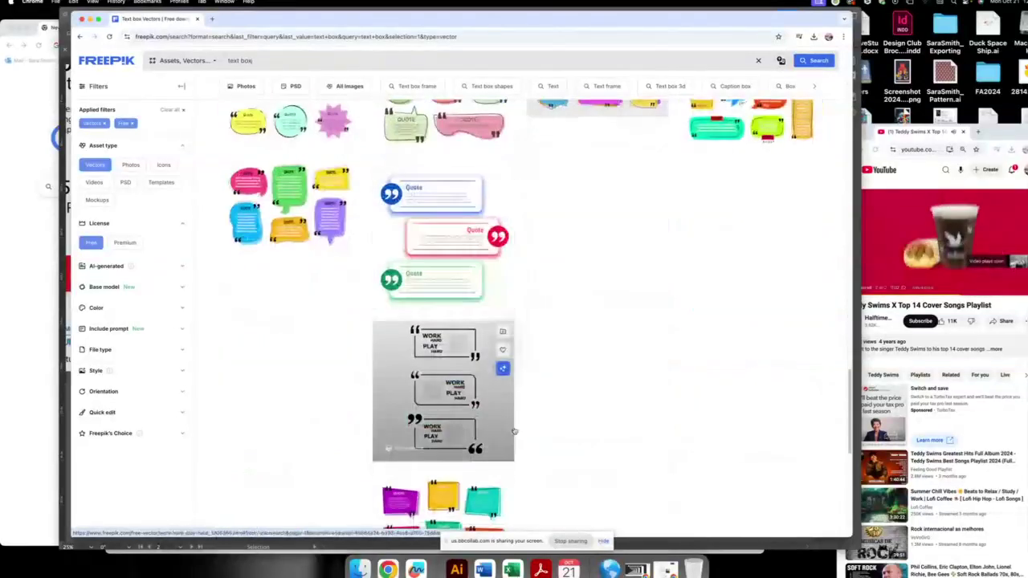
- Free-download the Work Hard Play Hard quote-box pack and reveal work-hard-play-hard.zip in Downloads
click(449, 350)
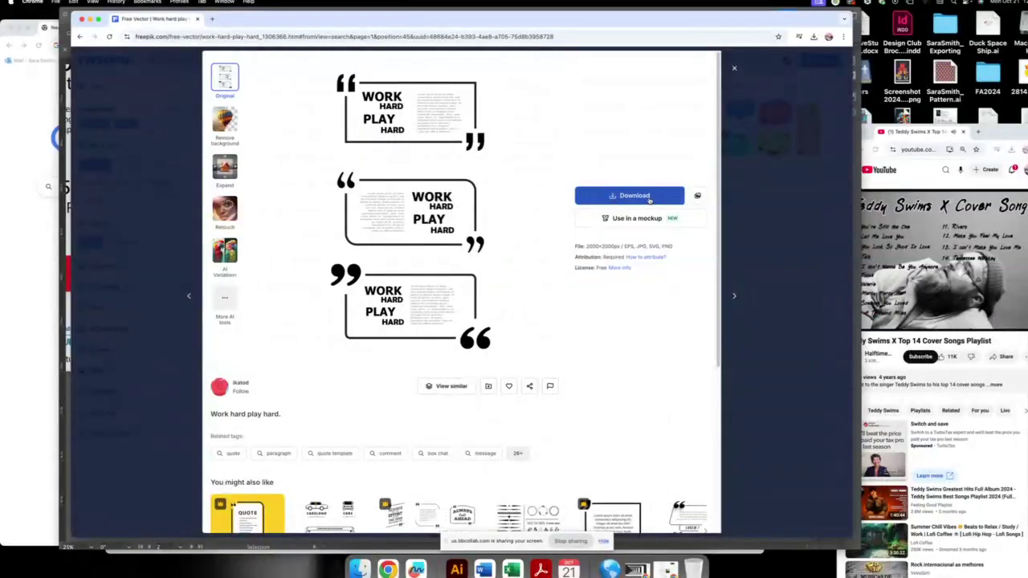
click(648, 199)
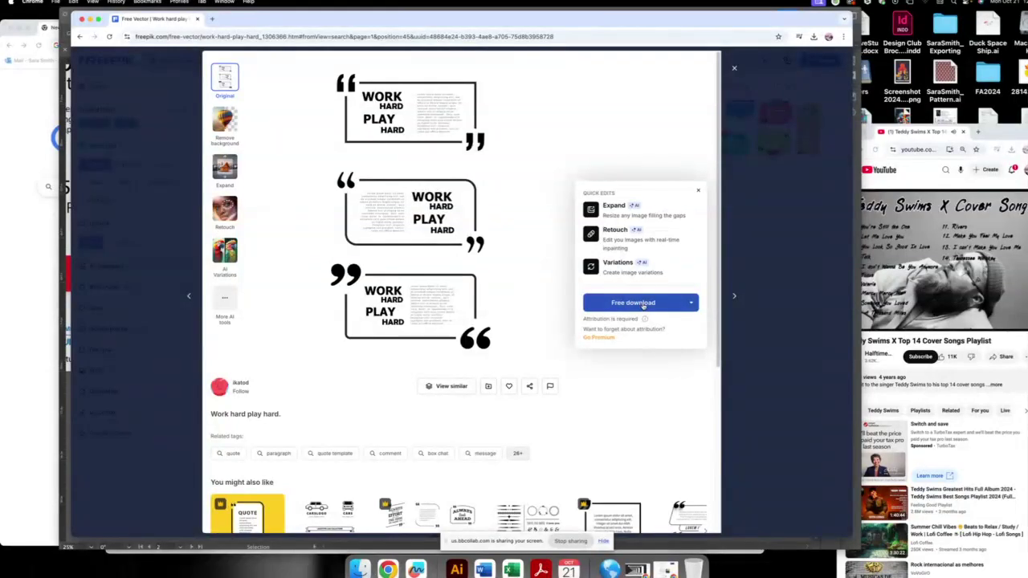
click(643, 304)
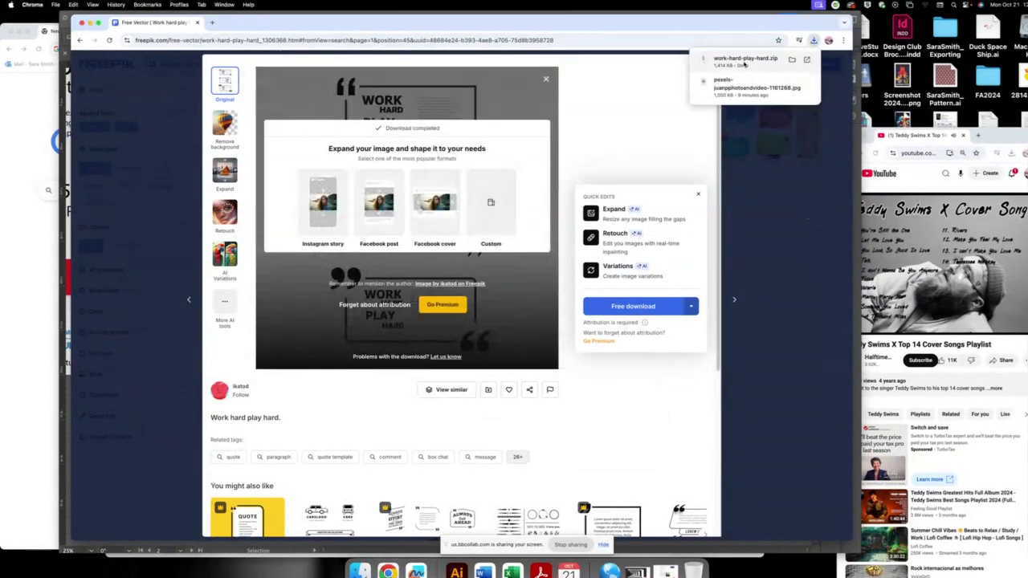
click(744, 61)
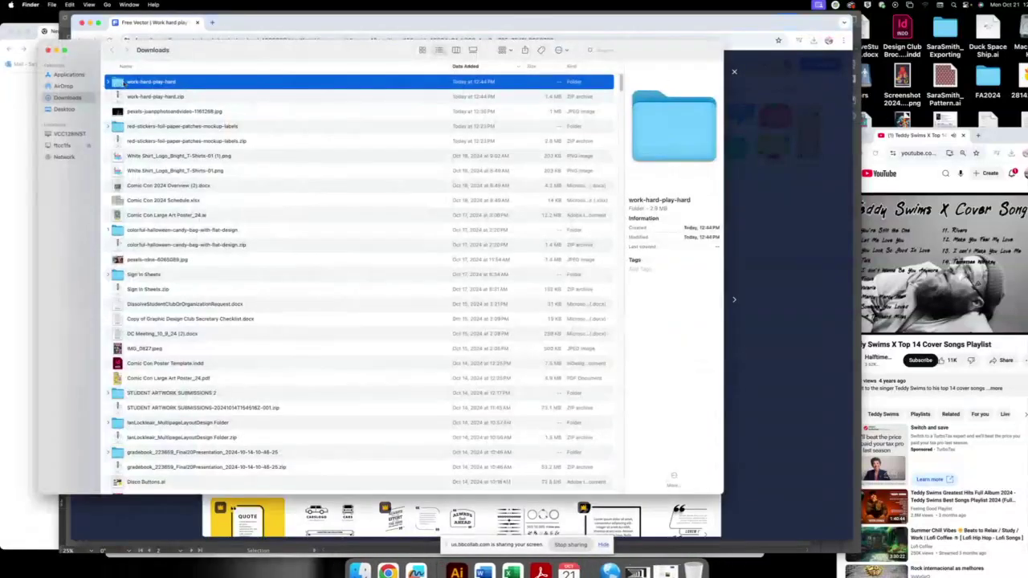
- Open 103.eps from the work-hard-play-hard folder with Adobe Illustrator 2024
double_click(135, 83)
click(124, 79)
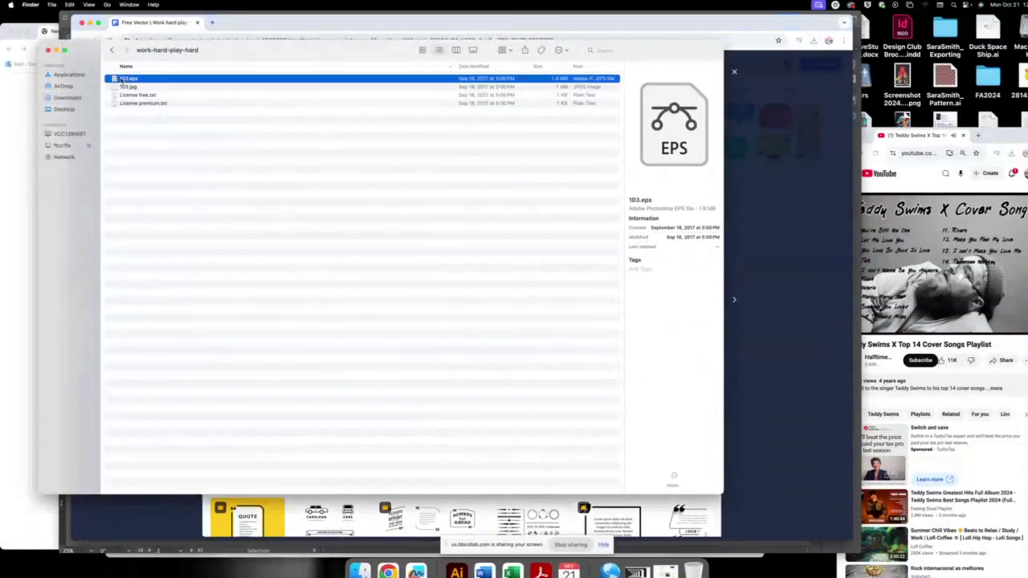
right_click(124, 79)
mouse_move(146, 92)
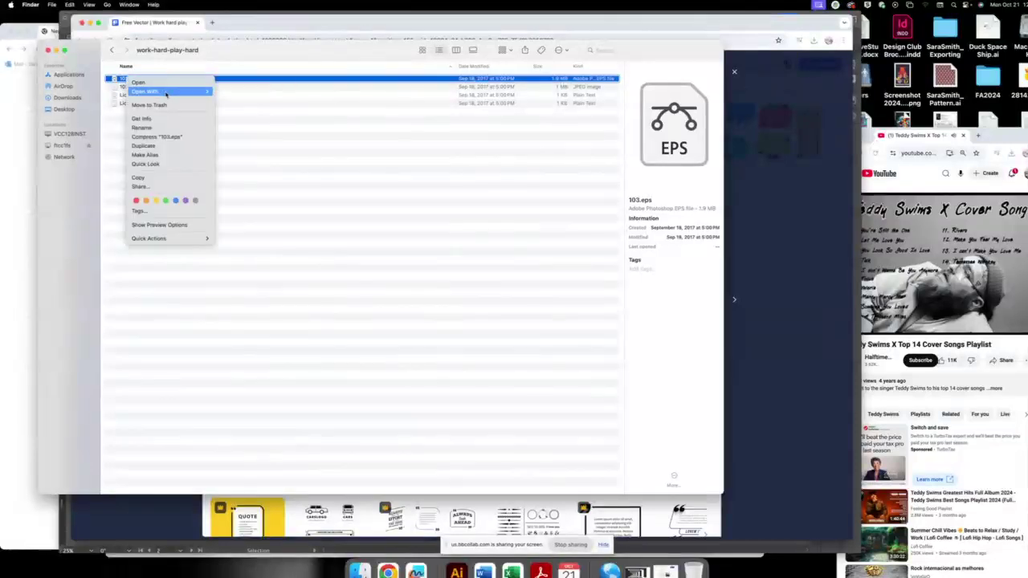
click(261, 115)
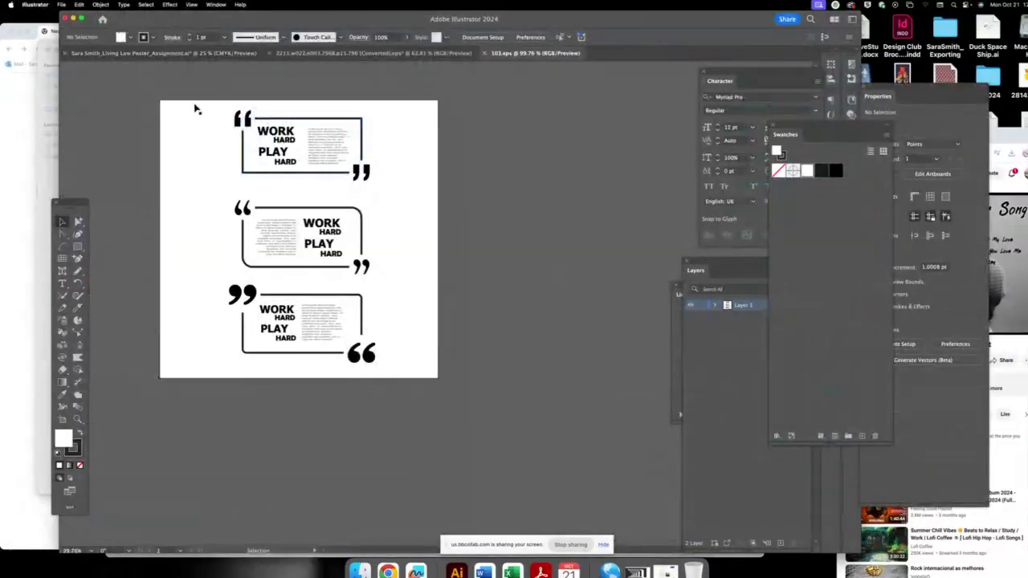
- Select all three quote boxes in 103.eps, copy them, and close the file without saving
click(196, 105)
drag(199, 110, 584, 107)
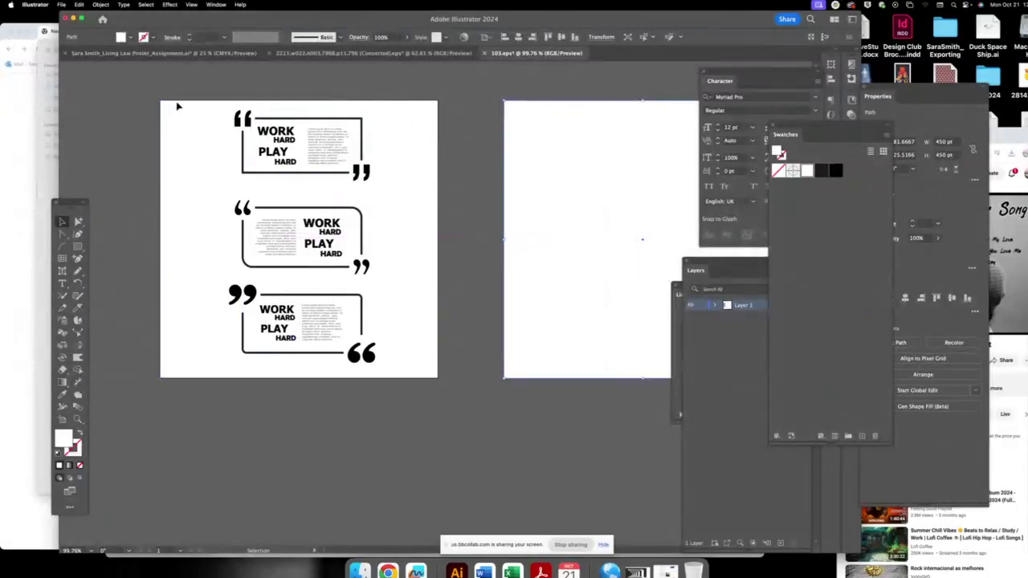
click(237, 119)
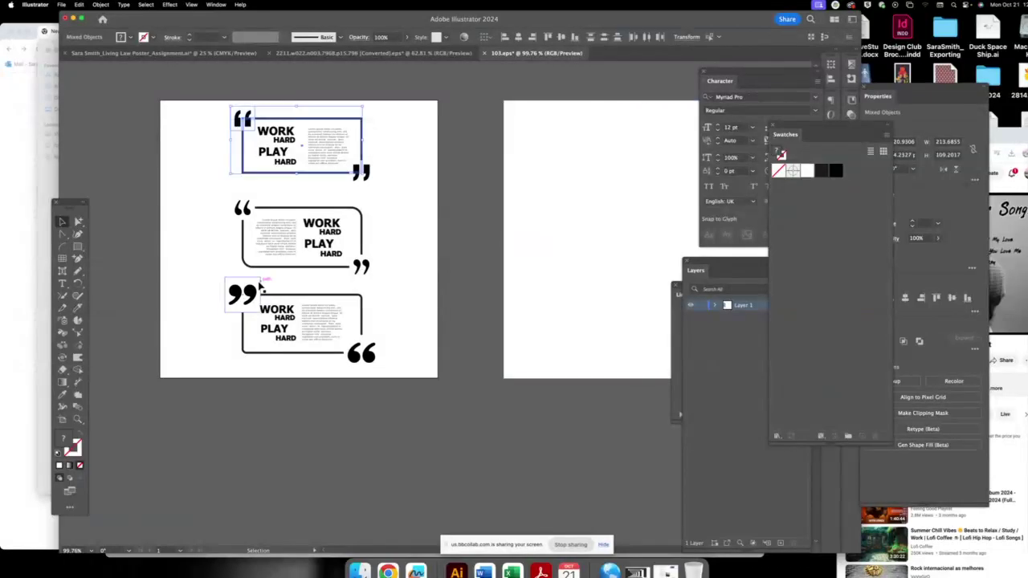
click(252, 296)
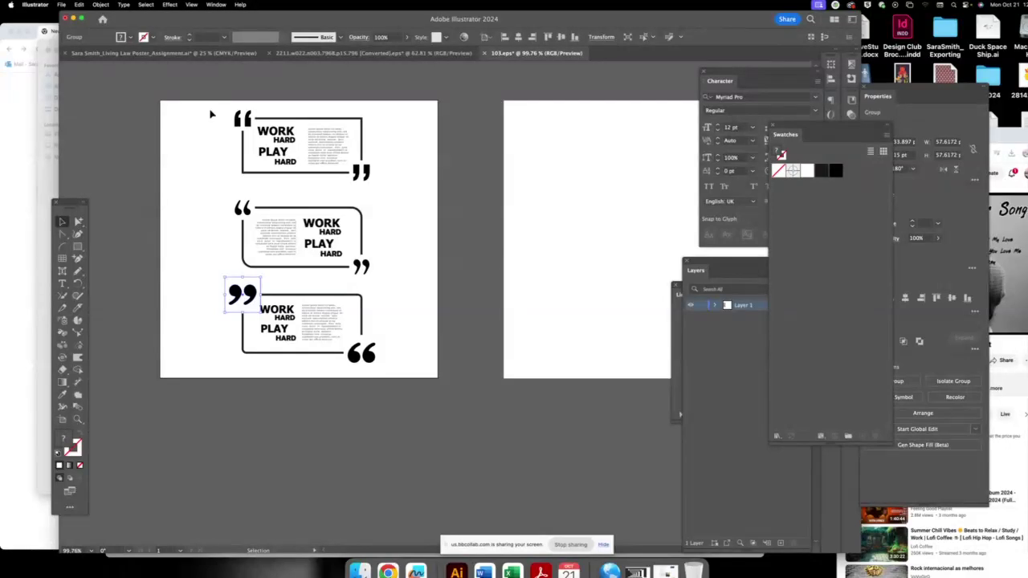
drag(265, 116, 385, 369)
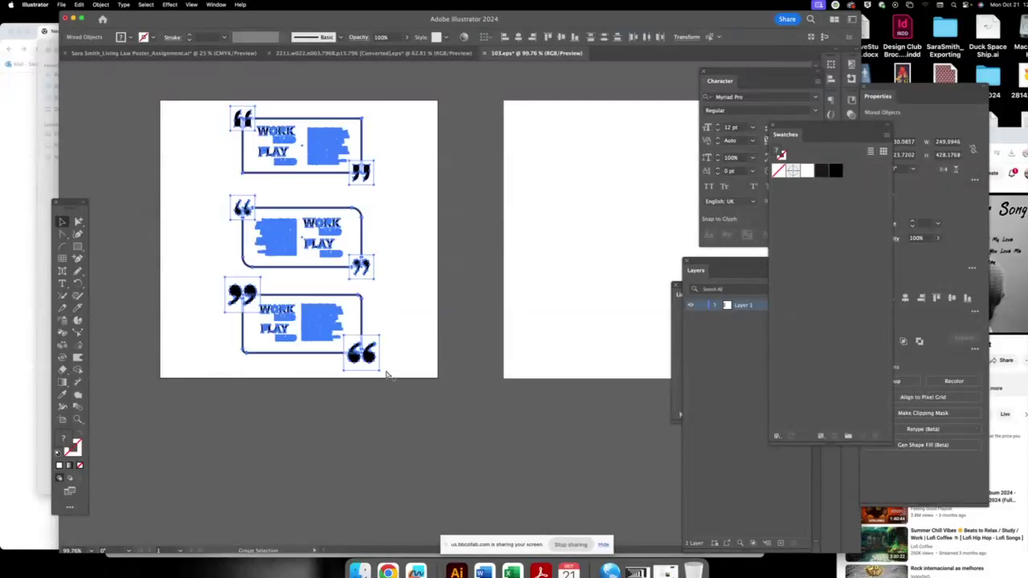
key(super+w)
click(464, 307)
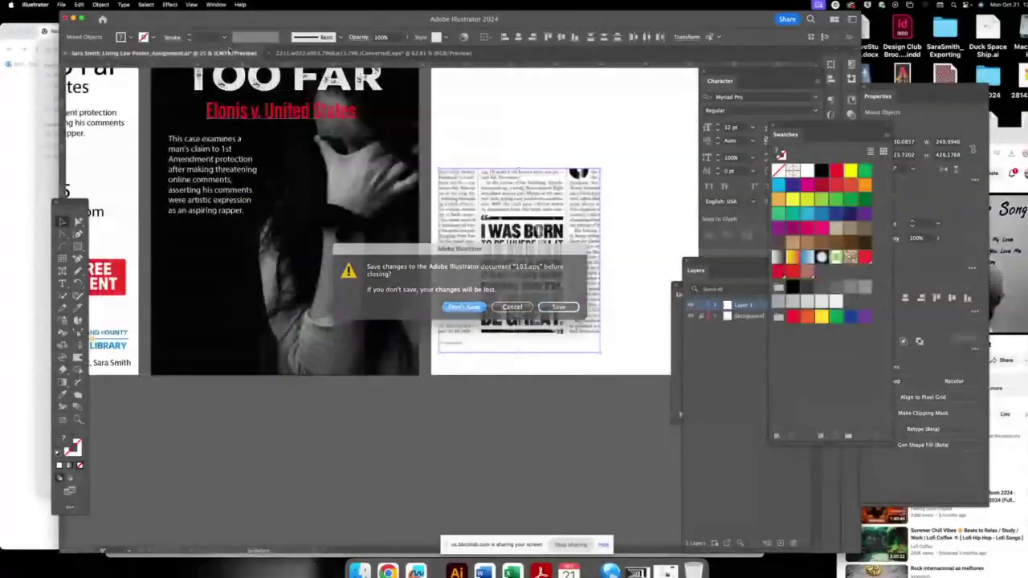
- Paste the quote boxes into the poster at full size above the newspaper image
key(ctrl+v)
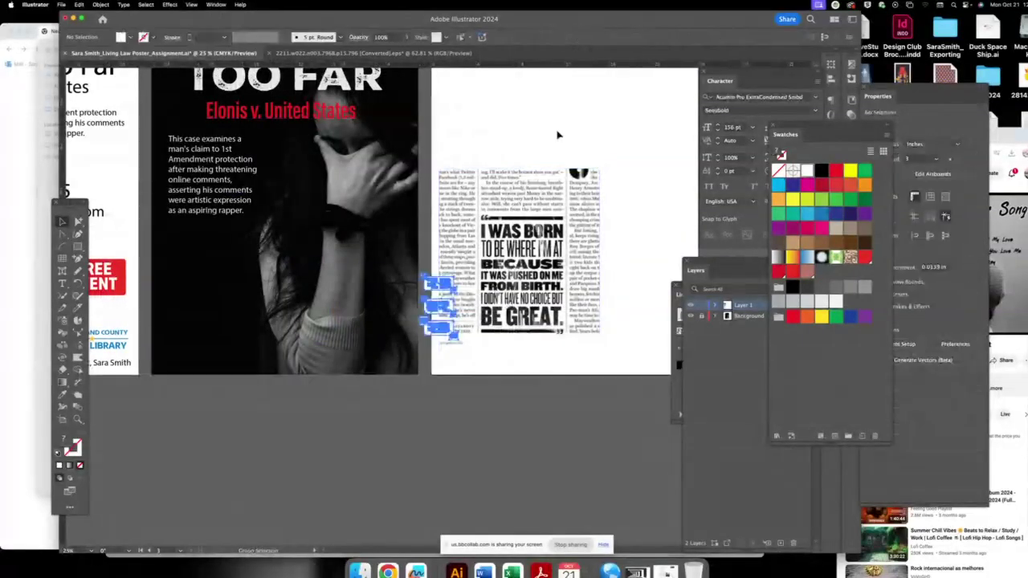
drag(448, 305, 489, 100)
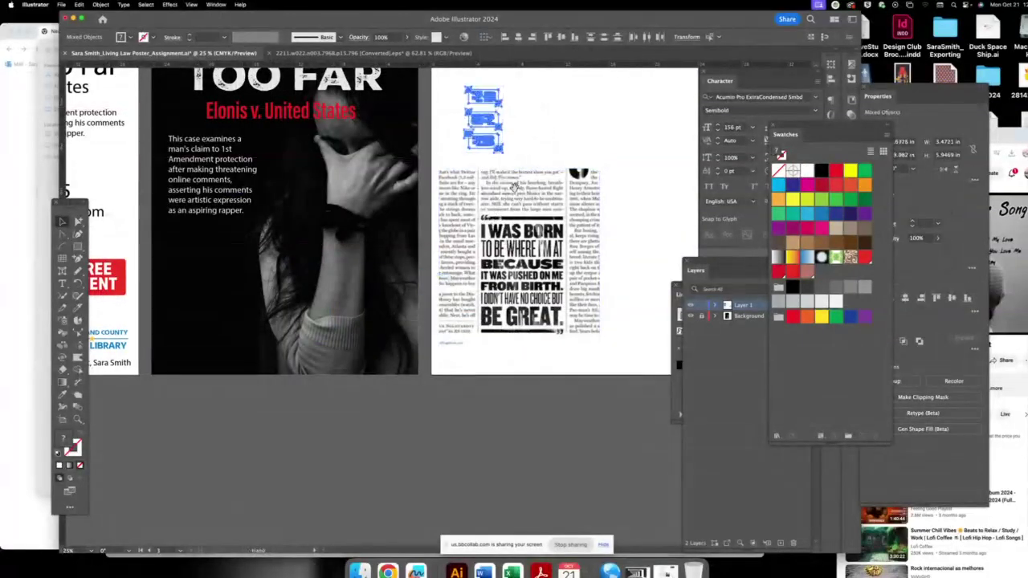
scroll(467, 295, up, 3)
mouse_move(438, 255)
mouse_down()
mouse_move(543, 250)
mouse_move(500, 242)
mouse_up()
drag(457, 341, 450, 354)
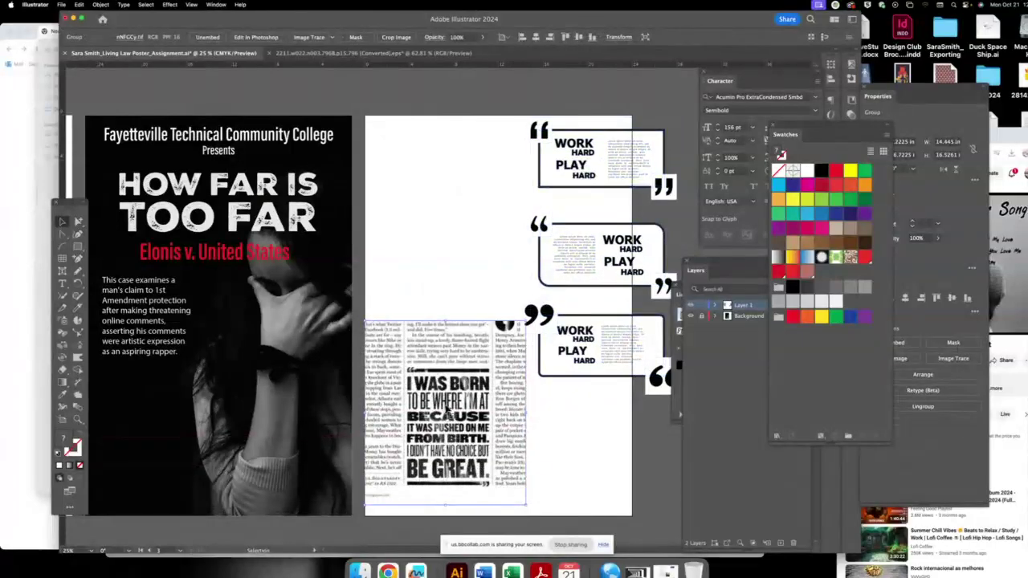
- Delete the top box's original opening and closing quote marks
click(533, 129)
key(Delete)
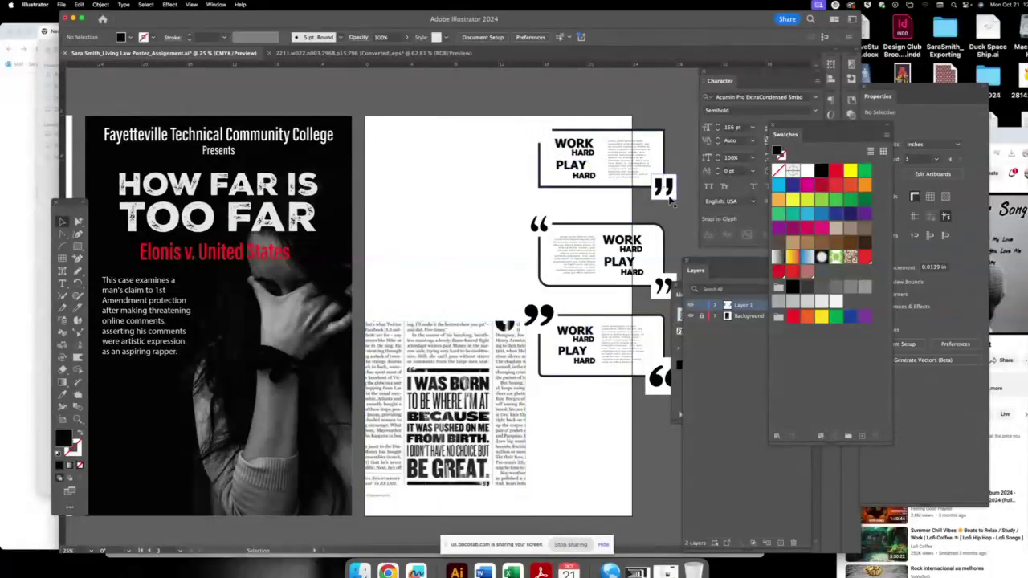
key(Delete)
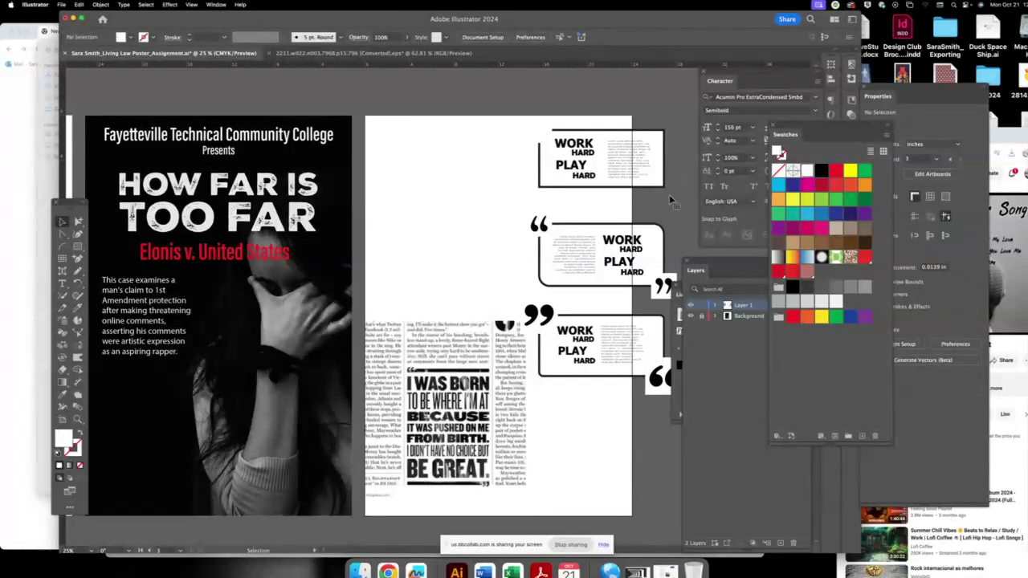
click(663, 196)
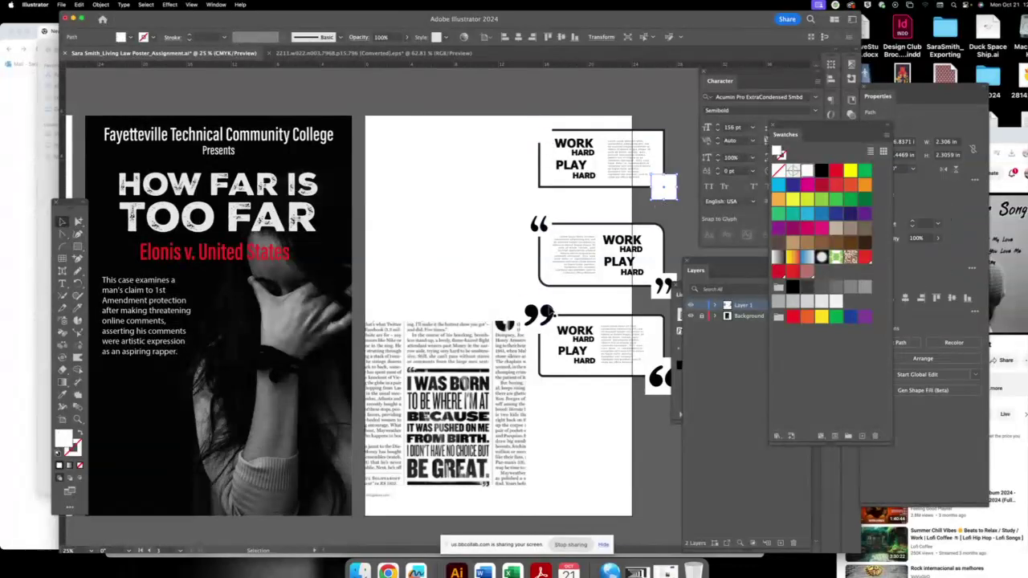
- Move the 99 and 66 quotes to the top box's corners and delete the middle bubble
click(540, 315)
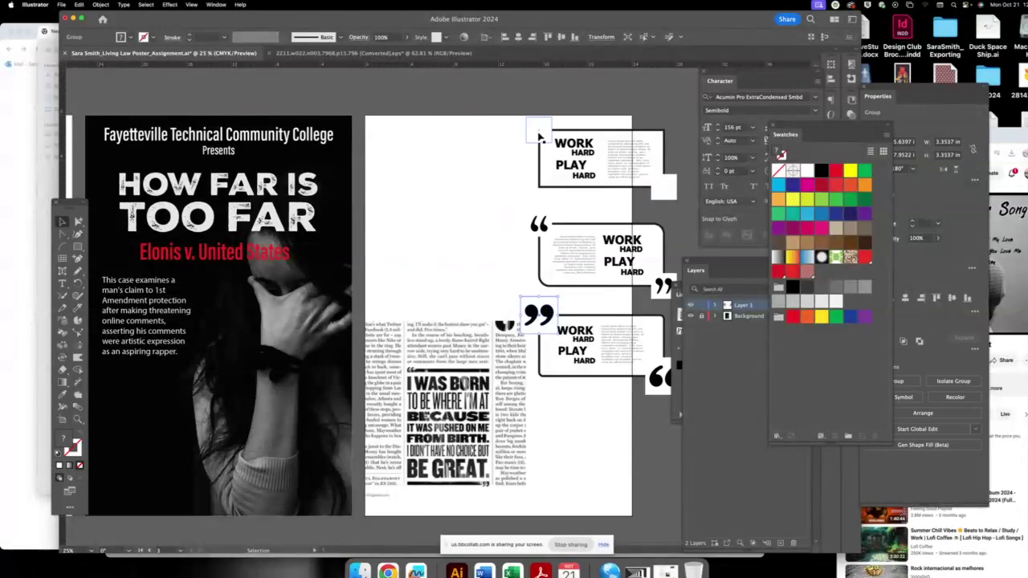
mouse_move(540, 315)
mouse_down()
mouse_move(549, 310)
mouse_move(549, 125)
mouse_up()
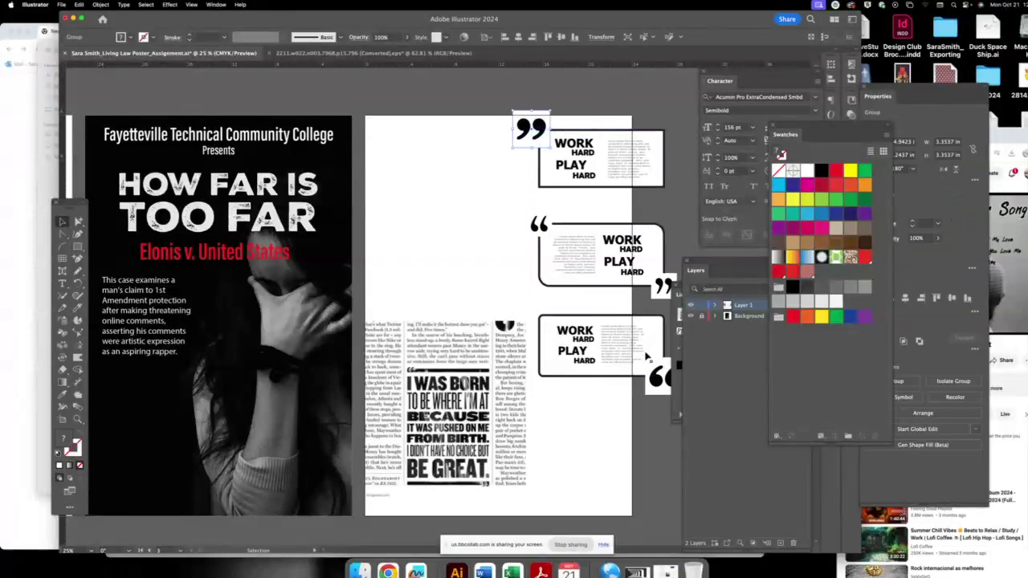
drag(657, 384, 653, 192)
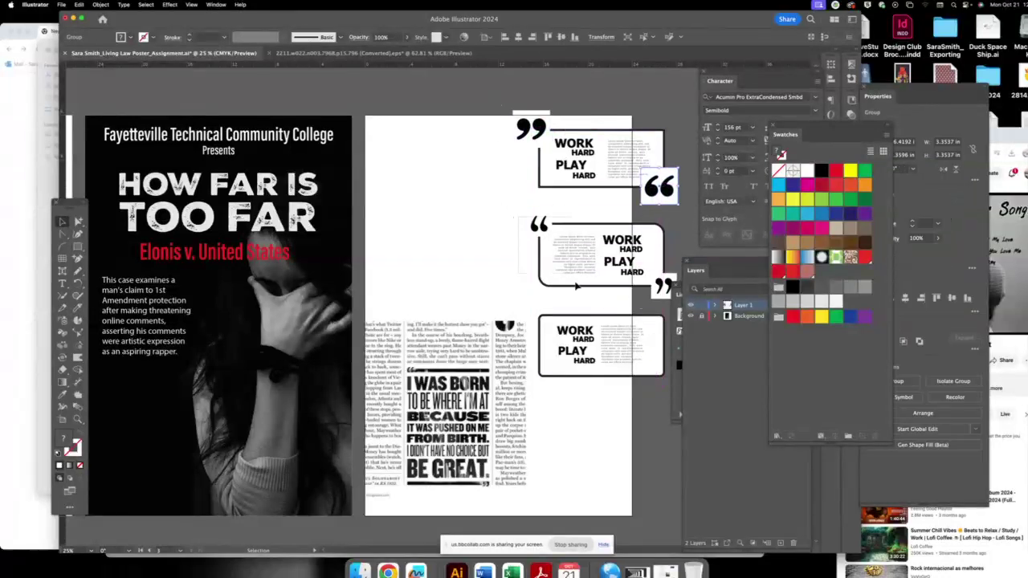
click(657, 294)
key(Delete)
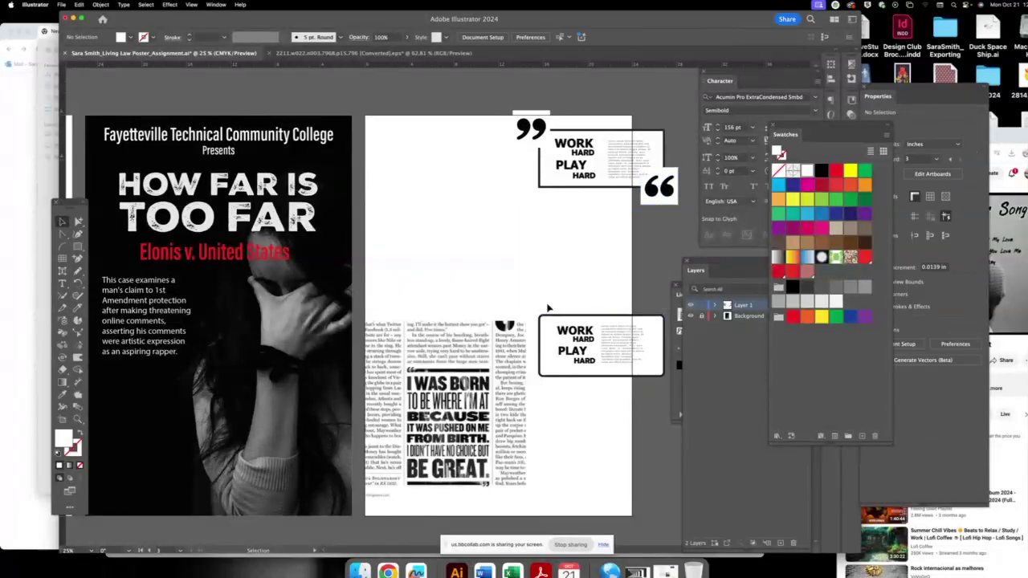
click(634, 357)
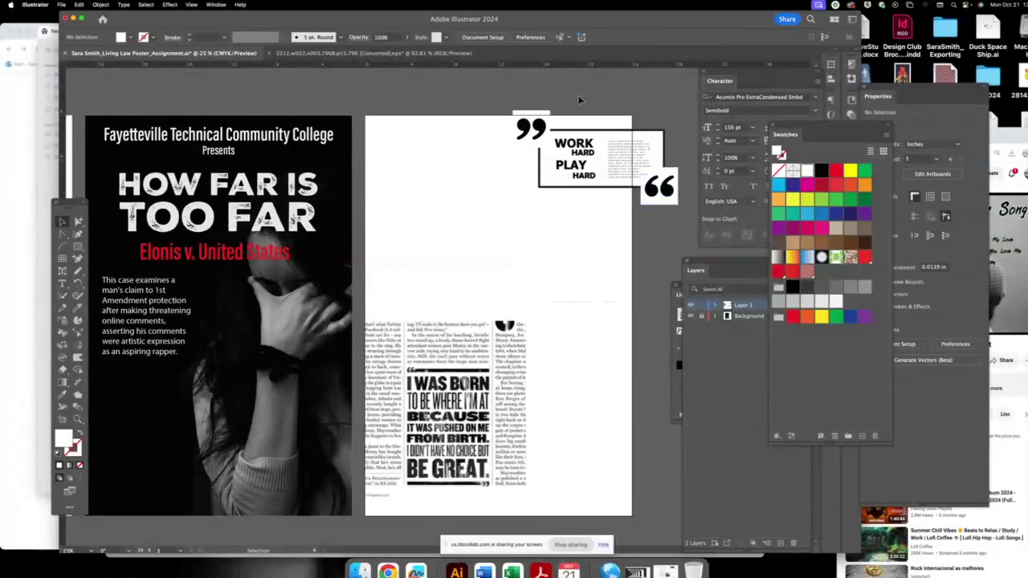
- Place the quote box in the lower left of the poster
drag(537, 132, 243, 347)
drag(365, 394, 279, 445)
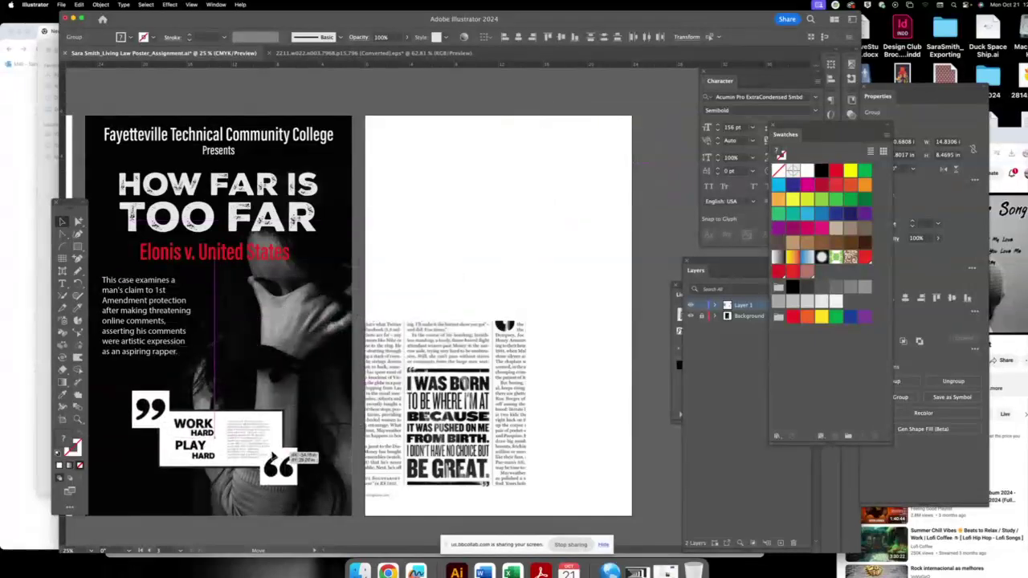
scroll(558, 265, left, 5)
scroll(558, 265, down, 2)
- Shift the body text block right and shorten the Elonis v. United States title frame
key(z)
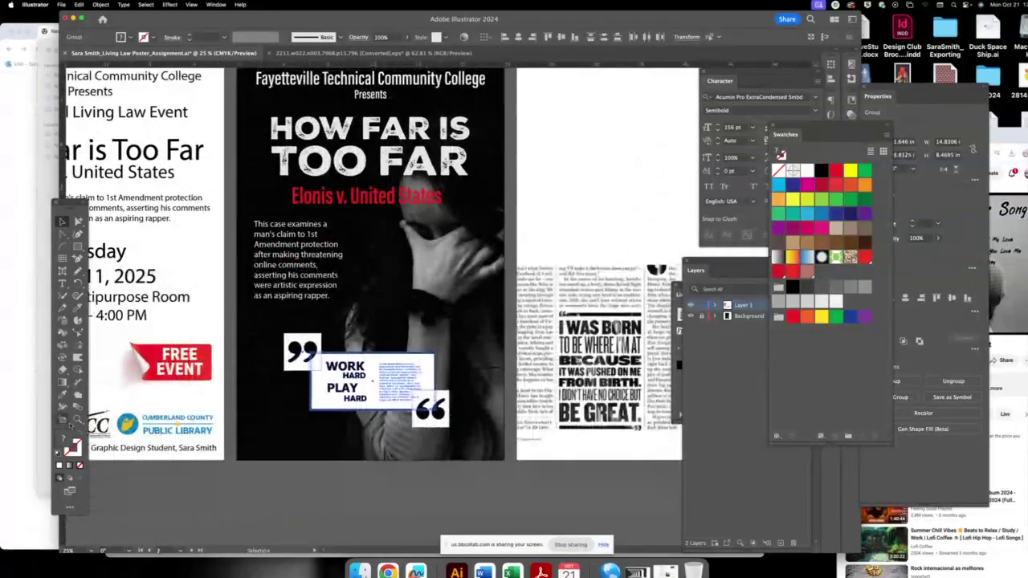
click(320, 295)
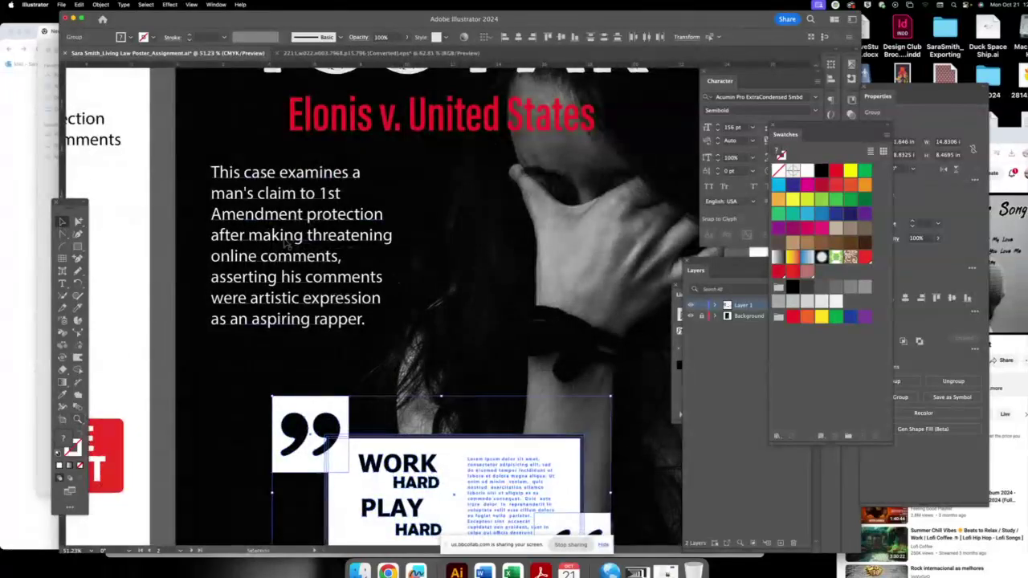
drag(306, 245, 681, 255)
click(464, 164)
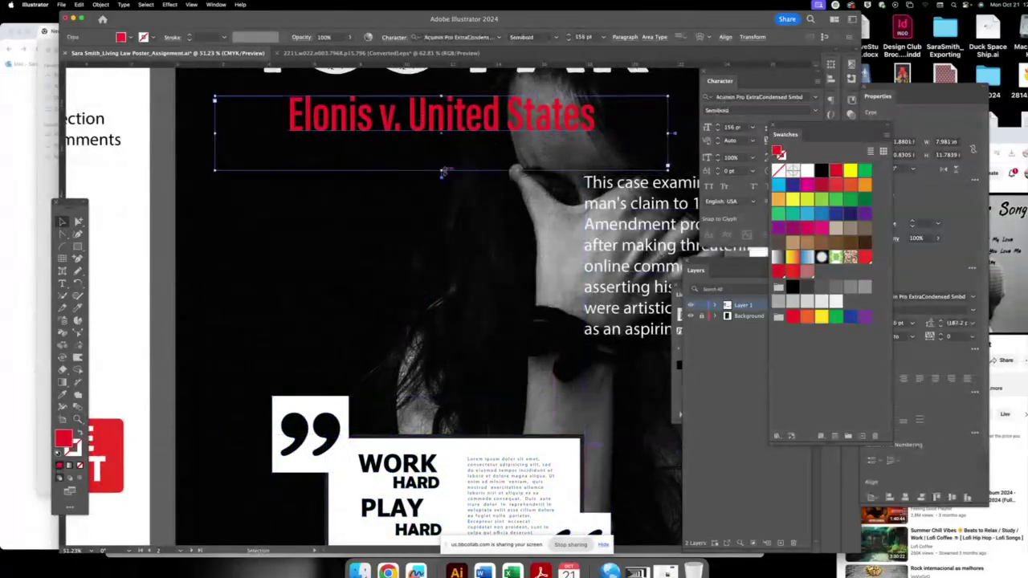
drag(441, 172, 441, 137)
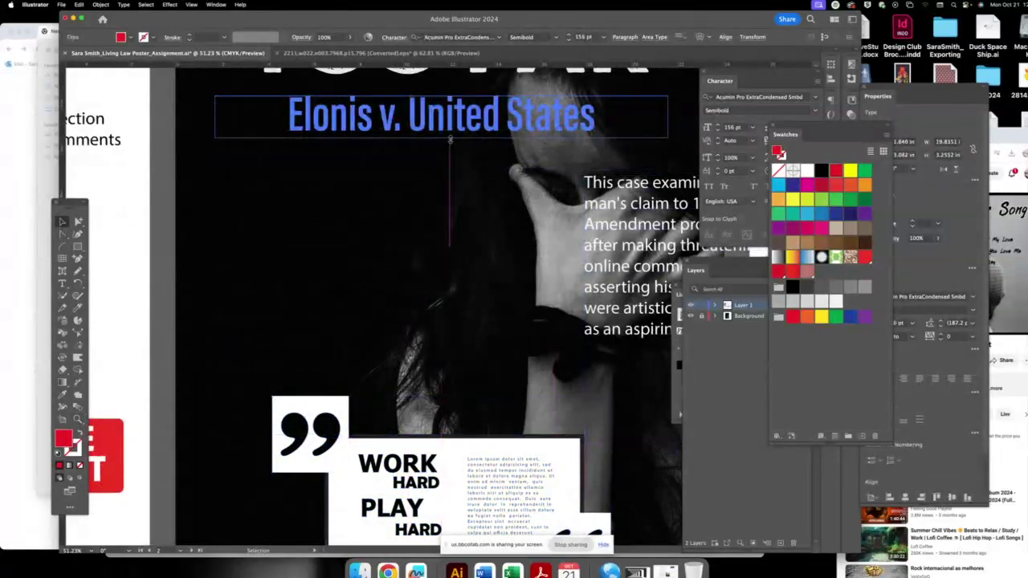
- Fill the 99 quote glyphs red with Shape Builder and remove their white backing square
click(344, 414)
key(ctrl+y)
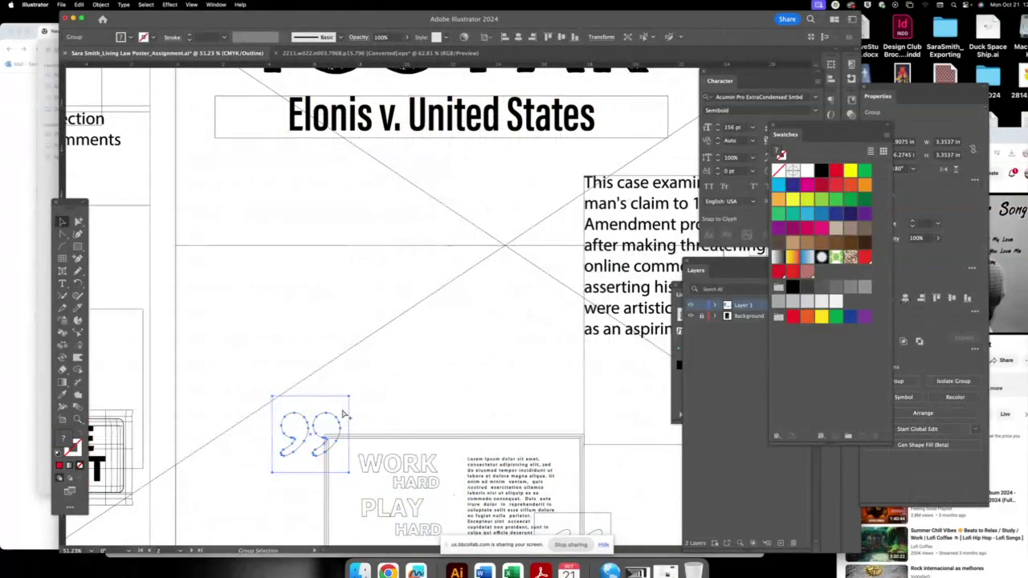
key(ctrl+y)
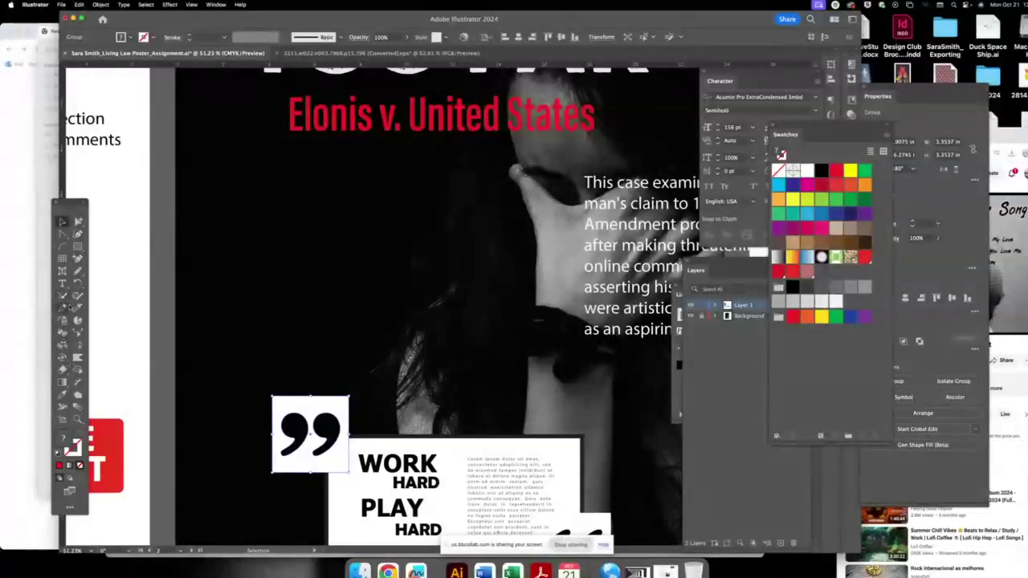
click(77, 370)
click(289, 434)
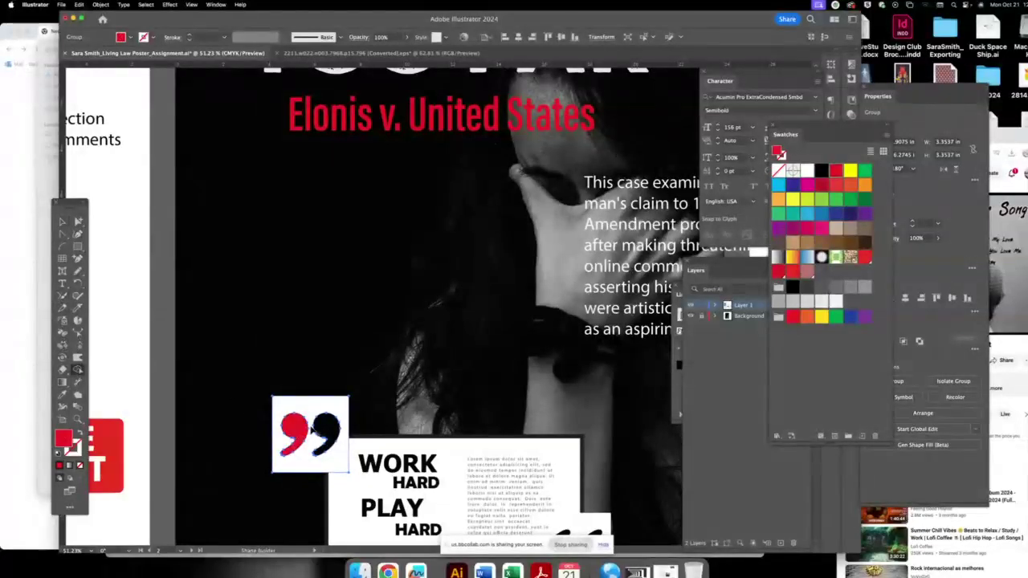
click(313, 429)
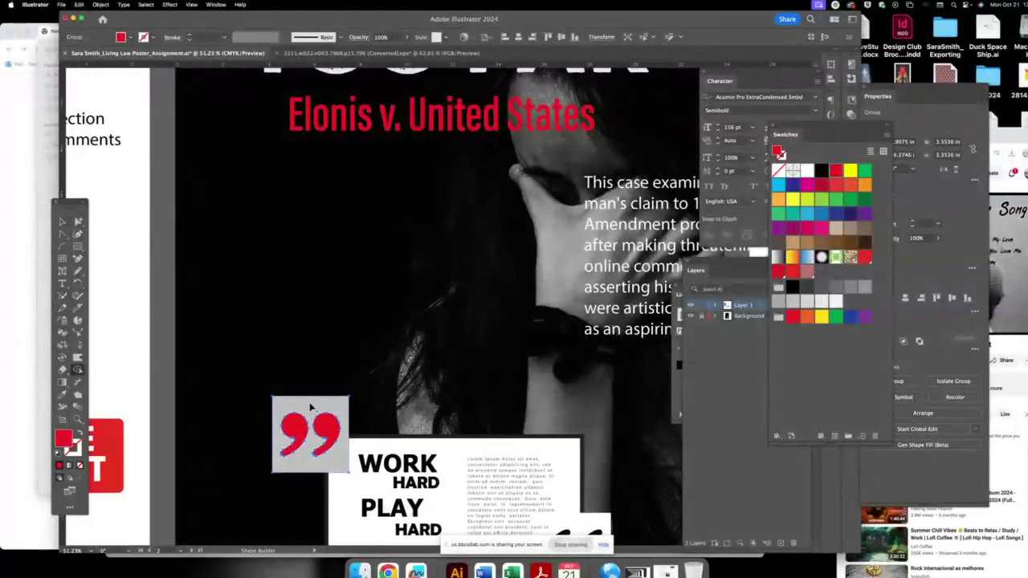
alt+click(311, 407)
key(v)
drag(271, 359, 395, 423)
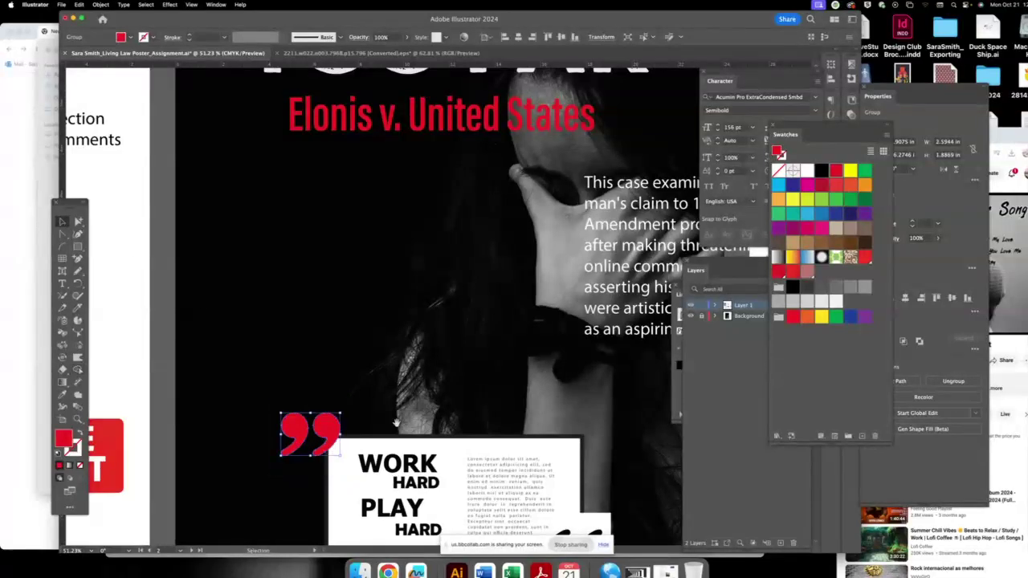
- Fill the 66 quote glyphs red, remove their white square, and select the whole group
scroll(395, 423, down, 5)
click(466, 321)
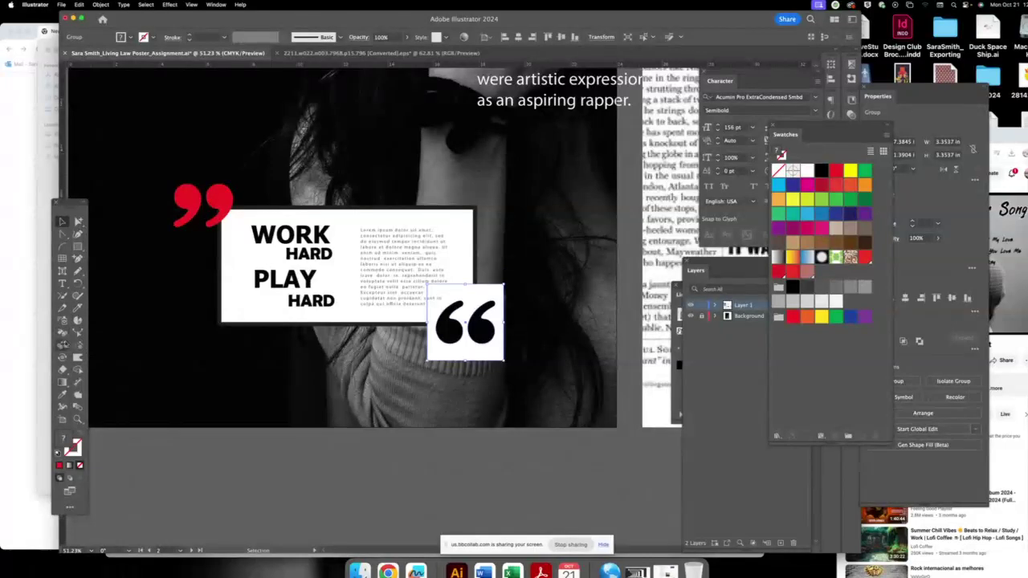
click(78, 370)
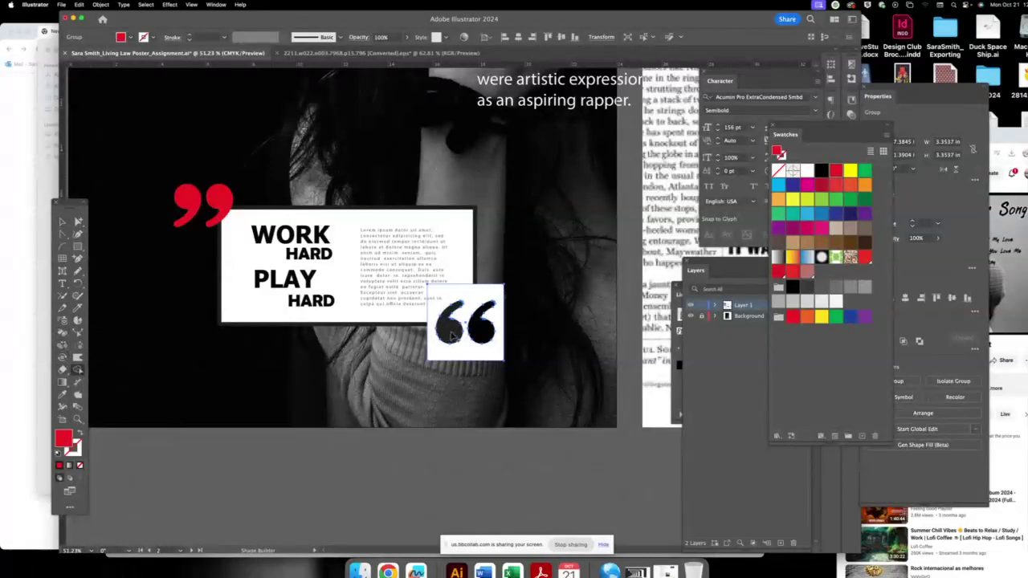
drag(452, 335, 482, 329)
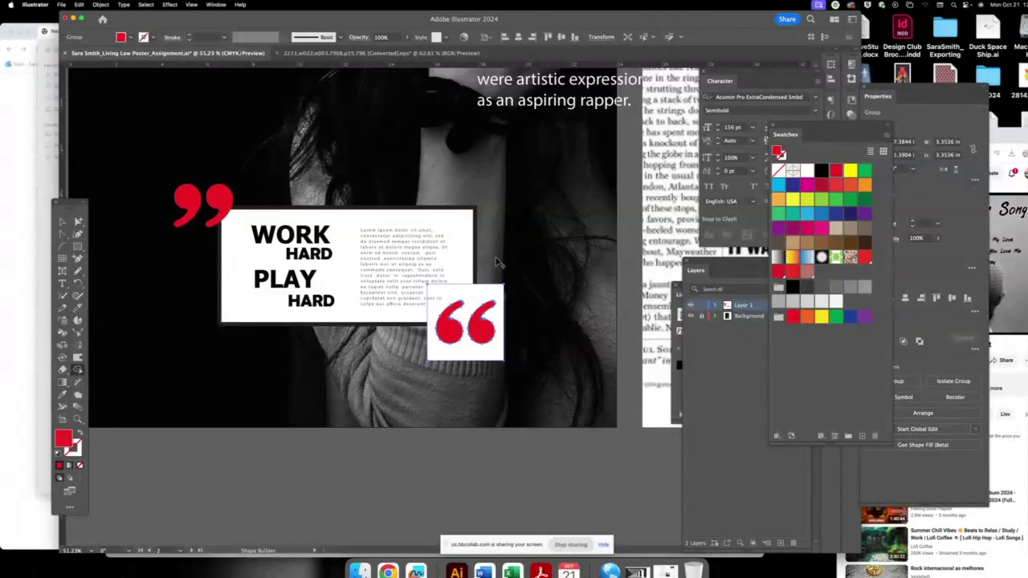
alt+click(481, 297)
click(61, 222)
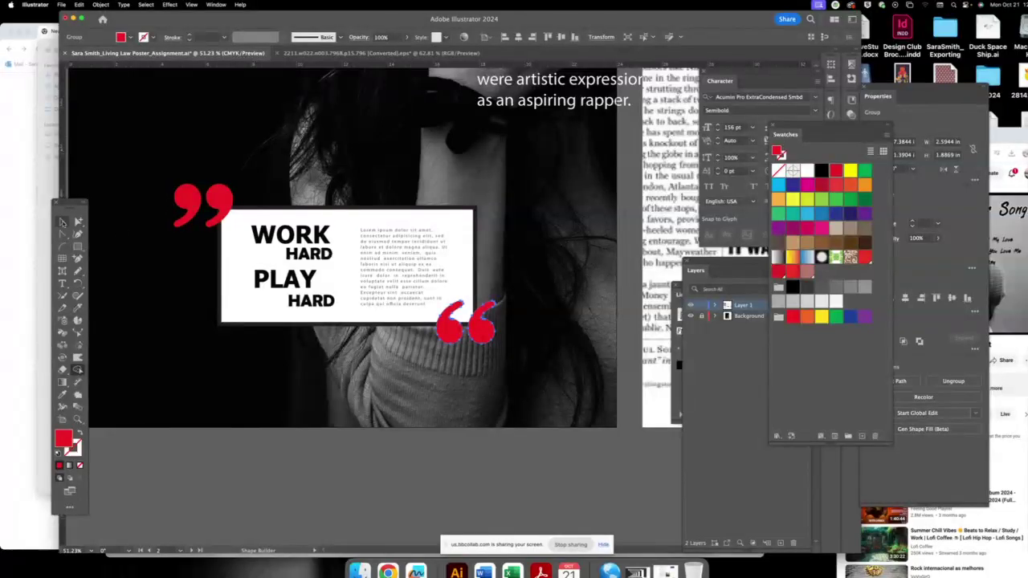
scroll(316, 240, up, 3)
scroll(249, 298, left, 2)
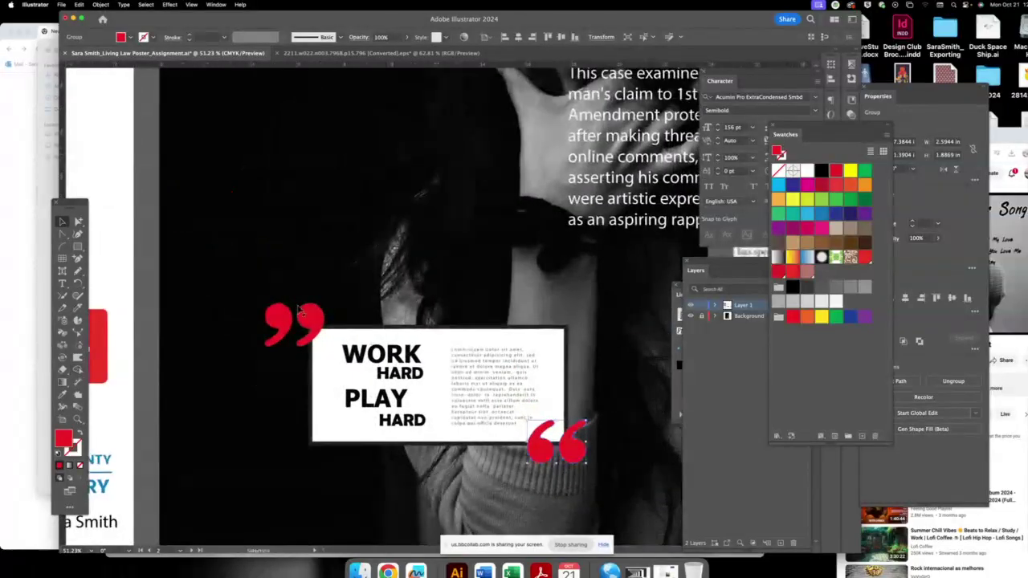
click(639, 453)
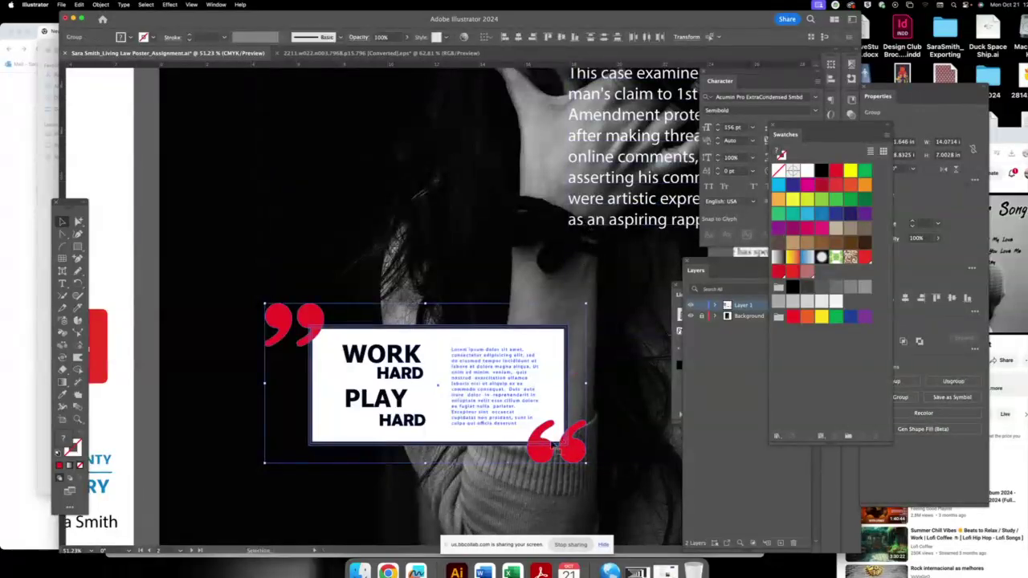
- Reposition the quote box near the poster centre and move the body text below the poster
drag(544, 404, 472, 283)
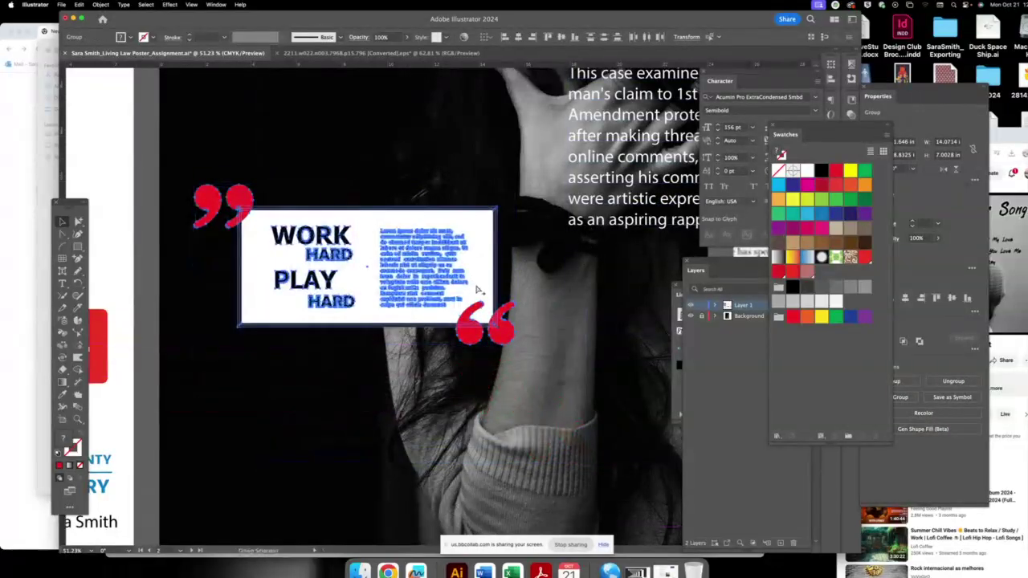
key(ctrl+minus)
key(ctrl+minus)
key(ctrl+minus)
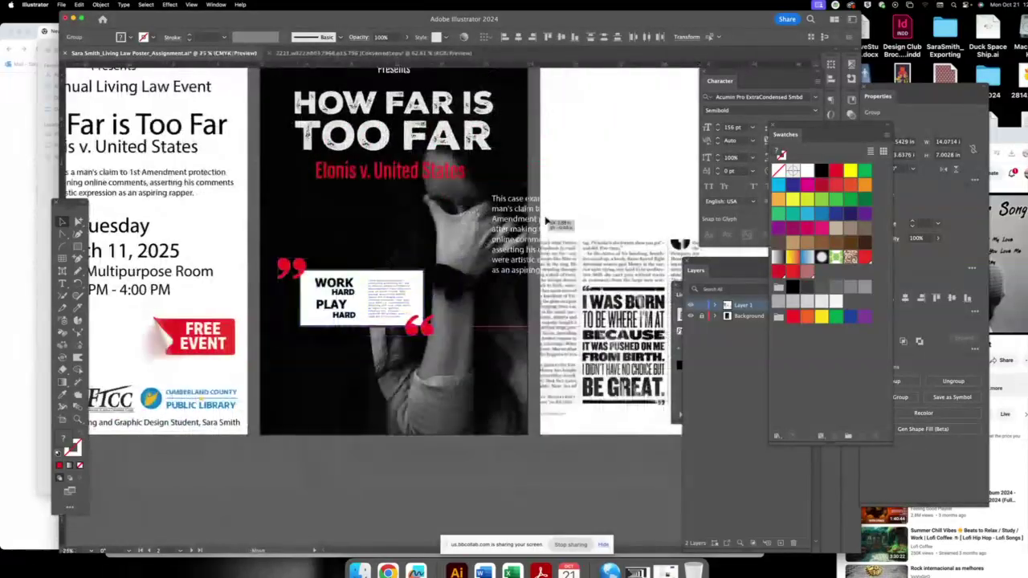
drag(466, 514, 370, 491)
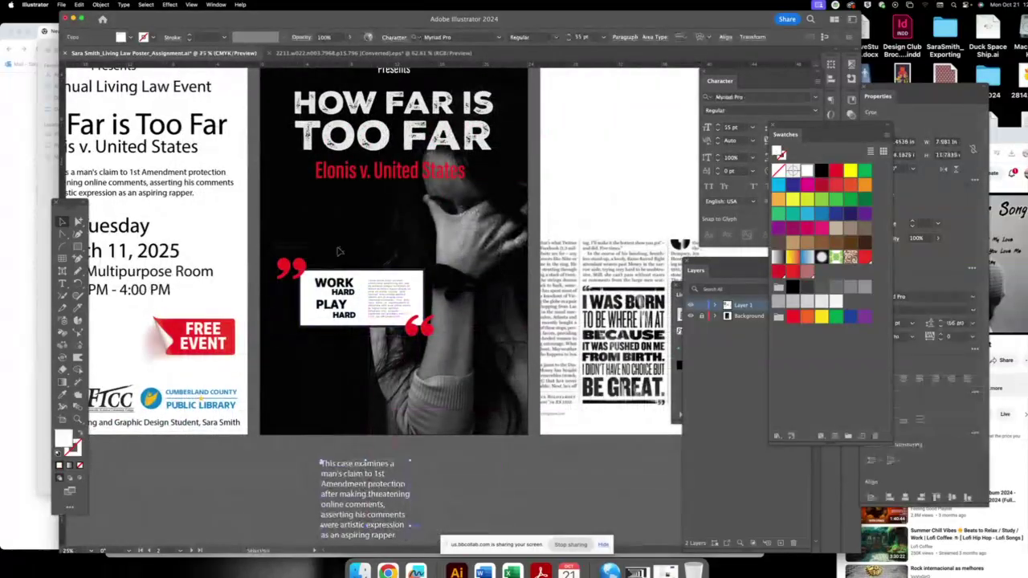
mouse_move(377, 303)
mouse_down()
mouse_move(471, 254)
mouse_move(361, 235)
mouse_move(461, 343)
mouse_up()
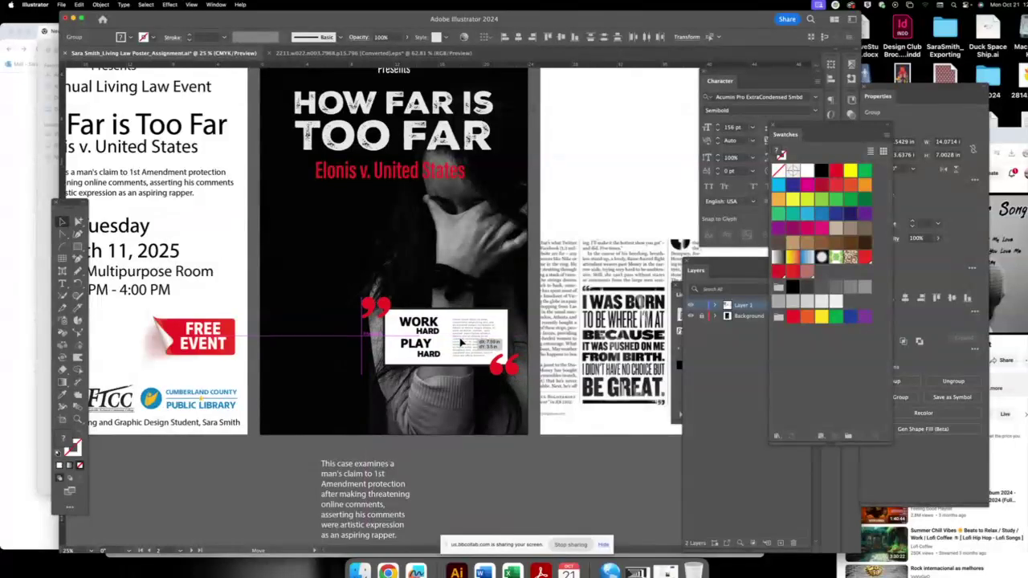
drag(474, 337, 474, 337)
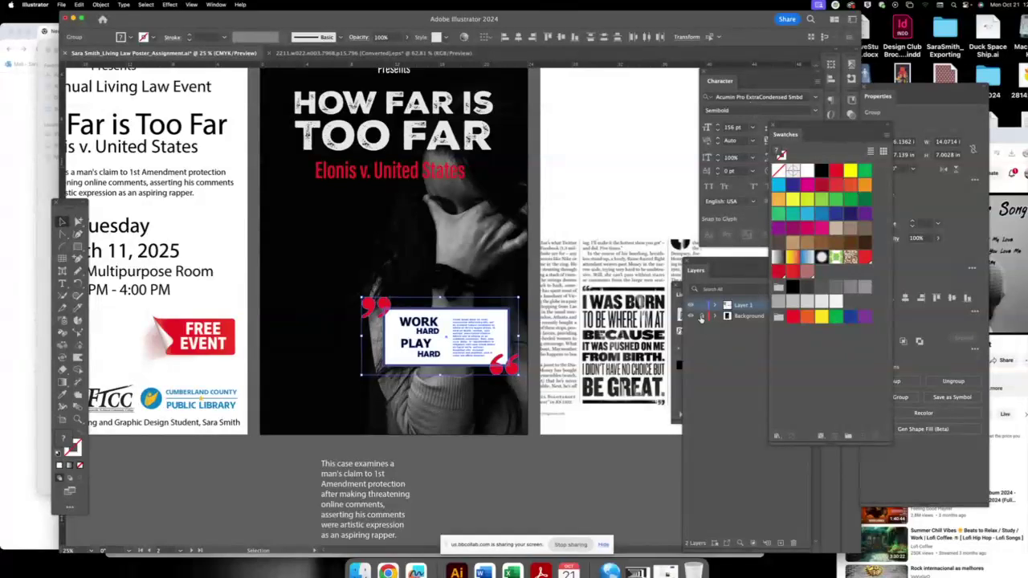
- Reflect the poster's background photo horizontally
click(514, 249)
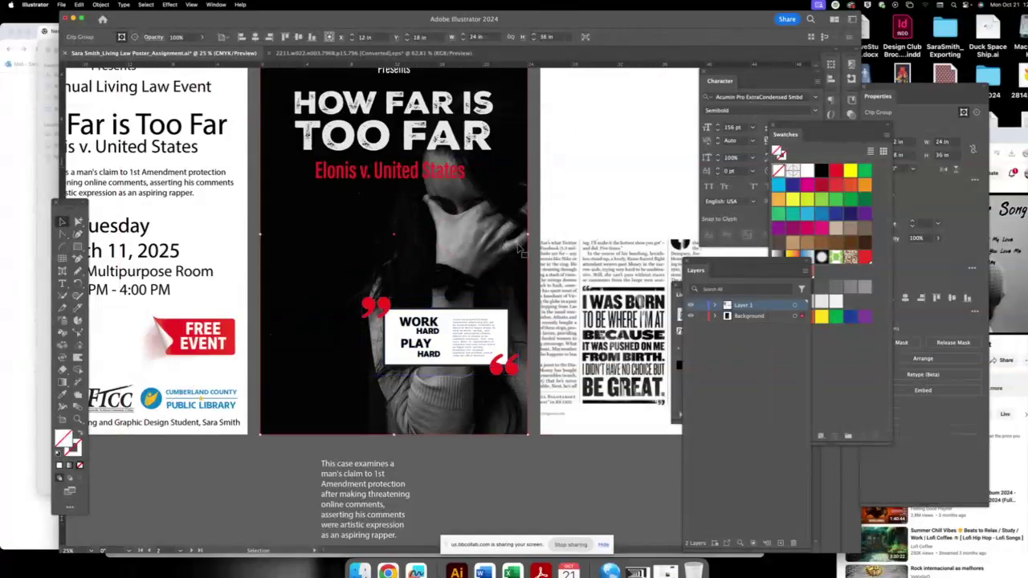
click(100, 4)
mouse_move(105, 16)
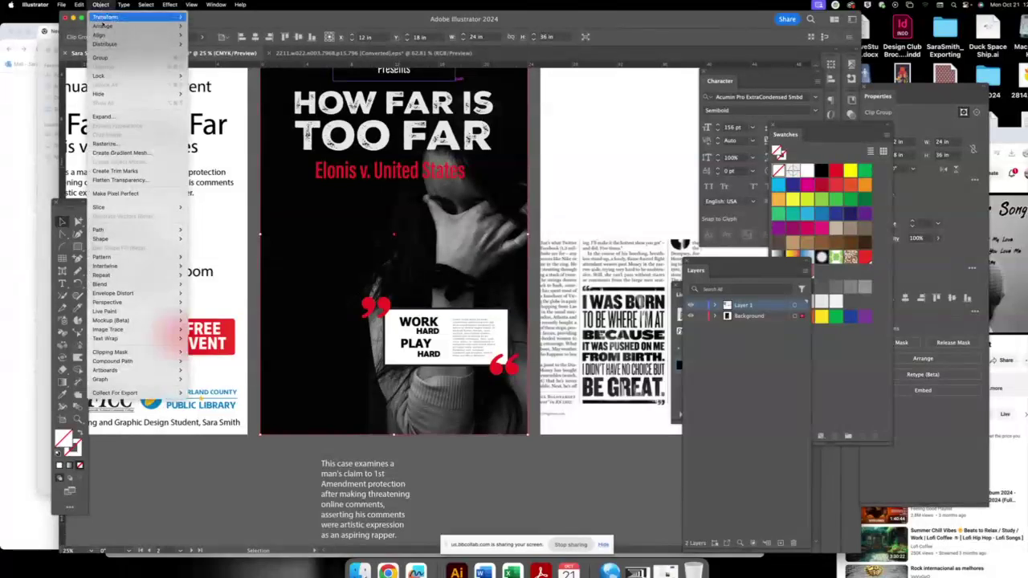
click(216, 49)
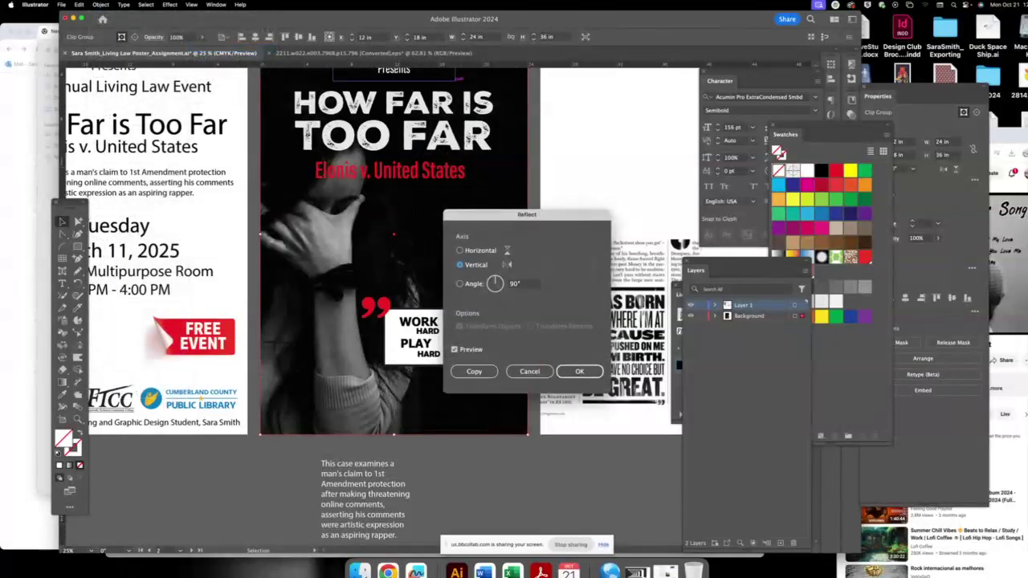
click(574, 371)
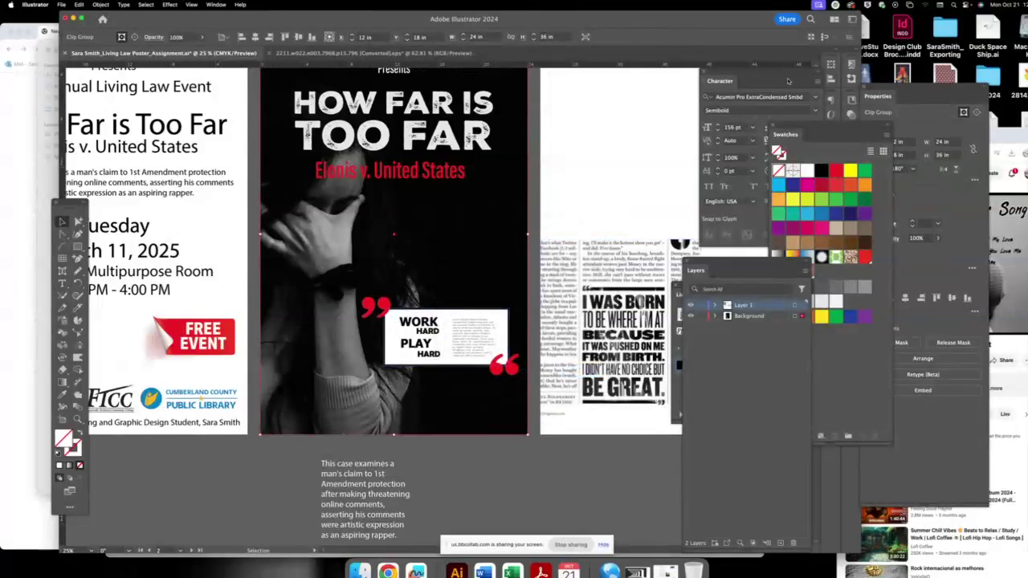
key(super+shift+a)
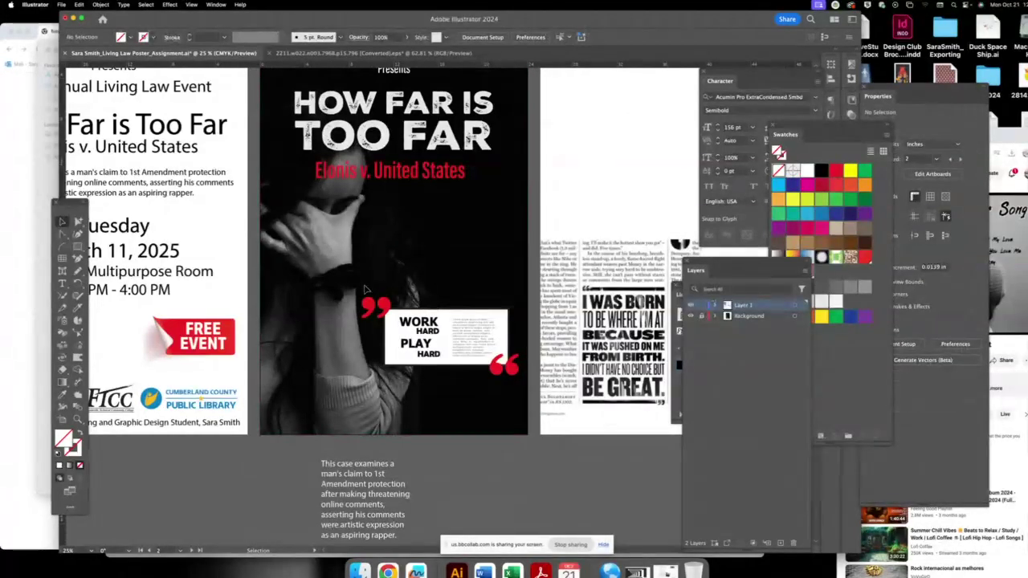
- Reflect a copy of the red quote, rotate it into a closing quote, and move the group up
click(387, 310)
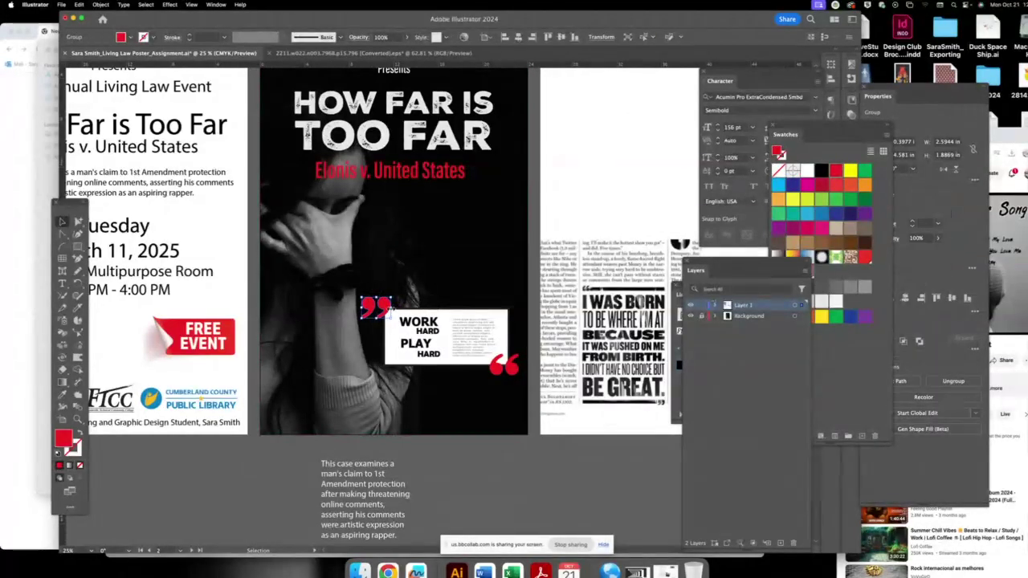
click(101, 7)
mouse_move(104, 17)
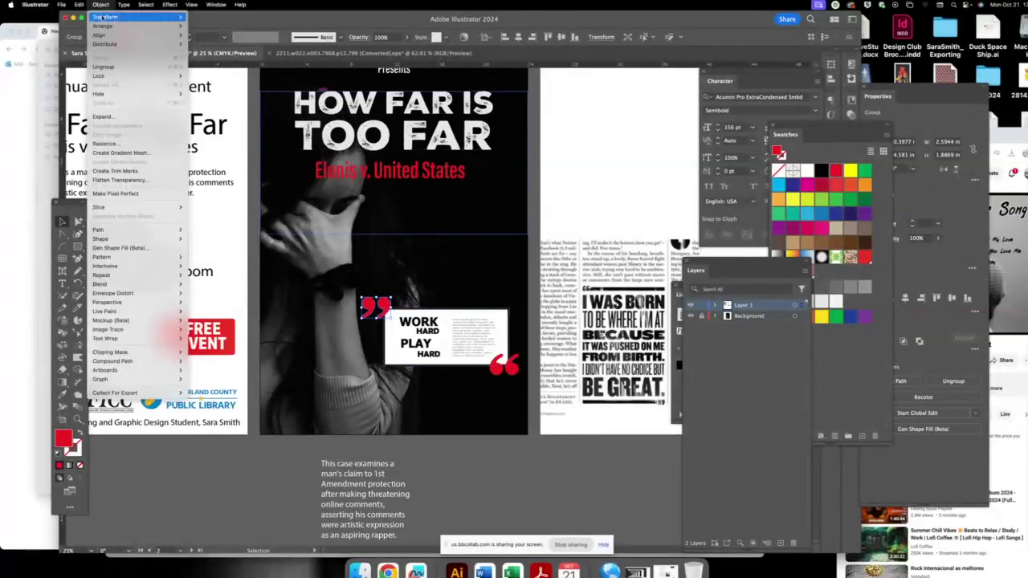
click(231, 44)
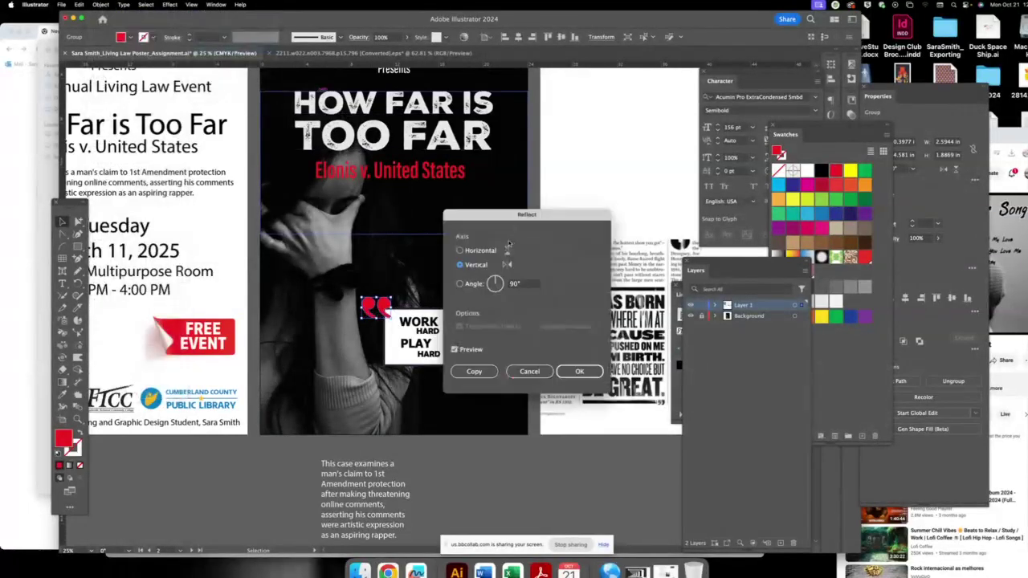
click(579, 371)
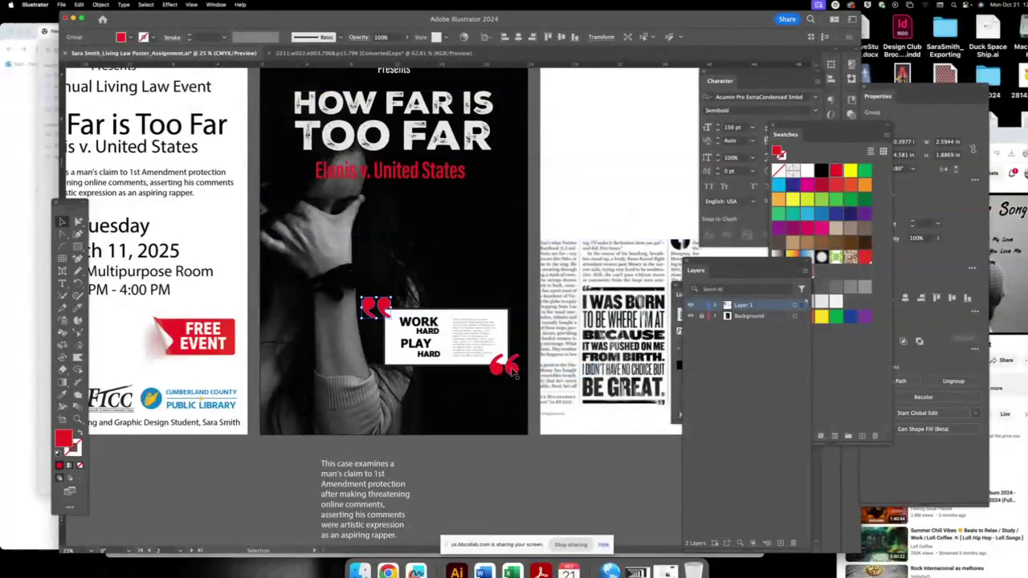
drag(521, 352, 484, 390)
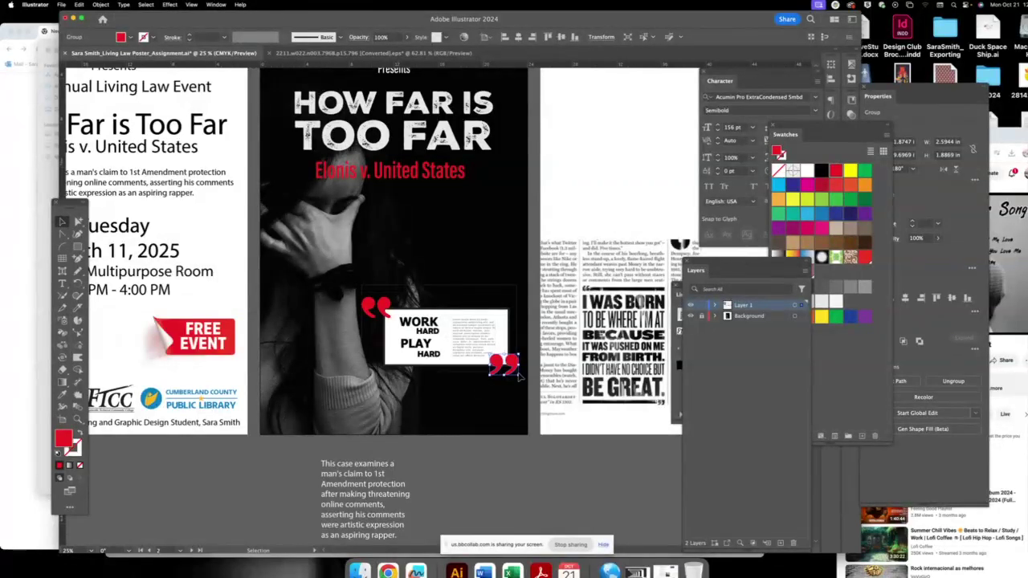
drag(515, 366, 514, 256)
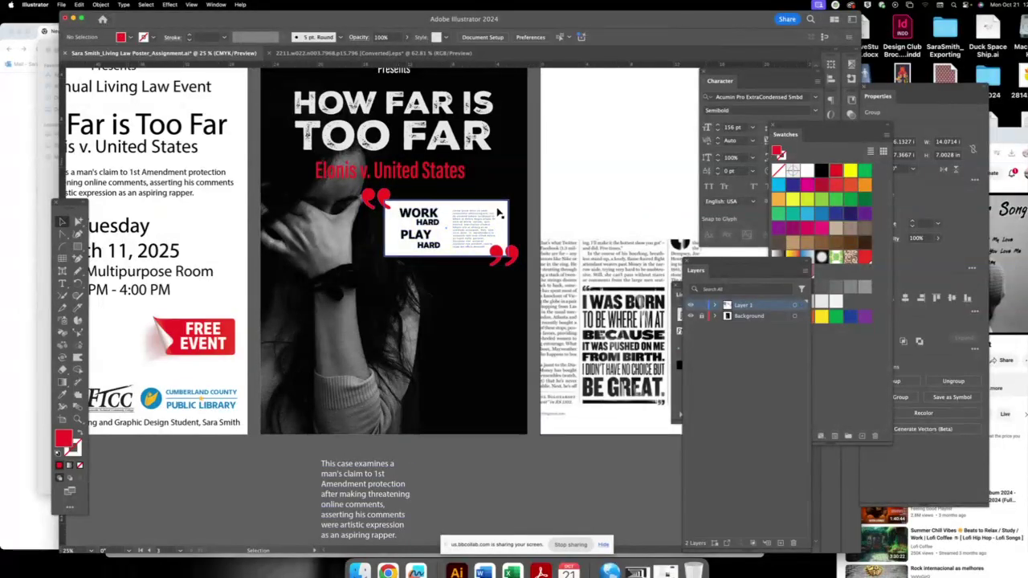
- Move the case caption onto the poster below the quote box and zoom into the Work Hard box
click(482, 224)
drag(372, 500, 473, 339)
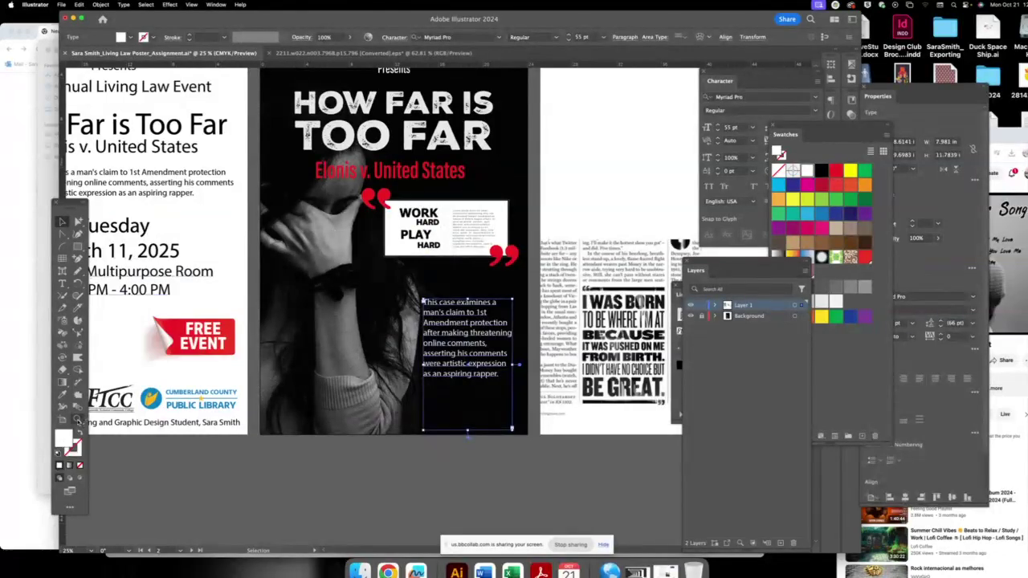
click(78, 420)
click(450, 224)
drag(449, 227, 490, 227)
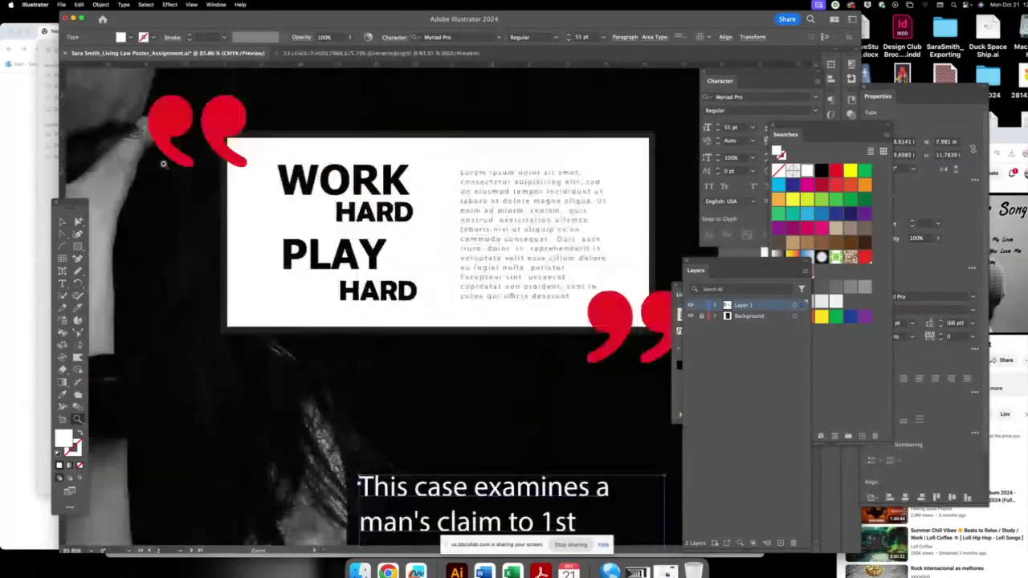
- Delete the Lorem ipsum placeholder from the quote box
key(v)
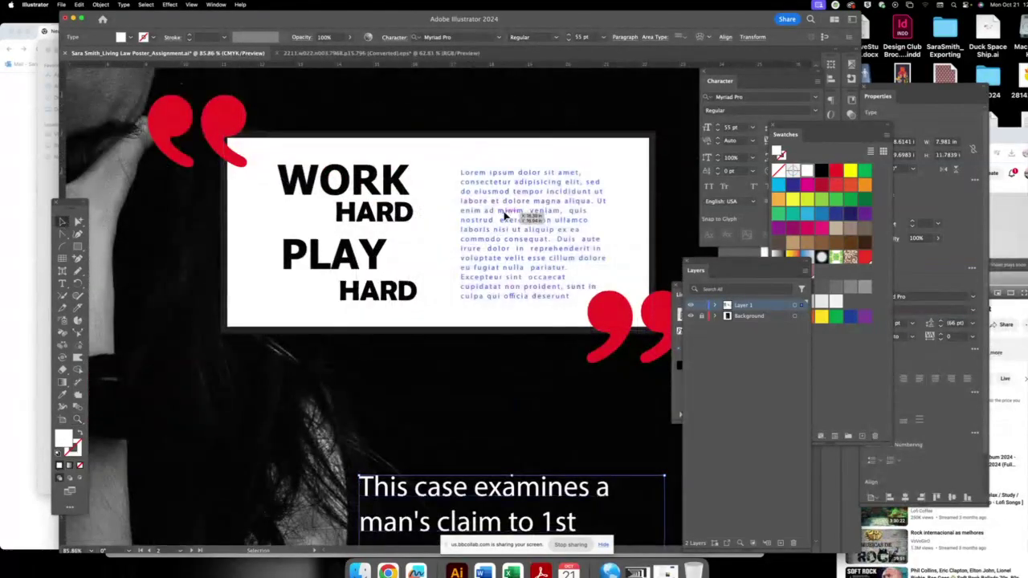
click(501, 211)
key(BackSpace)
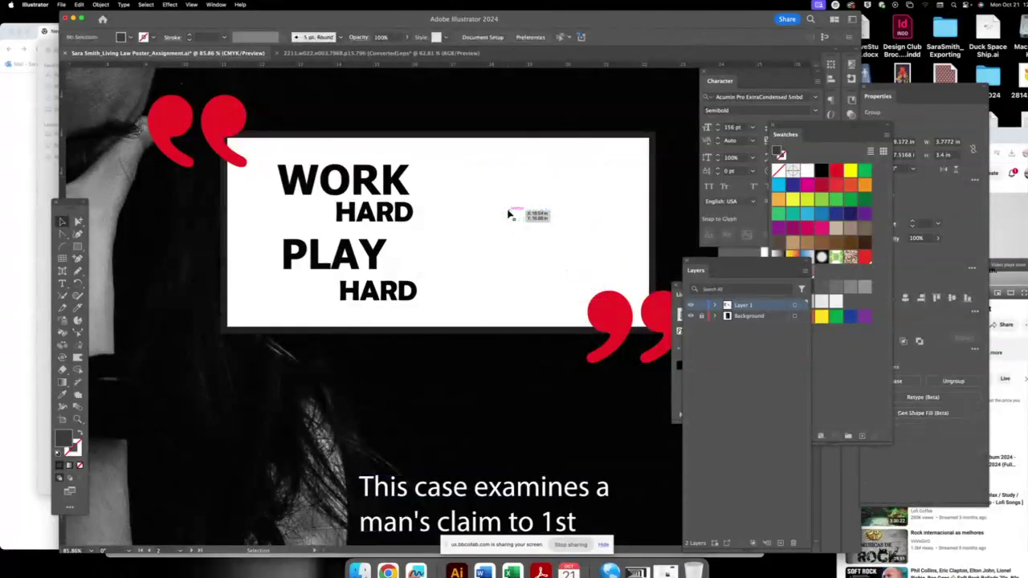
key(super+minus)
key(super+minus)
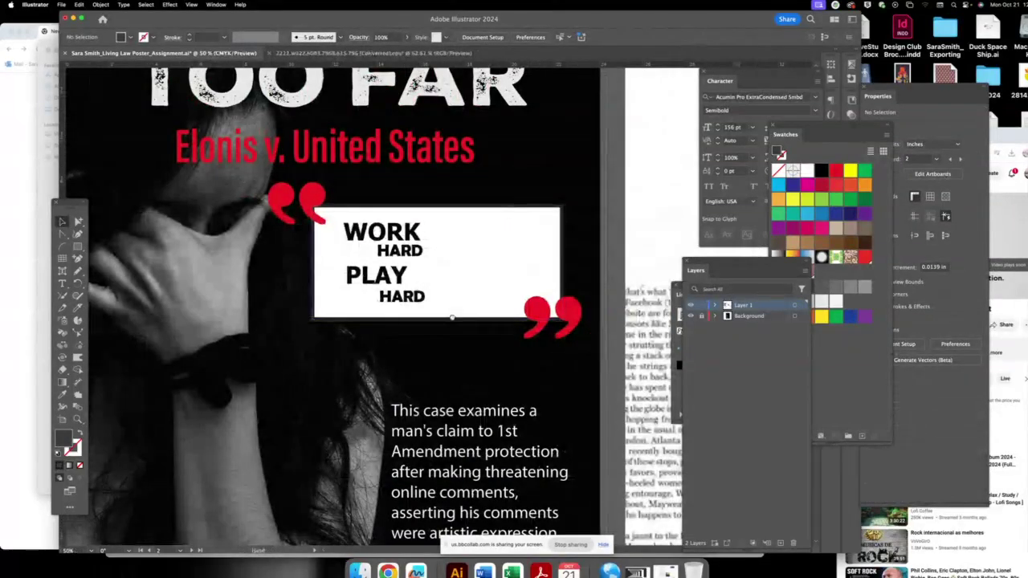
- Select all of the case-summary caption text for copying
scroll(527, 267, down, 5)
click(419, 303)
double_click(423, 302)
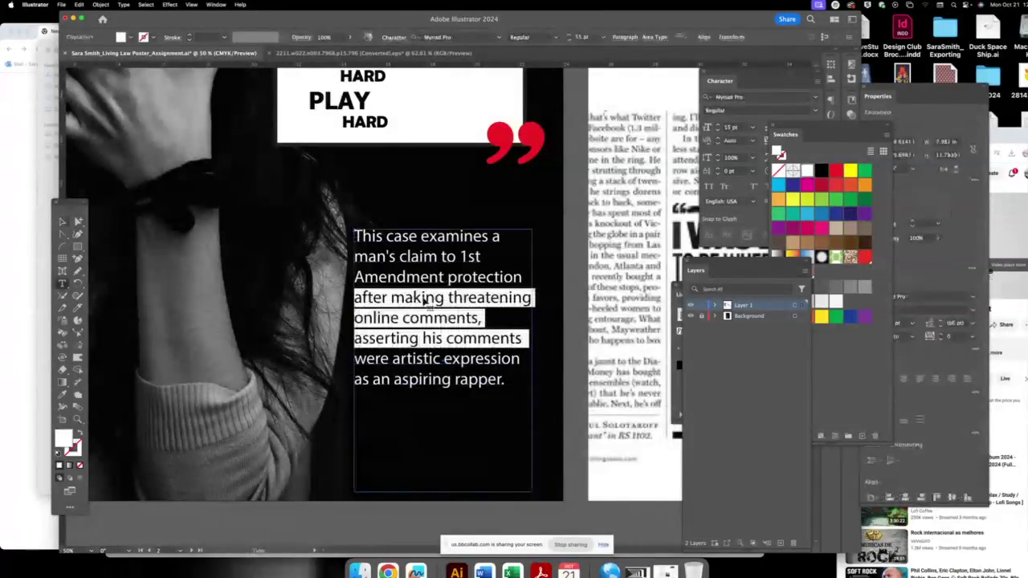
key(super+a)
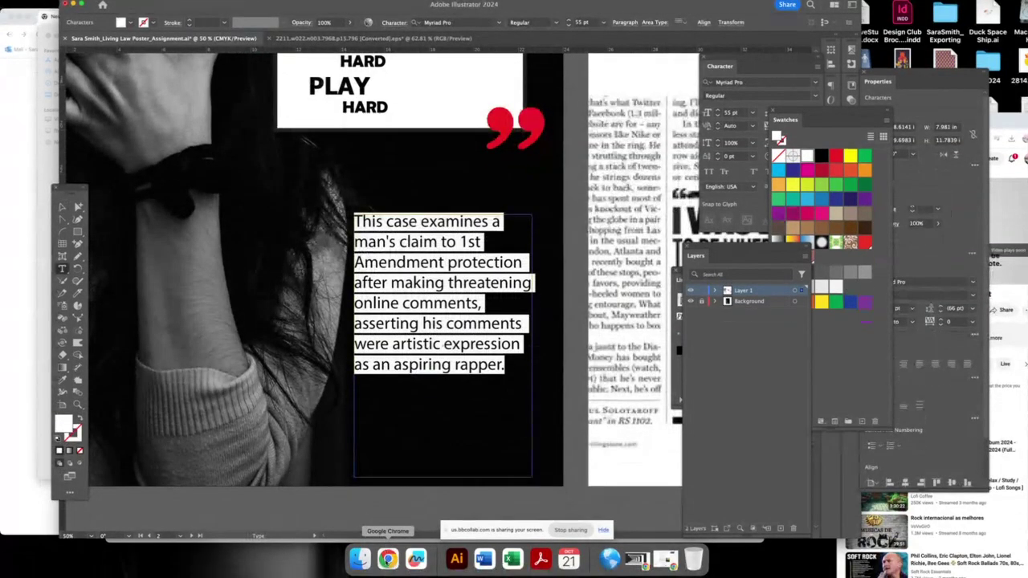
right_click(388, 560)
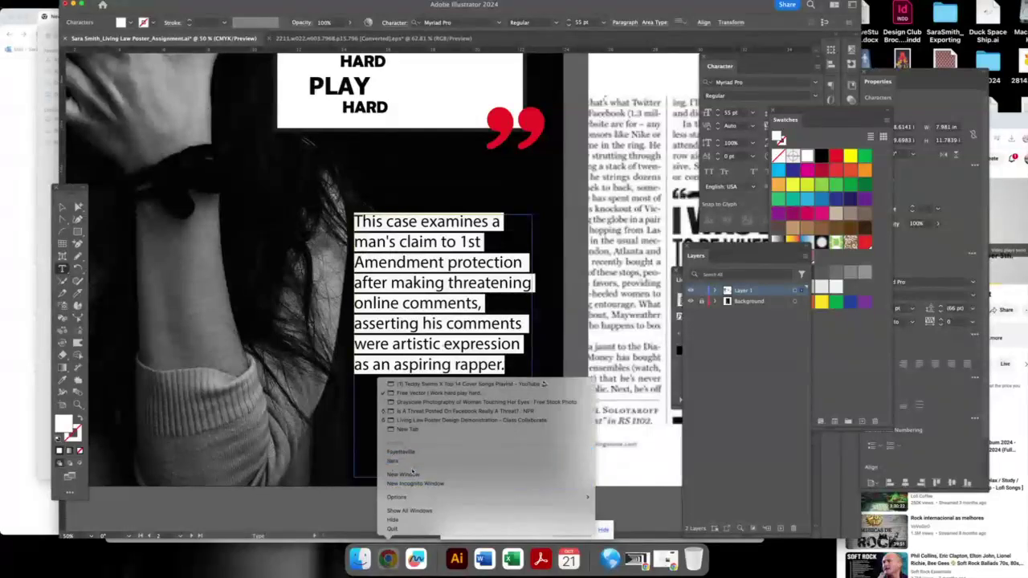
- Open ChatGPT in a new Chrome window via a 'chatgpt' search
click(415, 475)
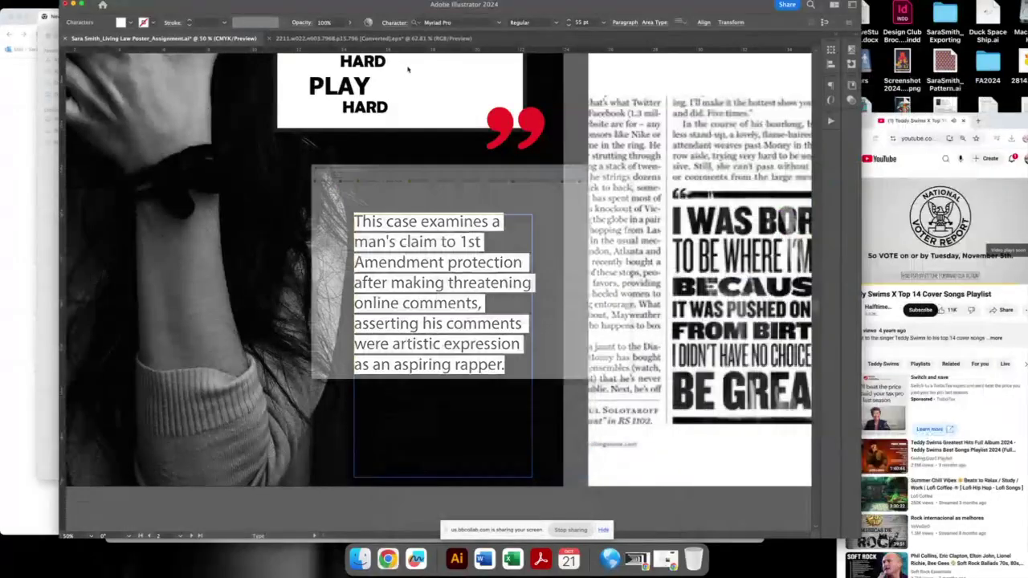
text(chatgpt)
key(Return)
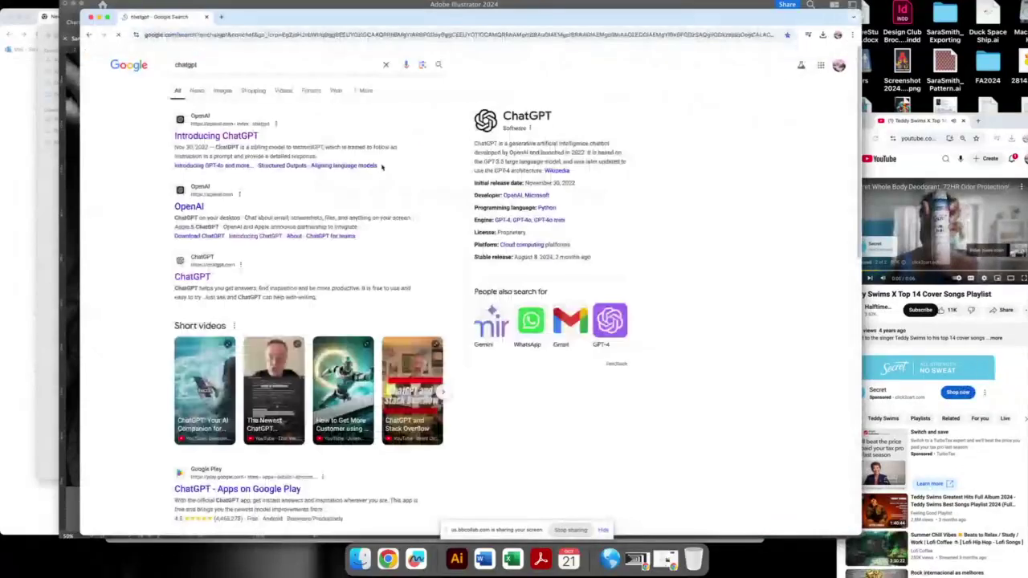
click(215, 133)
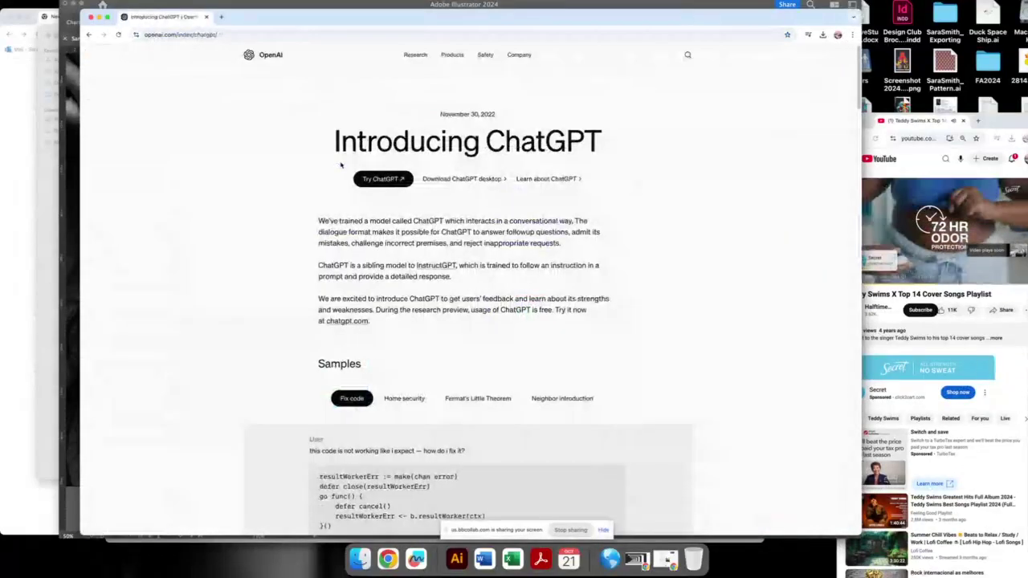
click(383, 180)
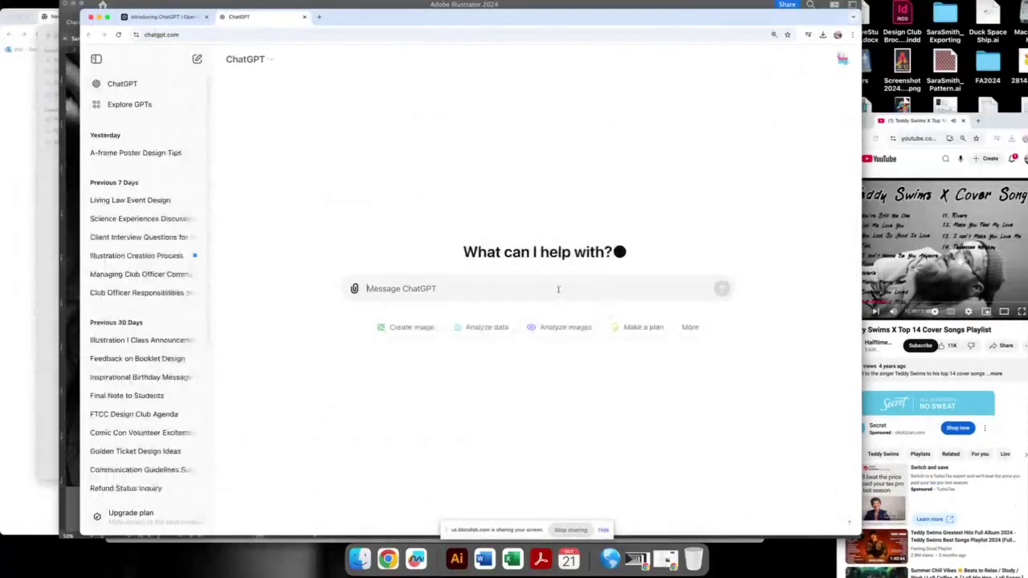
- Ask ChatGPT to simplify the pasted caption into one sentence
text(Sim)
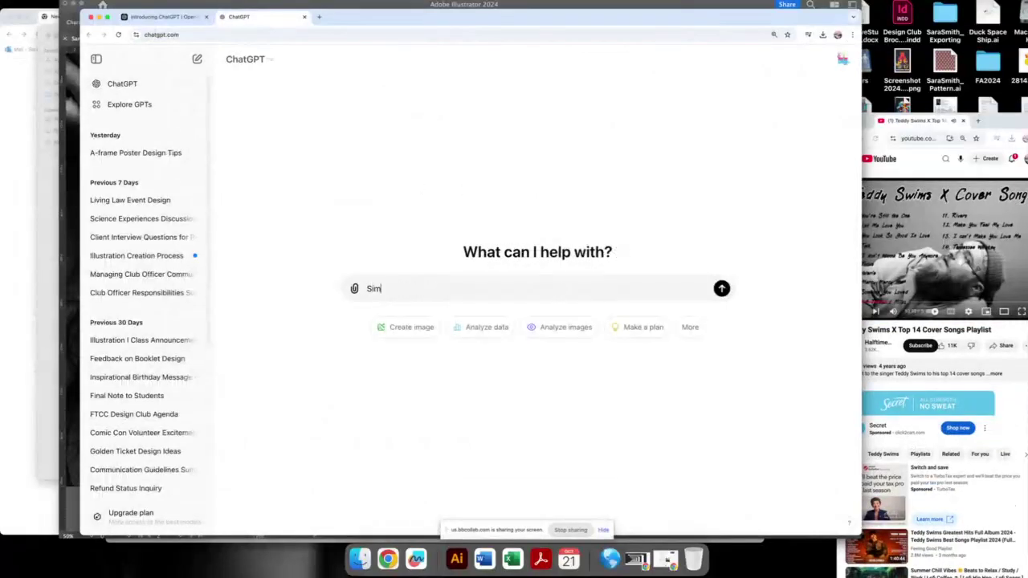
text(pify into one sentence:)
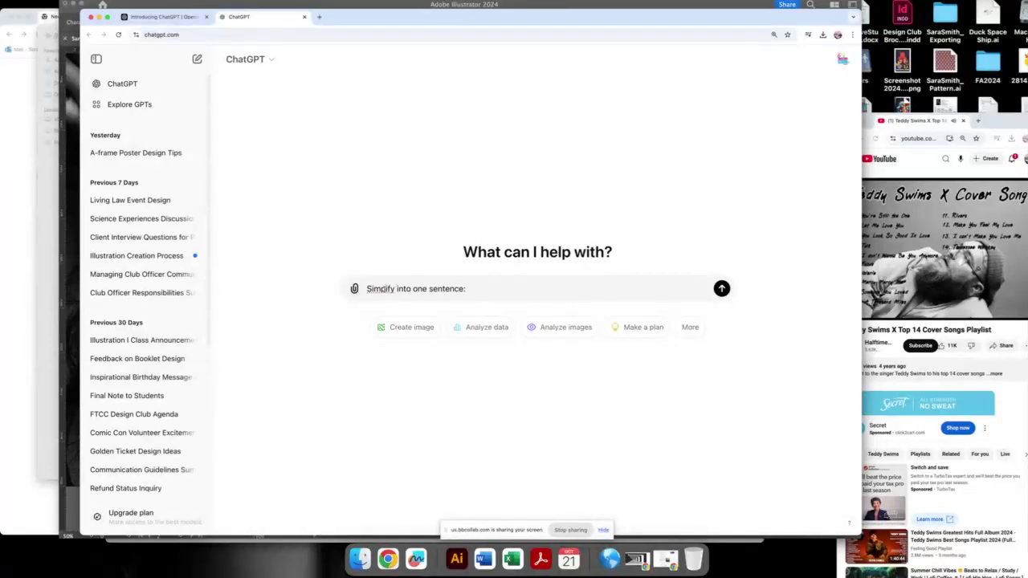
text( l)
key(super+v)
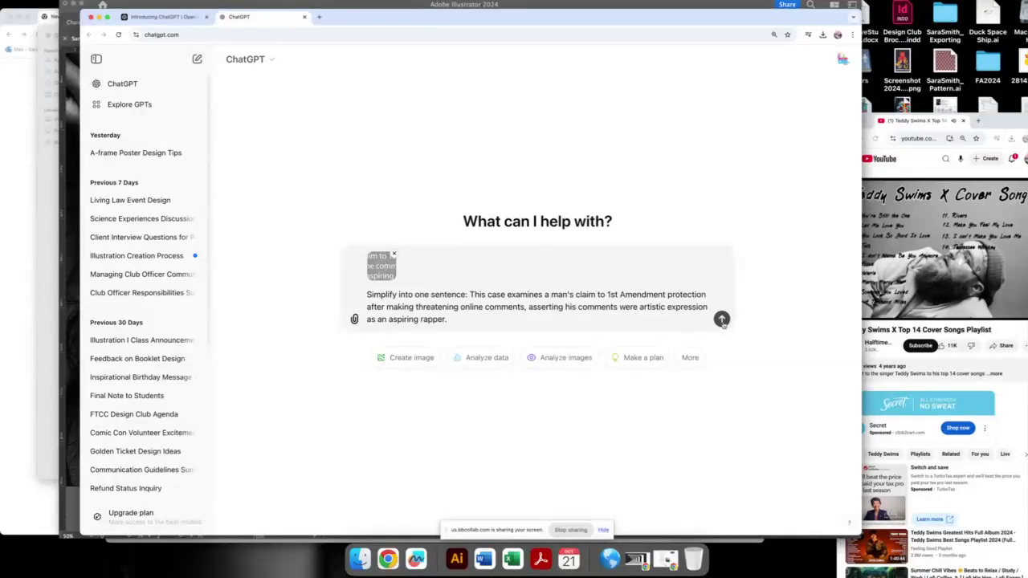
click(720, 319)
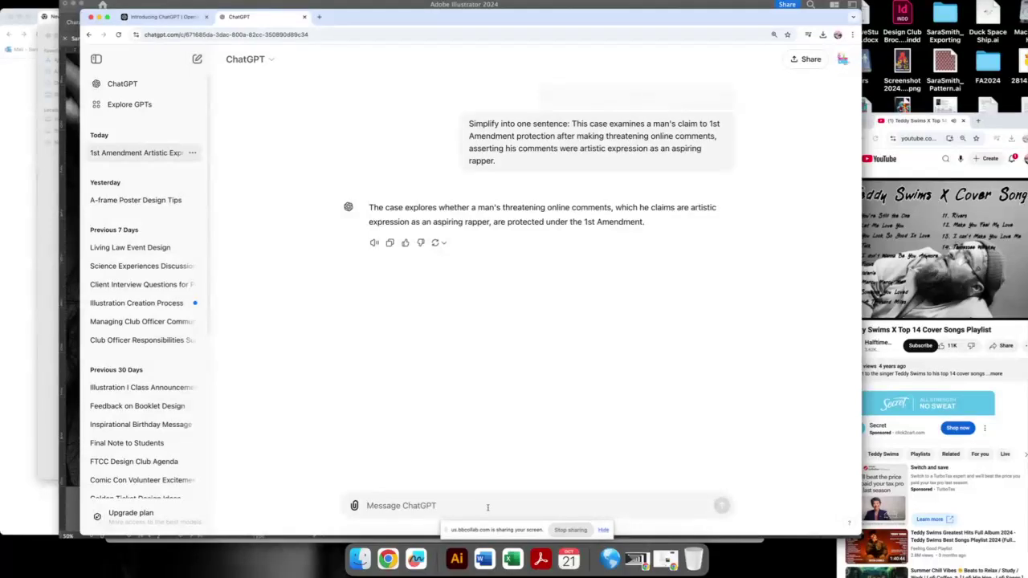
- Get 'Threat or Art' variations from ChatGPT, copy 'Outrage or Originality', and return to Illustrator
text(g)
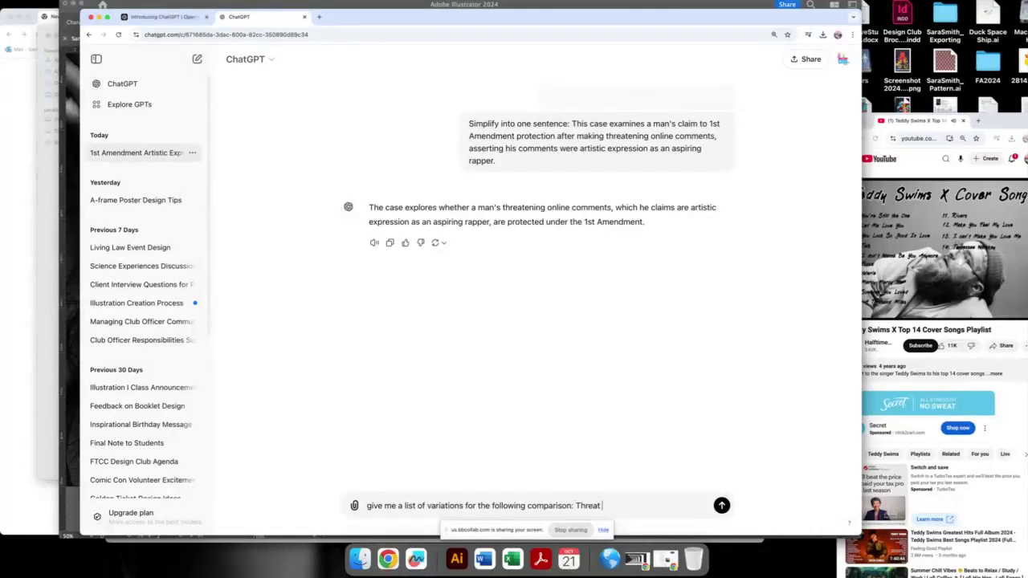
text(or Art)
key(Return)
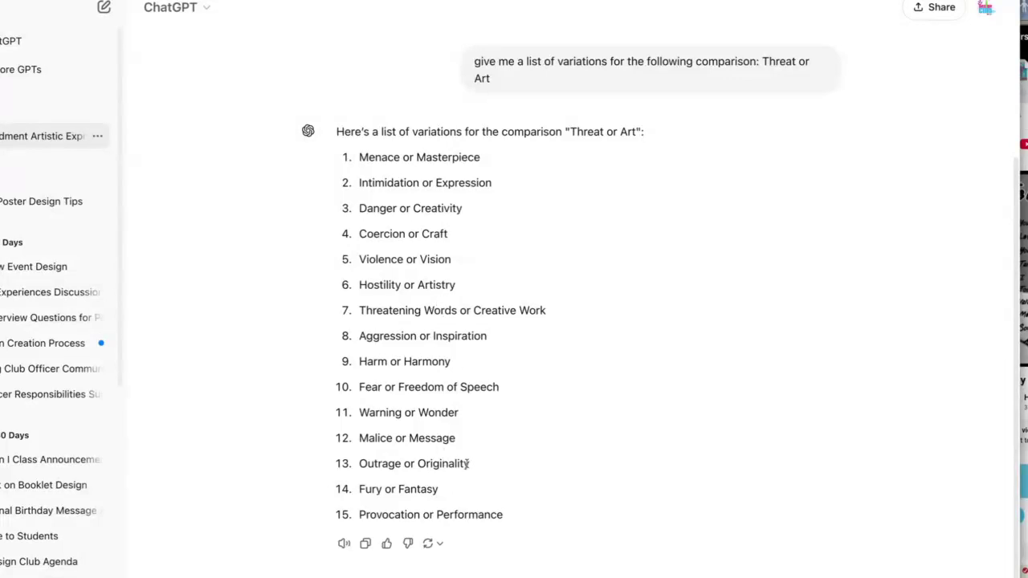
drag(470, 463, 360, 465)
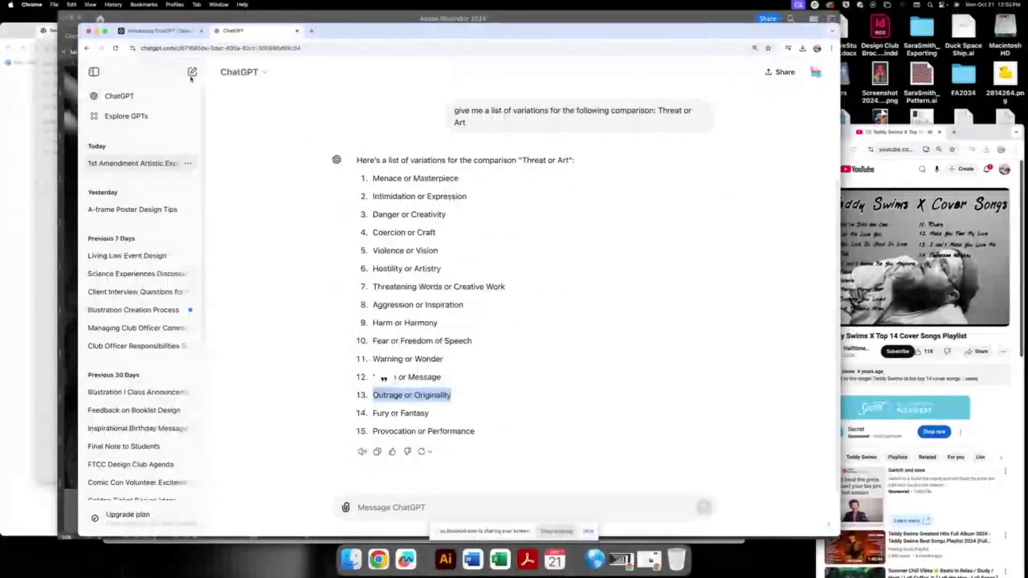
click(65, 113)
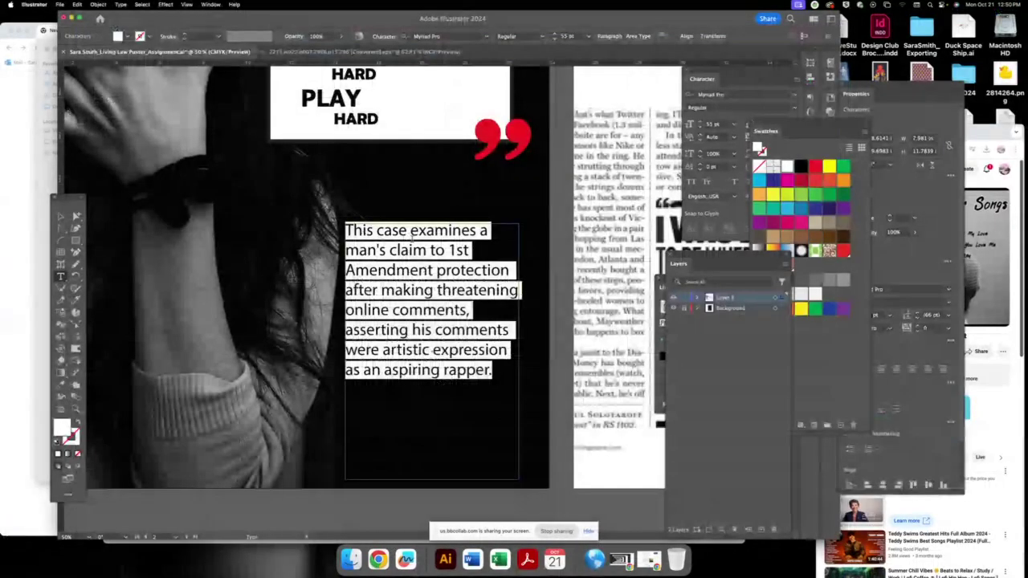
- Delete WORK HARD PLAY HARD and paste 'Outrage or Originality' into the white quote box
key(super+v)
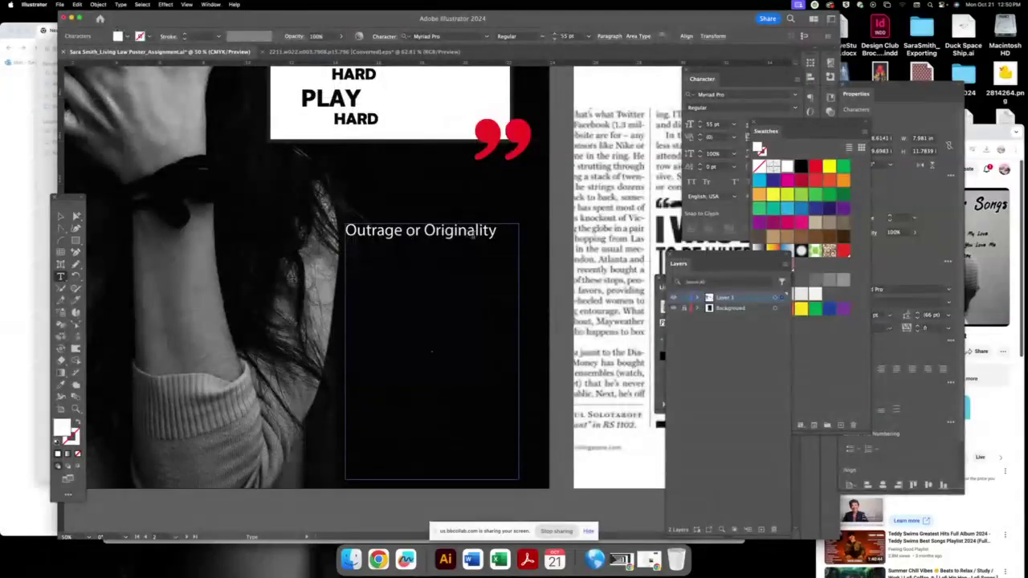
key(Escape)
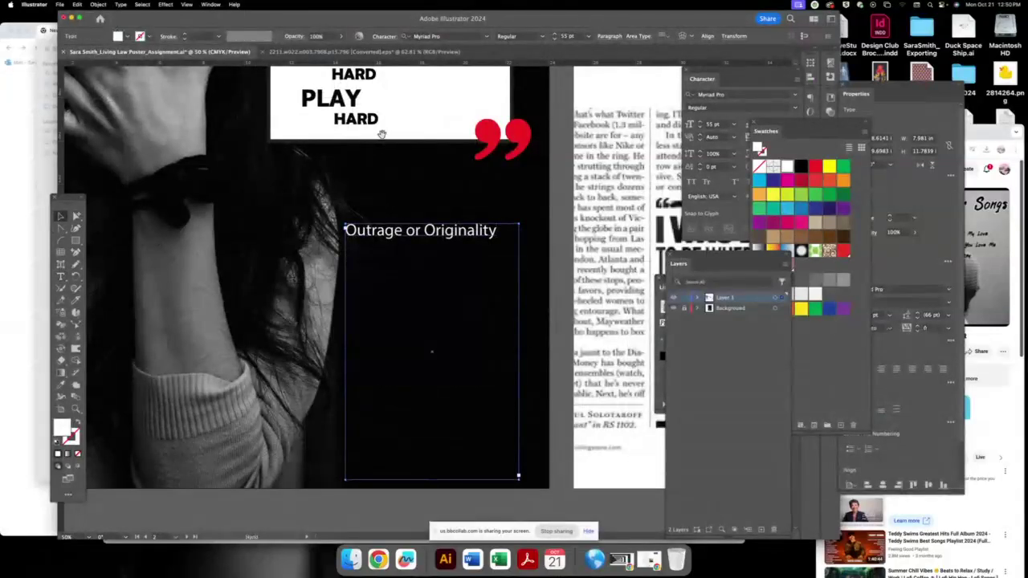
scroll(386, 289, up, 5)
click(366, 177)
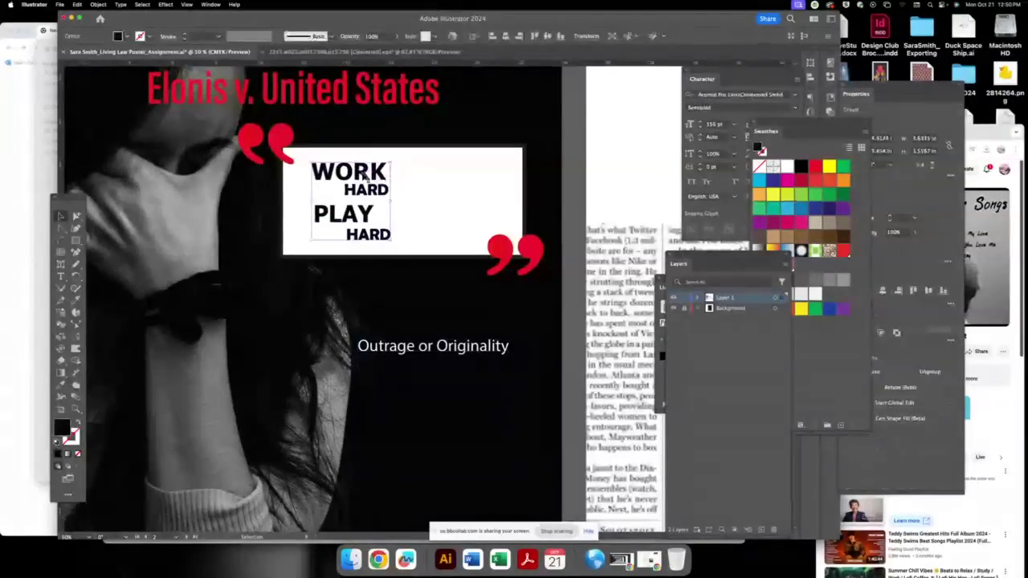
key(Delete)
drag(434, 347, 403, 202)
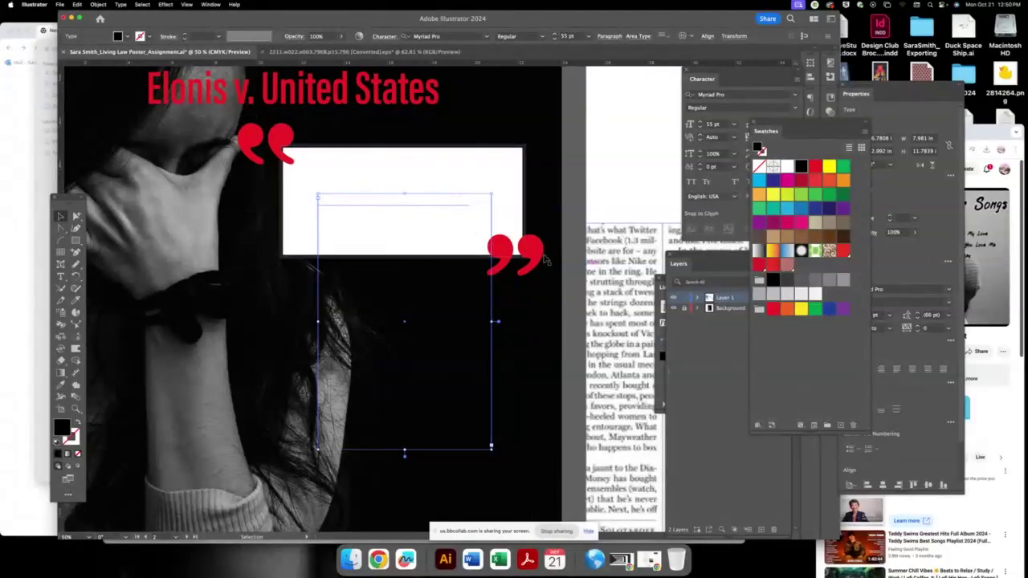
key(super+v)
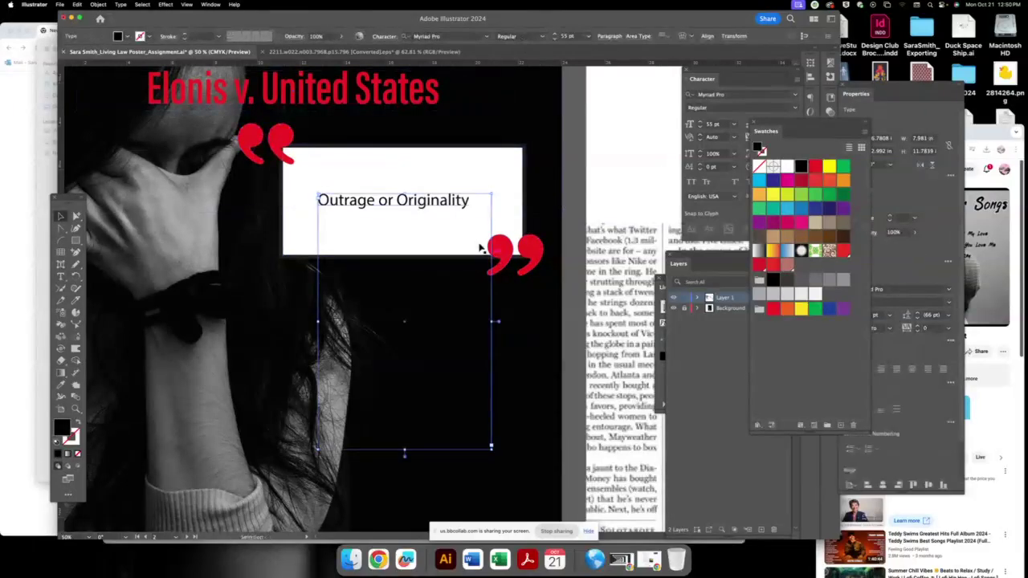
drag(411, 167, 462, 280)
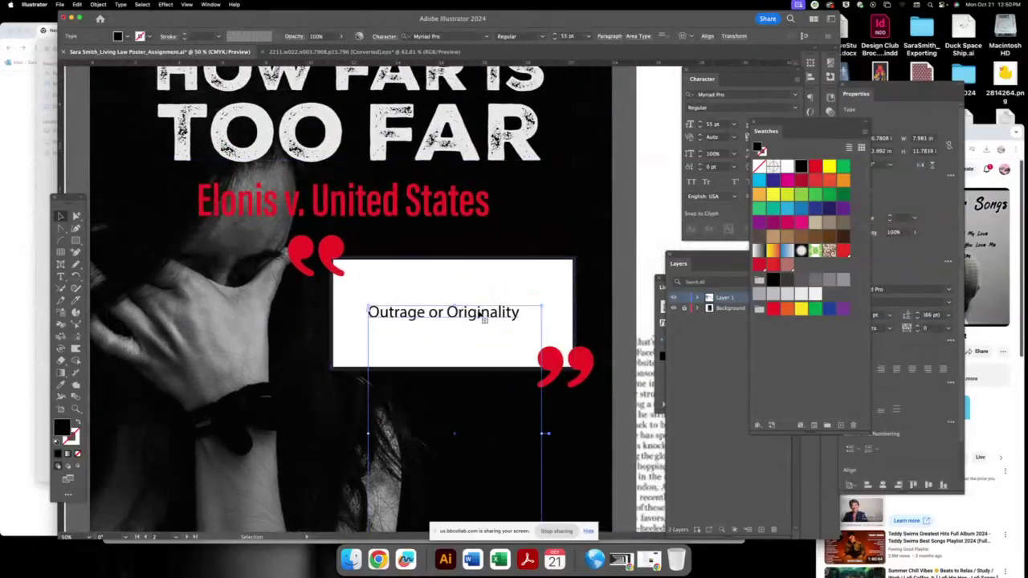
double_click(482, 313)
key(super+a)
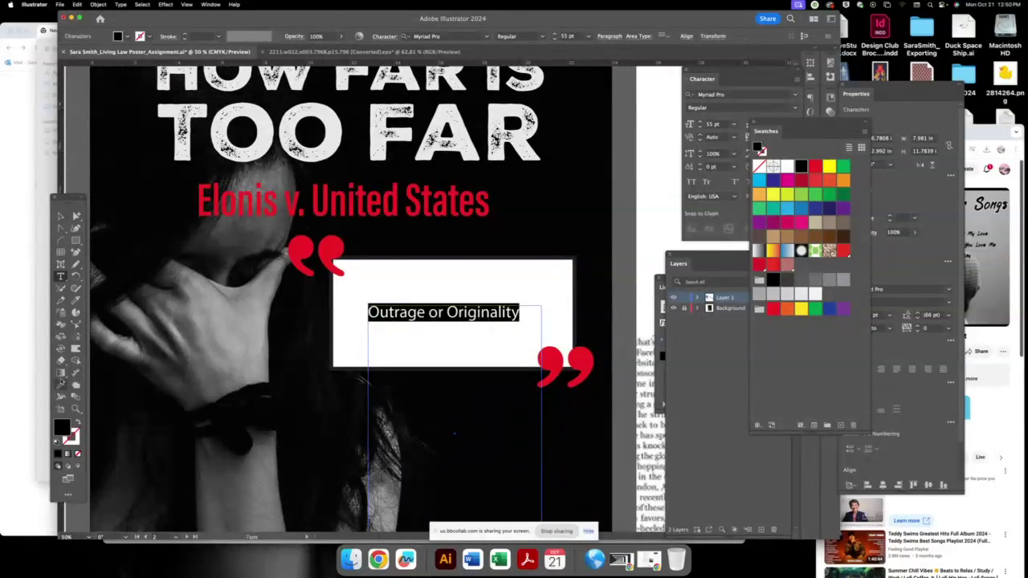
- Copy the TOO FAR headline's distressed style onto the text, make it black, and shrink it
click(60, 385)
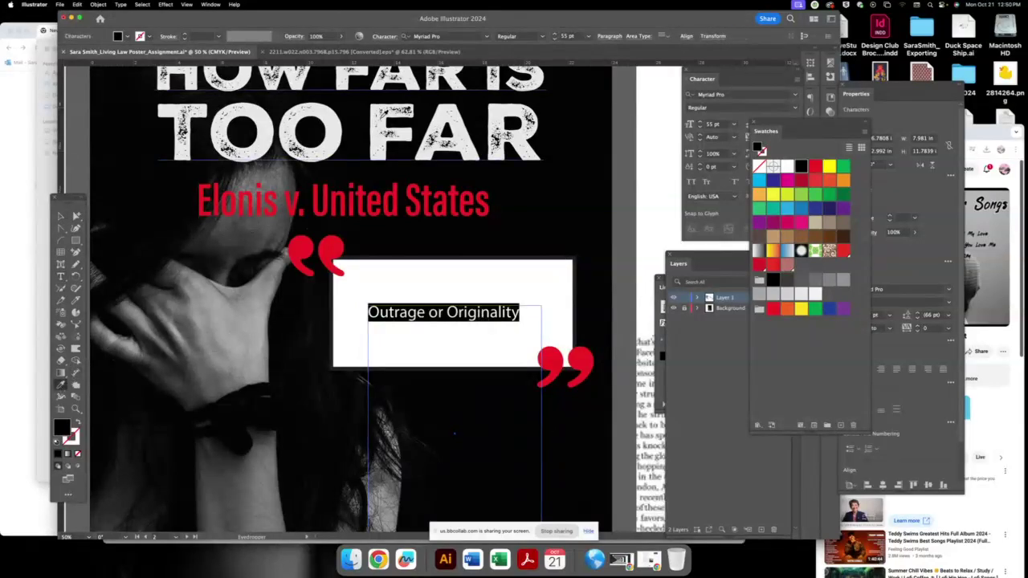
click(384, 116)
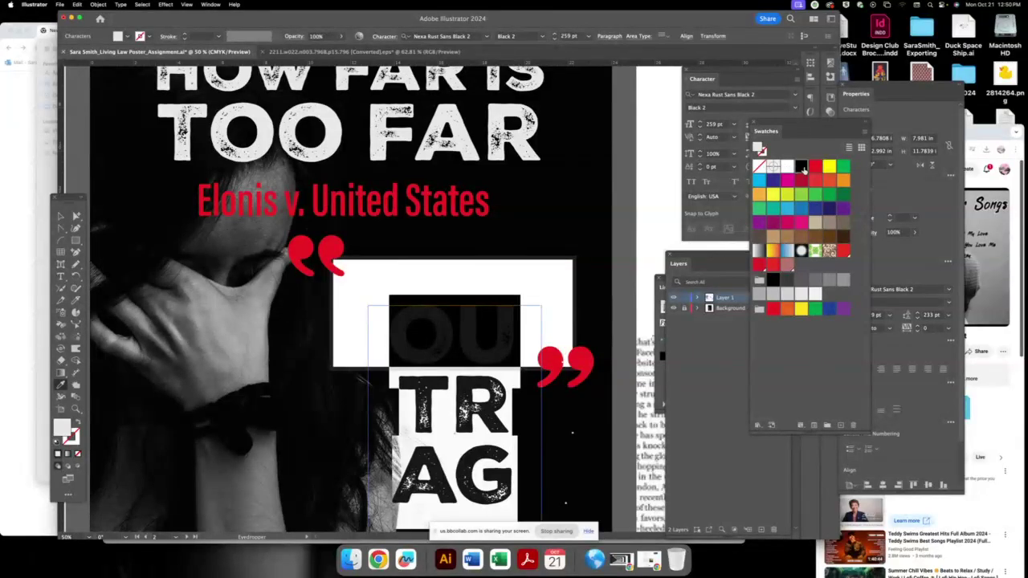
click(800, 167)
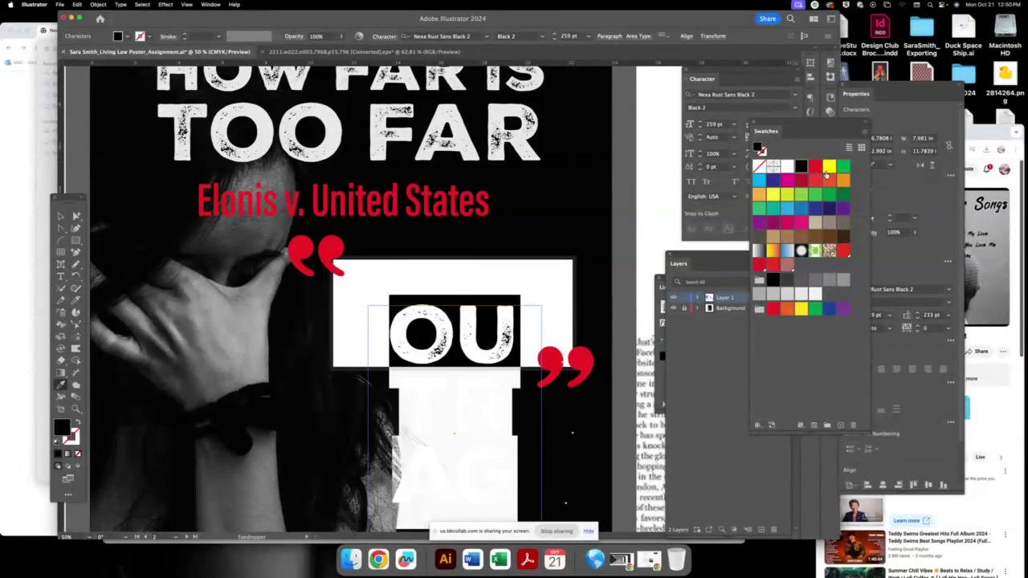
click(699, 127)
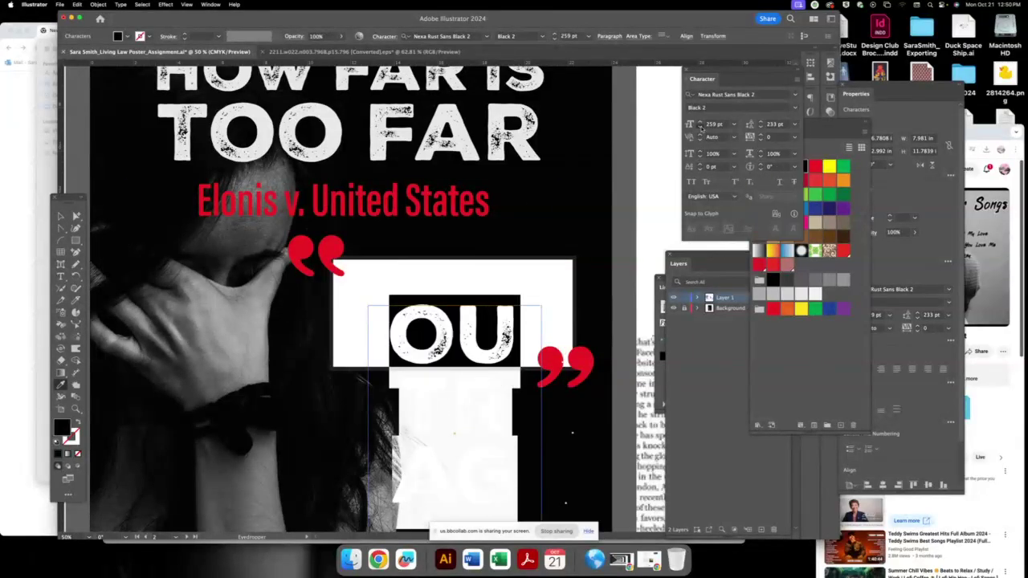
click(700, 127)
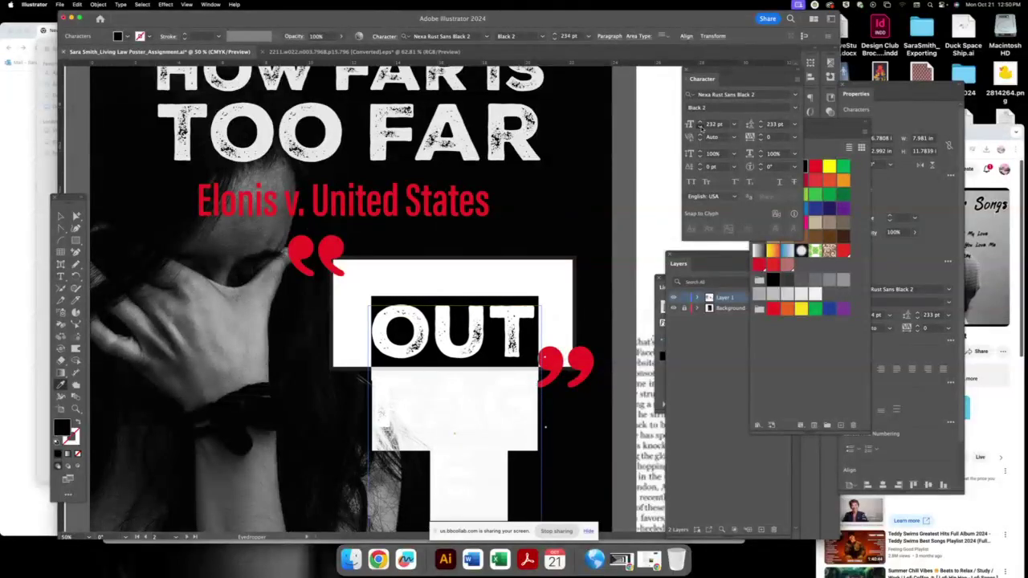
click(699, 127)
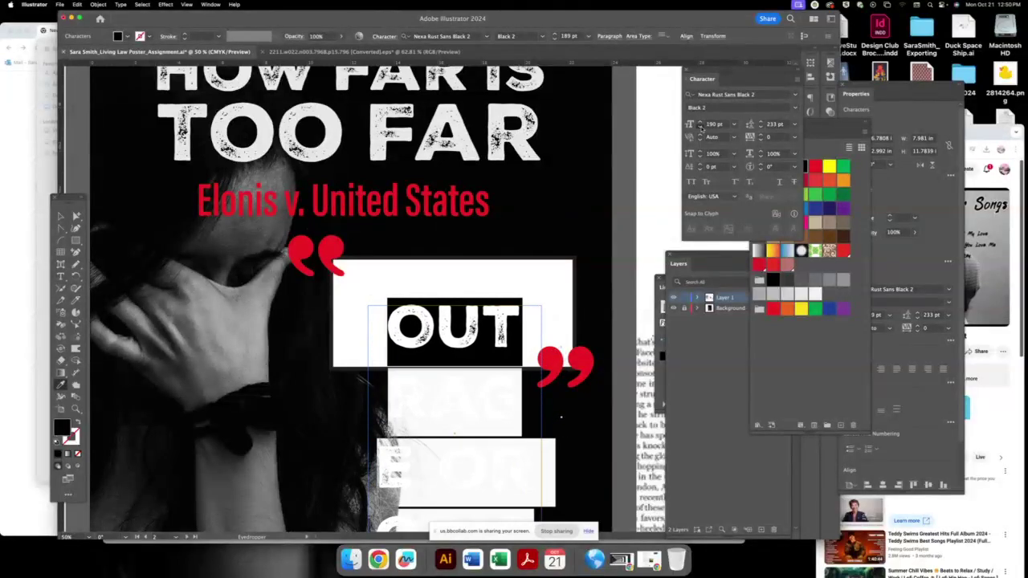
click(699, 126)
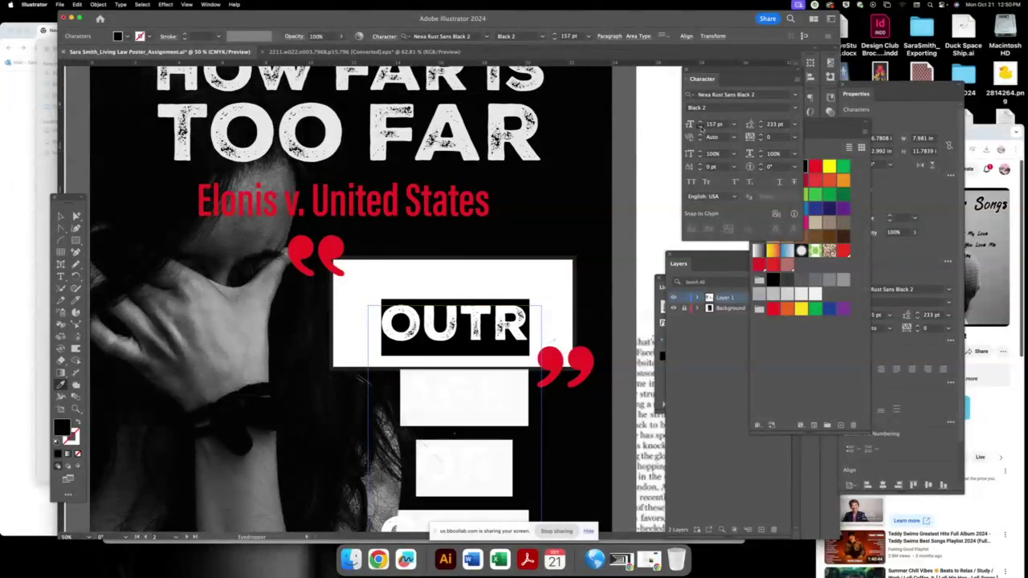
- Widen the text frame on both sides and set the font size to 118 pt
click(61, 217)
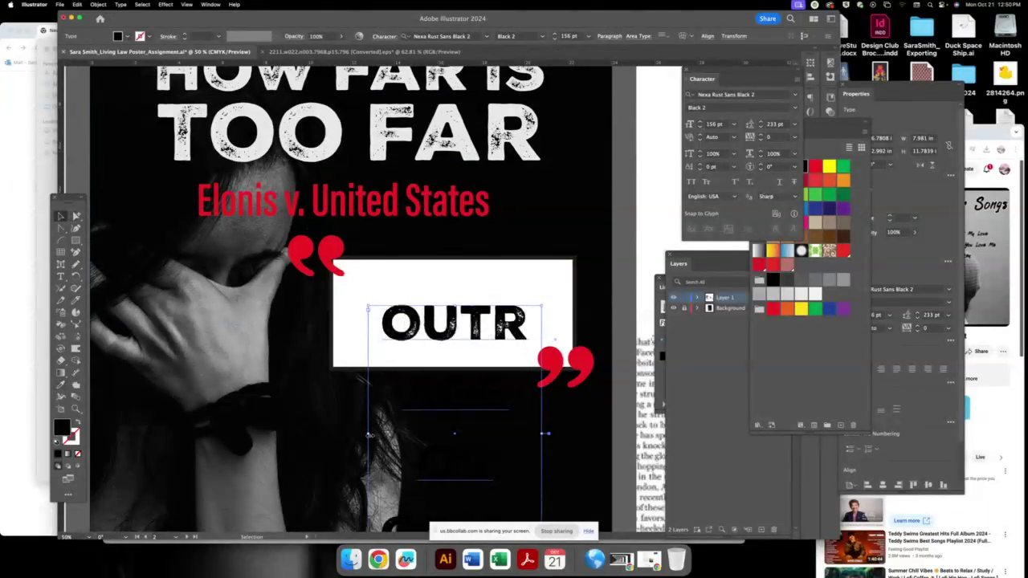
drag(368, 435, 339, 435)
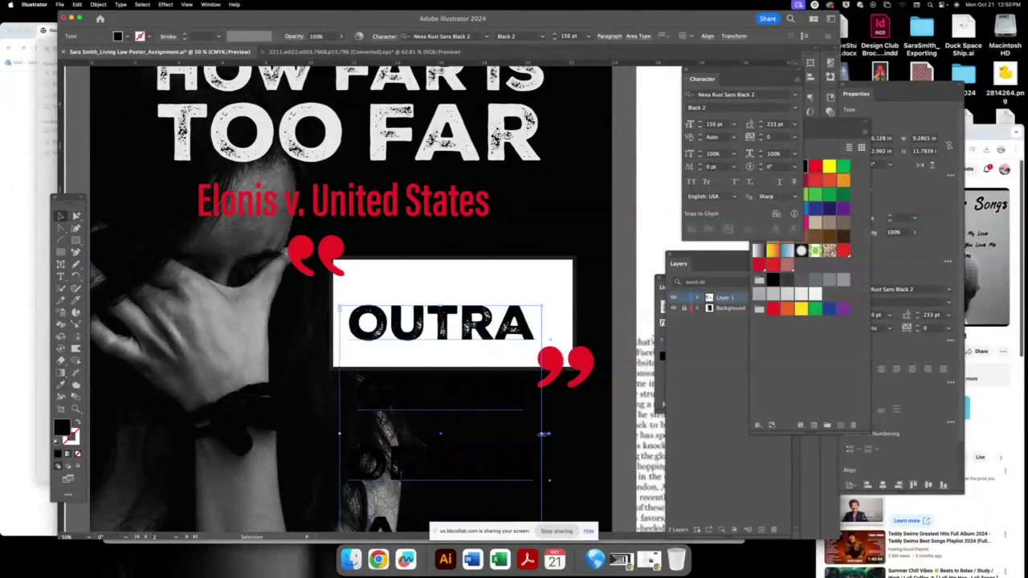
drag(543, 434, 566, 432)
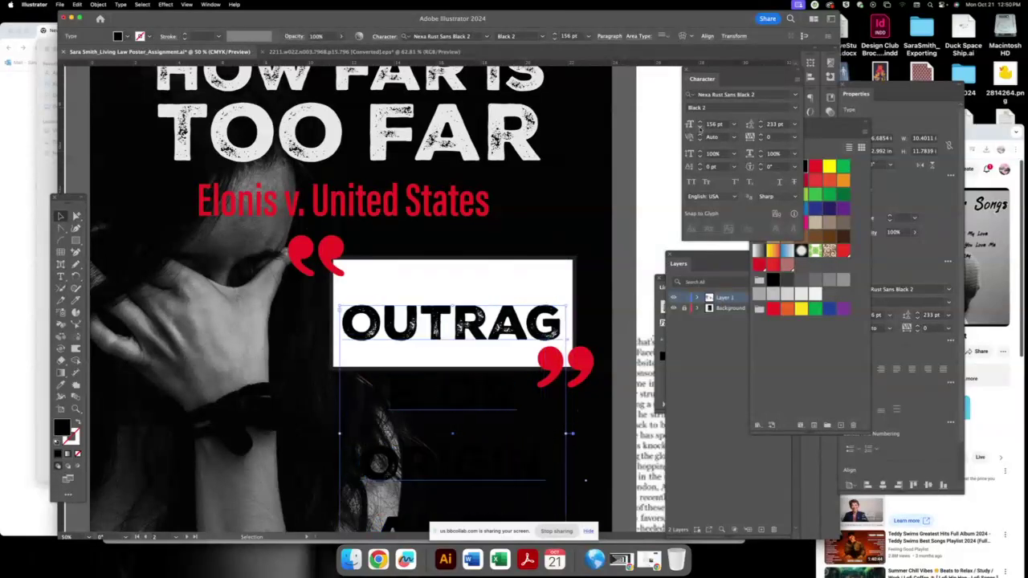
click(700, 128)
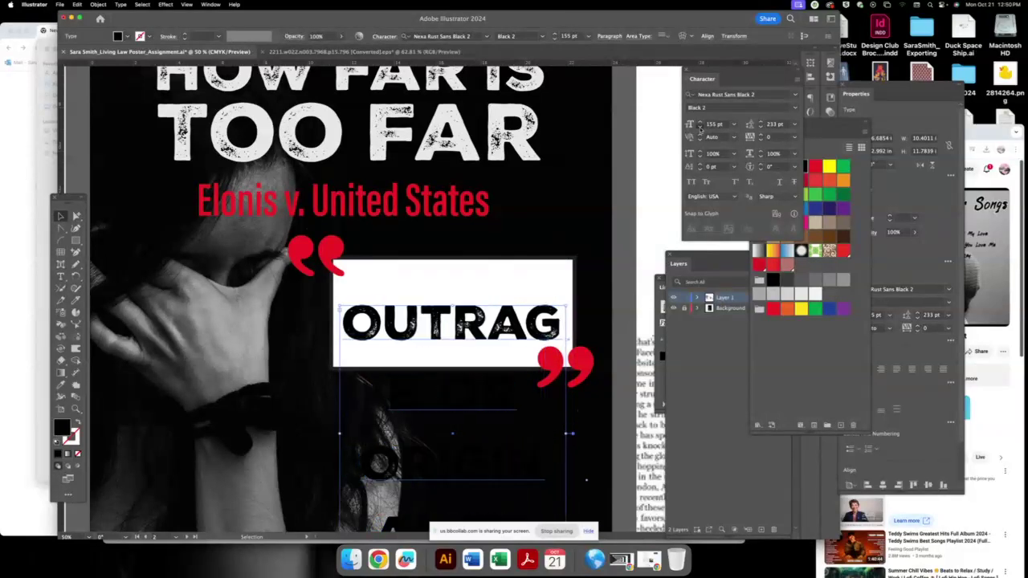
click(699, 127)
click(700, 122)
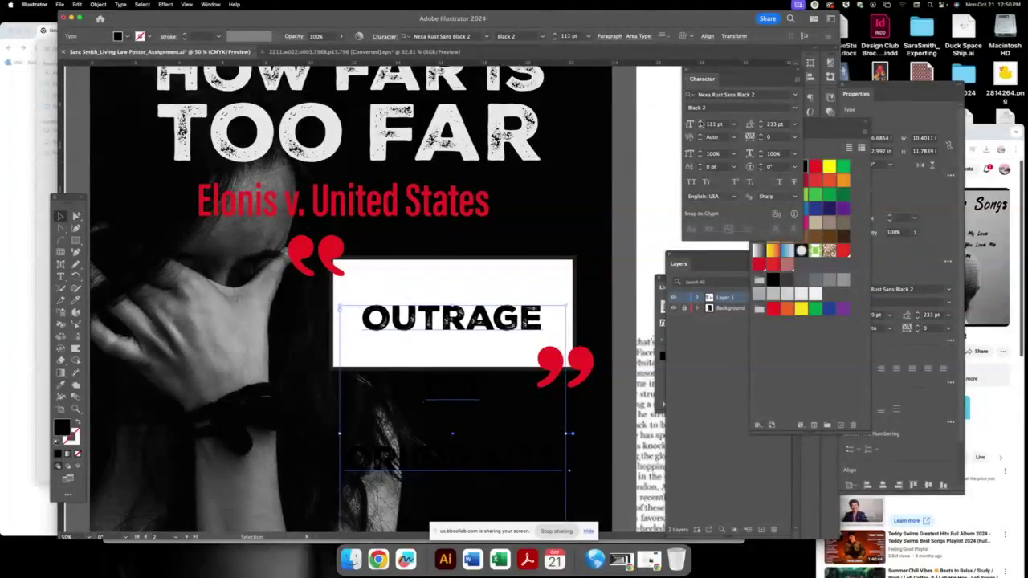
- Tighten the leading to 114 pt so OR moves up, then deselect
click(761, 128)
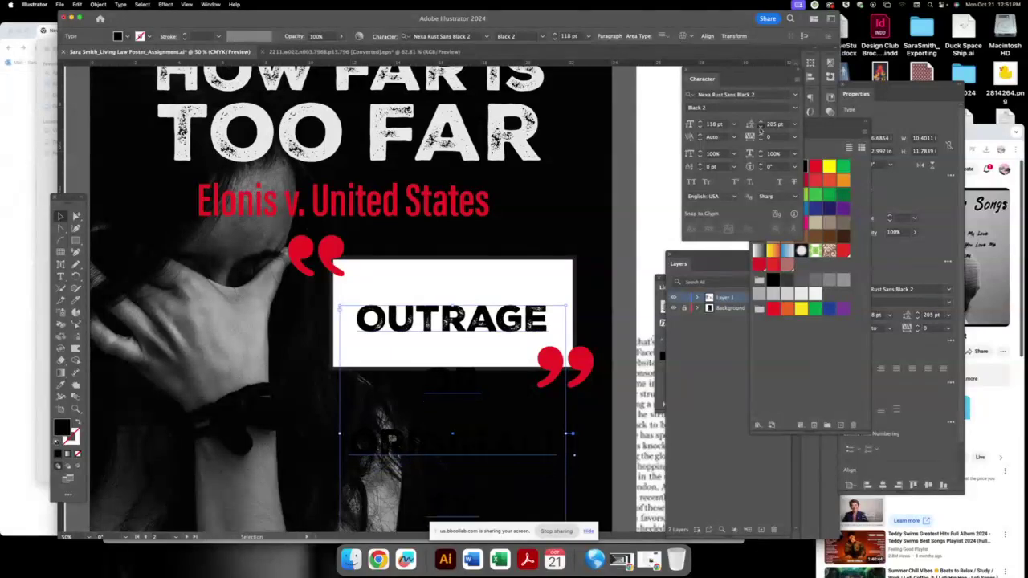
click(760, 128)
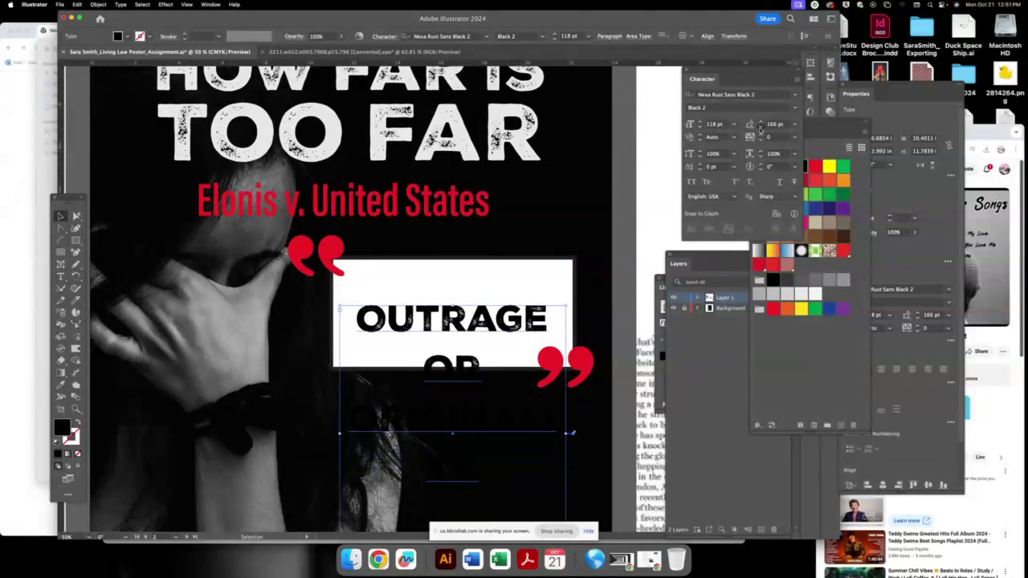
click(760, 128)
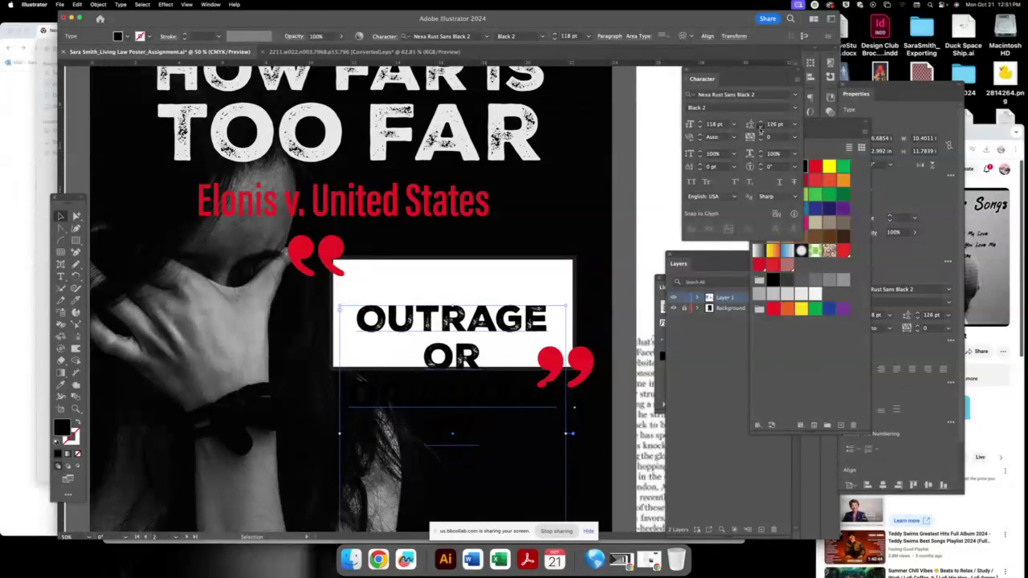
click(760, 128)
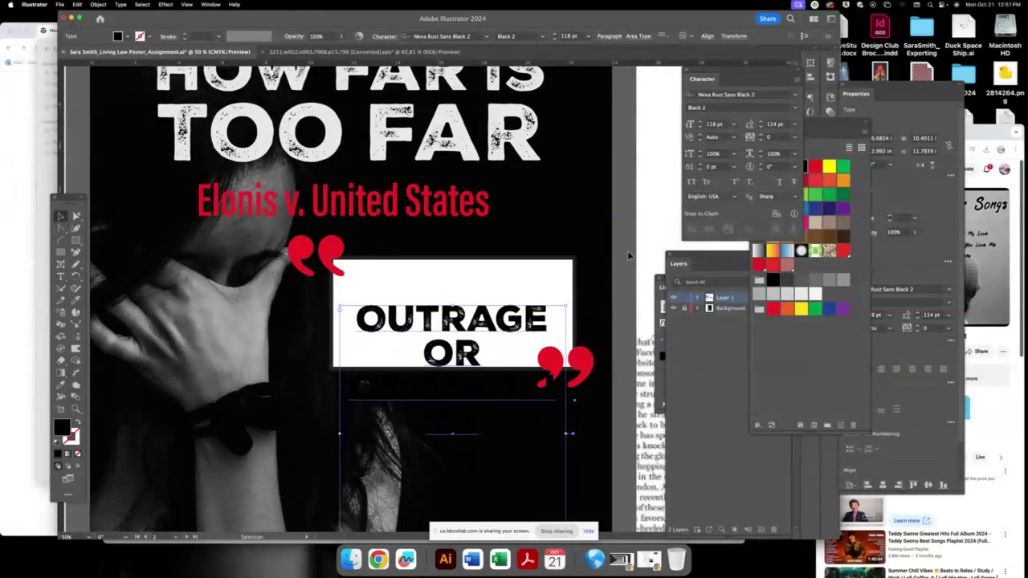
key(super+shift+a)
- Move the text higher inside the white box and zoom out
drag(478, 322, 478, 286)
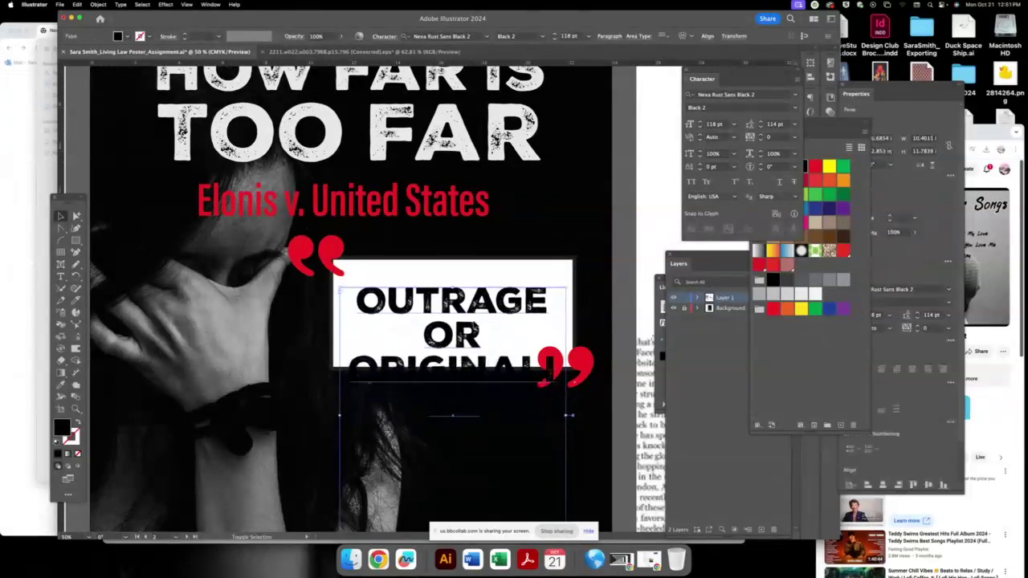
drag(479, 334, 479, 331)
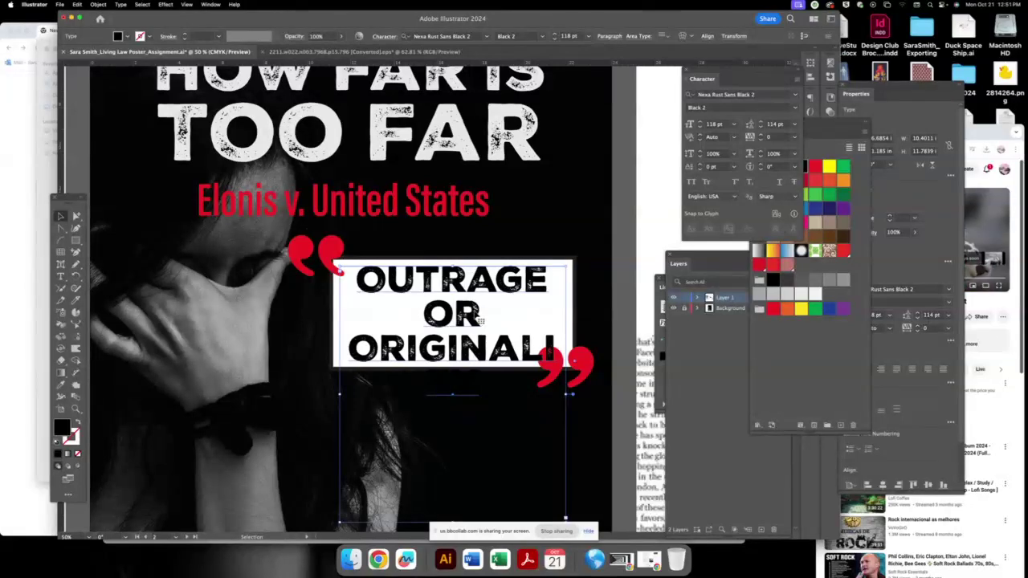
key(super+minus)
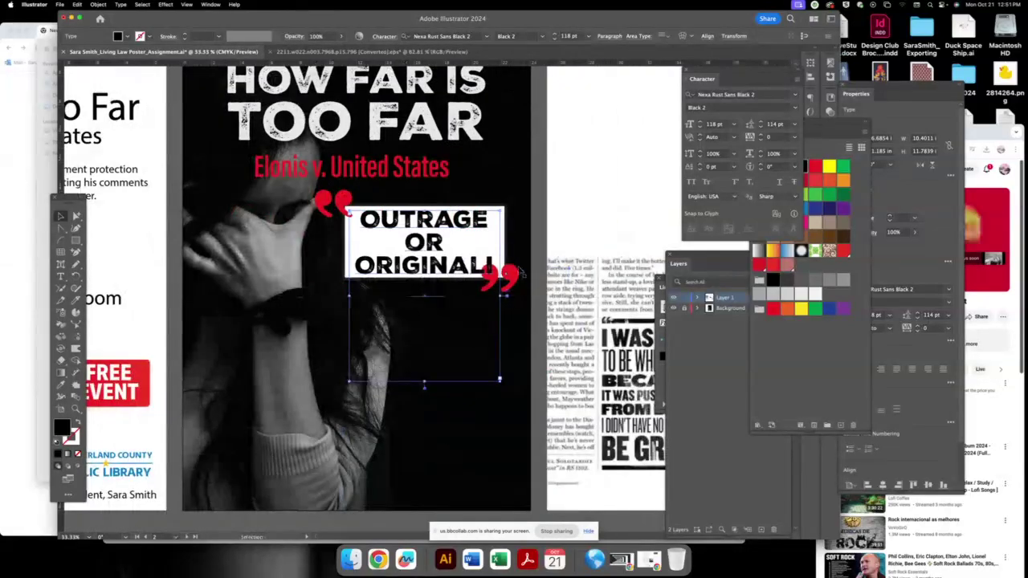
- Reduce the OUTRAGE OR ORIGINALITY text to 97 pt so ORIGINALITY fits
double_click(491, 272)
key(super+a)
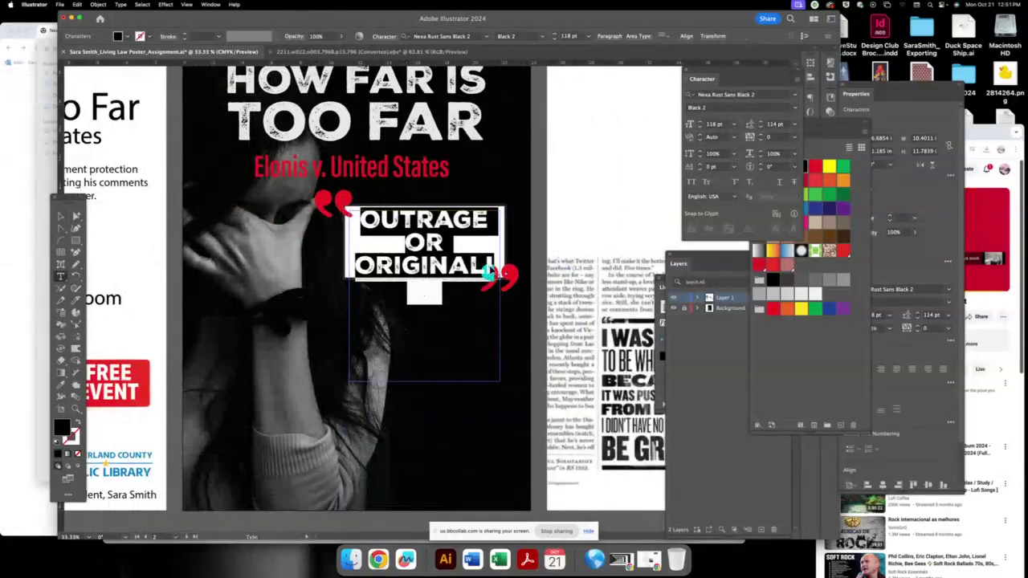
click(699, 127)
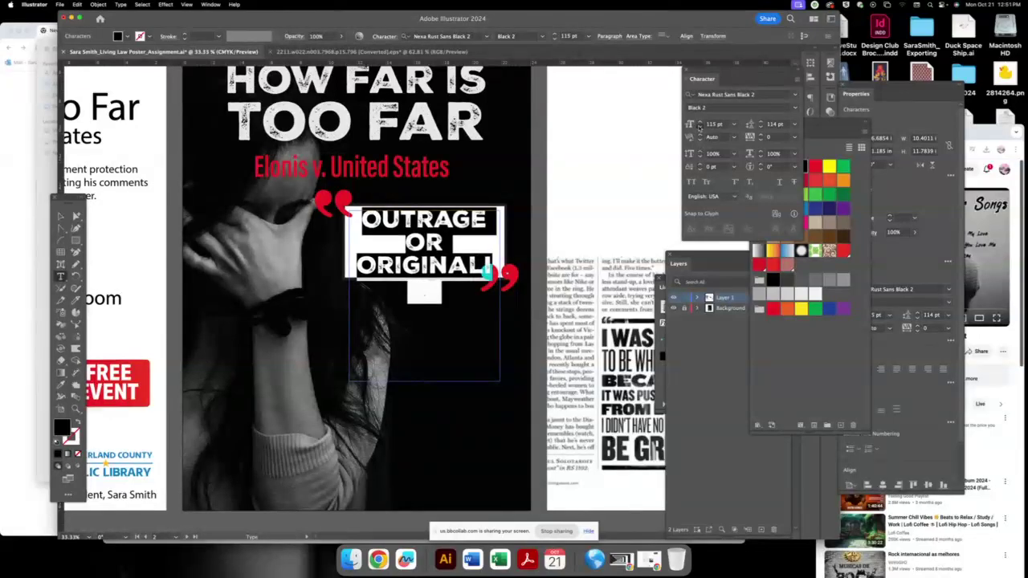
click(699, 127)
click(699, 127)
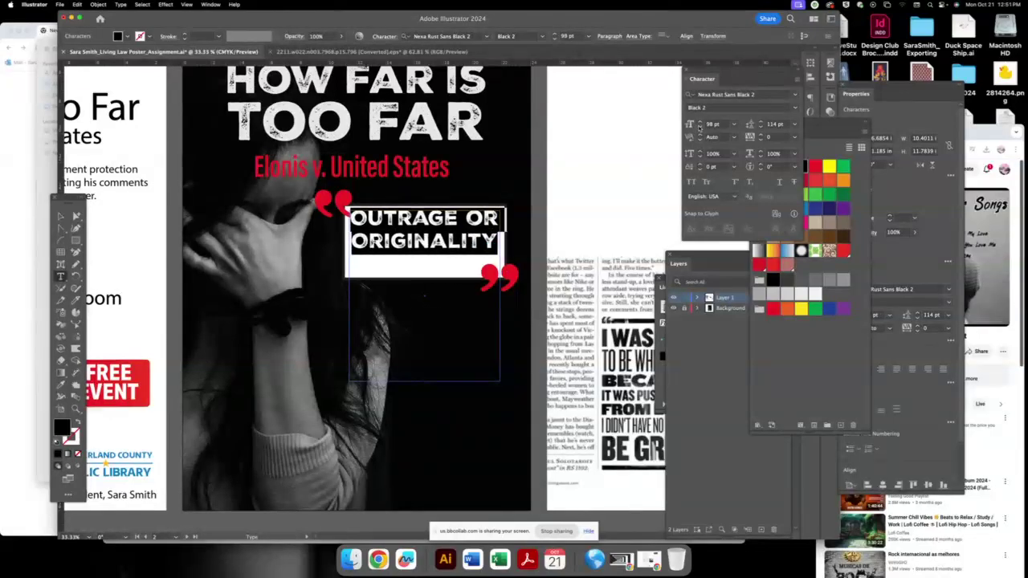
click(60, 215)
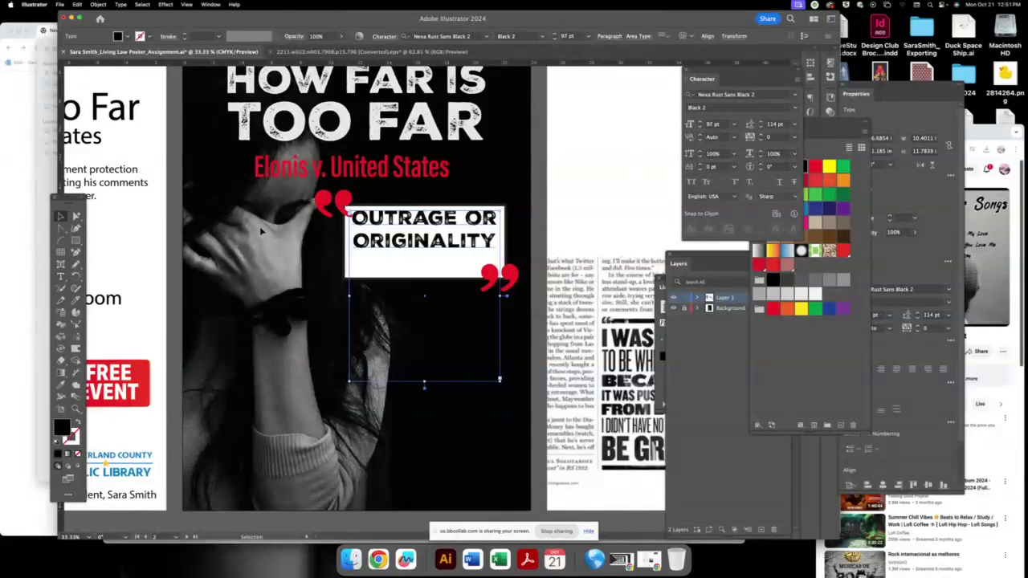
- Centre the text vertically and turn the white box into a white outline
drag(424, 233, 424, 244)
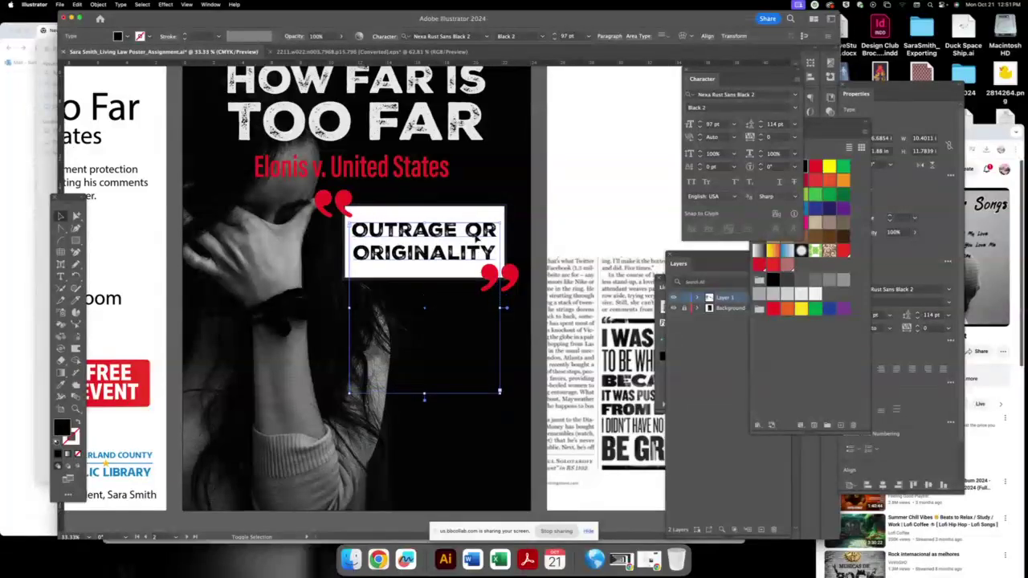
click(440, 207)
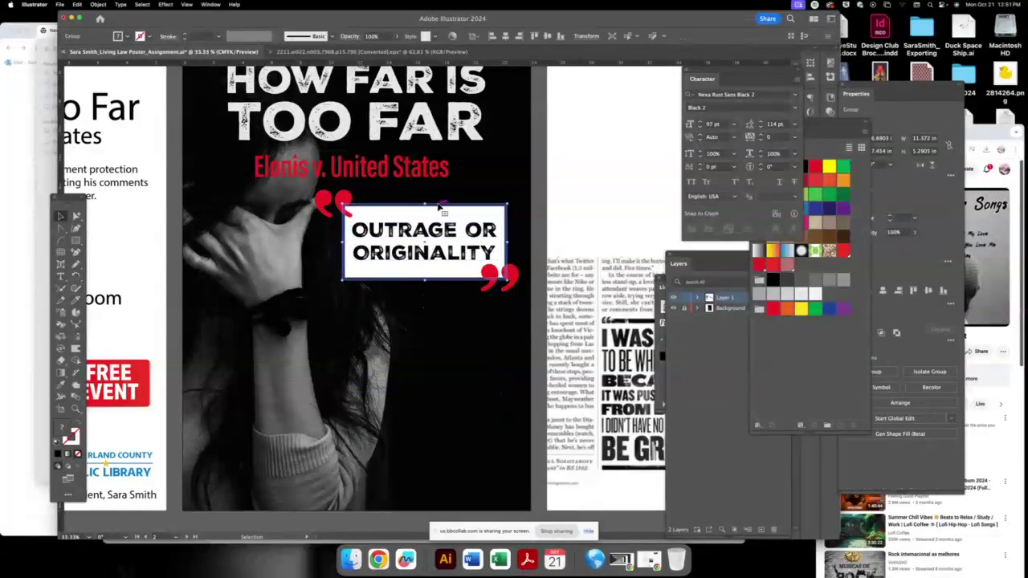
click(578, 207)
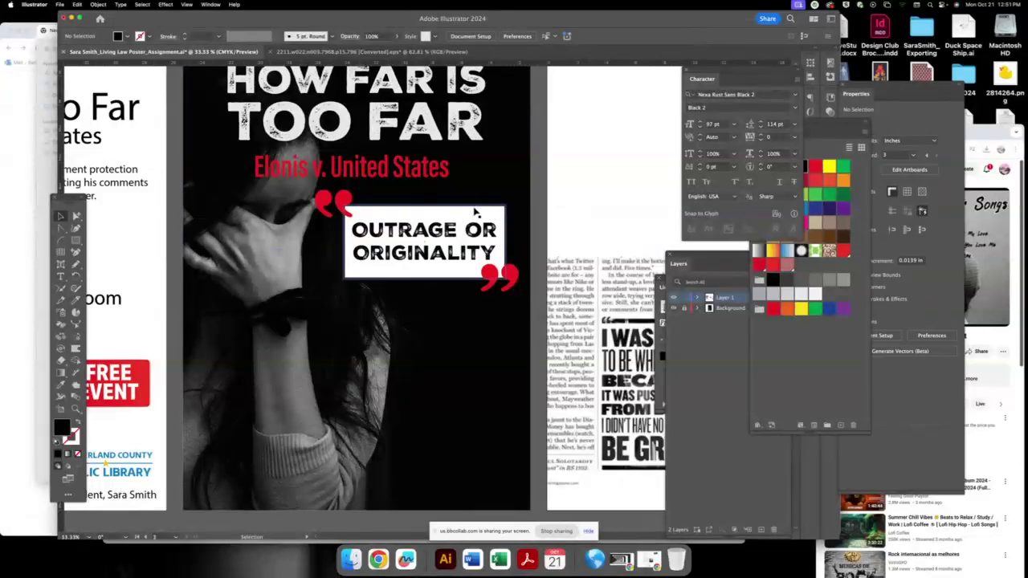
click(475, 211)
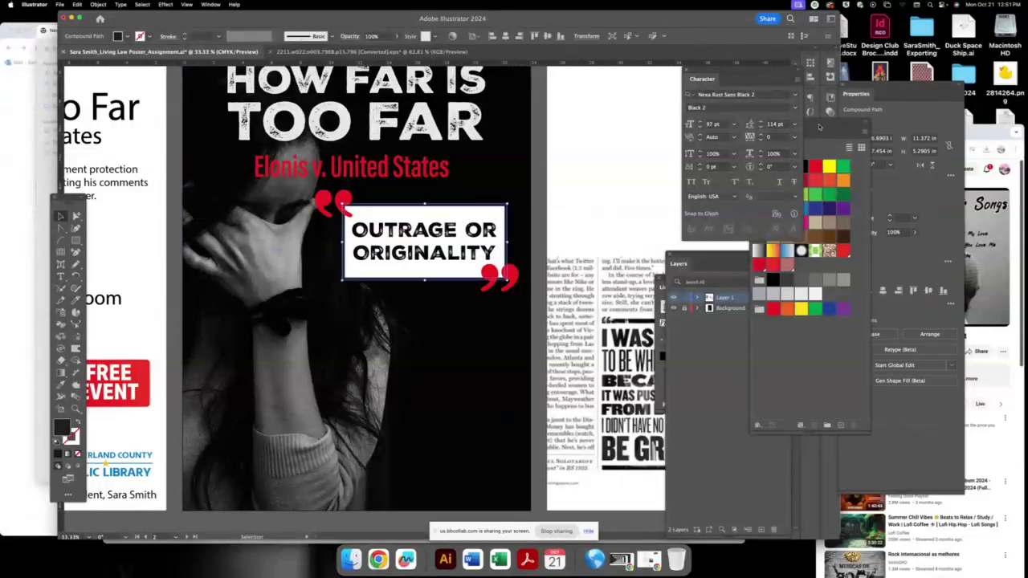
click(786, 167)
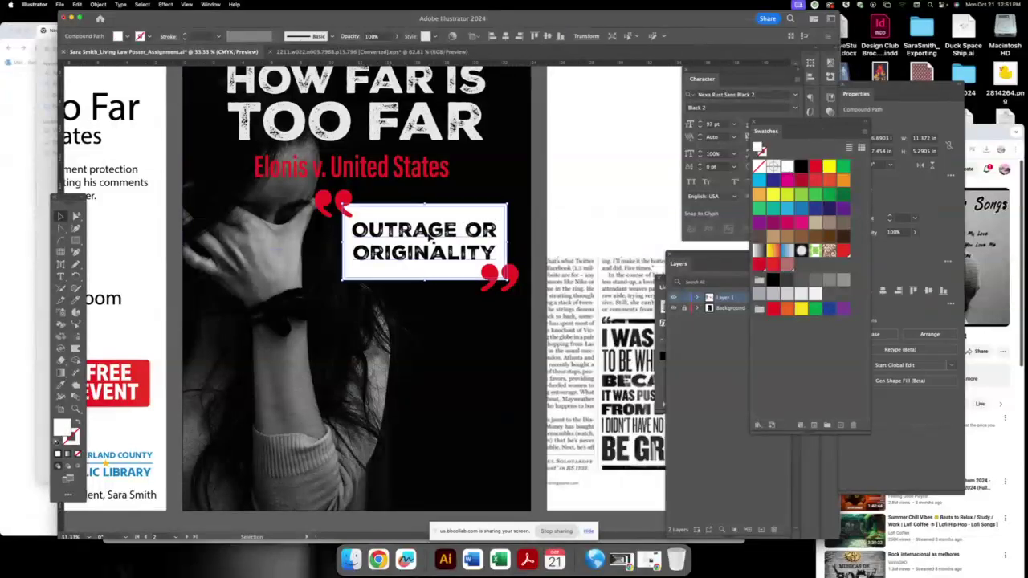
click(435, 213)
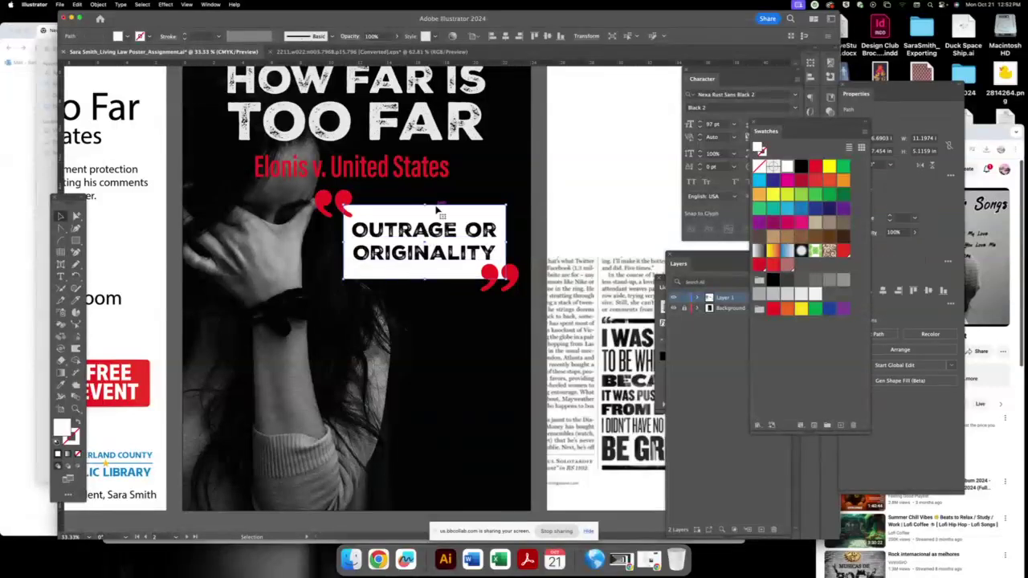
drag(349, 224, 500, 392)
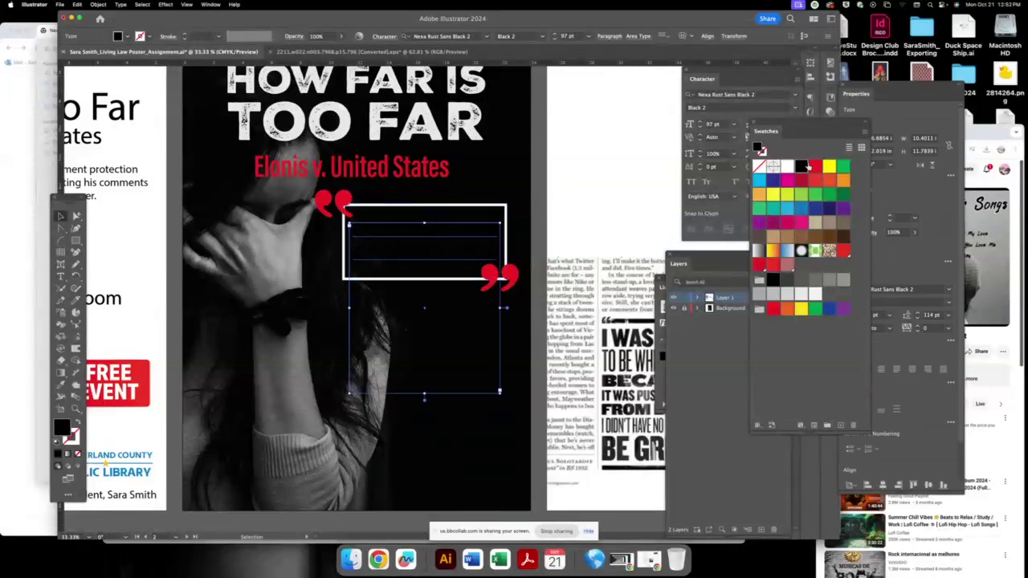
- Make the OUTRAGE OR ORIGINALITY text white and pan up to the college title
click(787, 166)
click(592, 161)
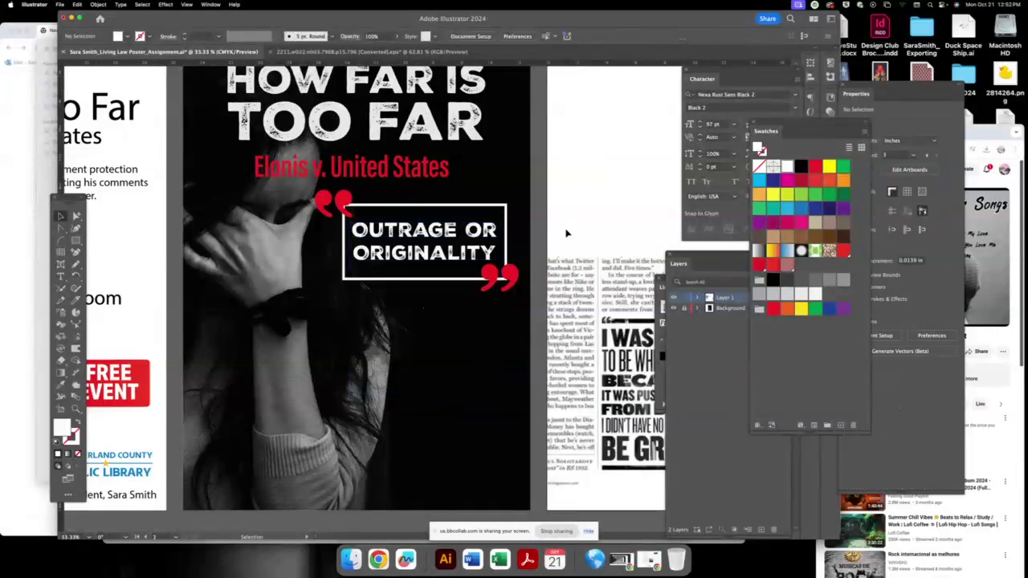
drag(367, 200, 383, 274)
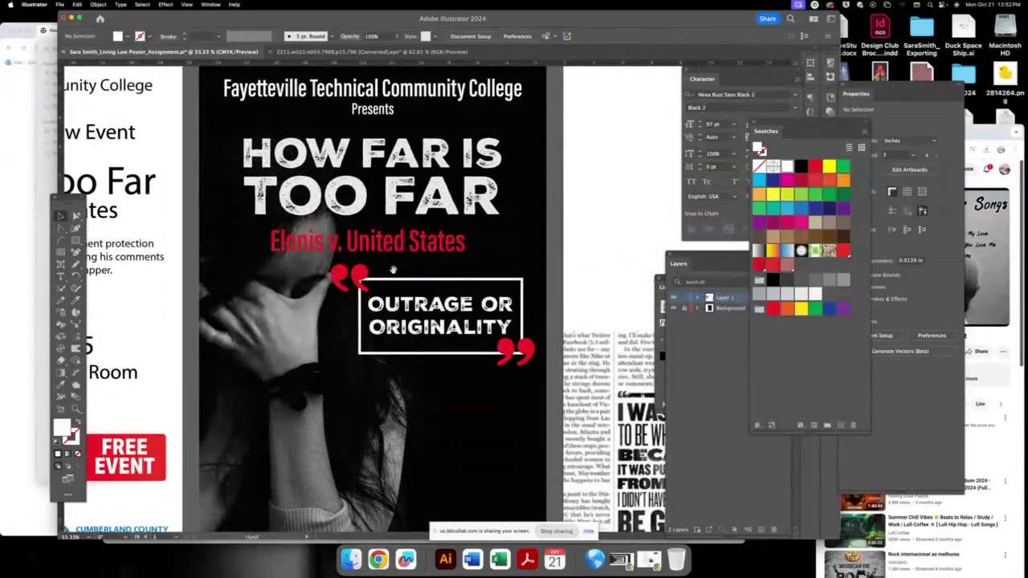
- Give the HOW FAR IS TOO FAR headline a thick stroke, trying red then white
click(449, 207)
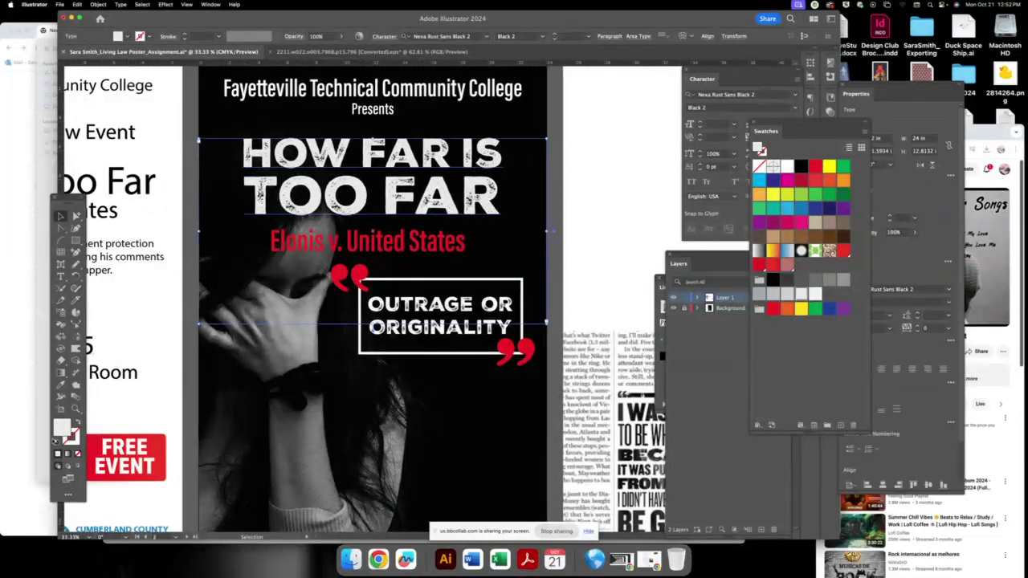
click(55, 440)
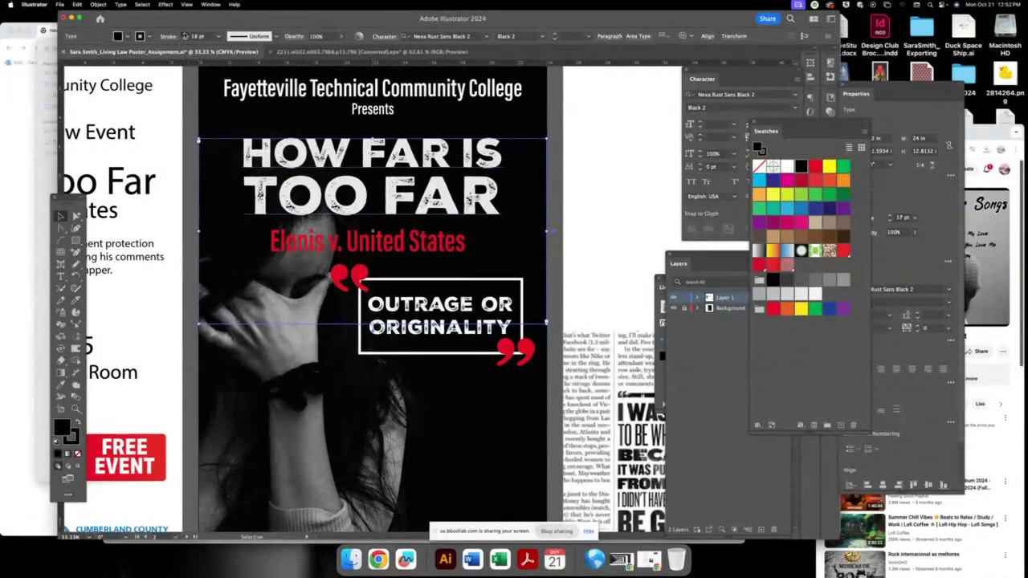
text(23)
key(Return)
click(815, 175)
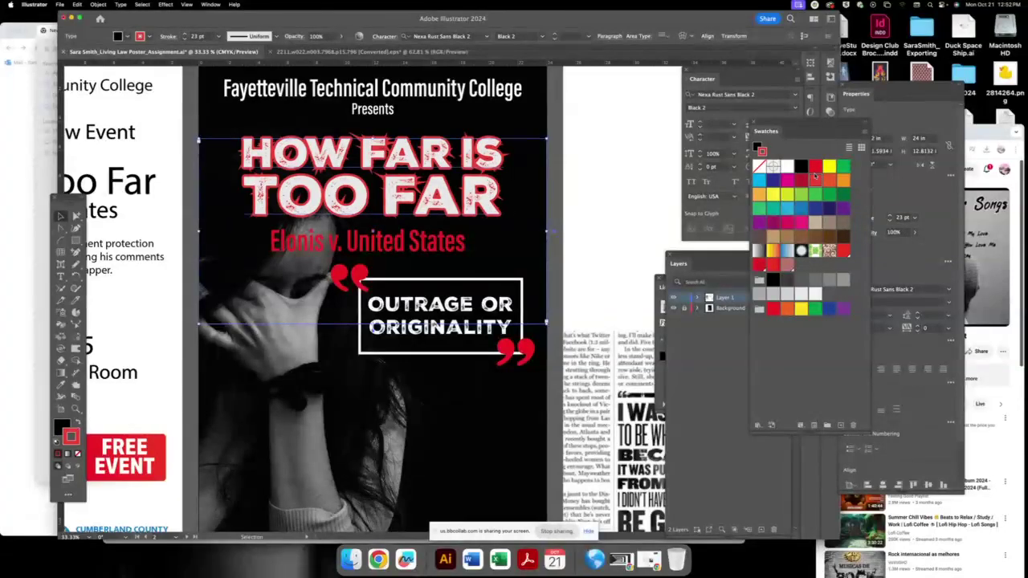
click(787, 167)
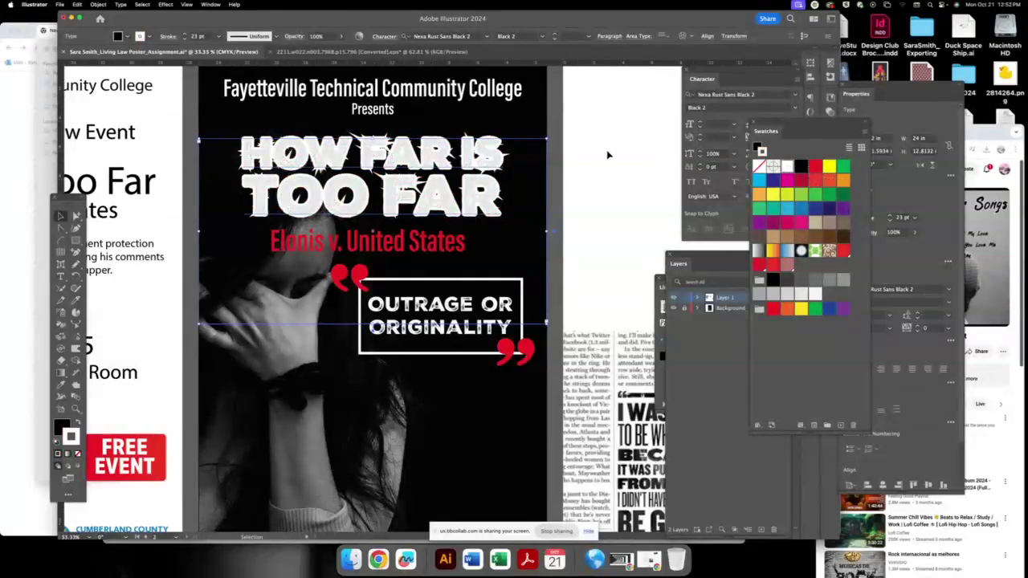
key(shift+x)
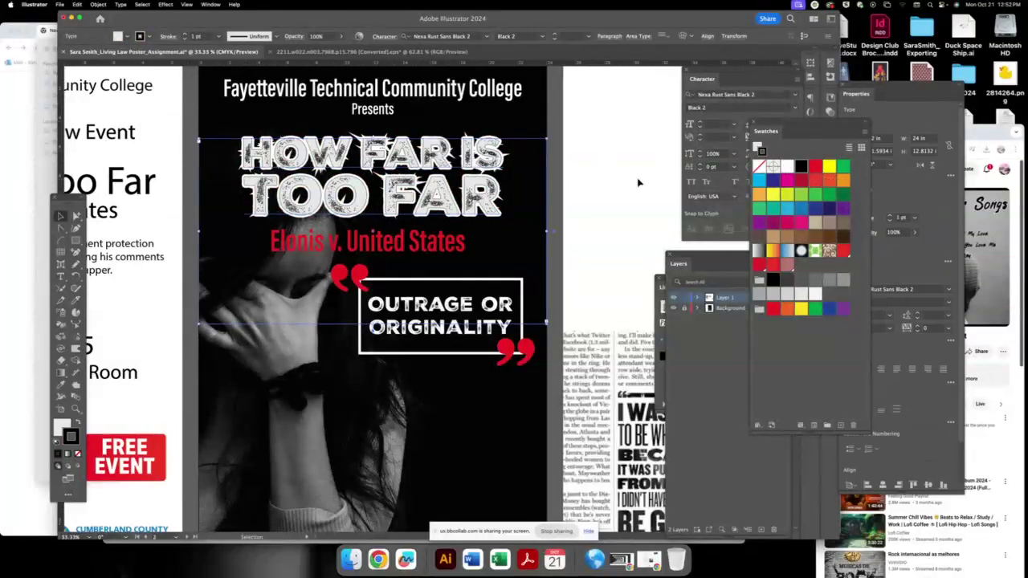
click(632, 180)
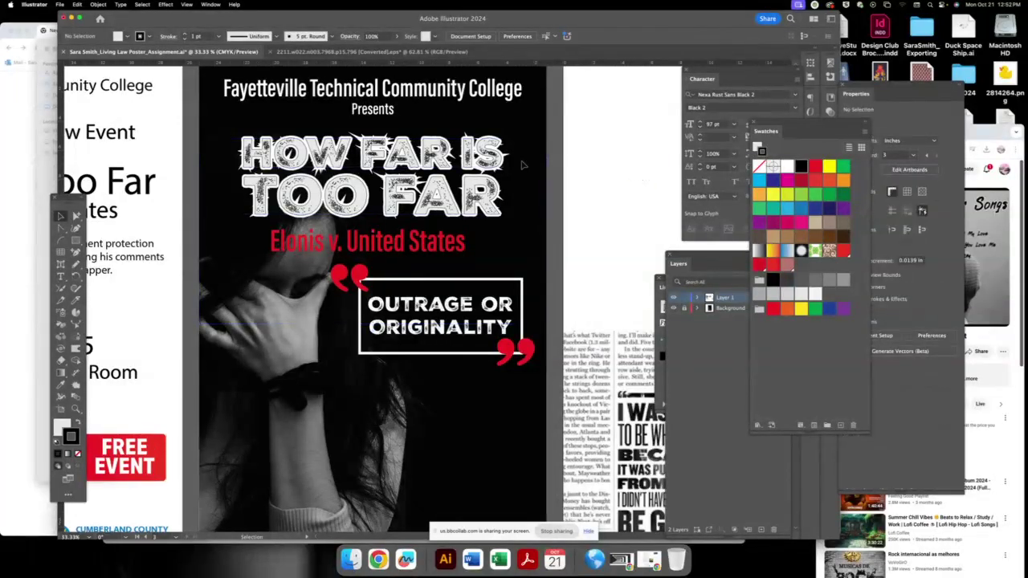
- Swap the headline's fill and stroke again and remove the white stroke
click(426, 167)
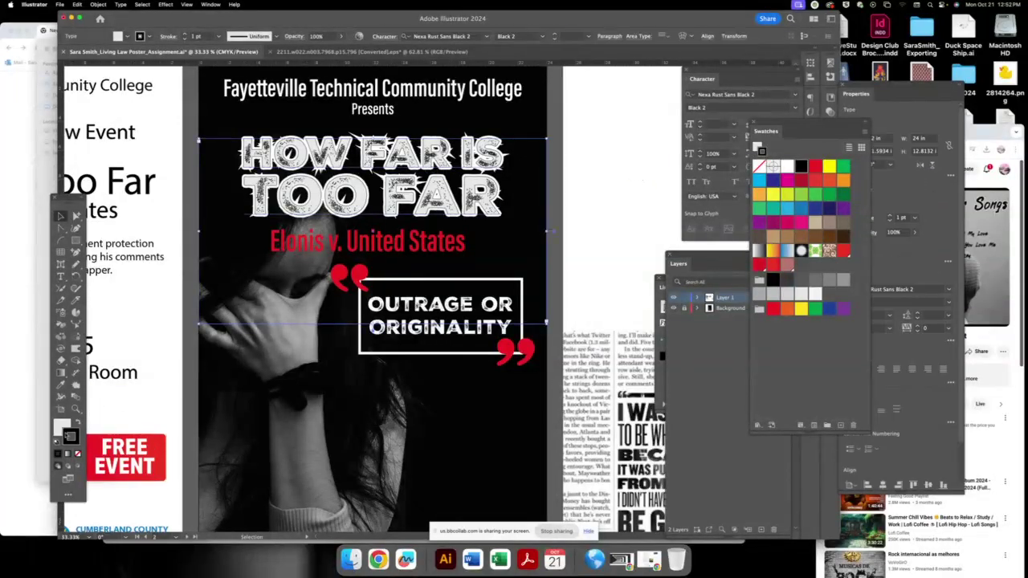
click(77, 424)
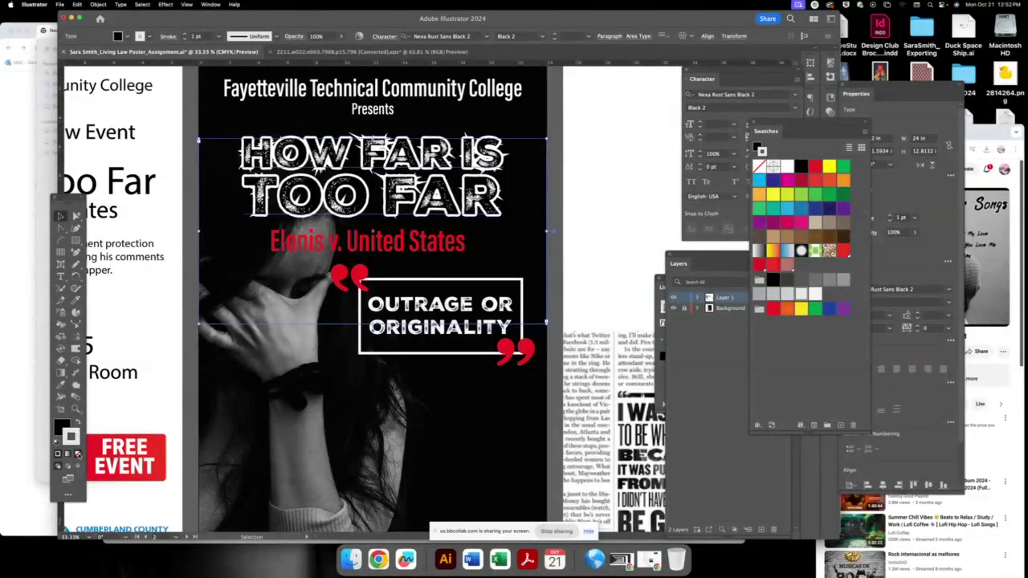
key(slash)
click(638, 199)
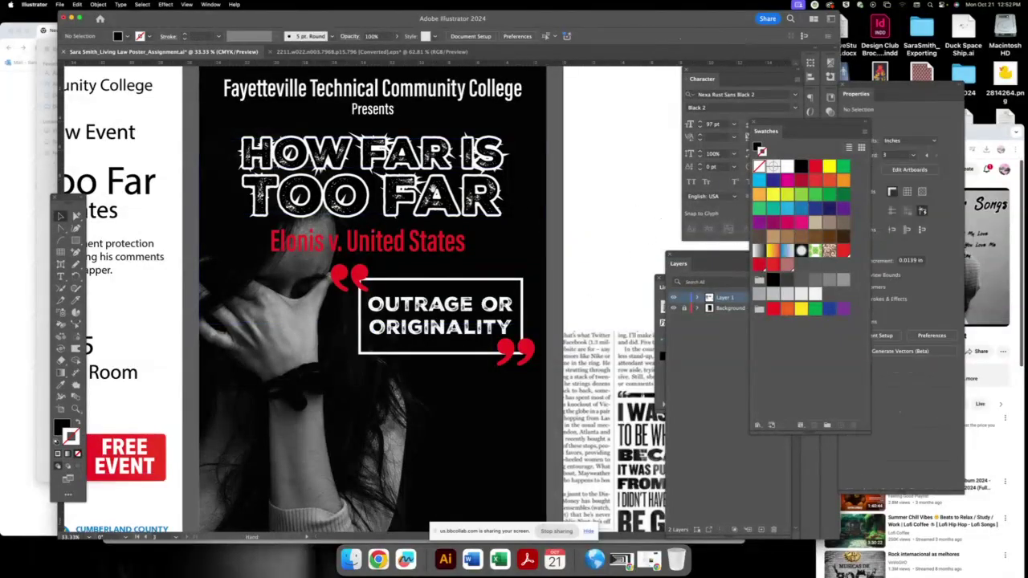
drag(439, 224, 454, 254)
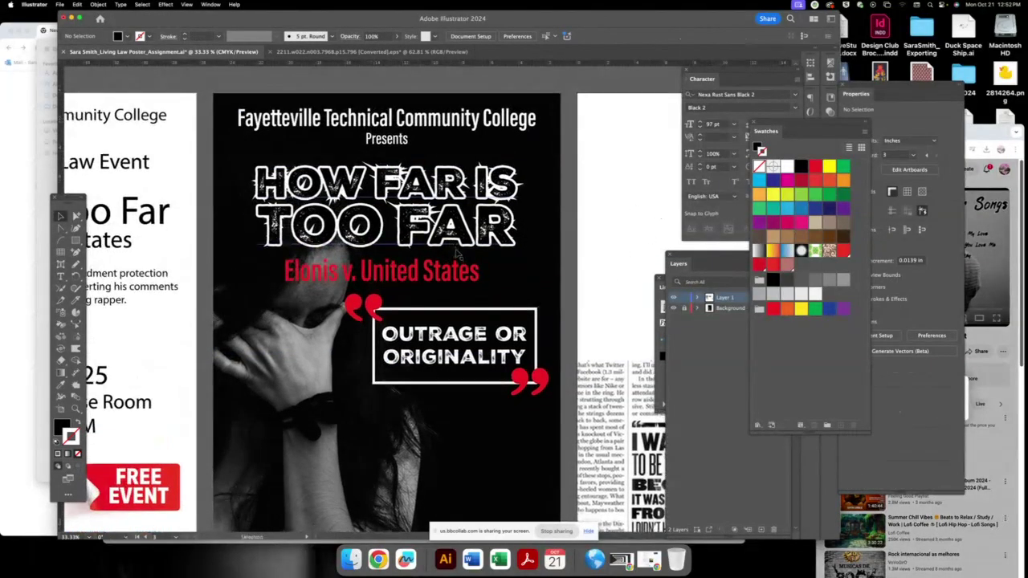
- Try an offset duplicate of the headline, undo it, and reselect the headline
click(400, 181)
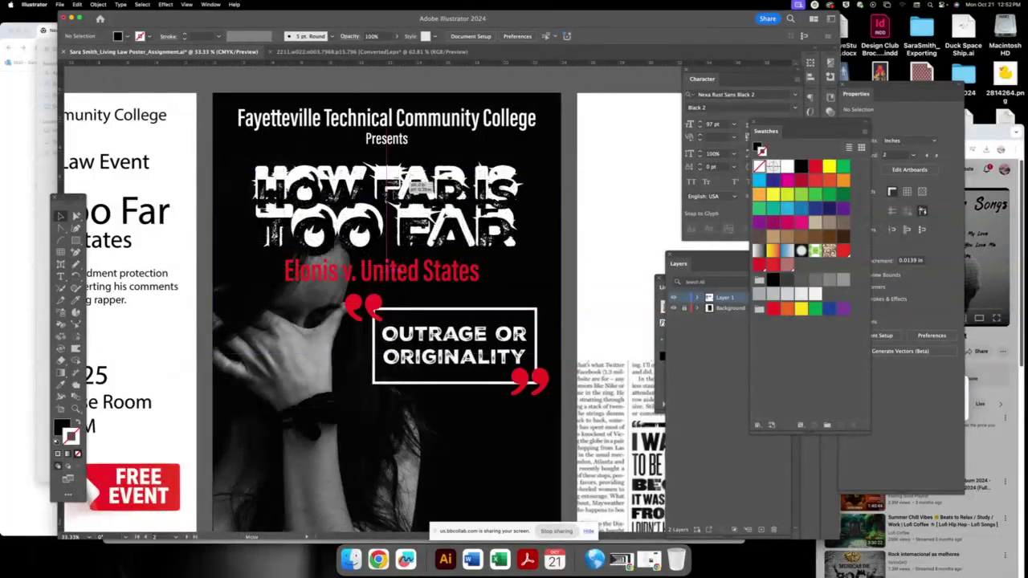
drag(398, 177, 402, 198)
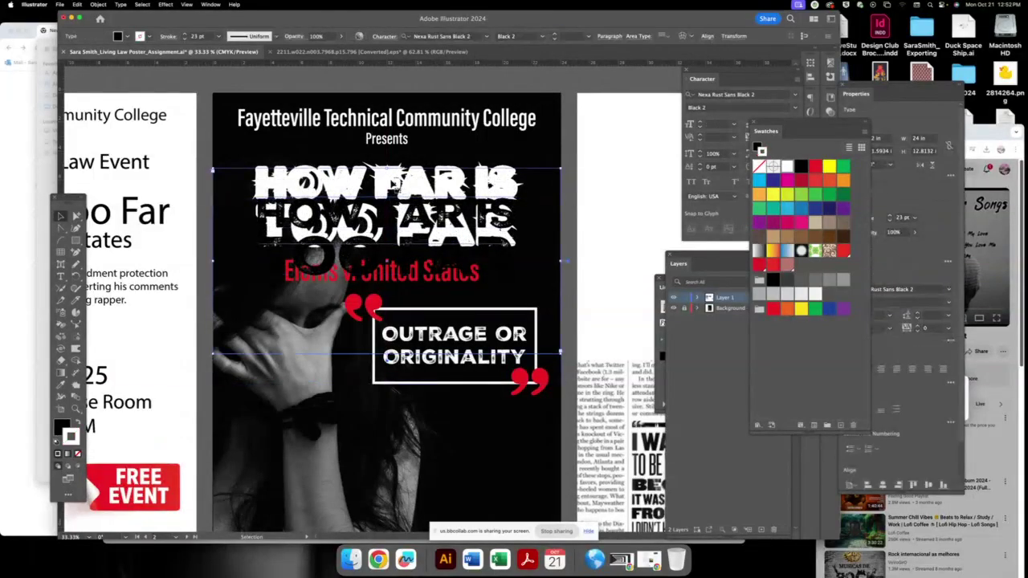
key(super+z)
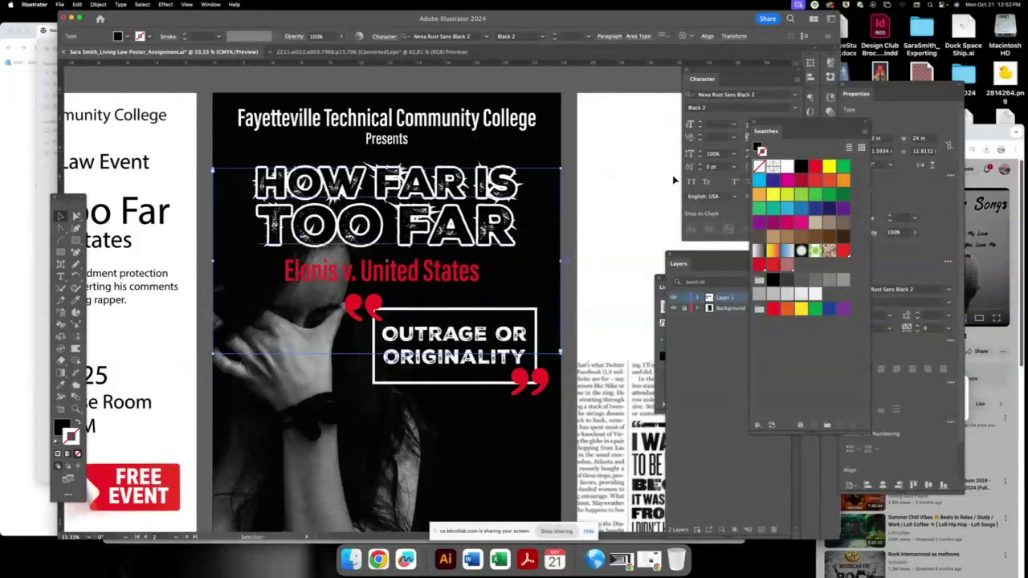
click(619, 210)
scroll(619, 210, down, 2)
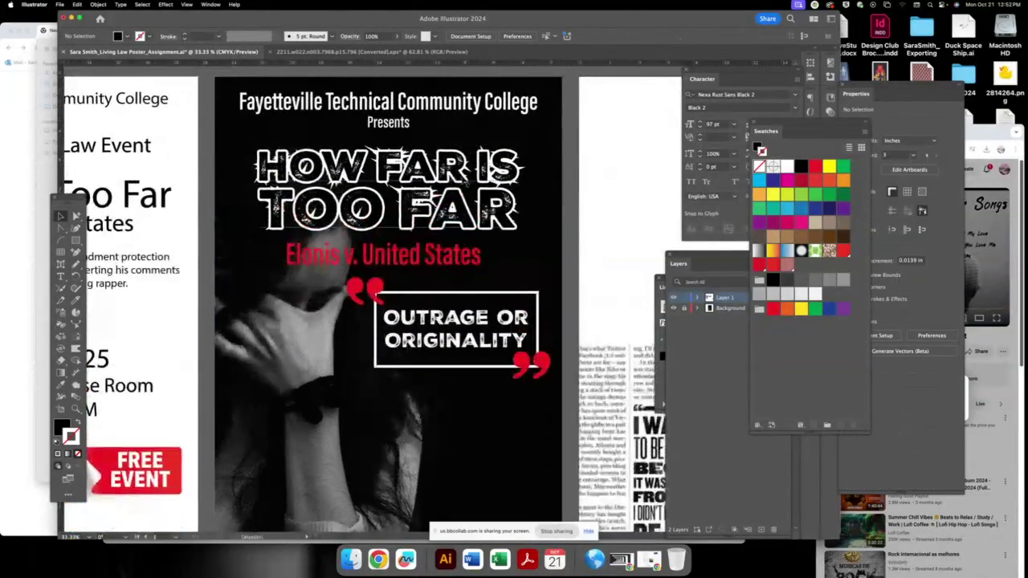
click(386, 184)
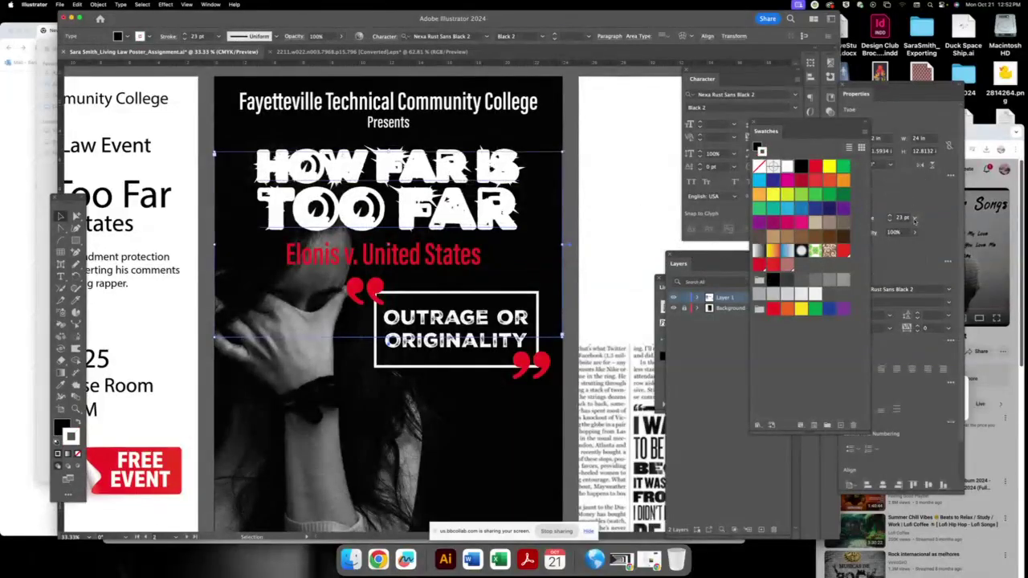
- Set Round Join in the Stroke panel, then change the headline's stroke to None
click(215, 5)
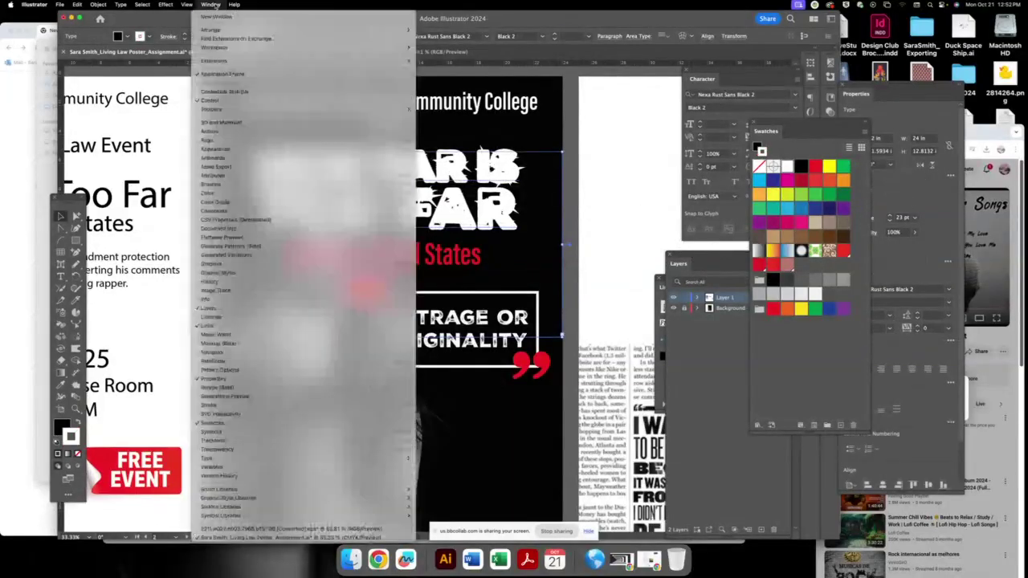
click(222, 405)
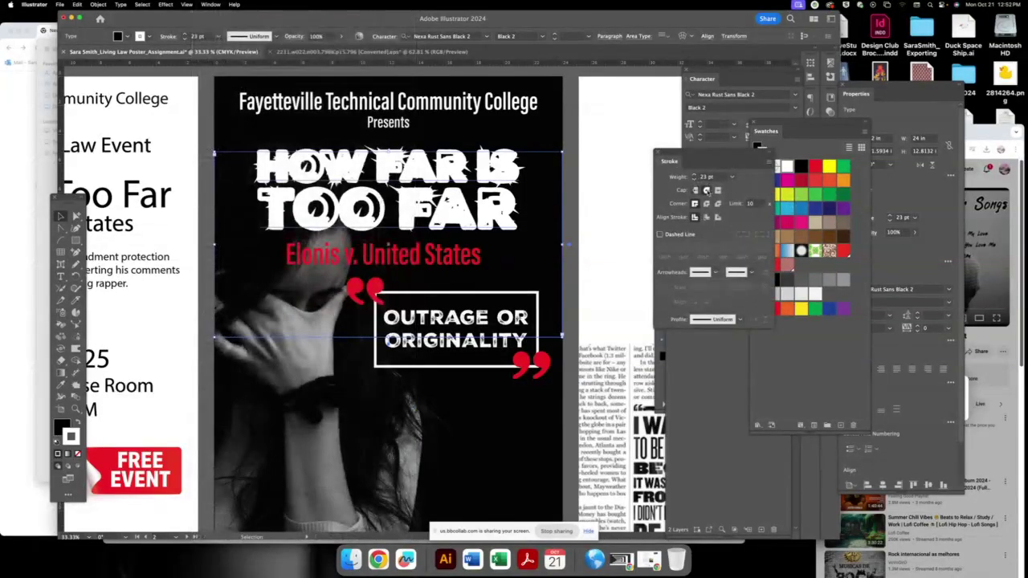
click(705, 204)
click(786, 165)
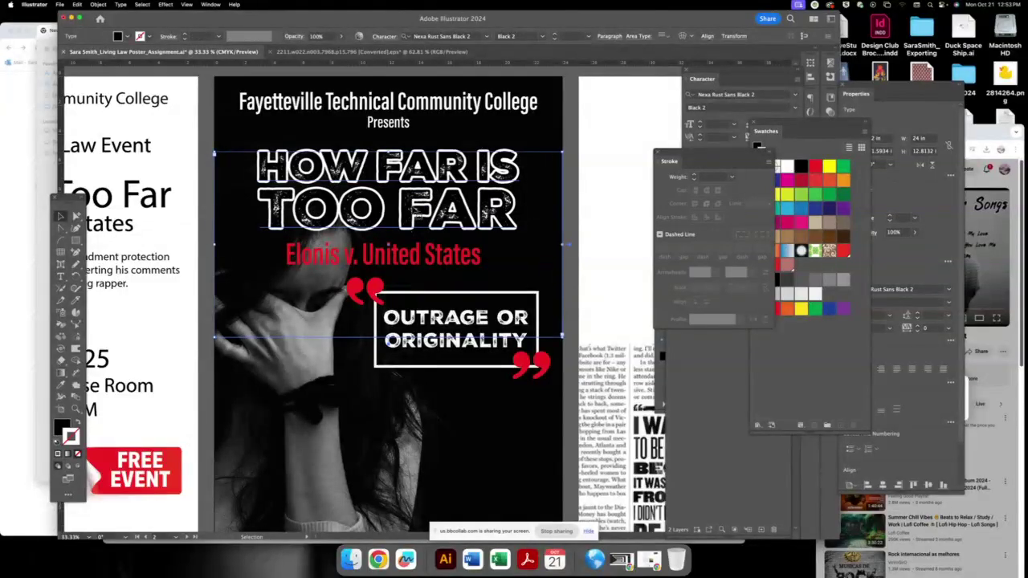
click(59, 216)
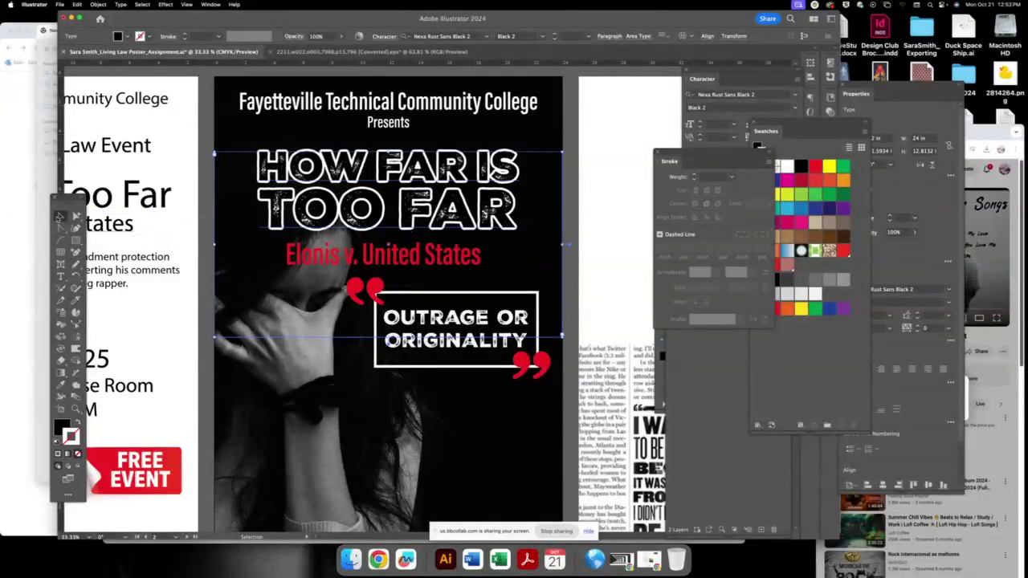
click(625, 123)
- Zoom out to all three artboards and move the newspaper image to artboard 3's top
key(super+minus)
key(super+minus)
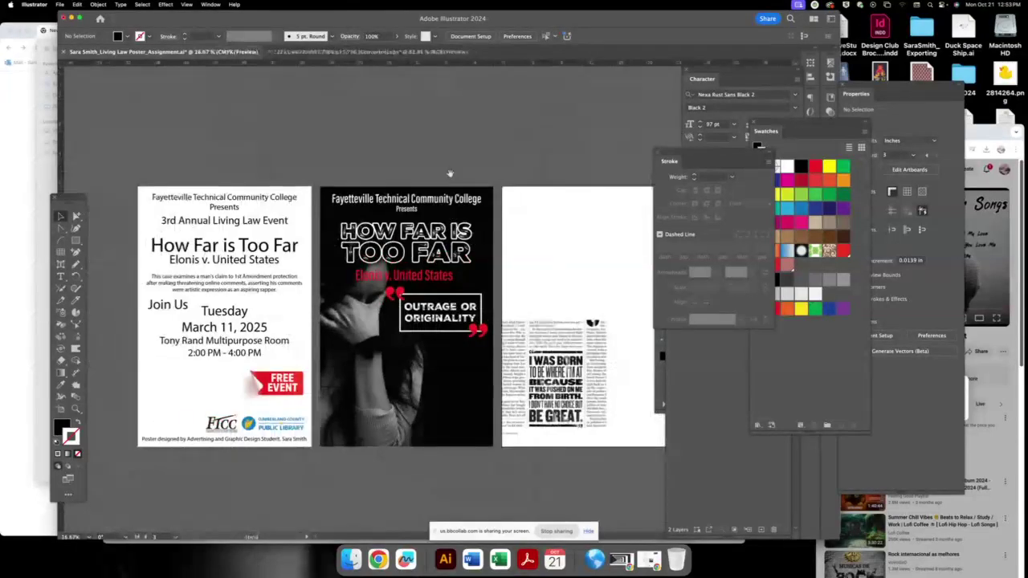
drag(449, 173, 426, 121)
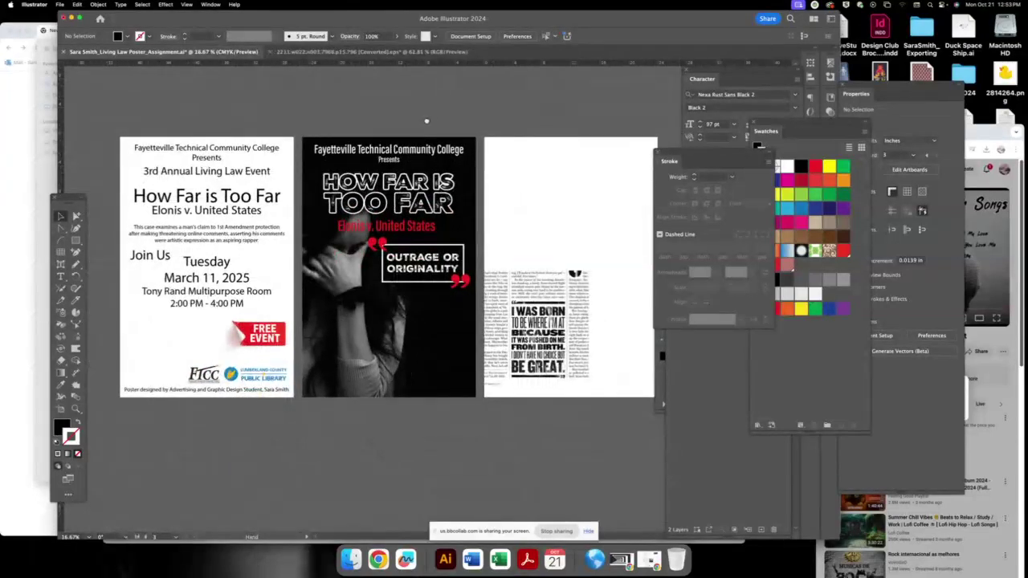
drag(520, 286, 530, 161)
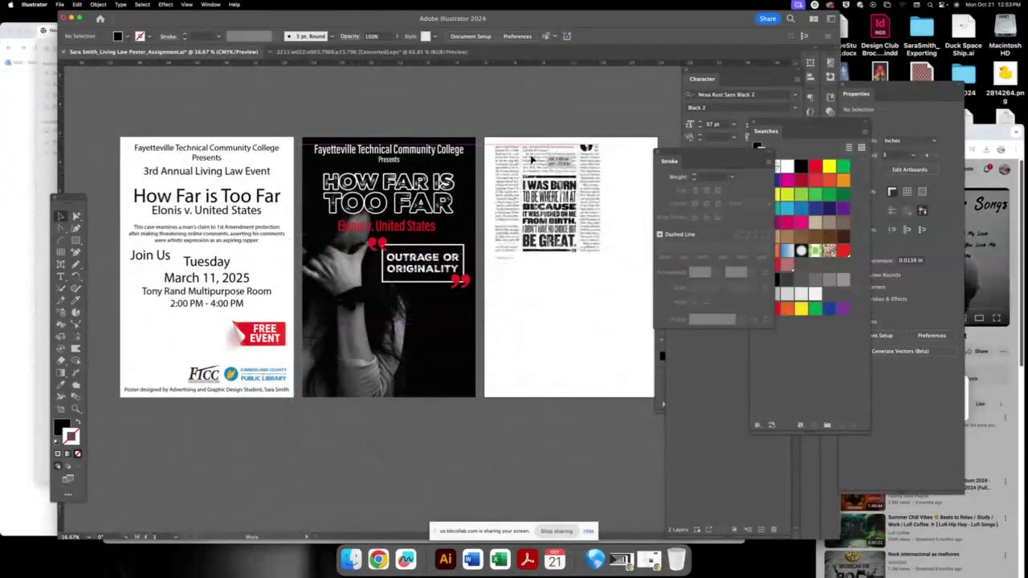
- Shift the Illustrator window aside and save the poster document
click(533, 110)
drag(304, 18, 368, 17)
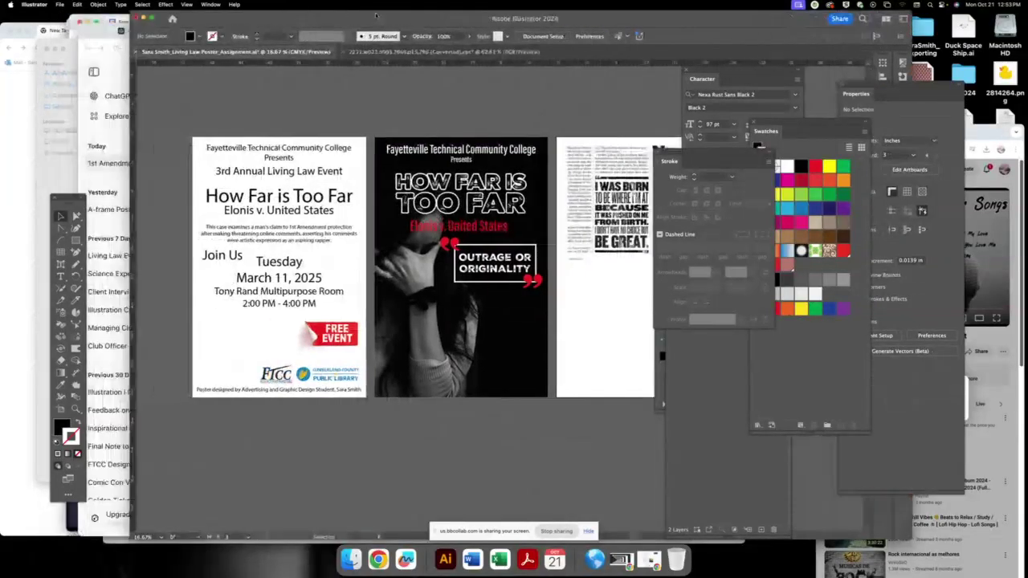
key(super+s)
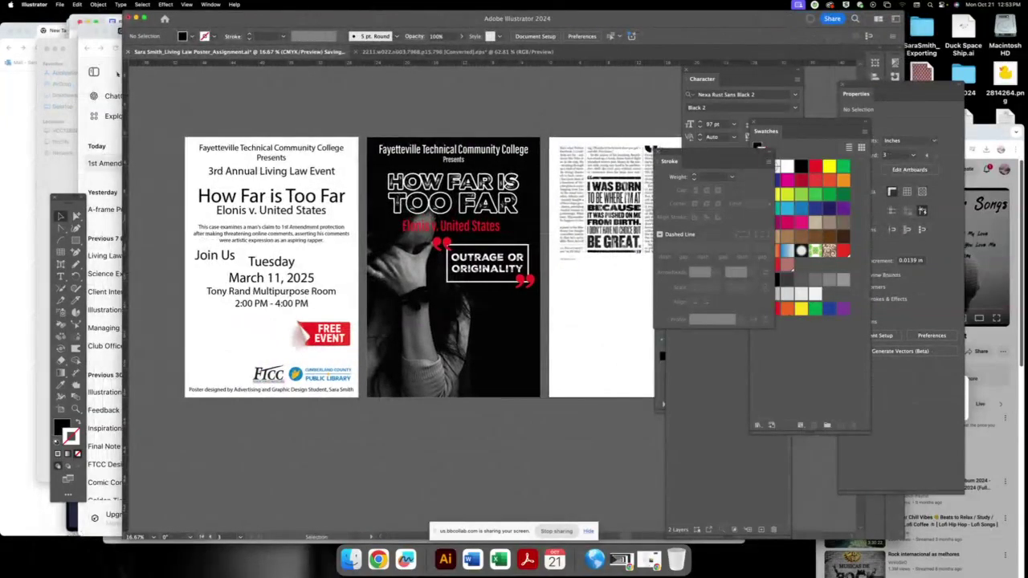
- Close the ChatGPT tab and browser window, and bring Finder forward
click(118, 73)
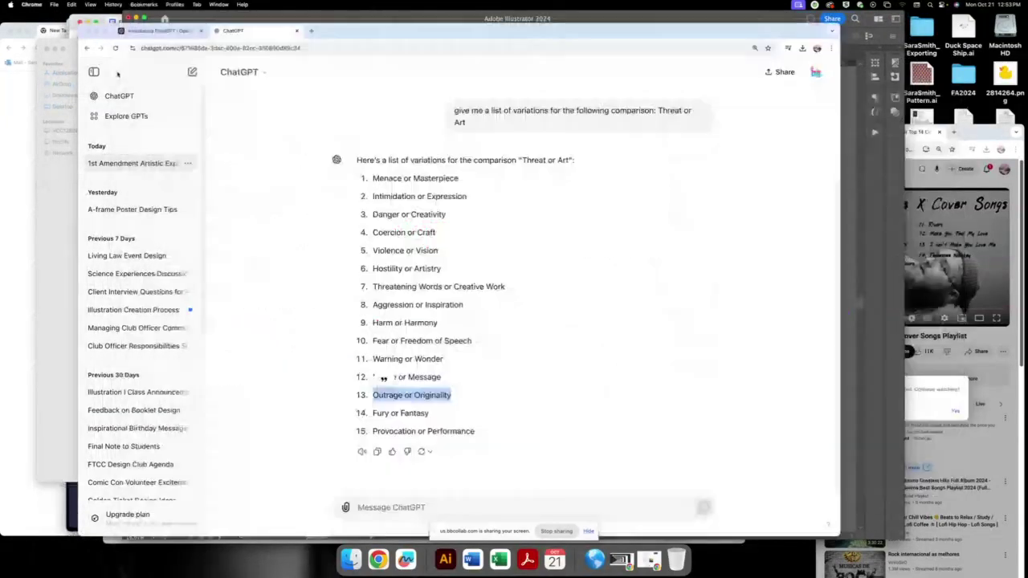
click(298, 30)
click(88, 30)
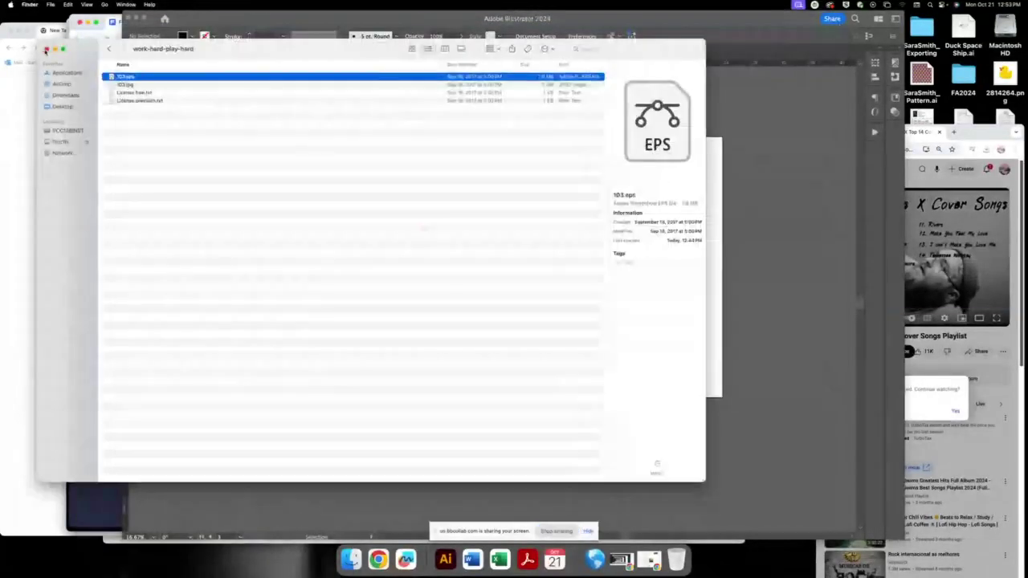
click(72, 71)
- Close the Finder window and restore the minimized browser window from the Dock
key(super+w)
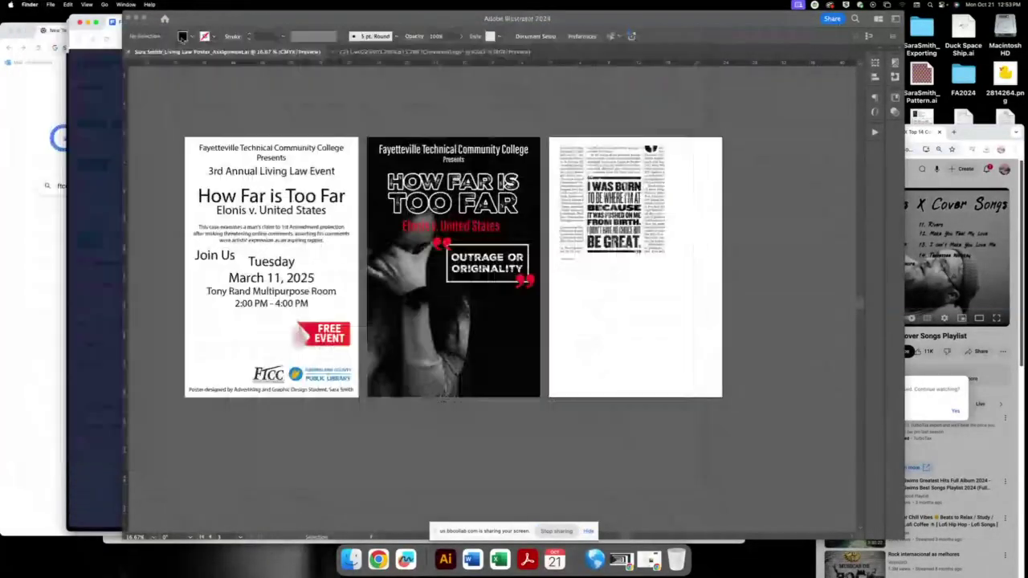
click(120, 107)
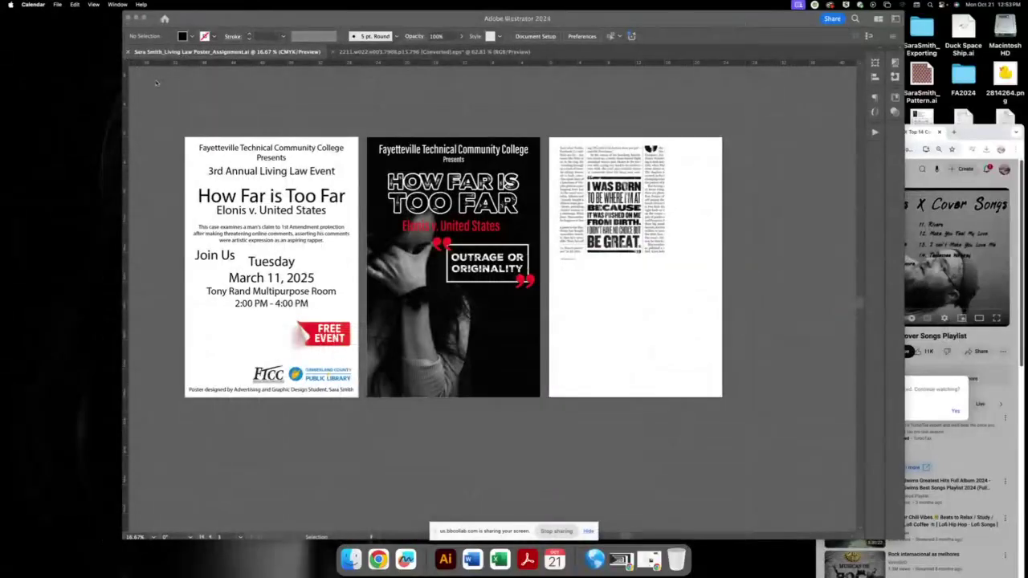
click(622, 561)
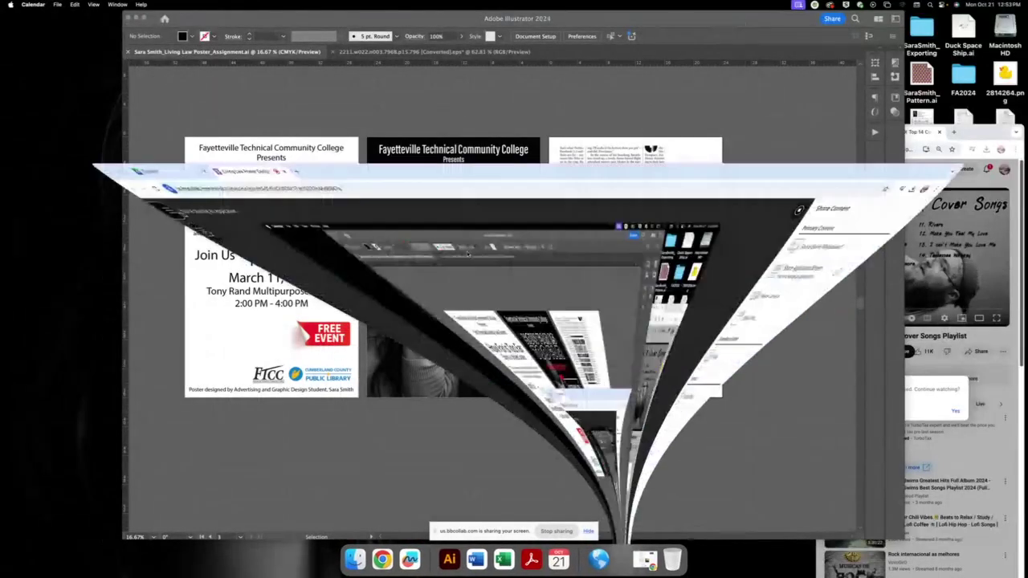